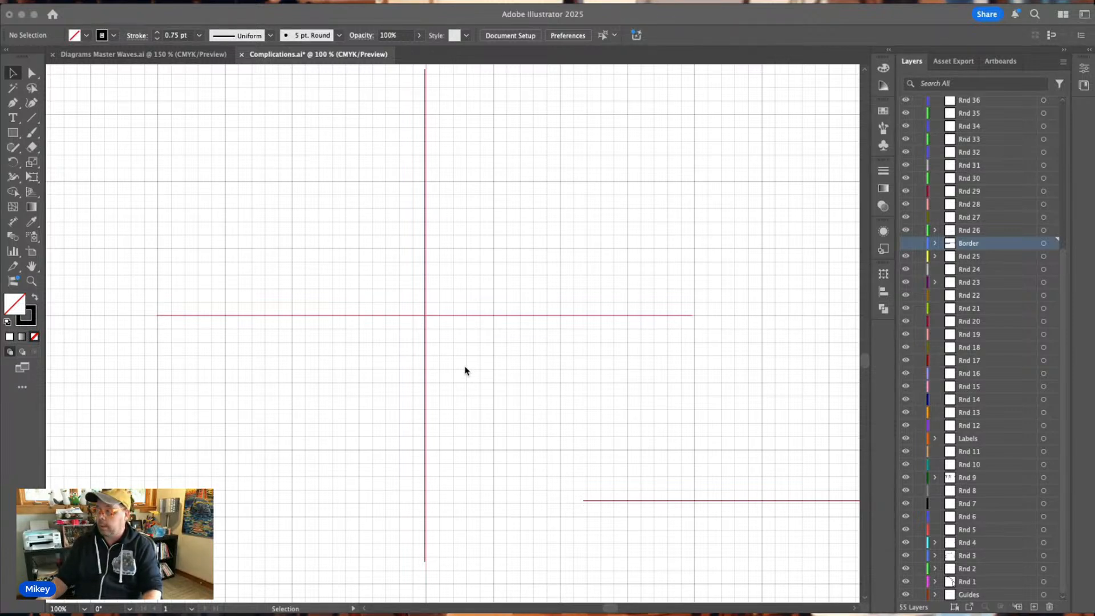
Switch to Diagrams Master Waves.ai and copy the black chain oval and the neighbouring plain and single-barred T stitch symbols.
key(super+equal)
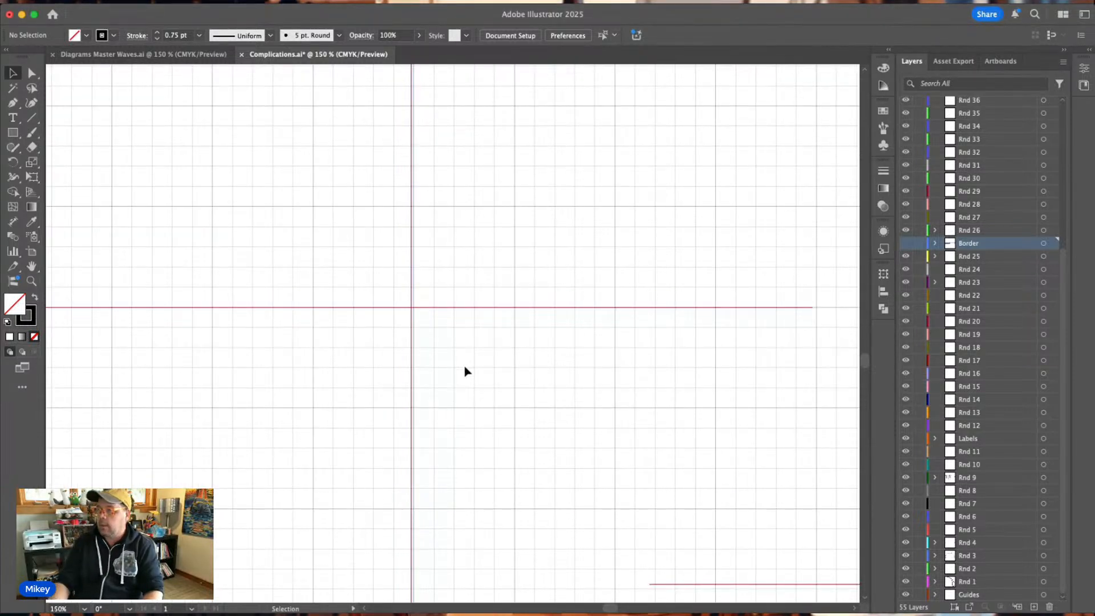
scroll(465, 371, left, 5)
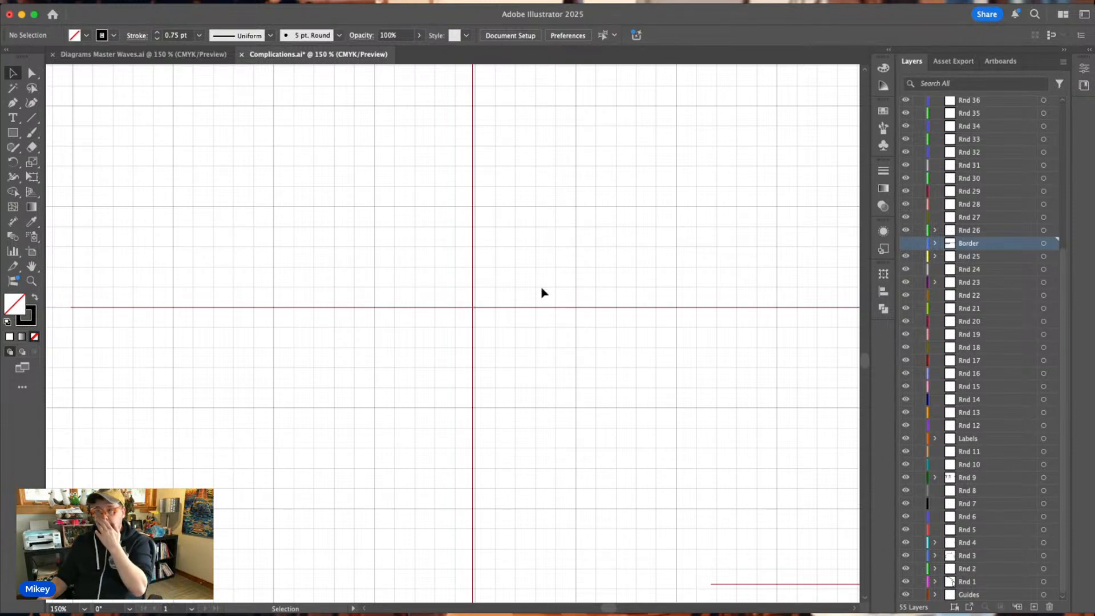
click(105, 55)
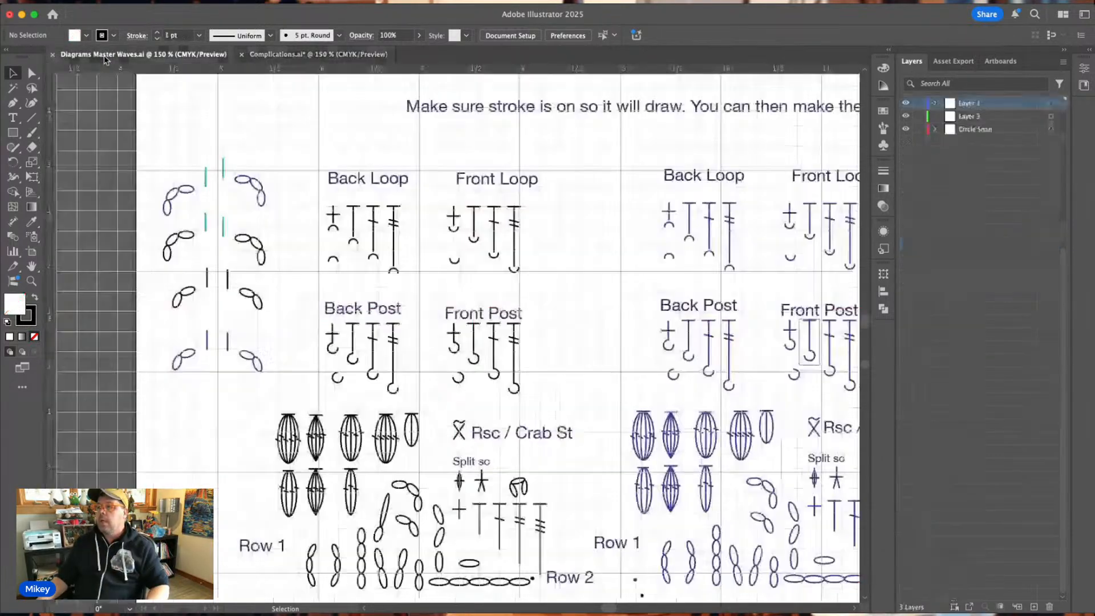
scroll(661, 370, down, 2)
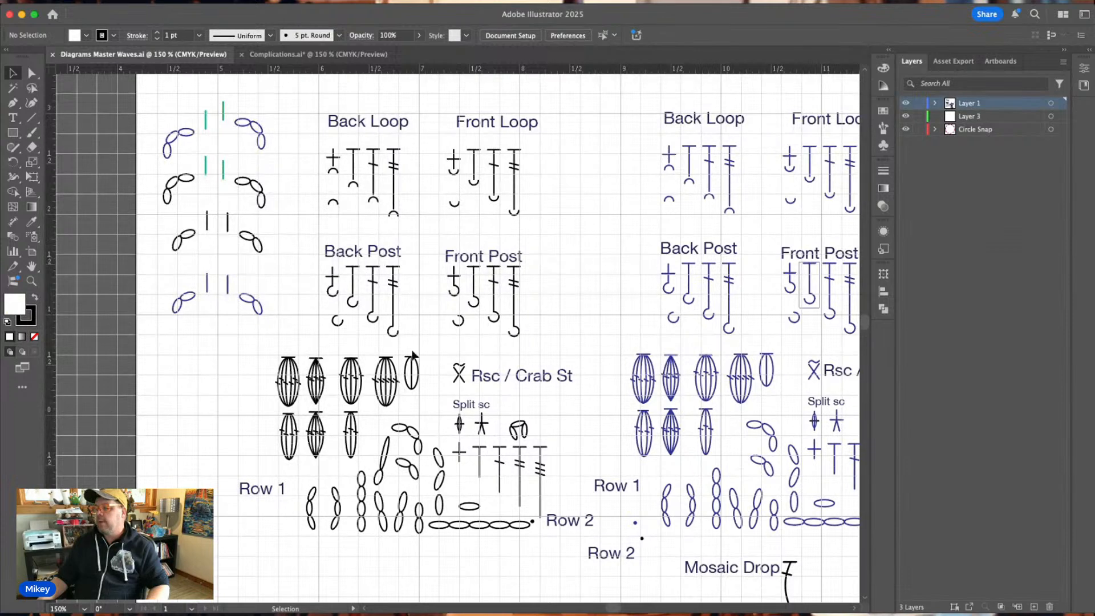
scroll(483, 481, right, 2)
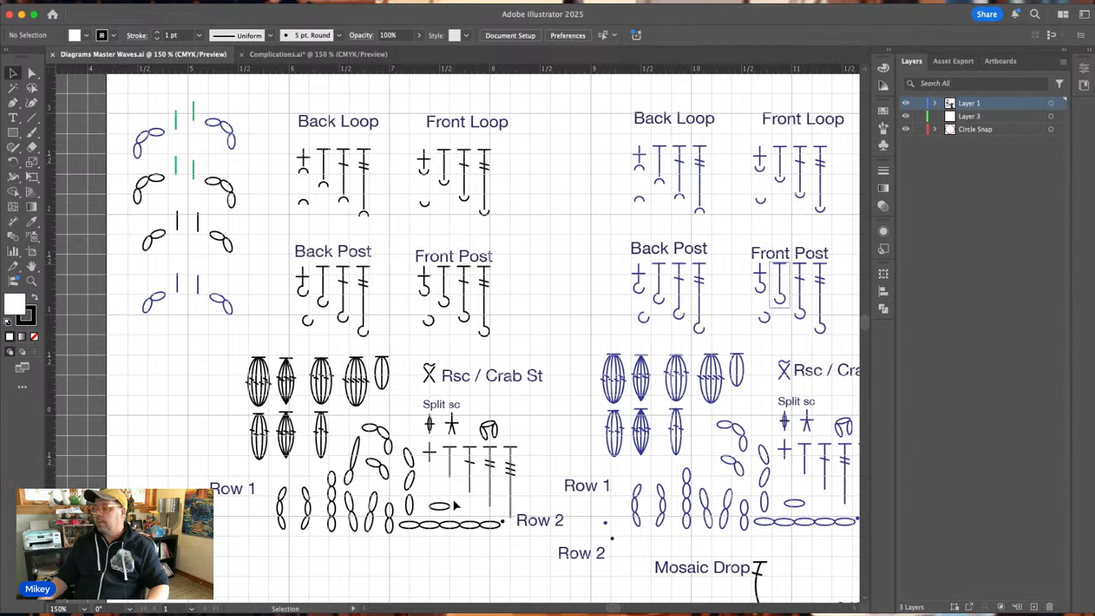
drag(438, 491, 485, 498)
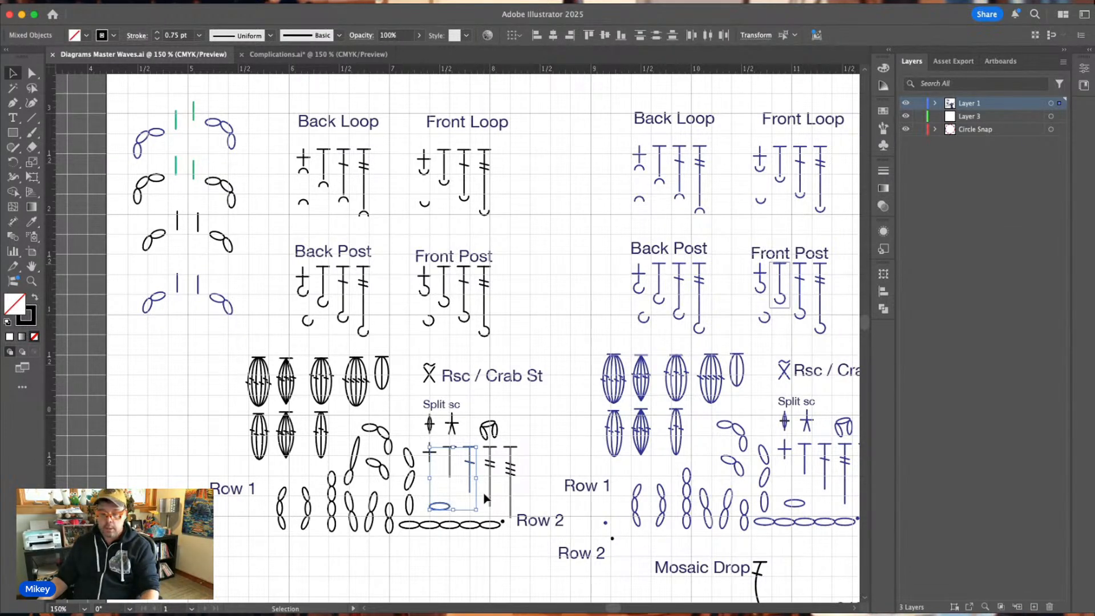
Paste the copied black stitch symbols into the Rnd 1 layer of Complications.ai.
click(264, 54)
key(a)
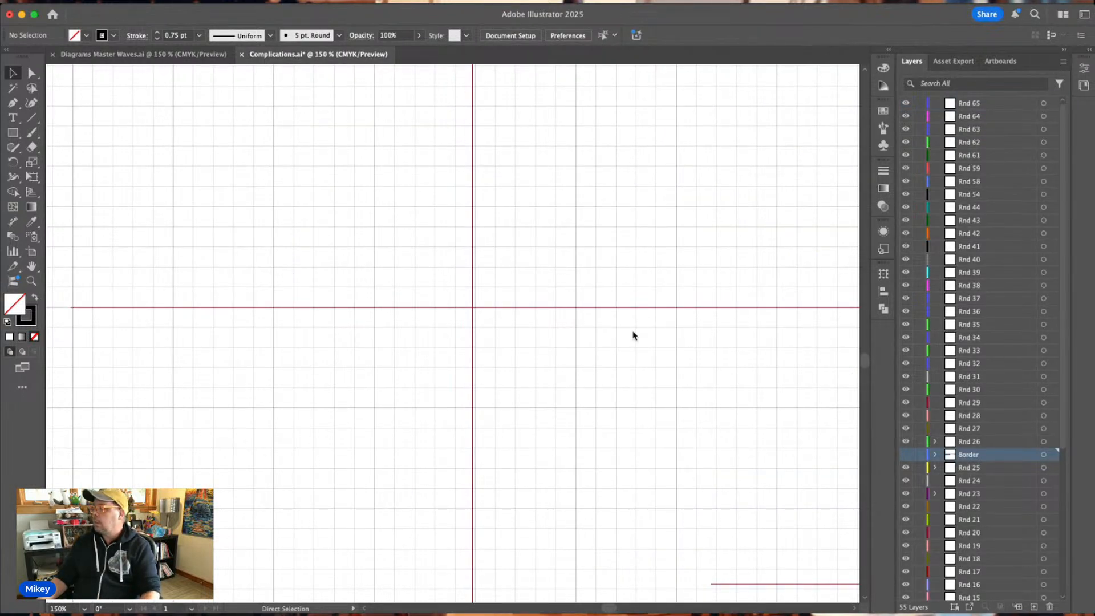
key(v)
scroll(978, 570, down, 5)
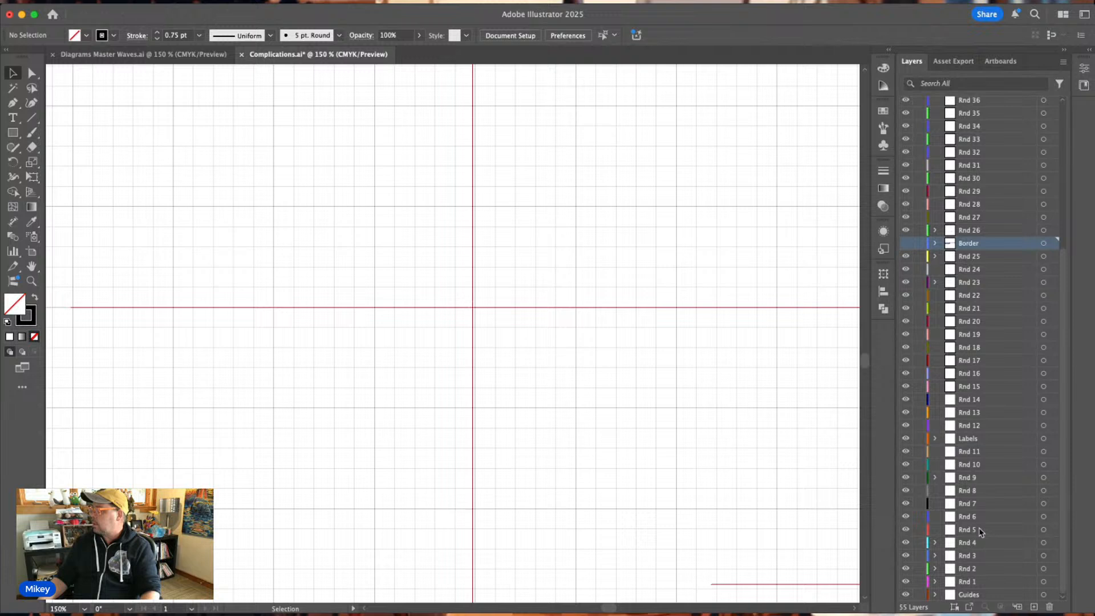
click(978, 582)
key(a)
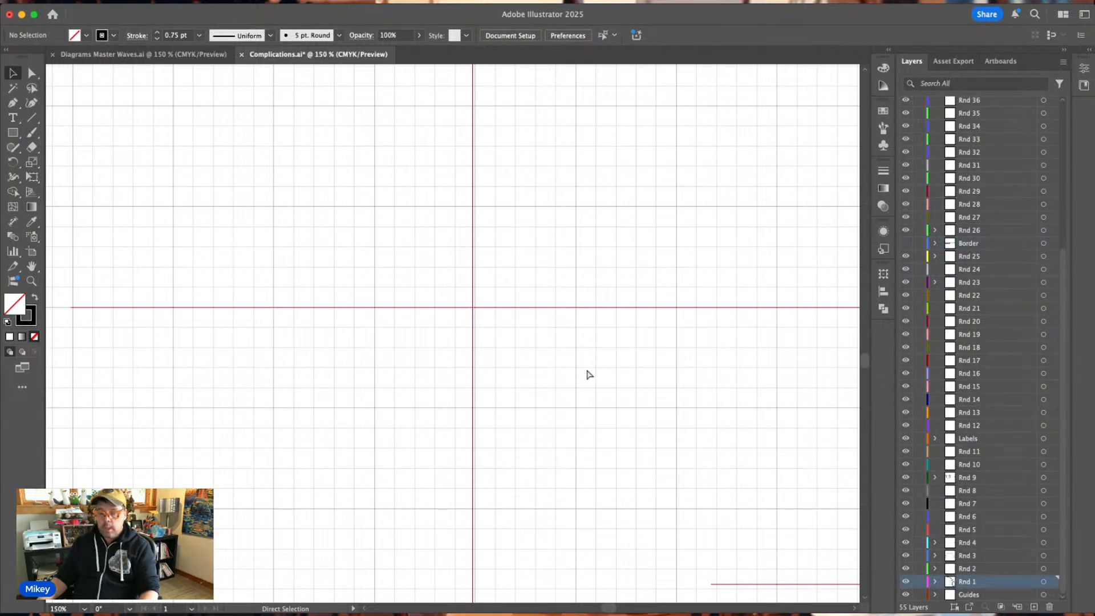
key(super+v)
click(530, 278)
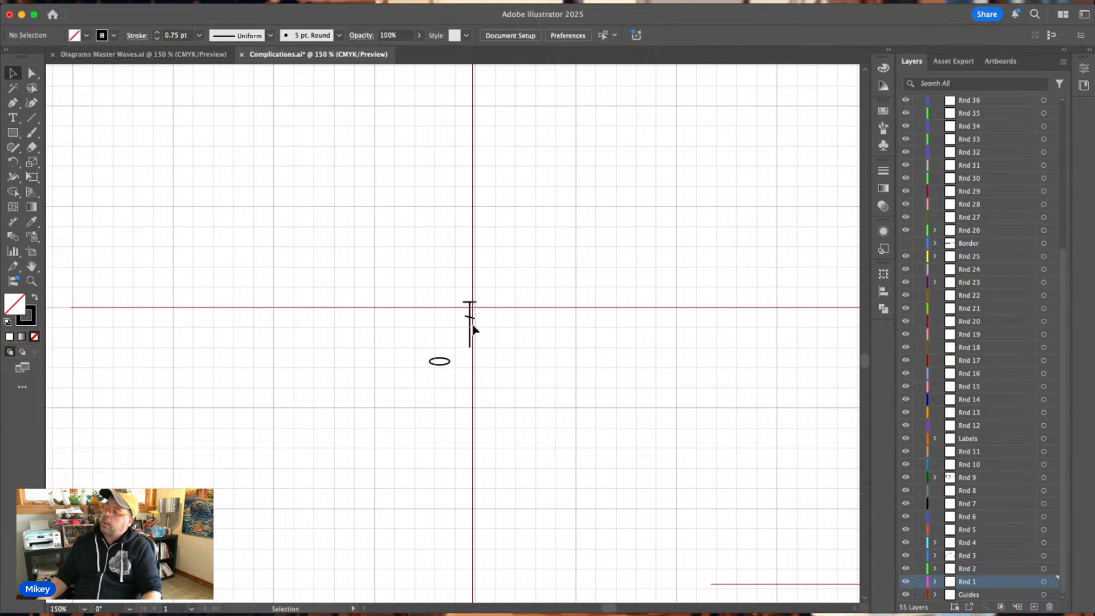
Move the single-barred T stitch away from the red guides and center the chain oval on their crossing.
drag(471, 322, 550, 239)
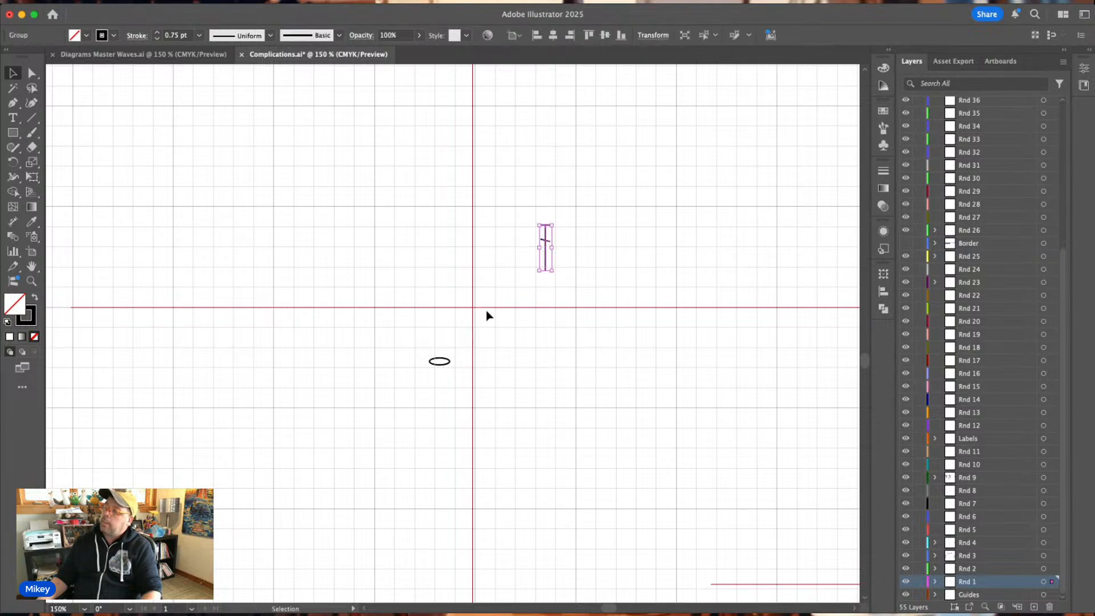
key(a)
key(super+equal)
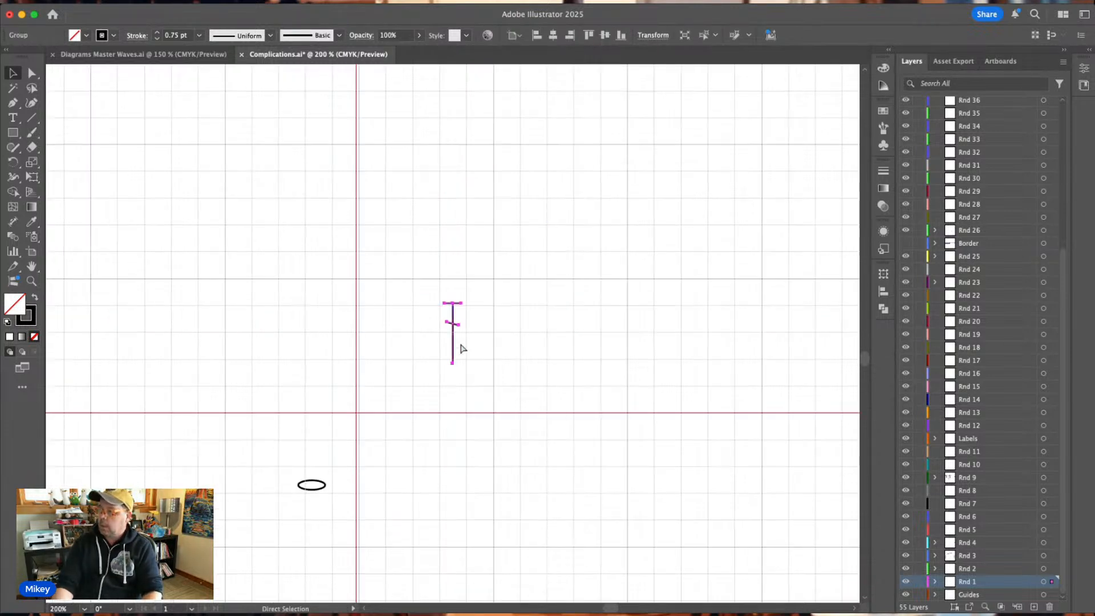
key(v)
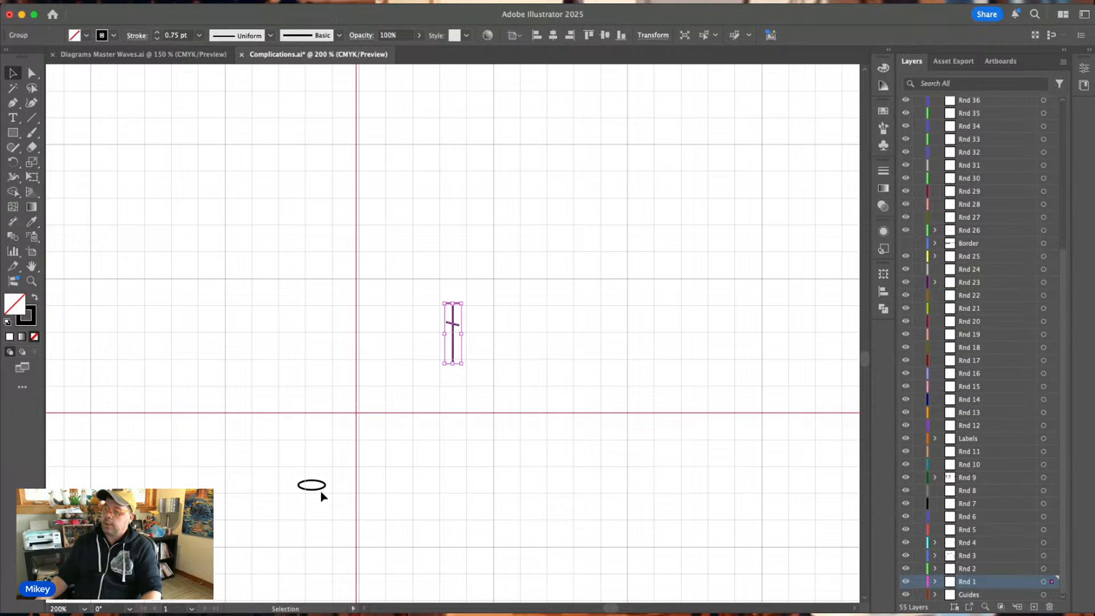
drag(319, 489, 363, 422)
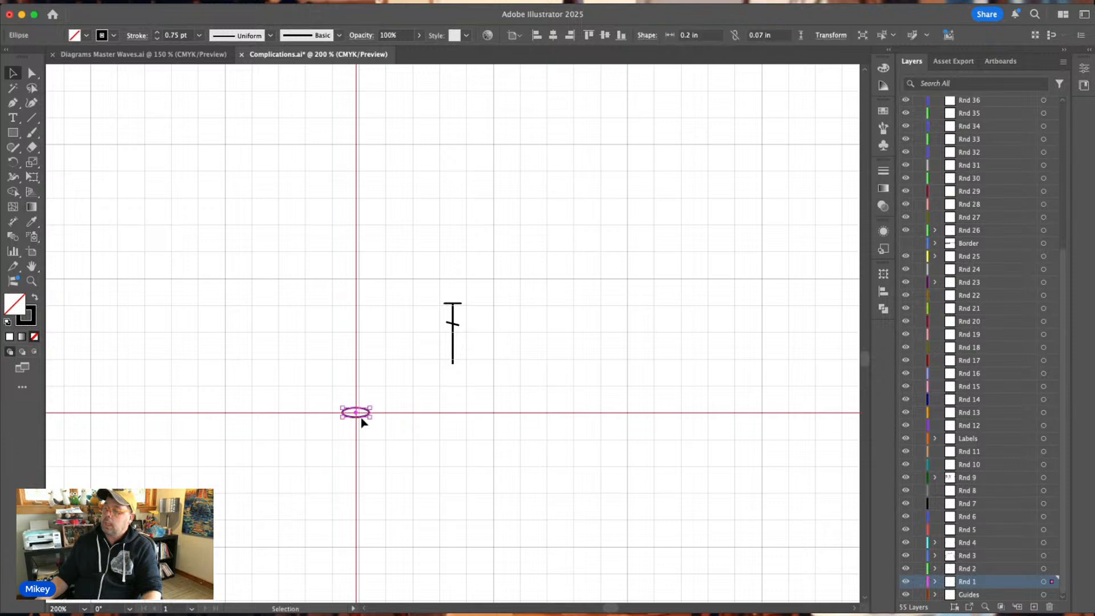
click(402, 368)
Place the single-barred T stitch upright on the vertical guide, just above the chain oval with a small gap.
drag(453, 330, 357, 370)
key(super+equal)
key(super+equal)
key(super+equal)
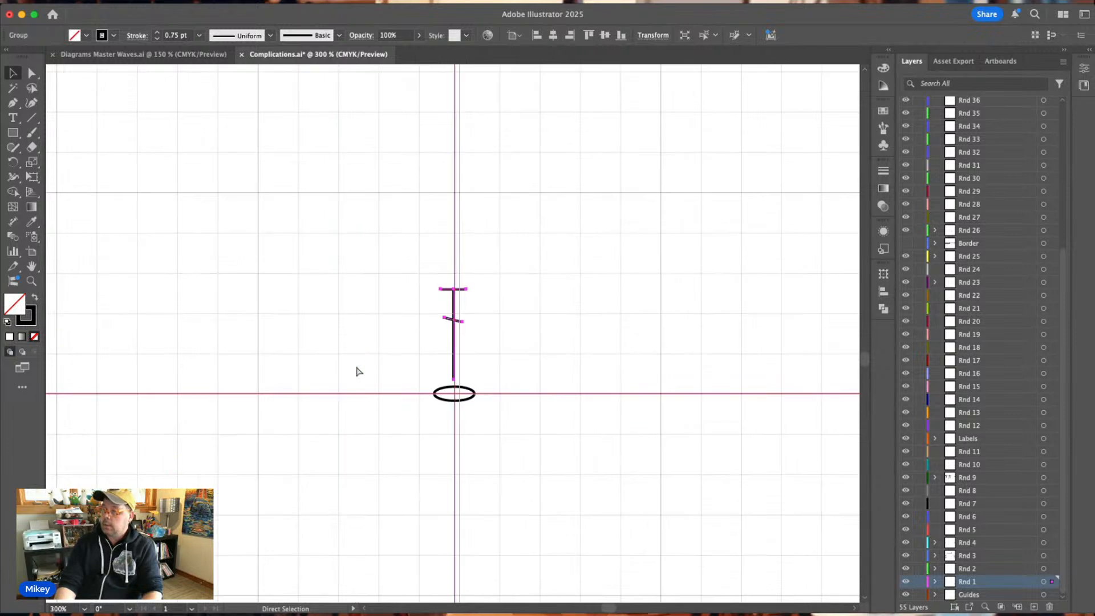
key(v)
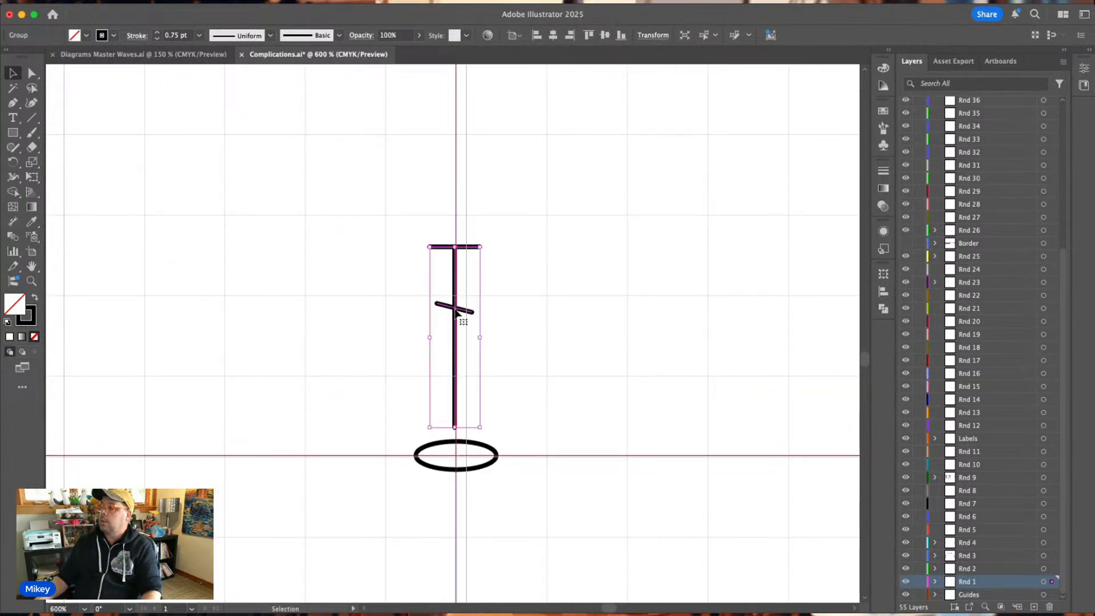
mouse_move(459, 313)
mouse_down()
mouse_move(445, 306)
mouse_move(458, 312)
mouse_move(459, 300)
mouse_up()
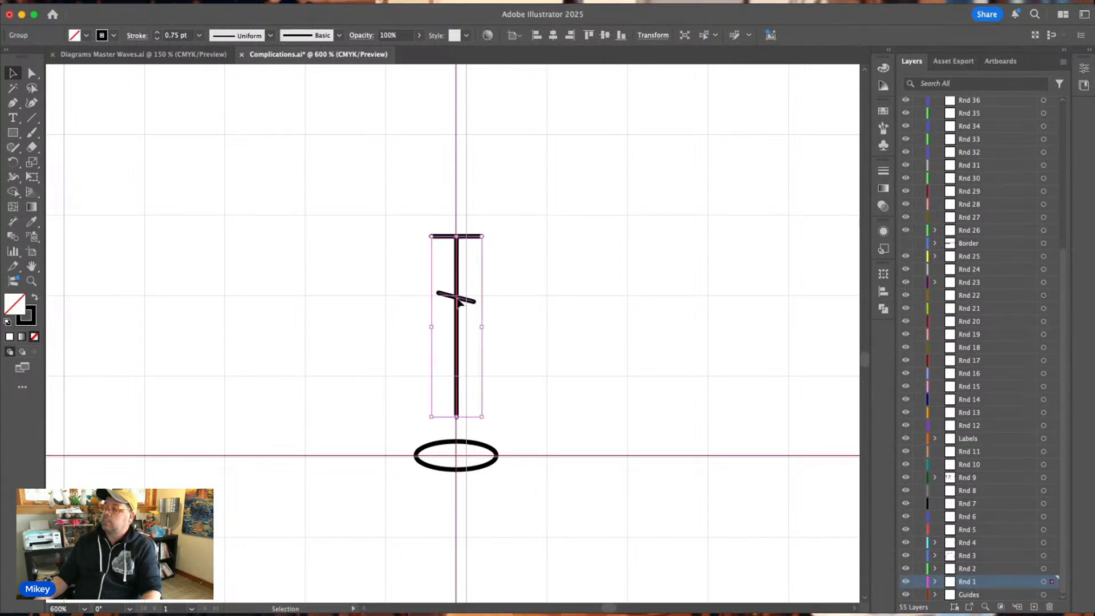
click(573, 304)
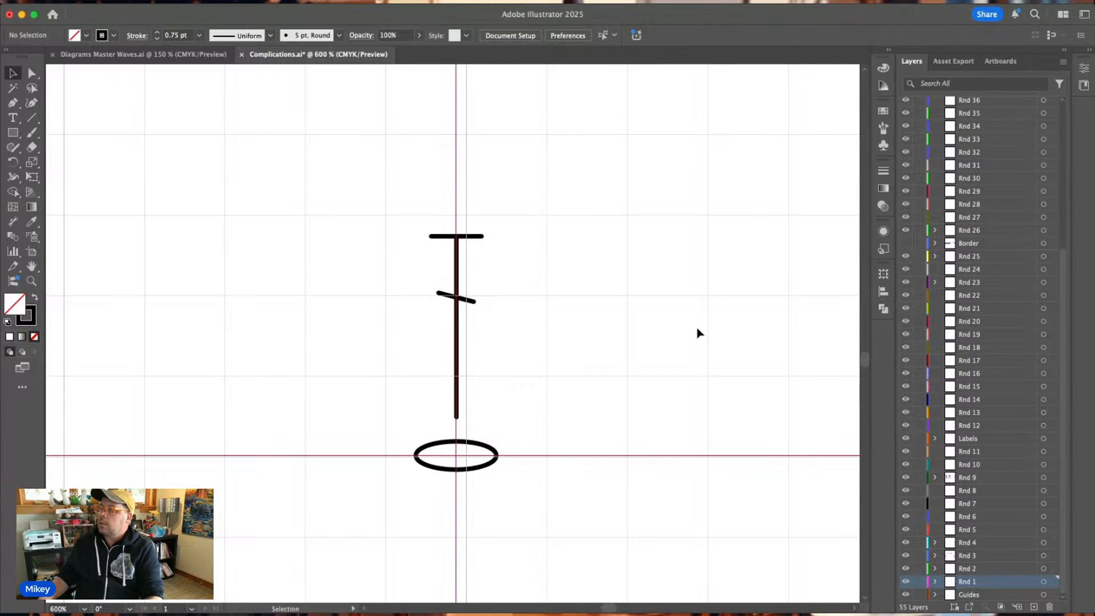
scroll(611, 340, down, 3)
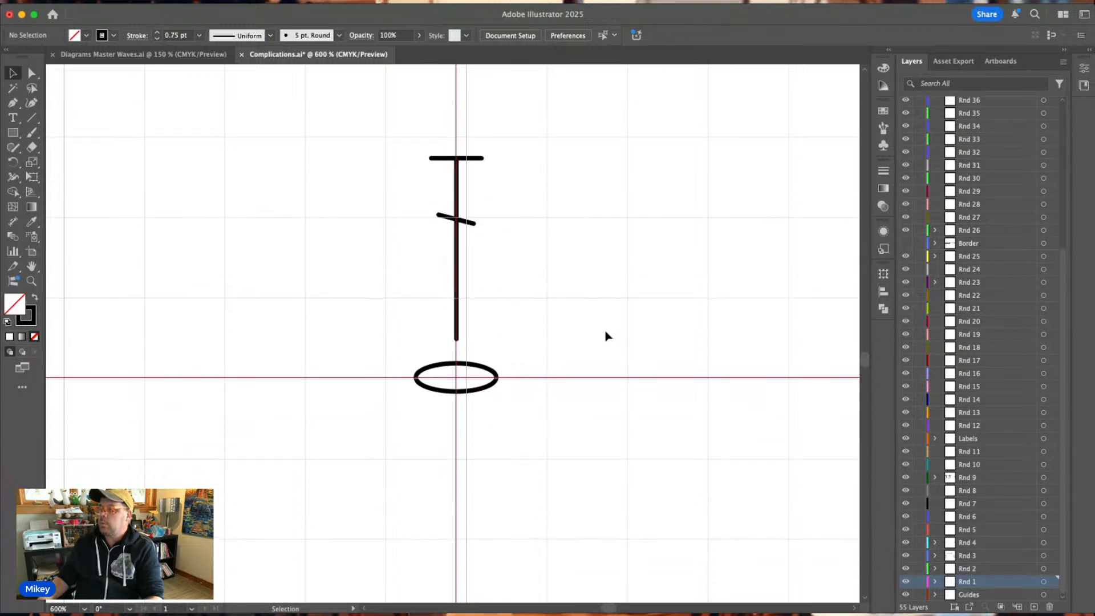
click(462, 224)
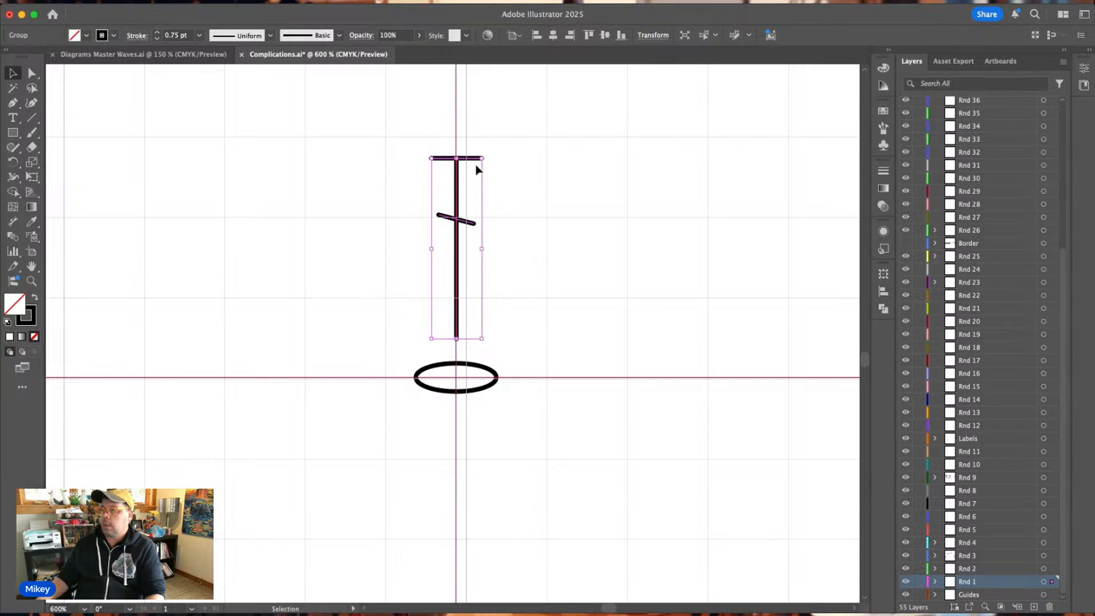
click(13, 163)
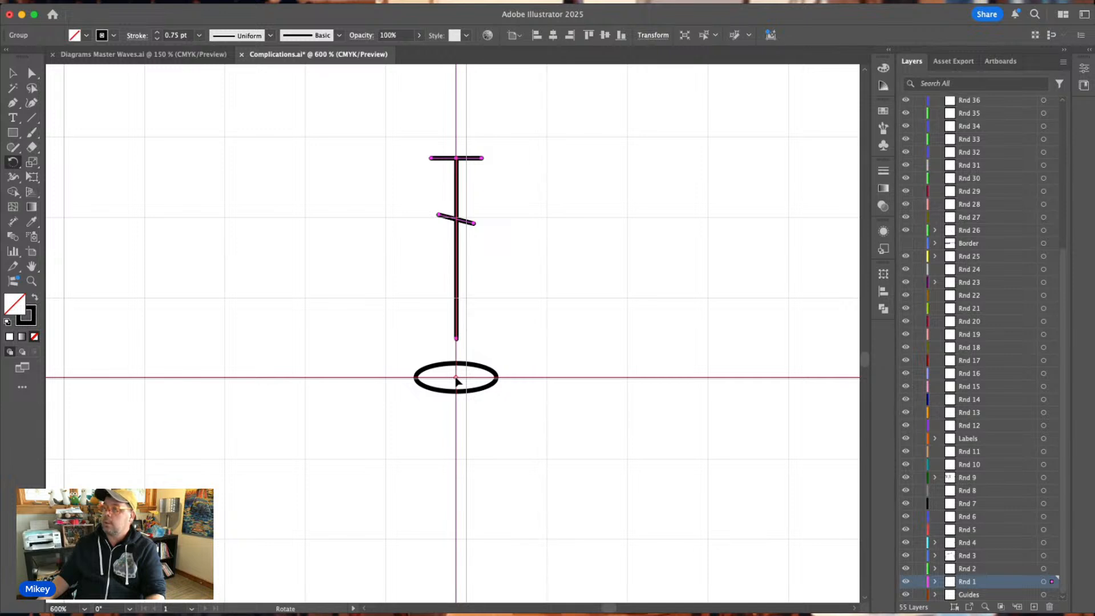
click(14, 74)
click(282, 163)
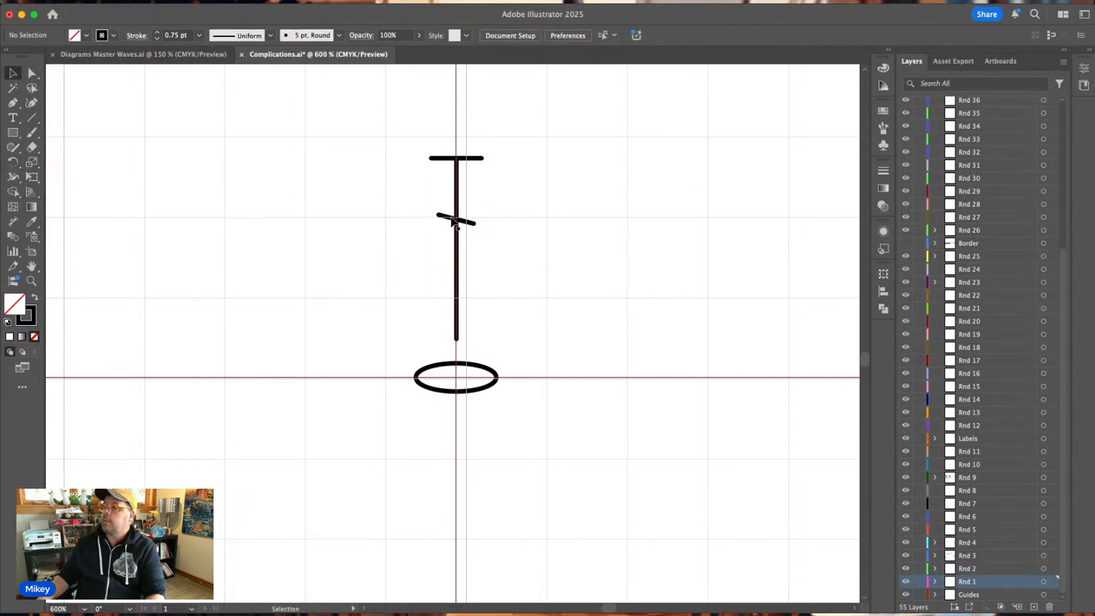
Rotate copies of the T stitch around the oval's center to form an evenly spaced ring of twelve stitches.
click(455, 220)
click(13, 162)
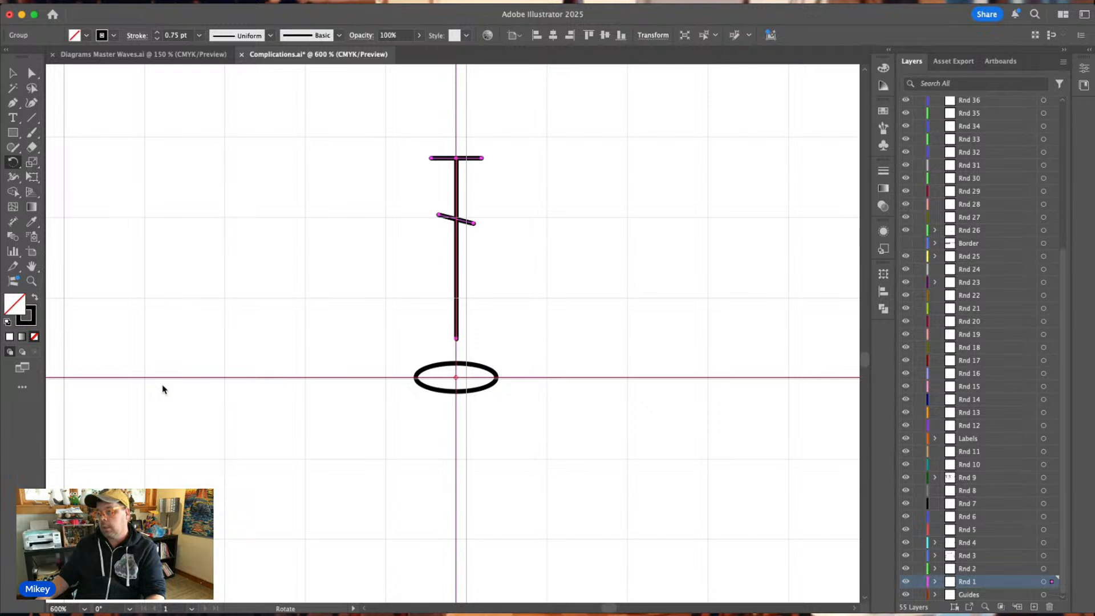
key(super+d)
key(v)
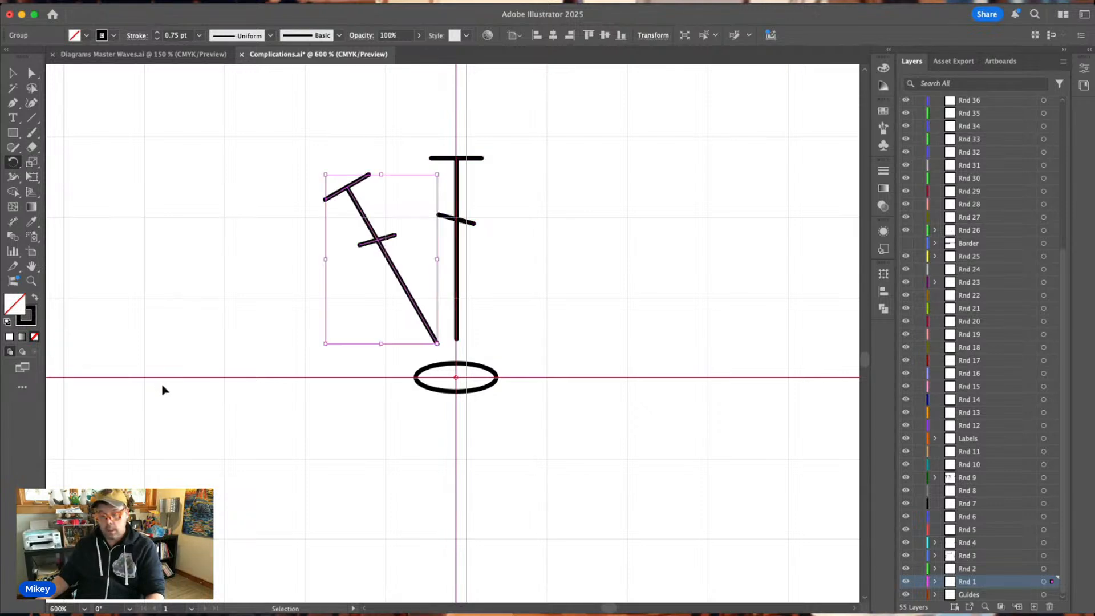
key(super+d)
key(super+d)
key(super+d)
key(super+d)
key(super+d)
key(super+d)
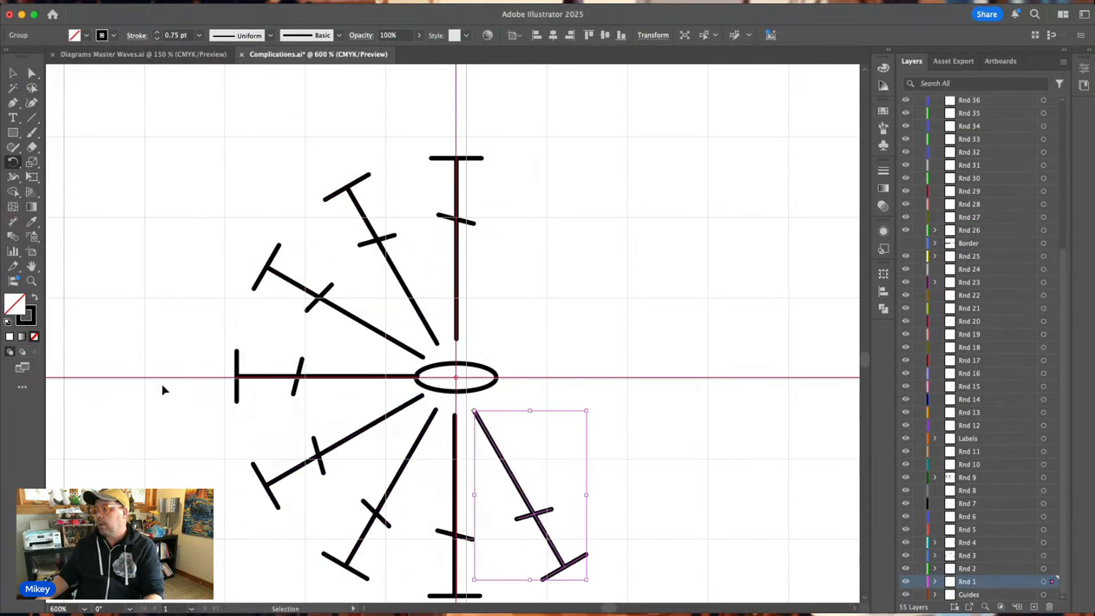
key(super+d)
key(super+d)
key(super+d)
key(r)
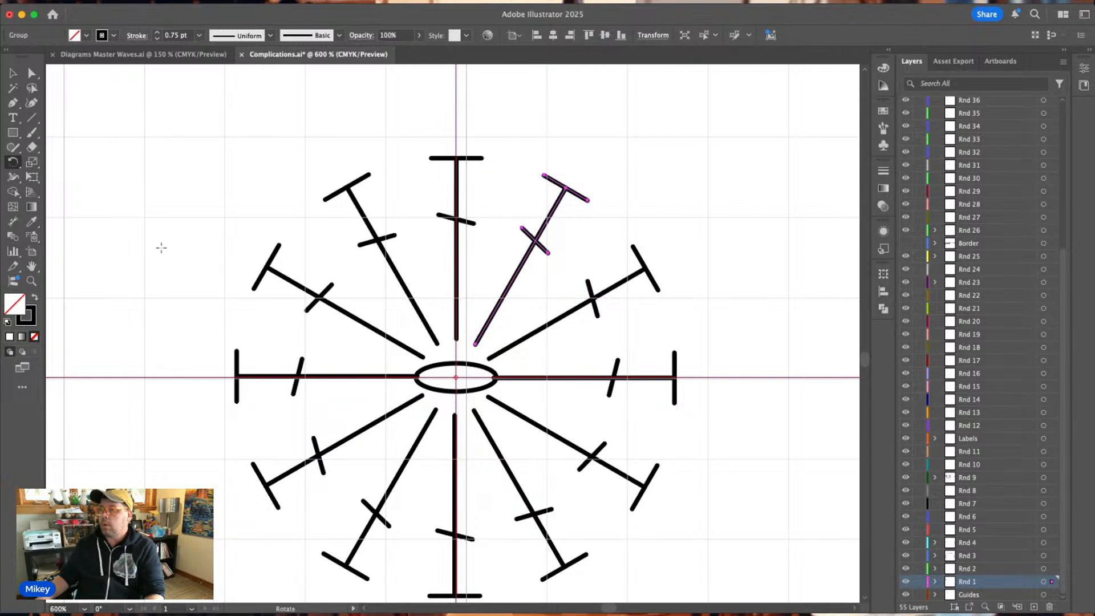
click(12, 73)
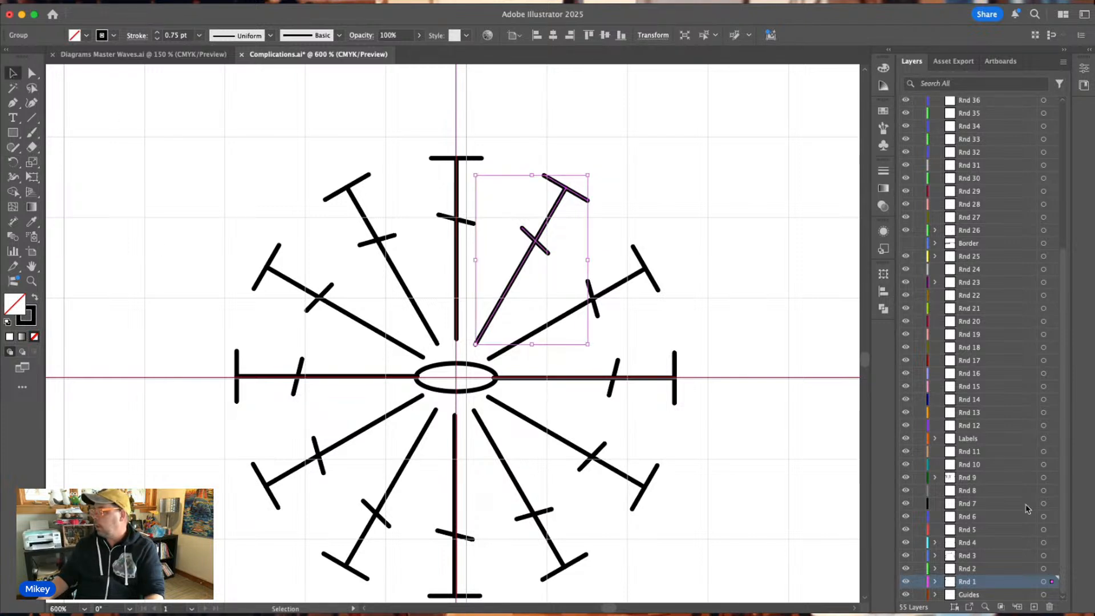
Narrow the central chain oval so it clears the inner ends of the horizontal stitches.
click(478, 393)
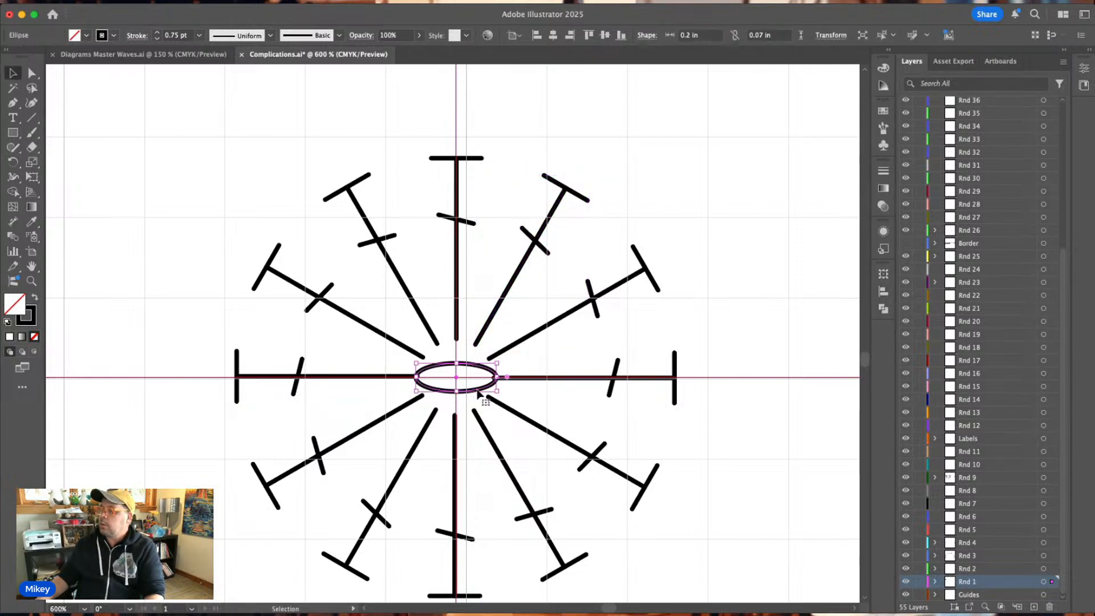
mouse_move(496, 377)
mouse_down()
mouse_move(468, 377)
mouse_move(482, 377)
mouse_up()
click(484, 369)
click(766, 251)
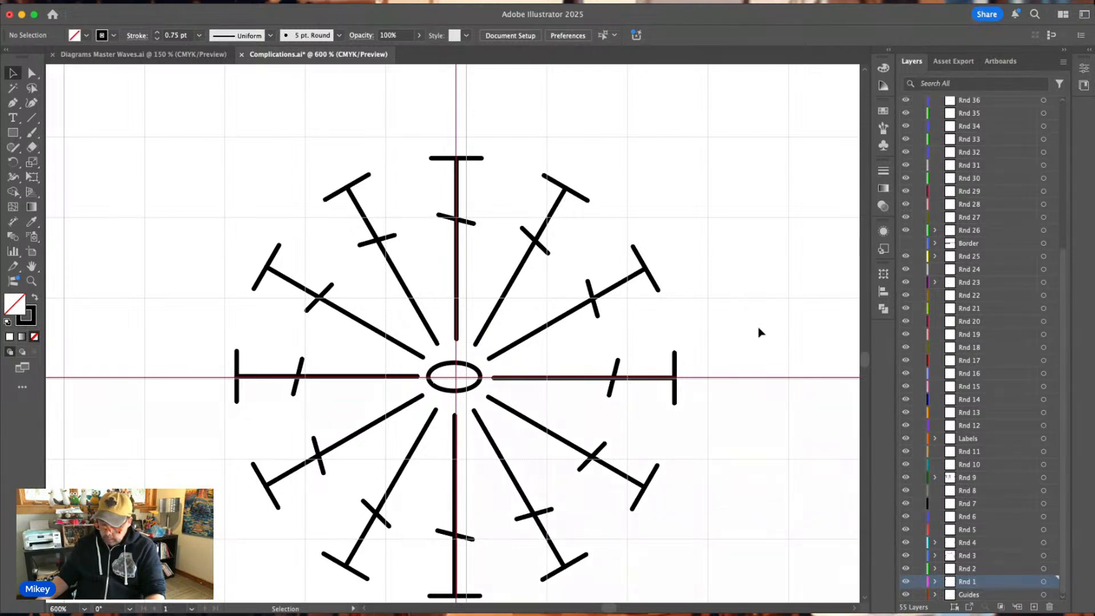
Make Rnd 2 the active layer, copy the blue single-barred T stitch from Diagrams Master Waves.ai, and return to Complications.ai.
click(970, 569)
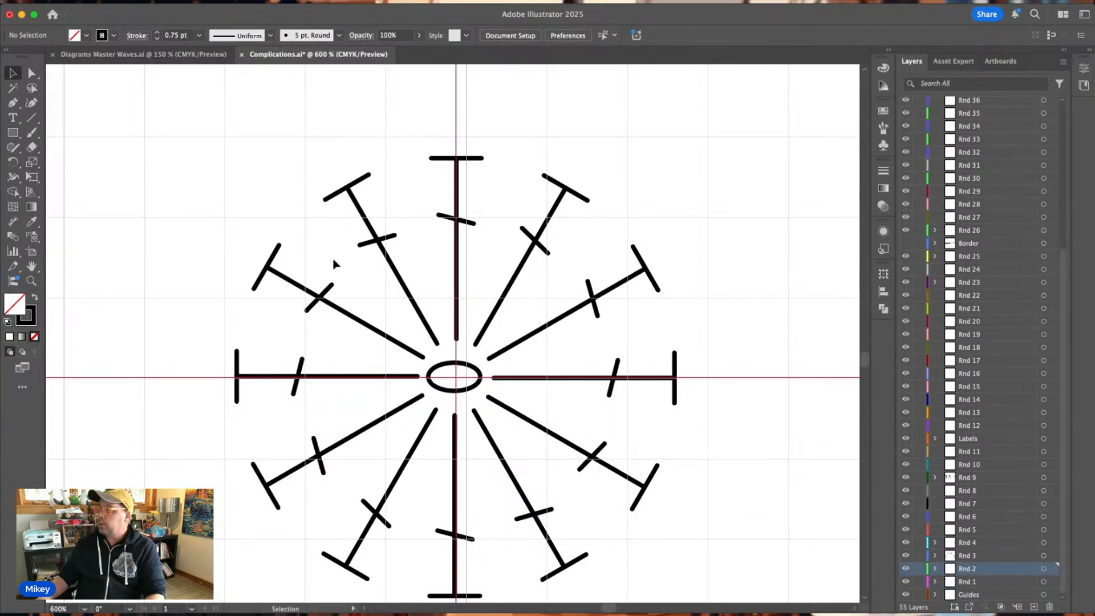
click(143, 54)
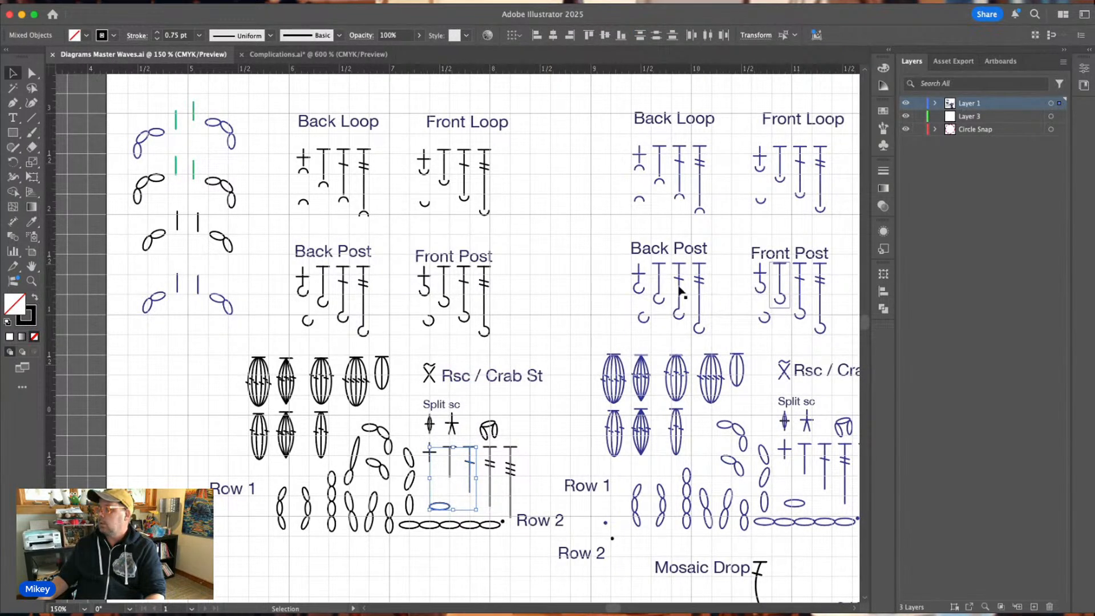
scroll(679, 290, right, 3)
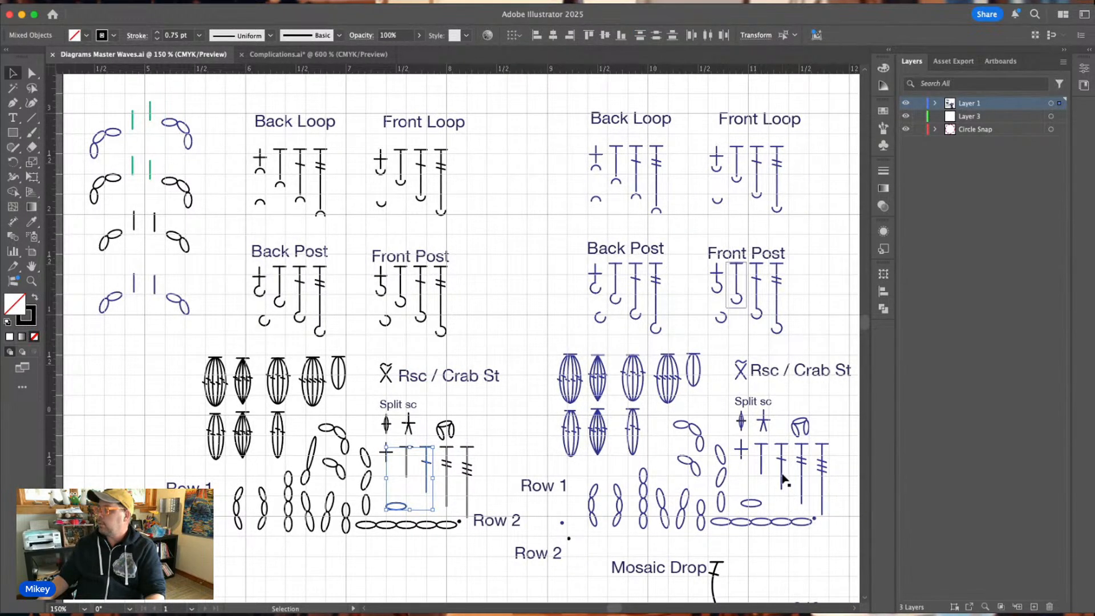
click(782, 479)
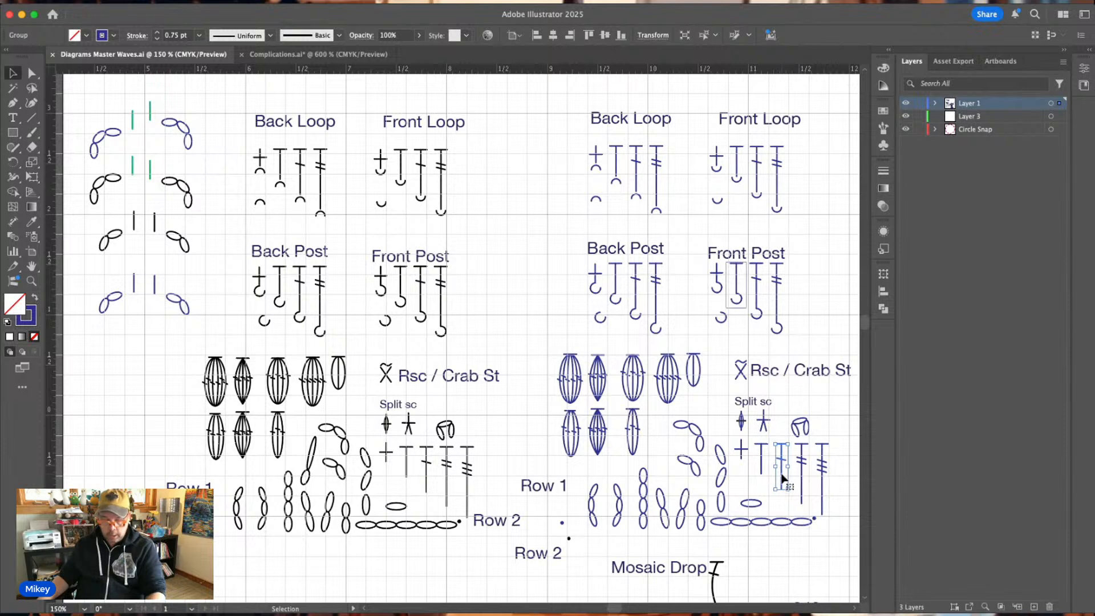
key(a)
key(v)
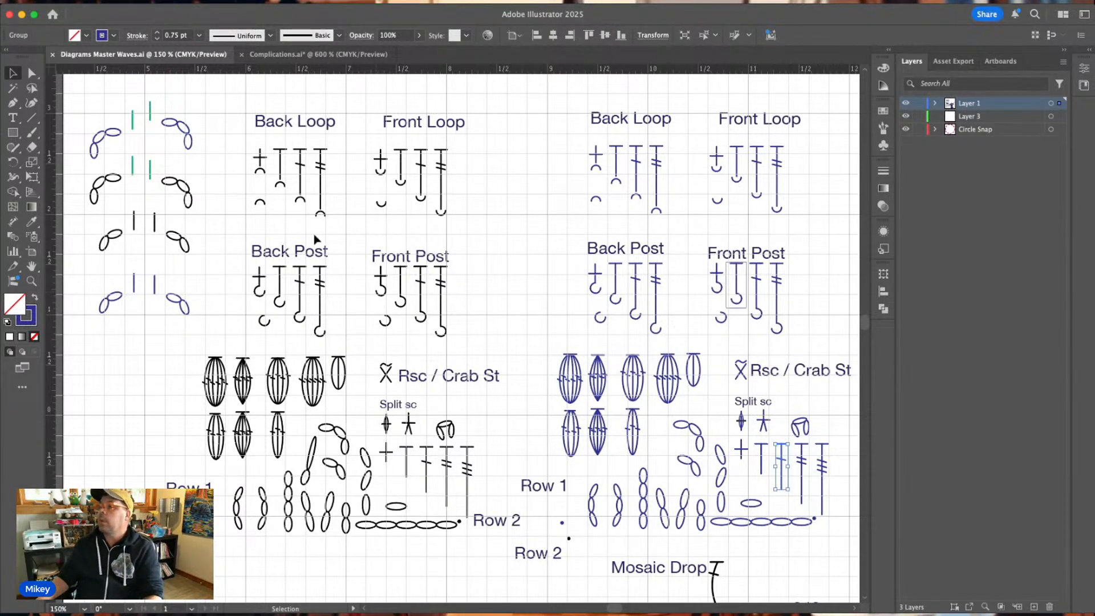
click(264, 57)
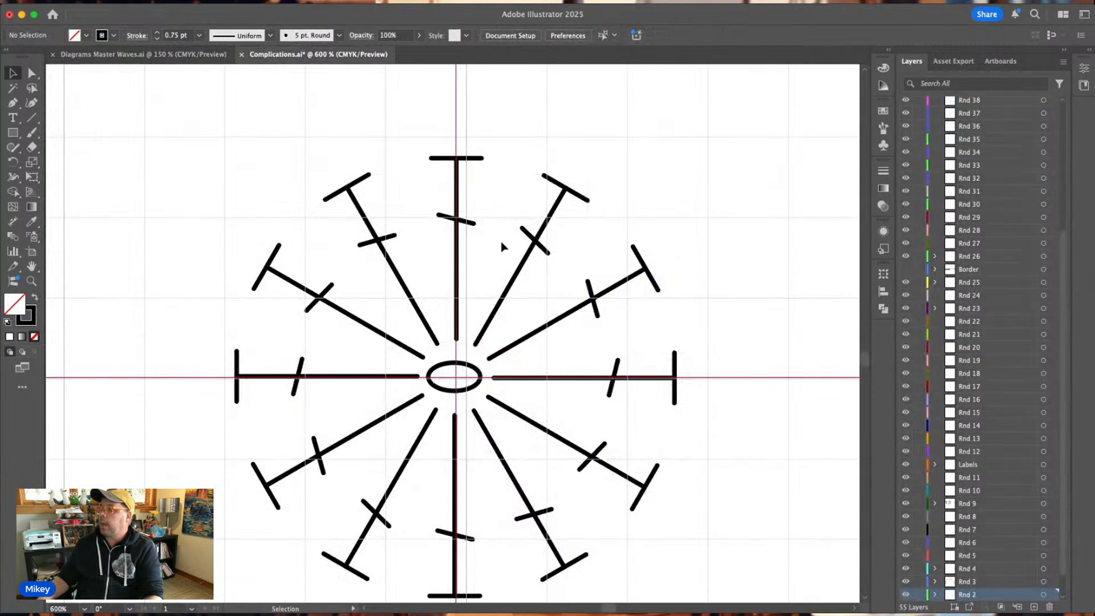
Paste the blue T stitch and place it upright on the vertical guide, just above the top black stitch.
scroll(502, 245, up, 5)
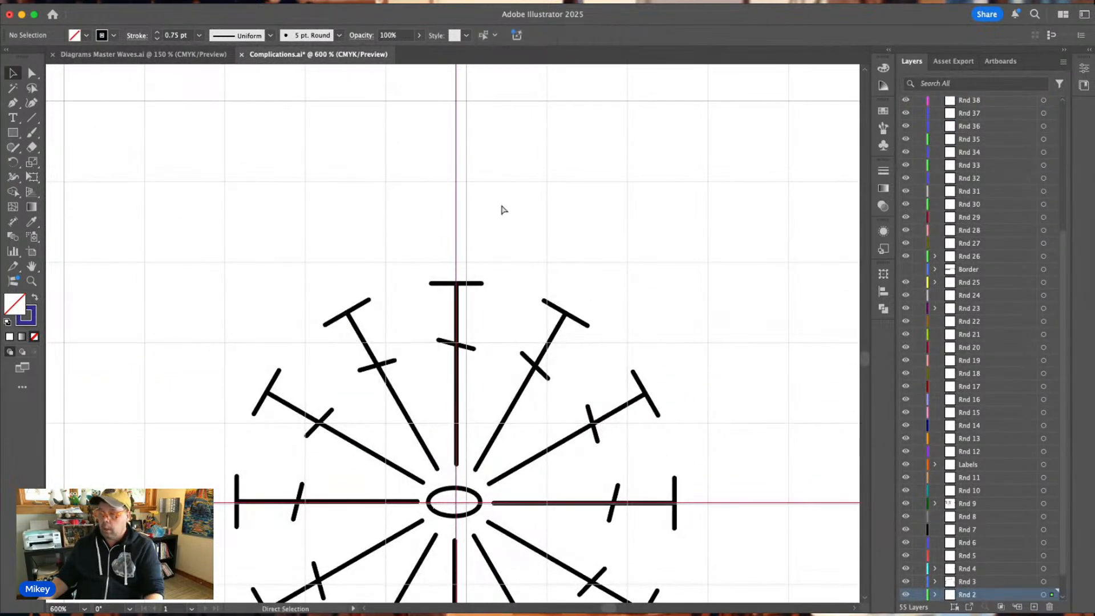
key(cmd+v)
drag(454, 266, 456, 114)
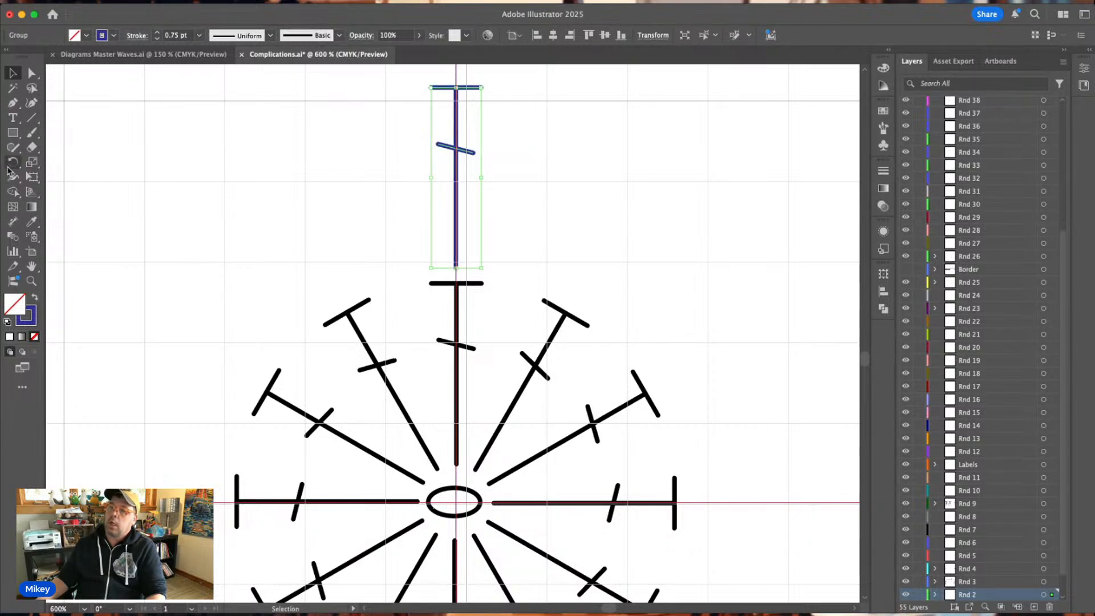
Draw a circle about 0.75 in across beside the blue stitch and give it a green stroke.
click(12, 133)
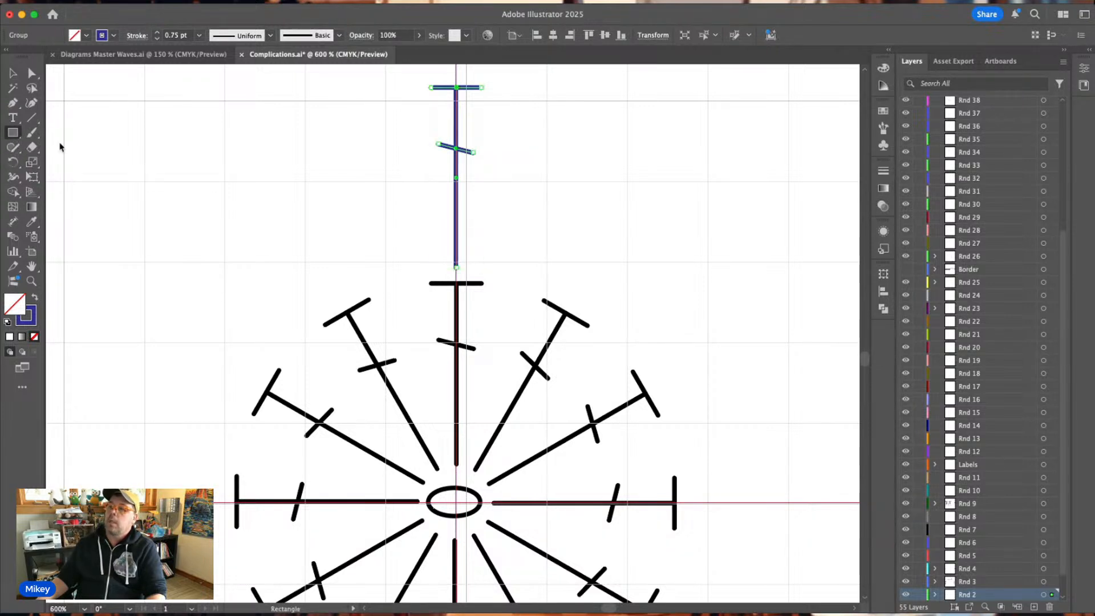
key(l)
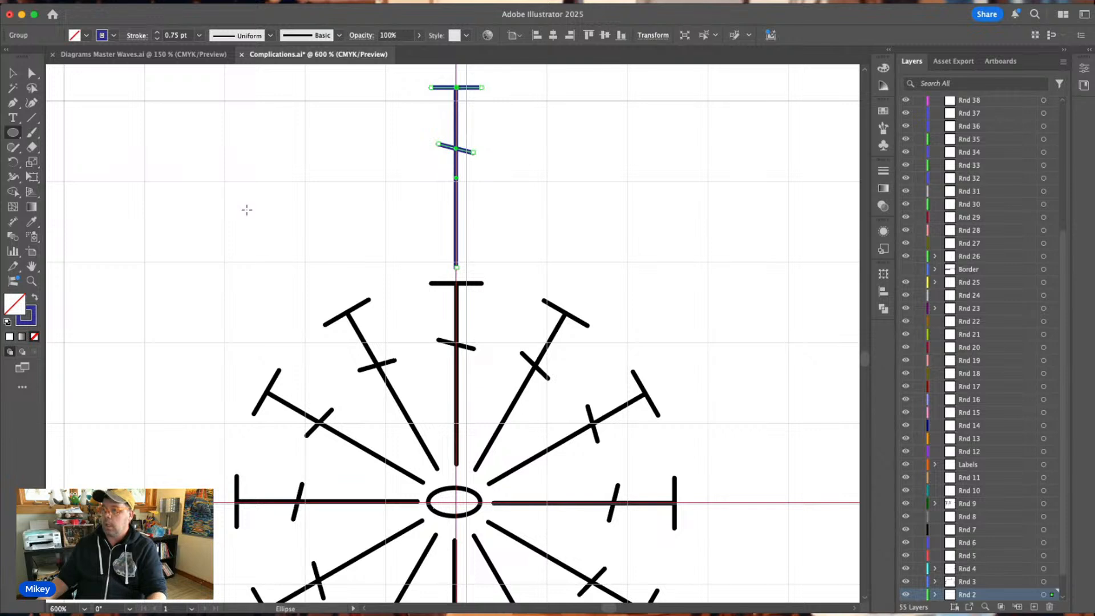
drag(248, 212, 396, 323)
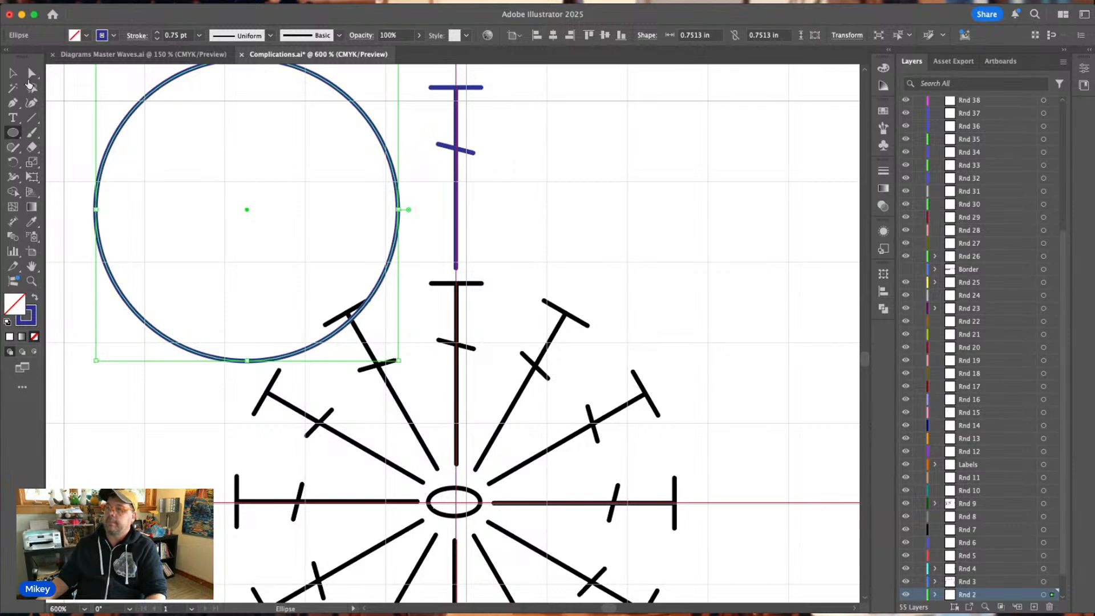
click(64, 85)
click(701, 147)
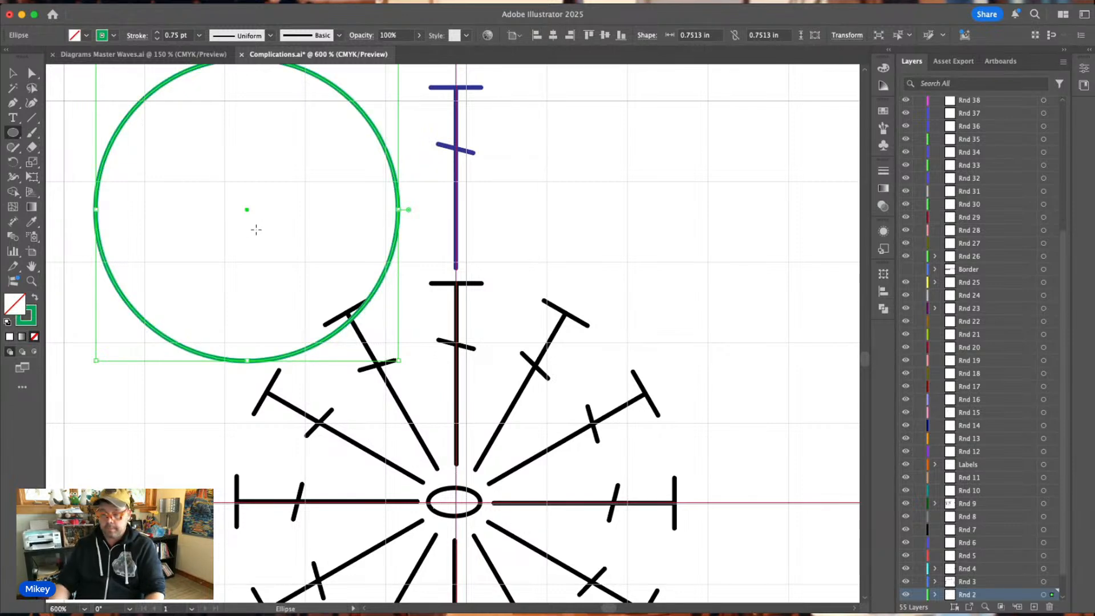
Center the green circle on the guides' intersection and enlarge it to about 2.06 in, reaching the blue stitch's top bar.
key(super+minus)
key(super+minus)
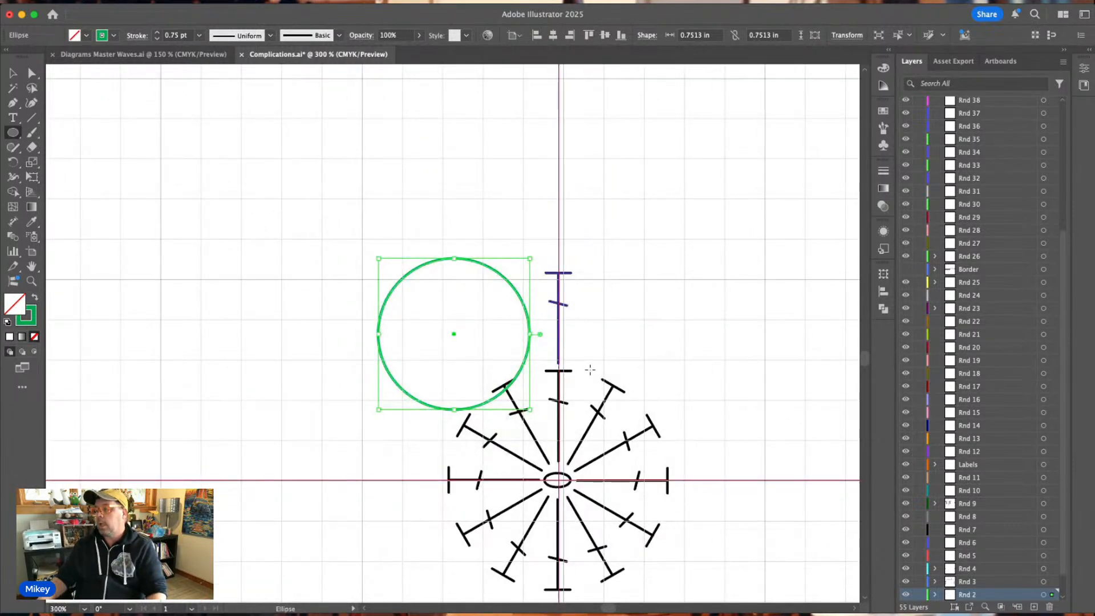
scroll(559, 362, down, 3)
scroll(559, 362, right, 4)
click(12, 73)
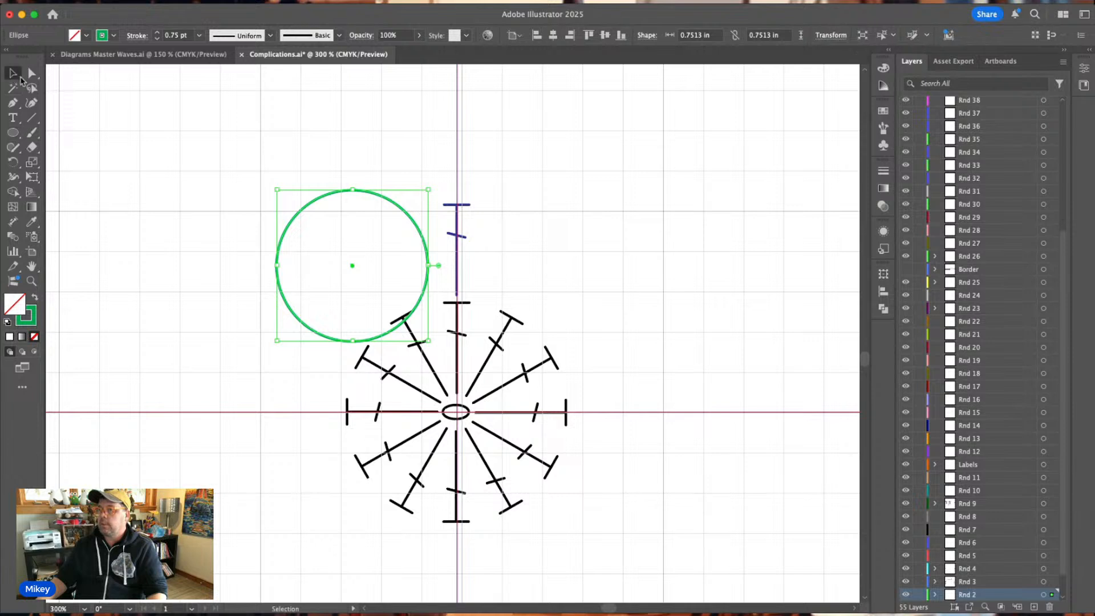
drag(357, 269, 458, 415)
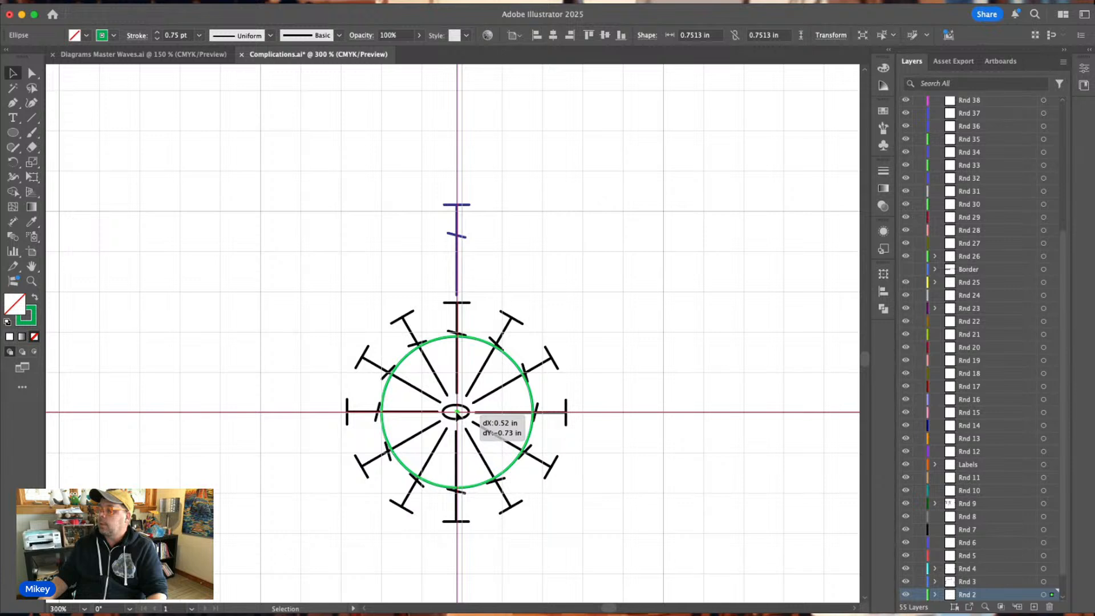
drag(458, 414, 458, 416)
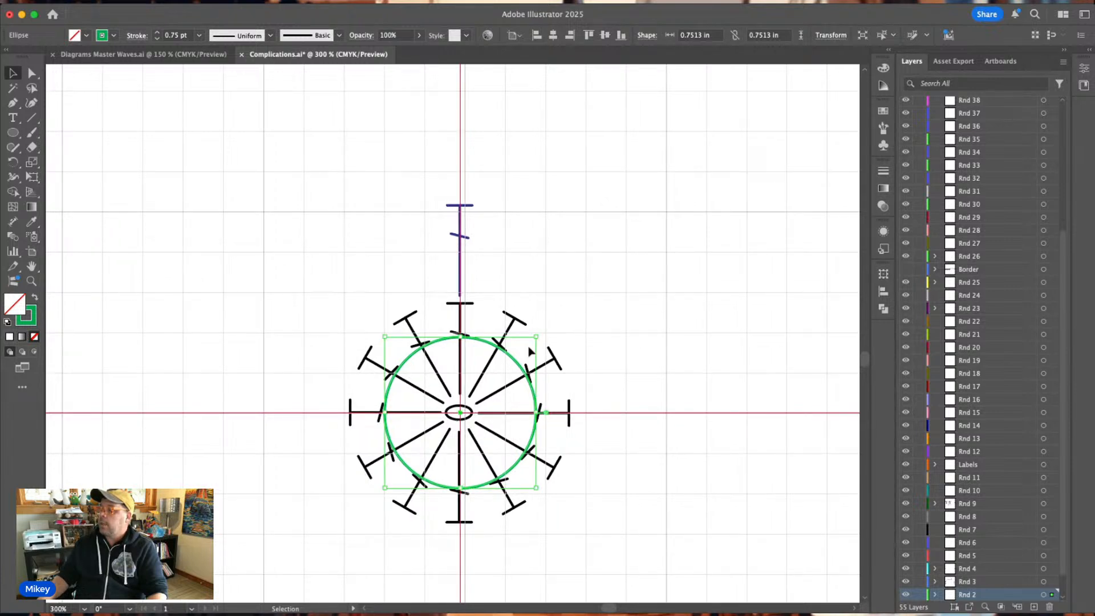
drag(538, 335, 697, 201)
click(413, 150)
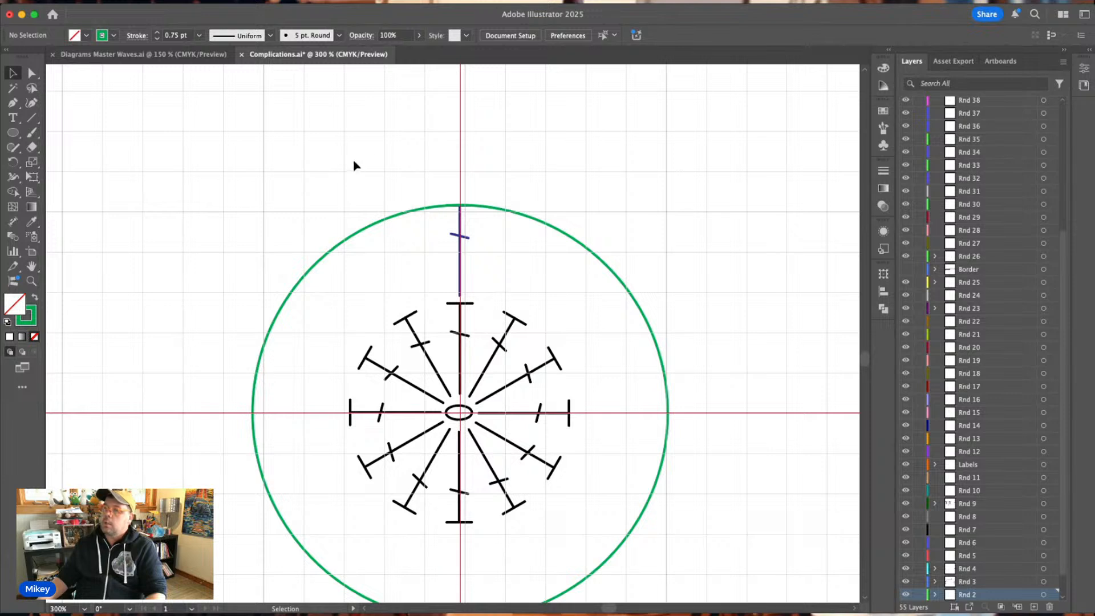
Draw a green tick line about 0.21 in long on the vertical guide, extending upward from the circle's top.
click(28, 119)
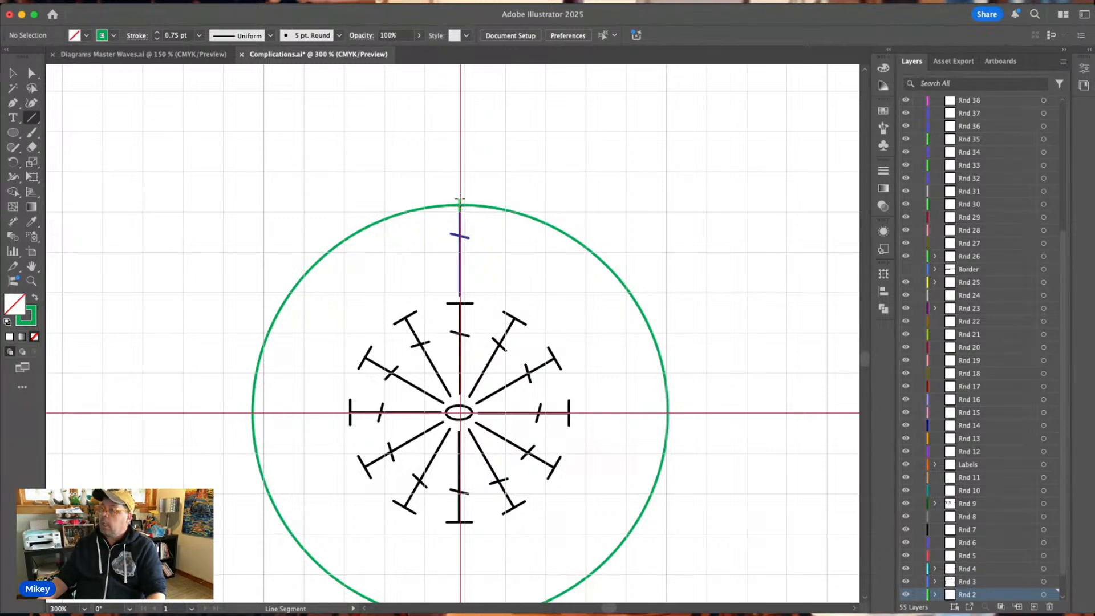
drag(460, 208, 460, 167)
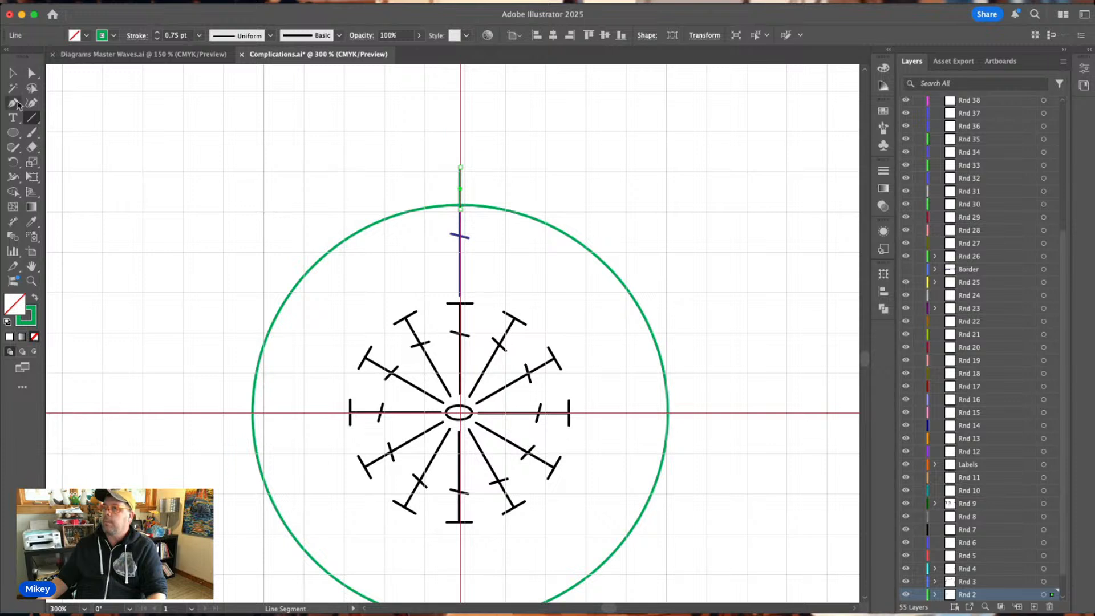
click(13, 73)
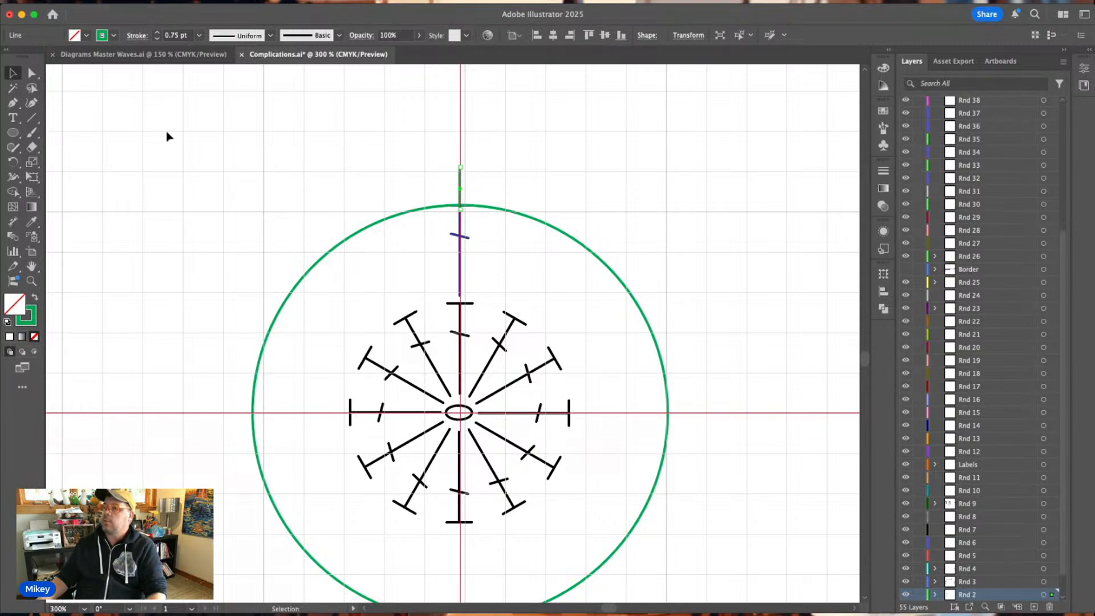
Rotate two copies of the green tick counterclockwise around the guides' intersection, spacing them evenly along the circle.
click(13, 161)
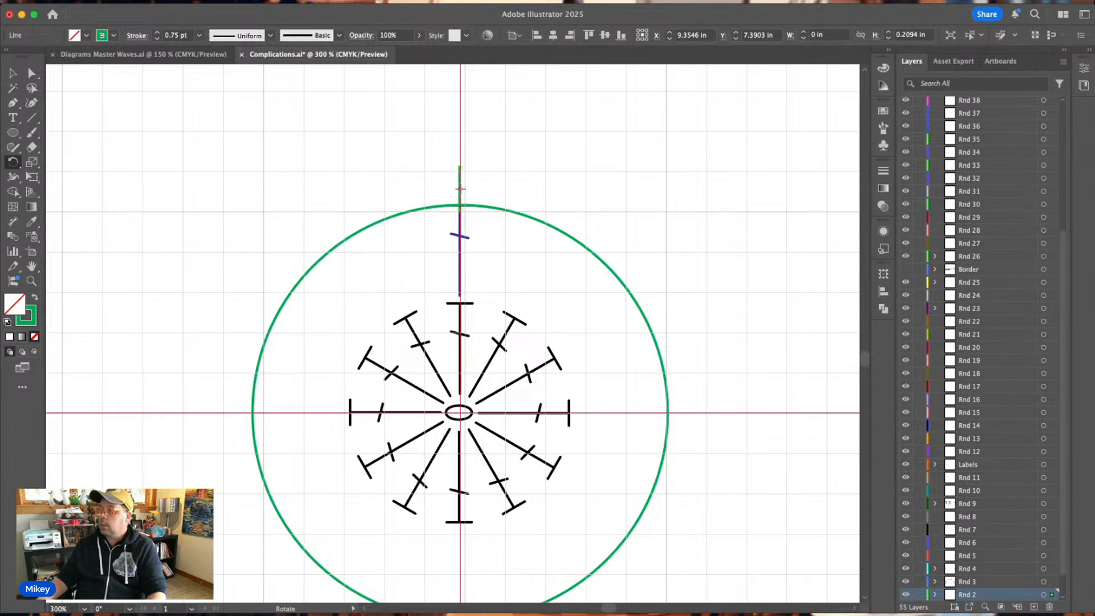
drag(460, 188, 460, 377)
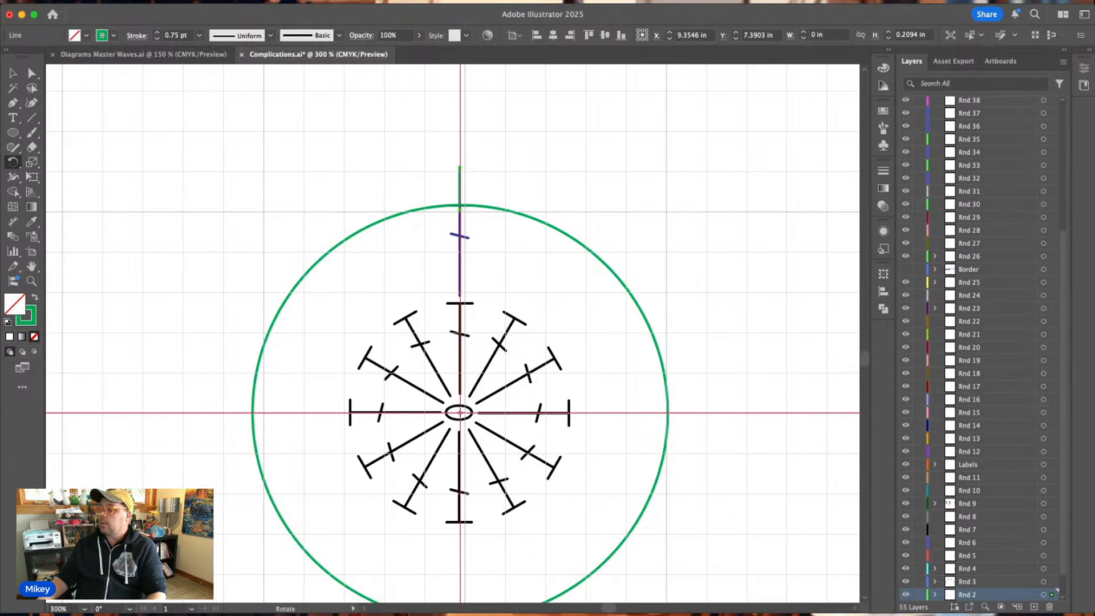
drag(341, 258, 280, 337)
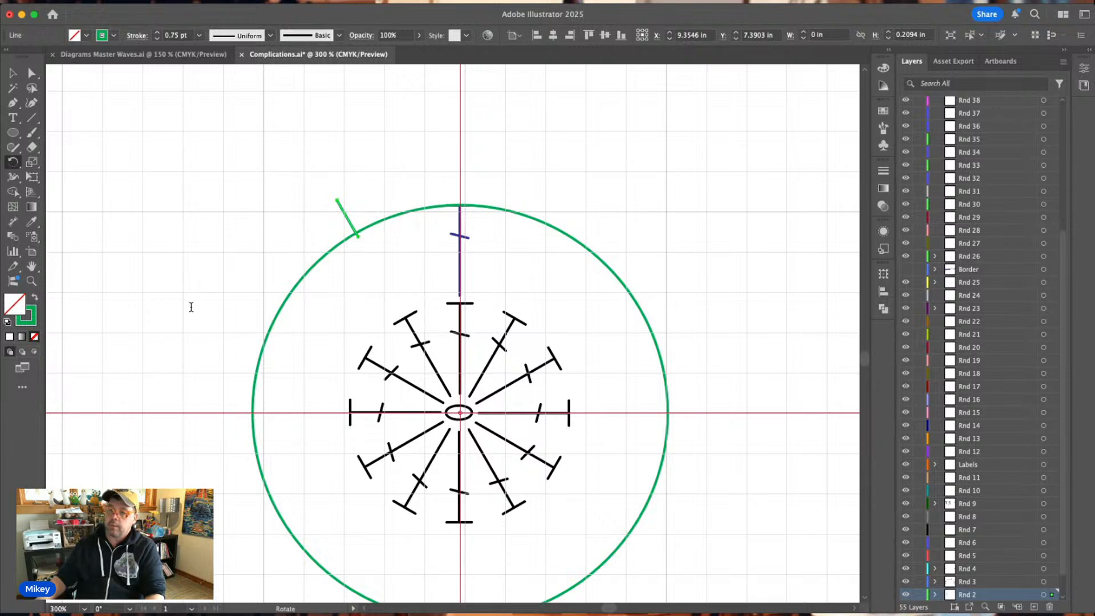
click(168, 382)
key(v)
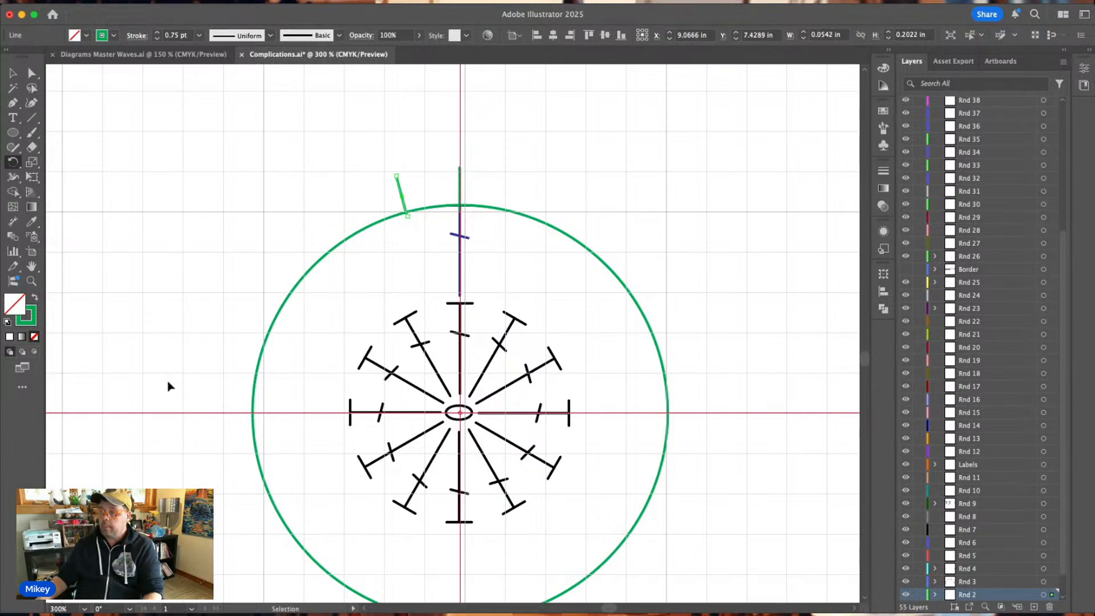
key(super+d)
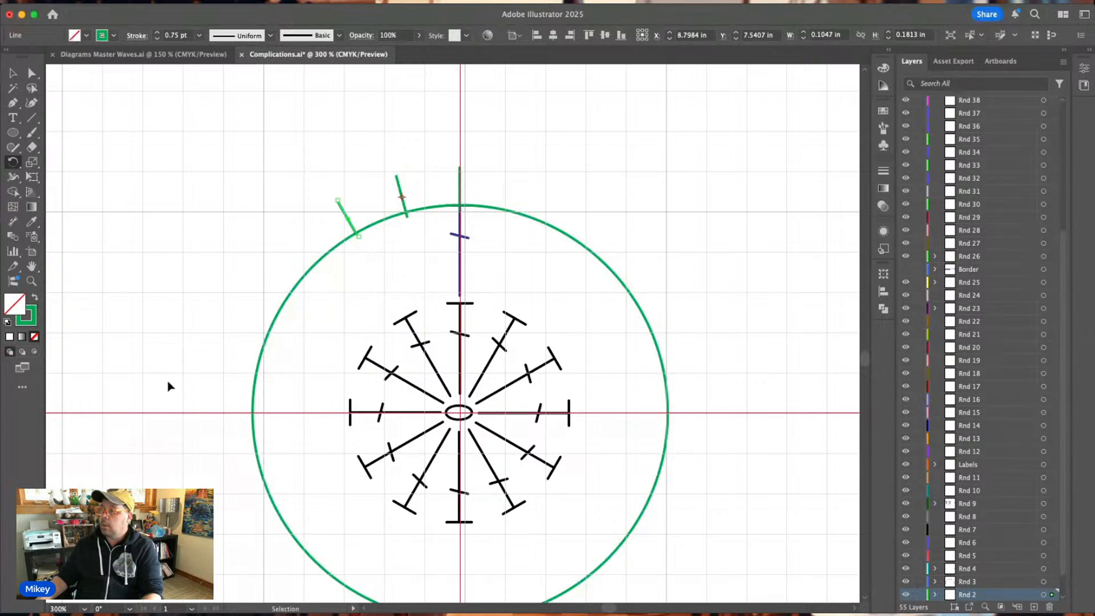
click(13, 73)
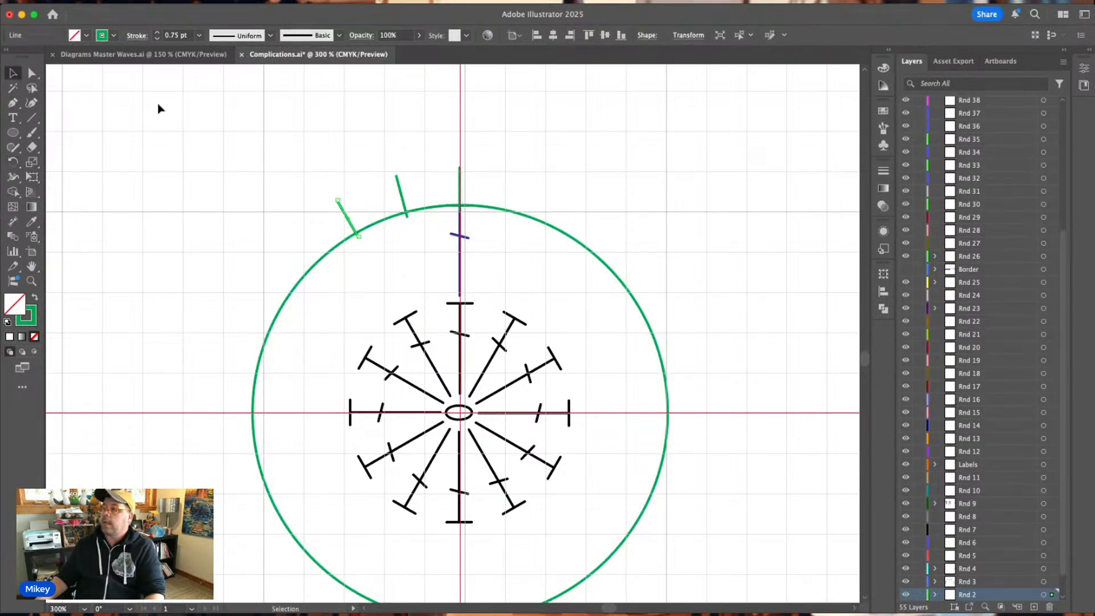
click(339, 130)
Copy the blue horizontal chain oval from Diagrams Master Waves.ai into Complications.ai and place it below the middle green tick.
click(459, 240)
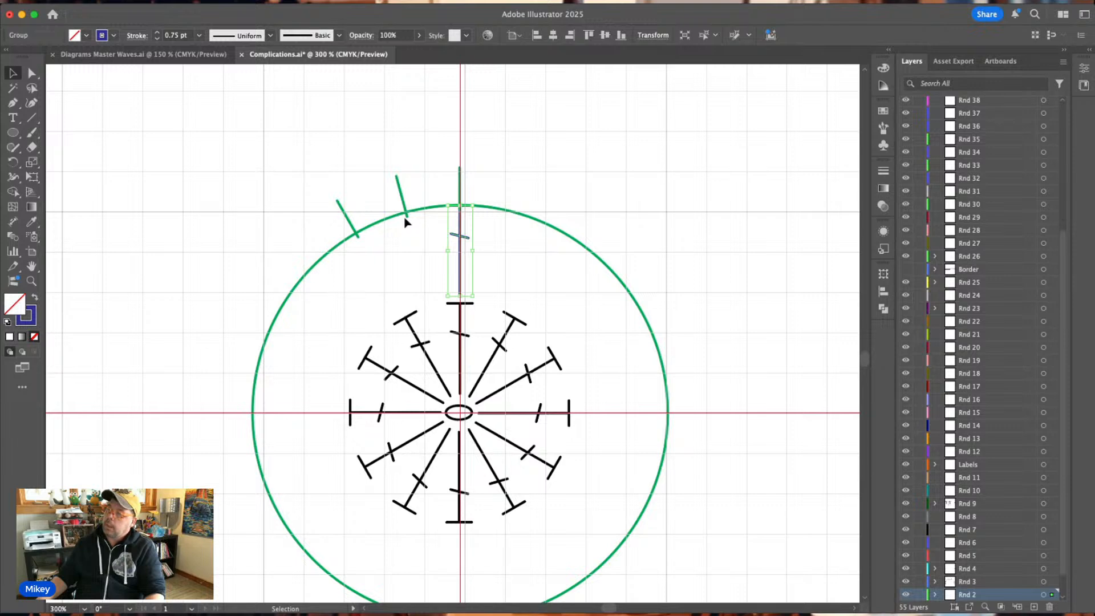
click(90, 54)
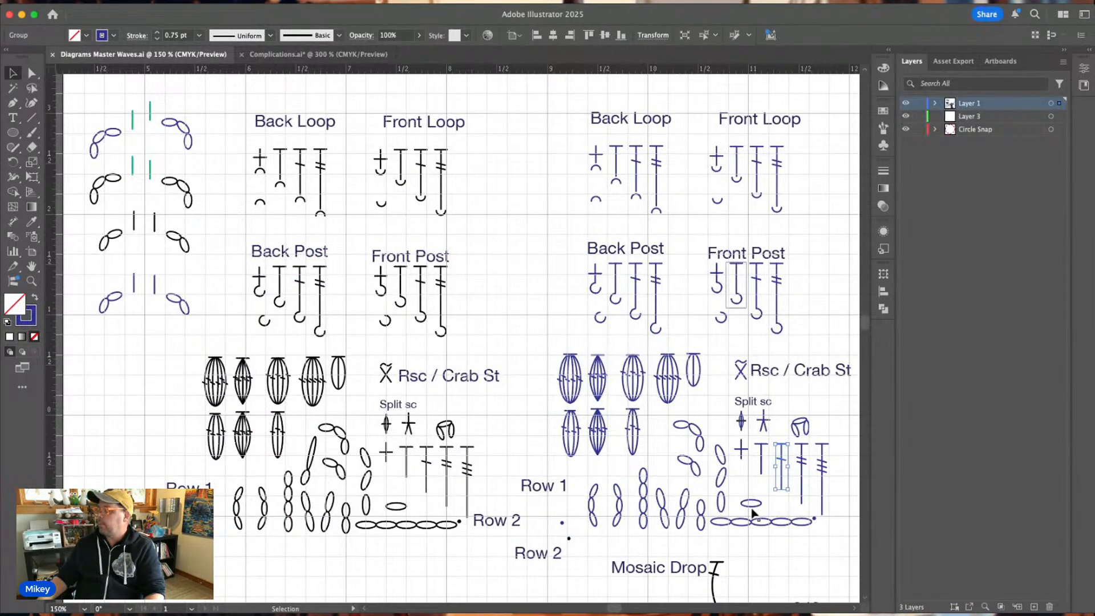
click(752, 506)
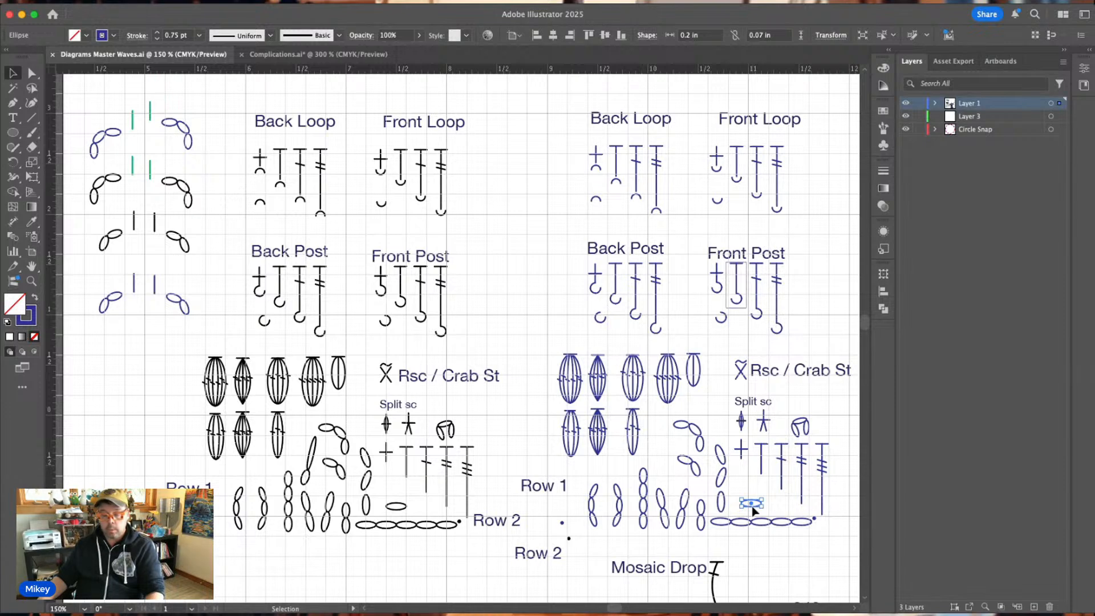
click(318, 55)
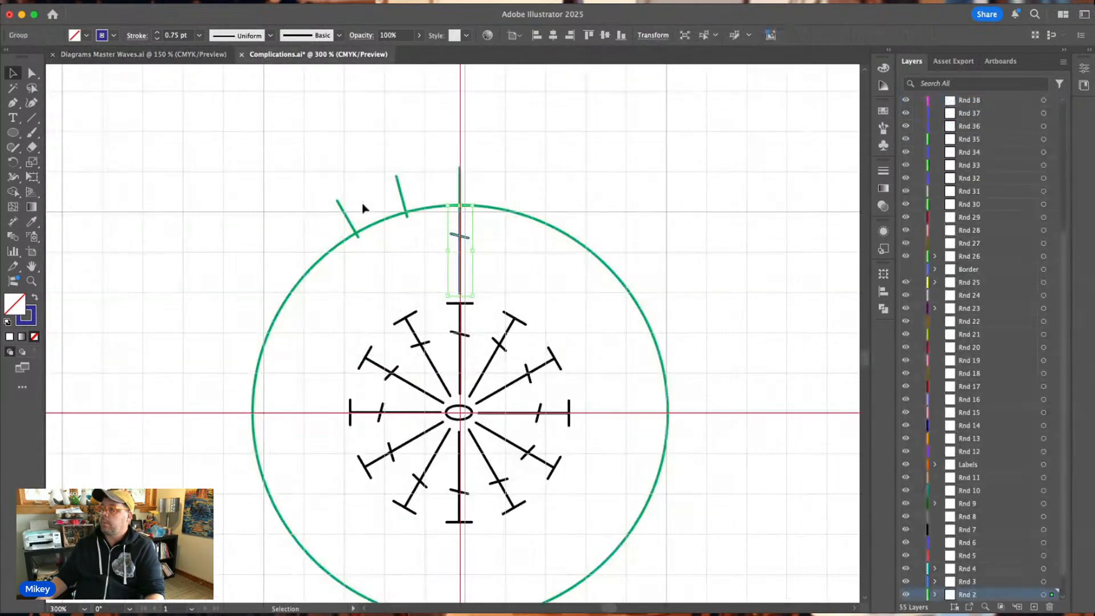
key(a)
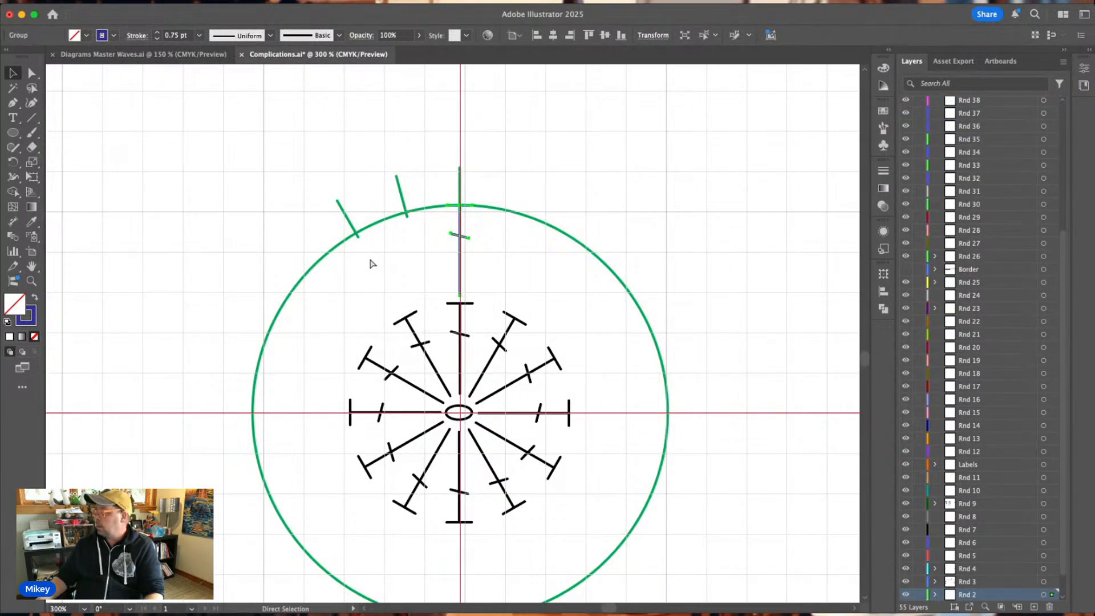
key(ctrl+v)
key(v)
drag(450, 332, 408, 224)
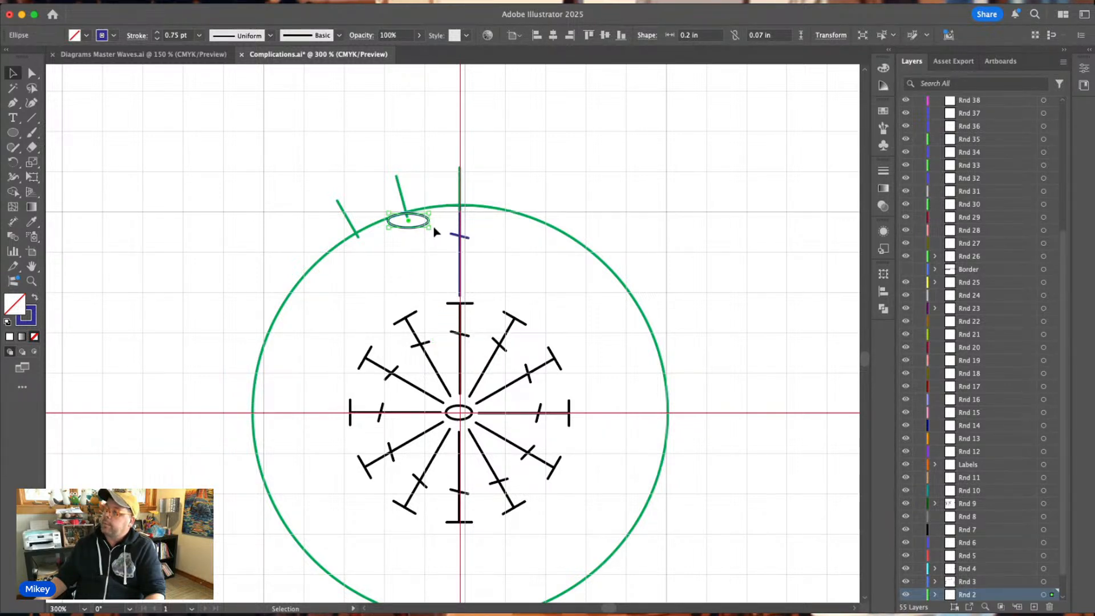
Send the large green circle to the Guides layer so it sits behind the blue stitches.
key(a)
key(super+equal)
key(super+equal)
key(super+equal)
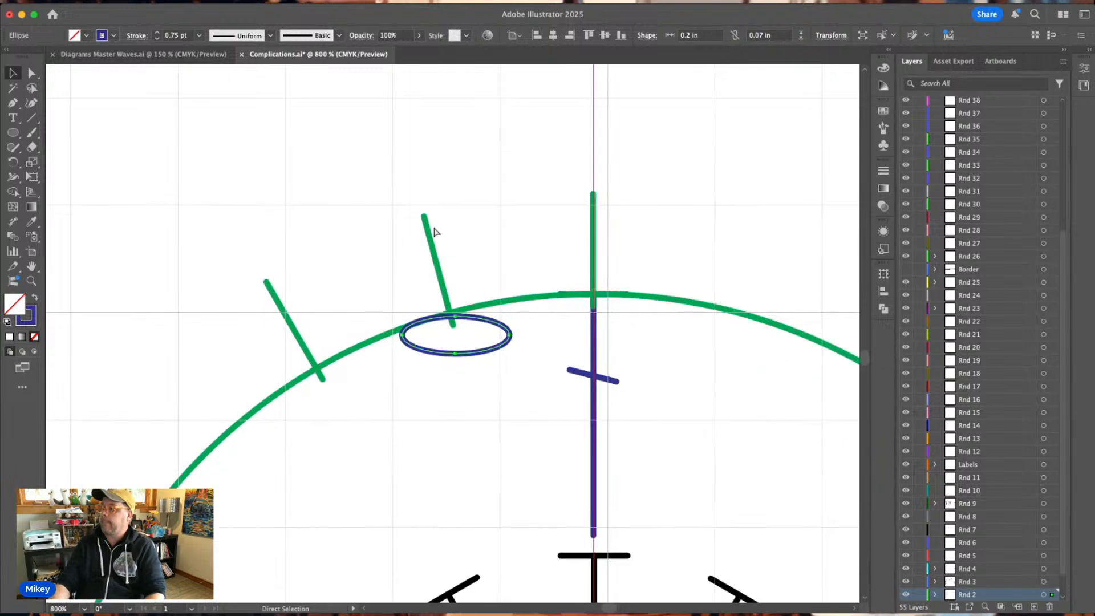
key(v)
click(716, 309)
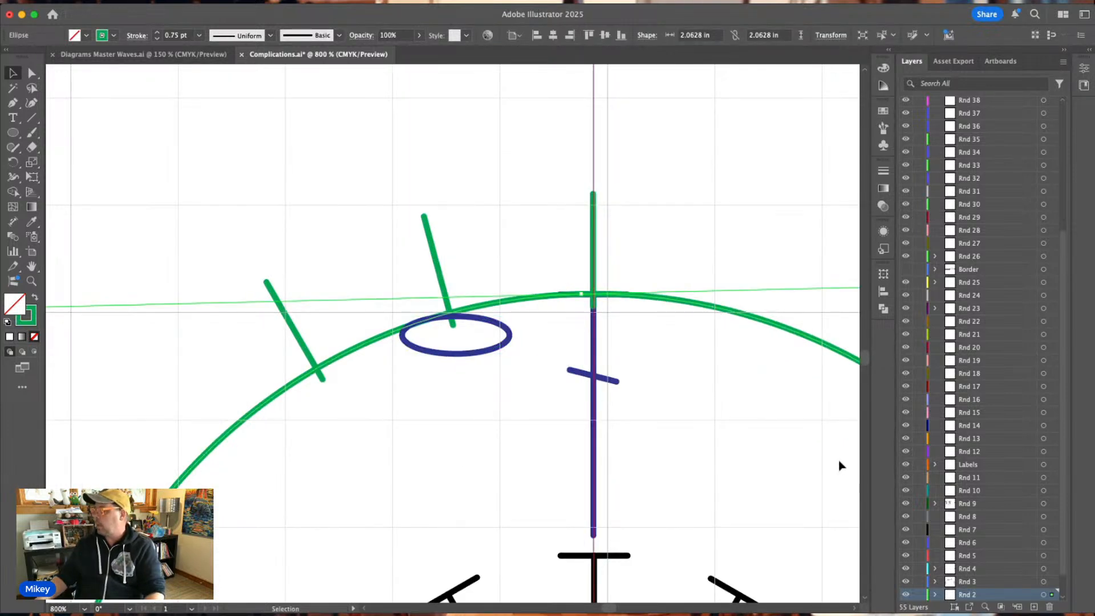
scroll(1003, 509, down, 1)
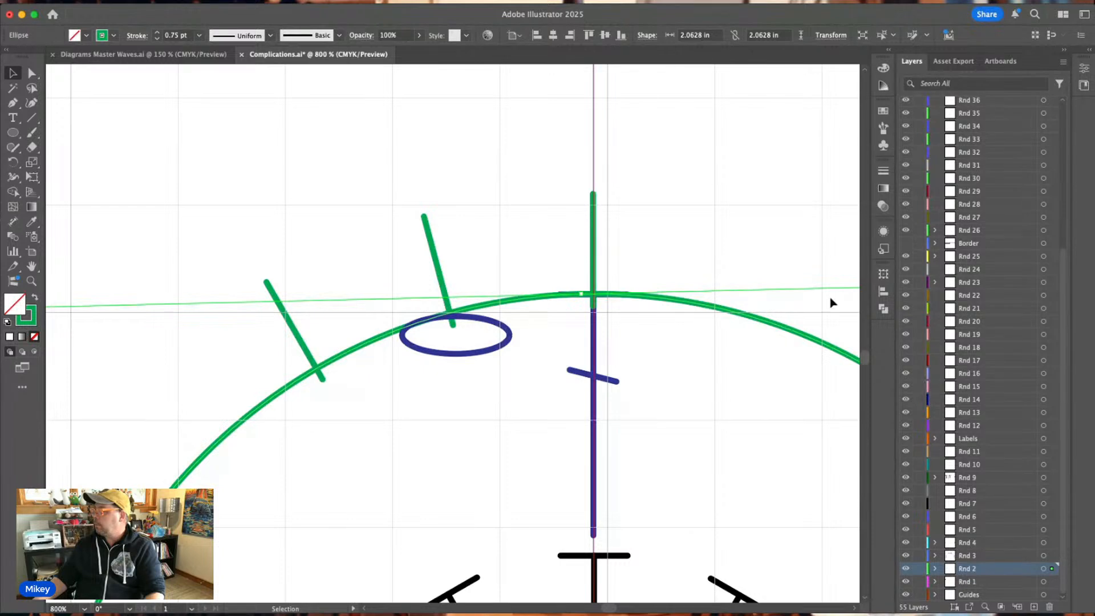
click(972, 594)
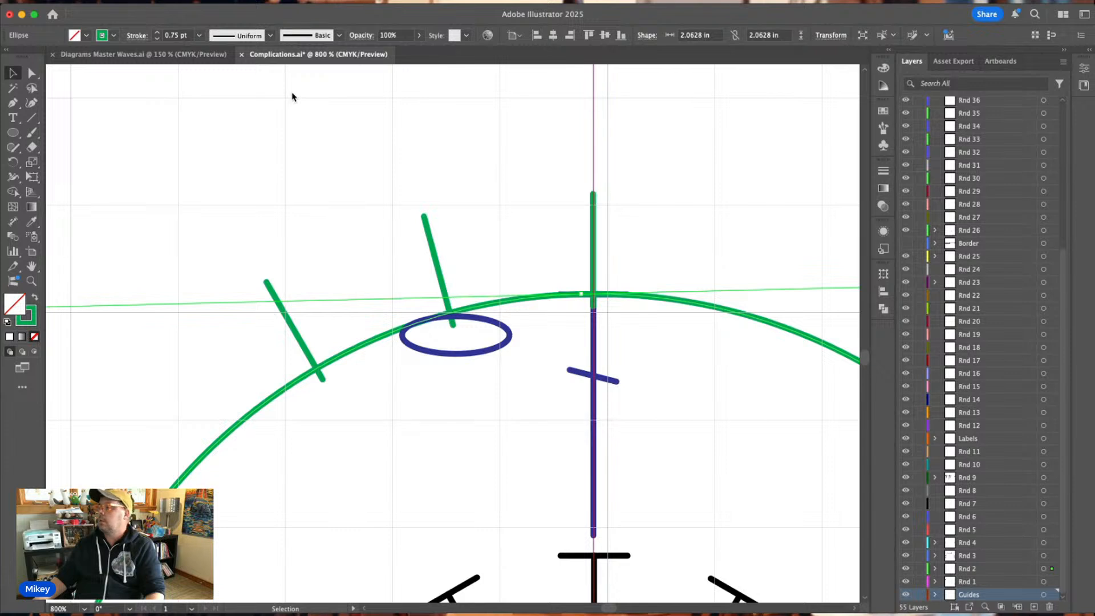
click(766, 240)
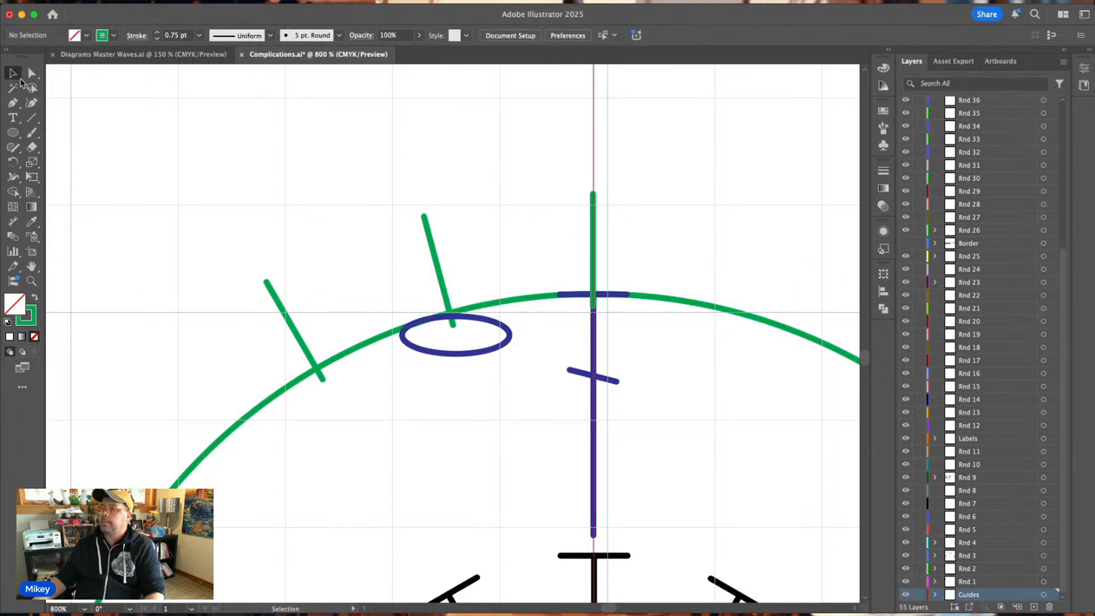
Rotate the blue chain oval slightly counterclockwise so it is perpendicular to the middle tick and follows the circle's curve.
click(507, 347)
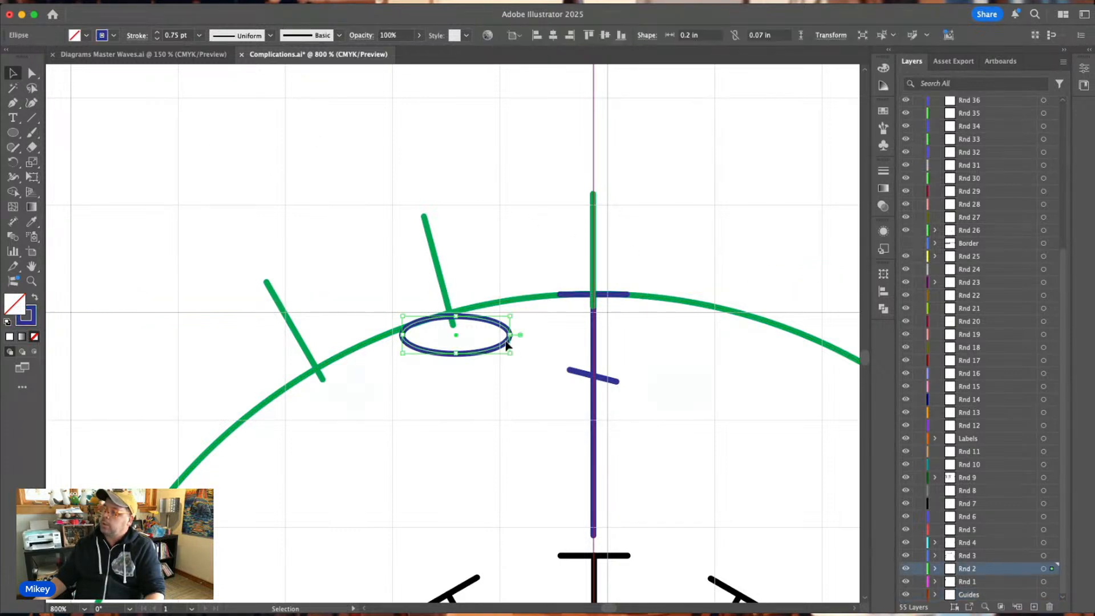
mouse_move(514, 355)
mouse_down()
mouse_move(519, 336)
mouse_move(460, 335)
mouse_move(516, 335)
mouse_up()
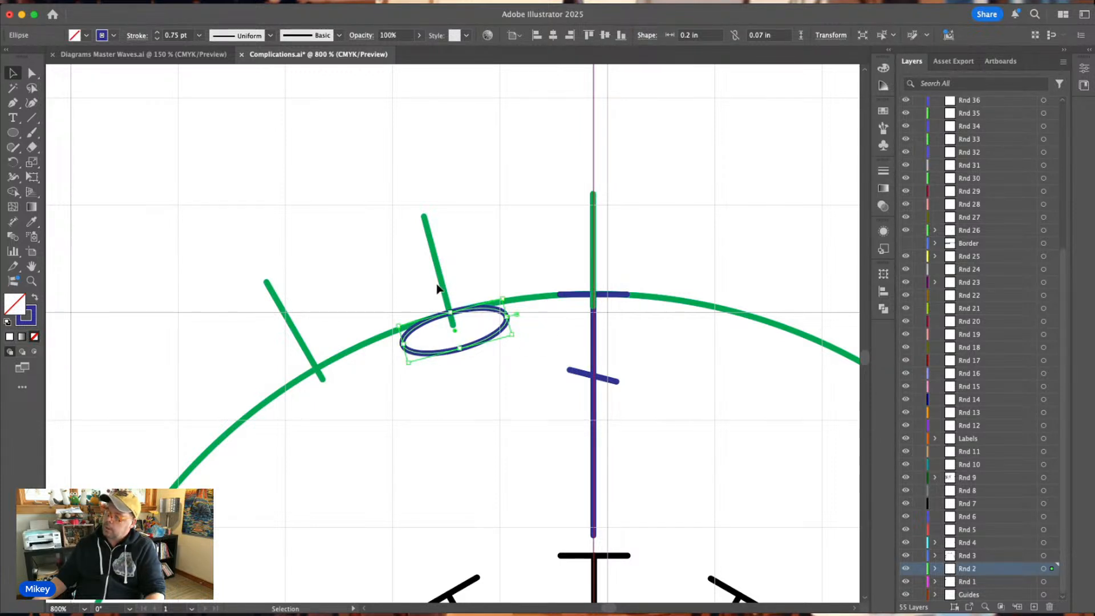
click(385, 293)
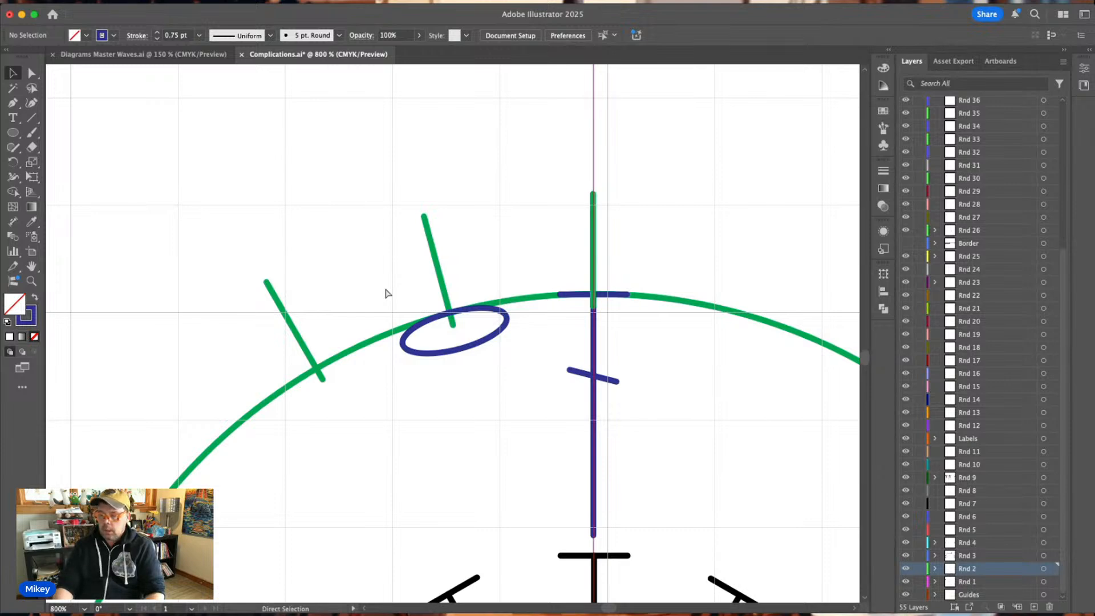
key(super+0)
key(super+minus)
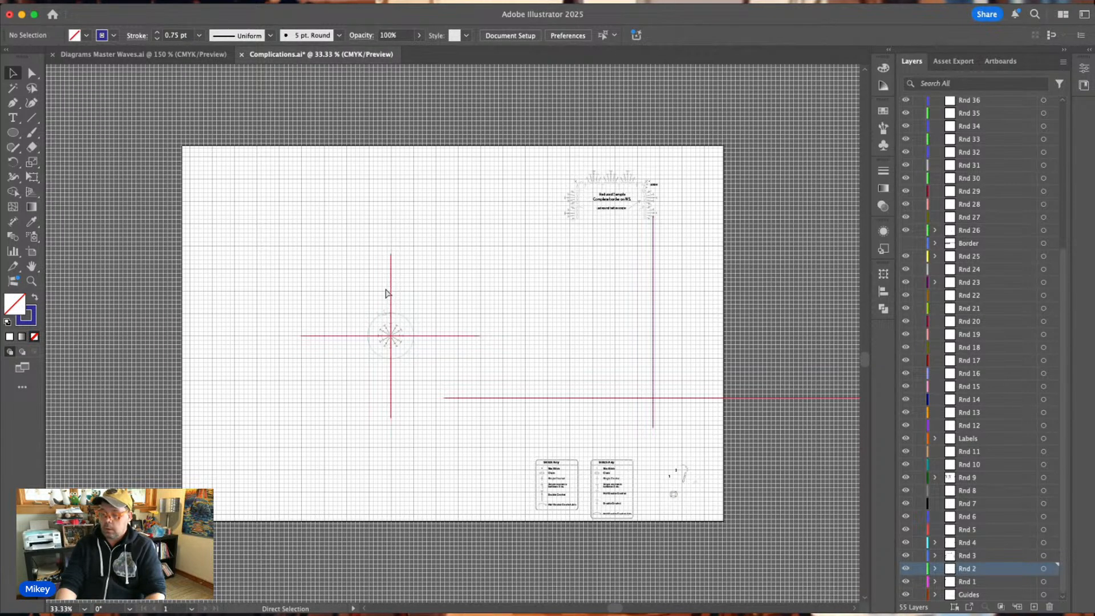
Rotate a copy of the top blue stitch and its chain oval counterclockwise around the guides' intersection, landing on the third green tick.
key(super+equal)
key(super+equal)
key(super+equal)
key(super+equal)
key(super+equal)
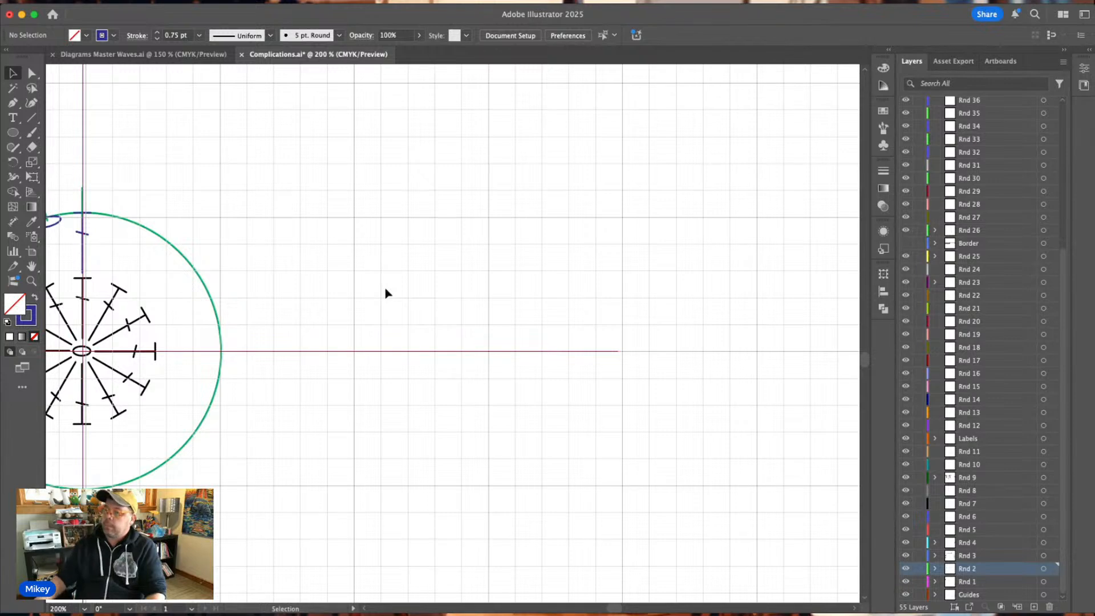
scroll(385, 293, left, 10)
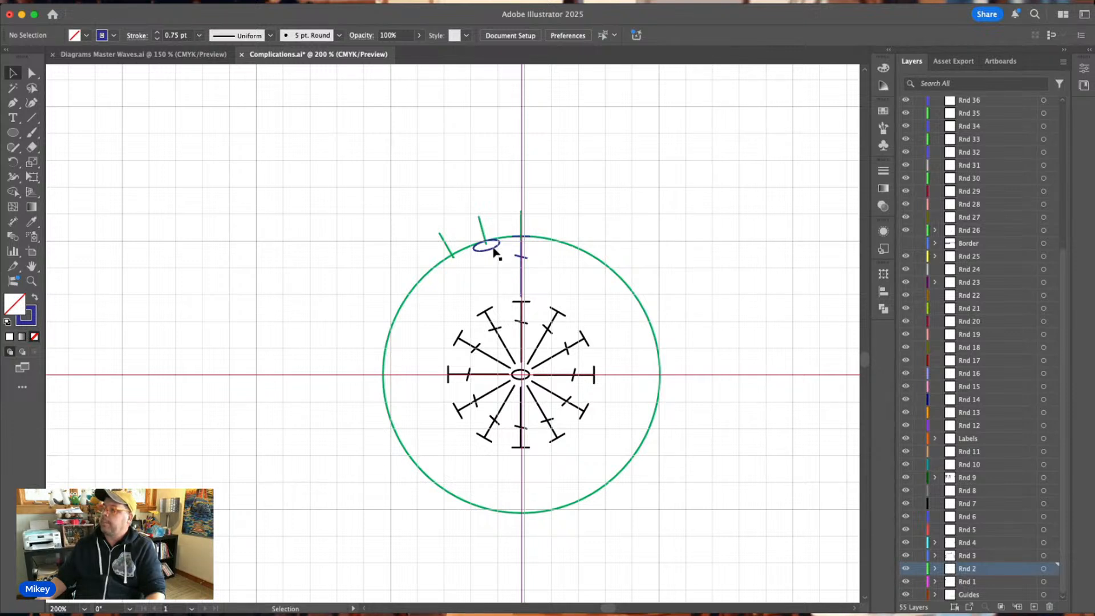
drag(499, 257, 528, 244)
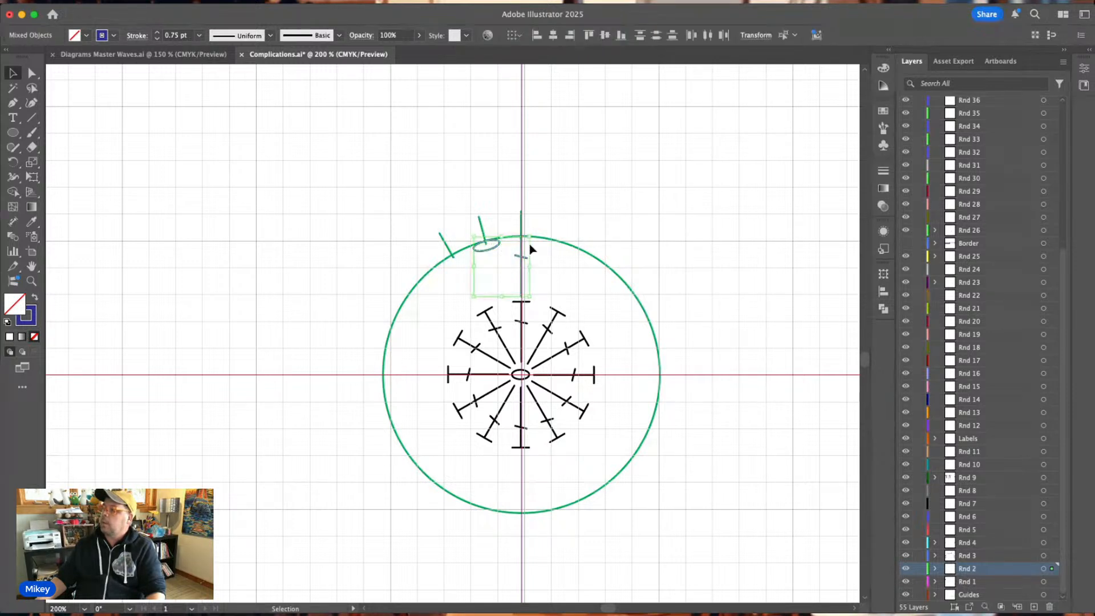
click(11, 163)
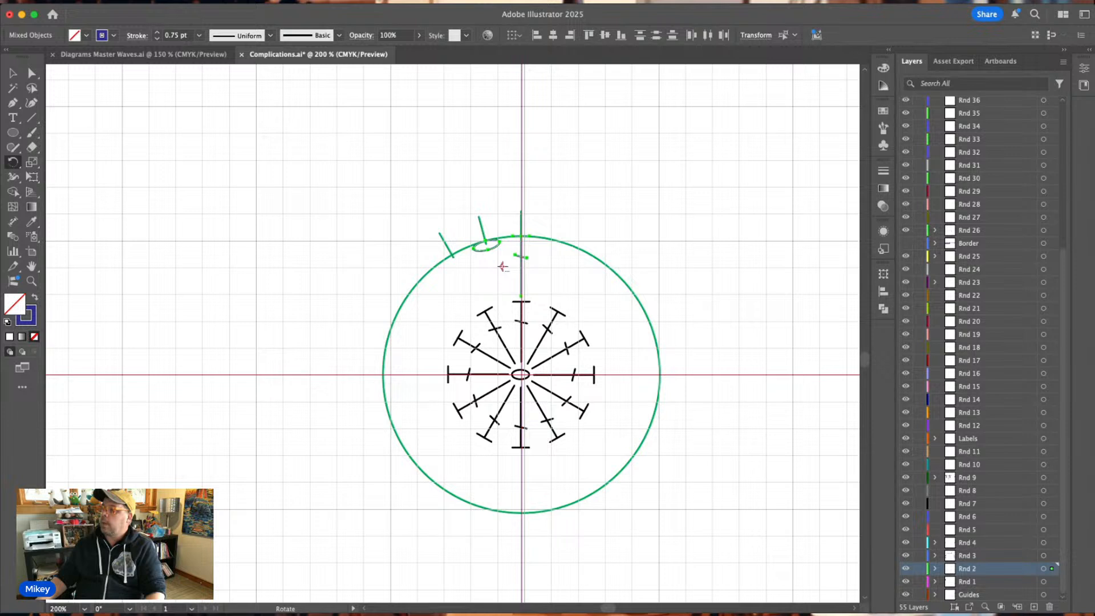
alt+click(521, 374)
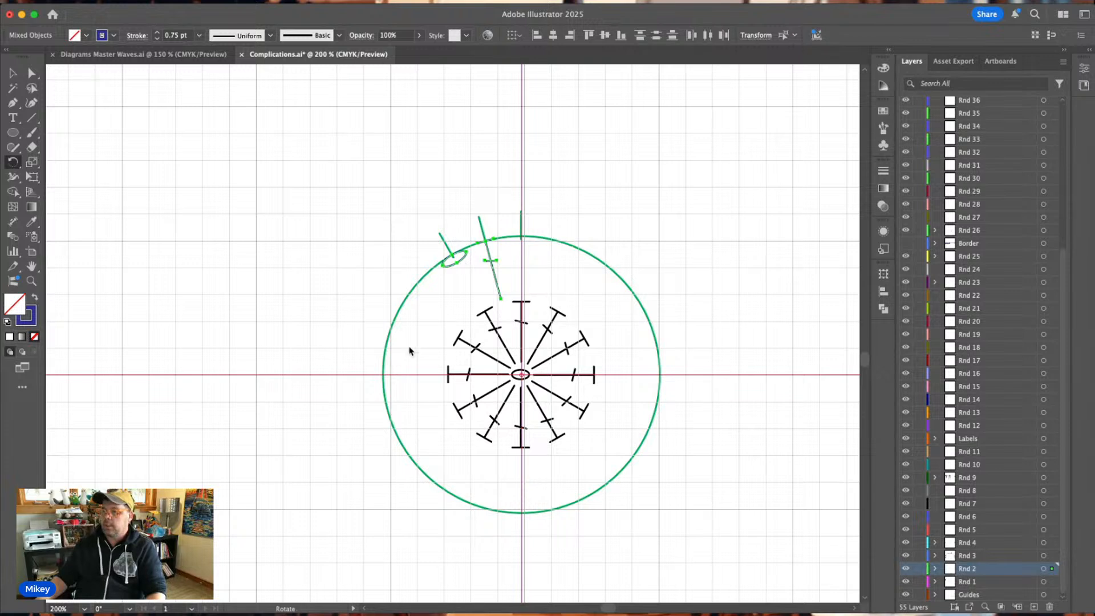
click(162, 385)
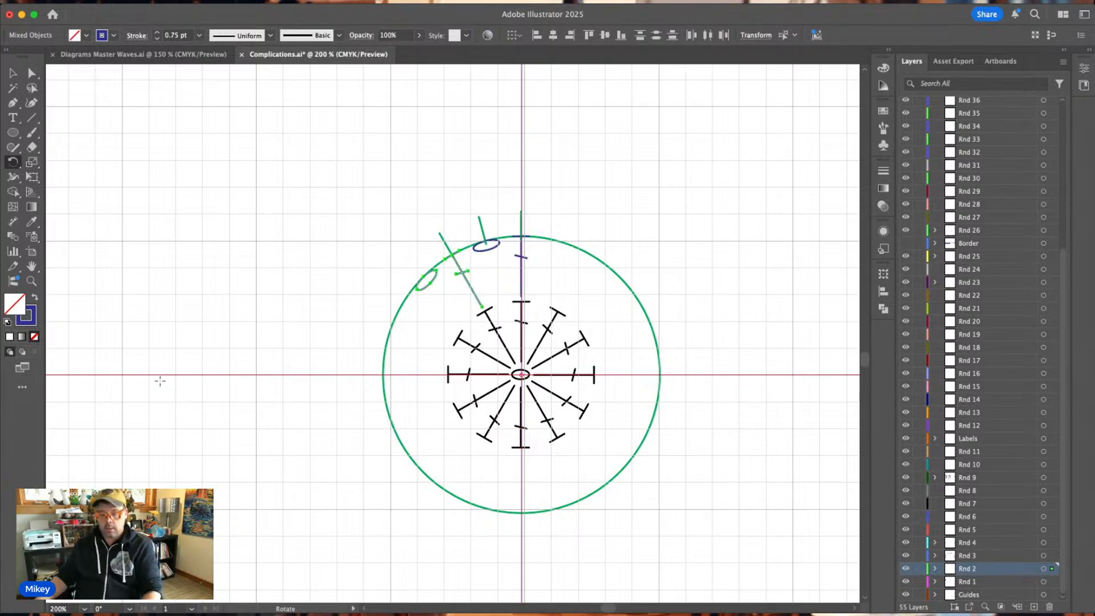
Repeat the rotated copy of the full-length stitch and chain until the pairs fill the whole green circle.
key(super+d)
key(super+d)
key(super+d)
key(super+d)
key(super+d)
key(super+d)
key(super+d)
key(super+d)
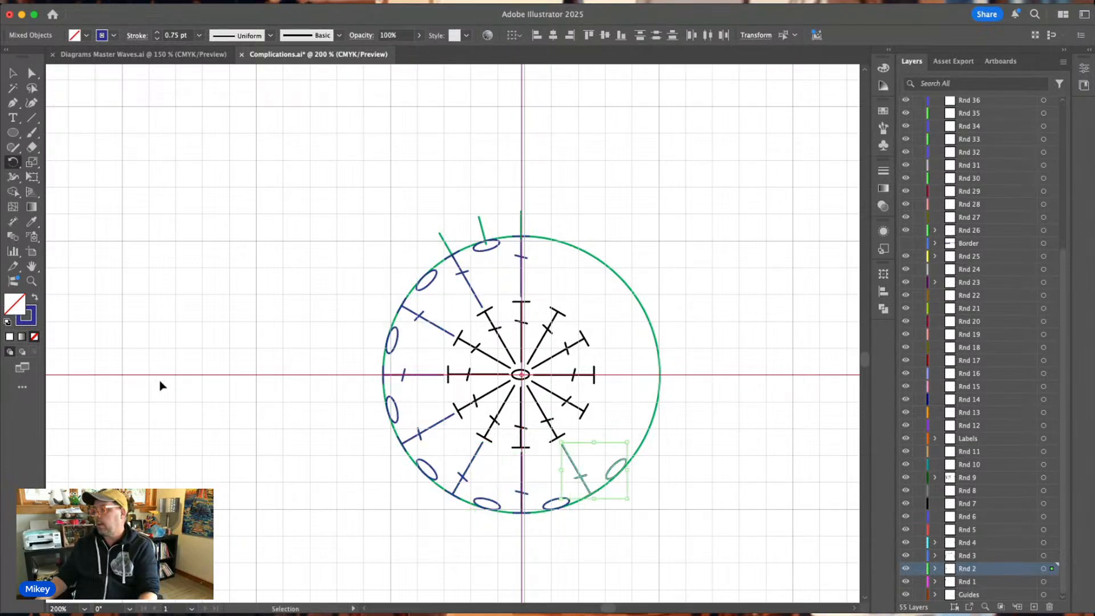
key(super+d)
key(super+d)
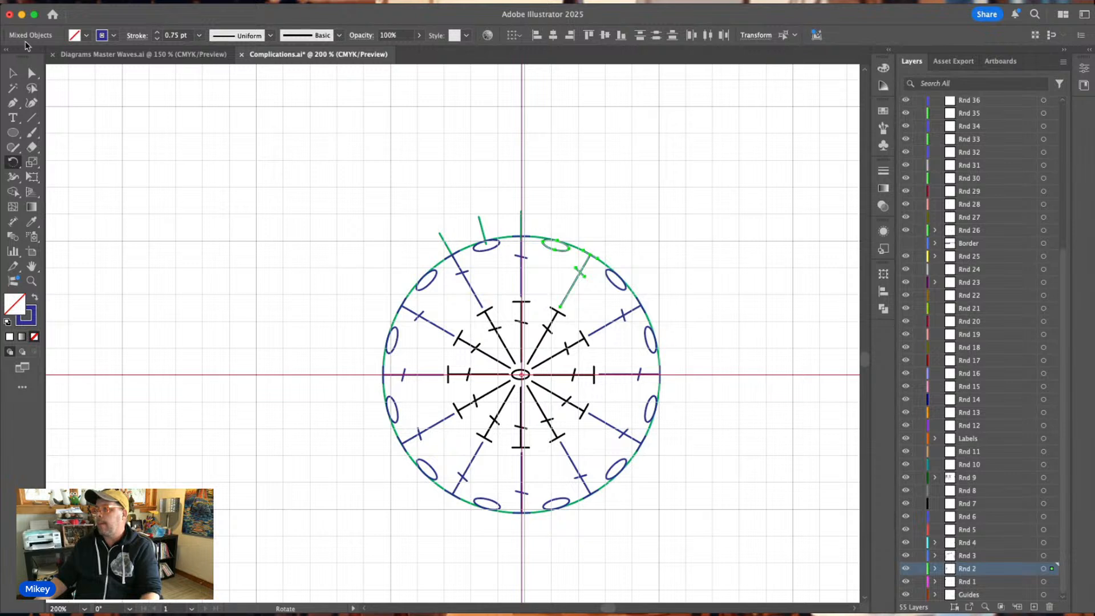
click(12, 75)
click(662, 188)
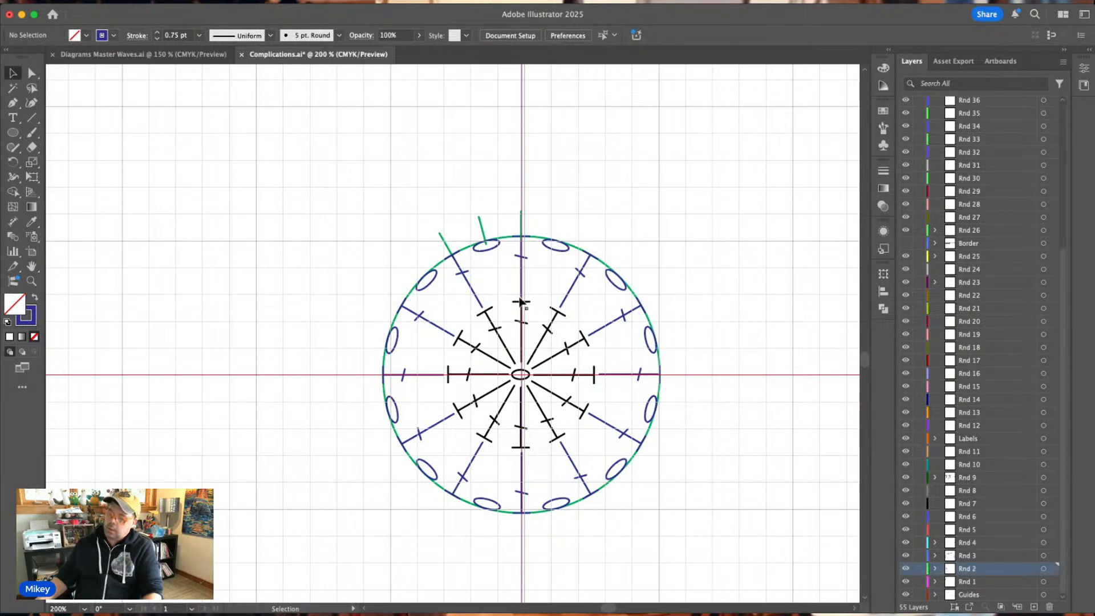
Undo all rotated copies, leaving only the original blue stitch and chain oval at the top of the circle.
key(super+z)
key(super+z)
key(super+z)
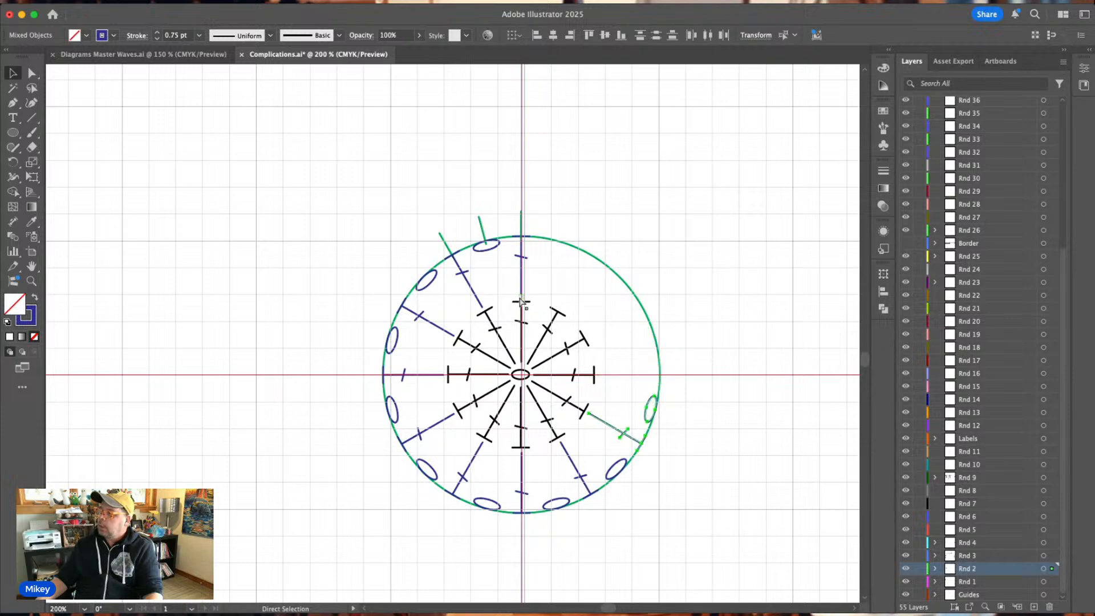
key(super+z)
key(super+z)
key(super+z)
key(super+z)
key(super+z)
key(super+z)
key(super+z)
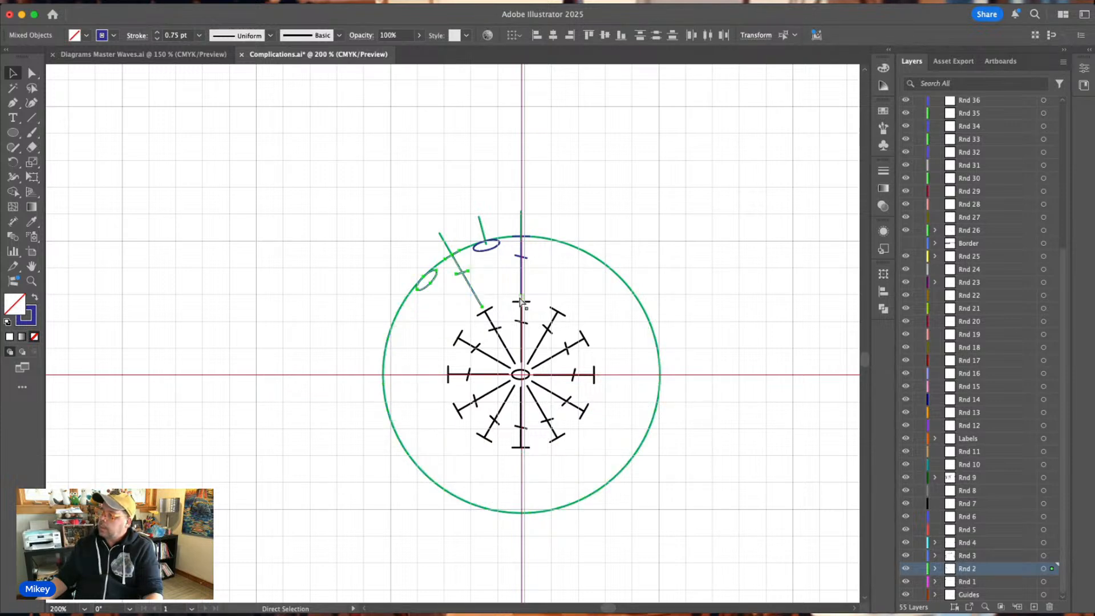
key(super+z)
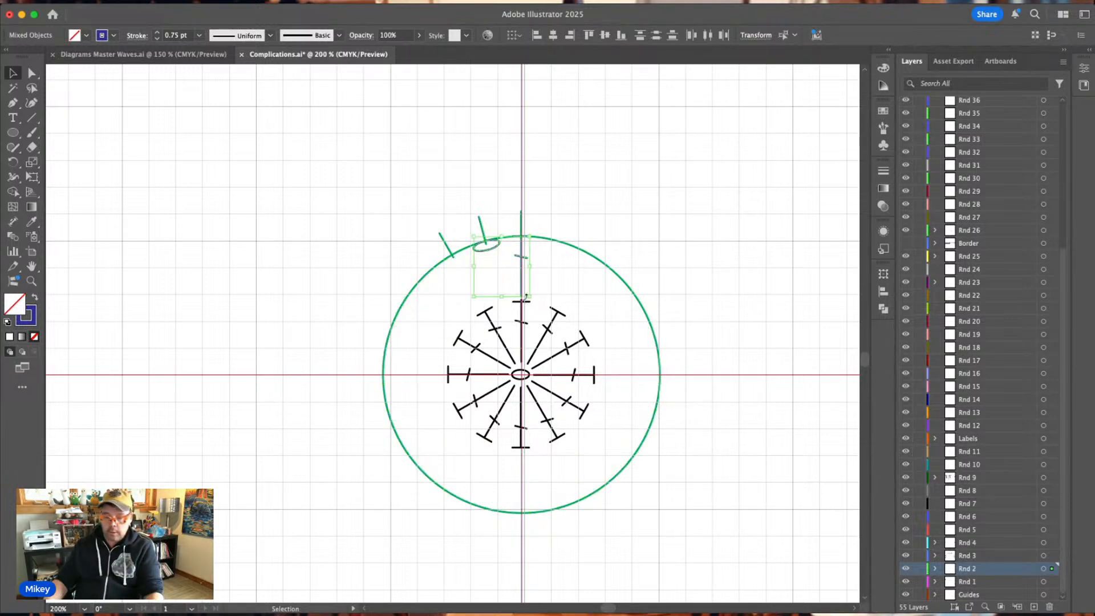
key(super+z)
Shorten the top blue stitch slightly from its lower end, keeping its crossbar on the circle and widening the gap above Rnd 1.
key(super+equal)
key(super+equal)
key(super+equal)
key(super+equal)
key(v)
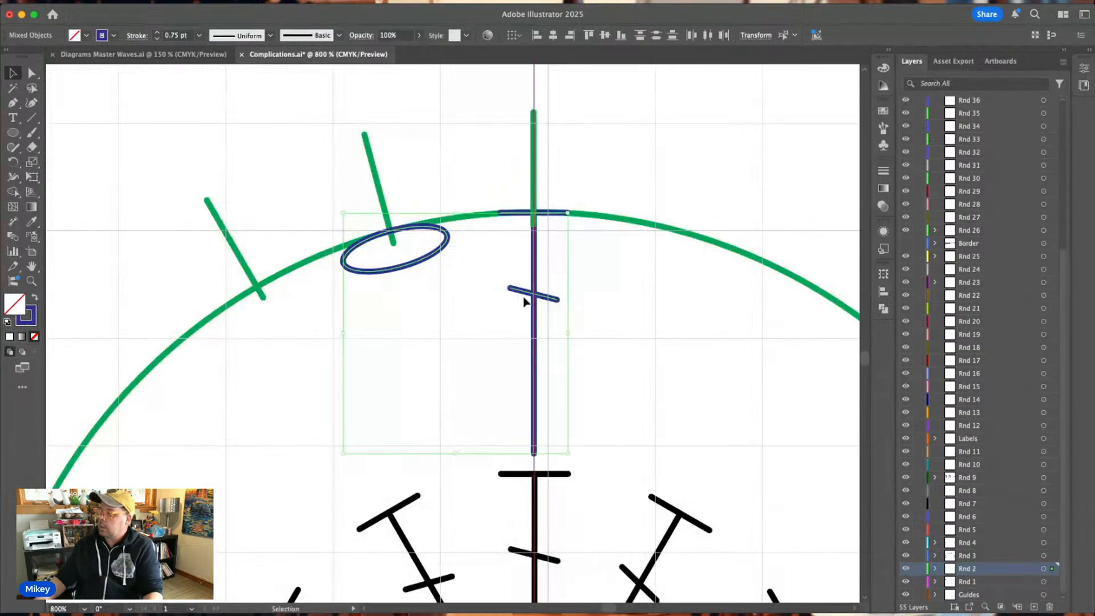
click(674, 429)
click(535, 450)
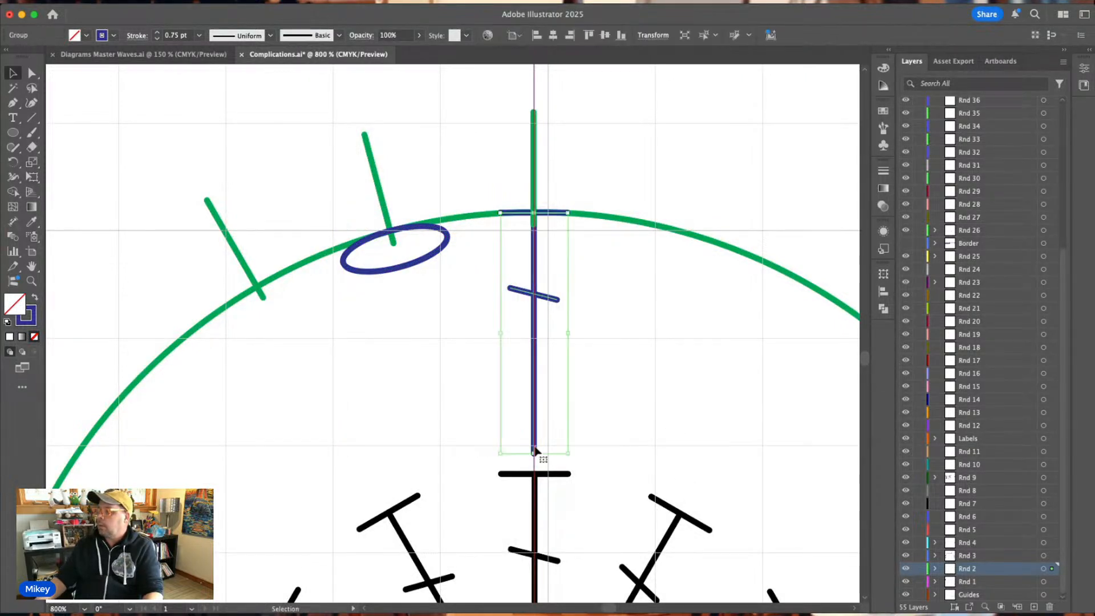
drag(534, 450, 534, 442)
click(606, 419)
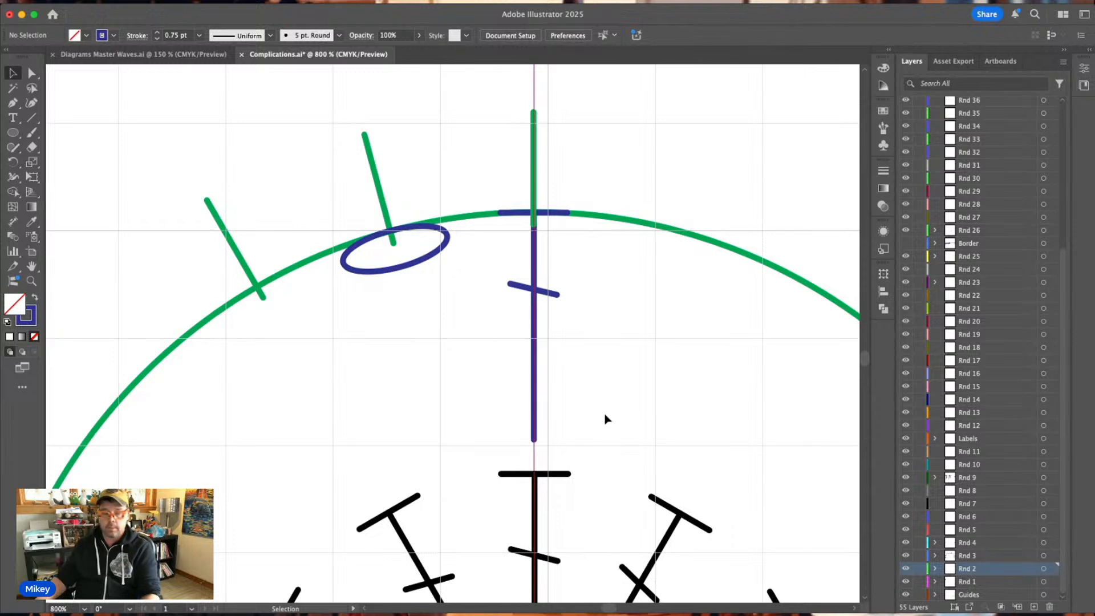
Rotate a copy of the shortened blue stitch and its chain oval counterclockwise around the guides' intersection onto the third green tick.
key(super+minus)
key(super+minus)
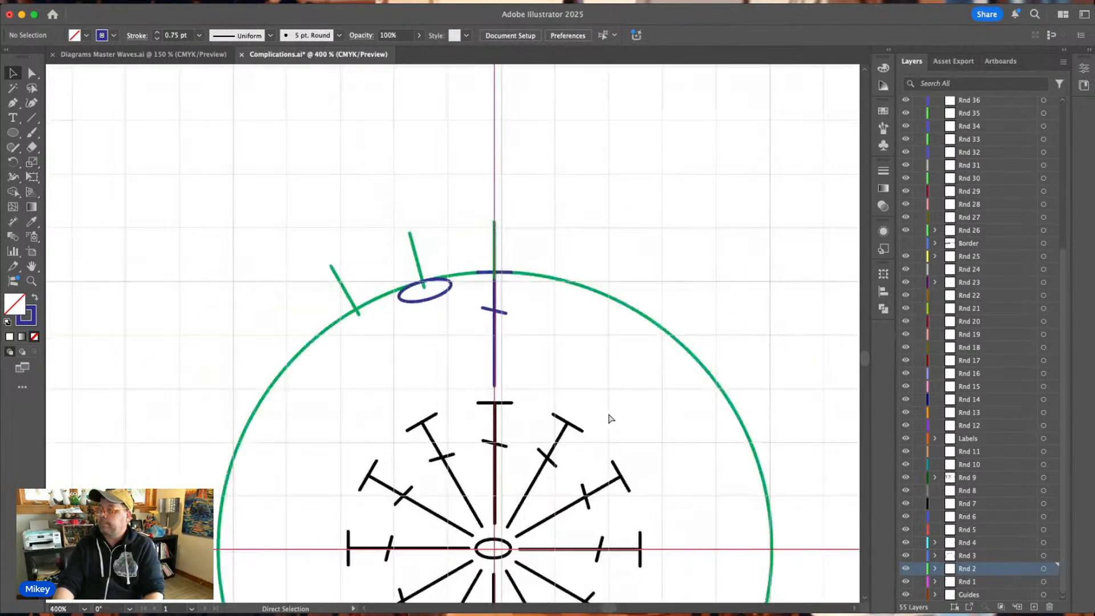
drag(534, 384, 443, 295)
scroll(521, 343, down, 4)
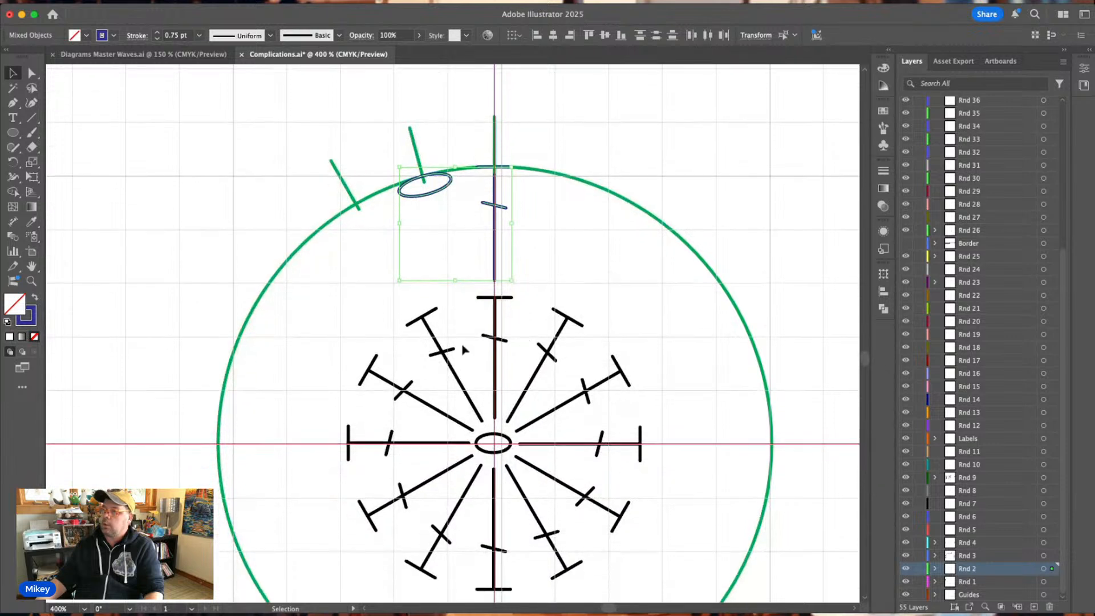
click(12, 162)
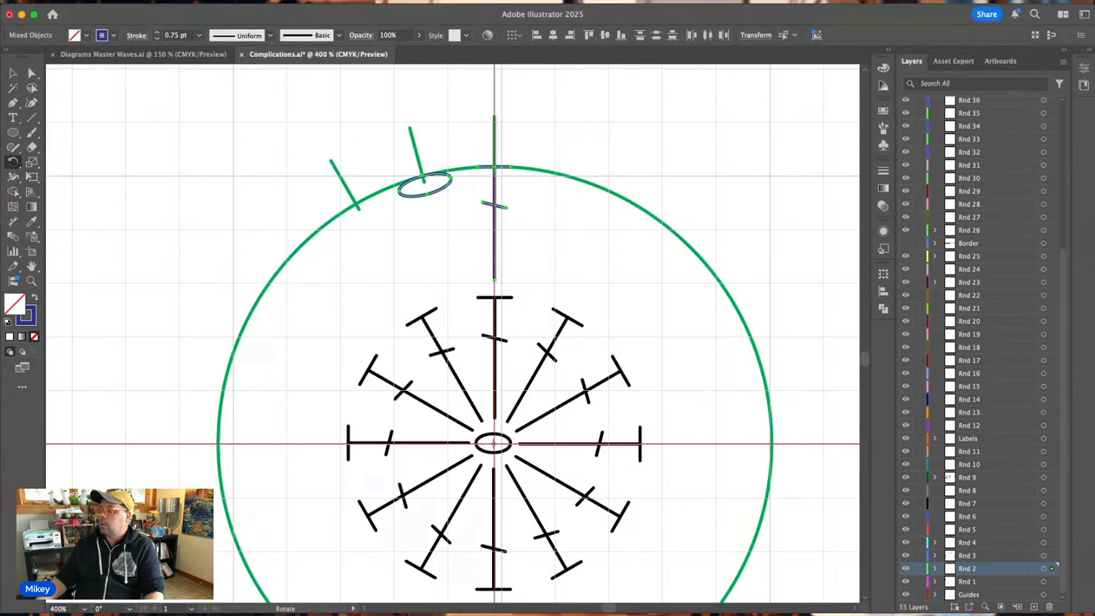
alt+click(494, 444)
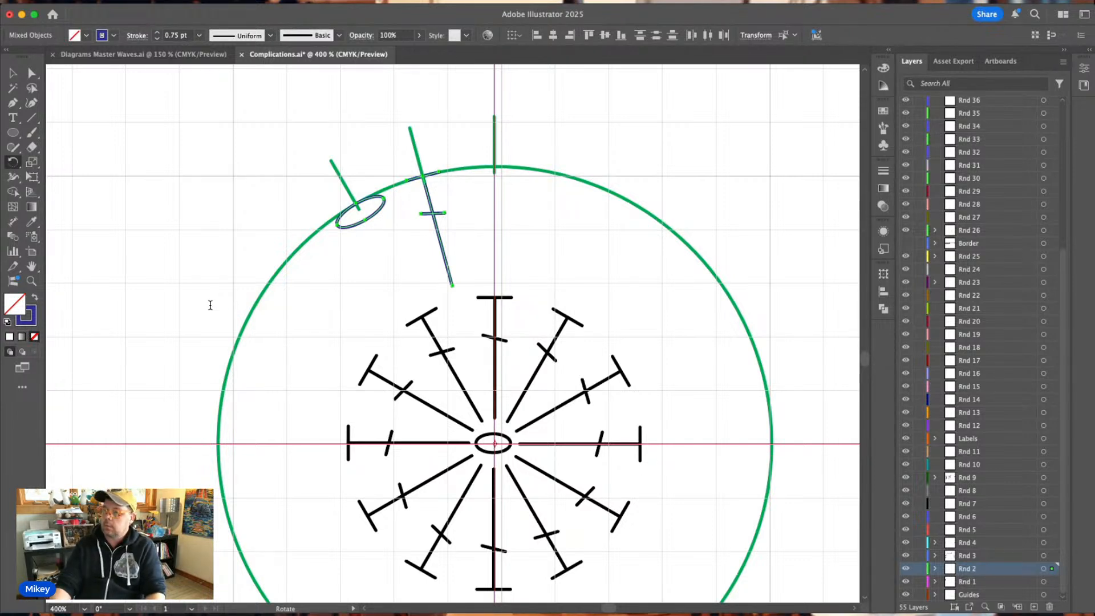
key(ctrl+d)
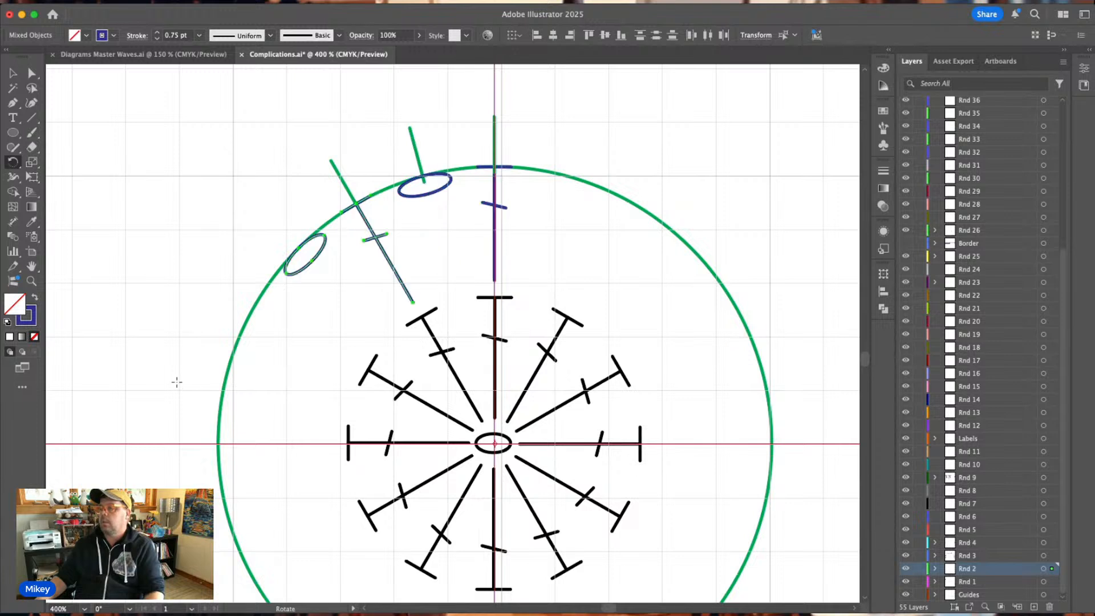
Repeat the rotation copy until twelve evenly spaced pairs of shortened stitch and chain complete Rnd 2 around the circle.
key(ctrl+d)
key(ctrl+d)
key(ctrl+d)
key(ctrl+d)
key(ctrl+d)
key(ctrl+d)
key(ctrl+d)
key(ctrl+d)
key(ctrl+d)
key(ctrl+d)
key(ctrl+d)
key(ctrl+d)
key(ctrl+d)
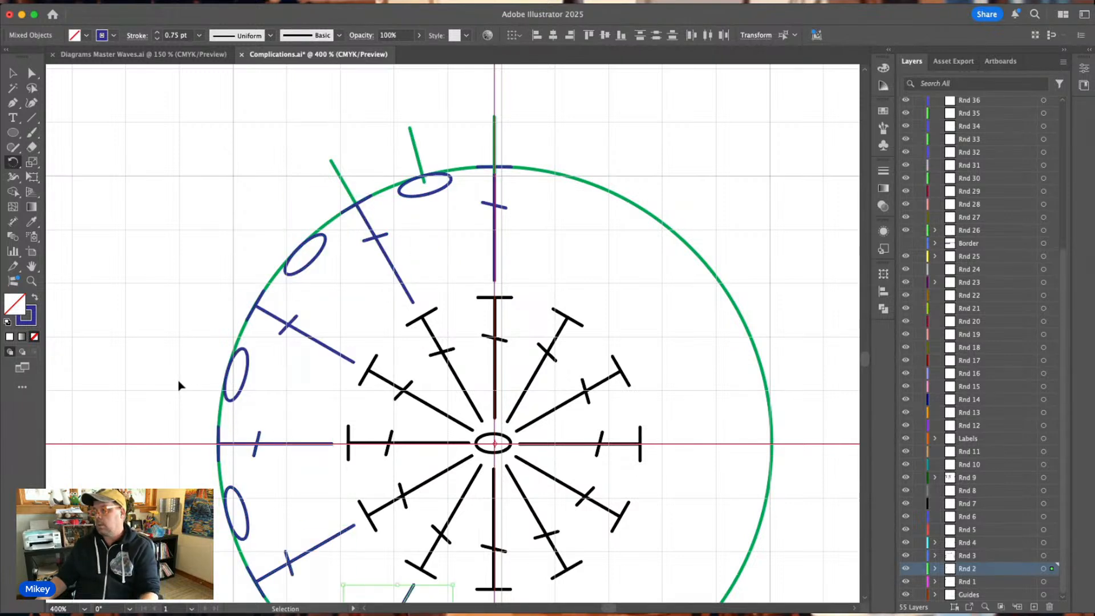
key(ctrl+d)
key(ctrl+d)
key(ctrl+d)
key(r)
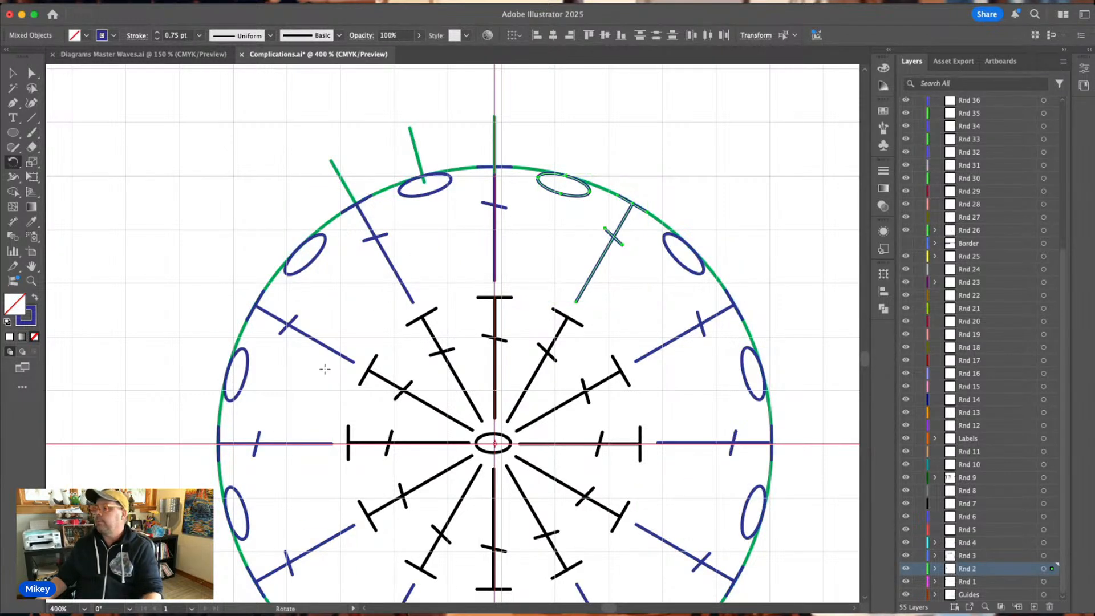
click(13, 73)
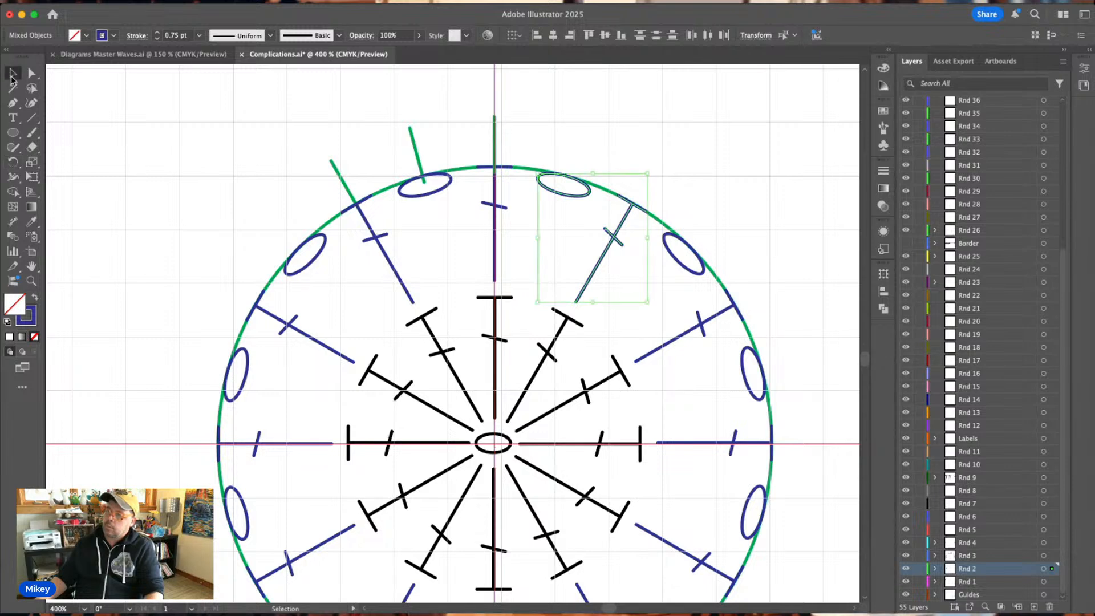
click(73, 150)
Move the vertical green tick outside the circle to its upper right and delete the two angled ticks.
key(ctrl+minus)
key(ctrl+minus)
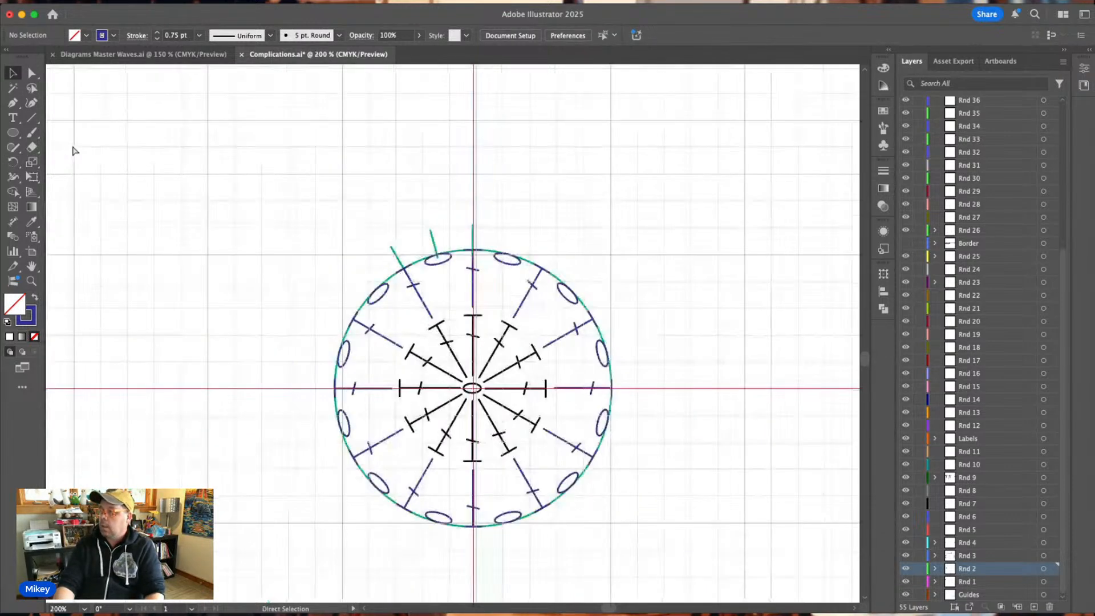
key(ctrl+plus)
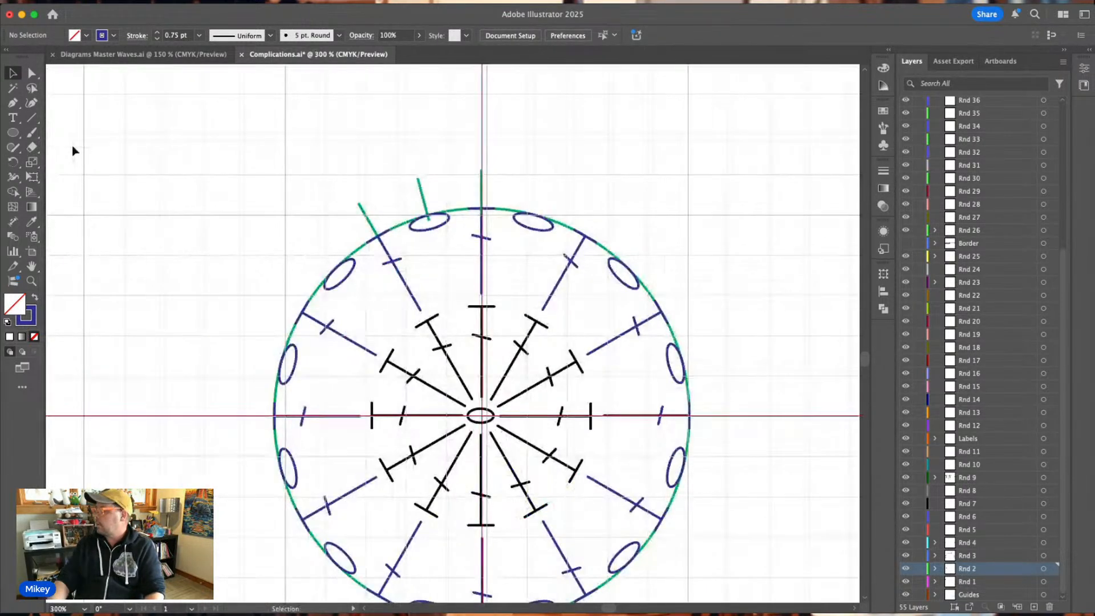
click(989, 559)
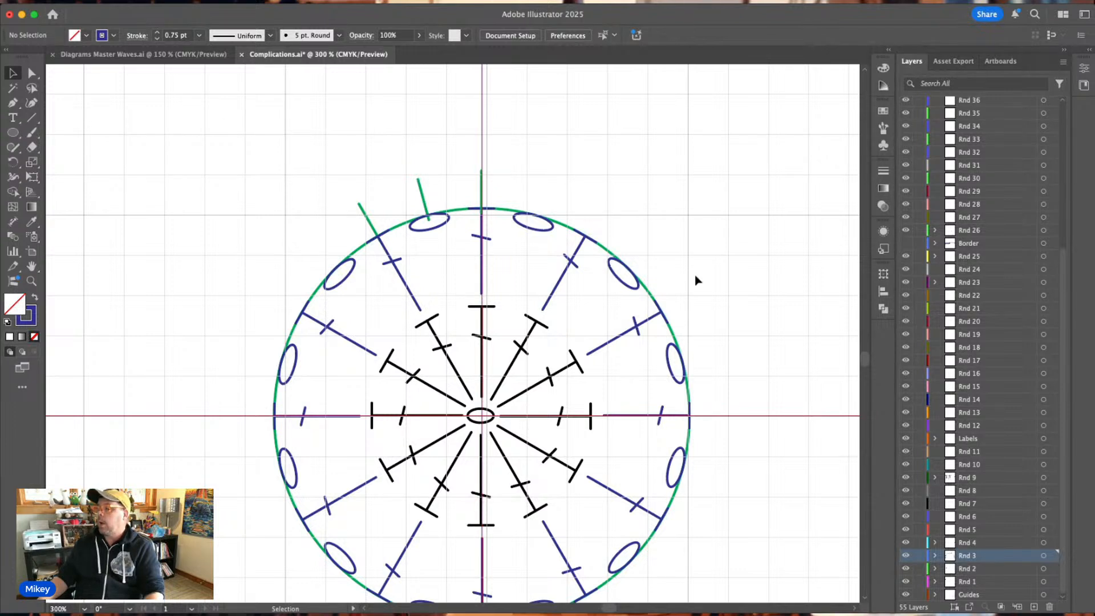
scroll(696, 279, down, 3)
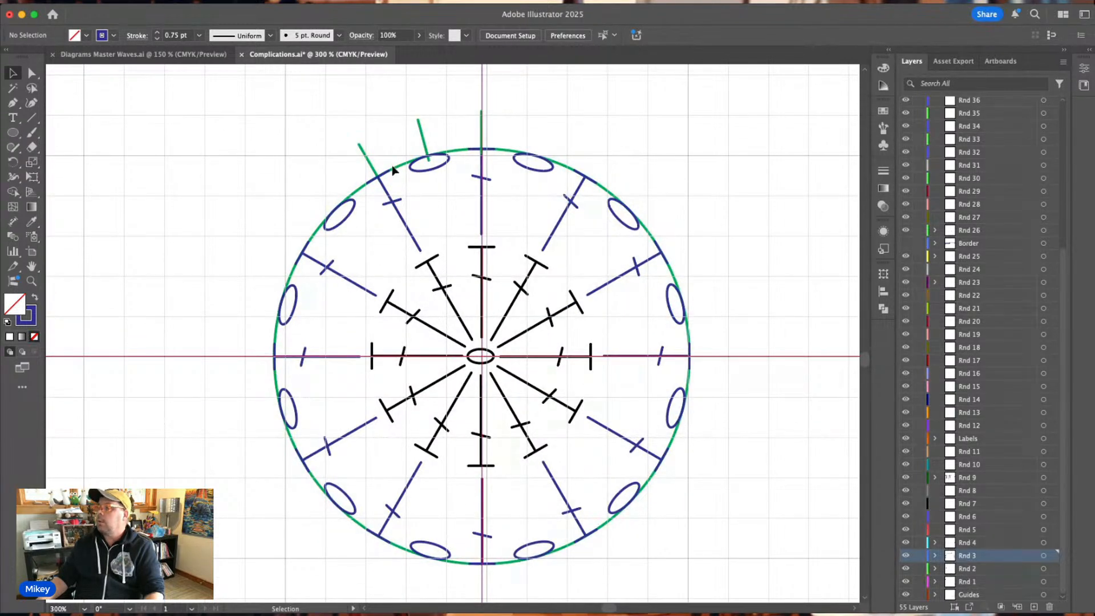
mouse_move(320, 114)
mouse_down()
mouse_move(513, 135)
mouse_move(762, 122)
mouse_up()
click(574, 112)
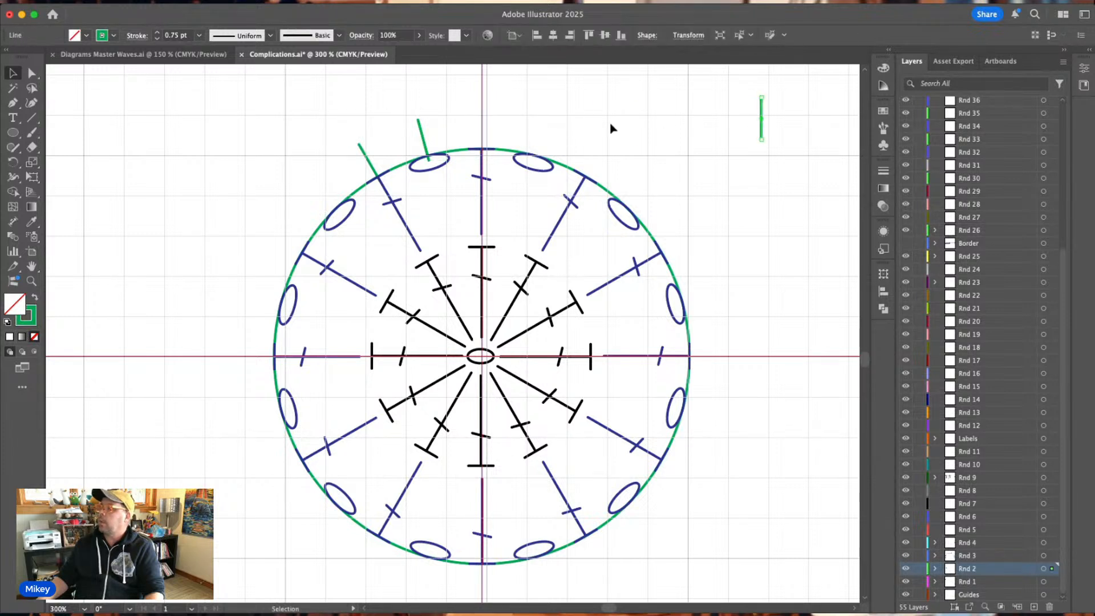
click(426, 145)
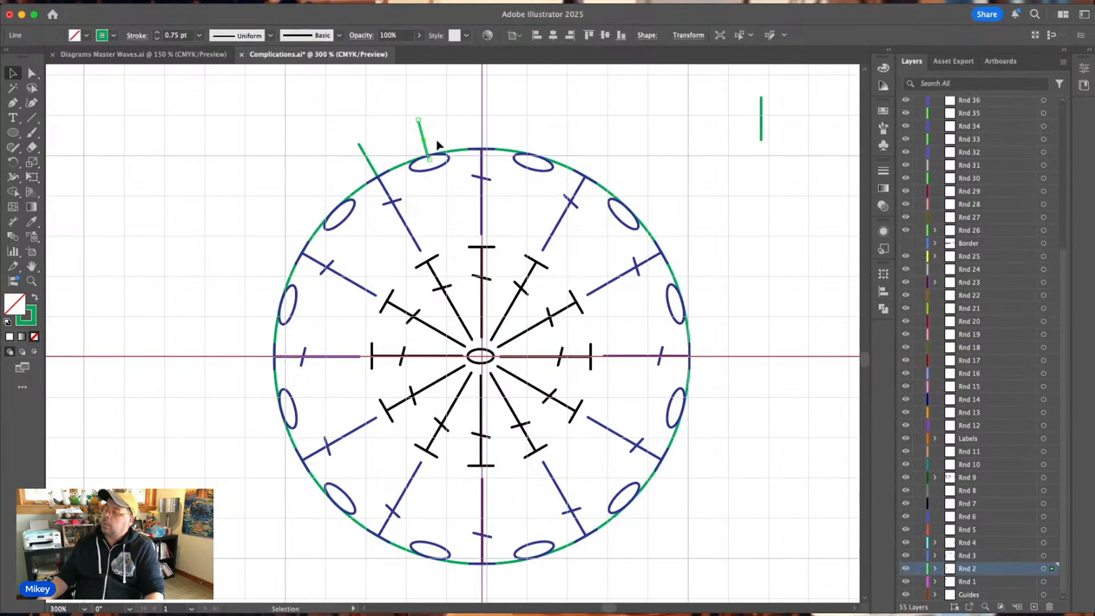
key(Delete)
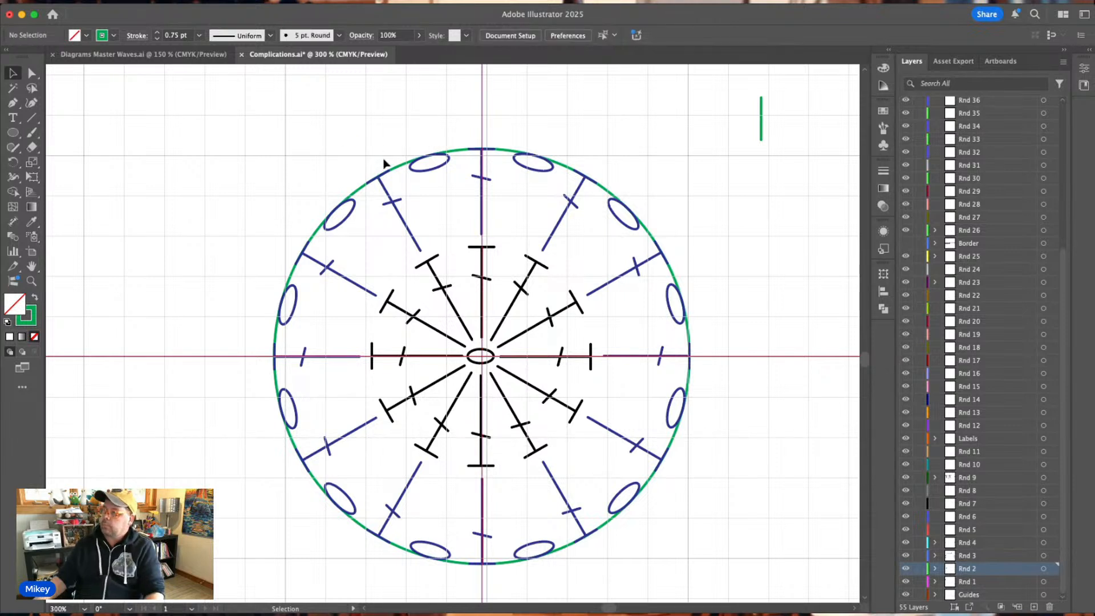
Rotate the green circle with both stitch rounds clockwise by half a stitch spacing, centring a chain oval on the vertical guide.
drag(277, 127, 701, 582)
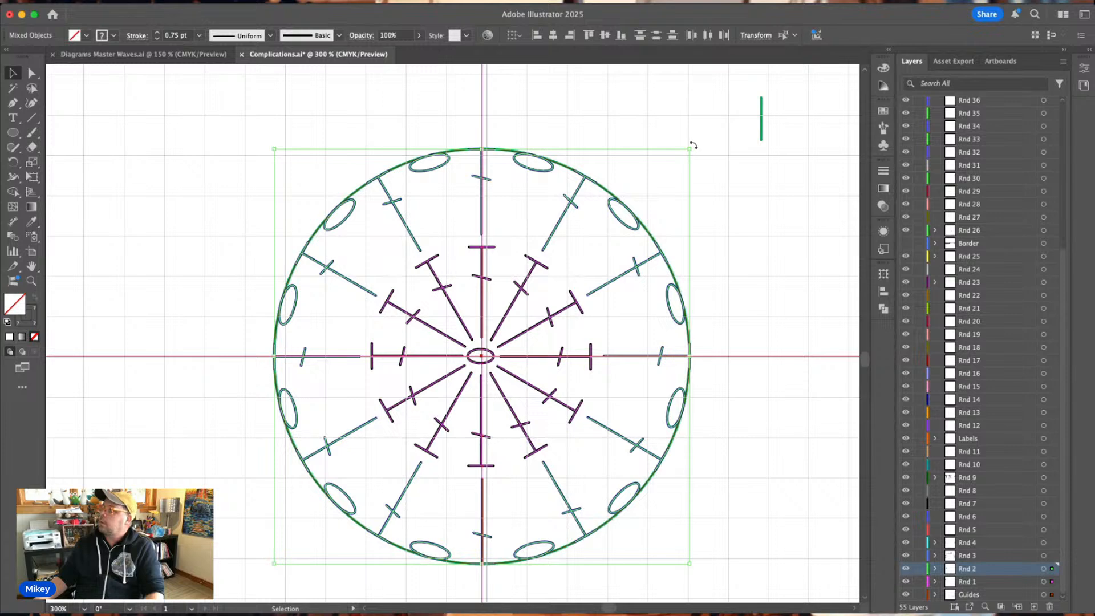
drag(692, 145, 732, 213)
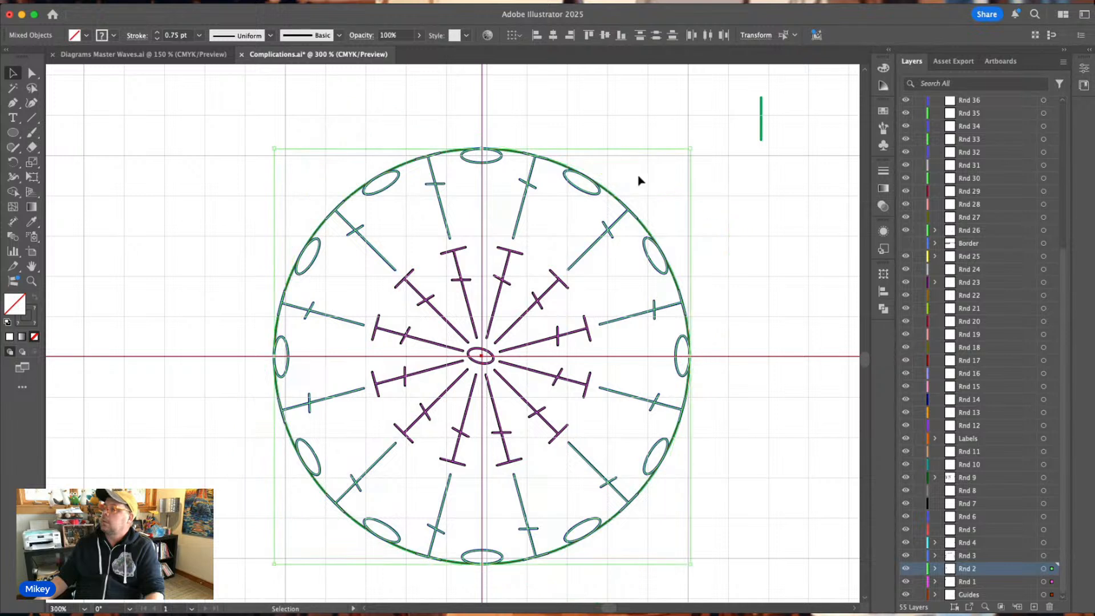
click(607, 92)
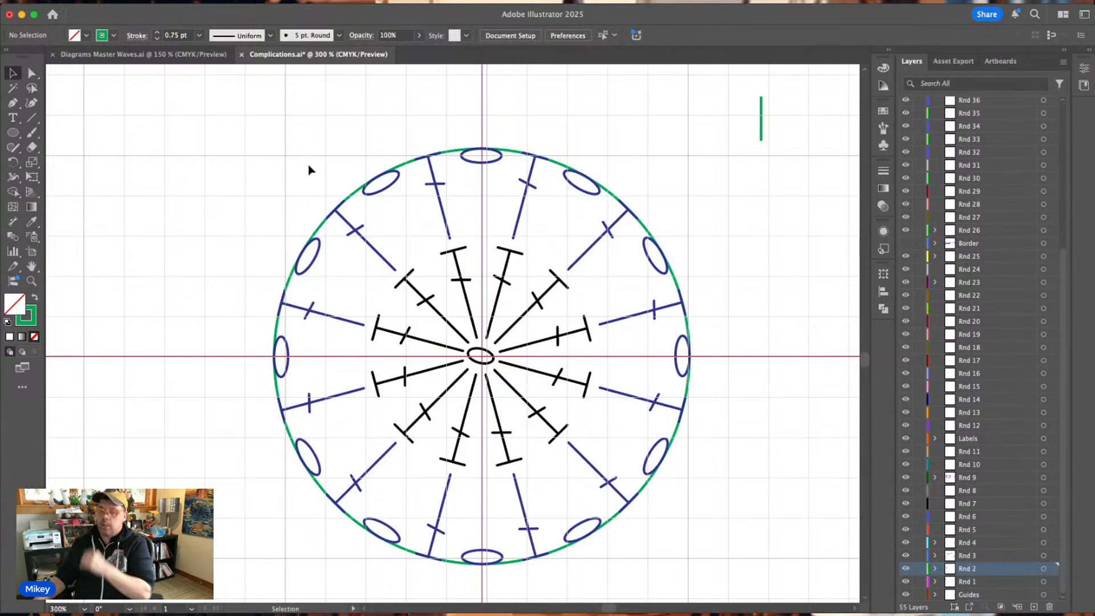
Copy the black single-barred stitch from Diagrams Master Waves.ai into Complications.ai and place it on the vertical guide above the uppermost chain oval.
key(super+minus)
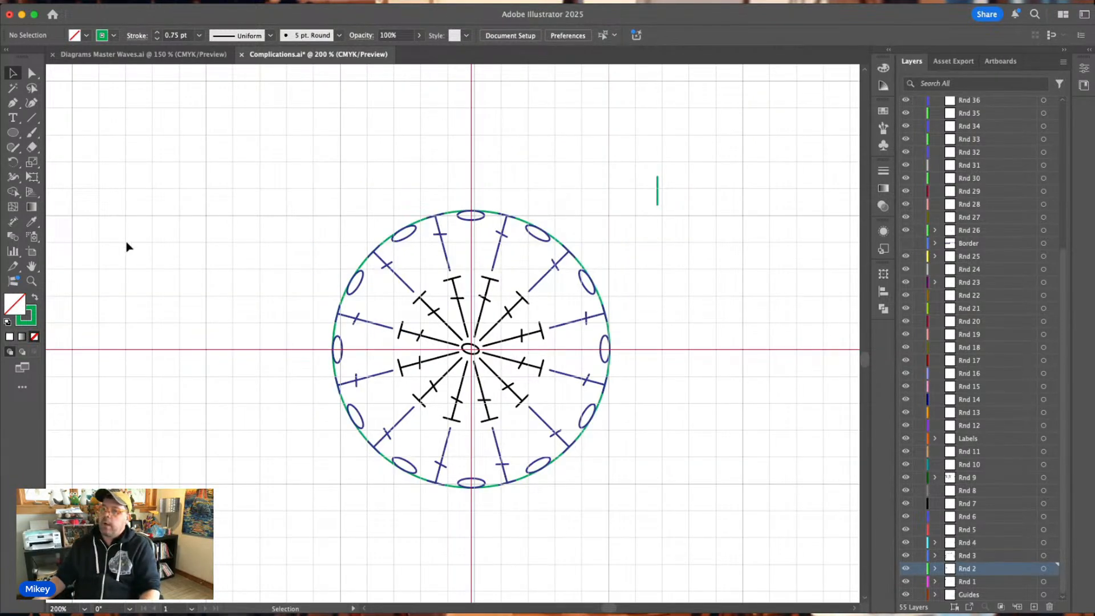
click(86, 55)
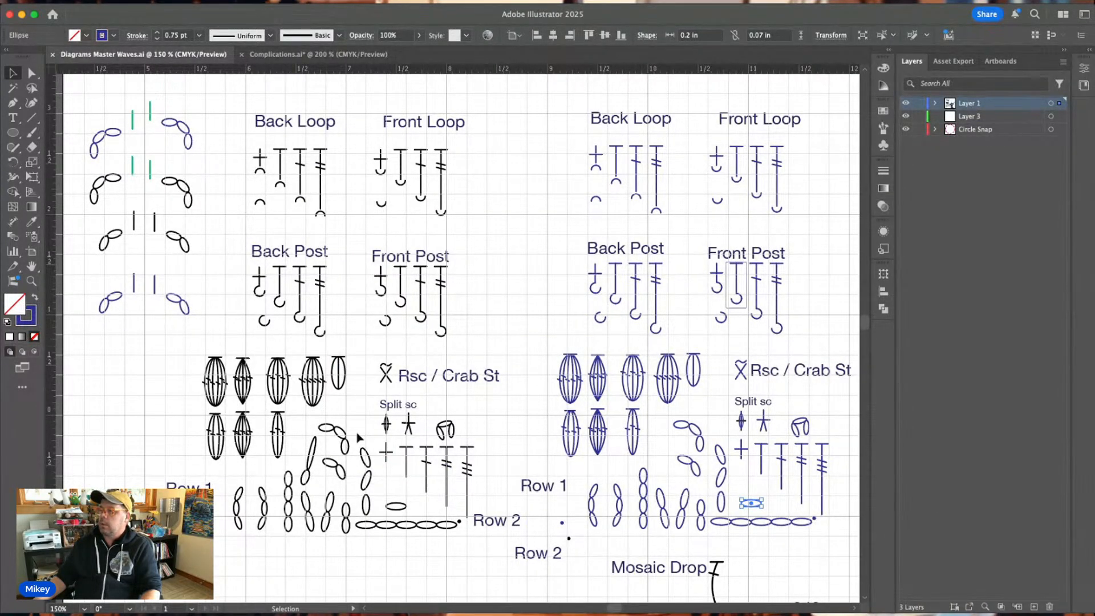
click(428, 480)
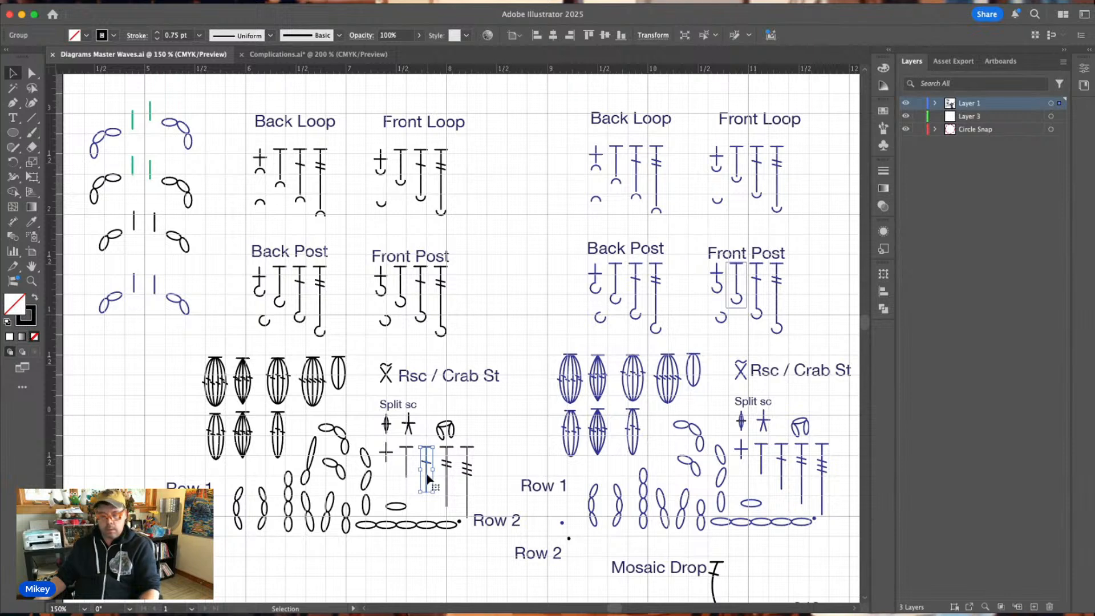
click(272, 57)
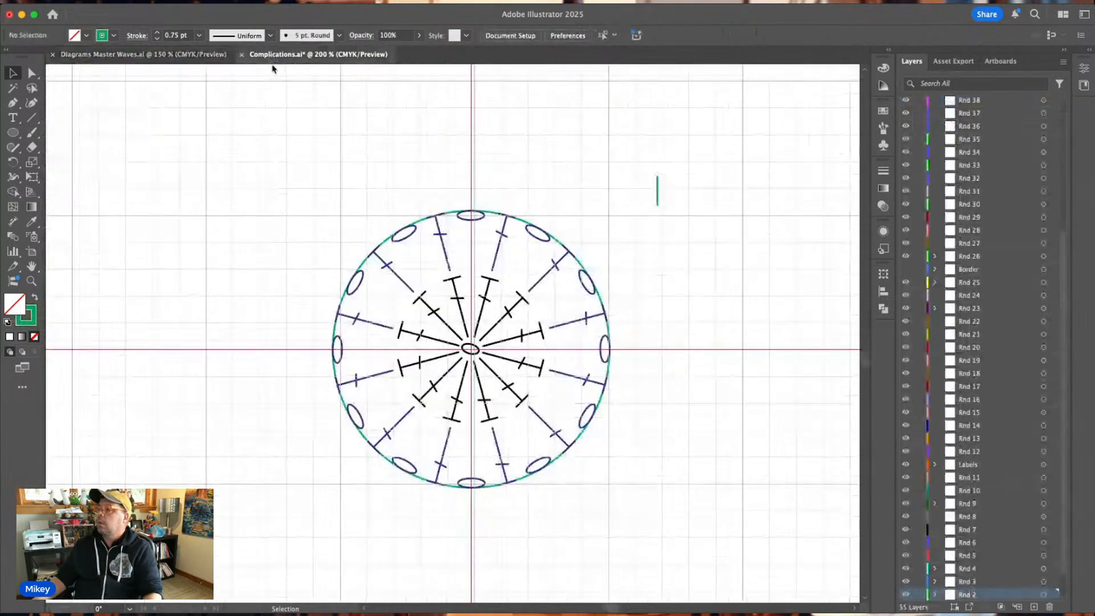
click(459, 315)
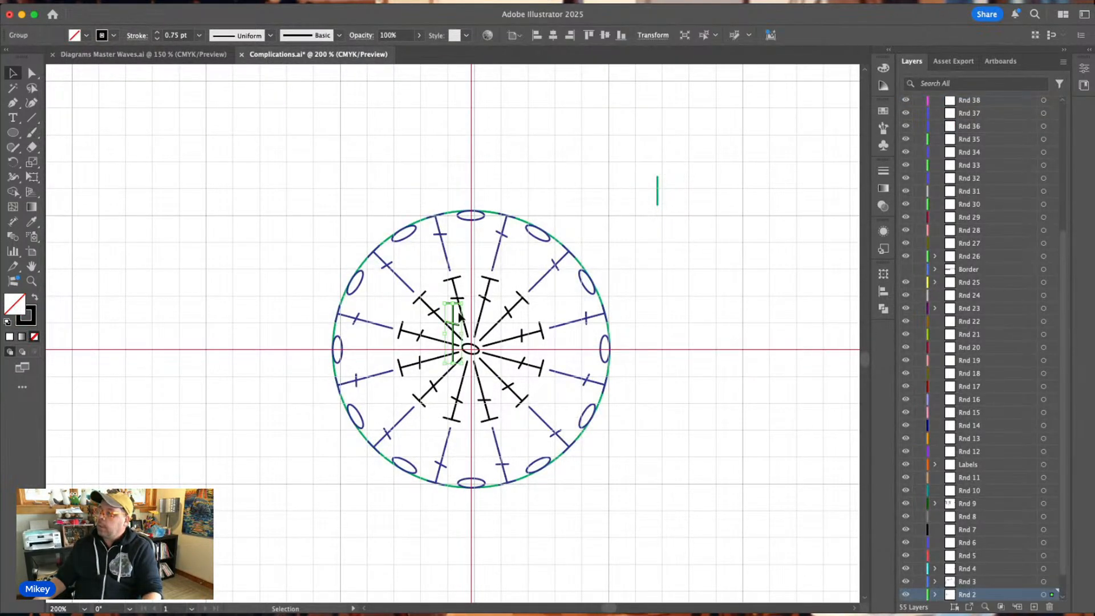
drag(456, 325, 474, 167)
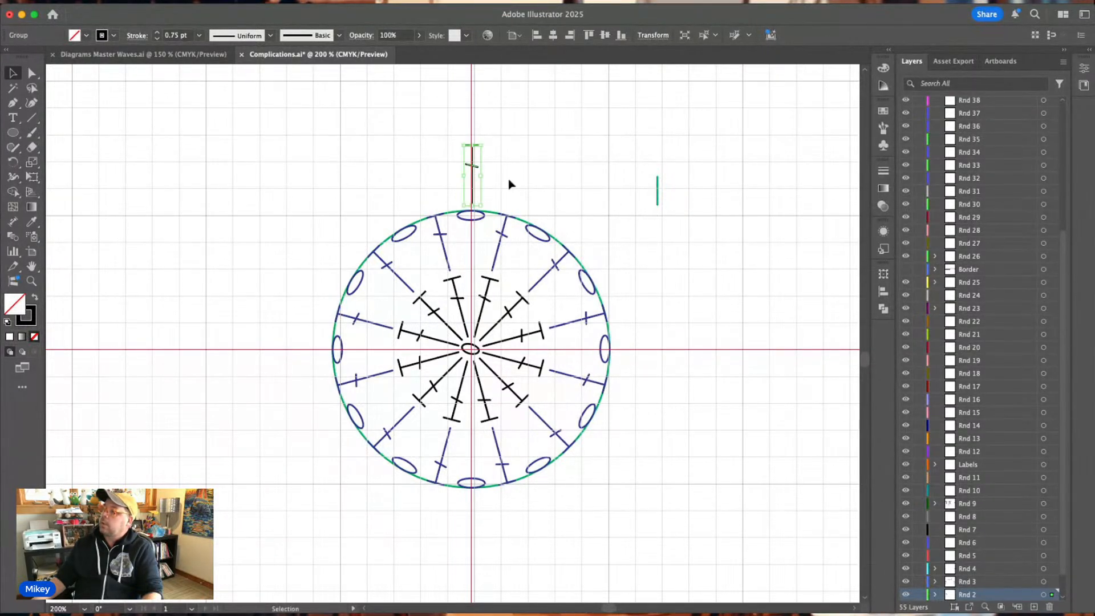
Enlarge the green guide circle from its centre until it meets the top of the new black stitch.
click(527, 226)
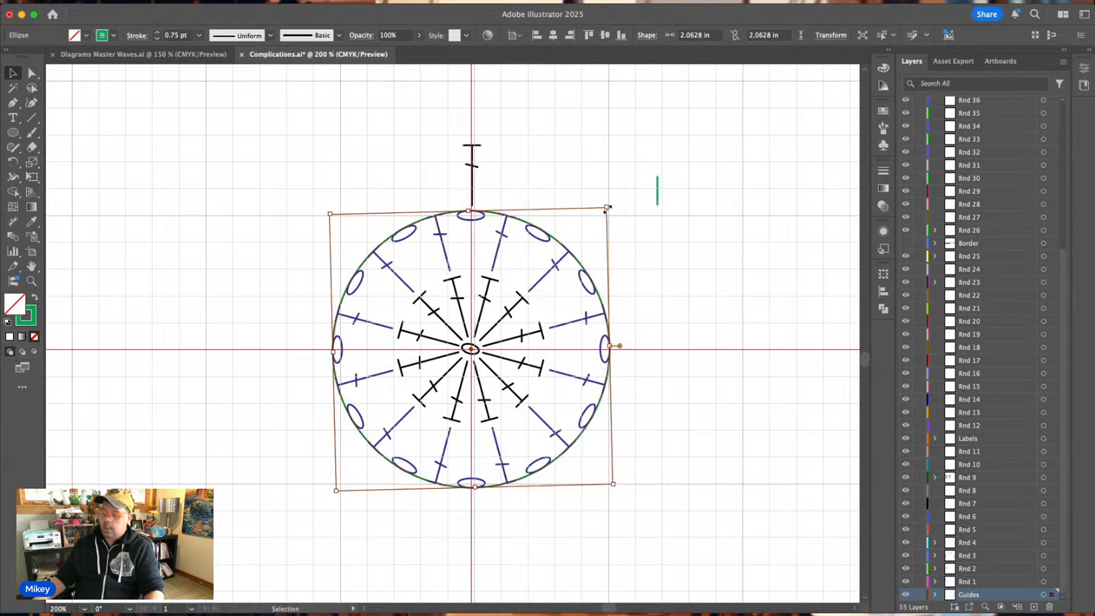
drag(607, 208, 688, 140)
click(520, 79)
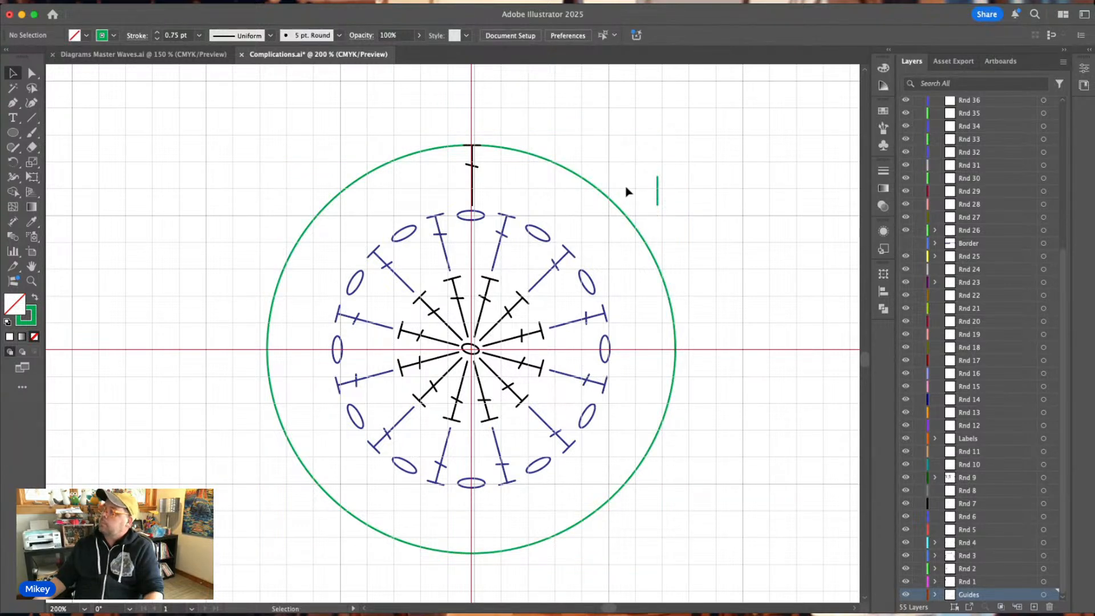
Move the vertical green tick onto the enlarged circle just to the right of the black stitch.
drag(657, 189, 494, 151)
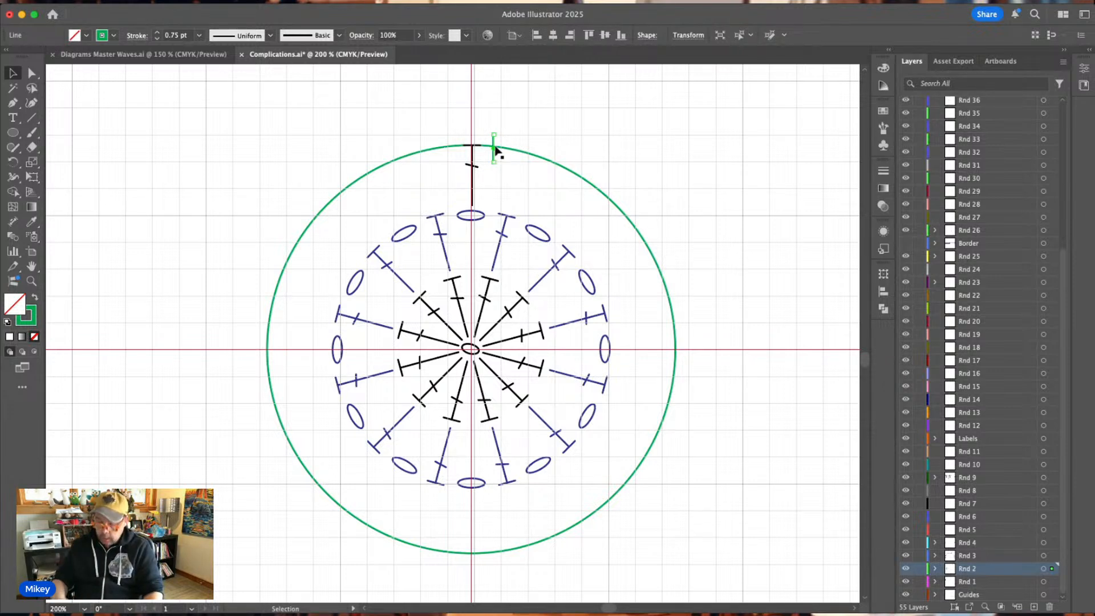
key(super+equal)
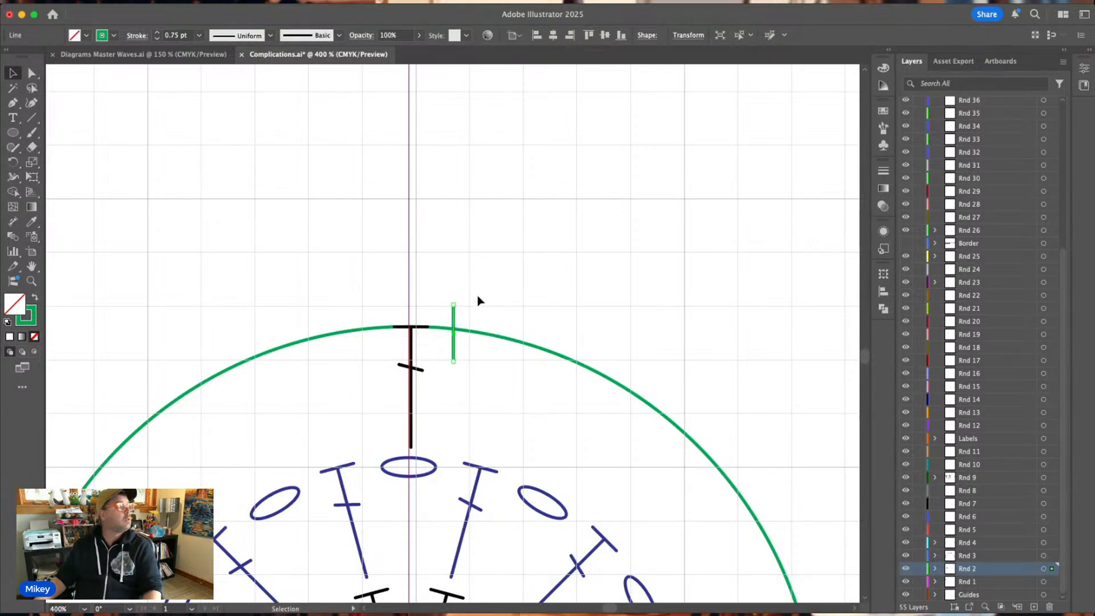
click(484, 311)
scroll(489, 358, down, 1)
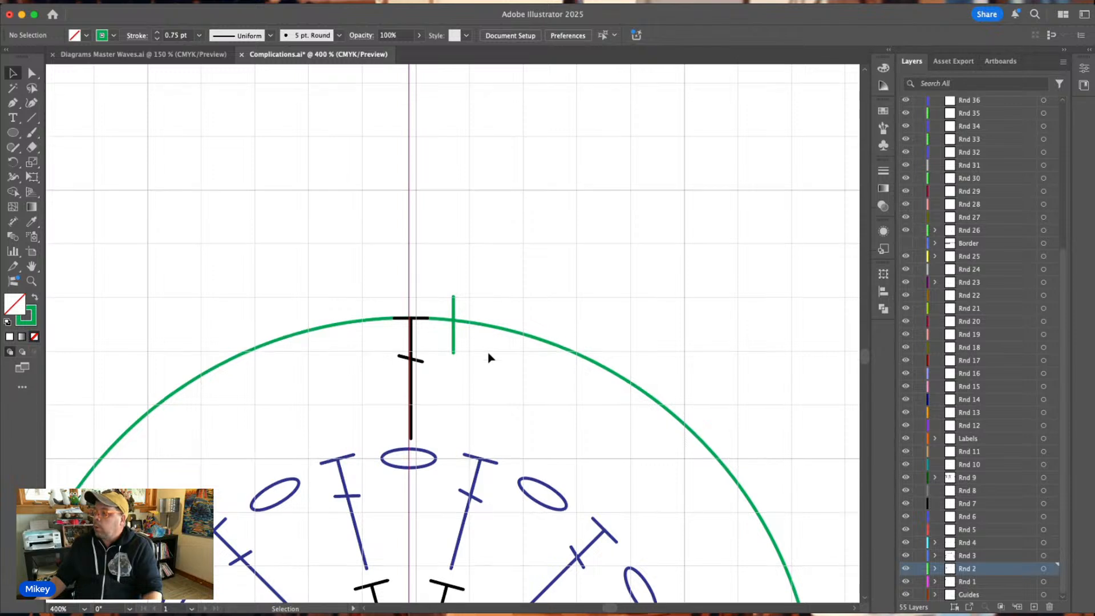
scroll(488, 358, down, 3)
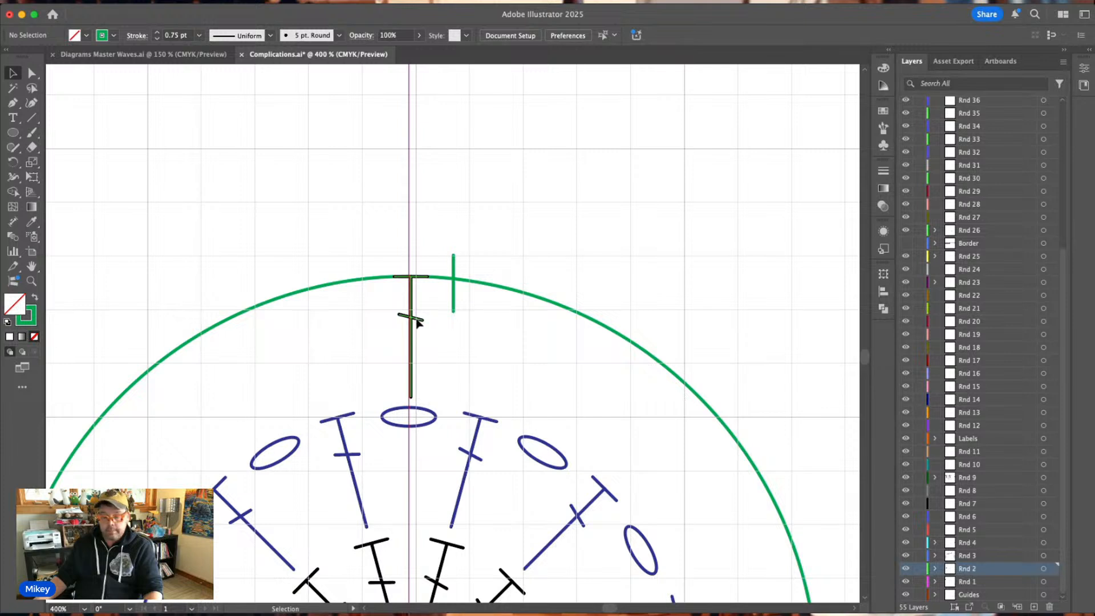
Place the black stitch and a duplicate of it on either side of the vertical guide, with their tops on the green circle.
drag(417, 322, 378, 326)
click(489, 199)
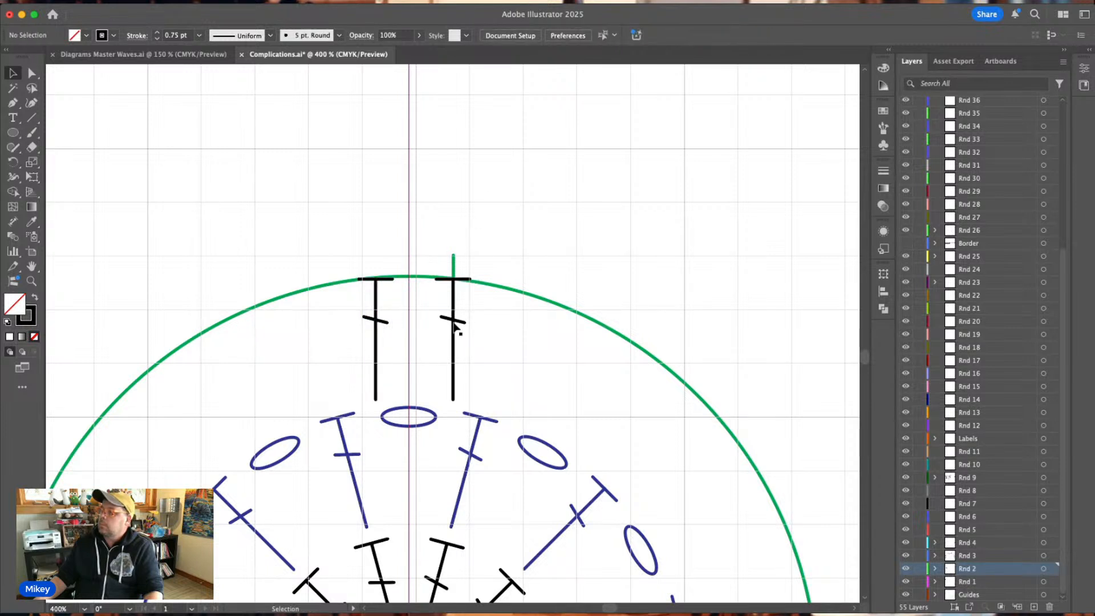
drag(455, 325, 447, 322)
click(499, 340)
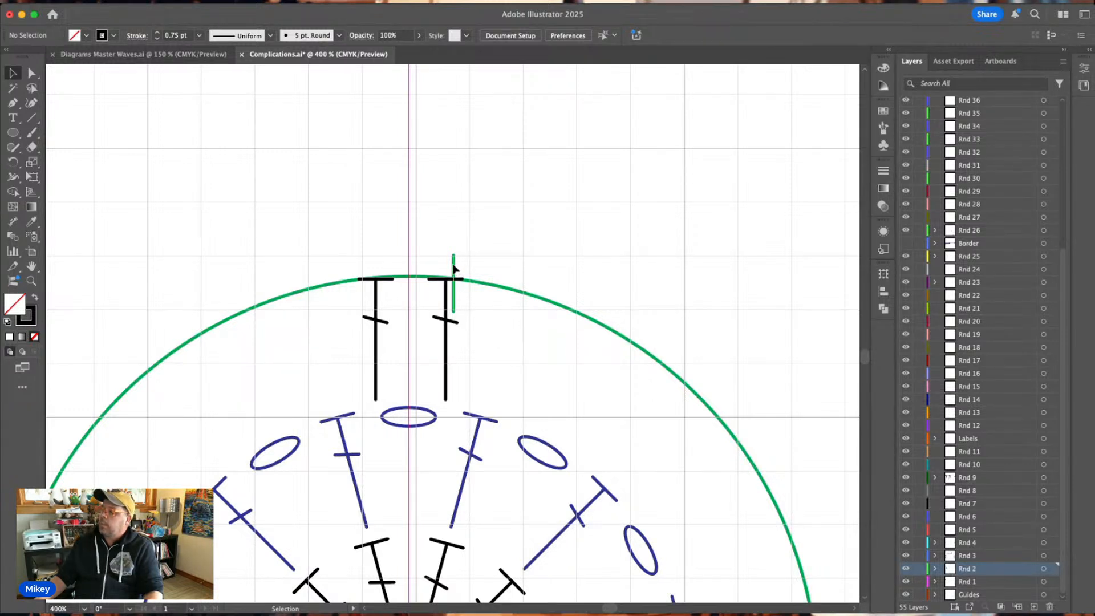
Align the green tick with the right-hand black stitch so that it extends above the circle.
drag(454, 265, 446, 247)
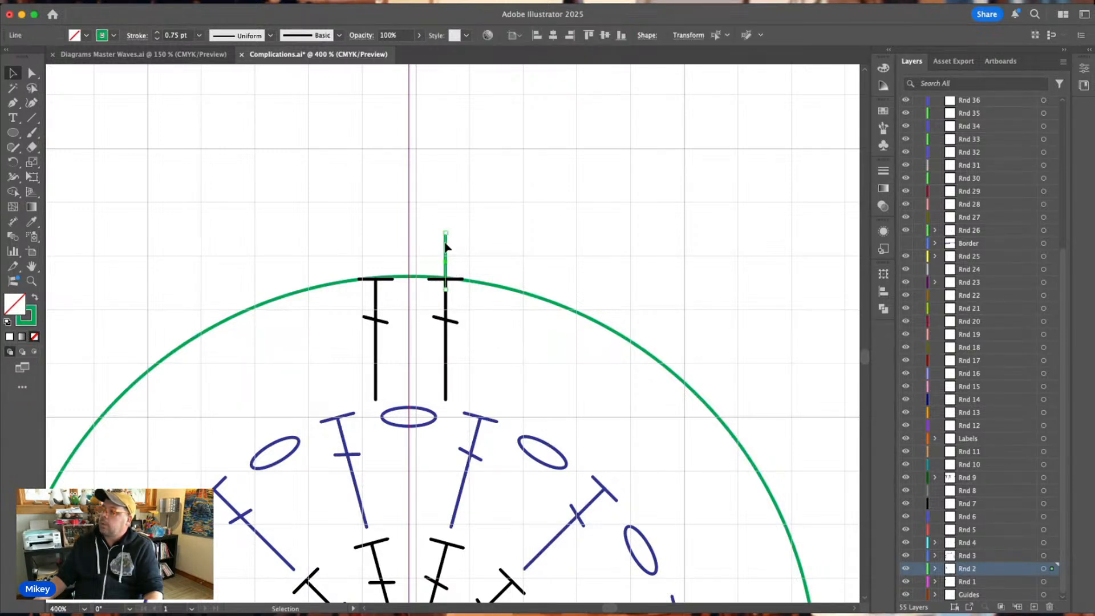
click(503, 229)
scroll(504, 229, down, 1)
scroll(504, 230, down, 3)
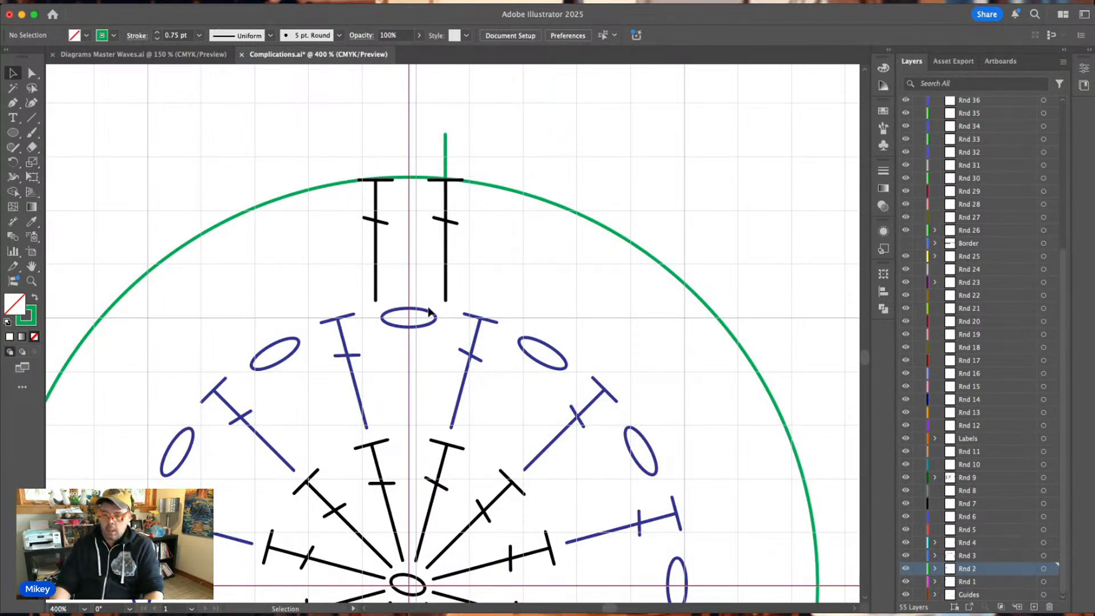
key(a)
key(v)
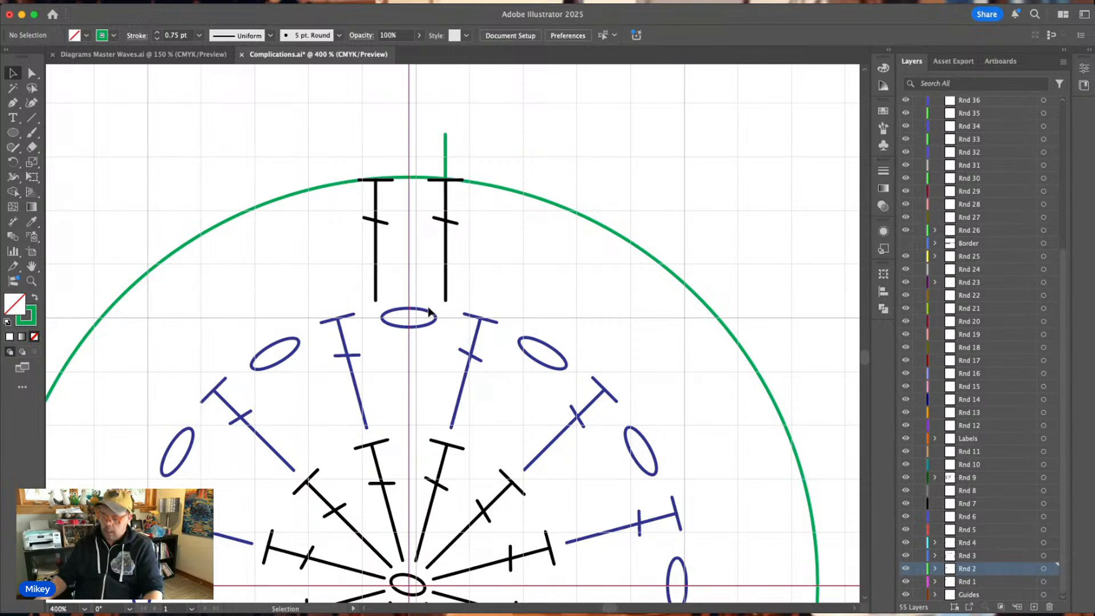
scroll(428, 312, down, 2)
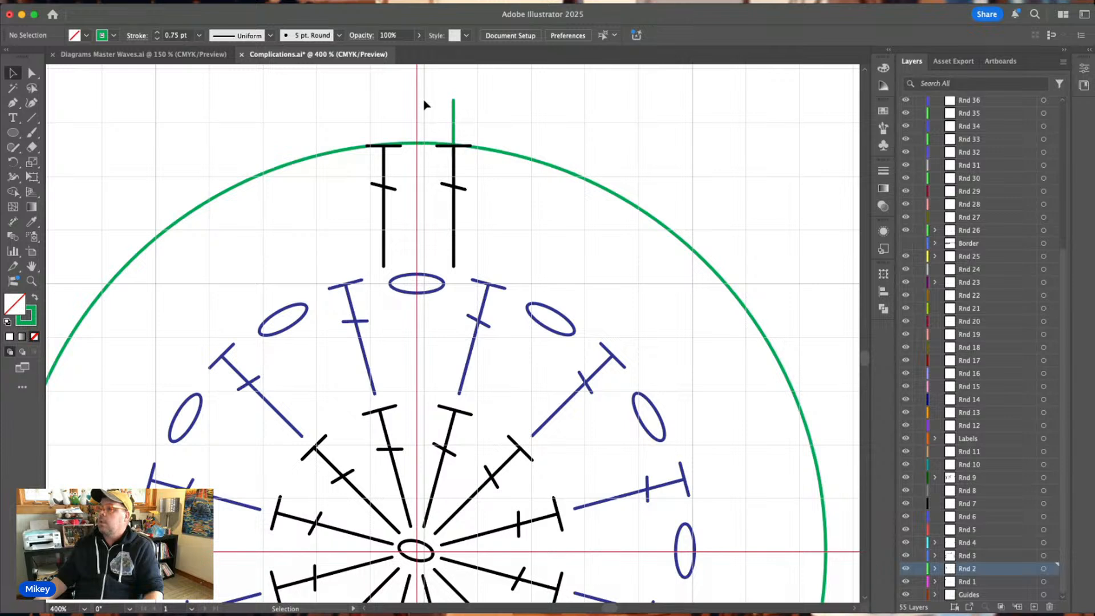
Try four successive rotated copies of the green tick counterclockwise around the guides' intersection to mark stitch spacing along the circle.
drag(424, 105, 483, 136)
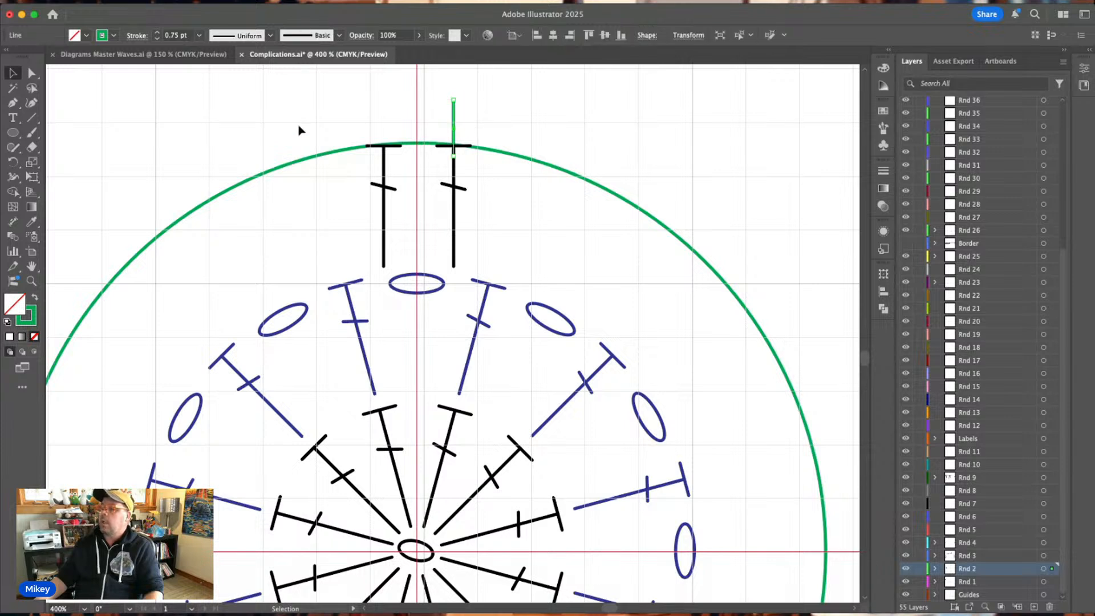
click(13, 162)
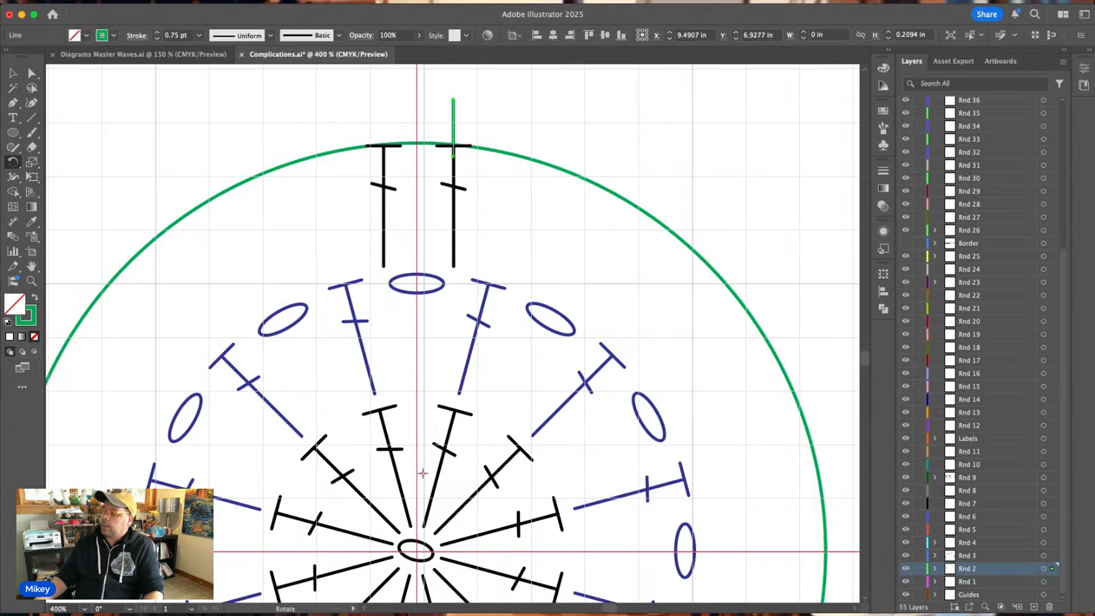
click(416, 548)
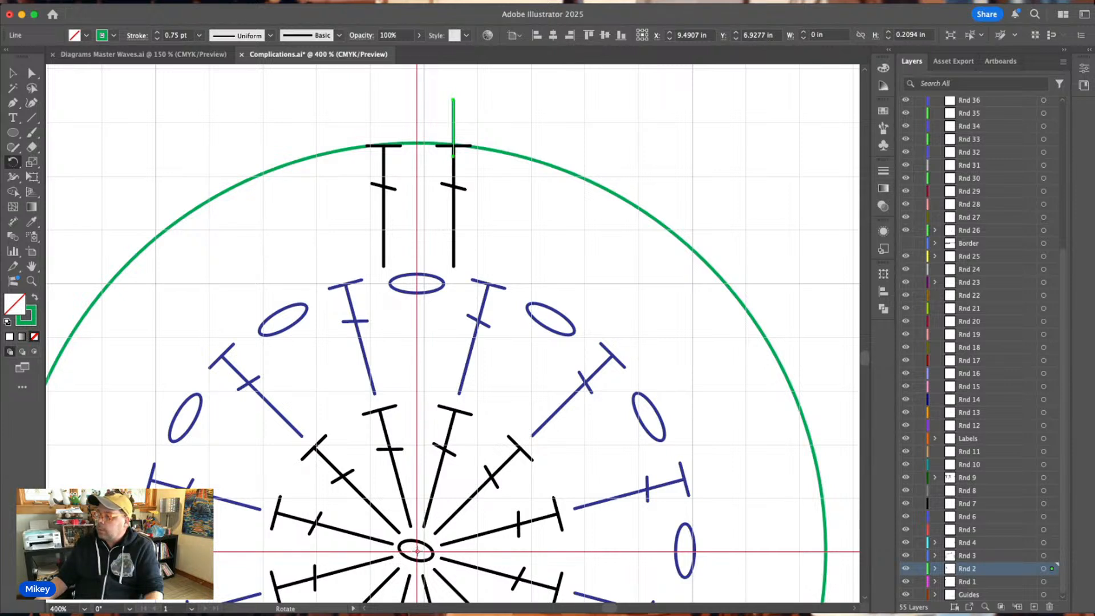
alt+click(416, 552)
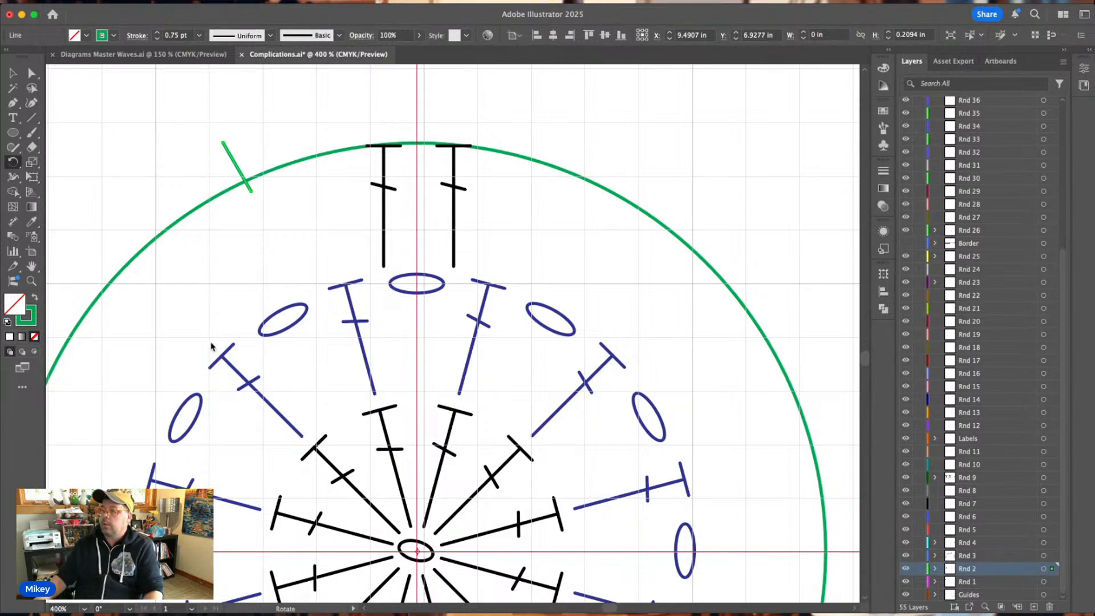
click(175, 376)
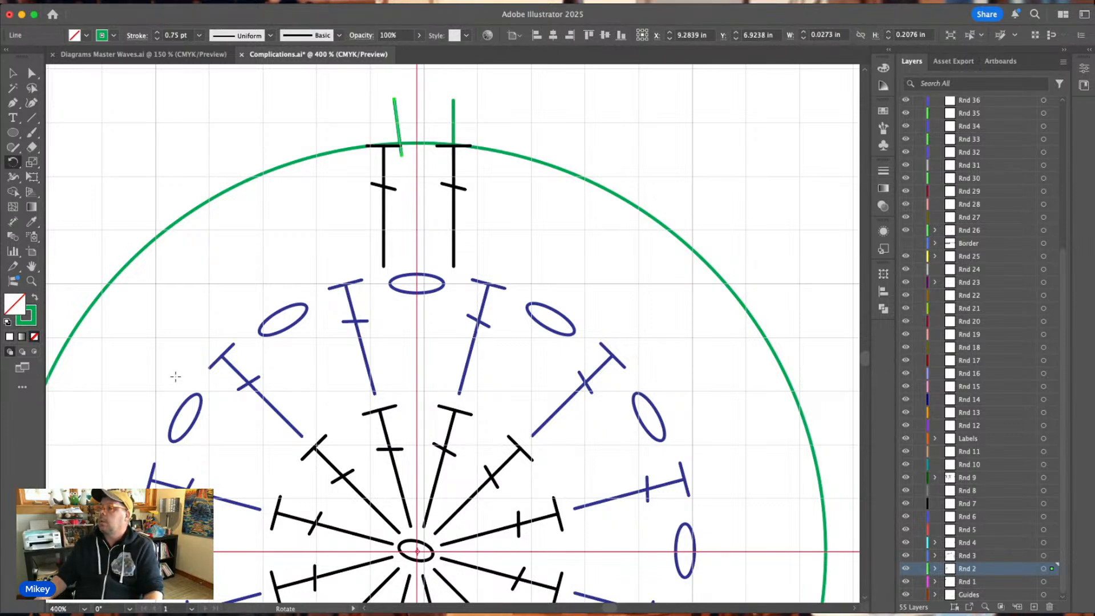
key(v)
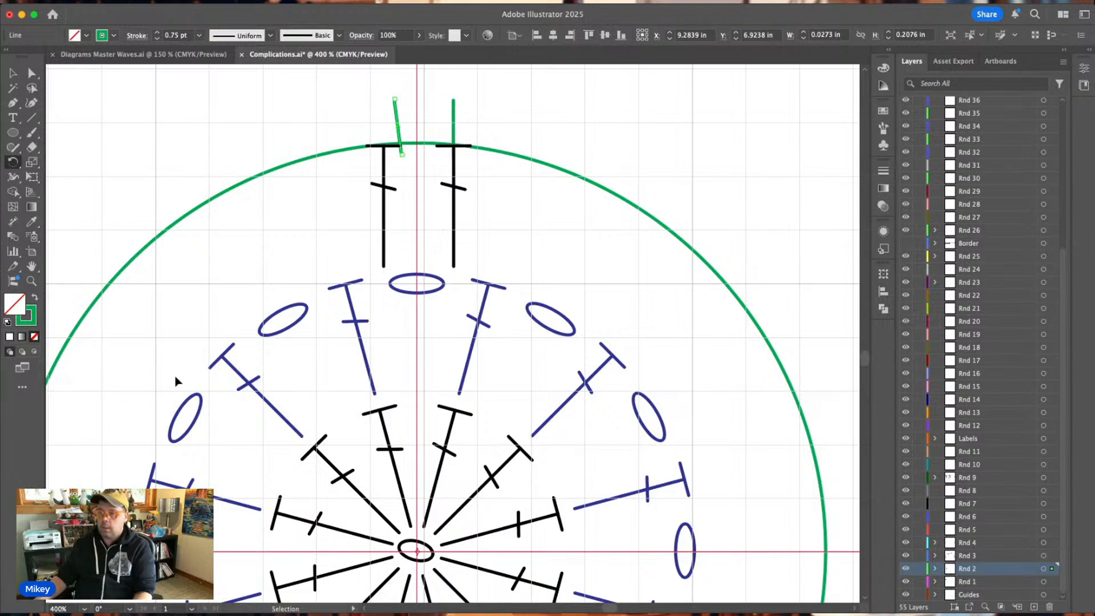
key(ctrl+d)
key(ctrl+d)
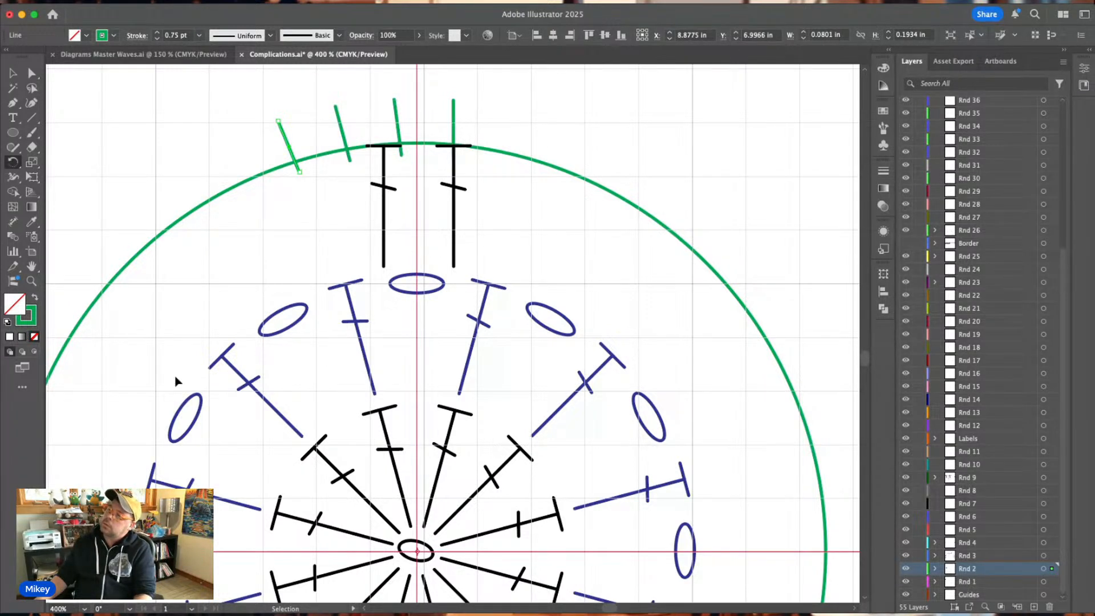
key(ctrl+d)
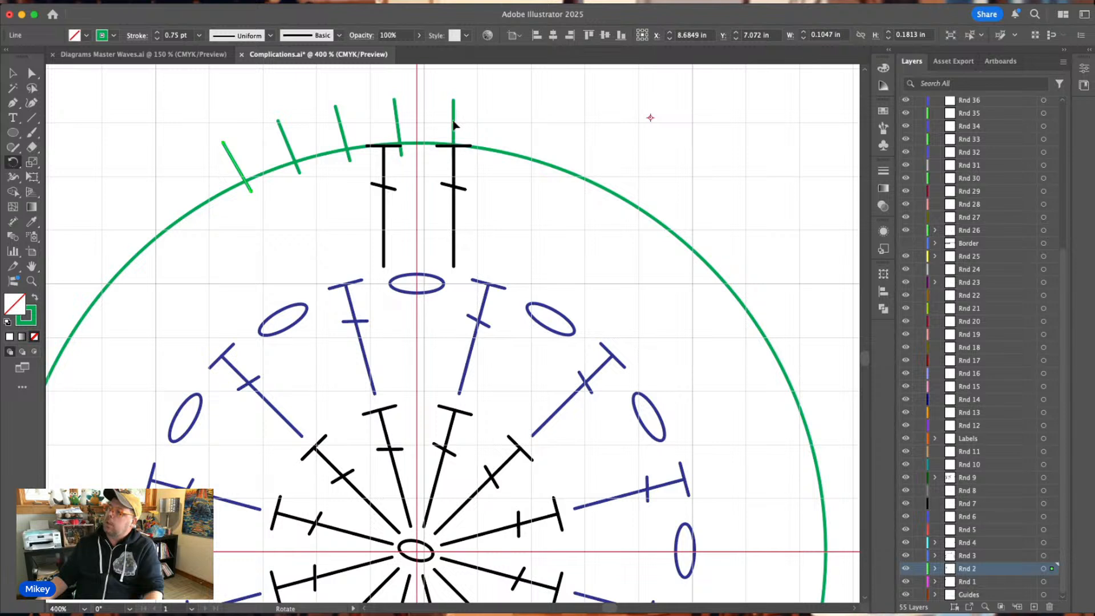
drag(453, 123, 453, 121)
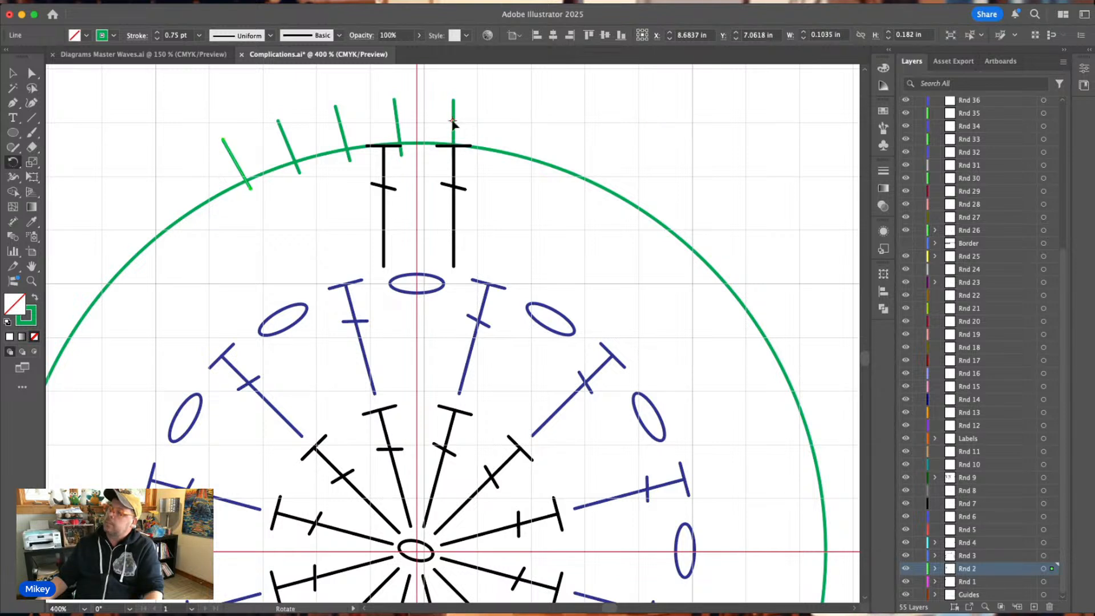
Shift the vertical green tick slightly left of the right-hand black stitch and delete the four rotated ticks.
click(12, 73)
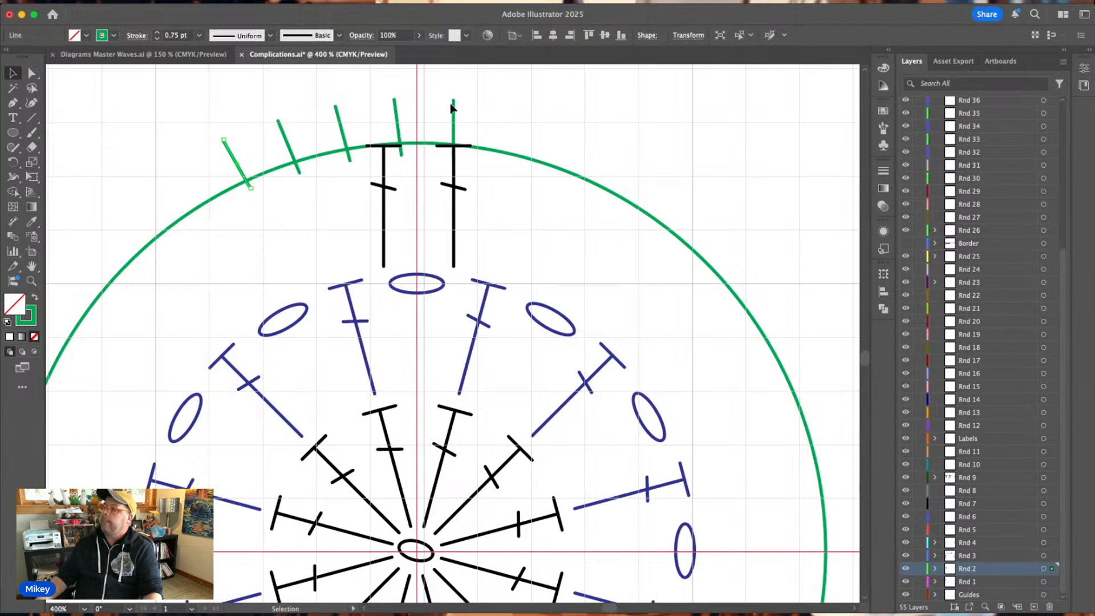
drag(453, 111, 448, 114)
click(196, 121)
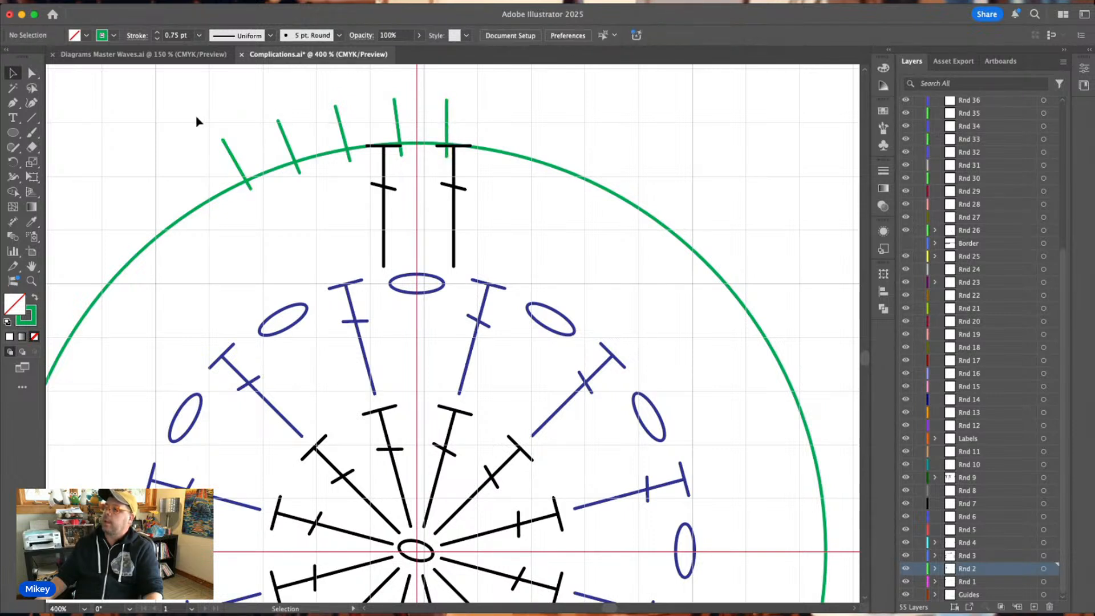
drag(197, 122, 402, 117)
key(Delete)
key(Delete)
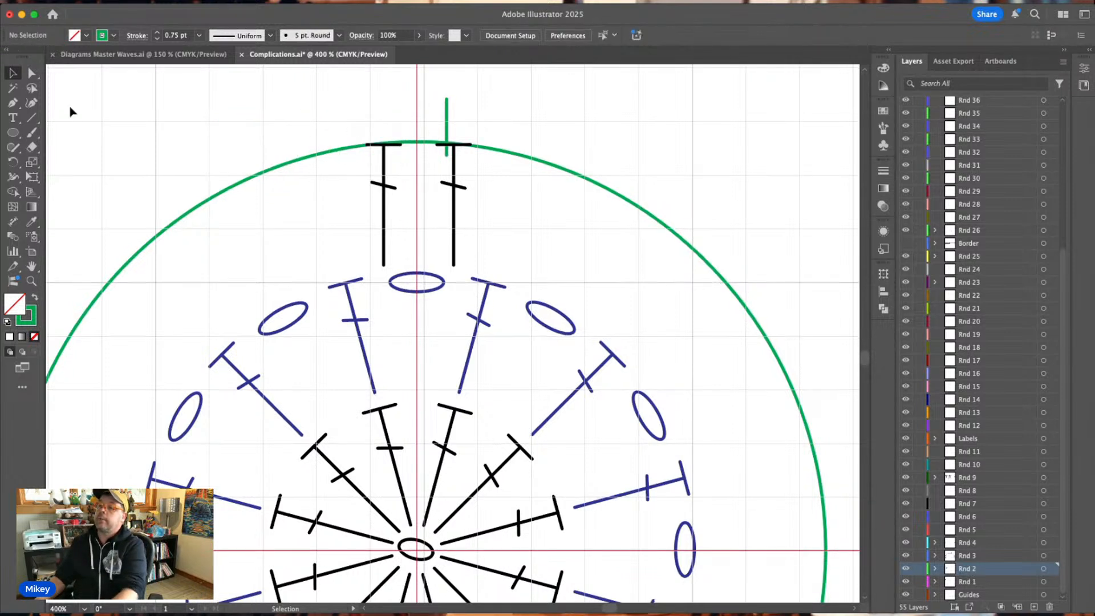
Rotate a copy of the vertical green tick 7.5° counterclockwise around the guides' intersection at the chart centre.
click(11, 163)
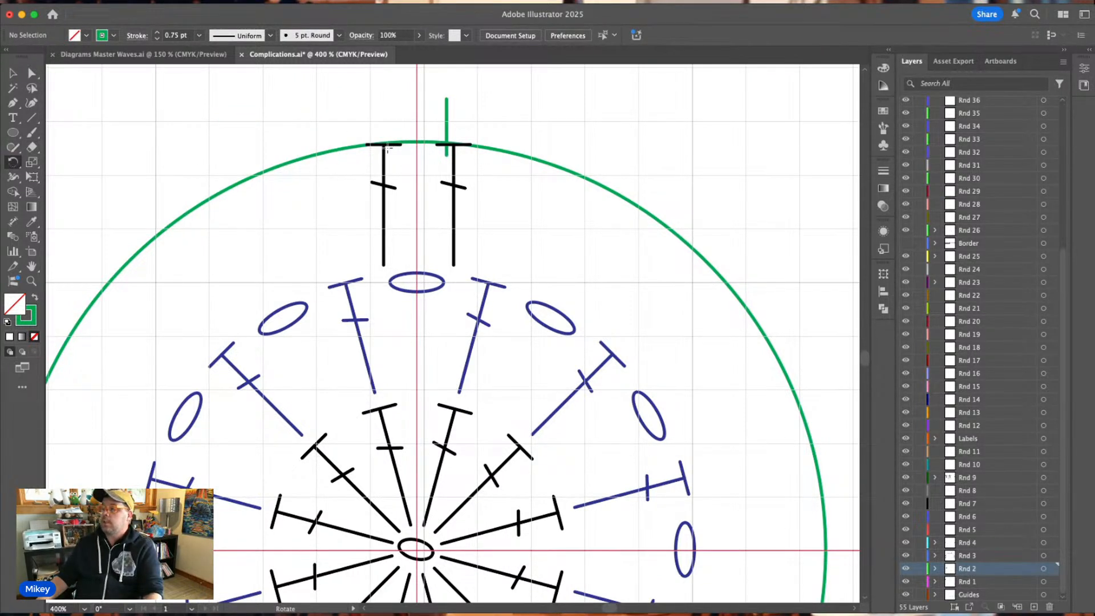
click(13, 73)
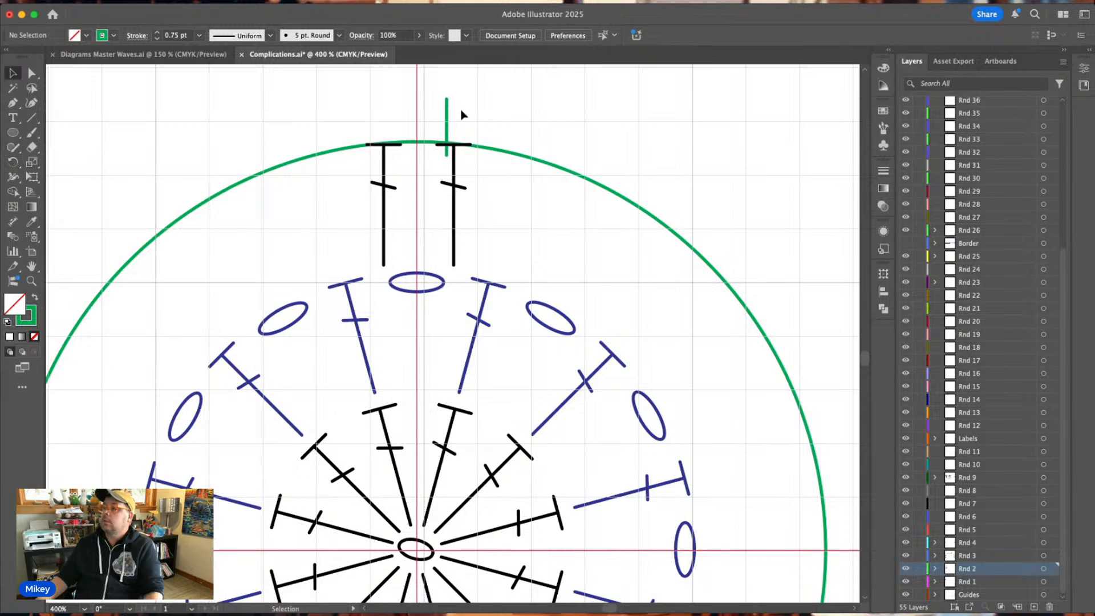
drag(441, 114, 451, 121)
click(12, 163)
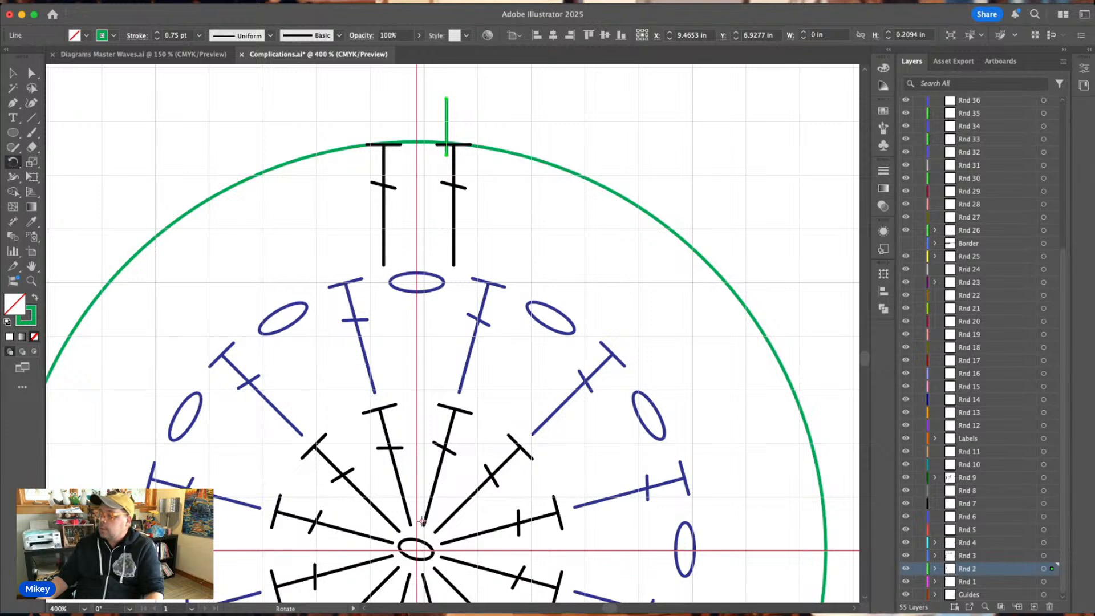
click(416, 550)
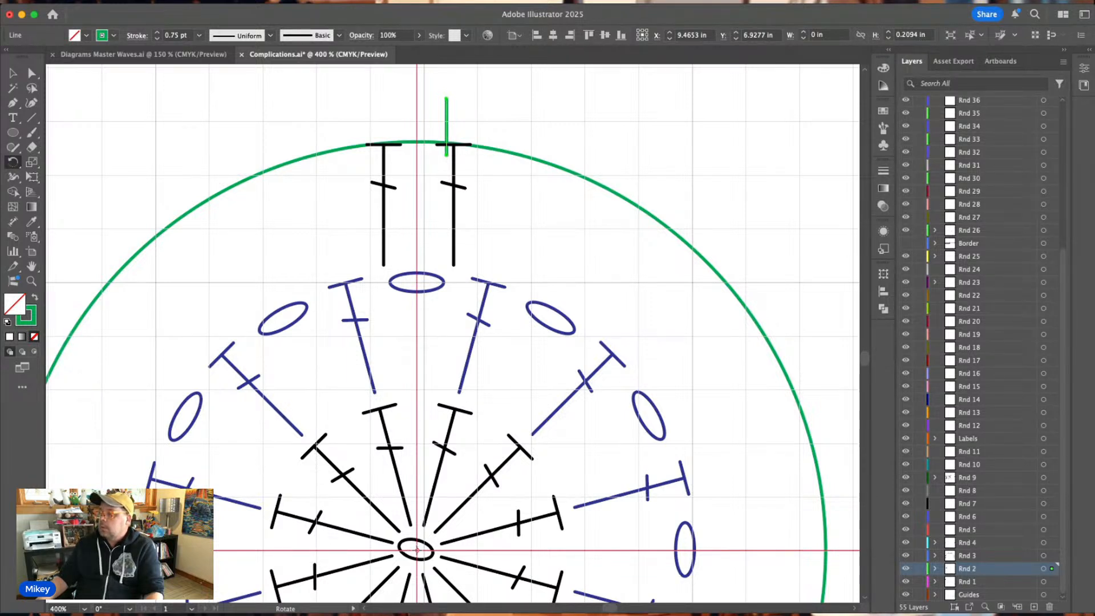
alt+click(417, 550)
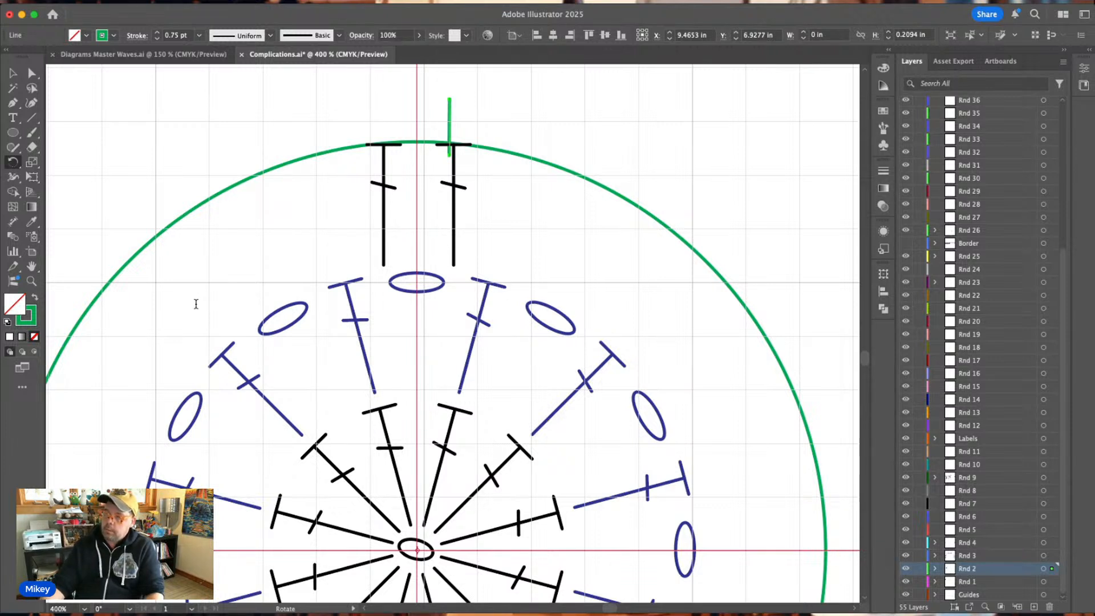
text(7.5)
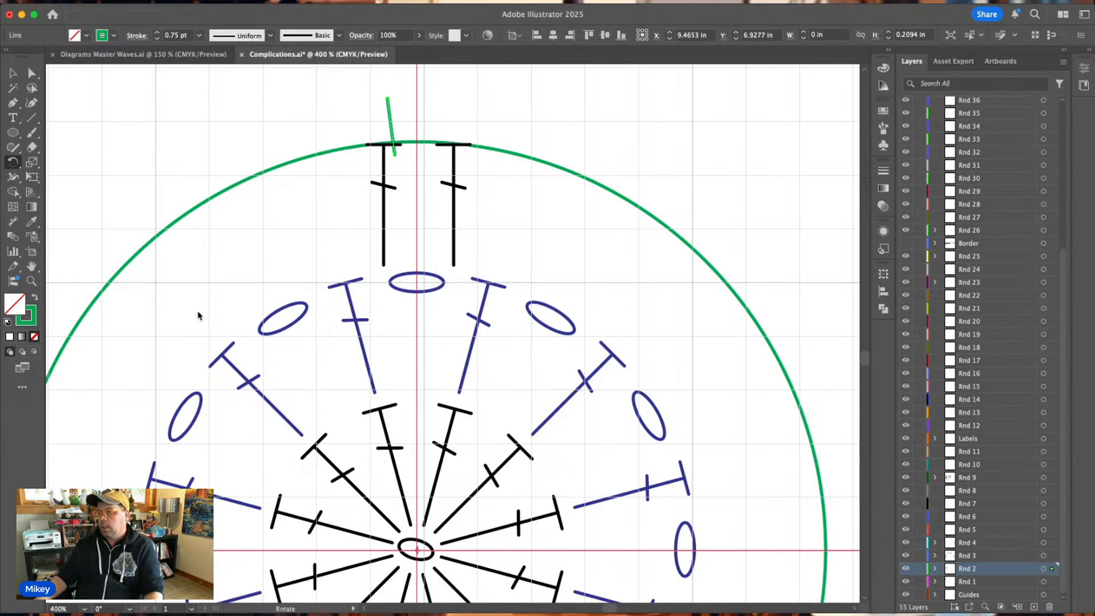
click(175, 390)
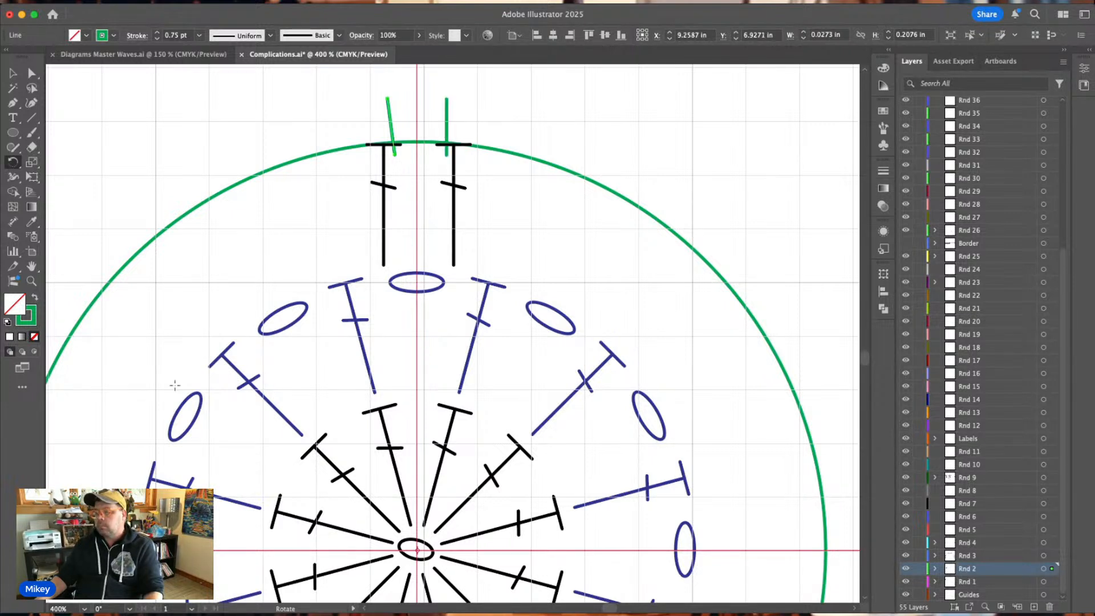
Repeat the rotated copy three more times to continue the green ticks counterclockwise along the circle, leaving nothing selected.
key(super+d)
key(super+d)
key(super+d)
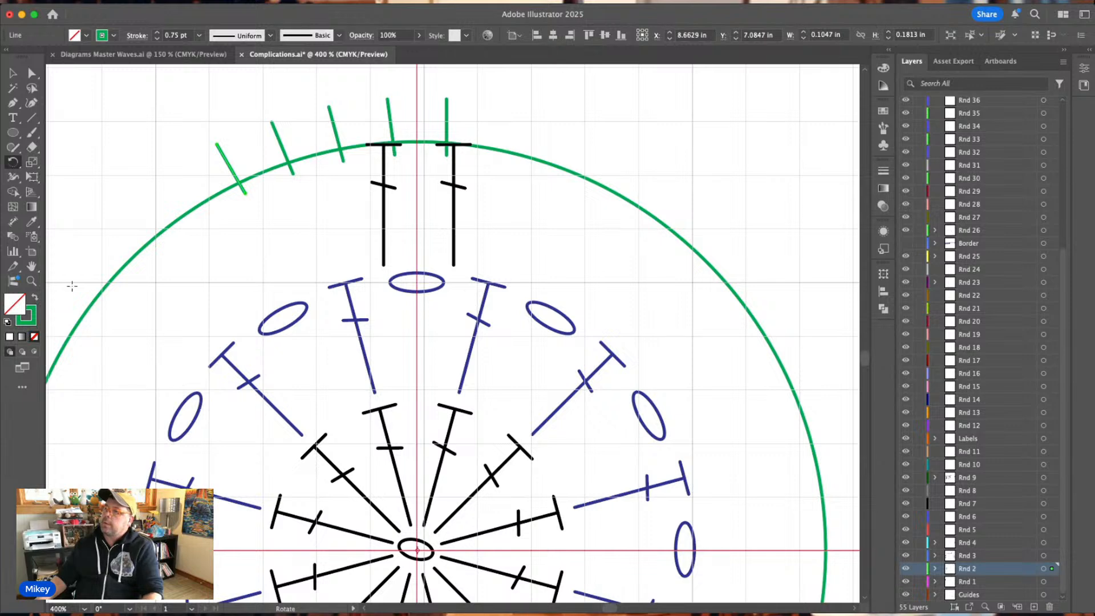
key(v)
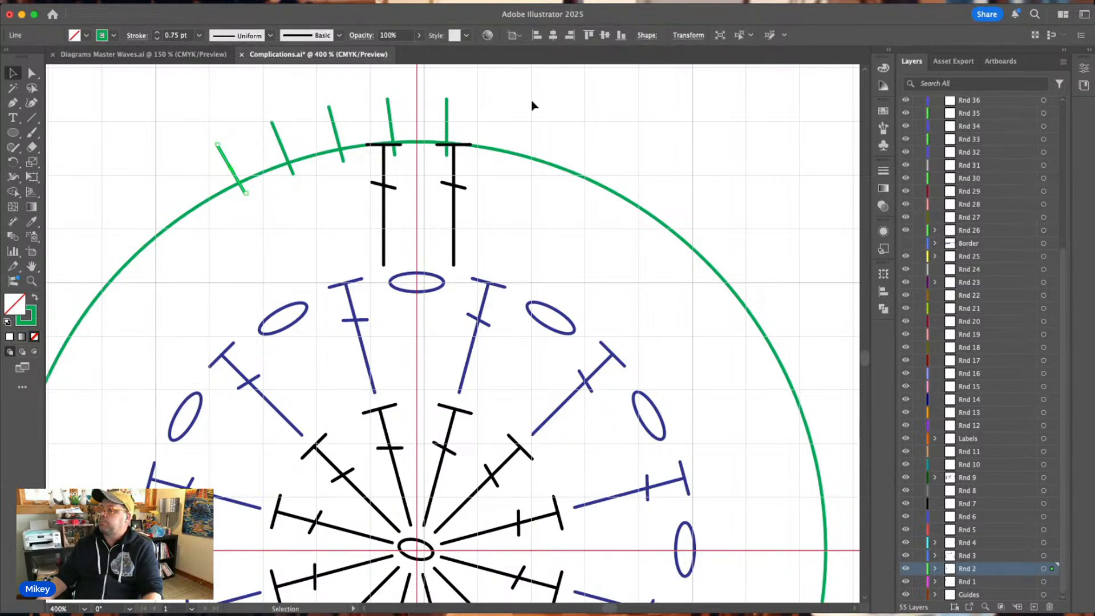
click(563, 103)
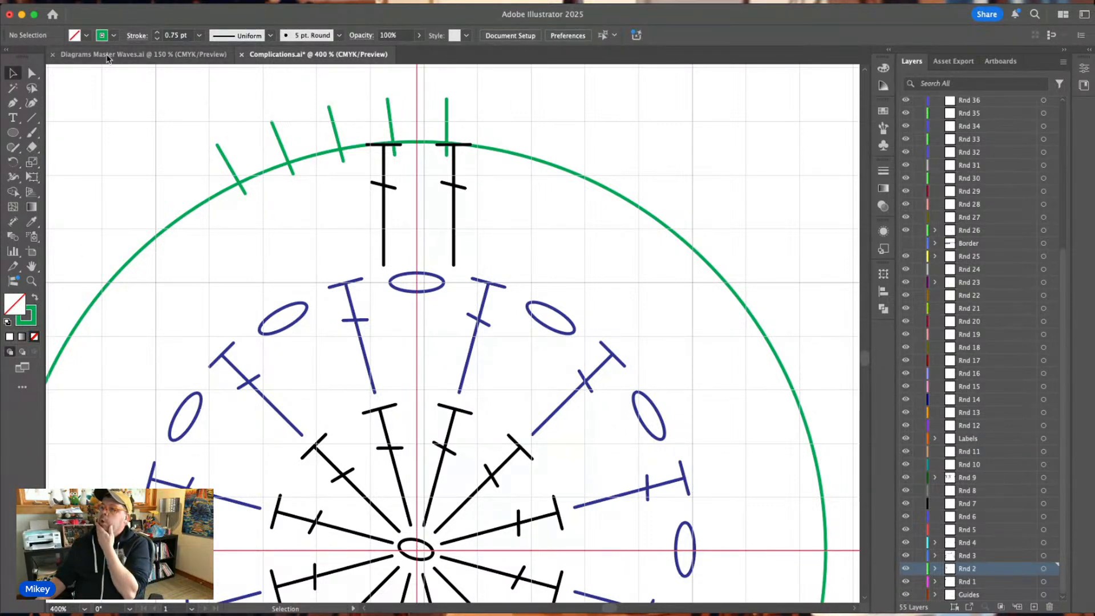
Copy two adjoining black chain ovals from the Row 2 chain in Diagrams Master Waves.ai and paste them into Complications.ai.
click(143, 54)
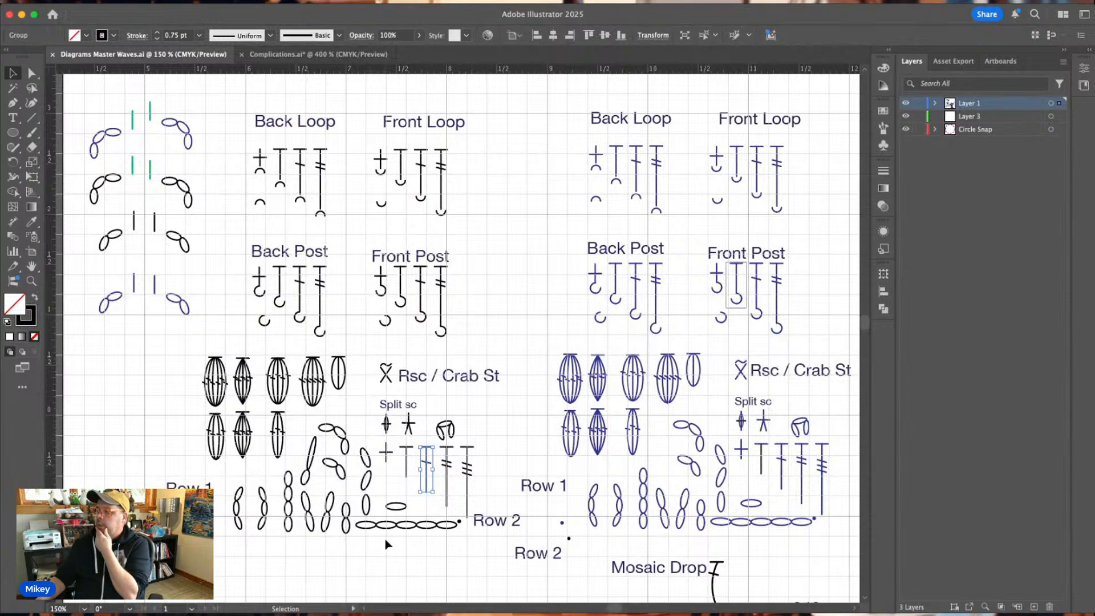
click(371, 524)
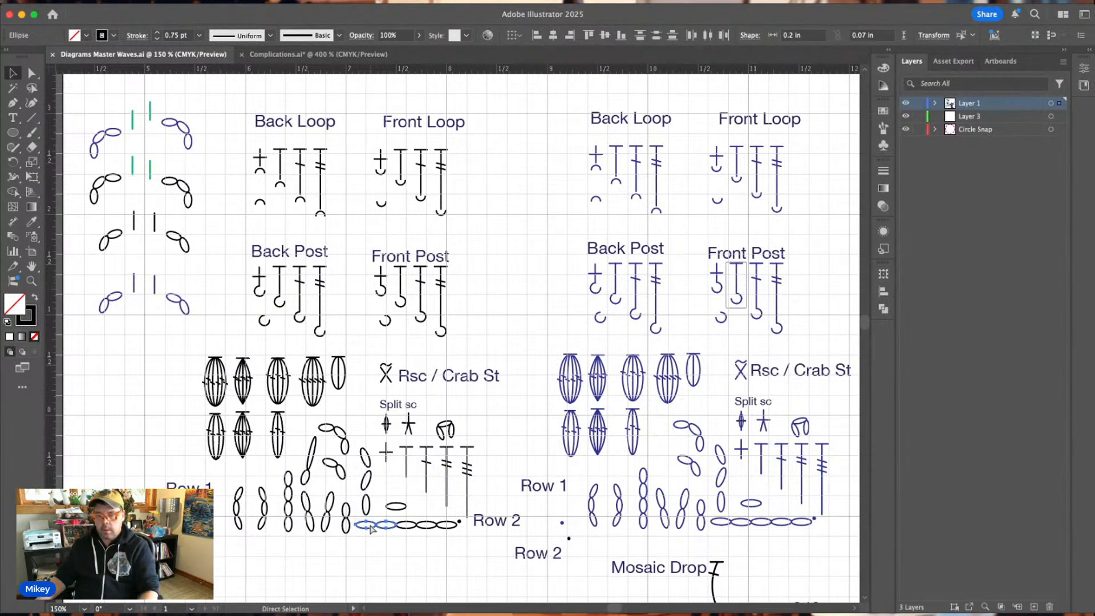
click(283, 57)
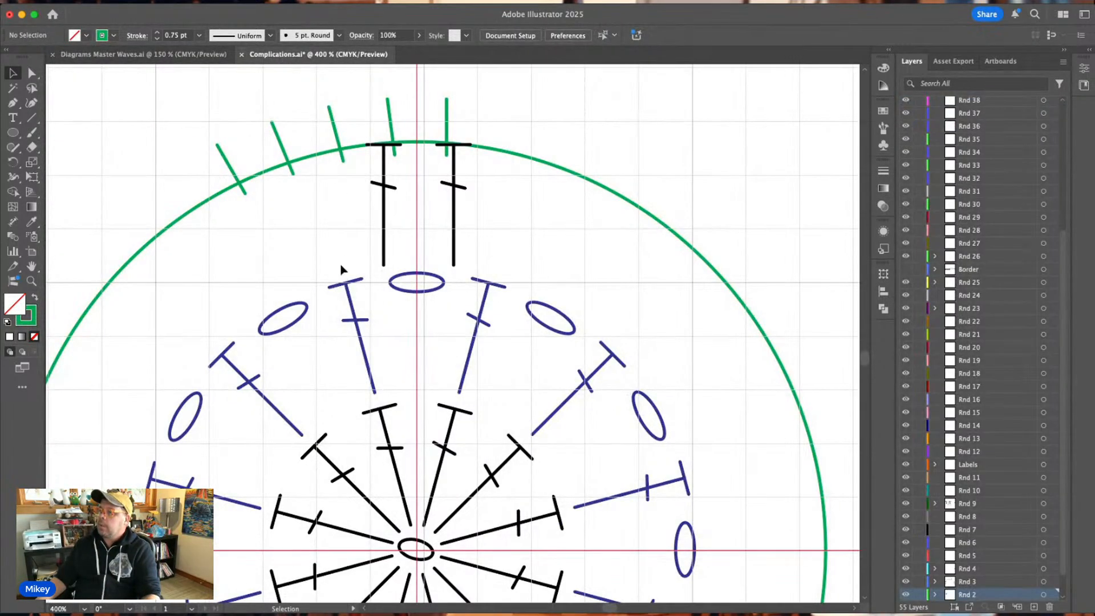
key(cmd+v)
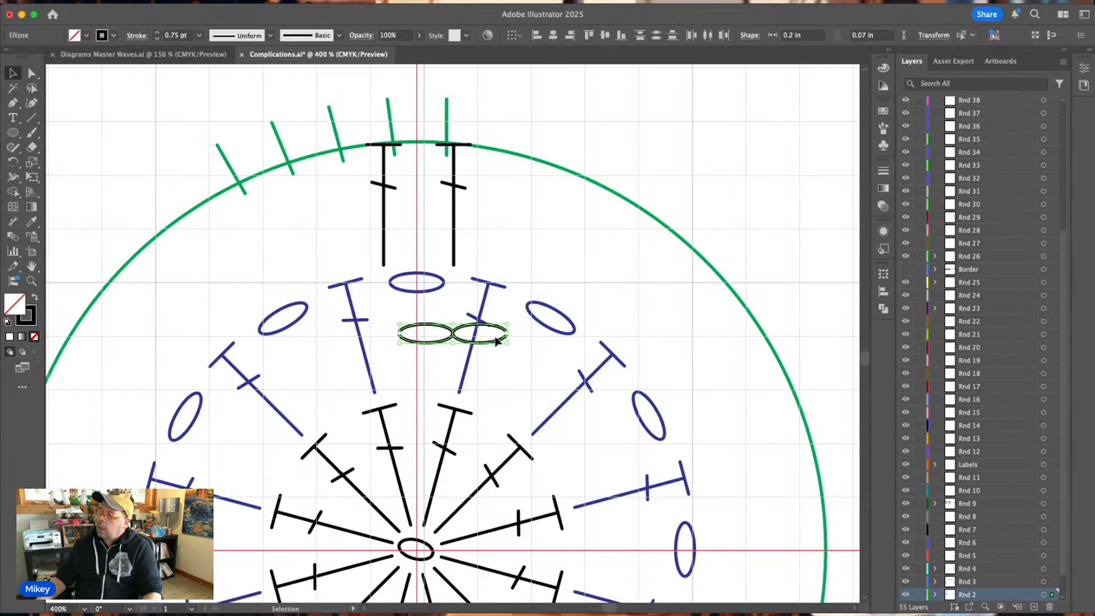
Tilt the two chain ovals to follow the green circle and place them just inside it at the third and fourth ticks.
drag(456, 337, 384, 176)
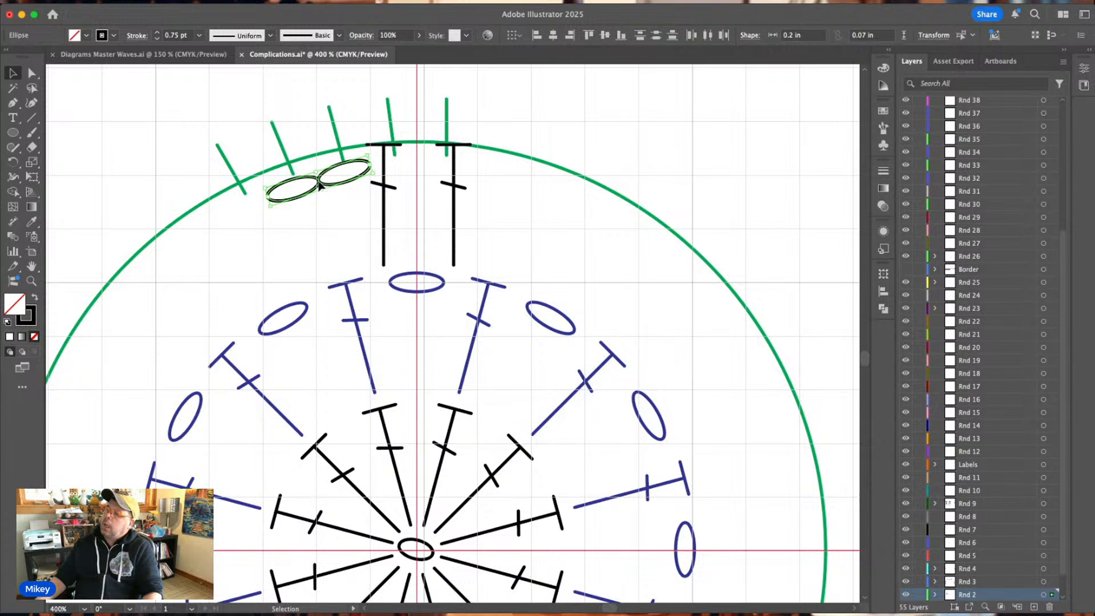
drag(319, 185, 317, 171)
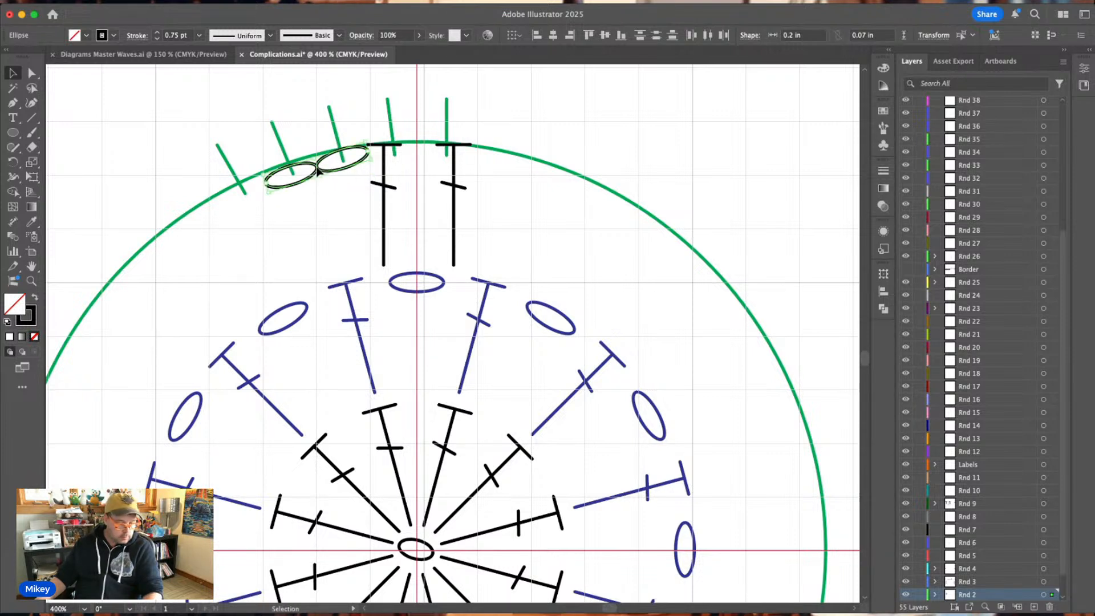
click(328, 218)
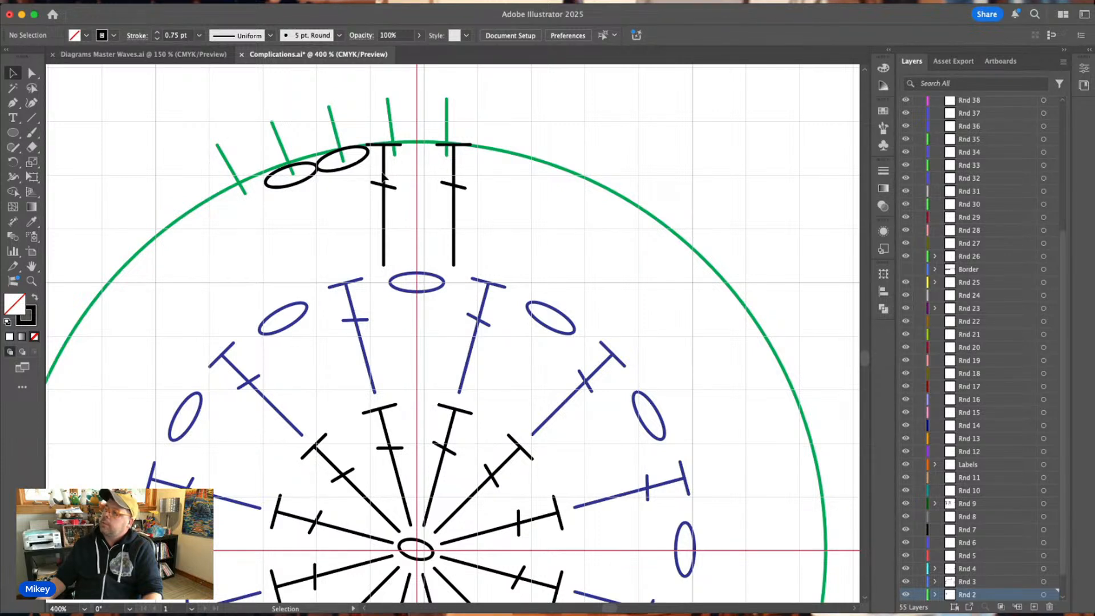
Shift both black stitches inward so their posts line up with the two green ticks flanking the vertical guide.
drag(384, 179, 395, 177)
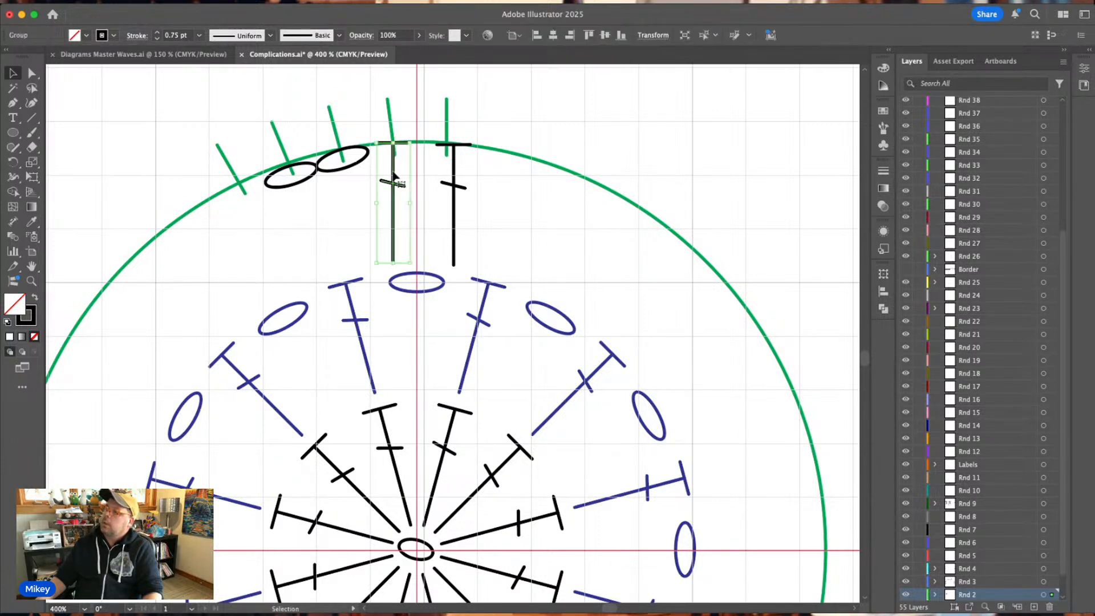
click(476, 182)
drag(455, 190, 449, 188)
click(477, 183)
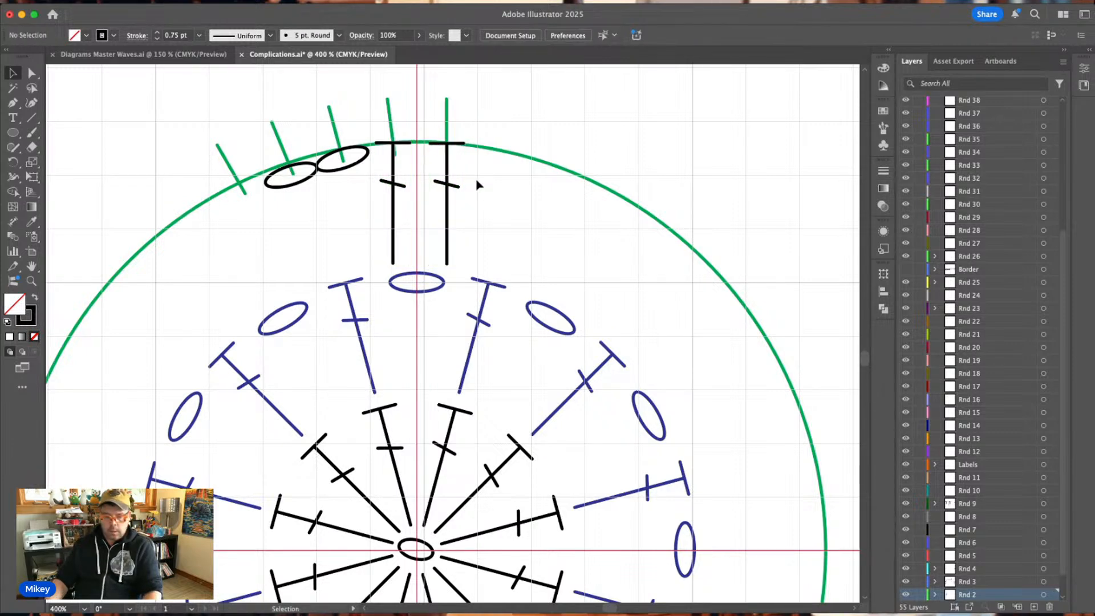
Tilt the top bar of the left-hand black stitch within its group so it follows the green circle's curve.
key(super+equal)
scroll(477, 183, up, 5)
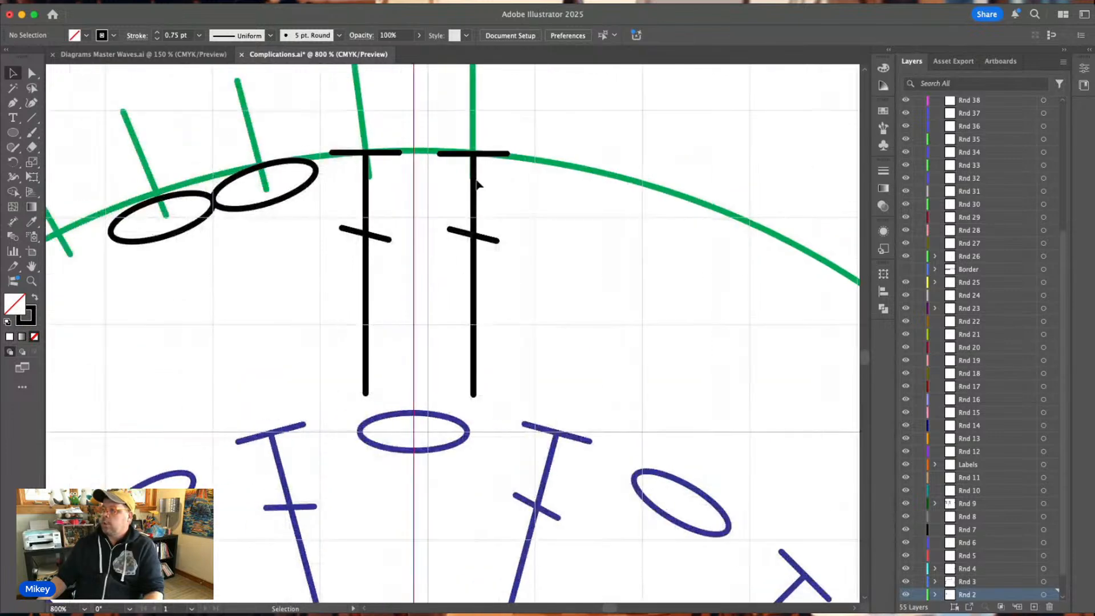
click(394, 152)
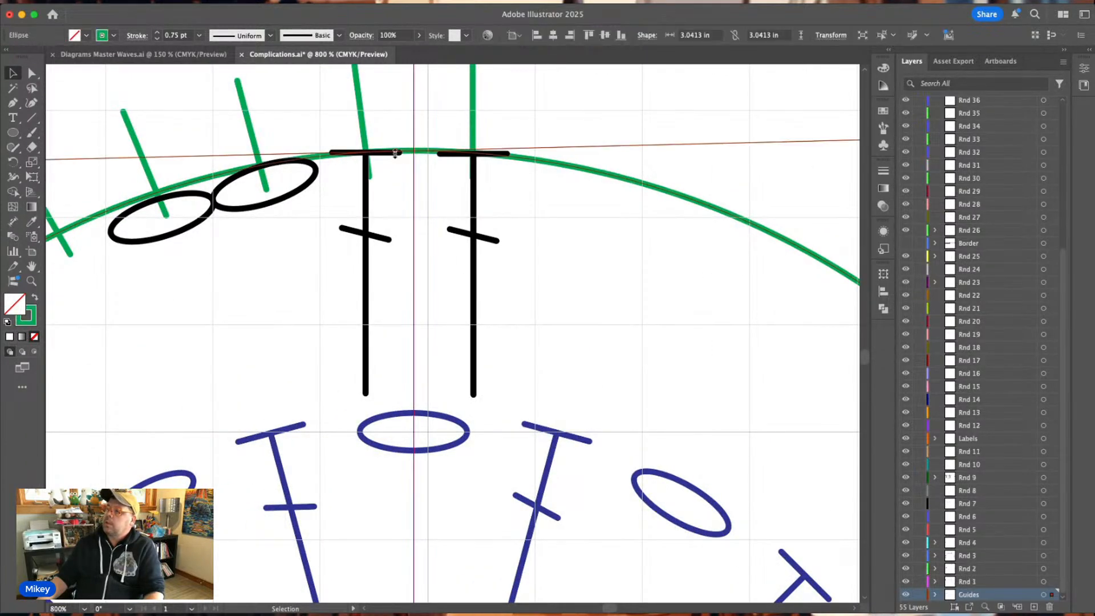
click(402, 166)
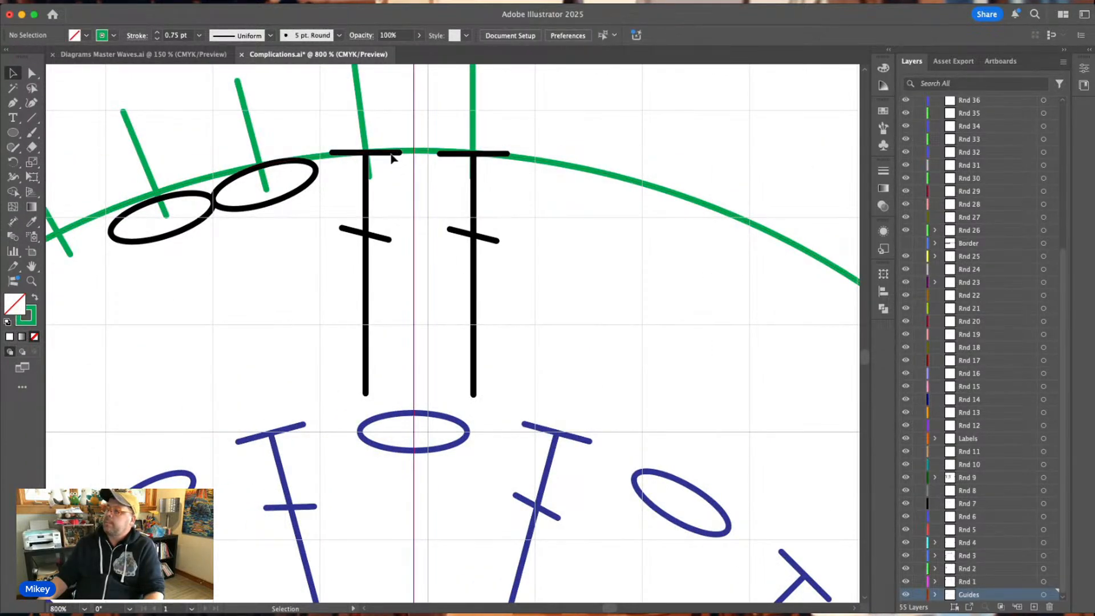
double_click(392, 154)
click(396, 155)
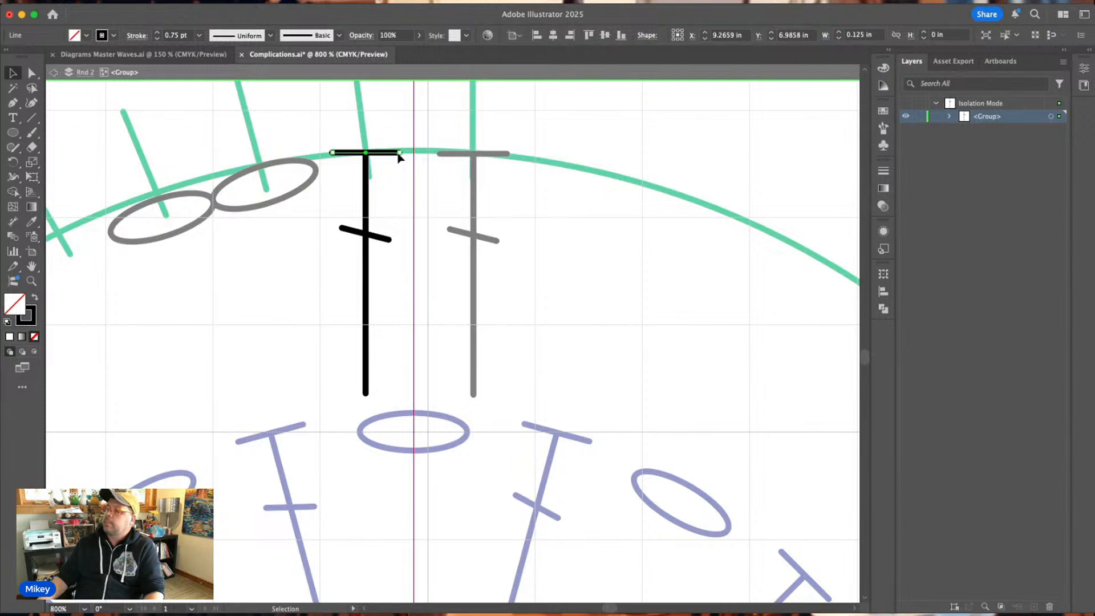
drag(399, 153, 366, 152)
click(388, 132)
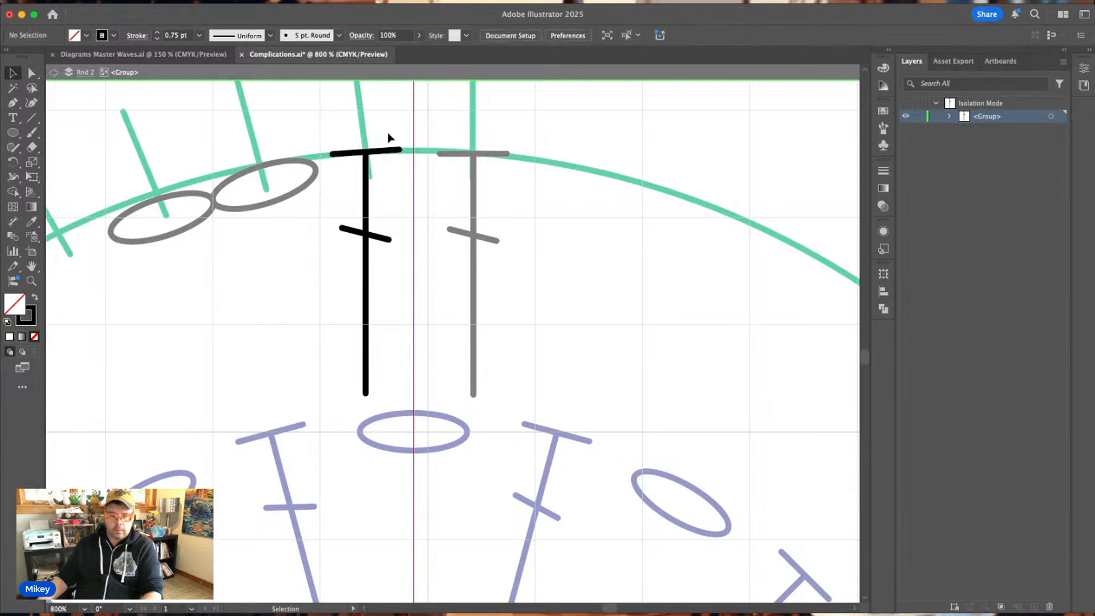
double_click(387, 132)
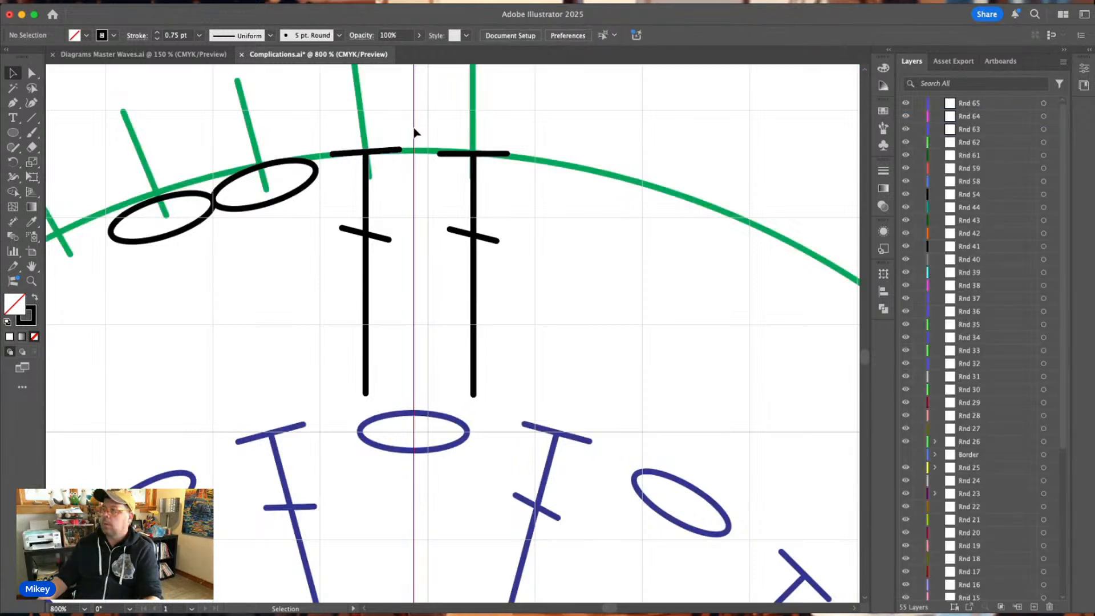
Tilt the top bar of the right-hand black stitch by adjusting both ends to follow the green circle's curve.
double_click(491, 155)
click(493, 156)
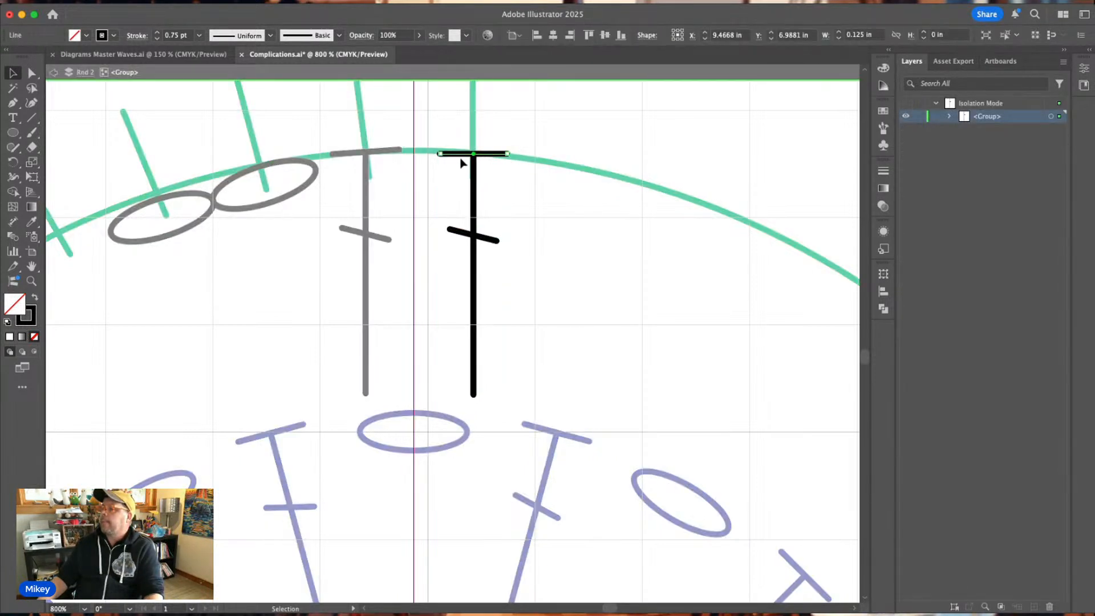
drag(440, 153, 439, 151)
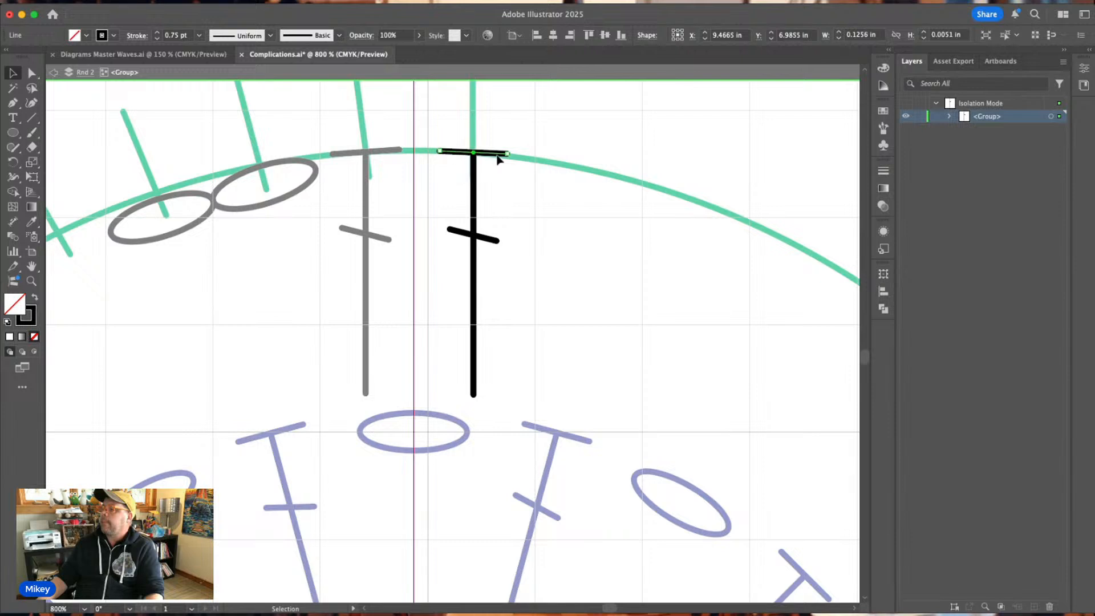
drag(507, 153, 507, 156)
click(423, 164)
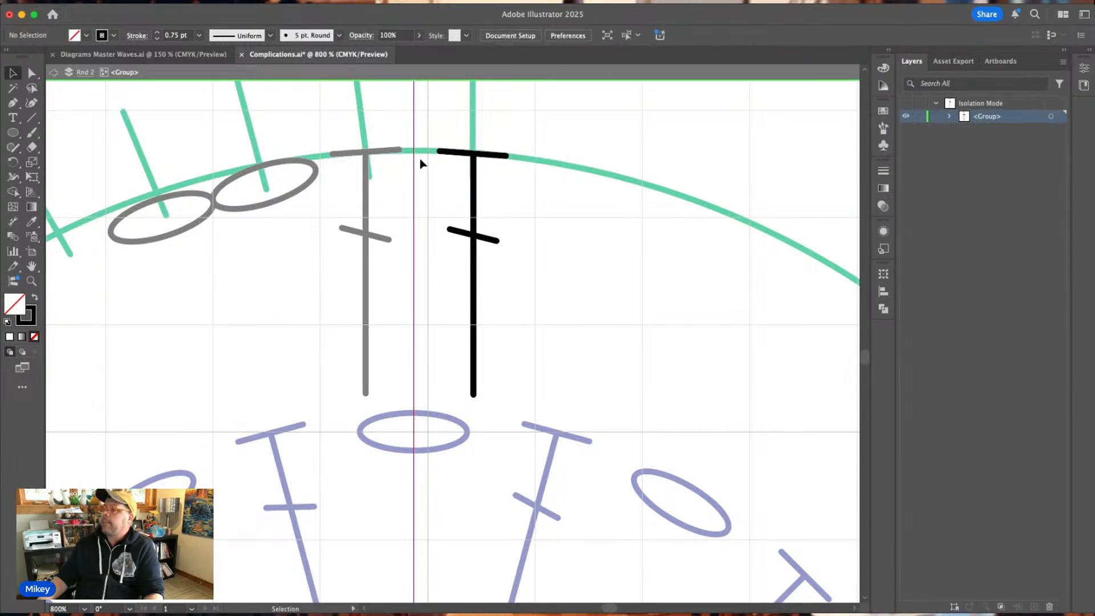
key(Escape)
Fine-tune the inner end of the left-hand stitch's top bar so it sits on the green circle.
click(397, 153)
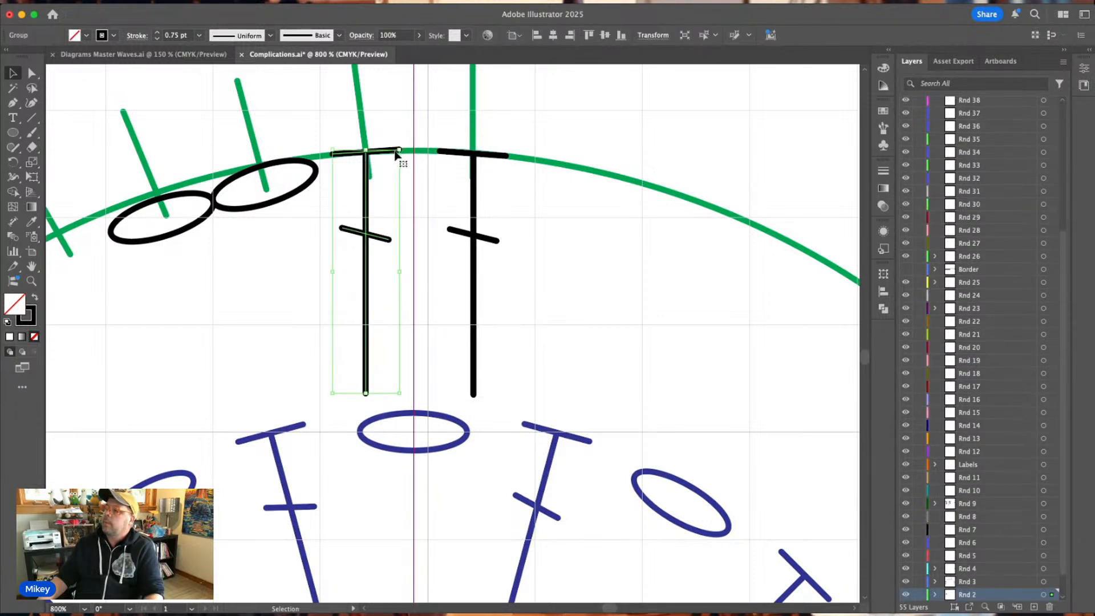
double_click(397, 153)
drag(398, 153, 398, 154)
click(420, 220)
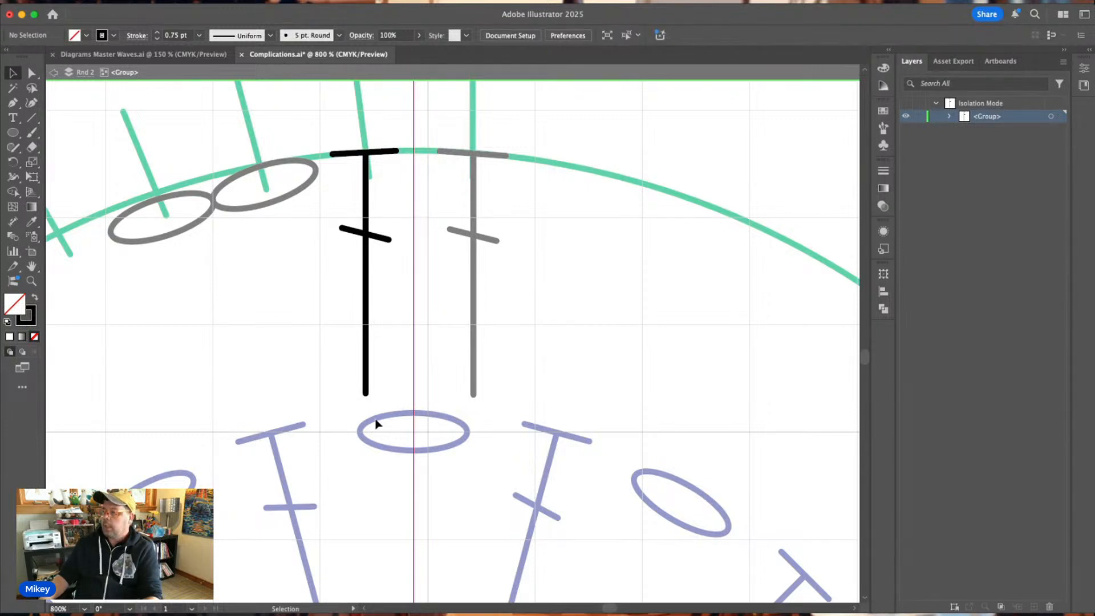
key(Escape)
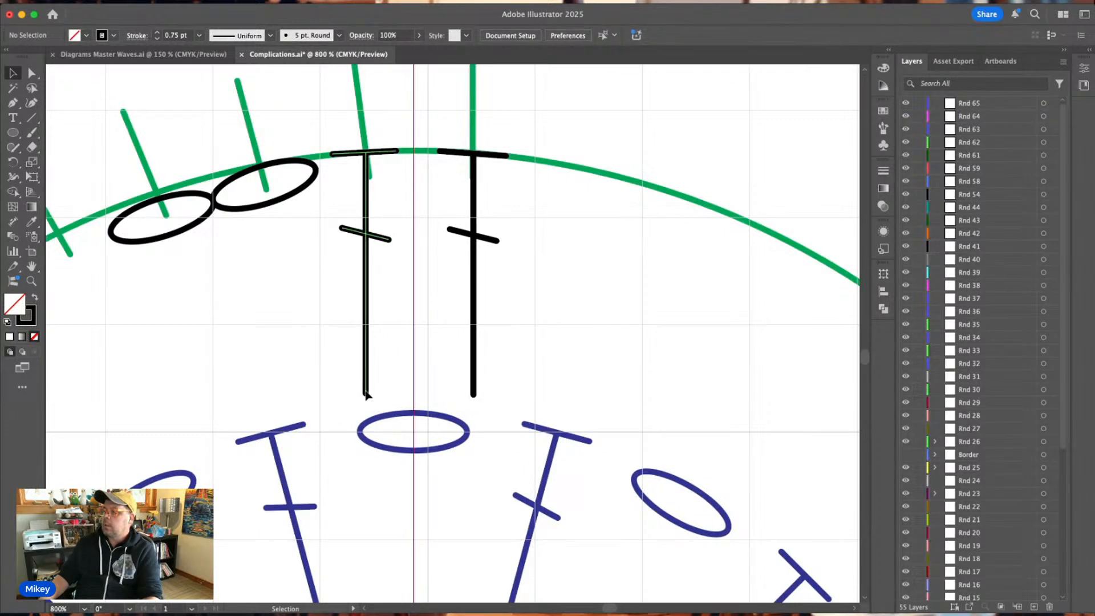
Slant the left-hand stitch's post by moving its lower end toward the centre of the blue chain, and realign its crossbar on it.
click(365, 393)
double_click(365, 391)
drag(365, 393, 391, 398)
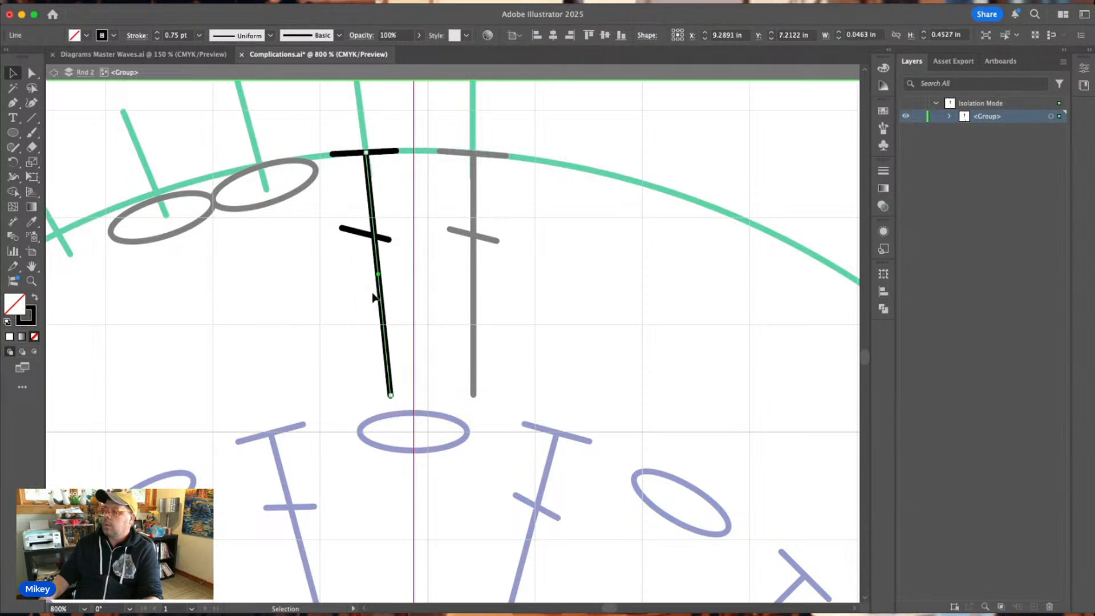
drag(367, 235, 375, 235)
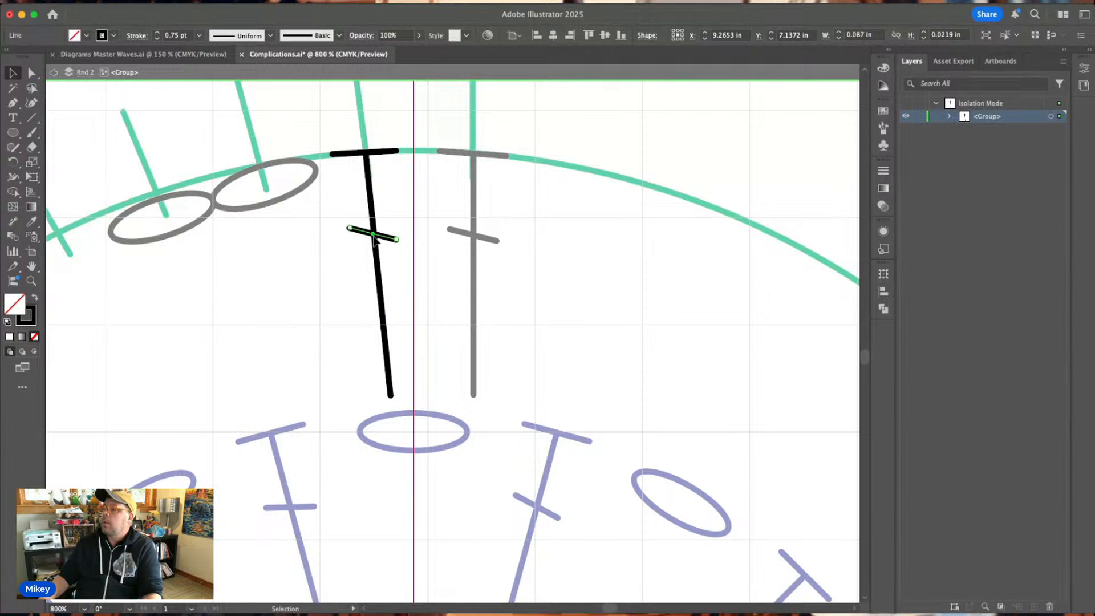
double_click(403, 222)
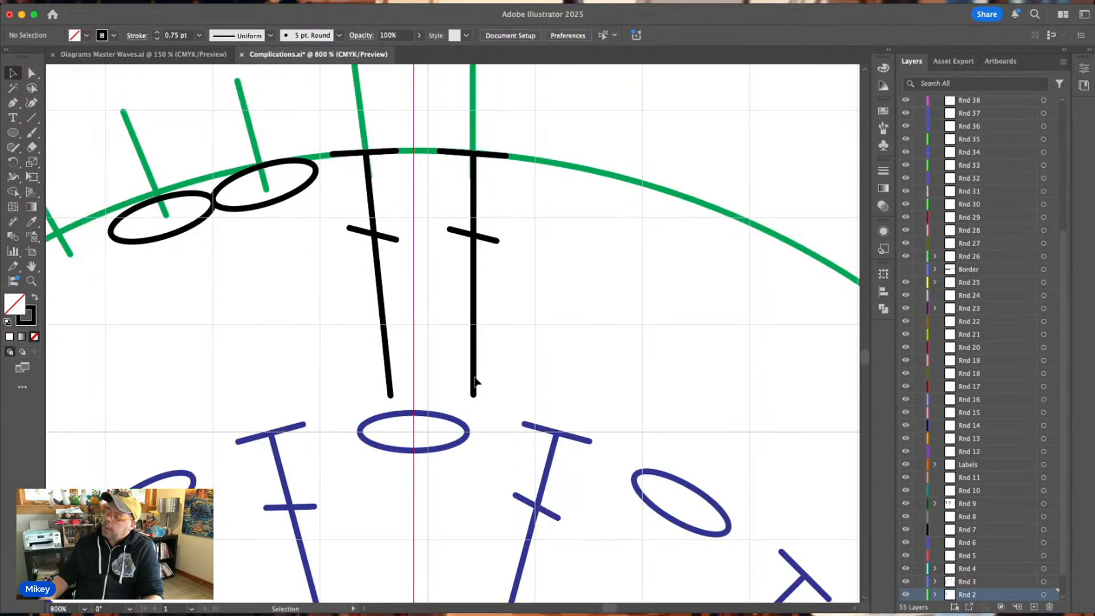
Slant the right-hand stitch's post by moving its lower end toward the centre of the blue chain, and realign its crossbar on it.
double_click(474, 383)
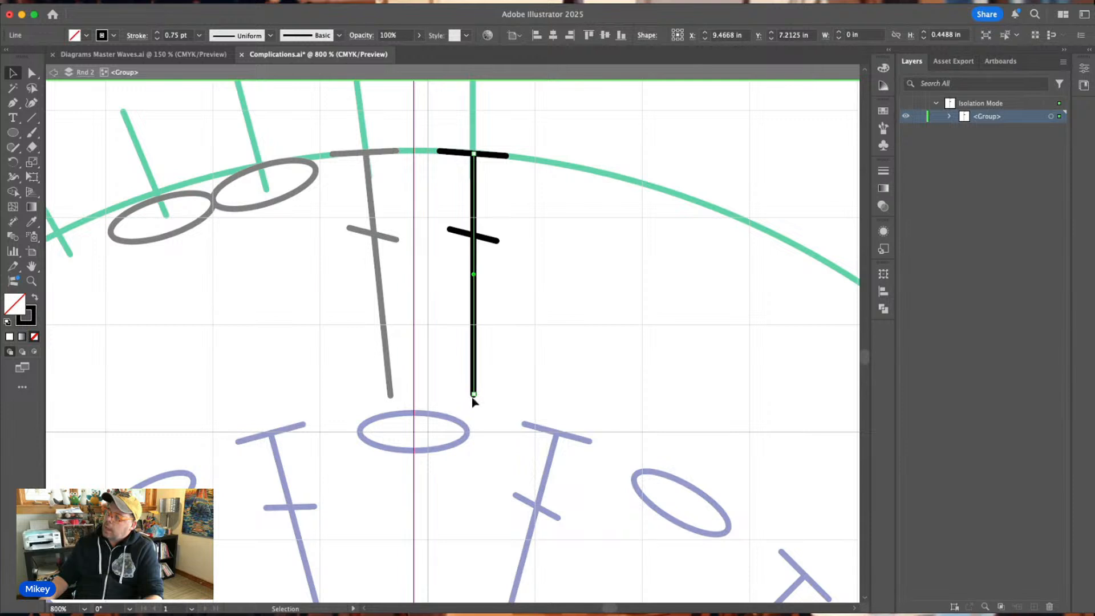
drag(474, 396, 446, 395)
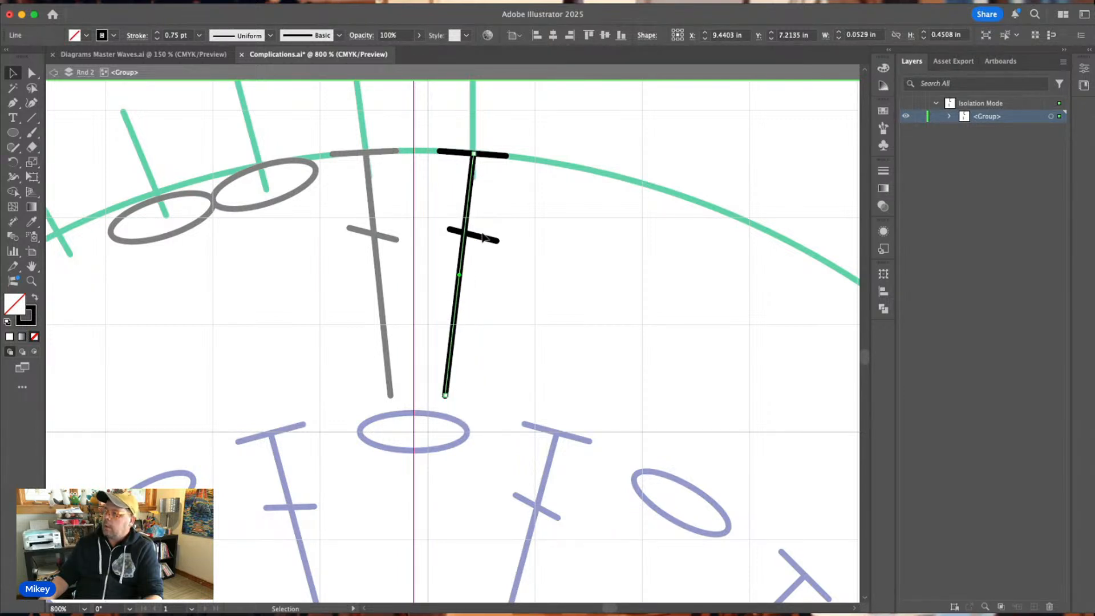
drag(483, 237, 467, 240)
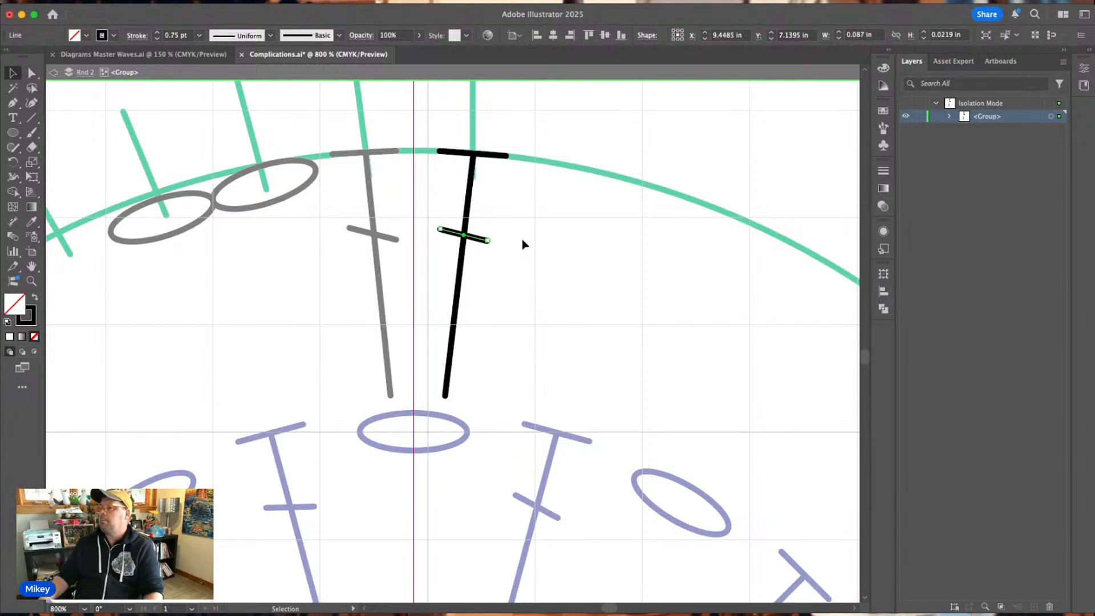
click(526, 243)
double_click(536, 244)
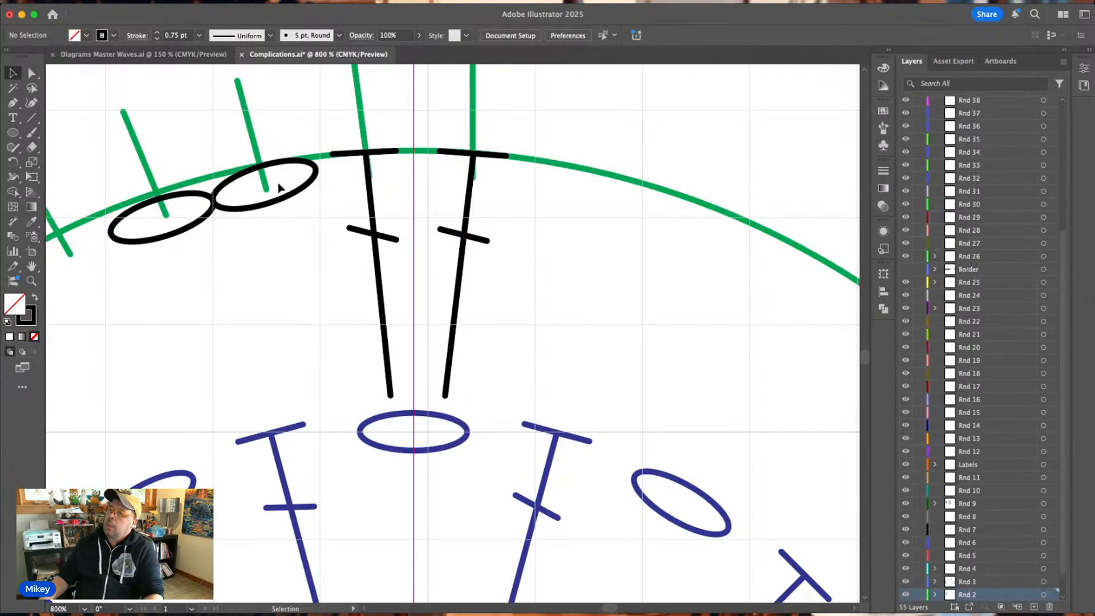
Rotate the two black chain ovals to follow the green circle's curve, and shift the left-hand one onto its tick just inside the circle.
click(287, 167)
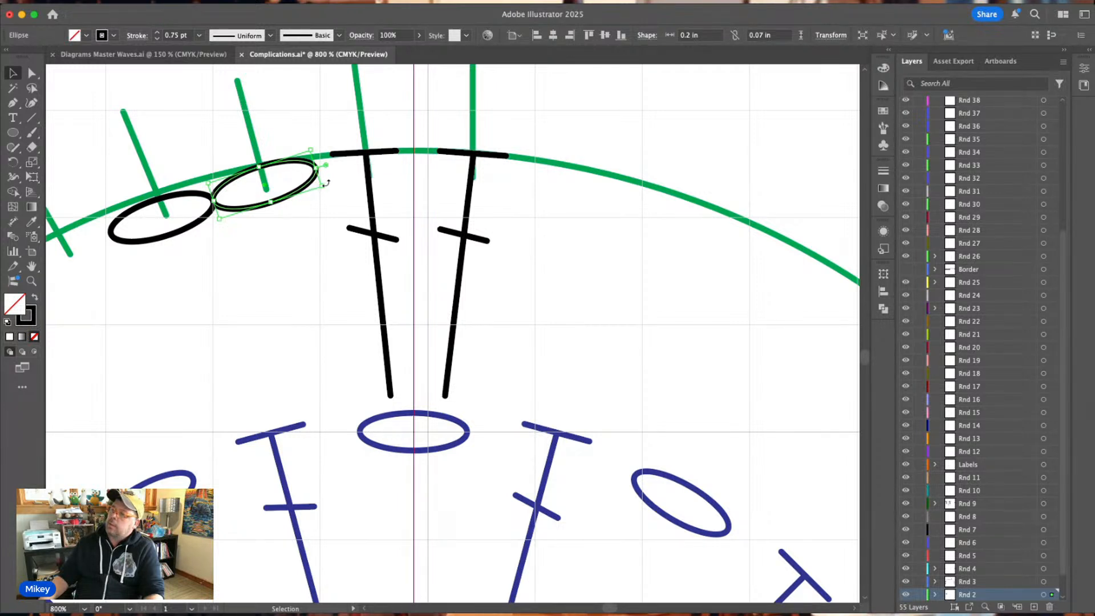
drag(321, 187, 325, 192)
click(240, 225)
click(187, 234)
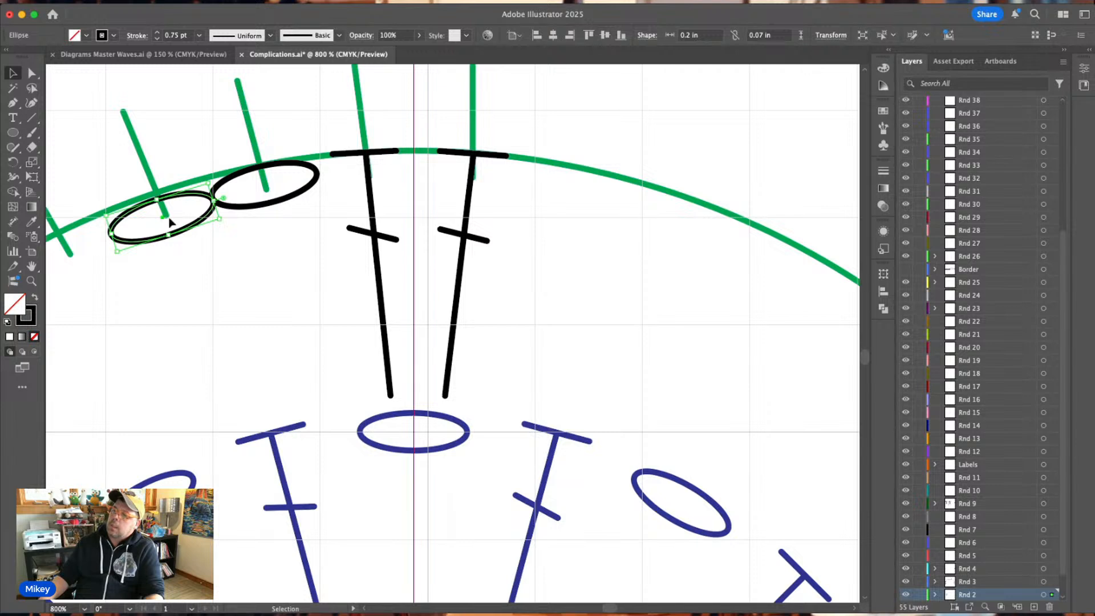
drag(225, 220, 165, 216)
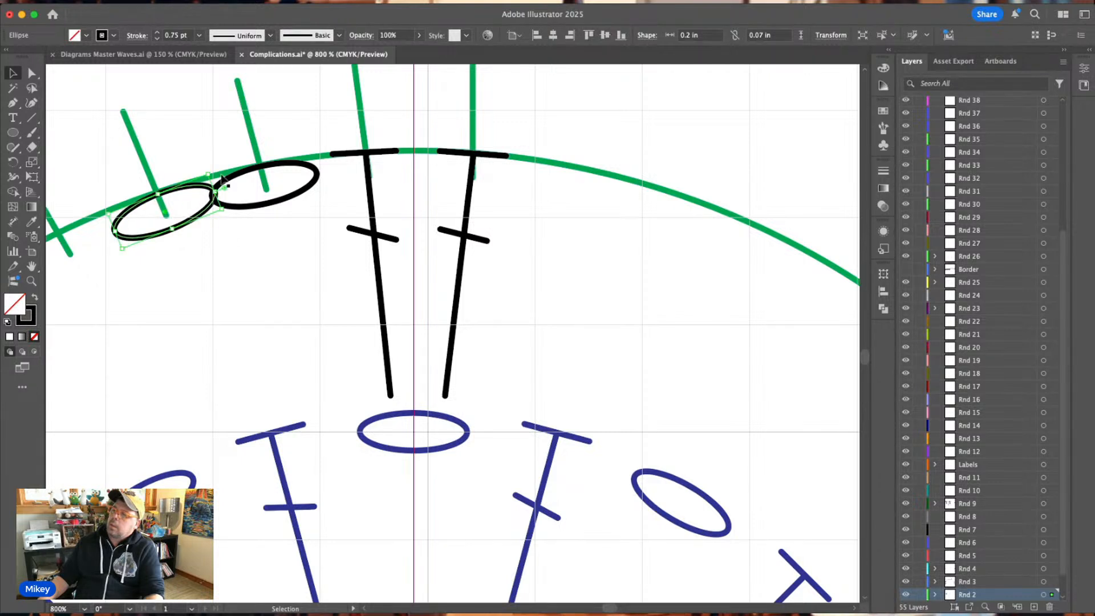
drag(212, 170, 227, 175)
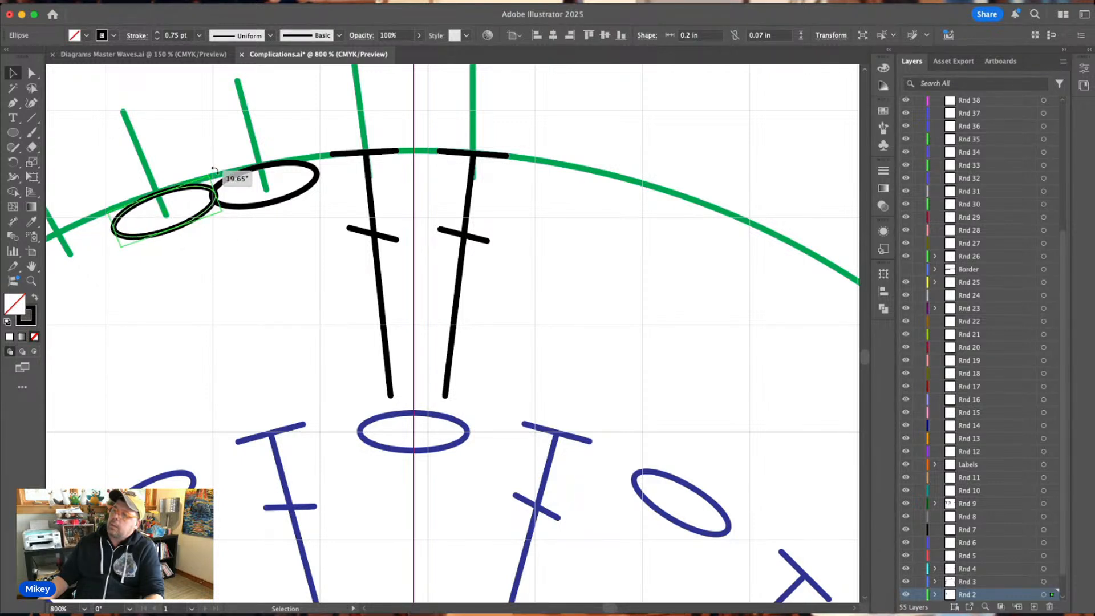
drag(189, 225, 187, 223)
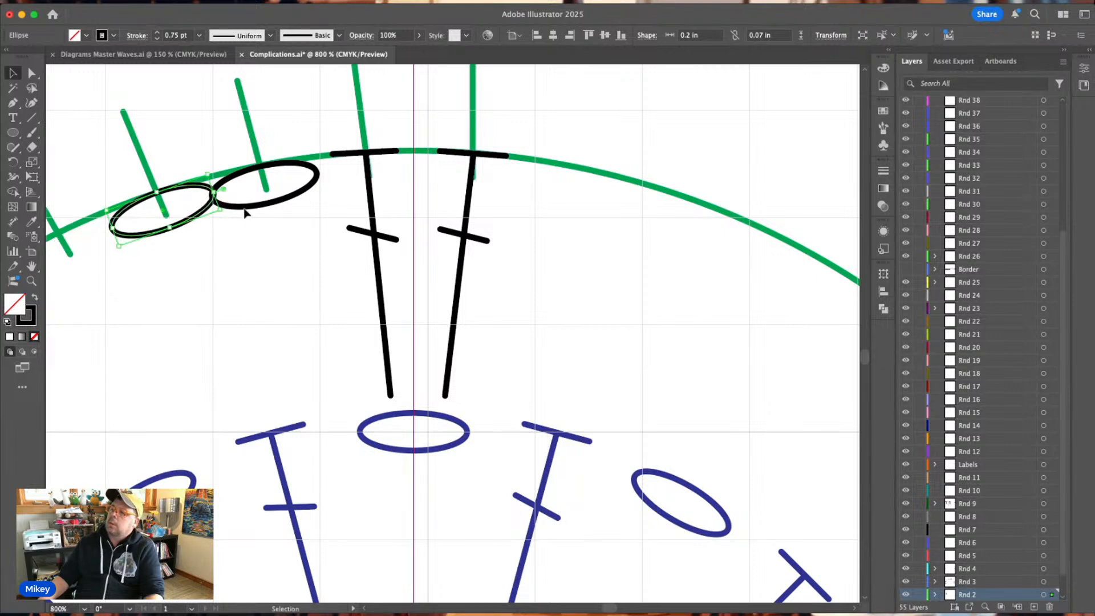
Delete the right-hand black chain oval and shorten the remaining one to a width of 0.1942 in.
click(244, 213)
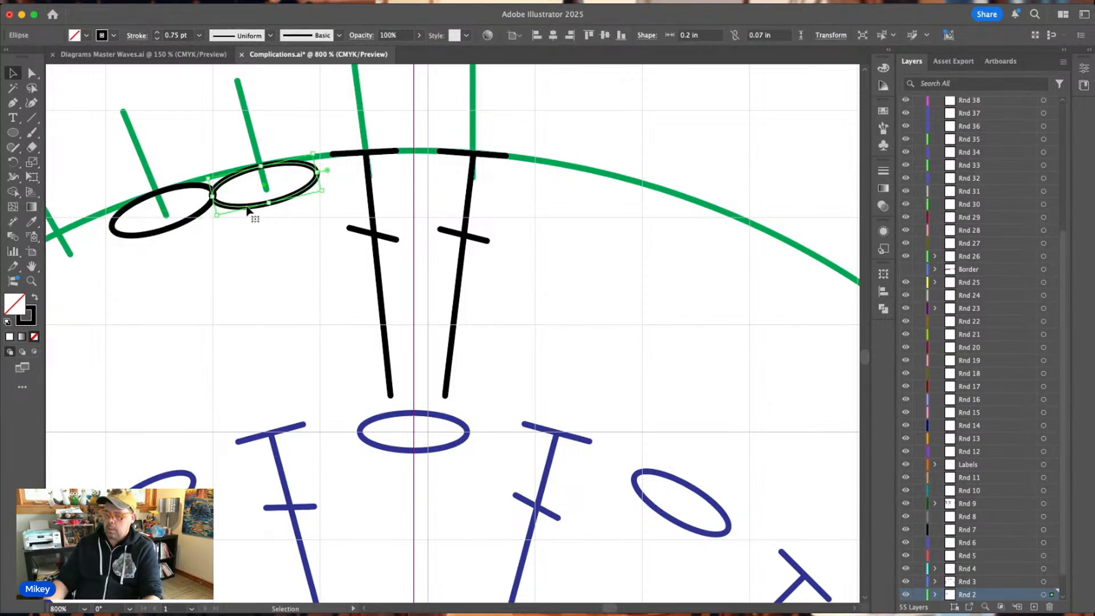
key(super+z)
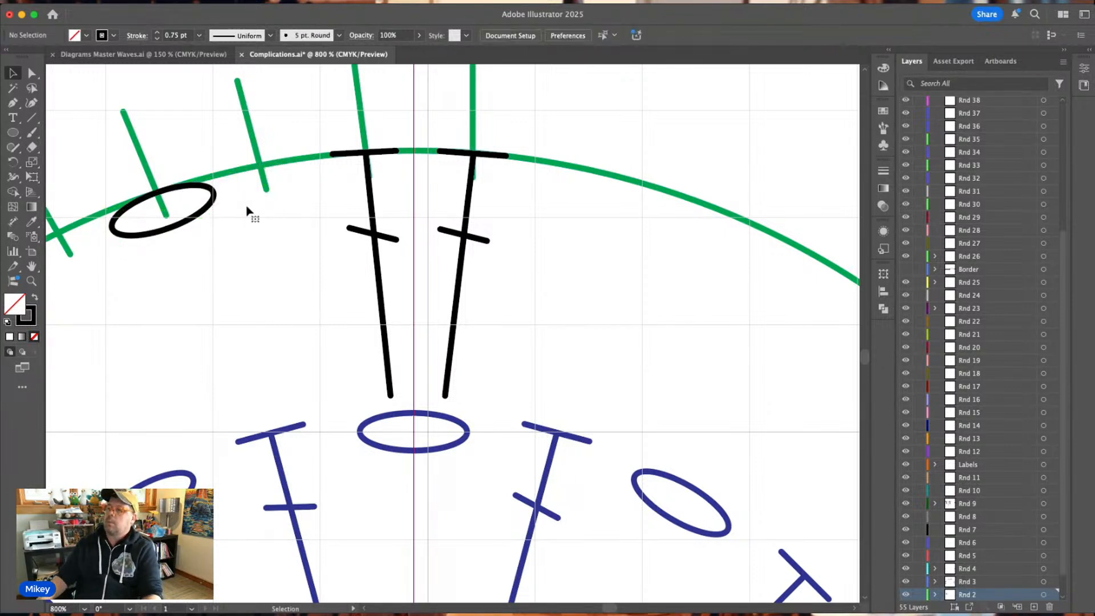
click(215, 205)
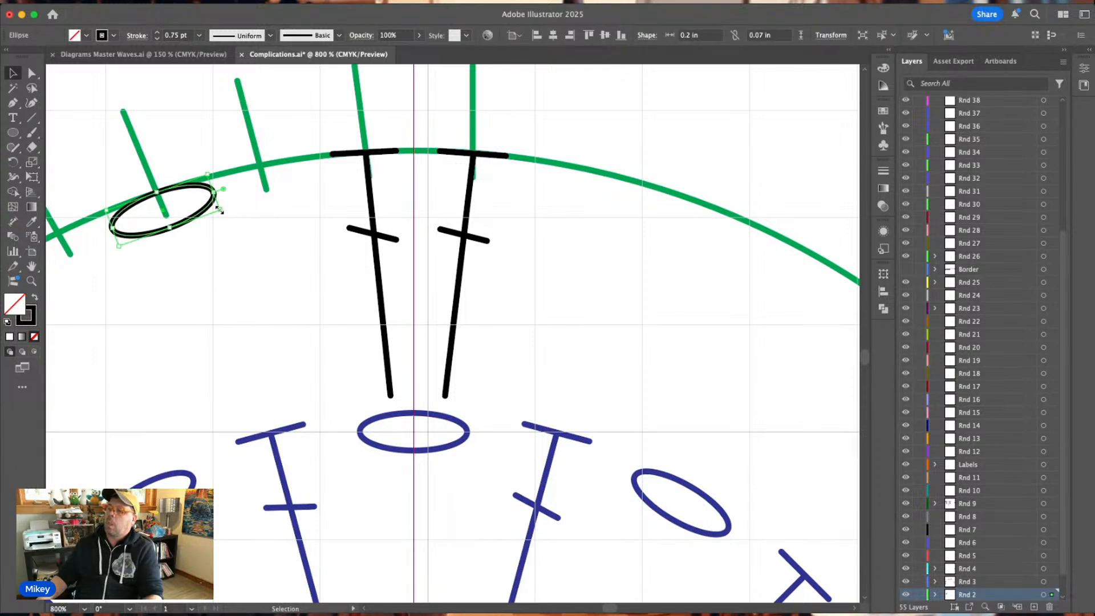
drag(214, 194, 212, 193)
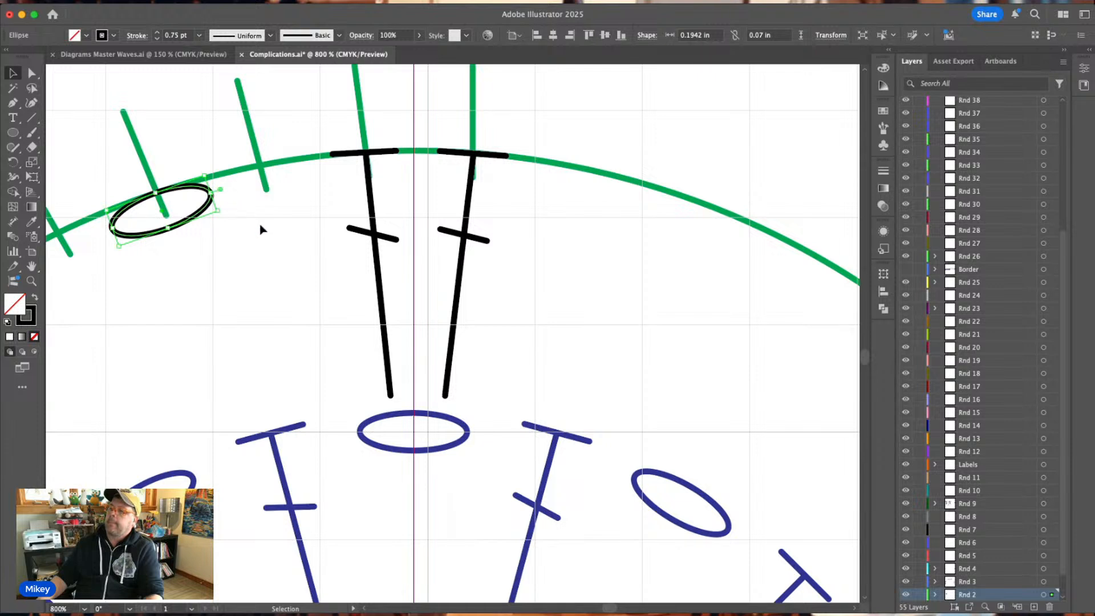
click(261, 229)
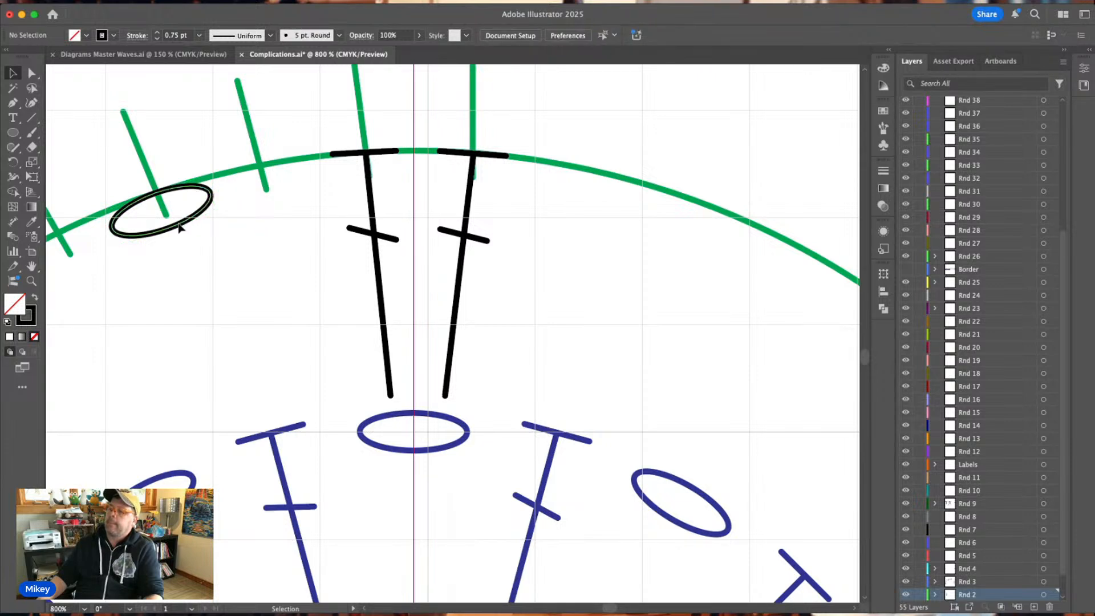
Place a flatter-tilted copy of the shortened chain oval at the next tick on the right, touching the original end to end.
click(179, 228)
drag(164, 215, 323, 216)
click(229, 228)
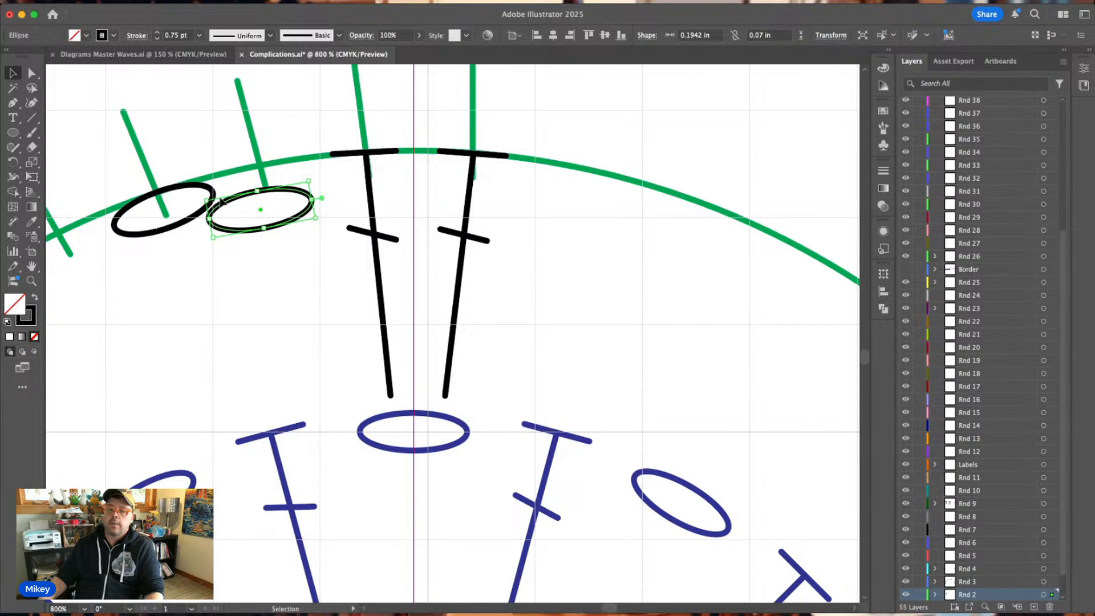
drag(261, 211, 266, 188)
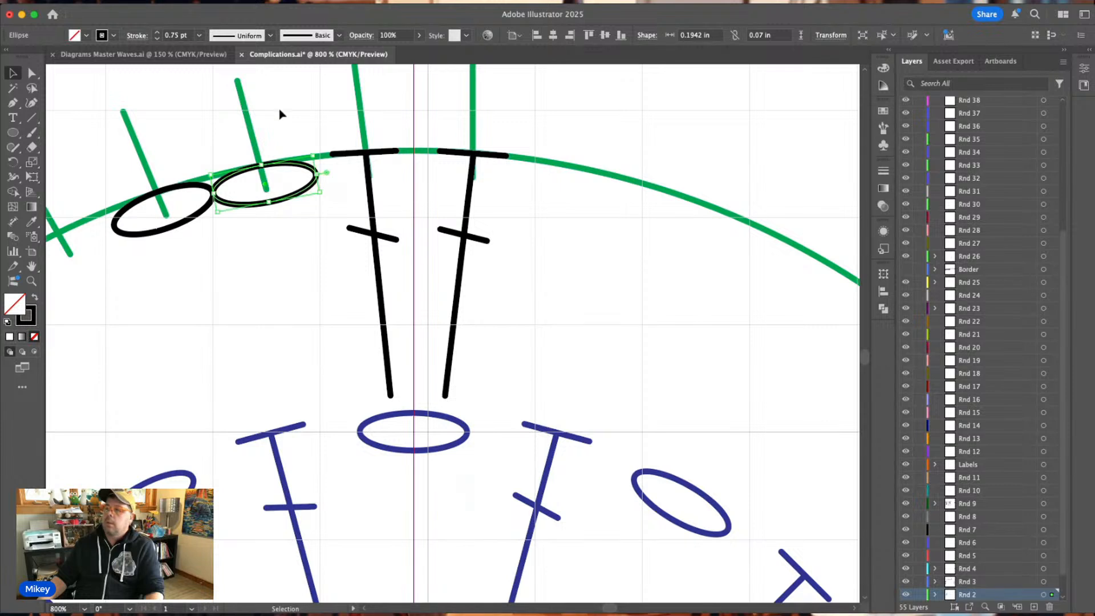
click(278, 94)
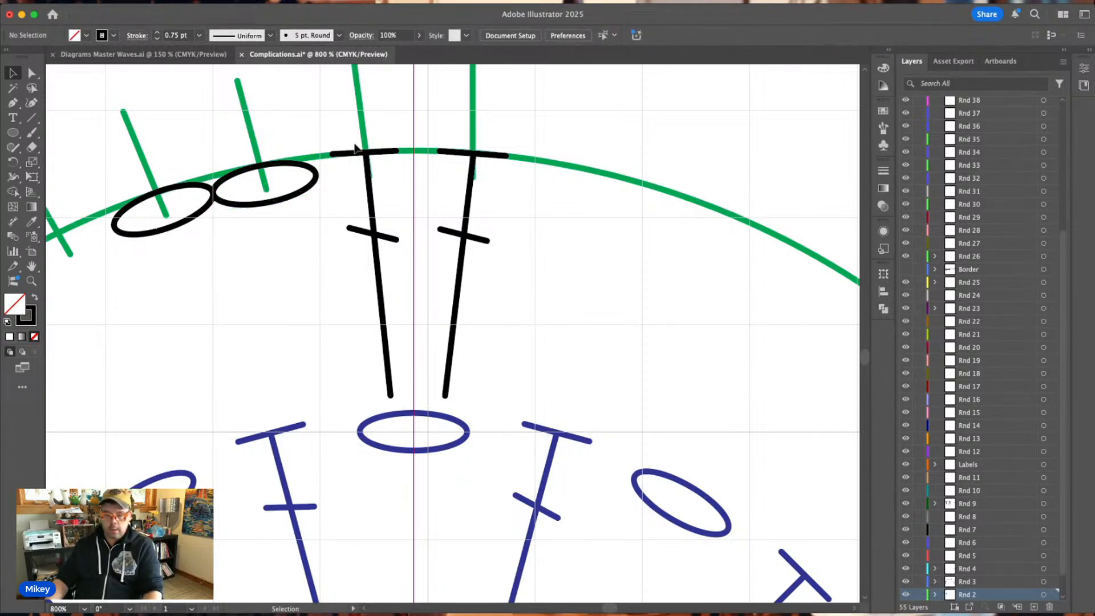
Move the two slanted black stitches and the two black chain ovals from the Rnd 2 layer to Rnd 3.
key(super+minus)
key(super+minus)
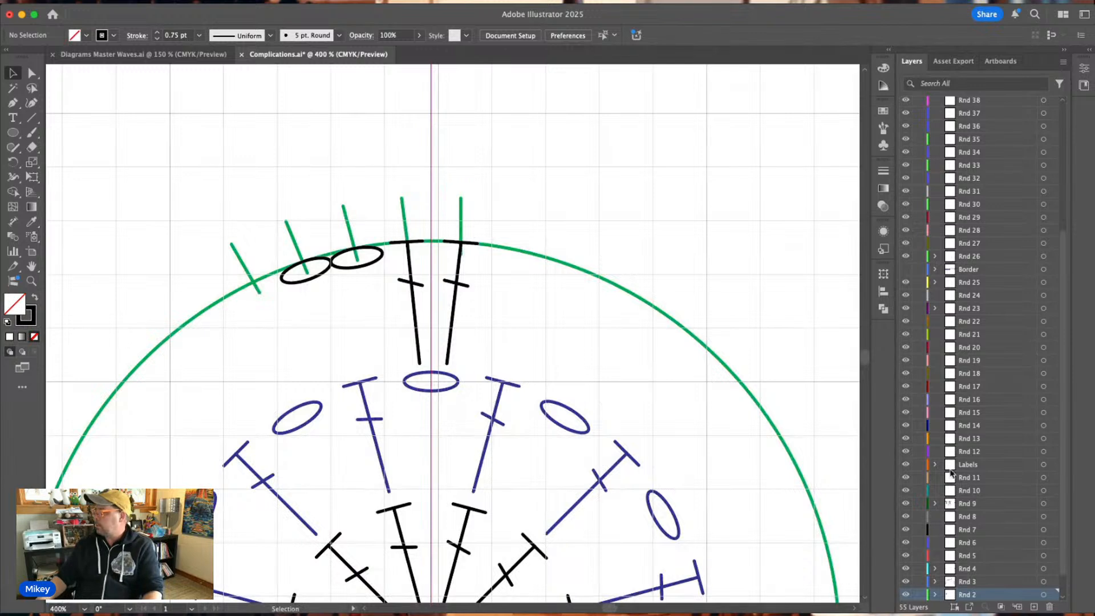
click(1018, 581)
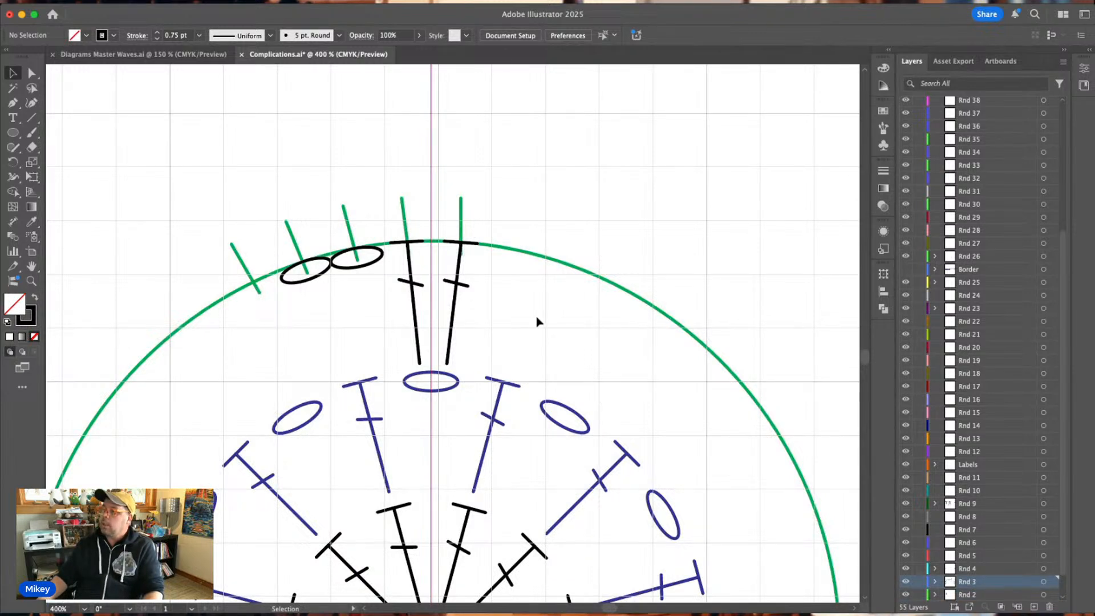
drag(532, 318, 316, 265)
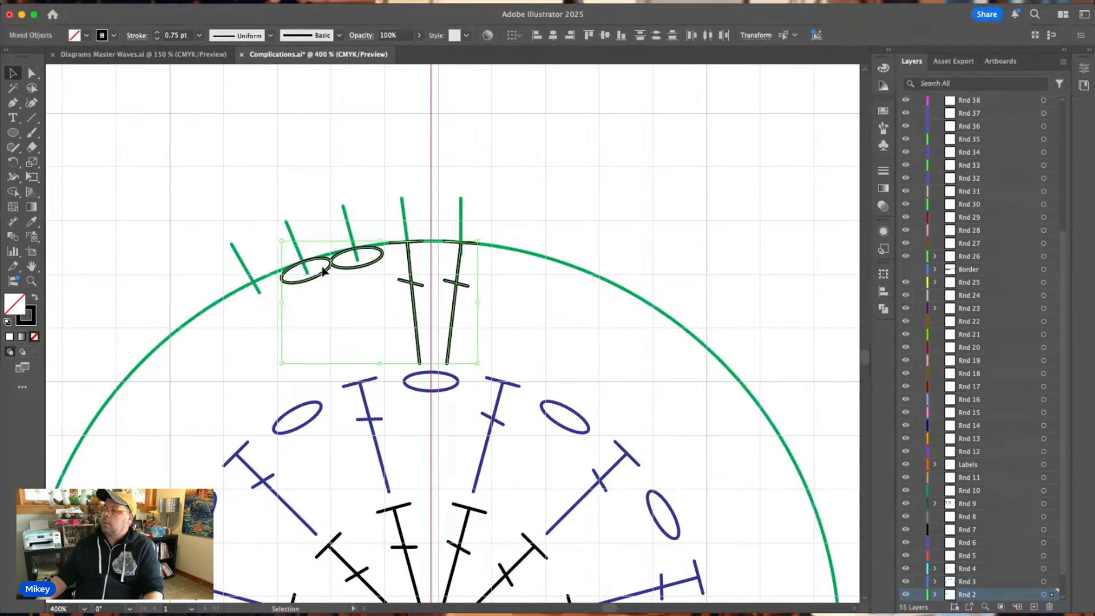
click(965, 582)
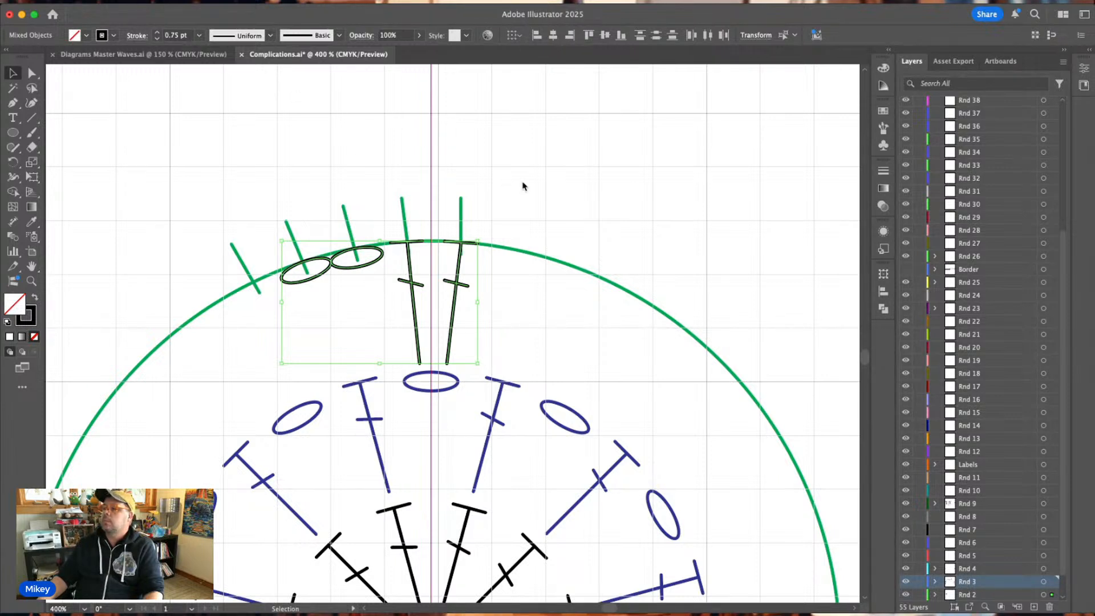
click(552, 170)
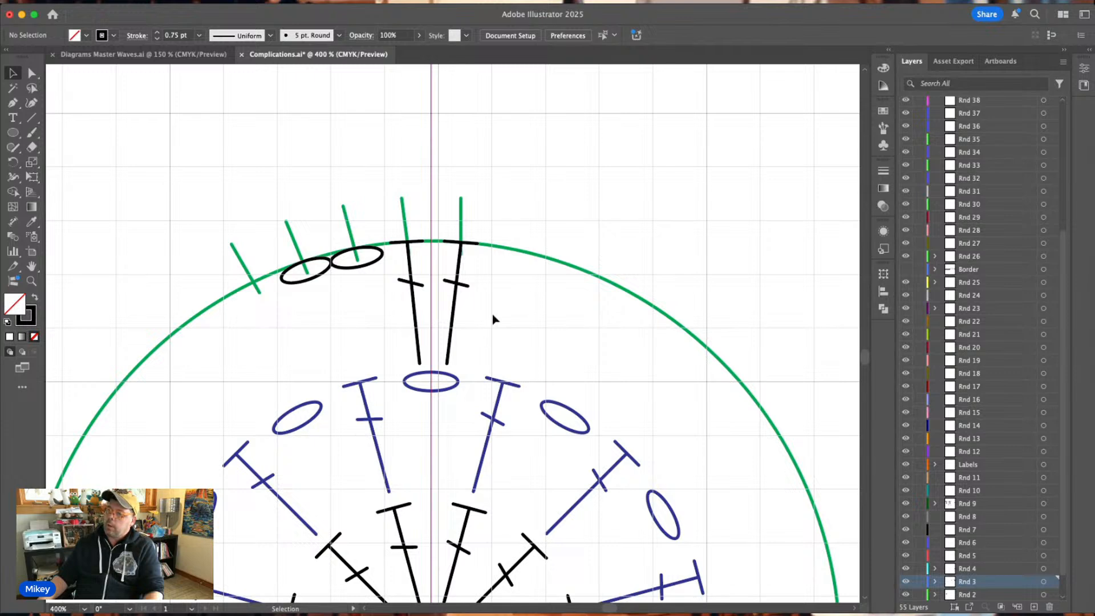
drag(492, 318, 317, 274)
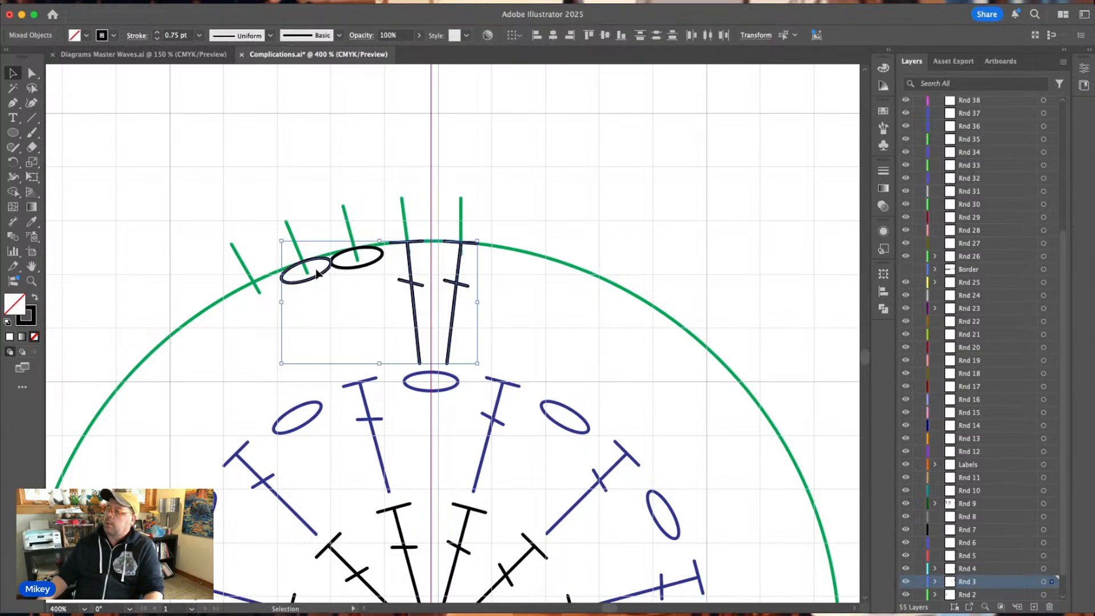
scroll(317, 274, down, 4)
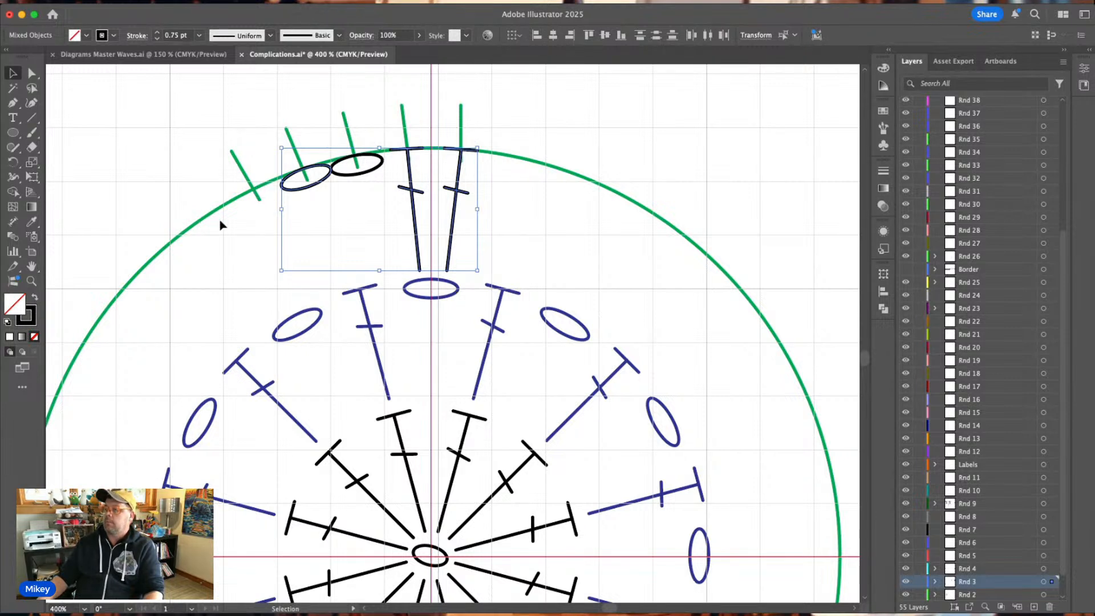
click(13, 164)
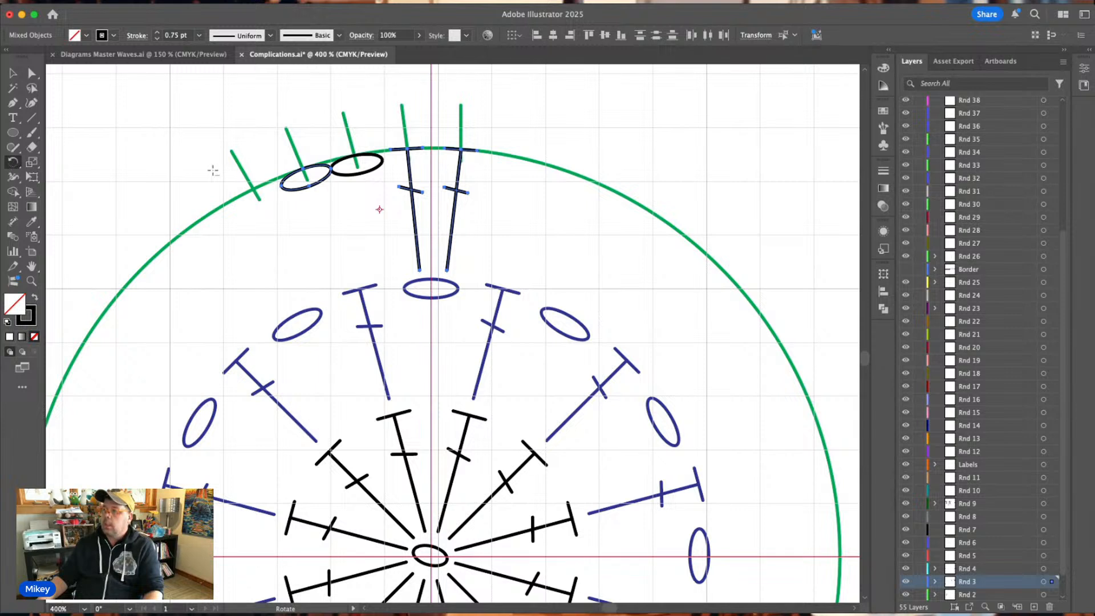
click(421, 396)
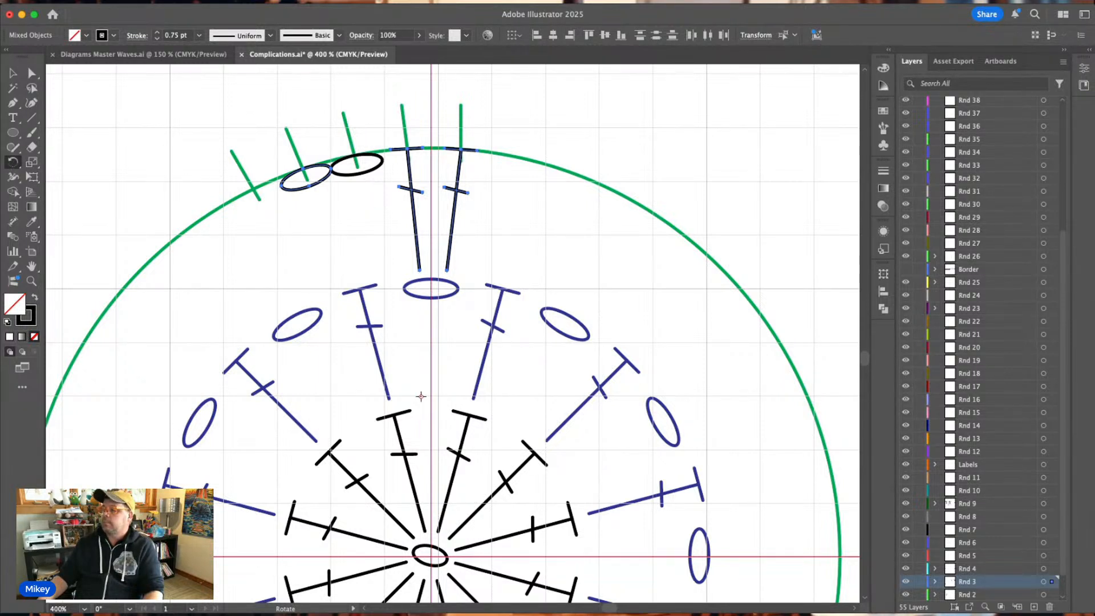
alt+click(431, 556)
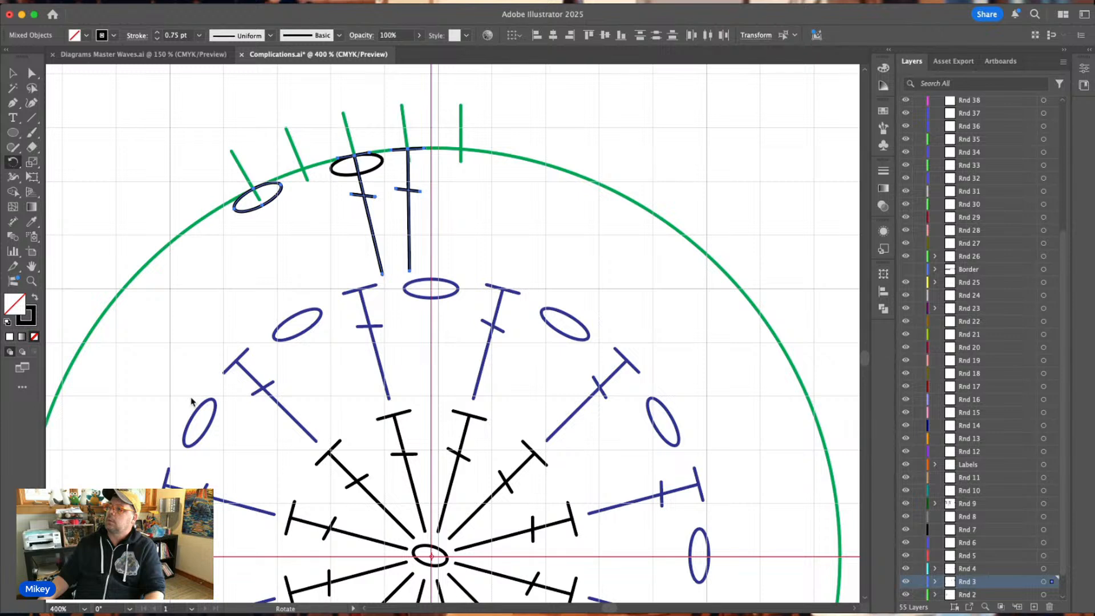
drag(359, 342, 386, 335)
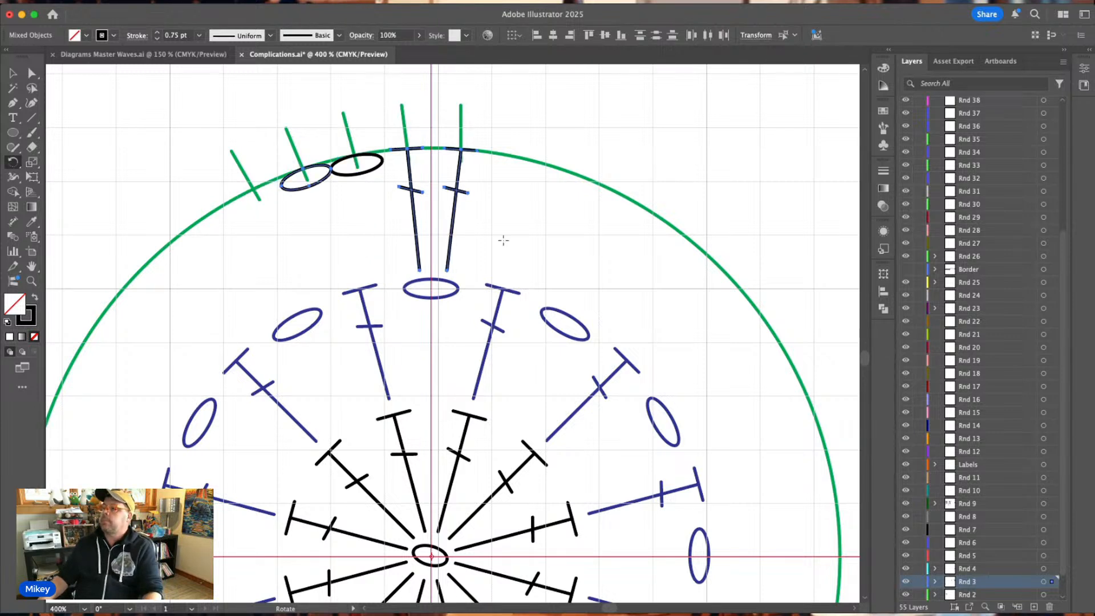
click(494, 231)
click(12, 72)
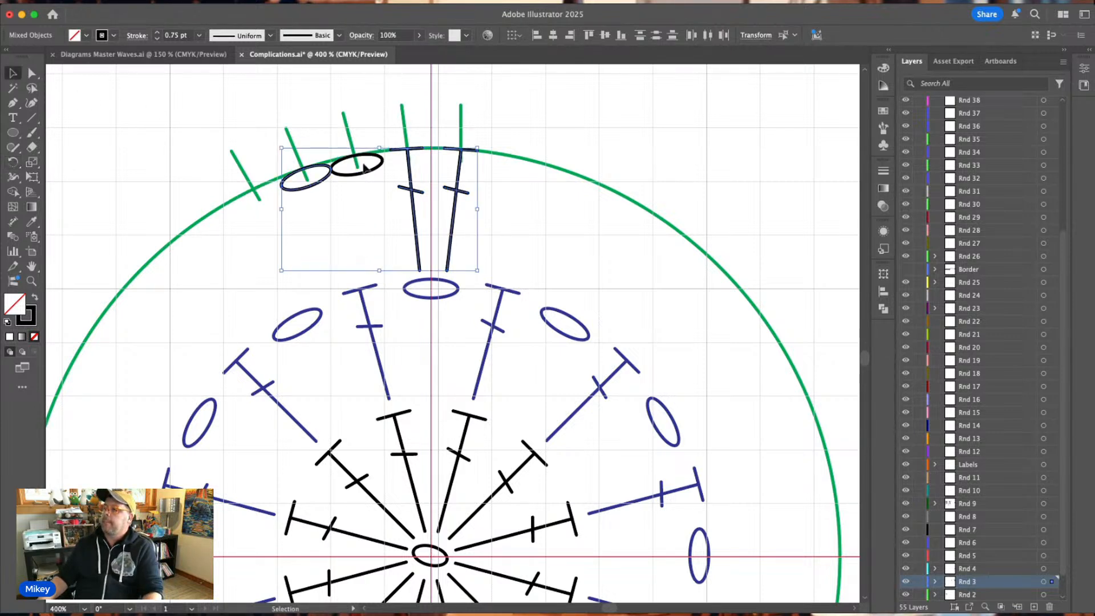
Rotate copies of the two stitches and two chains about the chart's centre, repeating until a set sits over every blue Rnd 2 chain.
click(523, 212)
drag(507, 214, 325, 174)
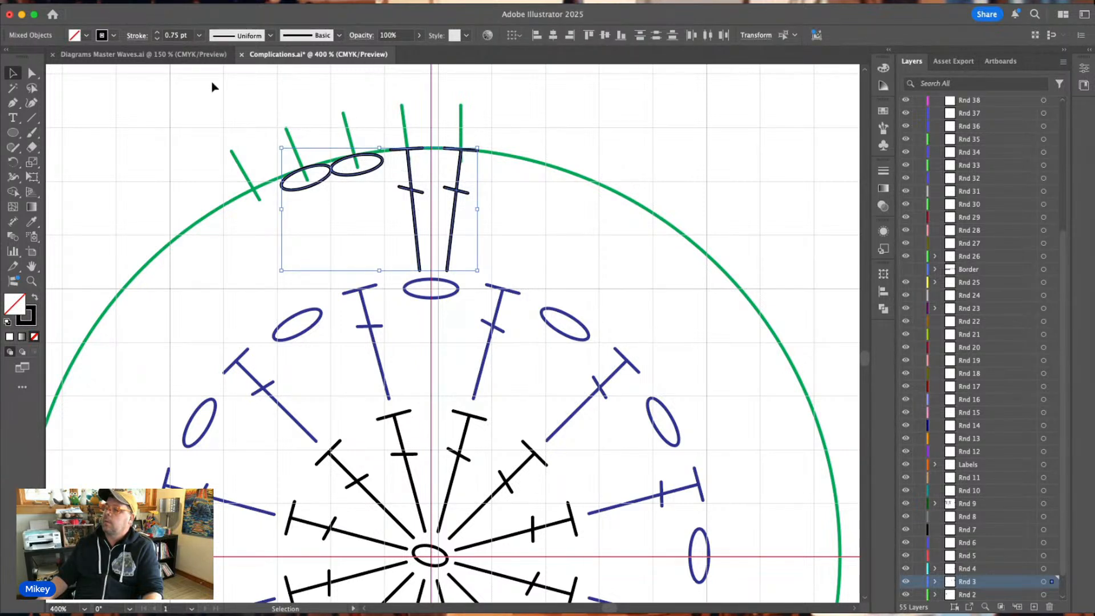
click(13, 165)
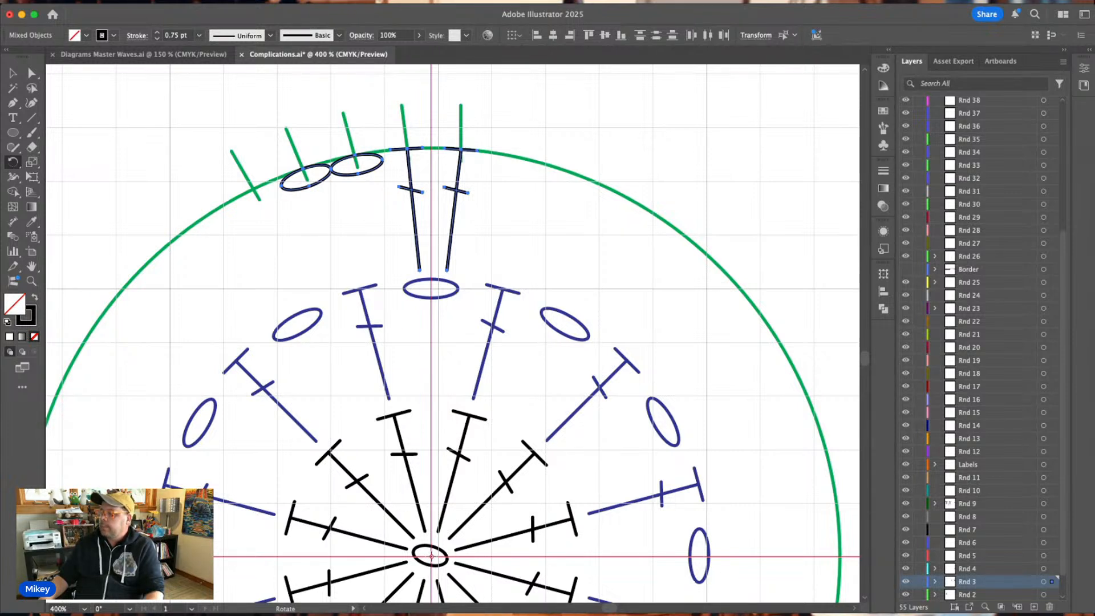
key(Return)
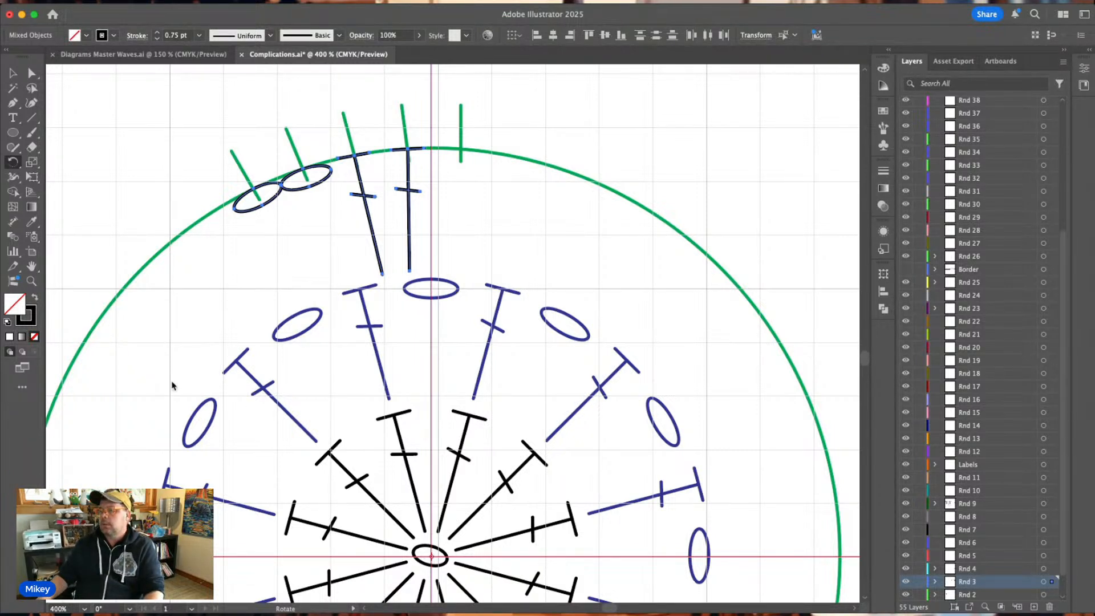
key(super+d)
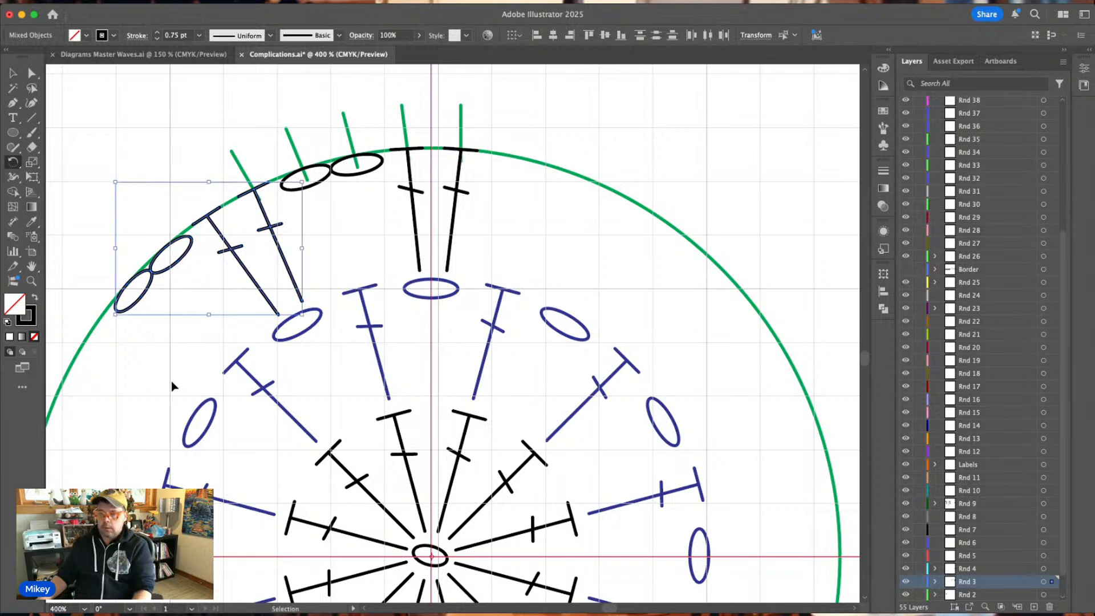
key(super+d)
key(super+d)
key(super+d)
key(super+d)
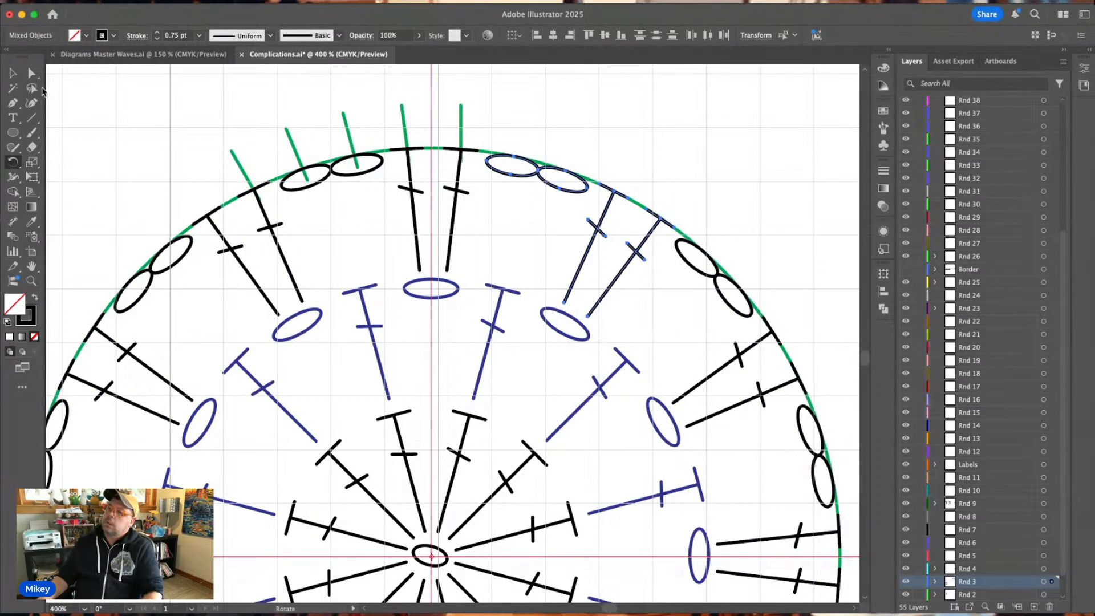
click(14, 73)
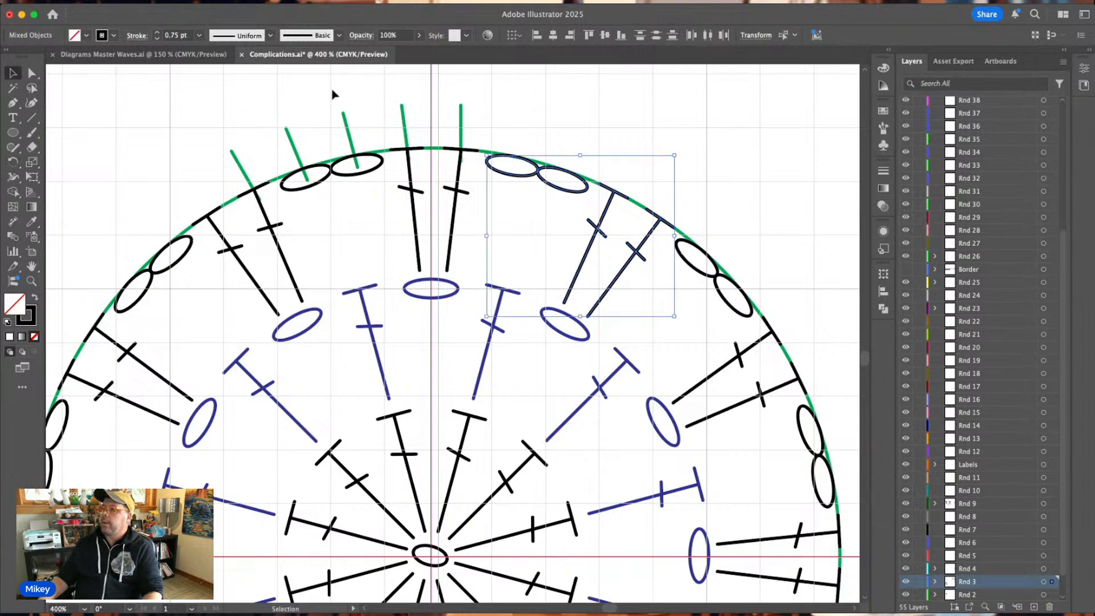
Copy the blue single crochet cross from Diagrams Master Waves.ai and paste it into Complications.ai on the Rnd 4 layer.
click(533, 96)
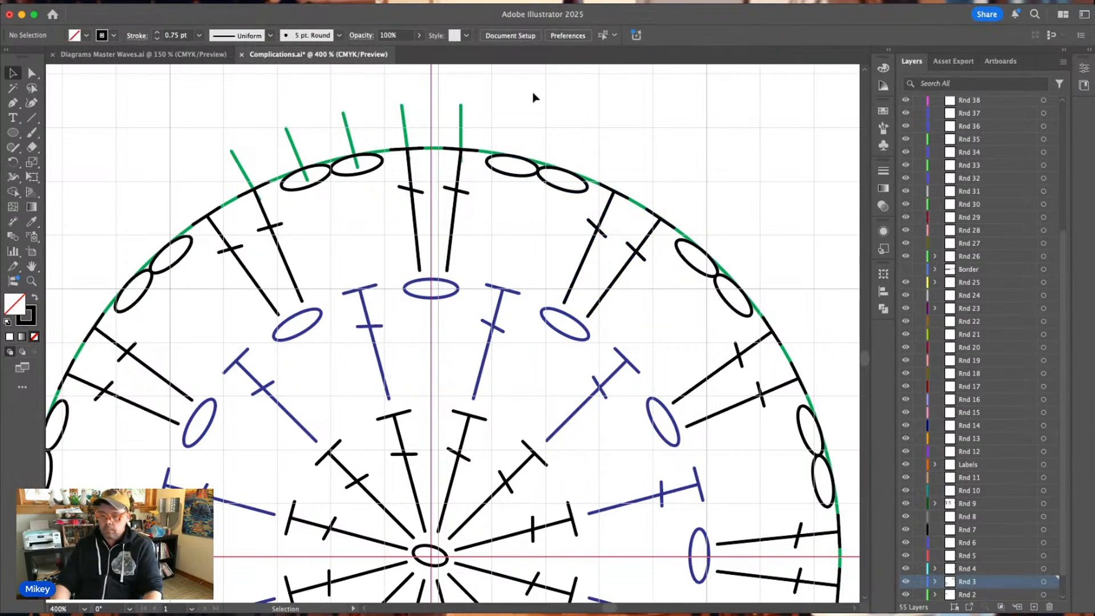
key(super+minus)
key(super+minus)
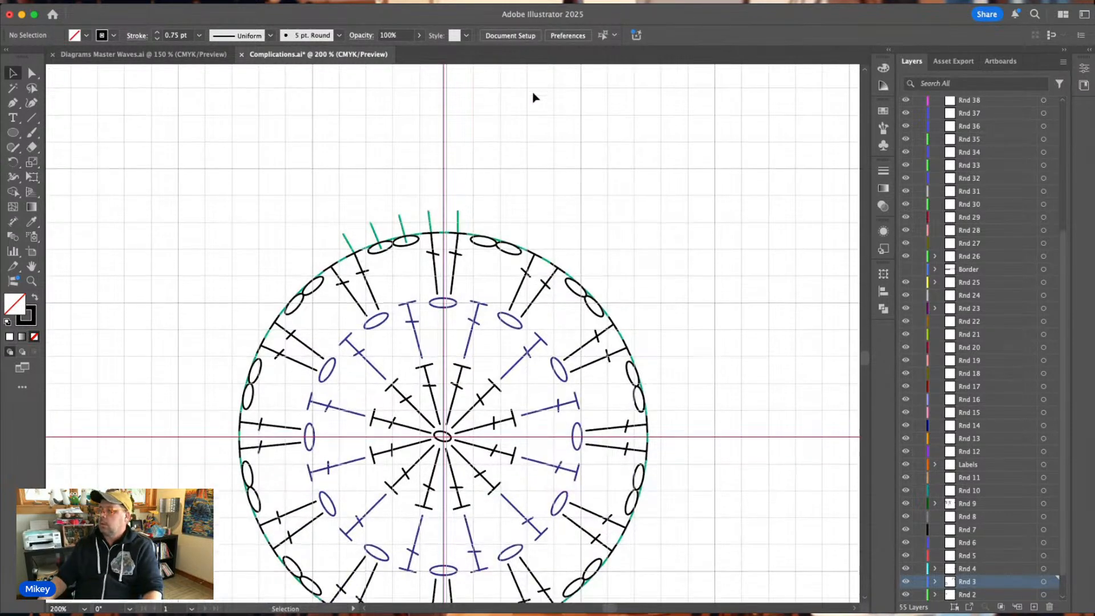
scroll(534, 97, down, 3)
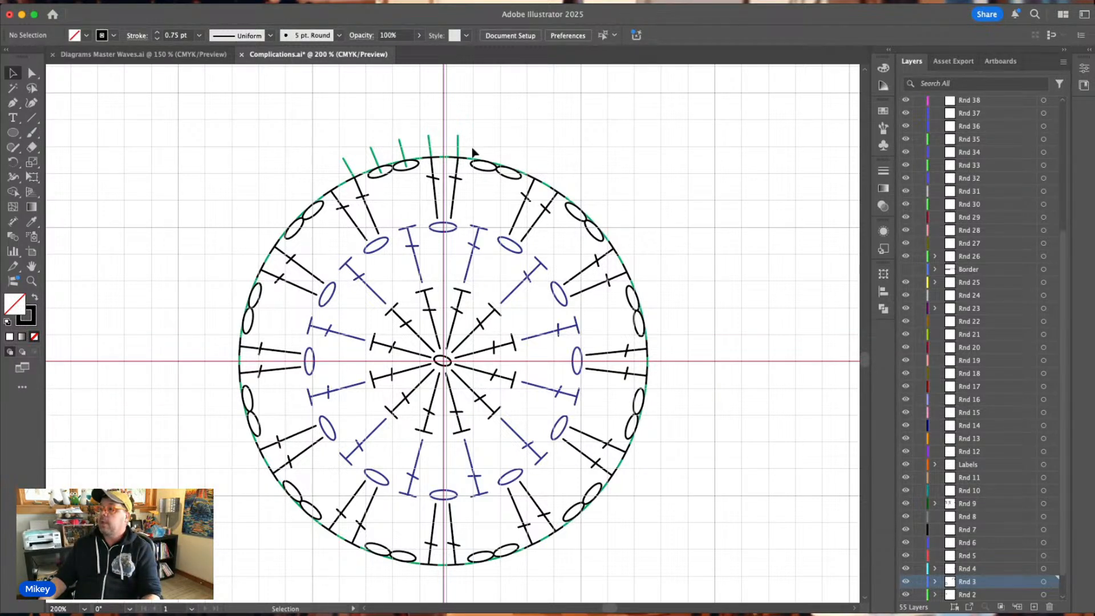
click(141, 54)
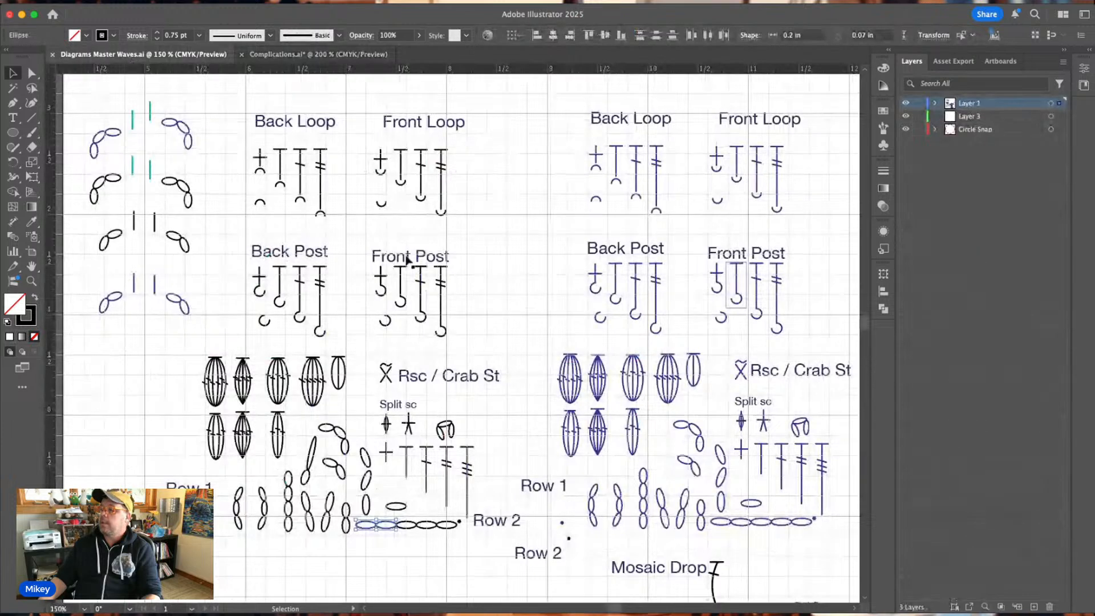
click(740, 451)
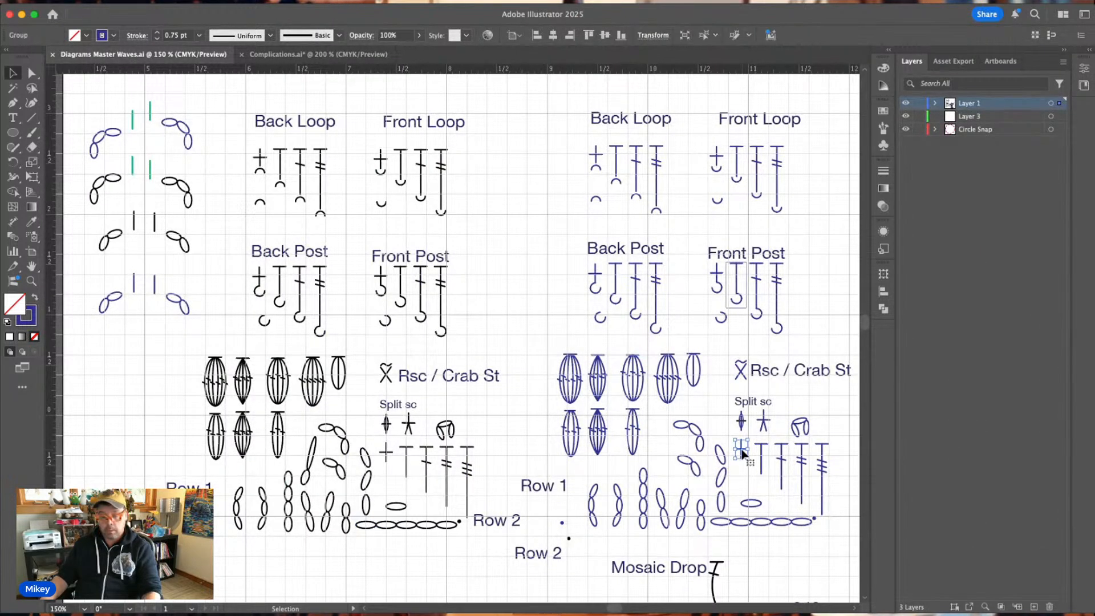
click(288, 54)
click(968, 582)
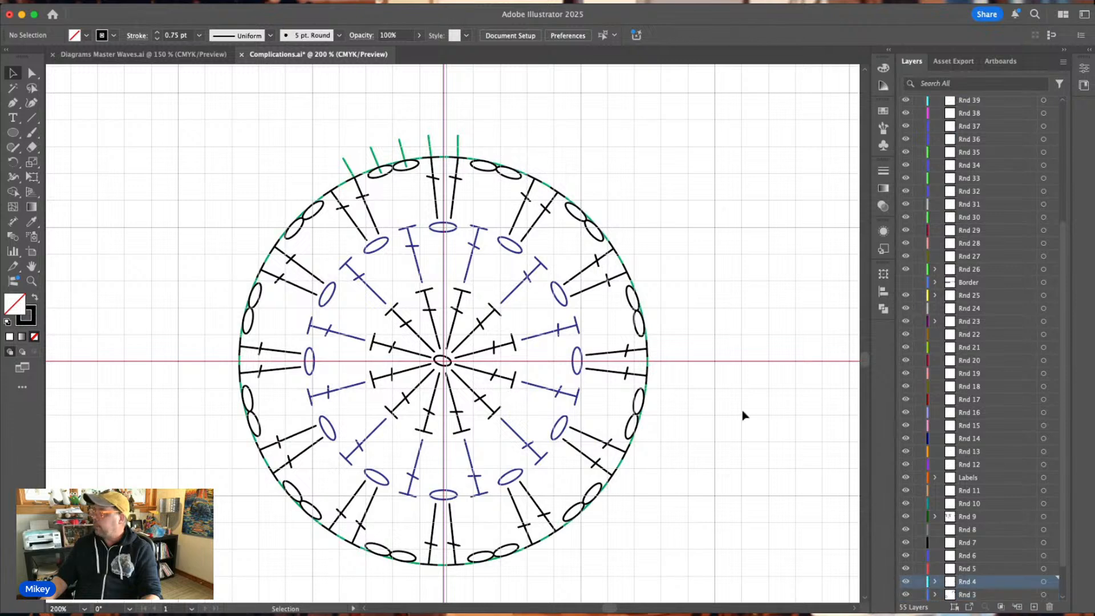
key(ctrl+v)
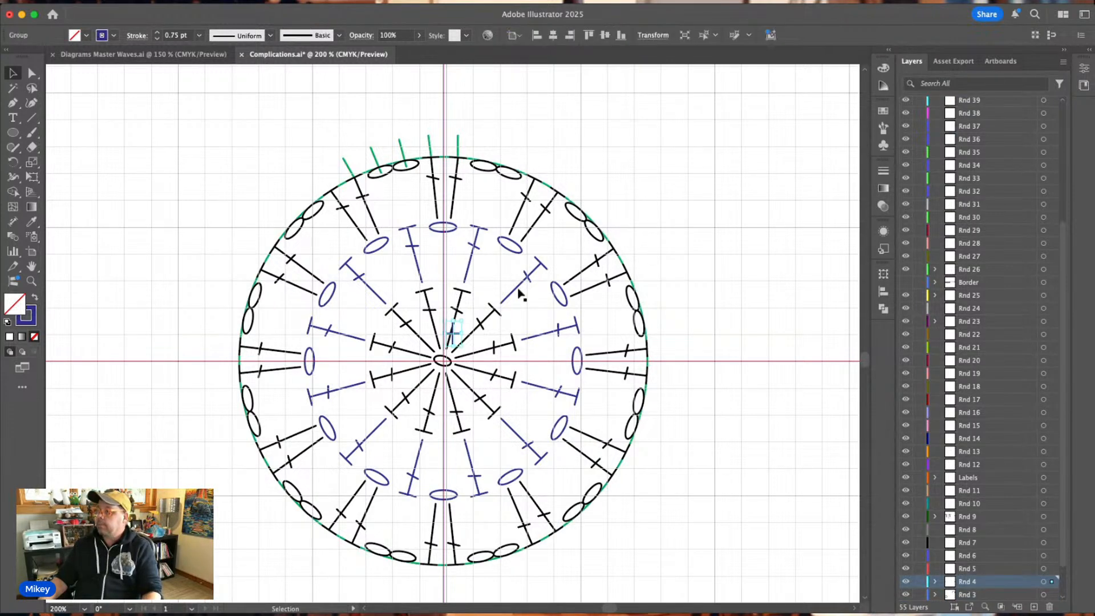
Place the blue cross over the green tick above the top right-hand Rnd 3 stitch and tilt it slightly clockwise to follow that stitch.
drag(451, 346, 457, 142)
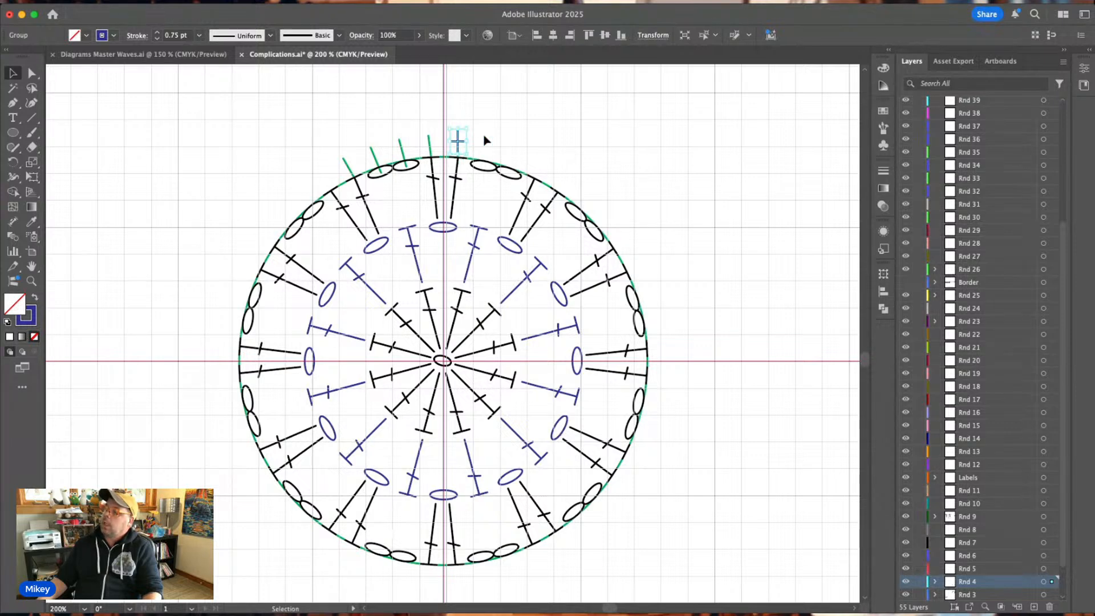
key(super+equal)
key(super+equal)
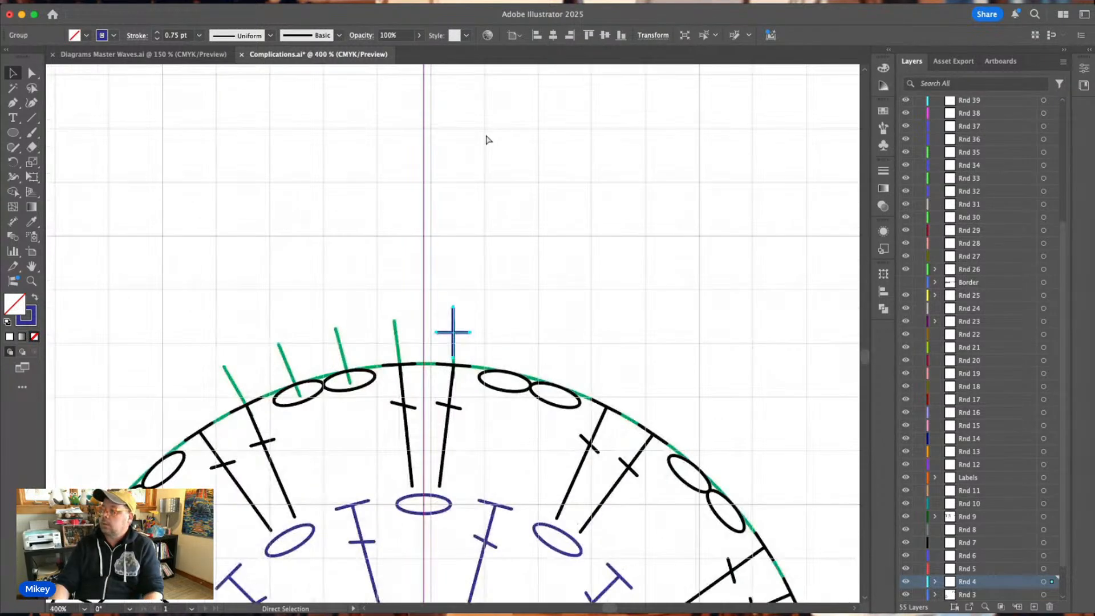
key(v)
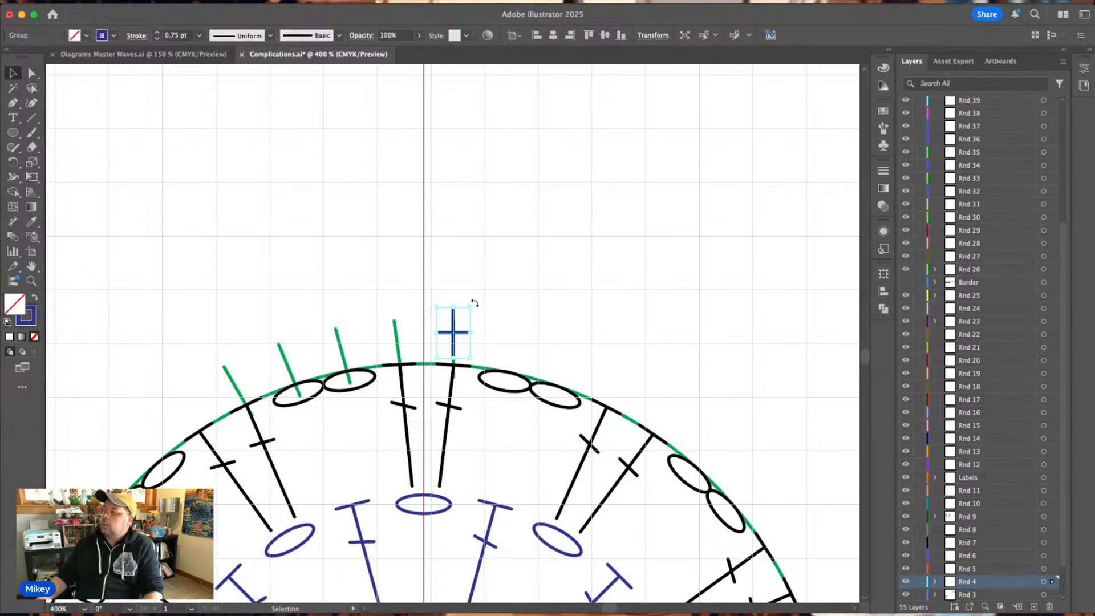
drag(473, 303, 477, 306)
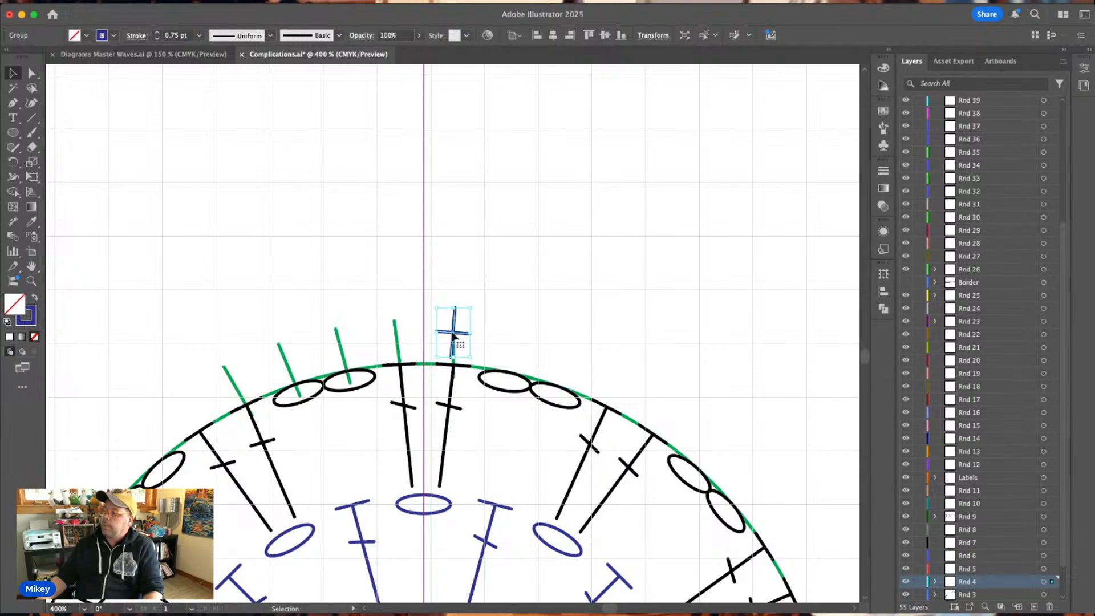
shift+click(459, 346)
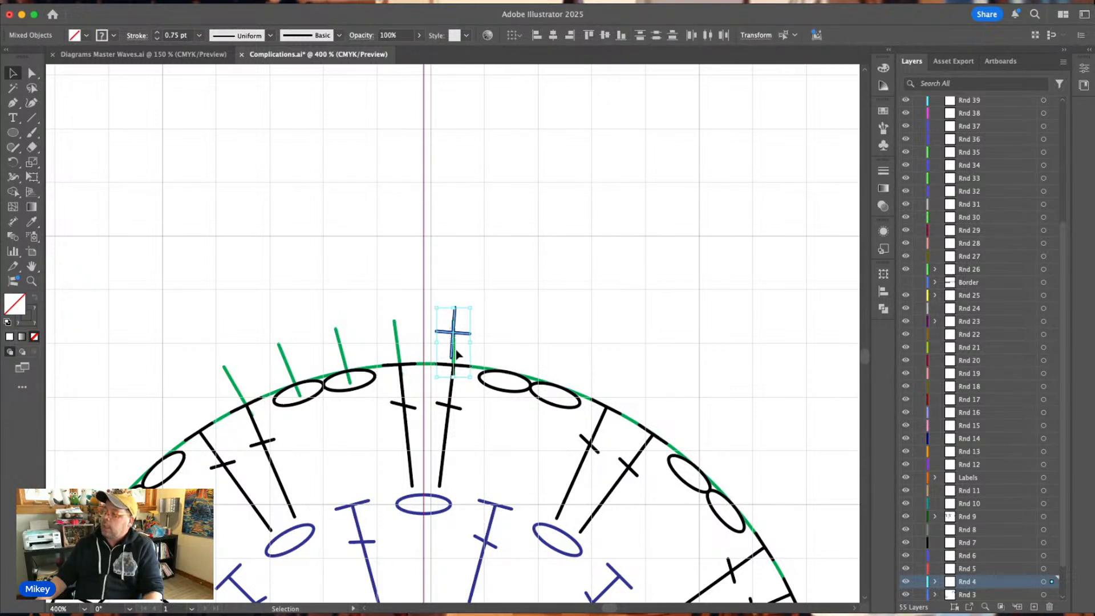
click(479, 320)
Move the upright green tick clear of the blue cross and position the cross just above the end of the Rnd 3 stitch.
drag(452, 336, 518, 298)
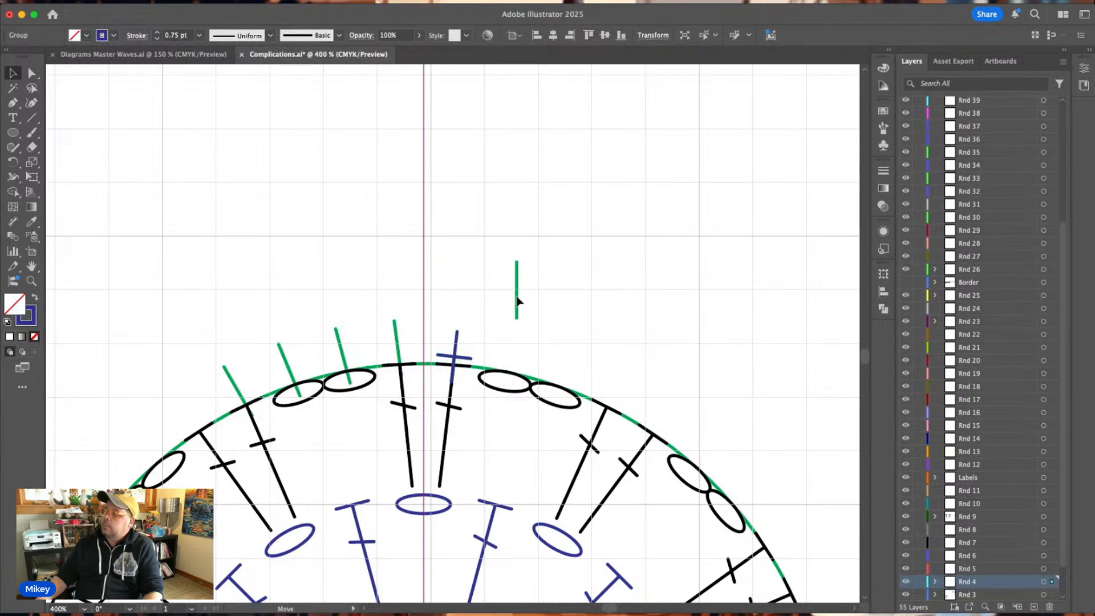
drag(456, 362, 479, 302)
click(479, 303)
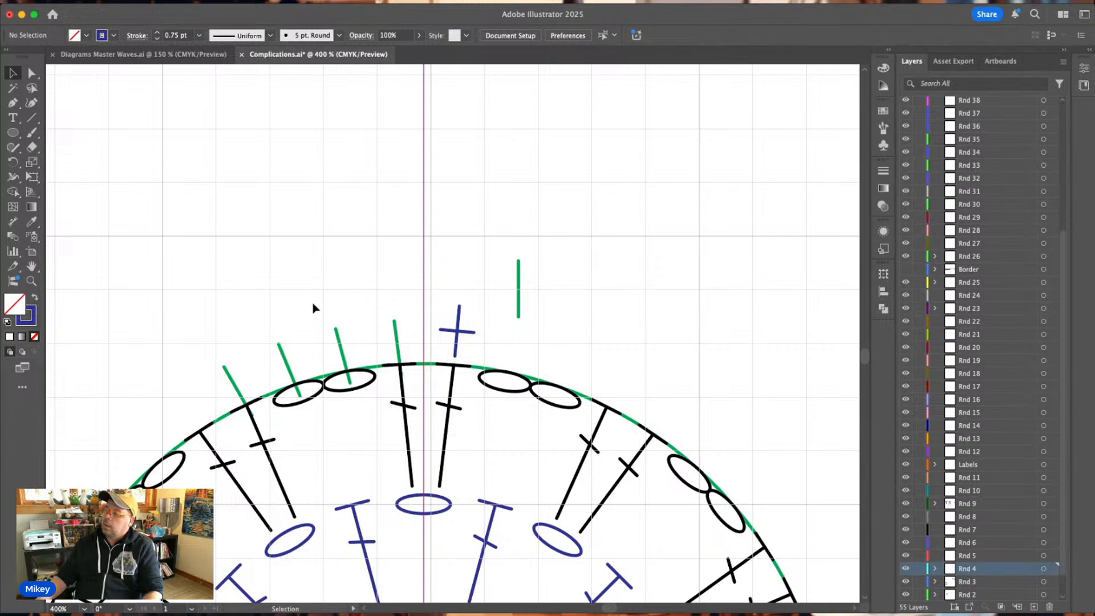
Delete the two green ticks nearest the vertical guide, and set the loose tick on top of the blue cross, tilted to match.
drag(312, 302, 407, 340)
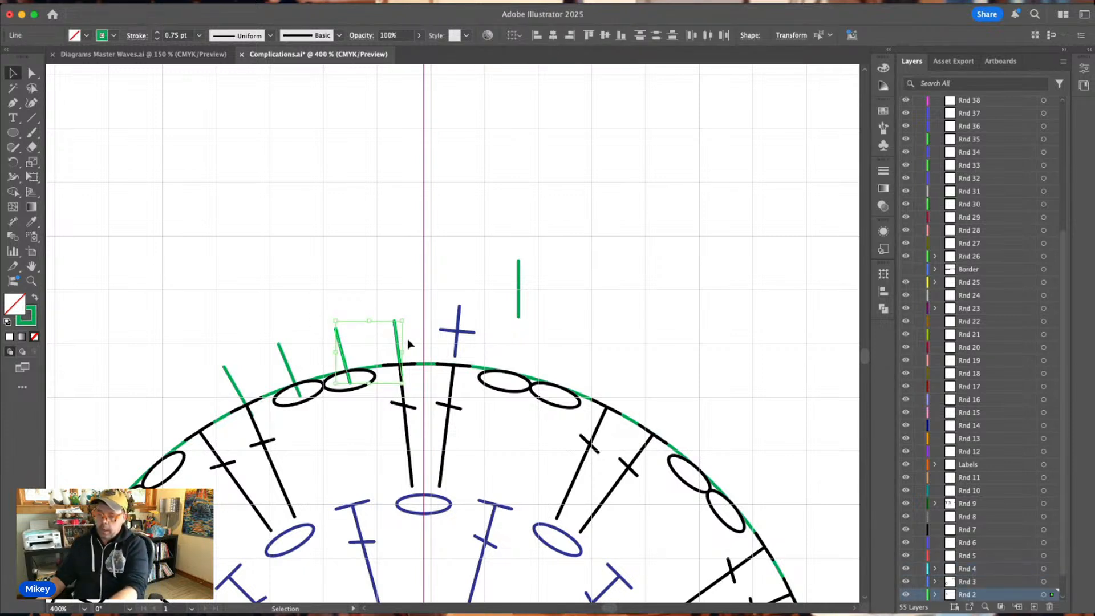
key(Delete)
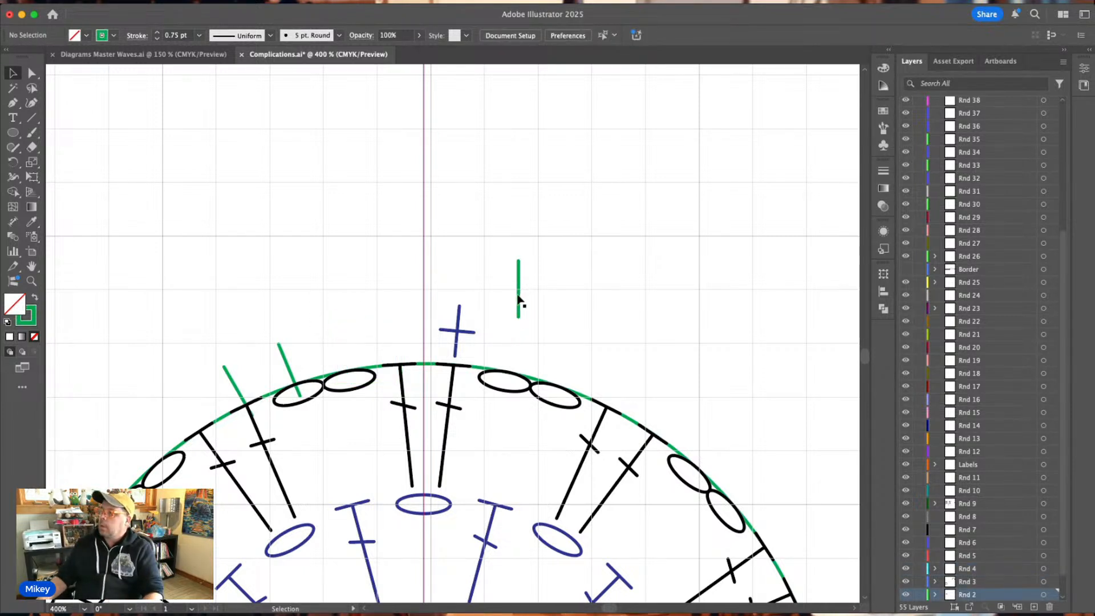
drag(516, 296, 453, 351)
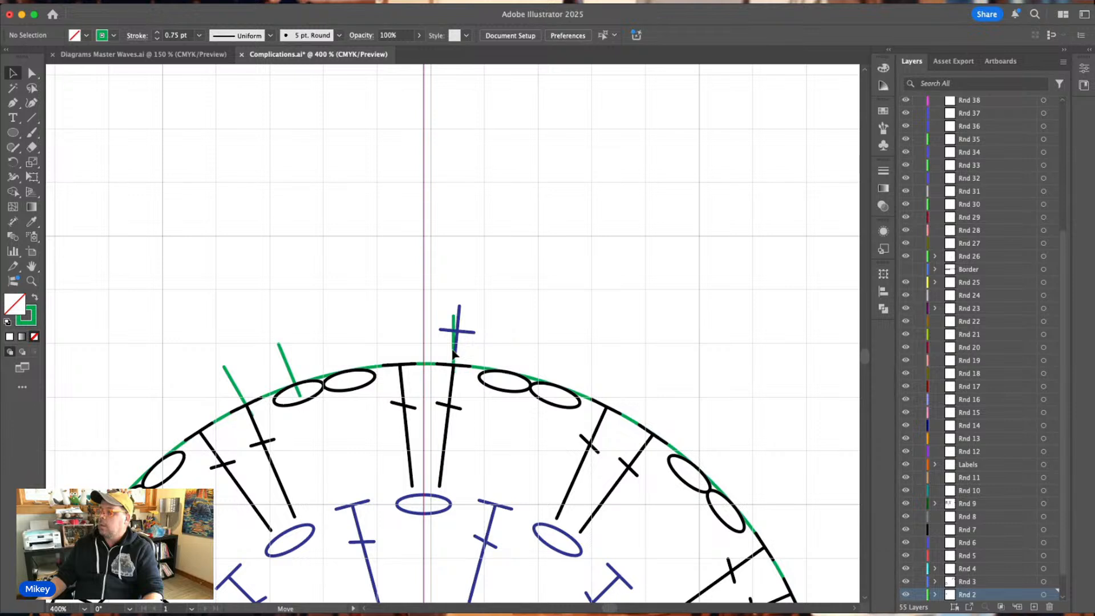
drag(455, 312, 463, 287)
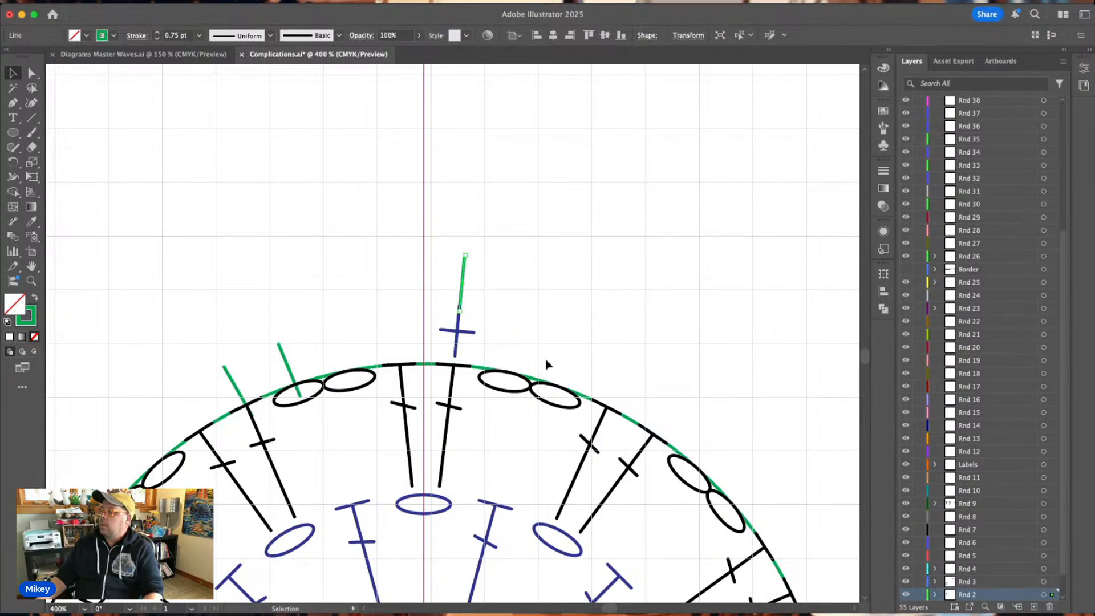
Enlarge the green guide circle about its centre until it passes through the top of the blue cross.
click(585, 399)
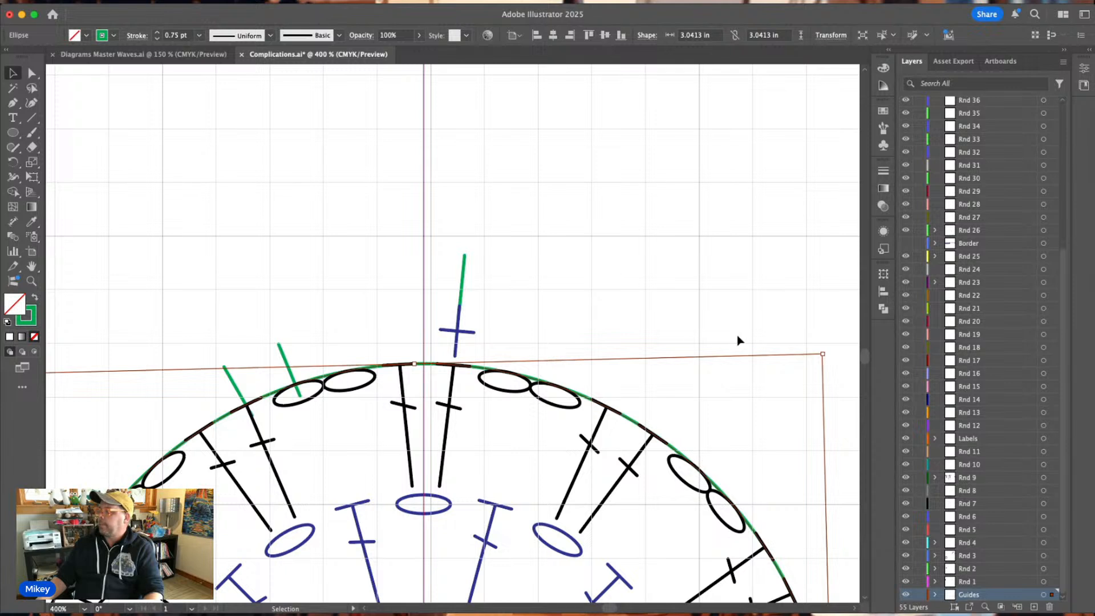
scroll(725, 358, right, 3)
drag(734, 354, 790, 255)
click(542, 251)
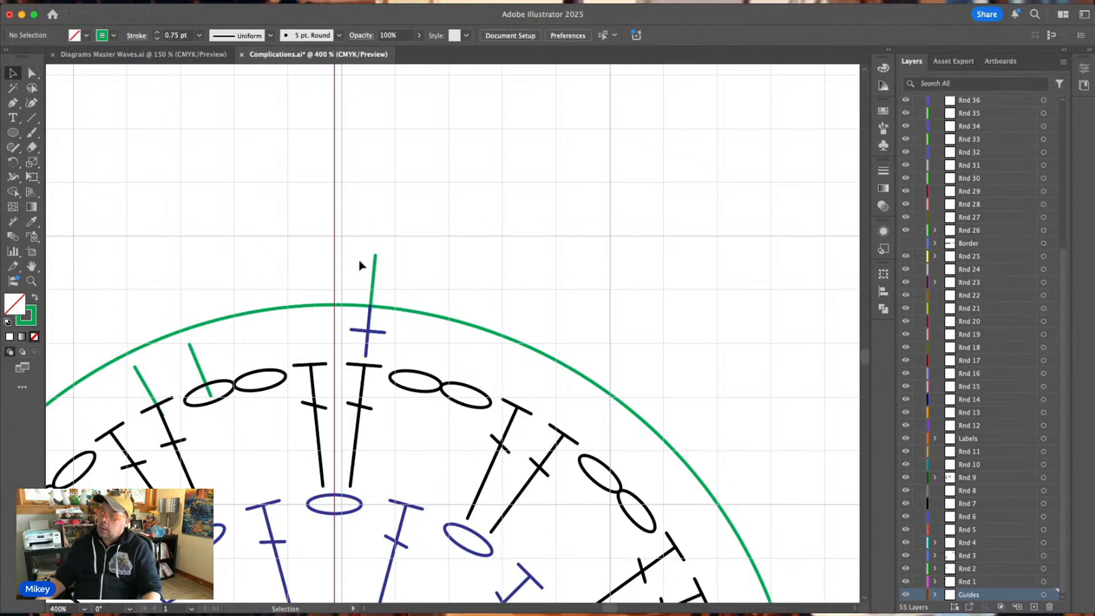
Delete the two remaining old green ticks inside the enlarged guide circle.
key(super+minus)
key(super+minus)
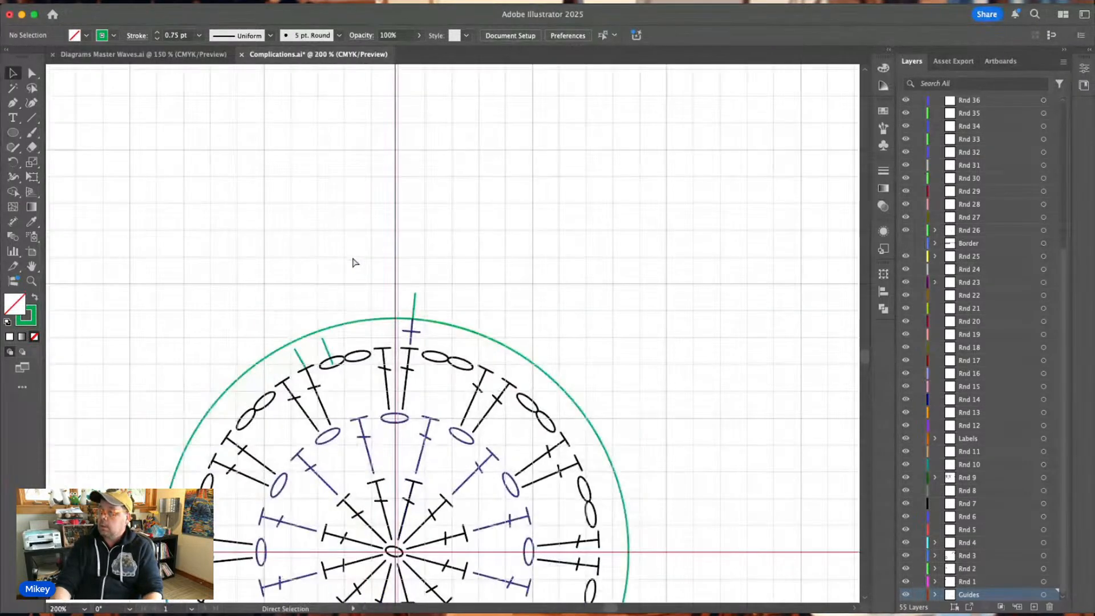
scroll(348, 268, down, 3)
click(320, 256)
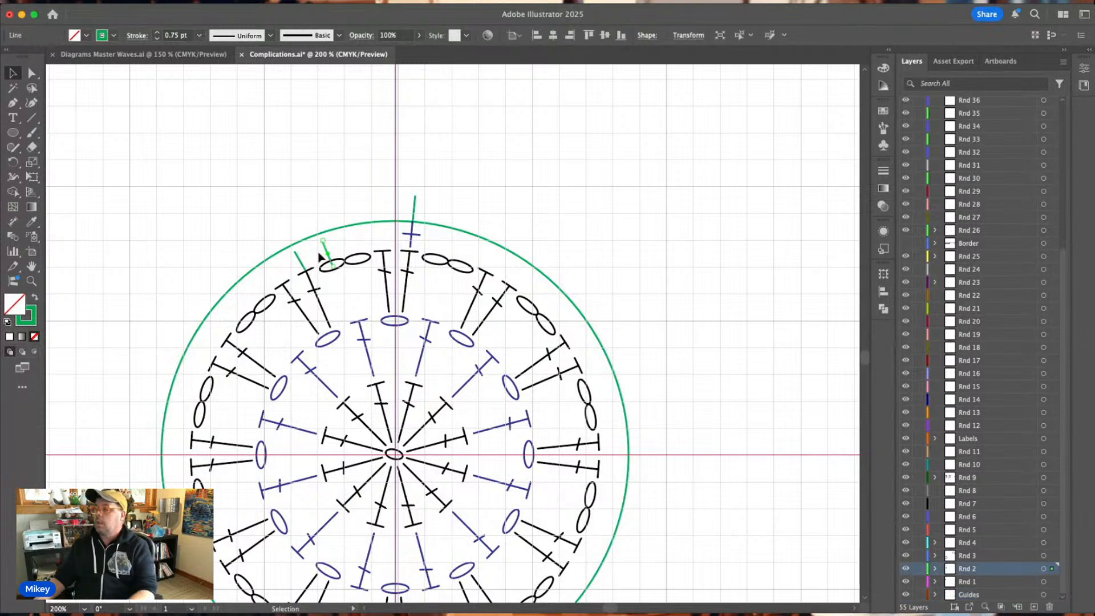
key(Delete)
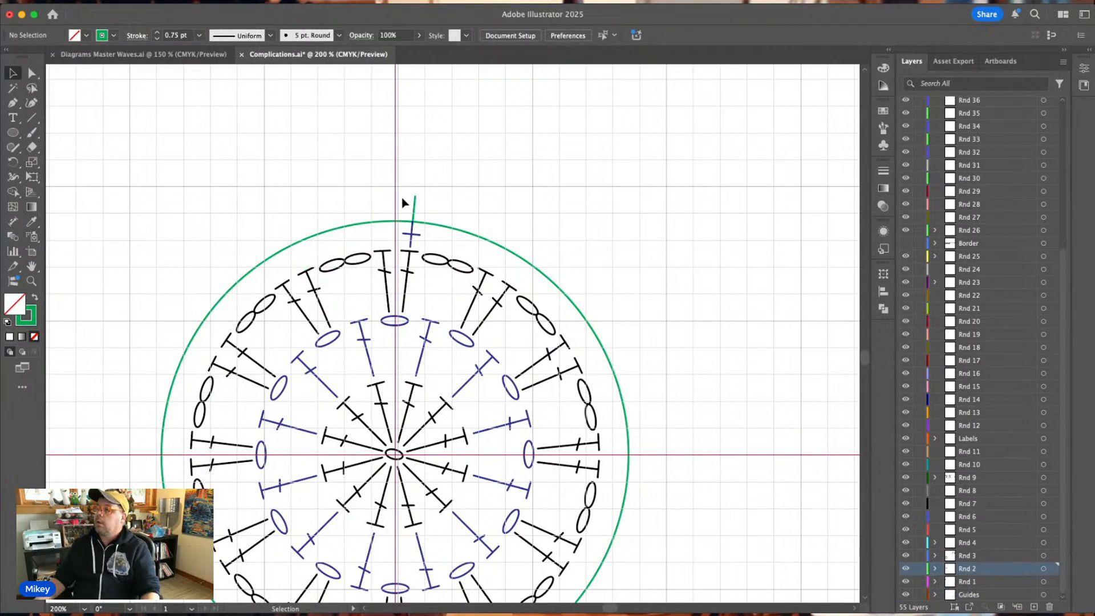
Rotate a copy of the green tick counterclockwise about the chart's centre and repeat it until six evenly spaced copies line the guide circle.
click(410, 215)
key(r)
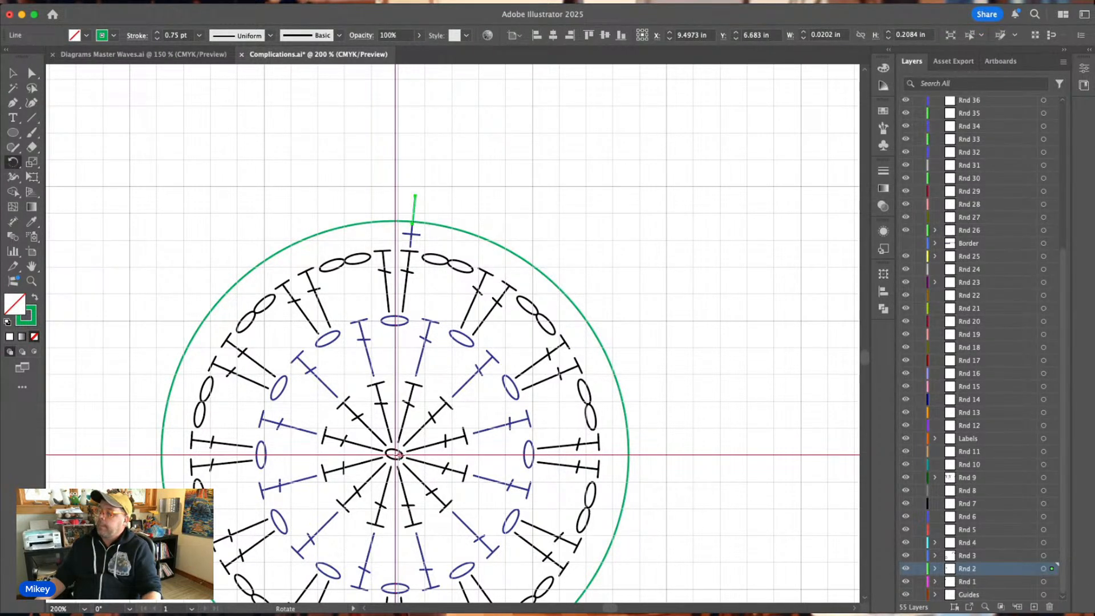
alt+click(395, 454)
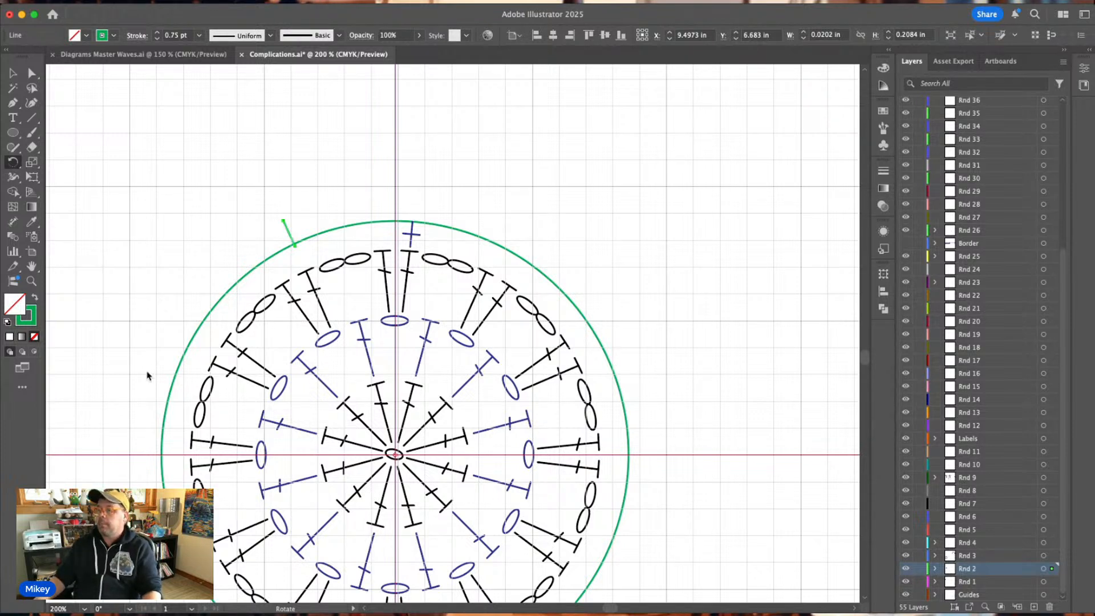
click(165, 391)
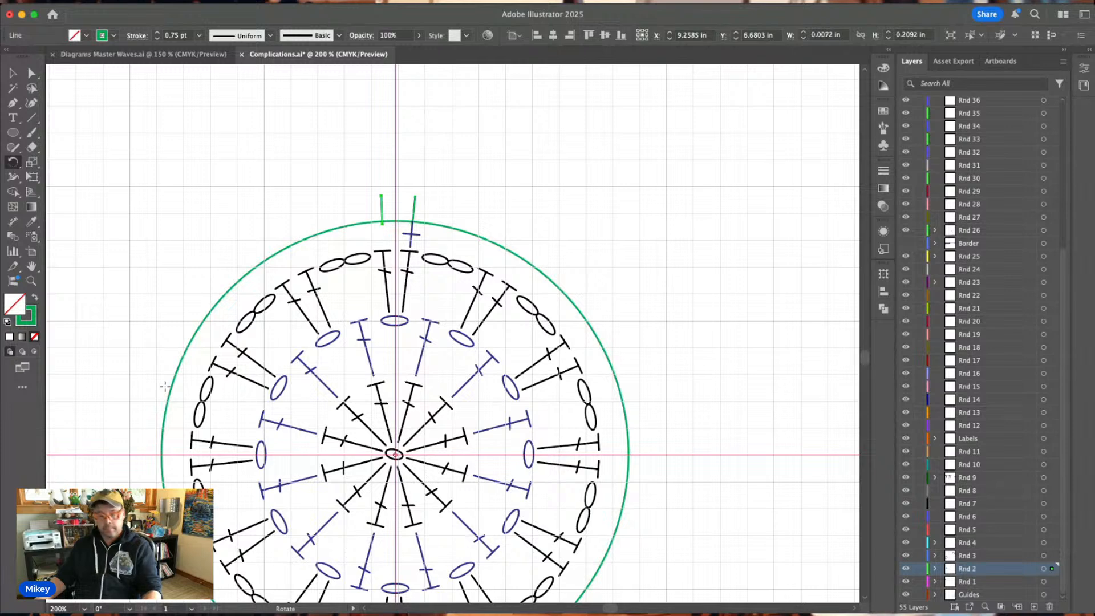
key(super+d)
key(super+d)
key(super+d)
key(super+d)
key(super+d)
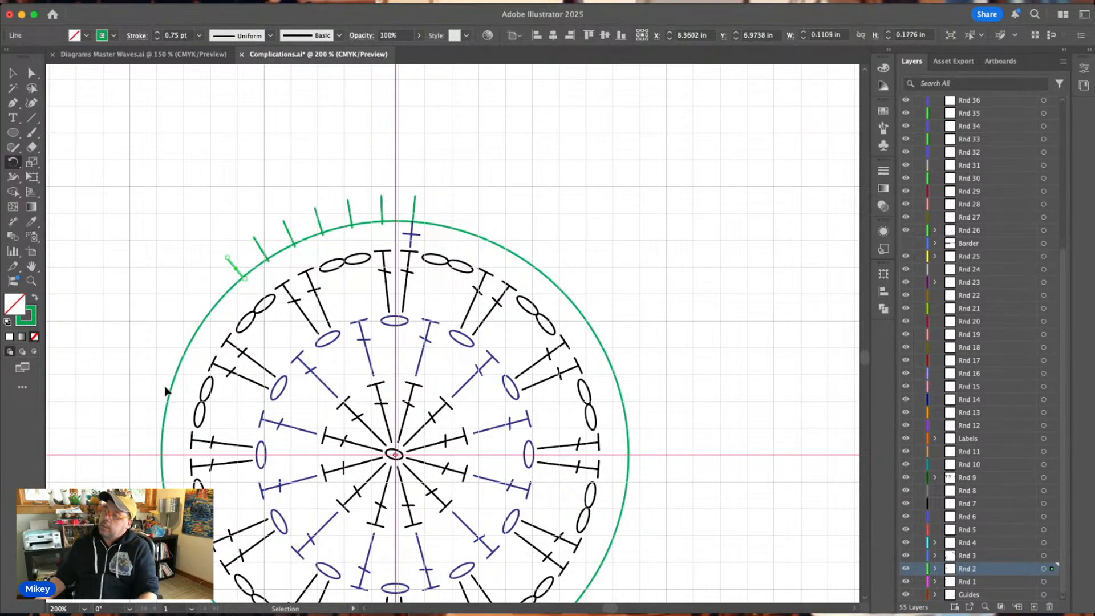
click(13, 73)
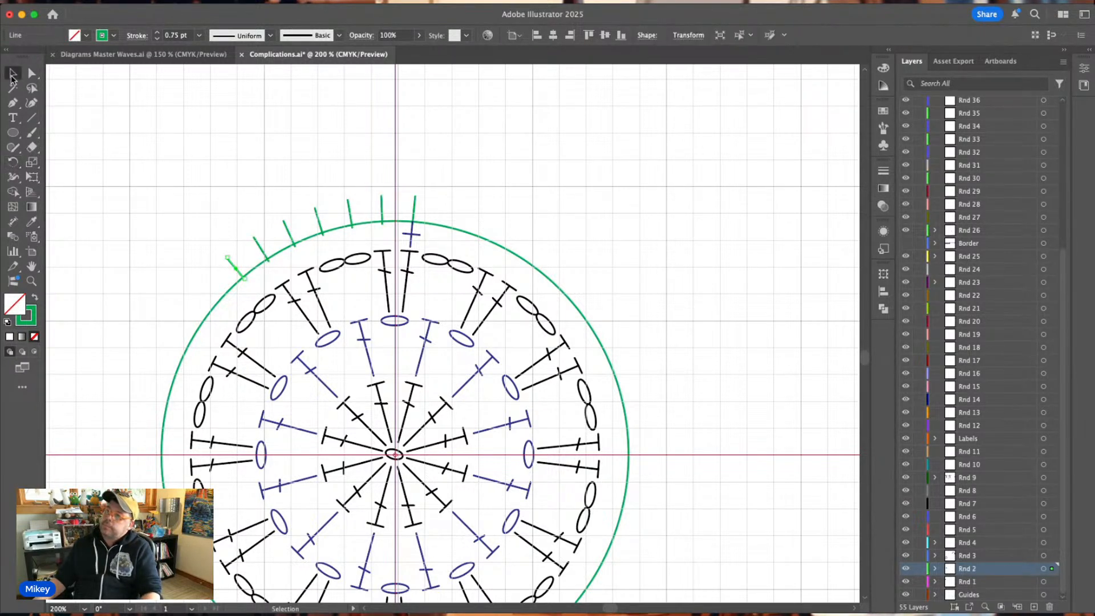
click(541, 190)
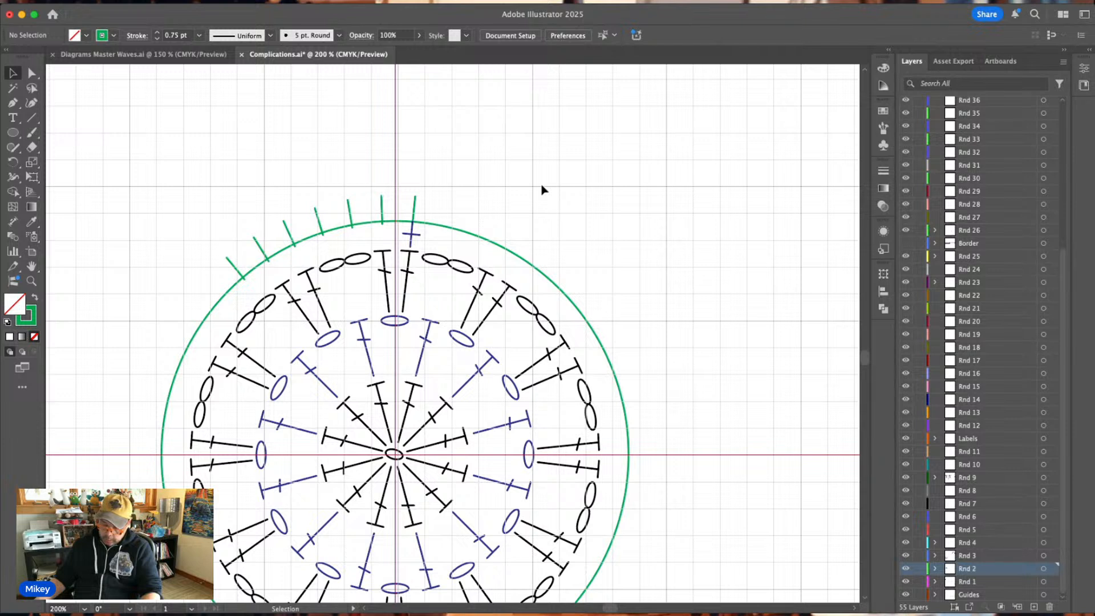
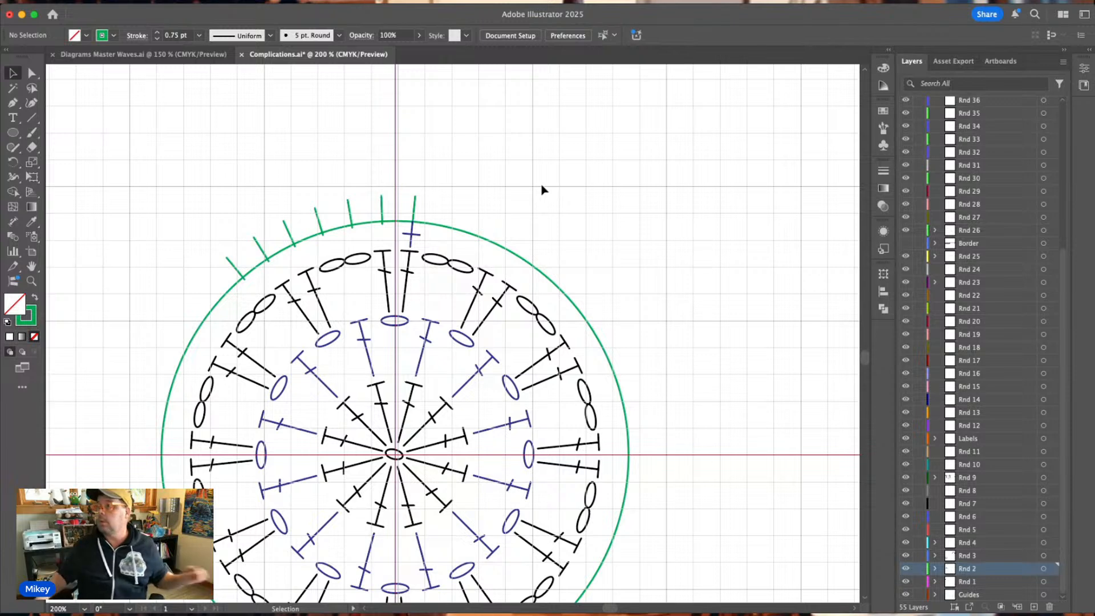
Copy the blue Front Post label and stitch symbols from Diagrams Master Waves.ai into Complications.ai, placing them beside the first Stitch Key.
click(108, 55)
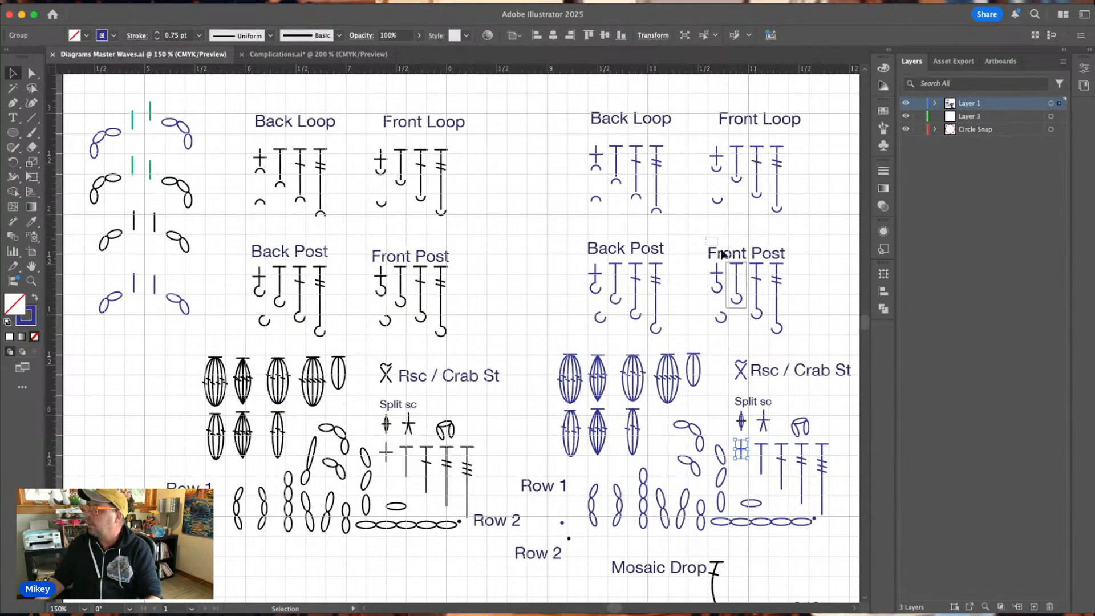
drag(710, 239, 792, 303)
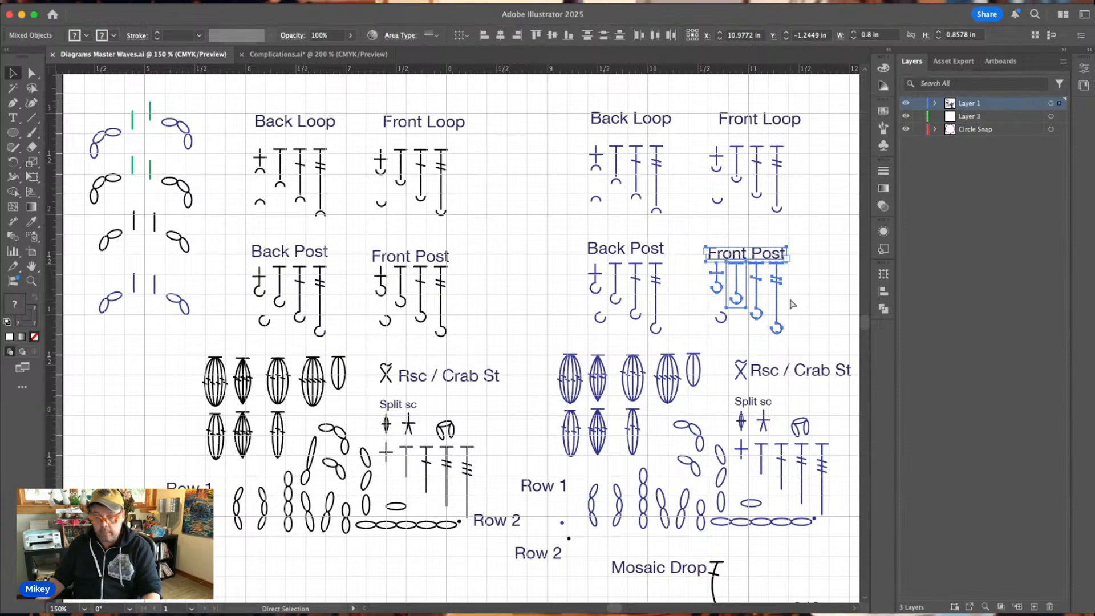
click(280, 57)
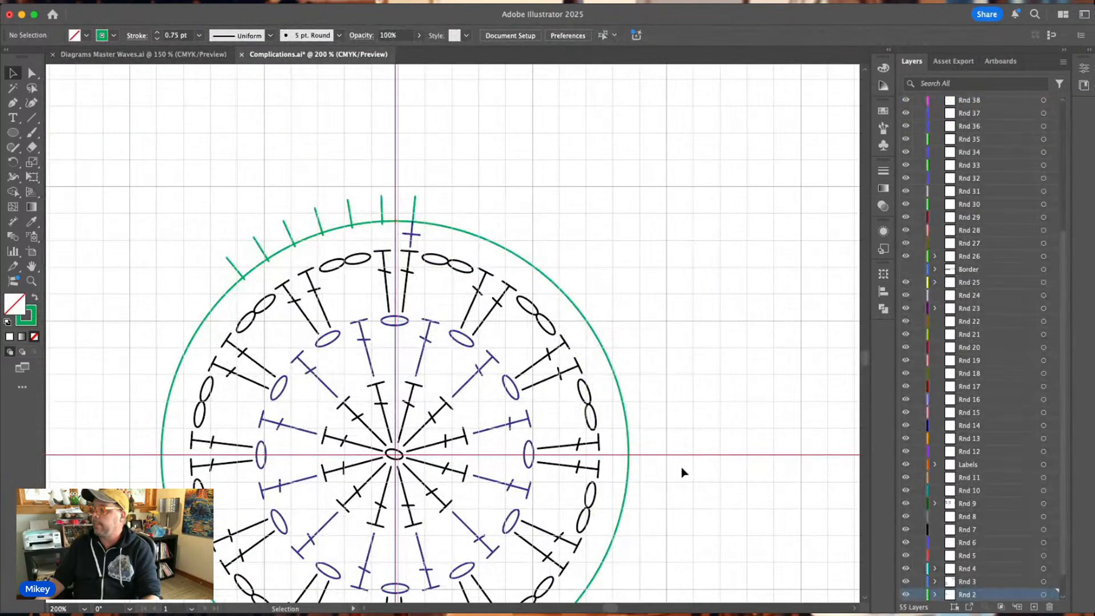
scroll(682, 471, down, 10)
key(super+minus)
key(super+minus)
key(super+minus)
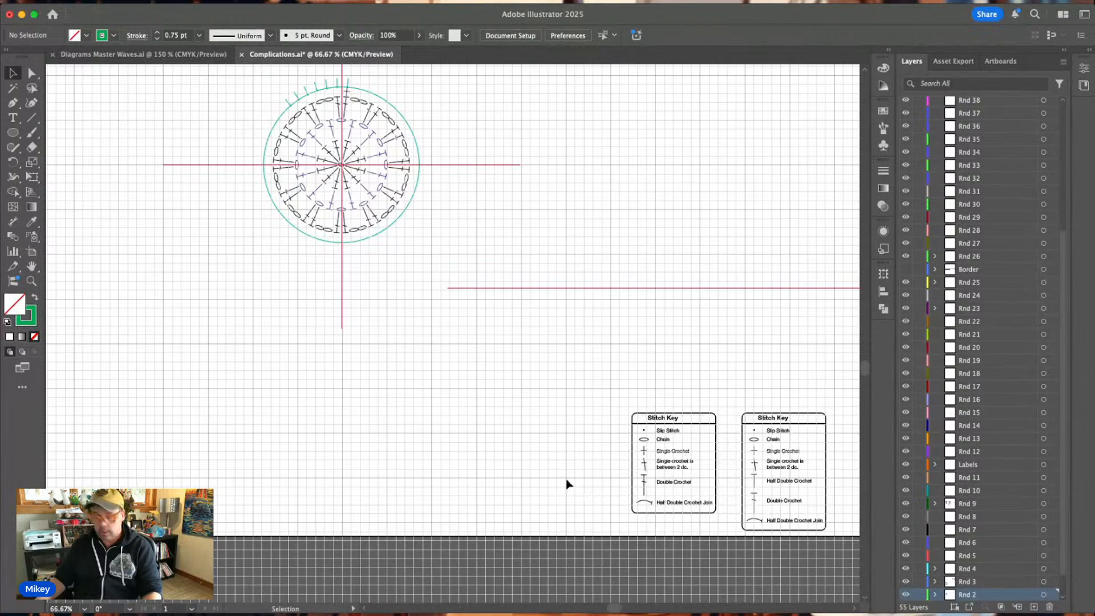
key(super+v)
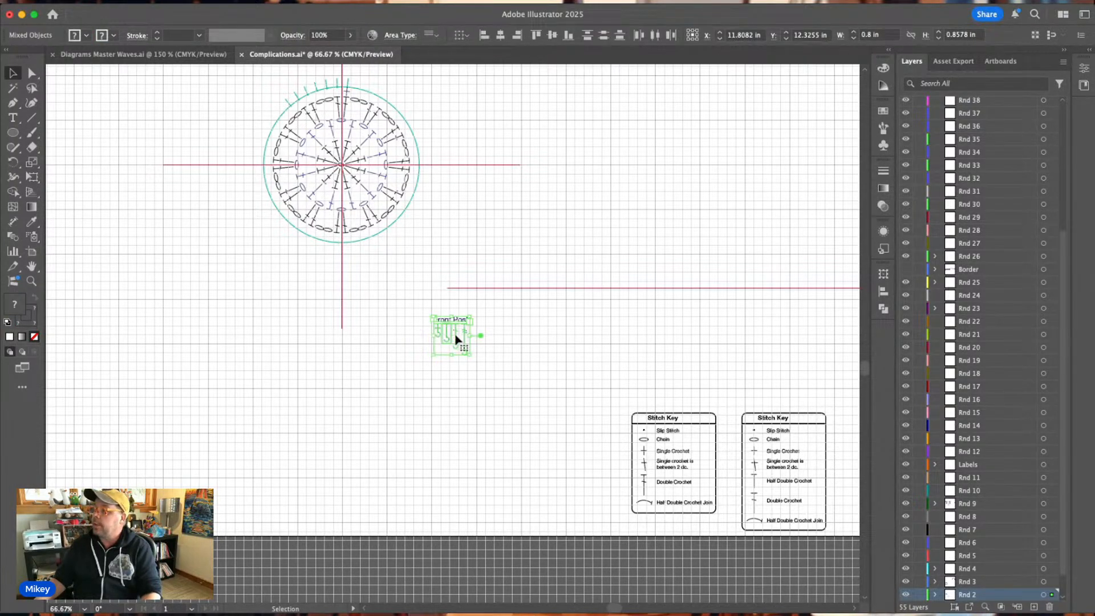
drag(454, 339, 604, 475)
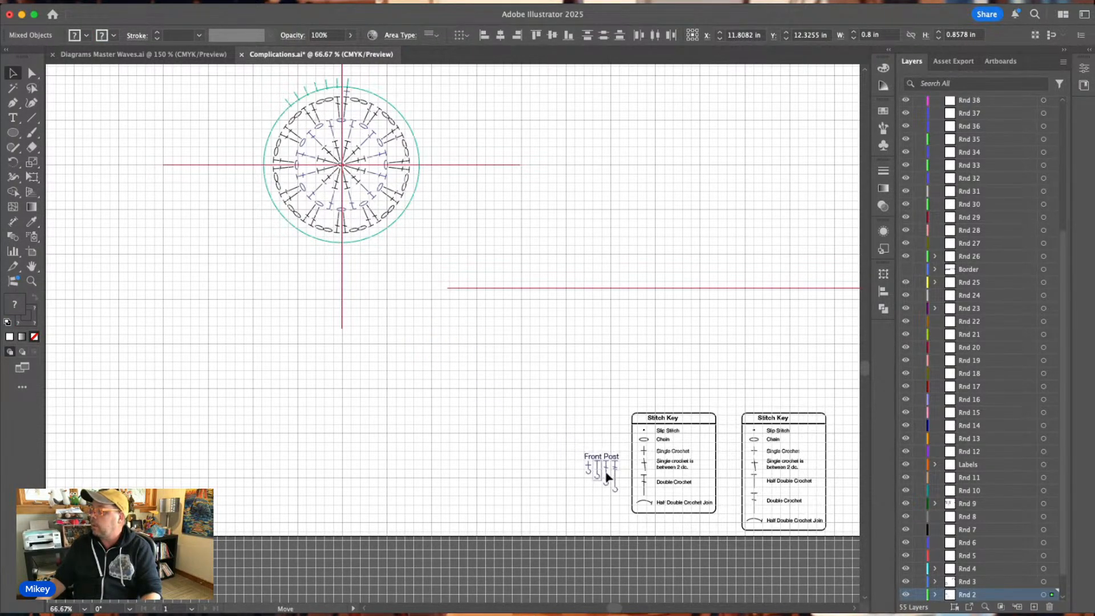
click(604, 409)
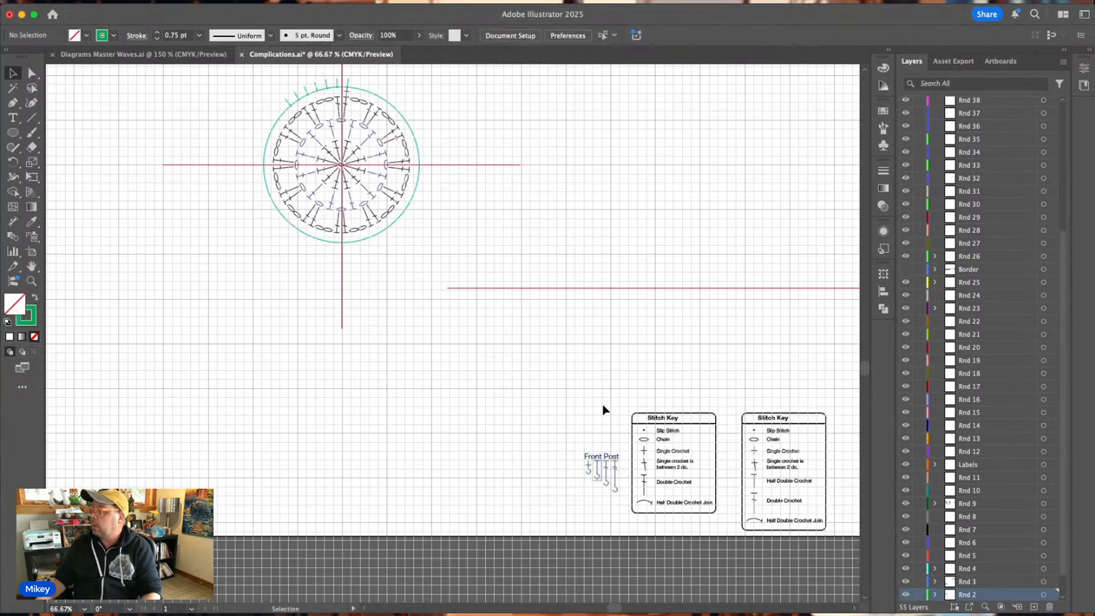
Place a copy of the front post double crochet outside the round chart and move it onto the Rnd 4 layer.
click(969, 569)
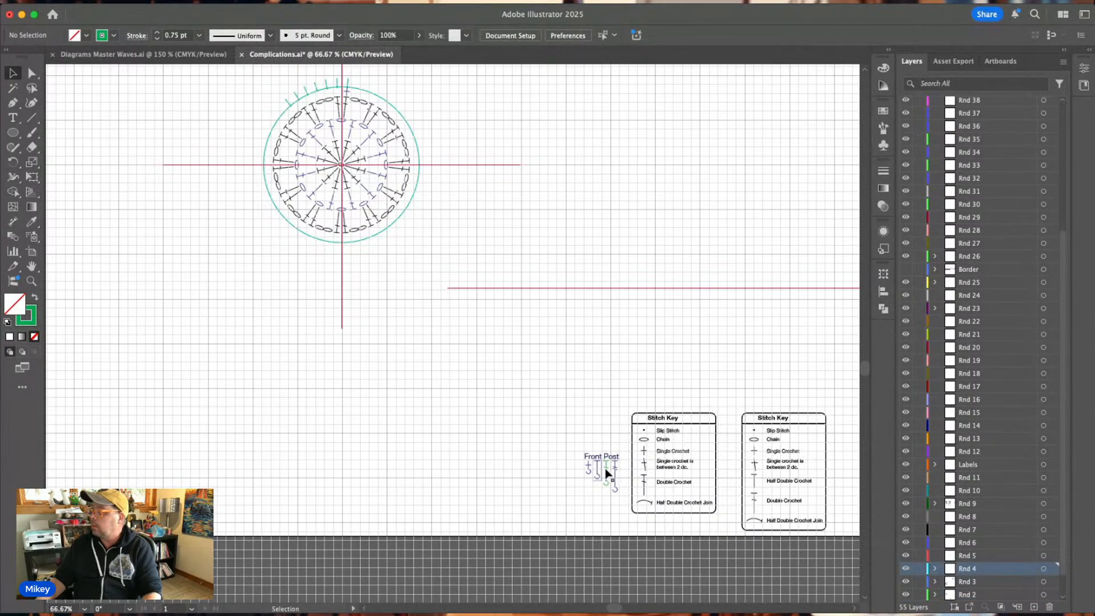
drag(606, 472, 475, 123)
click(998, 567)
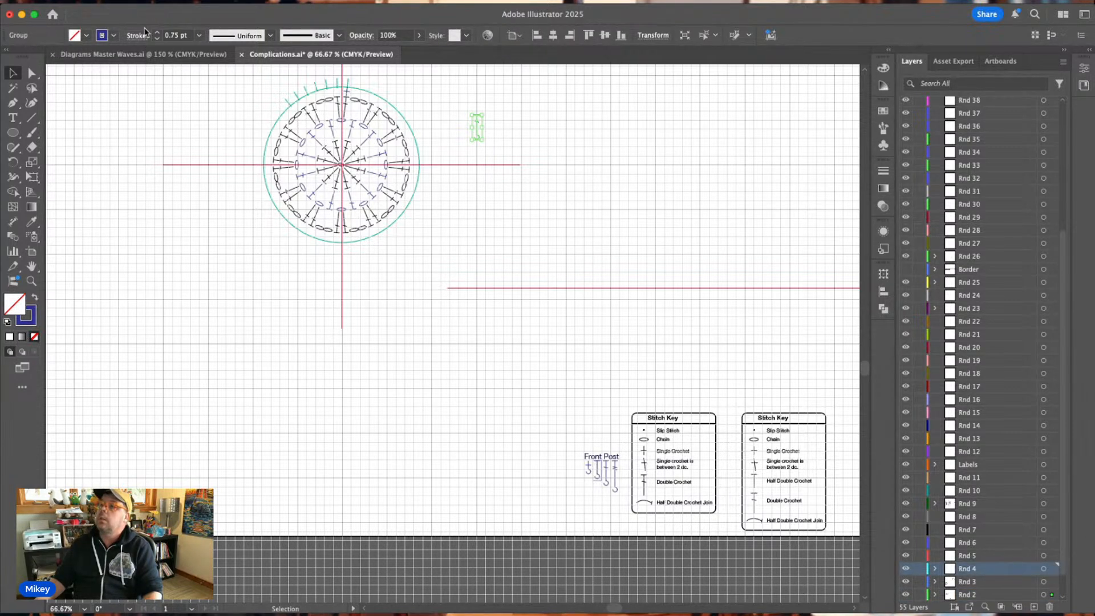
click(557, 134)
Set the loose front post double crochet under the second green tick left of the vertical guide and copy it to the third tick.
key(super+equal)
key(super+equal)
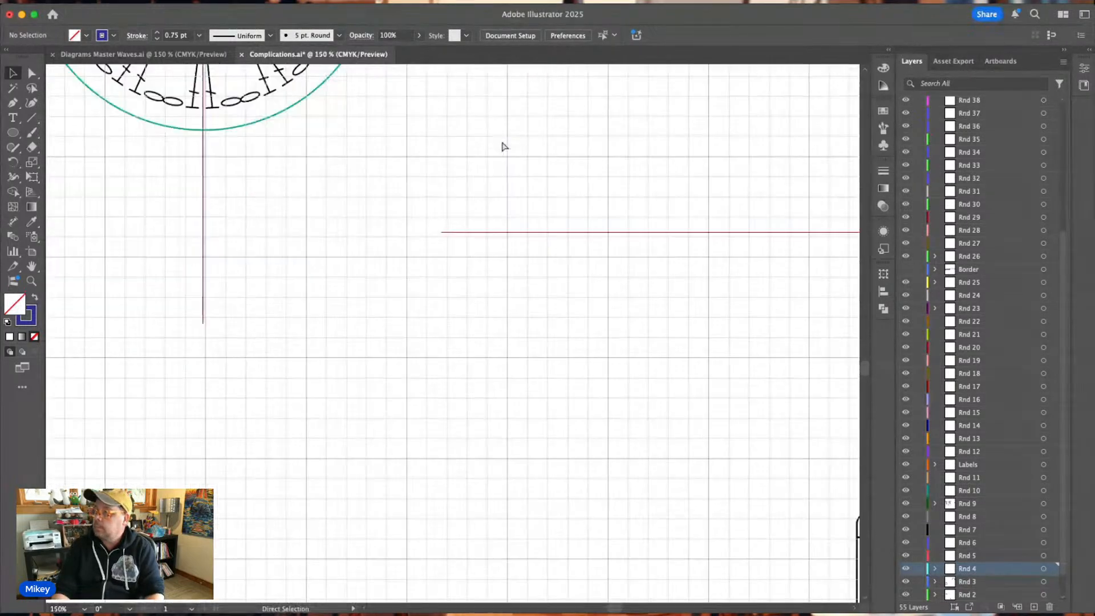
key(super+equal)
scroll(505, 147, up, 9)
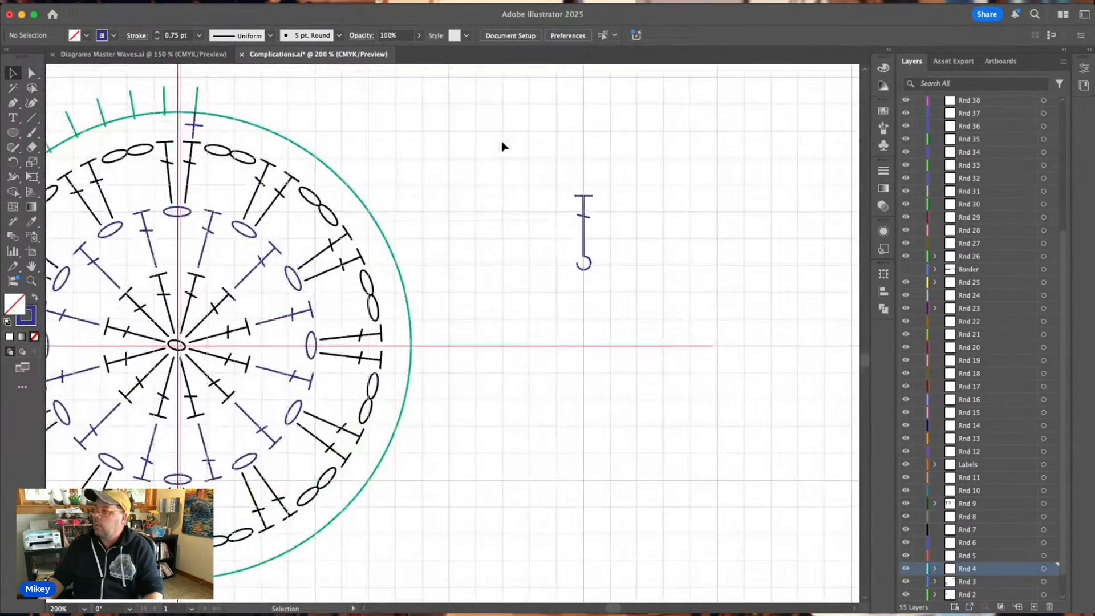
scroll(503, 147, left, 10)
scroll(503, 147, up, 2)
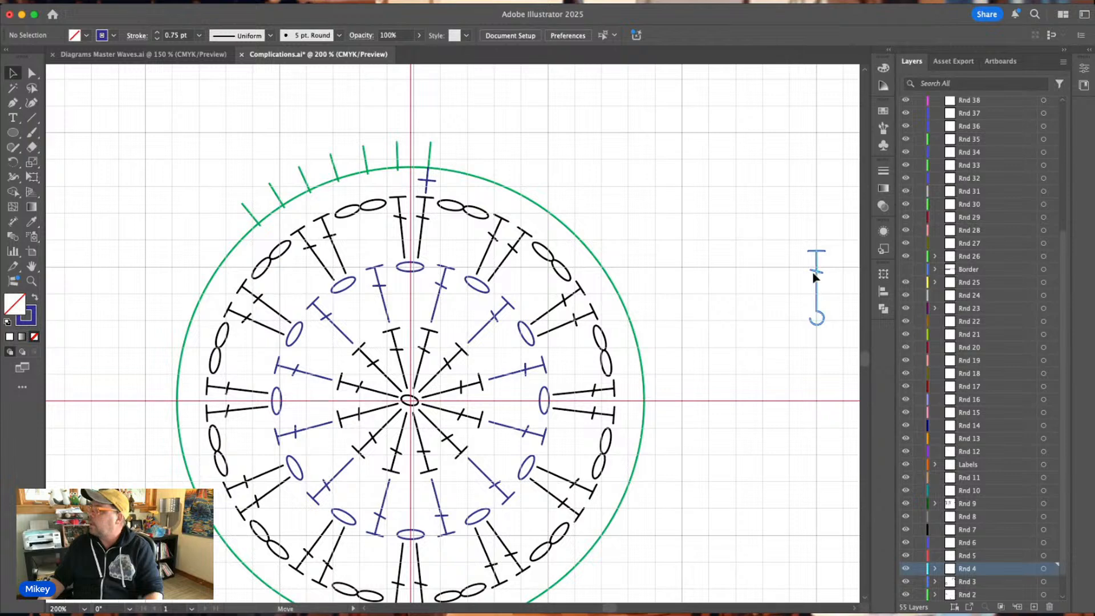
drag(814, 277, 368, 194)
click(383, 183)
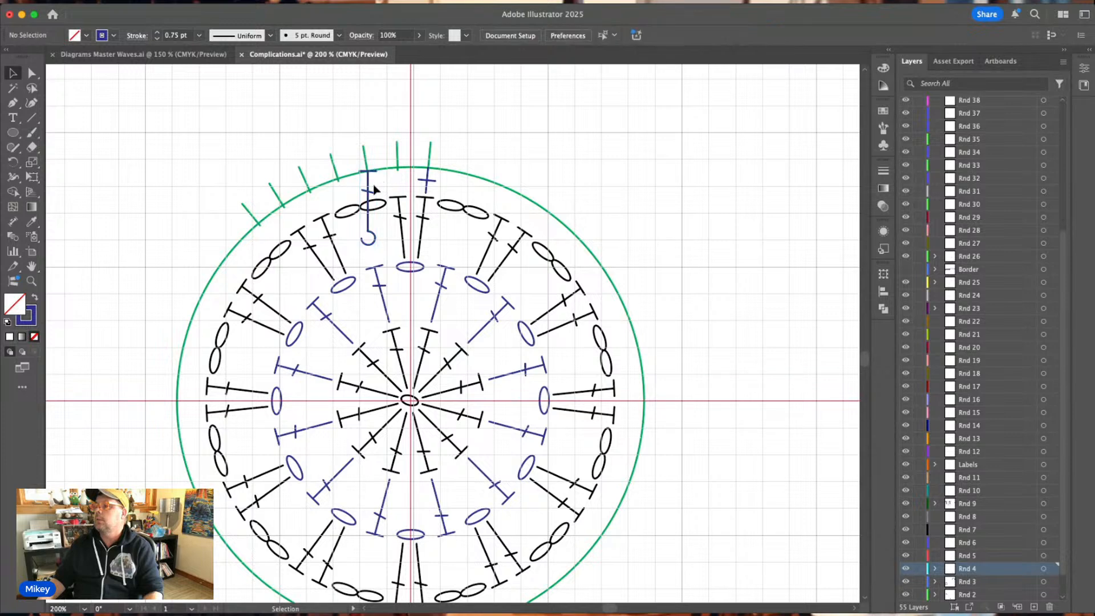
drag(370, 196, 340, 204)
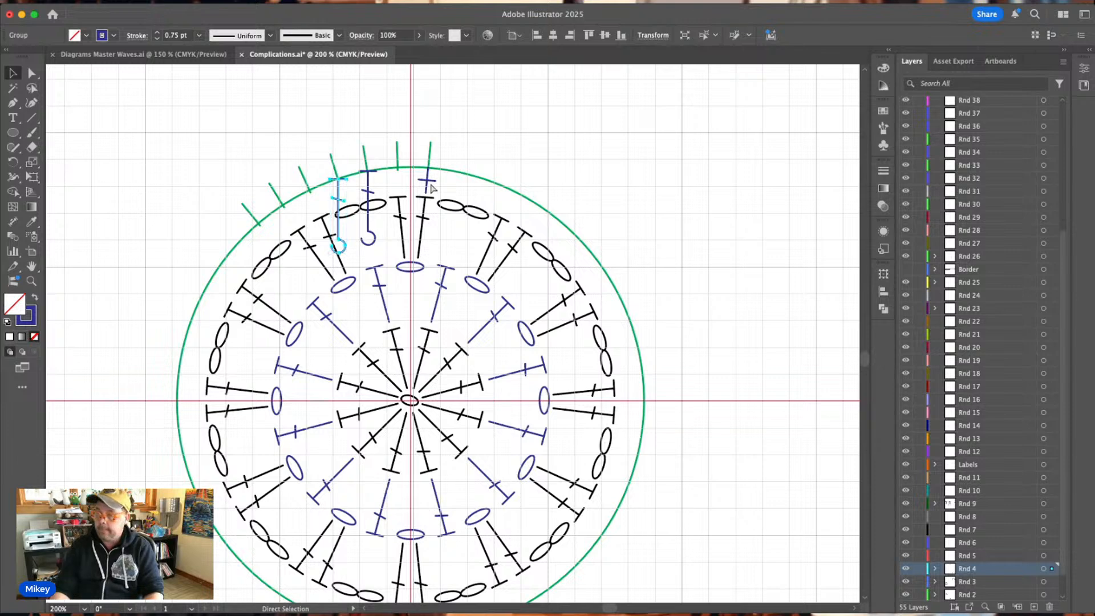
Copy the blue single crochet cross to the first green tick left of the vertical guide and rotate it to match that tick.
key(super+equal)
key(super+equal)
key(super+equal)
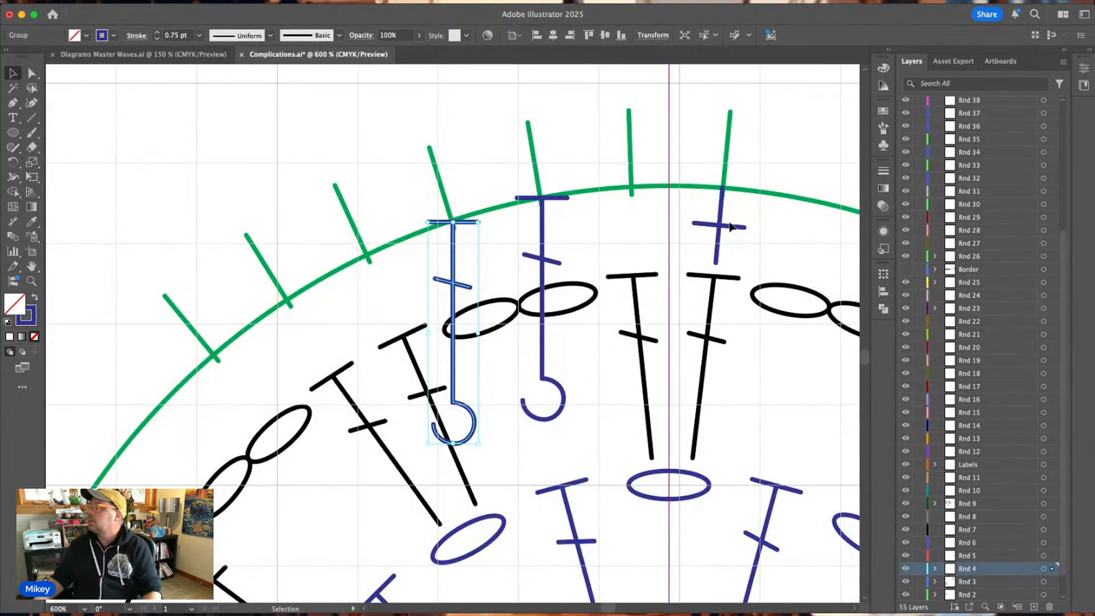
drag(720, 230, 632, 230)
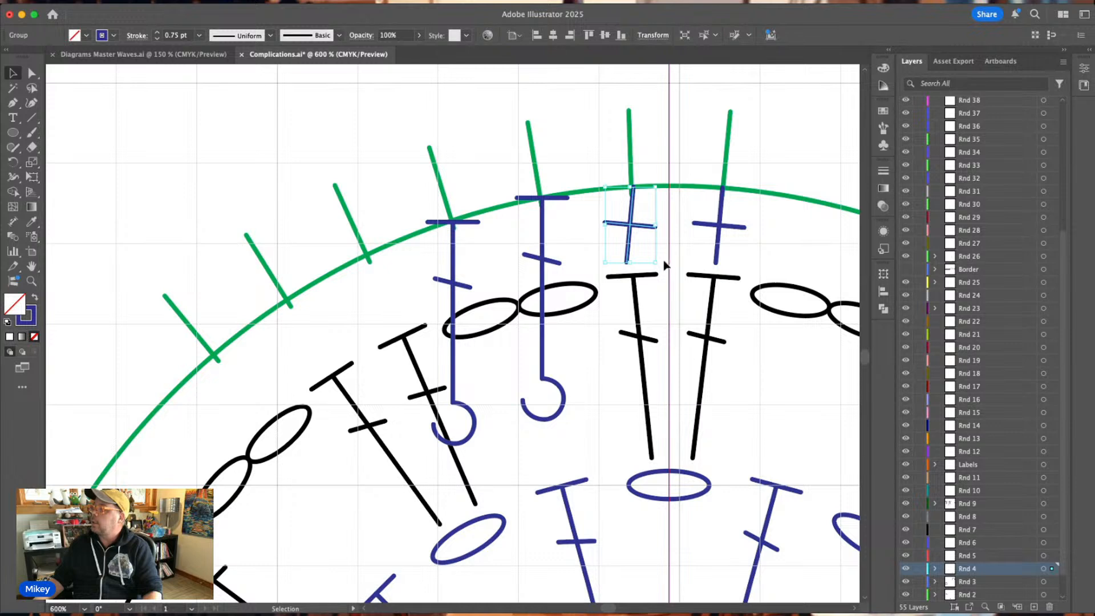
drag(660, 263, 632, 225)
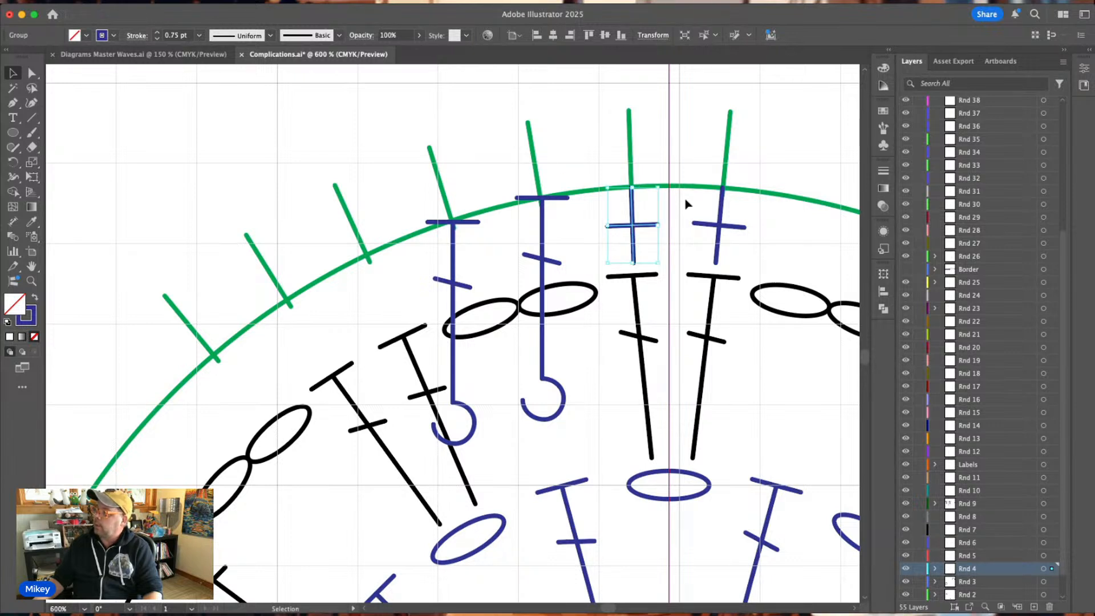
drag(663, 181, 664, 182)
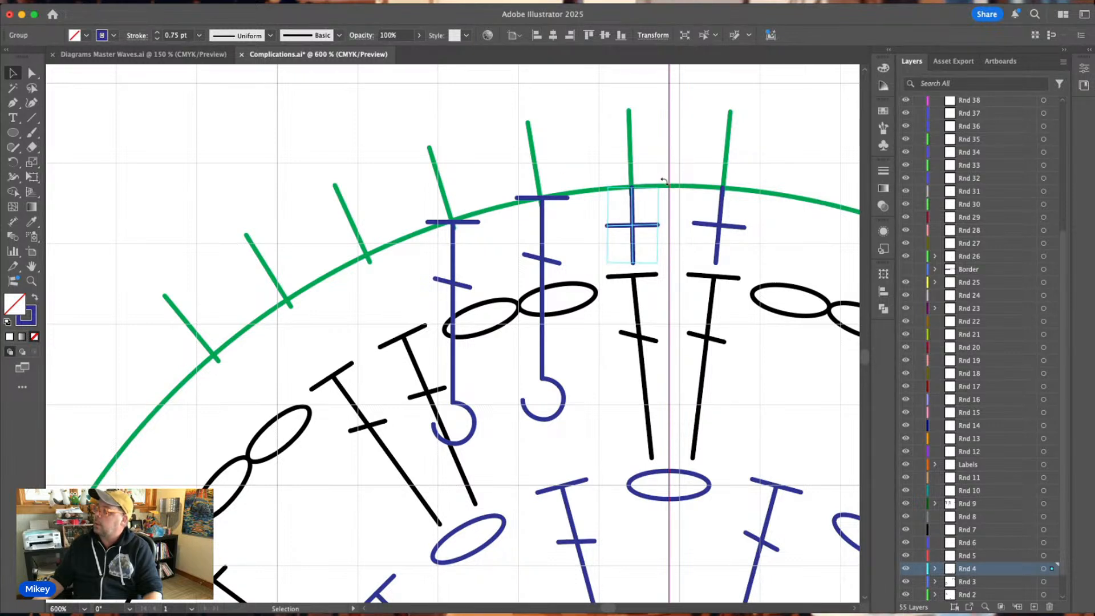
drag(632, 227, 632, 228)
click(686, 170)
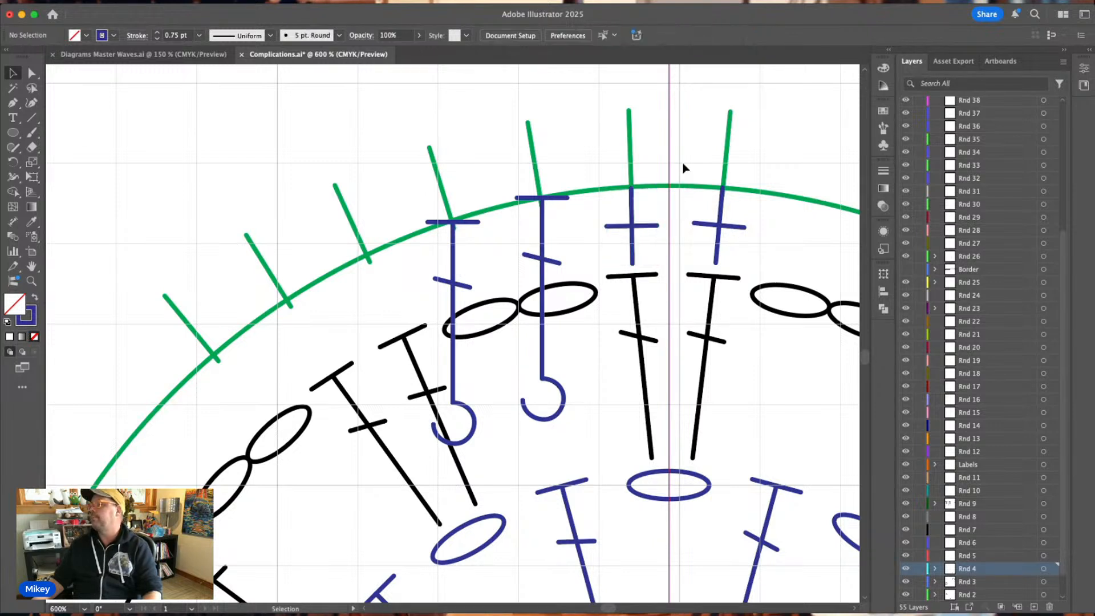
Tilt the front post double crochet at the second tick to match the tick, with its top bar on the guide circle.
click(565, 406)
drag(570, 426, 602, 399)
drag(535, 264, 560, 262)
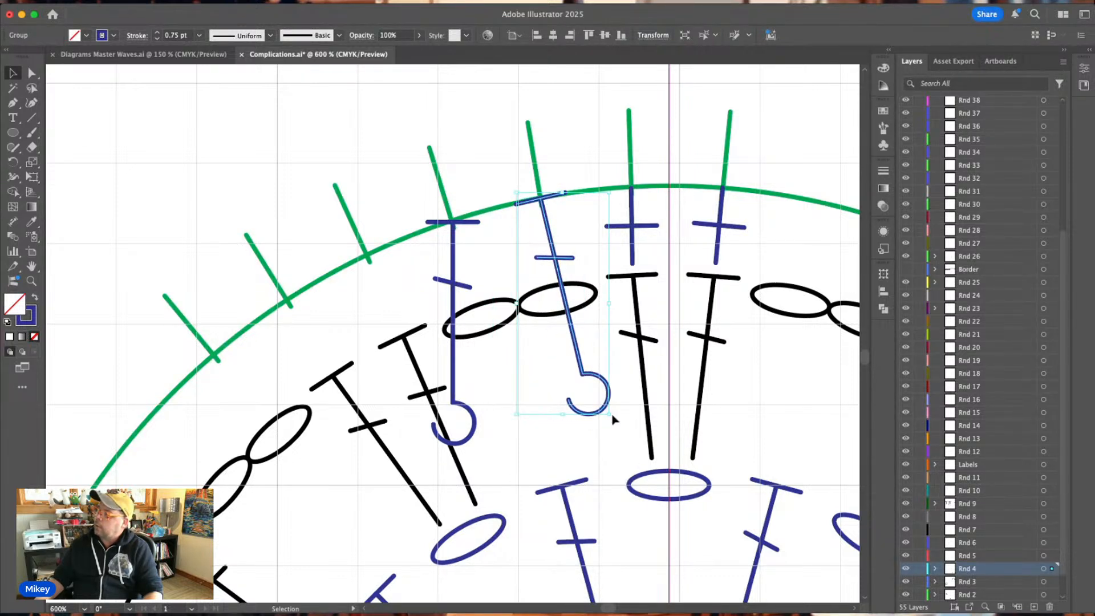
drag(611, 419, 606, 422)
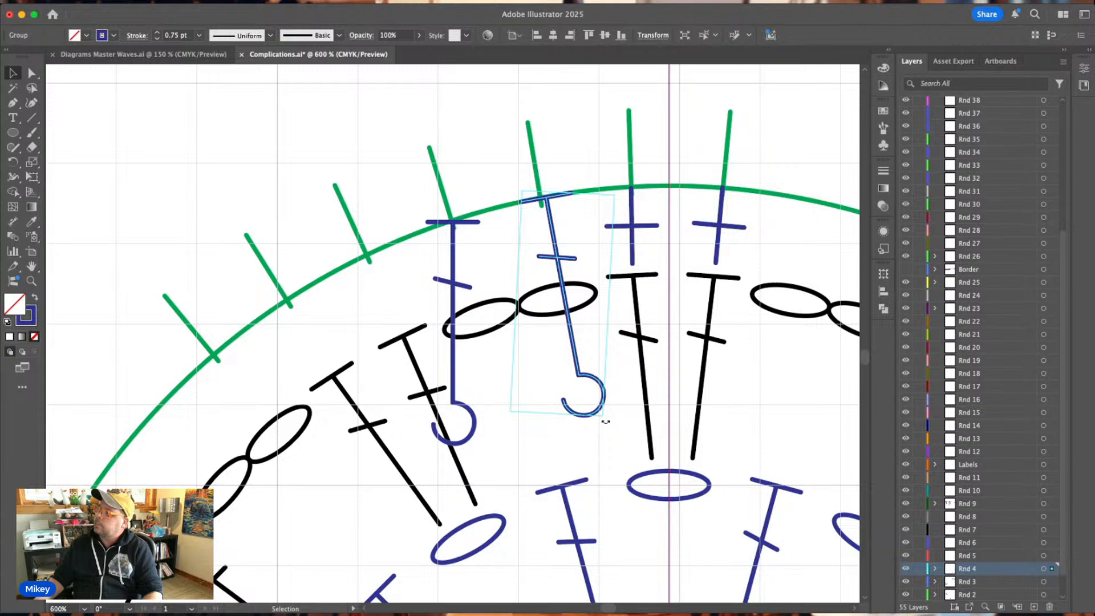
drag(560, 262, 554, 261)
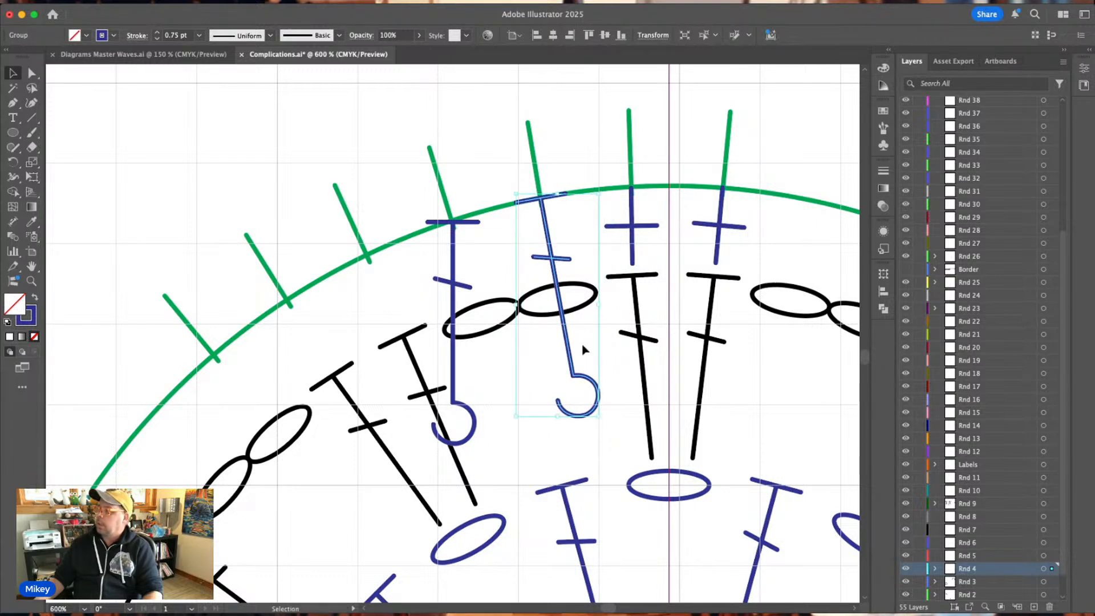
click(624, 444)
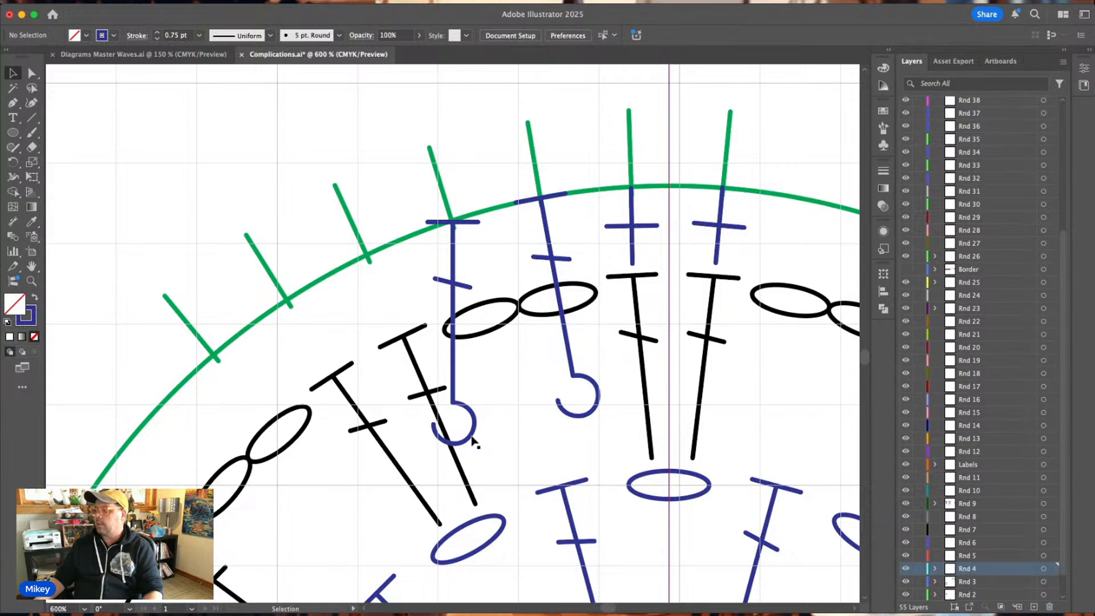
Delete the hook from the front post double crochet at the third tick, leaving a plain double crochet.
double_click(471, 439)
click(471, 439)
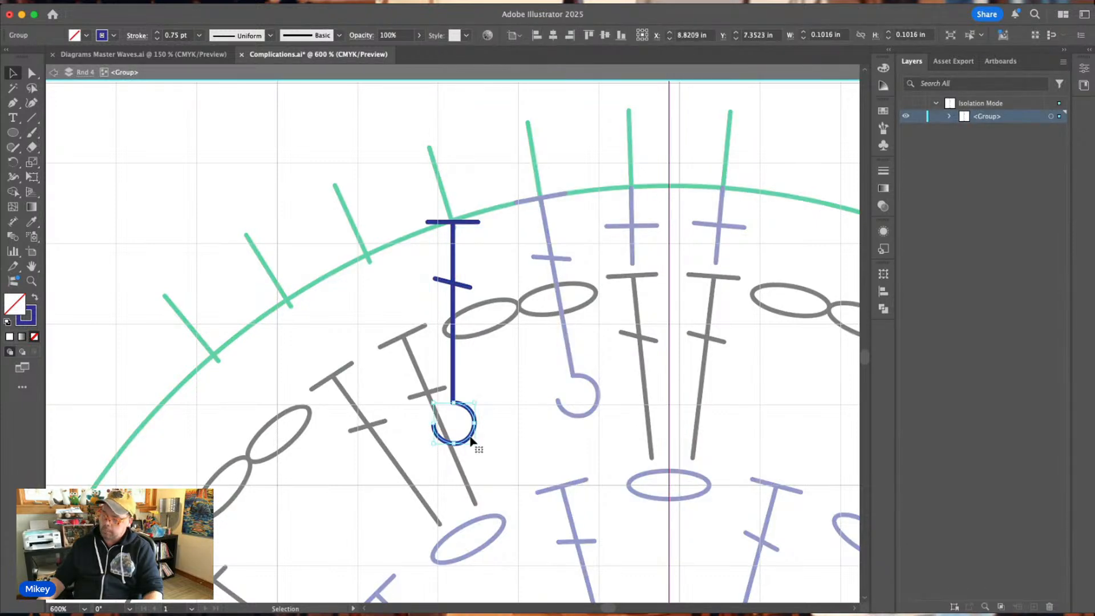
key(Delete)
key(Escape)
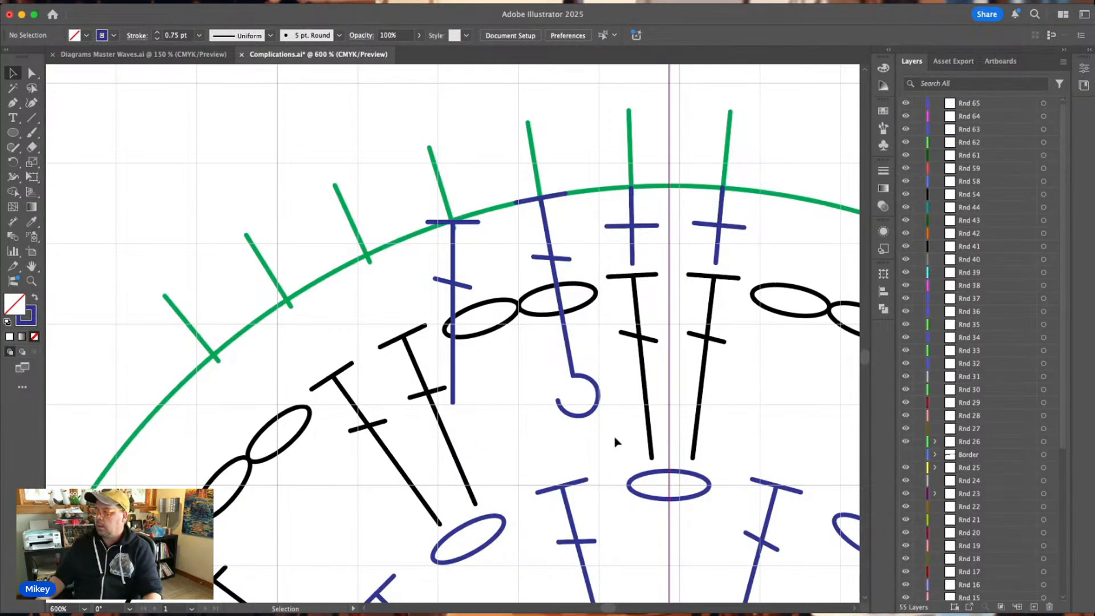
Move the remaining front post stitch's hook around the top of the Rnd 2 double crochet below and lengthen the stem to meet it.
click(590, 419)
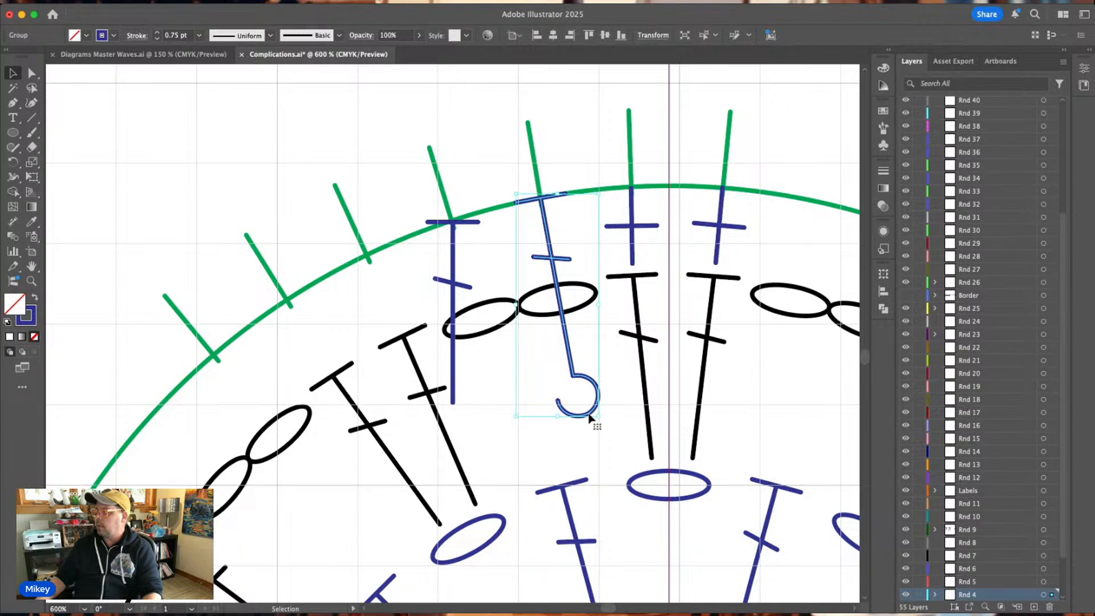
double_click(590, 419)
drag(590, 418, 579, 515)
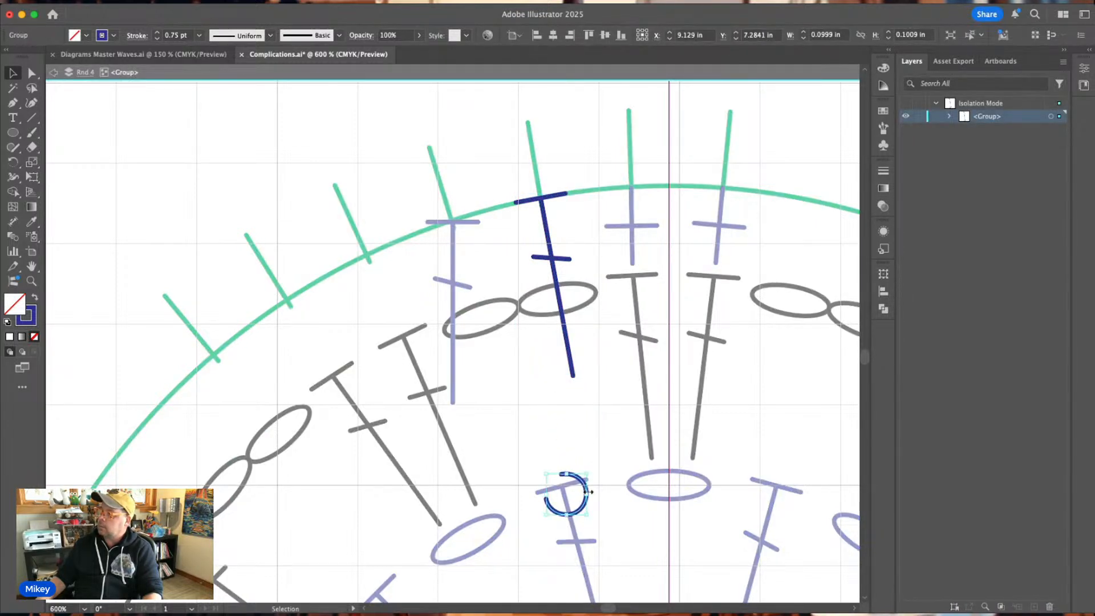
click(598, 399)
click(573, 373)
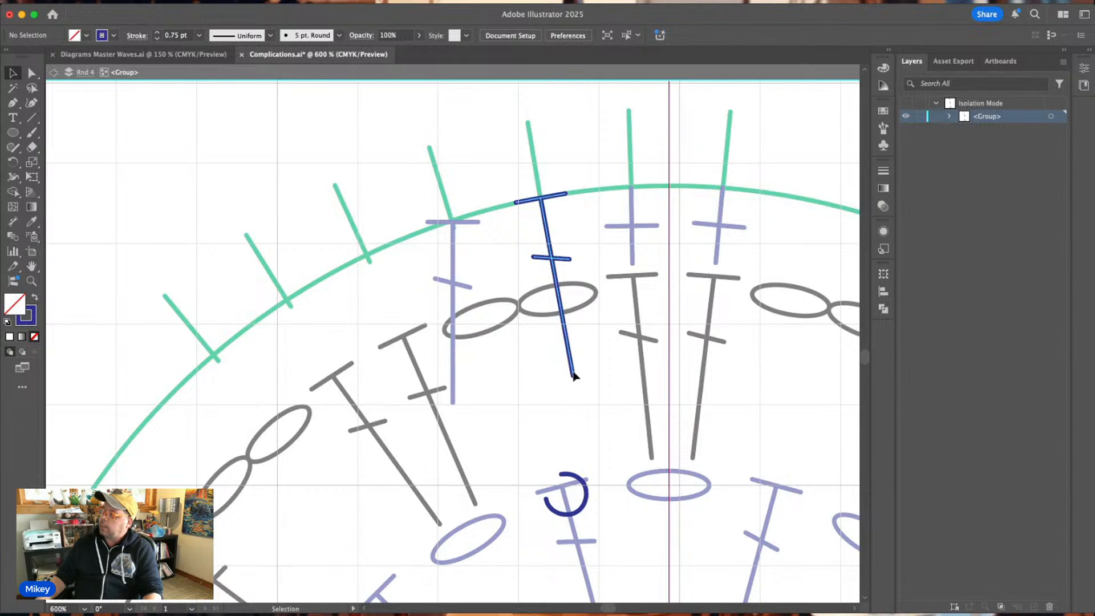
double_click(572, 368)
drag(572, 369, 561, 474)
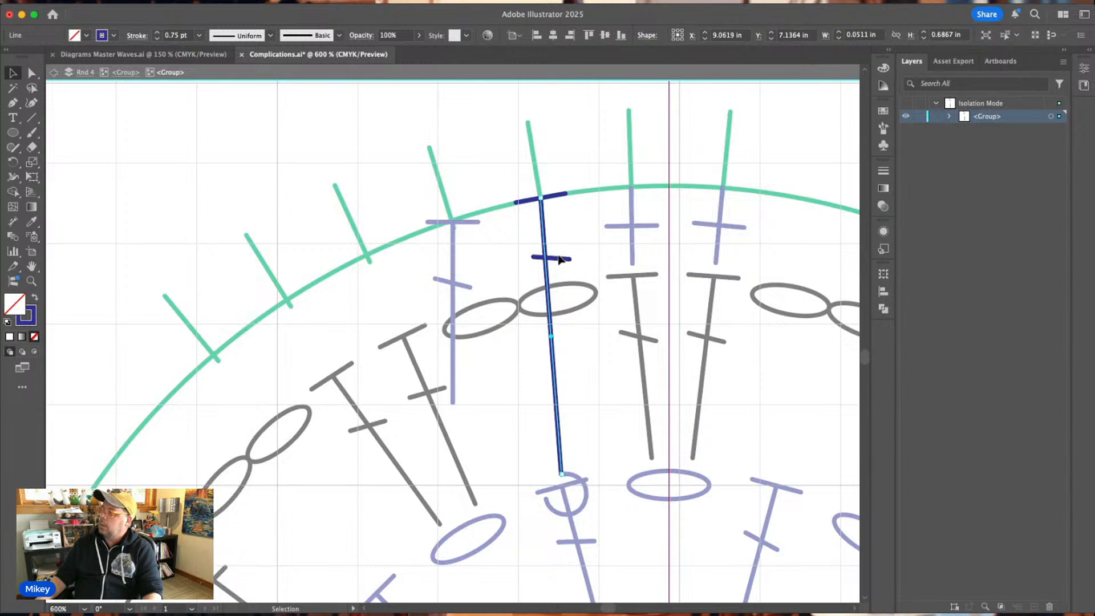
Recentre the short crossbar on the lengthened front post stem and shift it slightly closer to the guide circle.
key(super+shift+a)
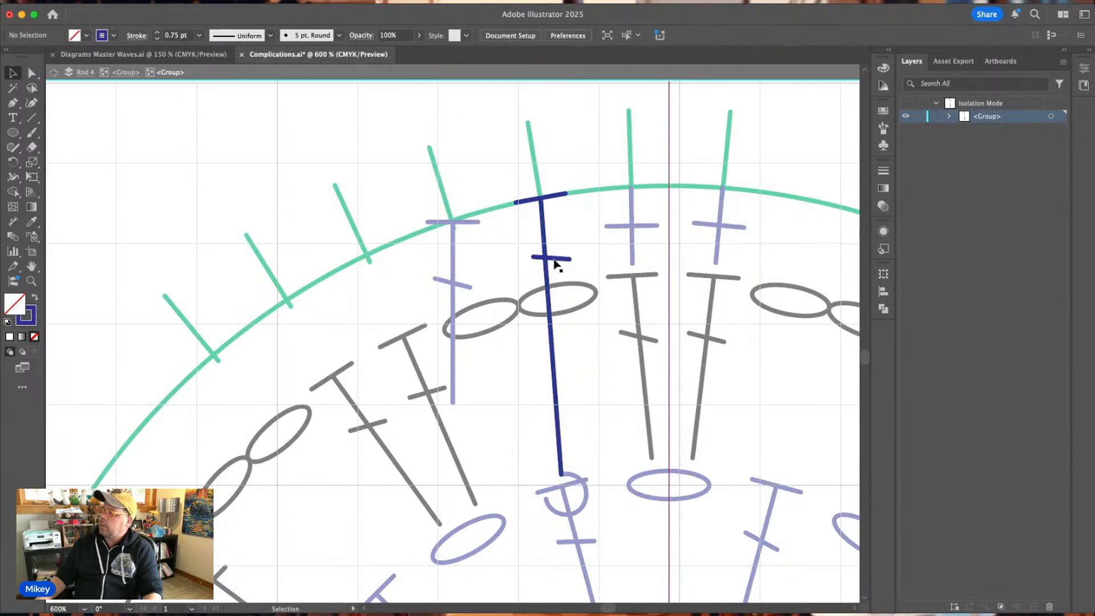
click(546, 259)
double_click(550, 259)
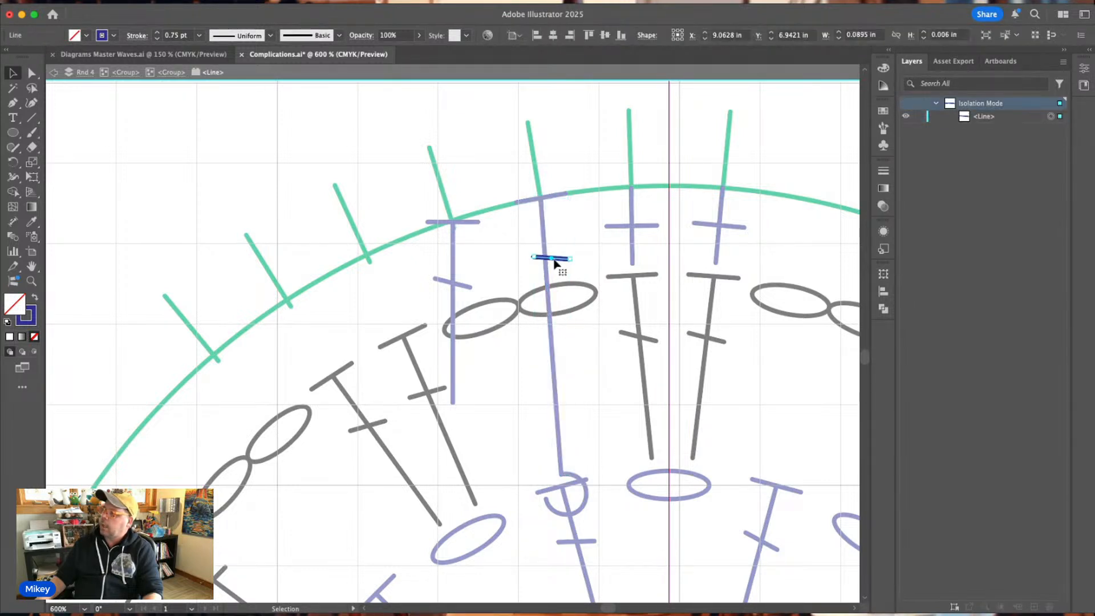
drag(551, 261, 544, 254)
key(Escape)
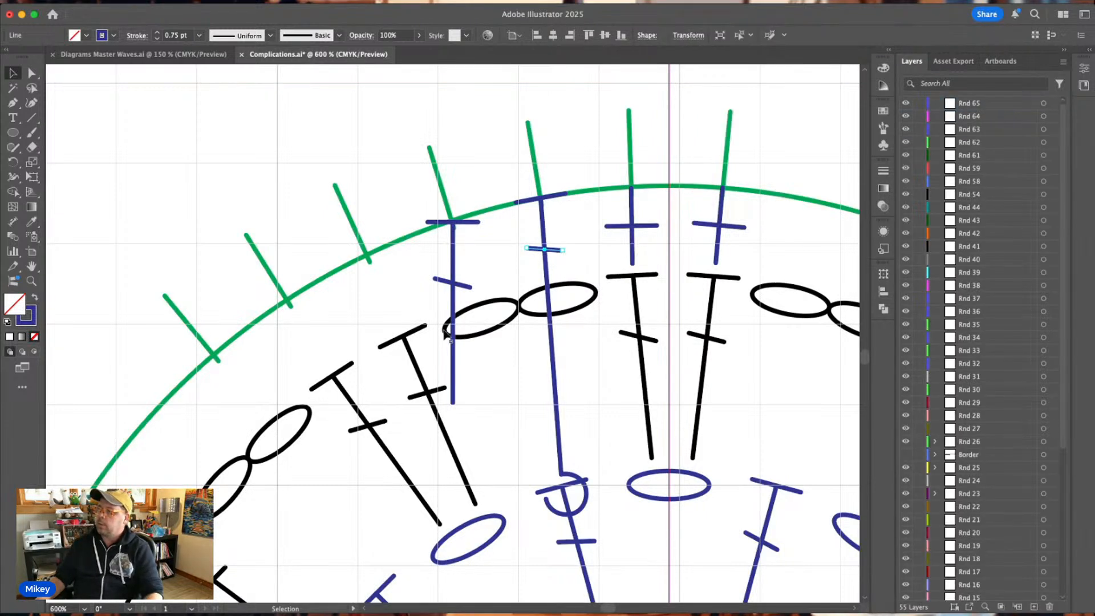
Tilt the plain double crochet at the third tick to match the tick, with its top bar on the guide circle.
click(458, 404)
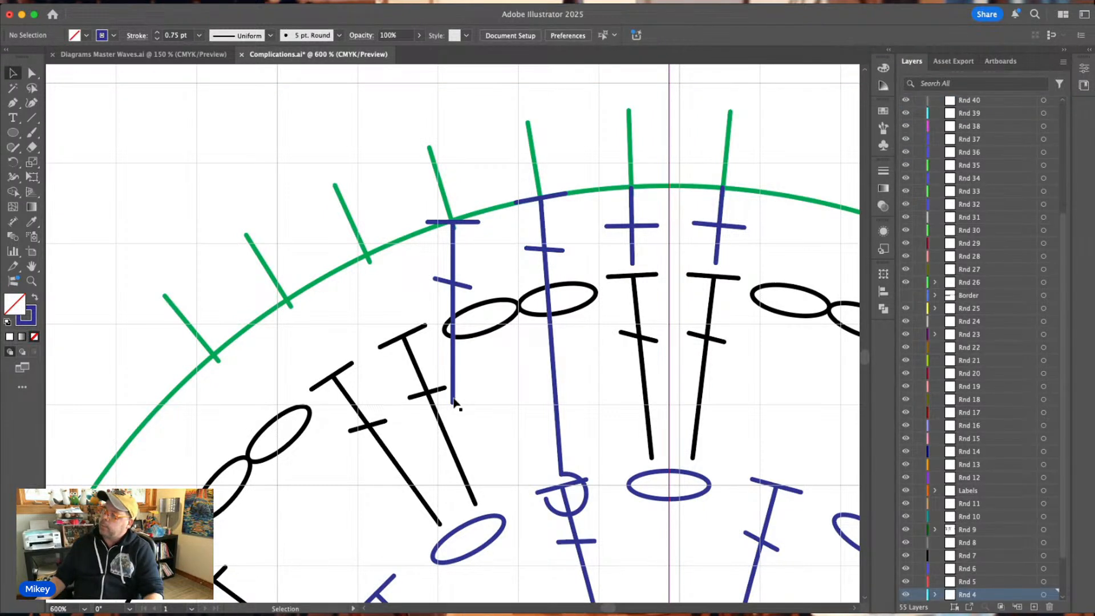
click(454, 399)
drag(482, 408, 512, 394)
drag(448, 288, 472, 284)
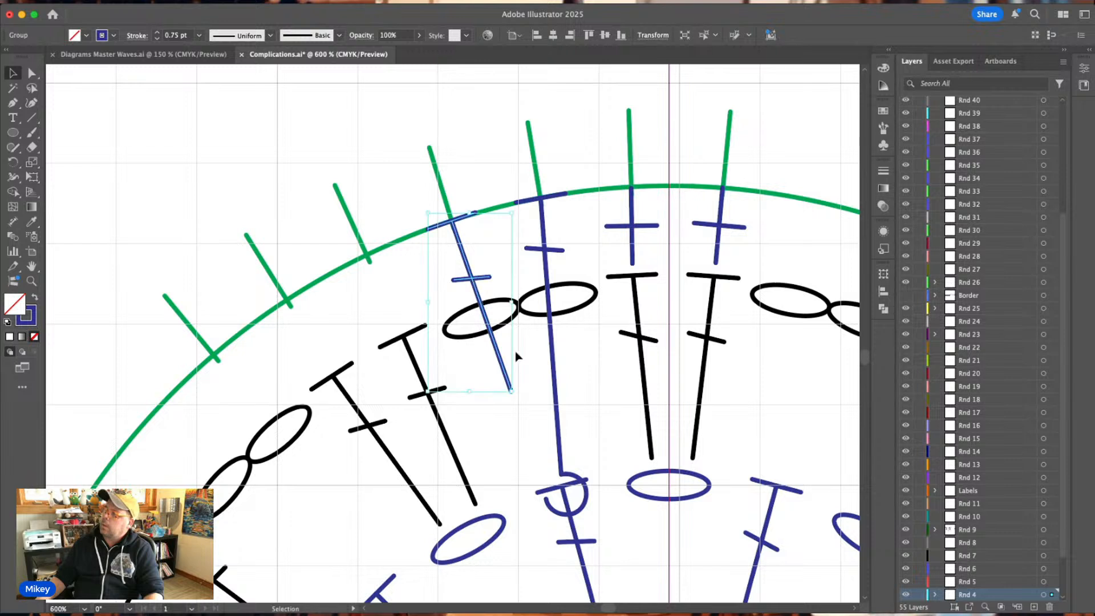
drag(519, 394, 515, 394)
drag(472, 283, 471, 282)
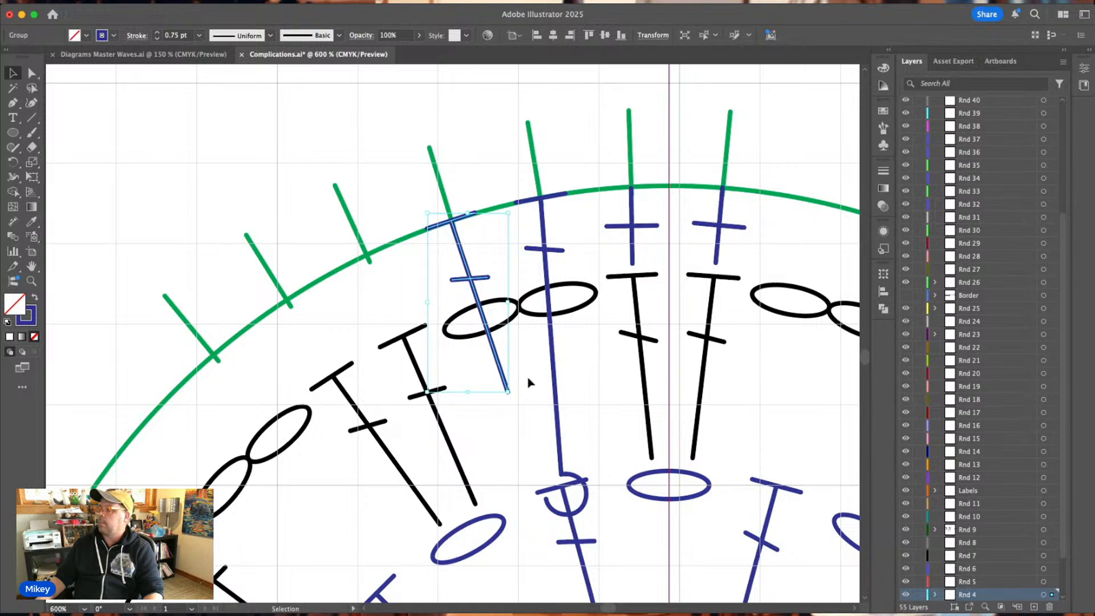
Extend the plain double crochet's stem from its foot down to the base of the neighbouring front post stitch.
click(513, 391)
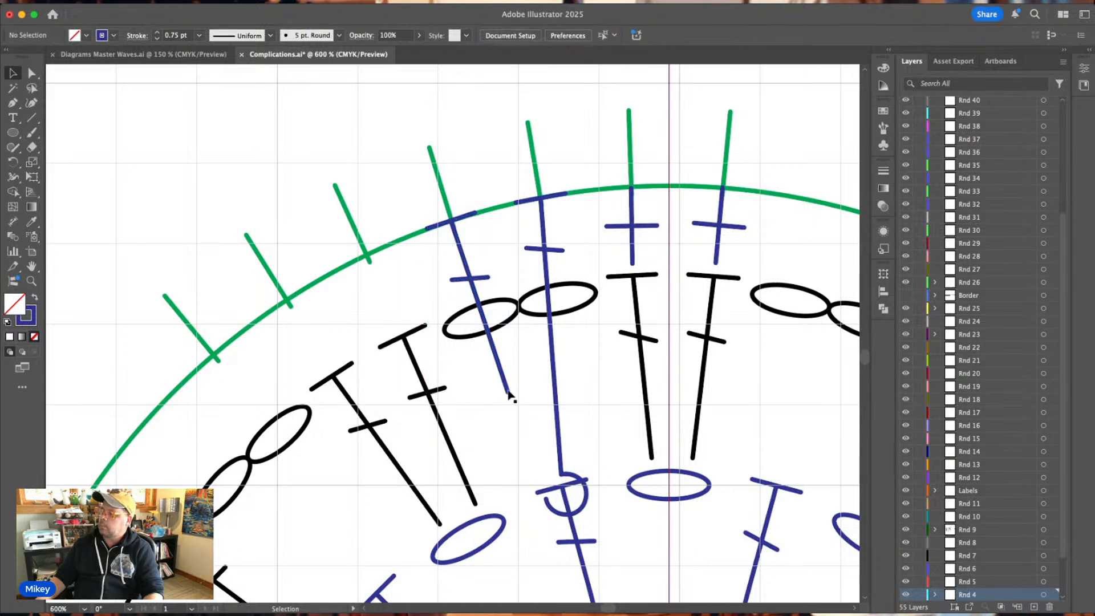
click(508, 391)
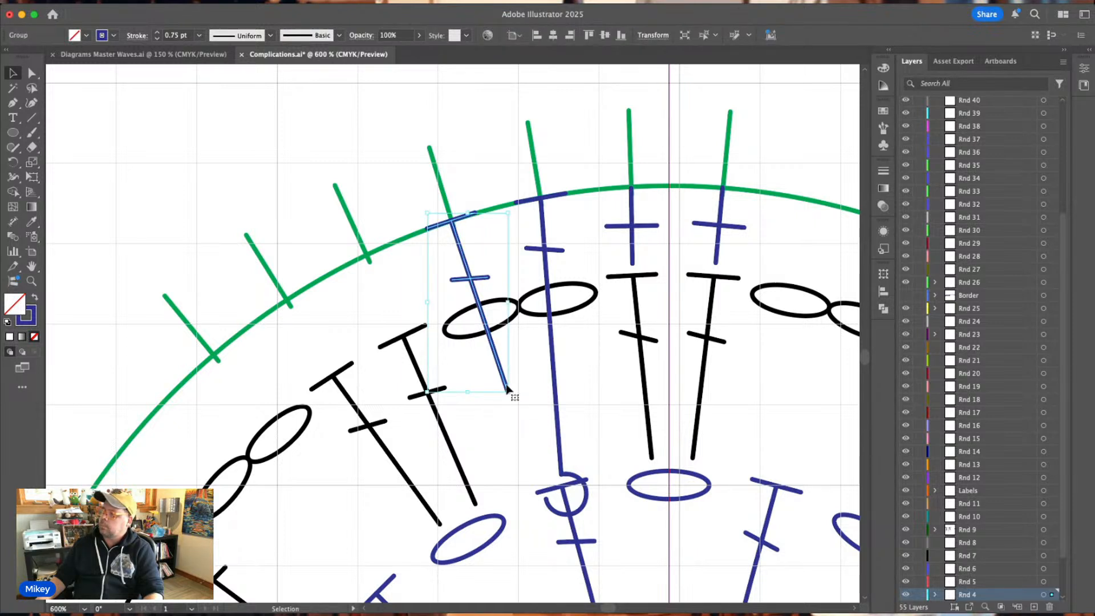
double_click(506, 389)
click(507, 389)
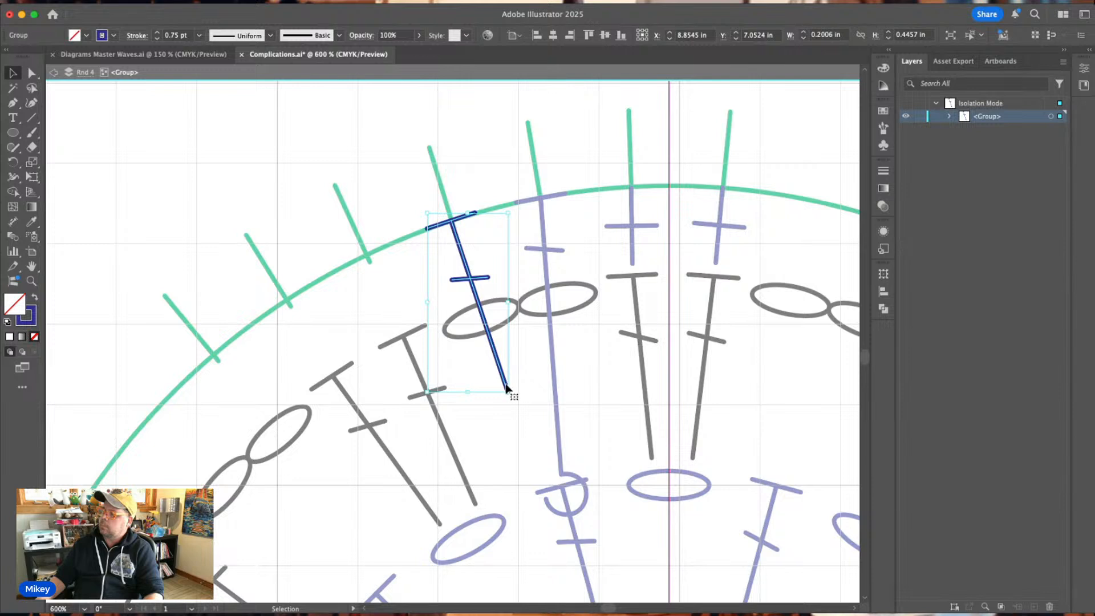
double_click(507, 393)
drag(507, 393, 562, 478)
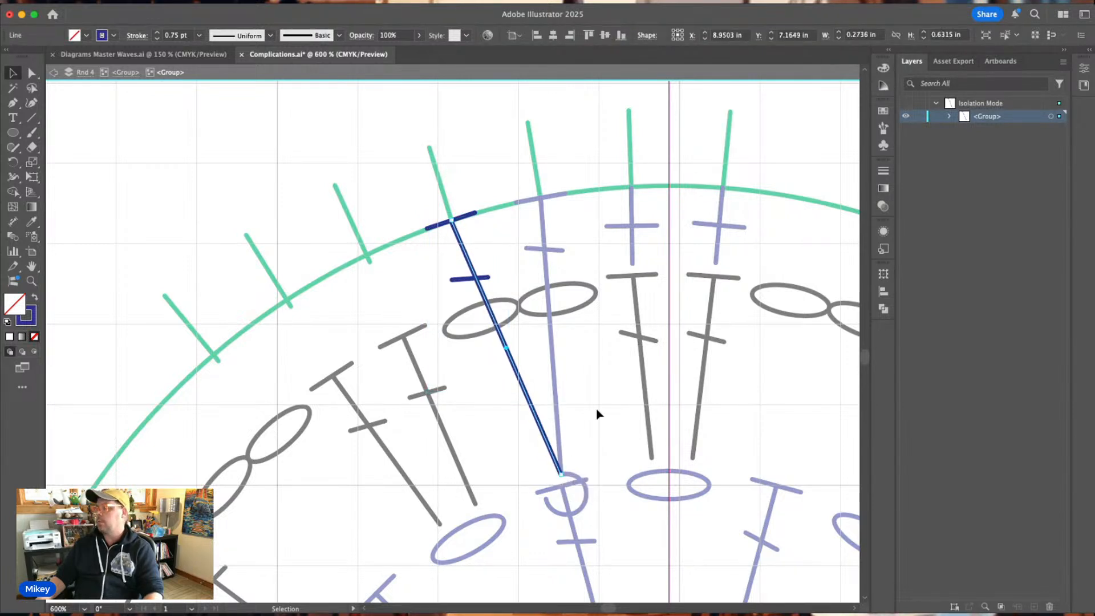
click(597, 414)
key(Escape)
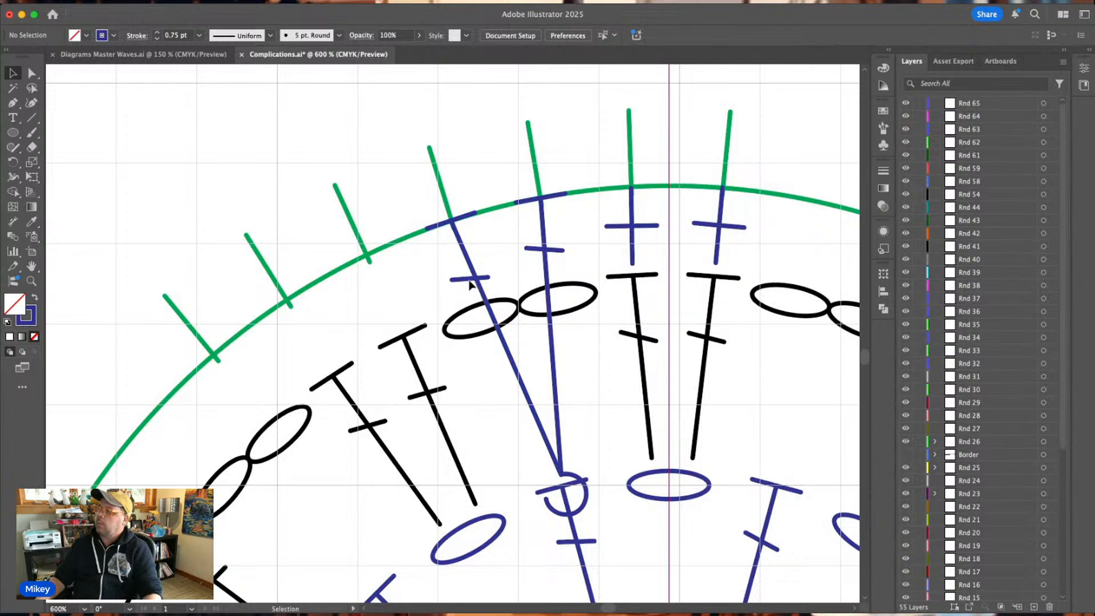
Shift the short crossbar of the extended double crochet slightly toward the guide circle, centred on its slanted stem.
double_click(469, 284)
click(471, 283)
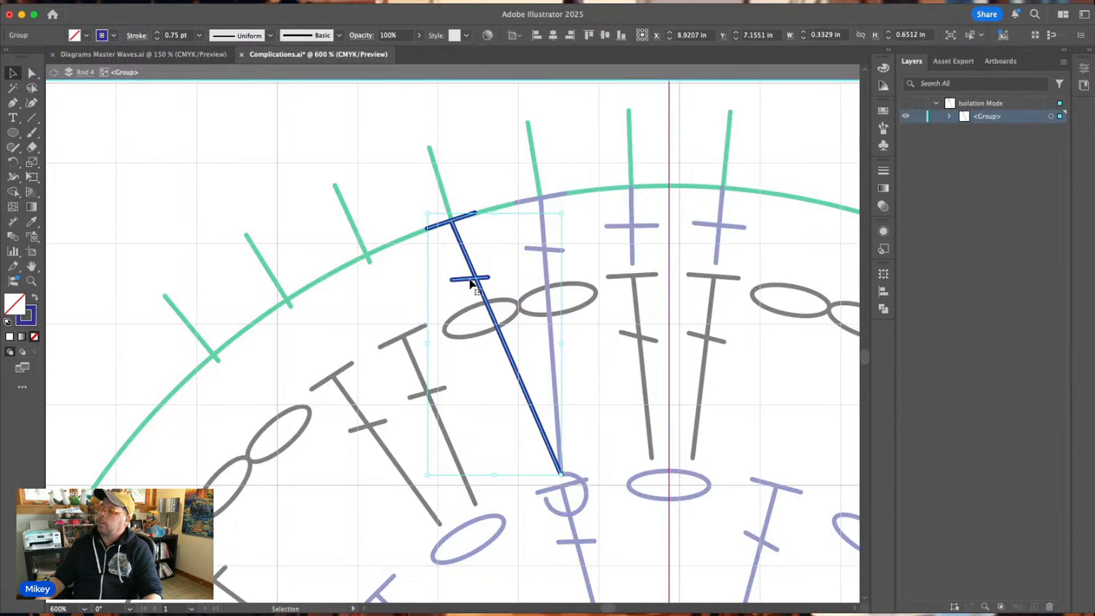
double_click(471, 284)
click(471, 281)
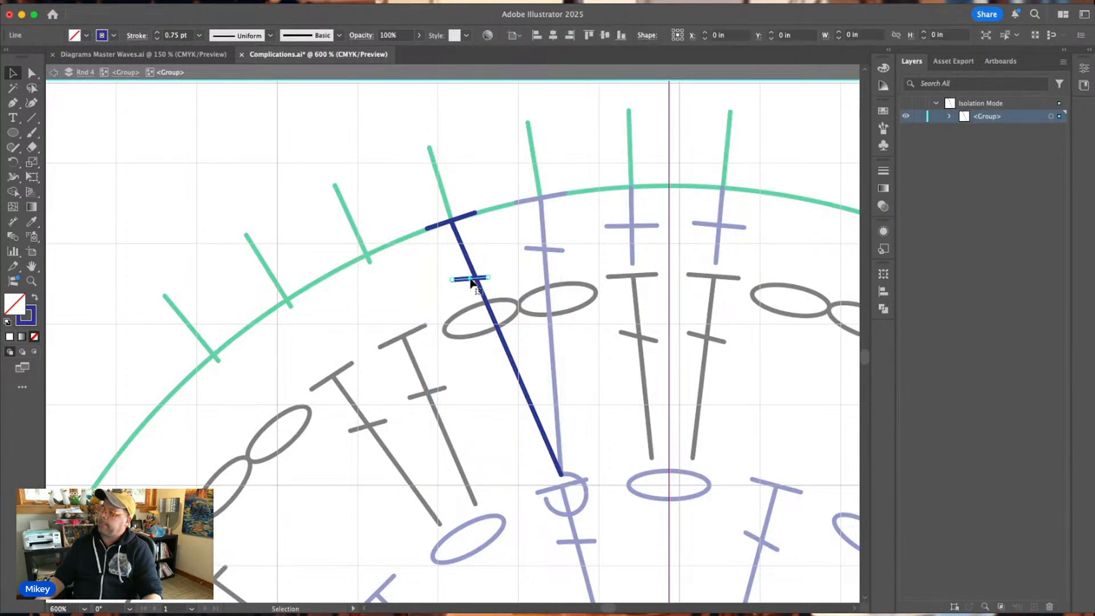
drag(471, 281, 472, 271)
click(494, 259)
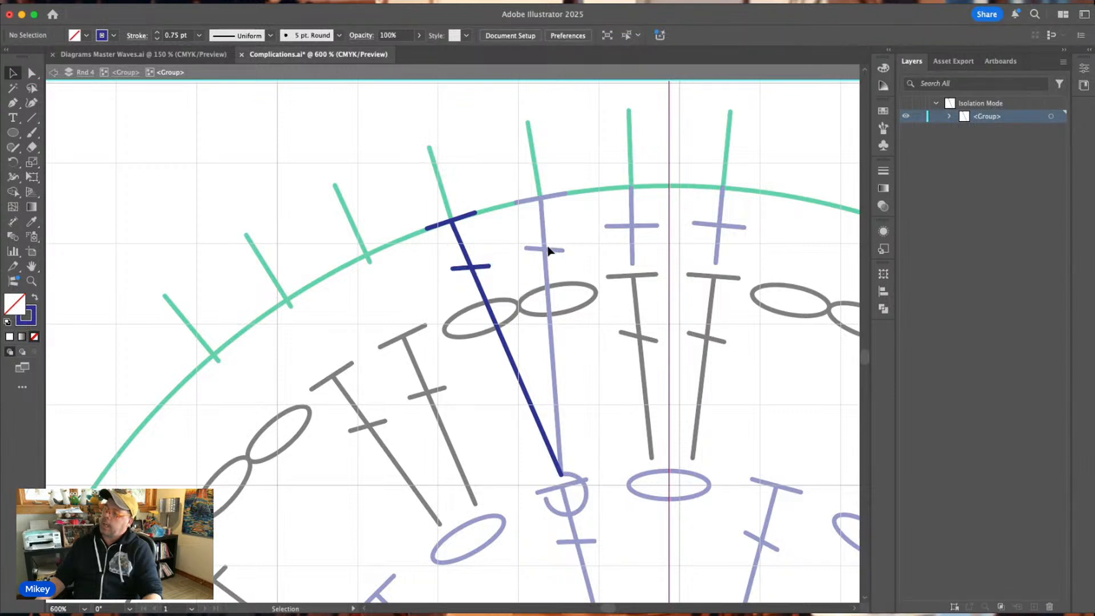
key(Escape)
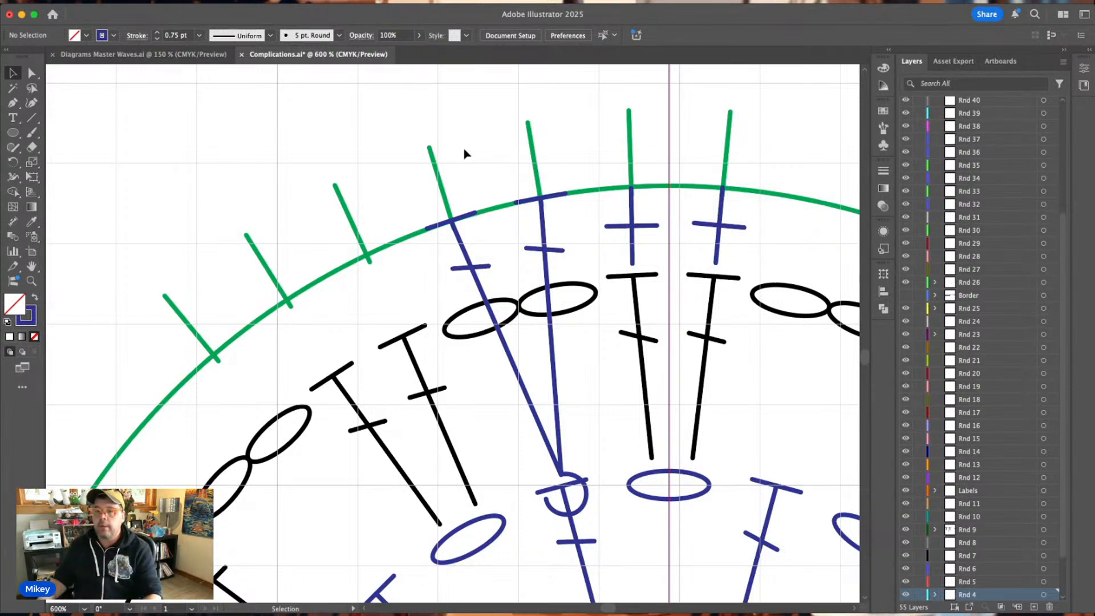
Rotate a copy of the two single crochets, front post stitch and double crochet about the chart's centre to the next Rnd 2 double crochet counterclockwise.
scroll(464, 153, right, 1)
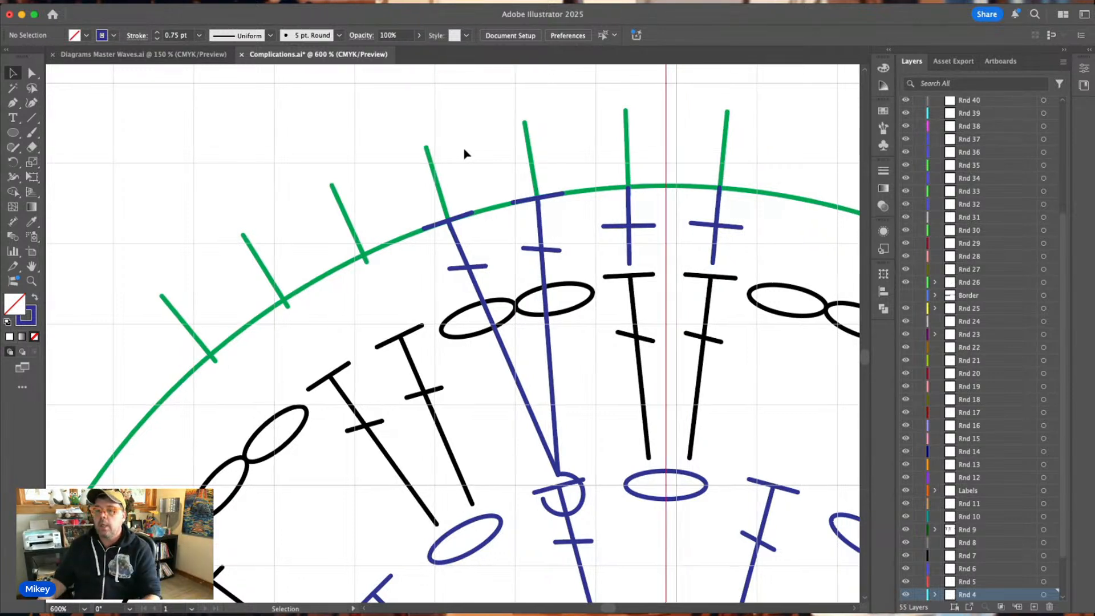
click(542, 254)
click(593, 111)
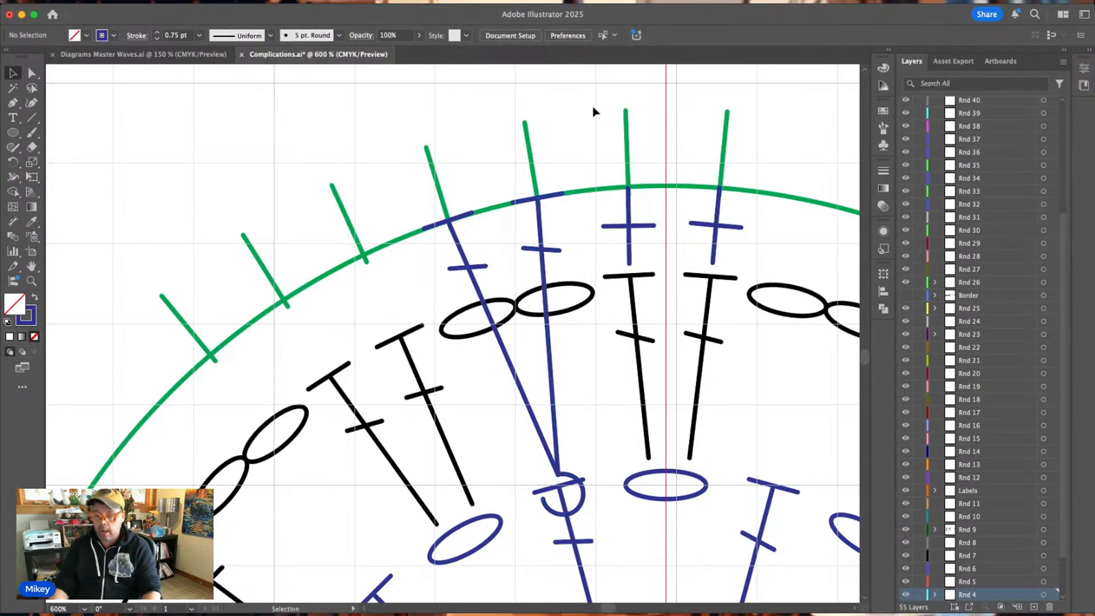
key(super+minus)
key(super+minus)
scroll(593, 111, right, 5)
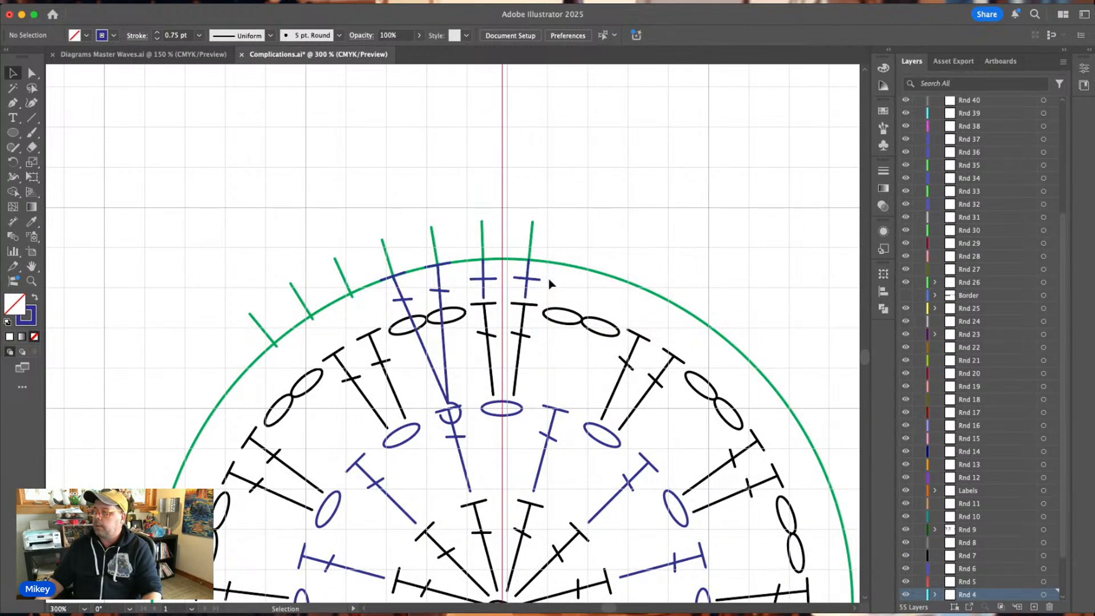
drag(450, 291, 415, 297)
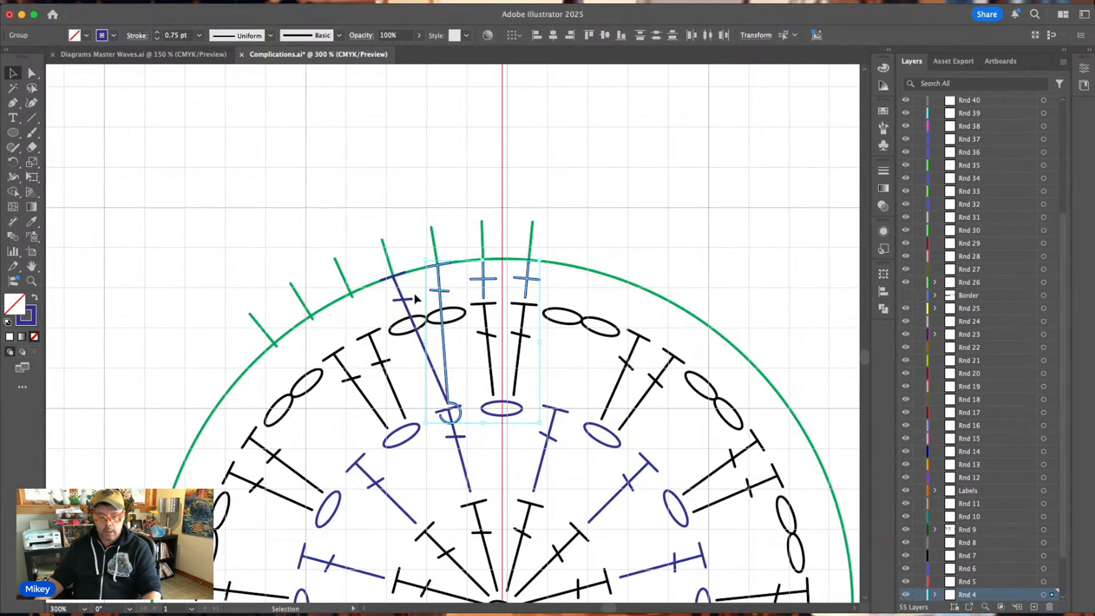
shift+click(414, 306)
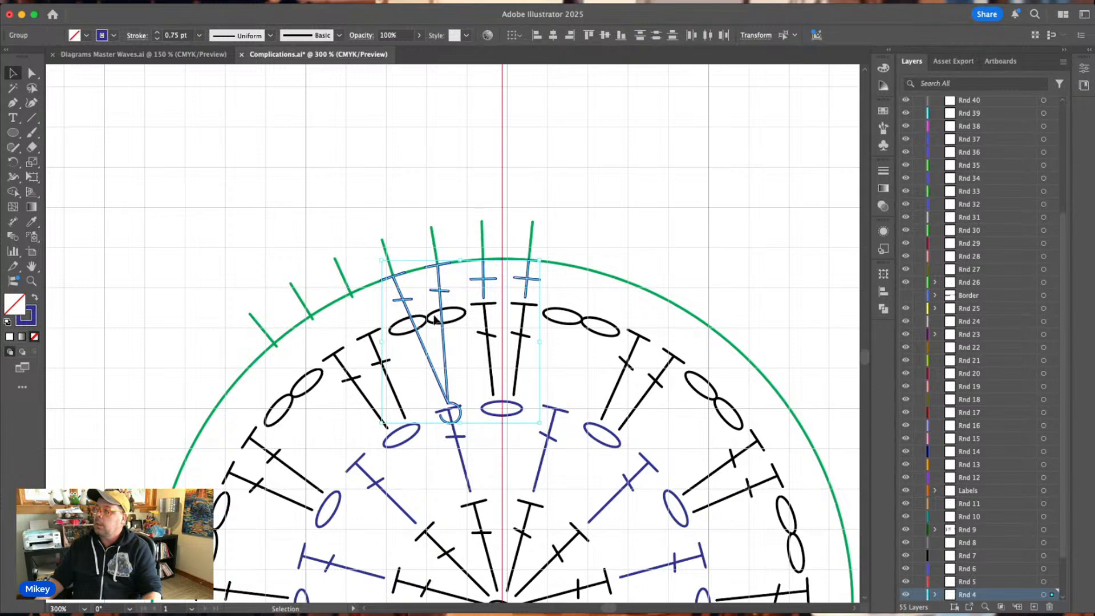
scroll(434, 319, down, 3)
click(13, 162)
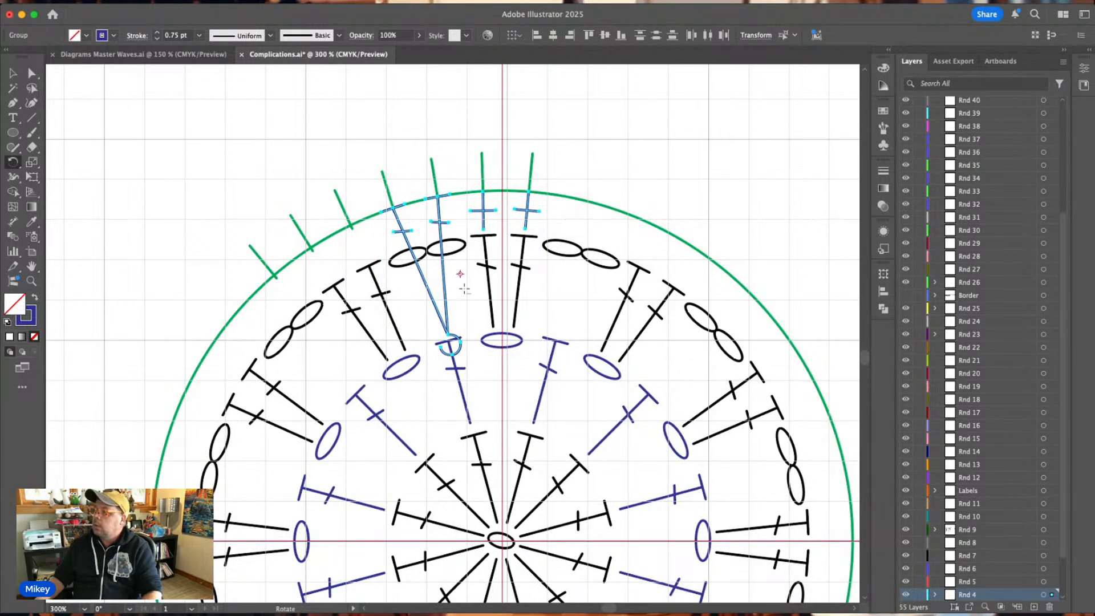
scroll(479, 336, down, 2)
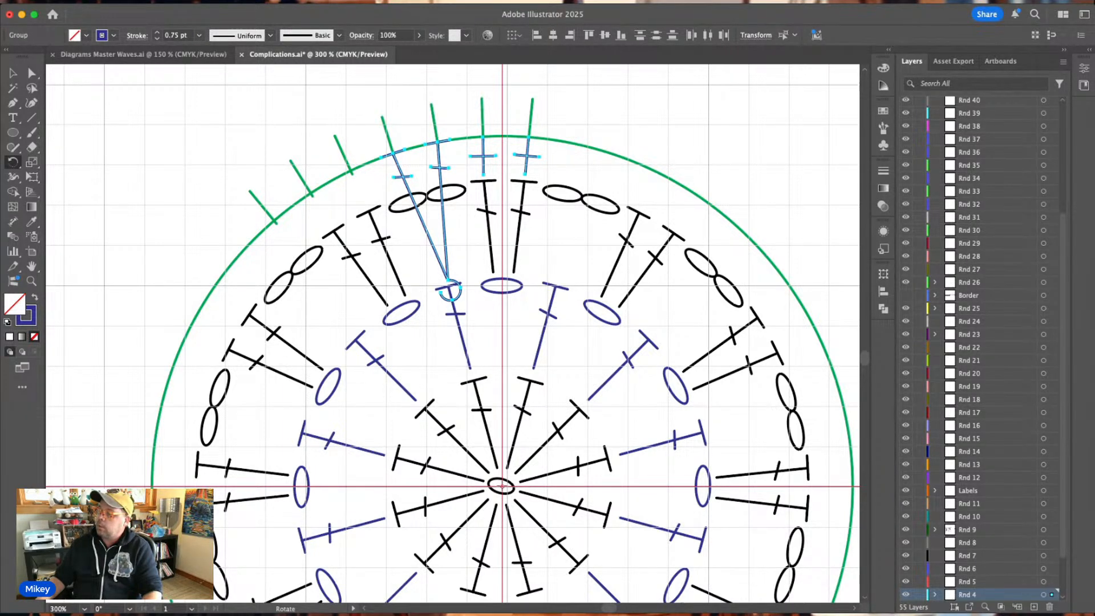
key(Return)
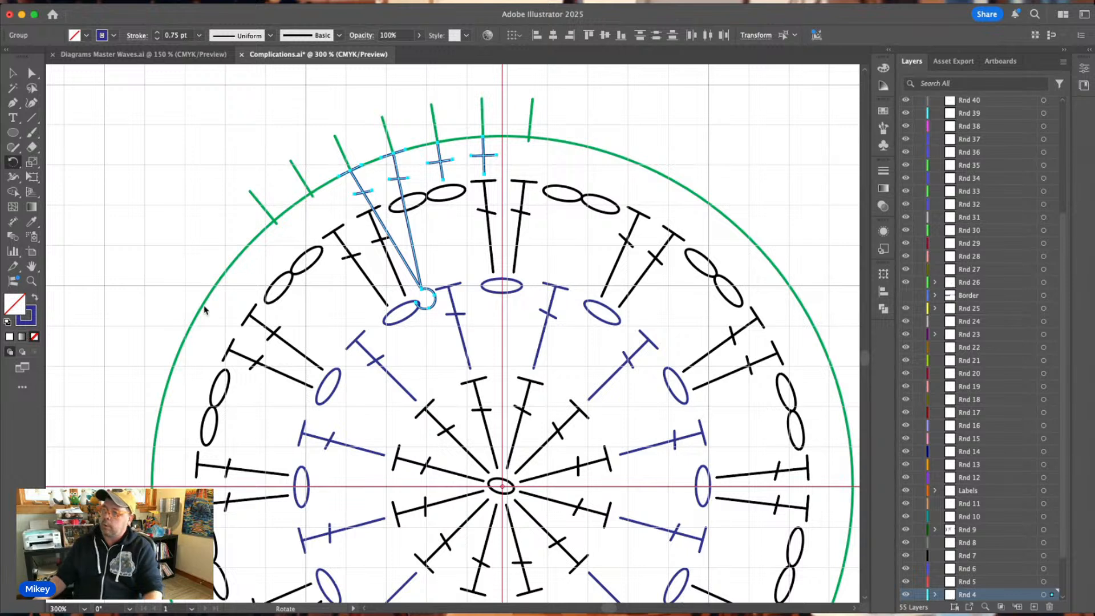
click(170, 386)
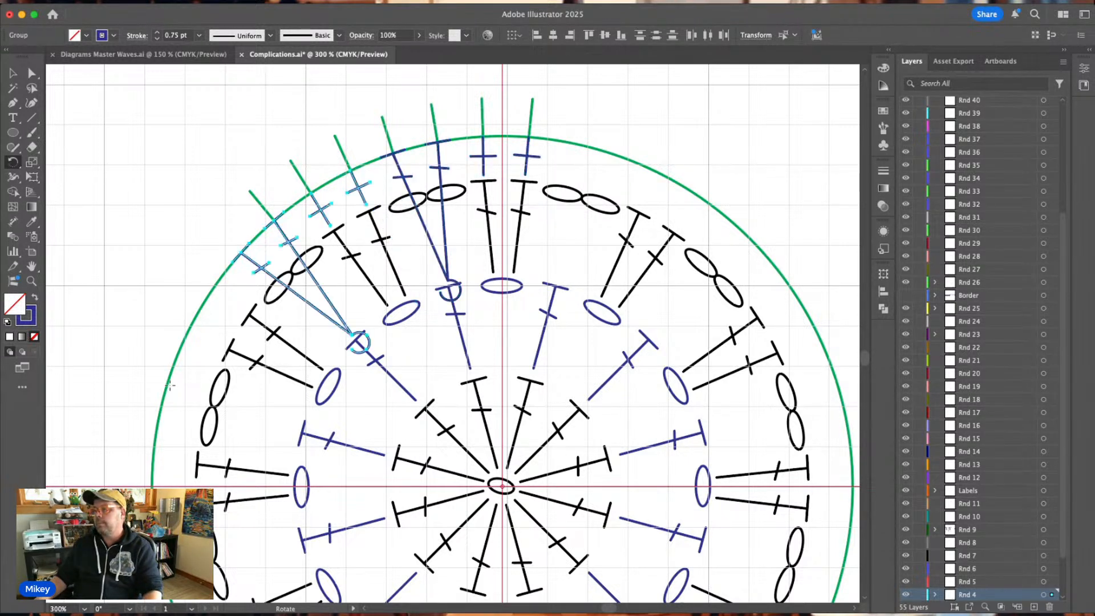
Repeat the rotated copy of the four-stitch set around the chart until Rnd 4 closes the full circle.
key(super+d)
key(super+d)
key(super+d)
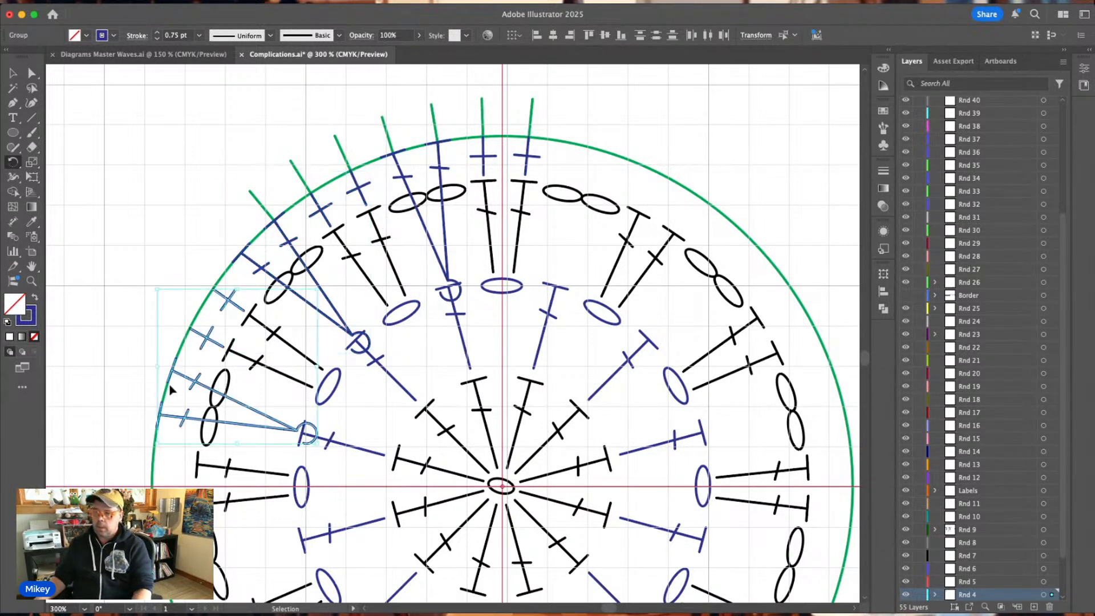
key(super+d)
key(super+d)
key(super+d)
key(super+d)
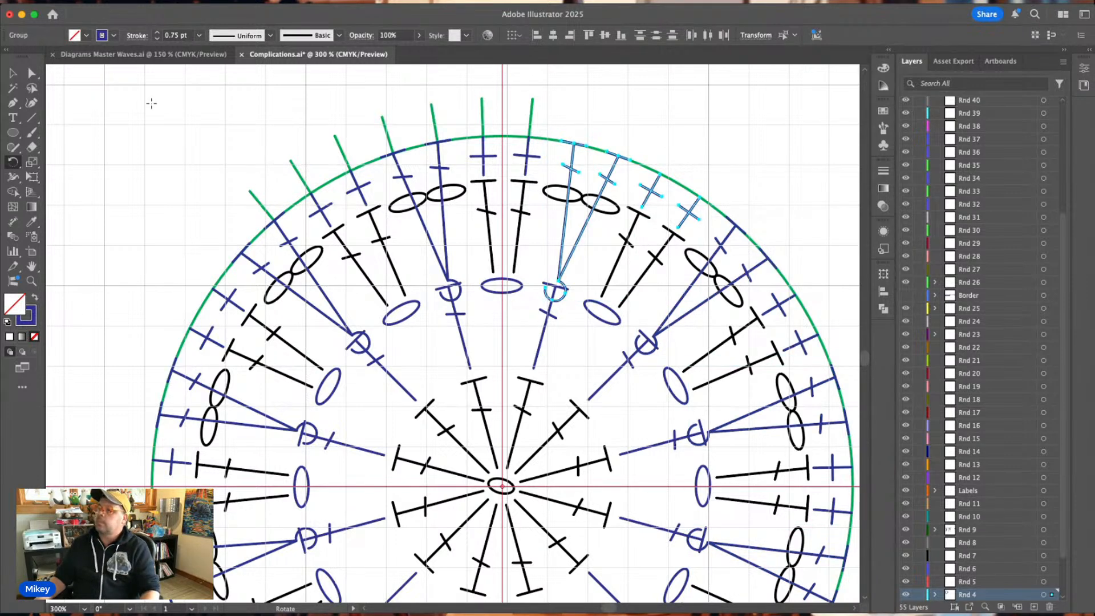
key(v)
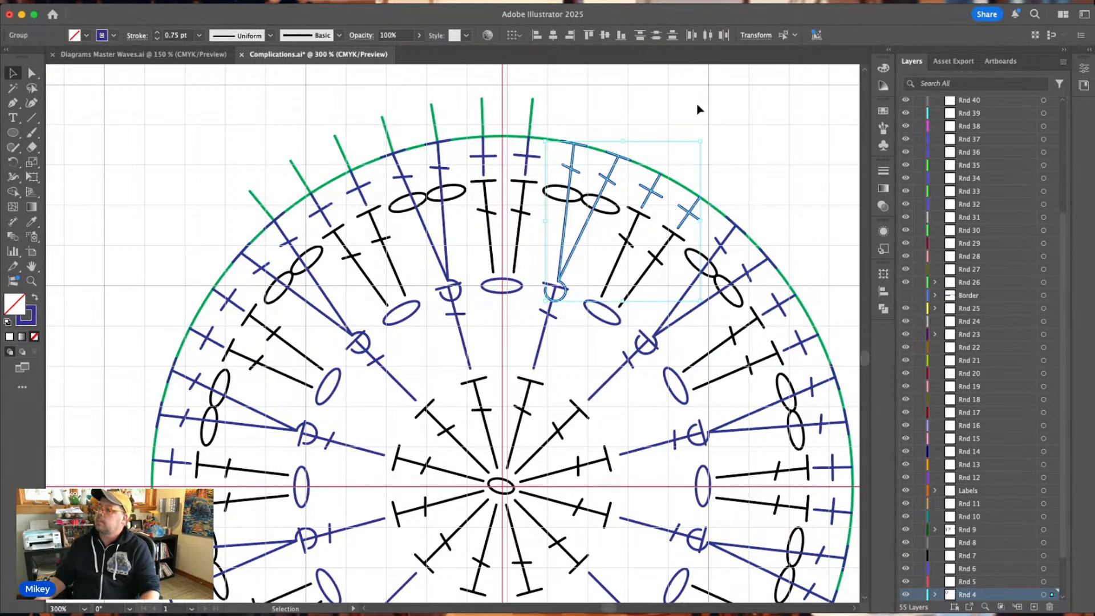
click(701, 112)
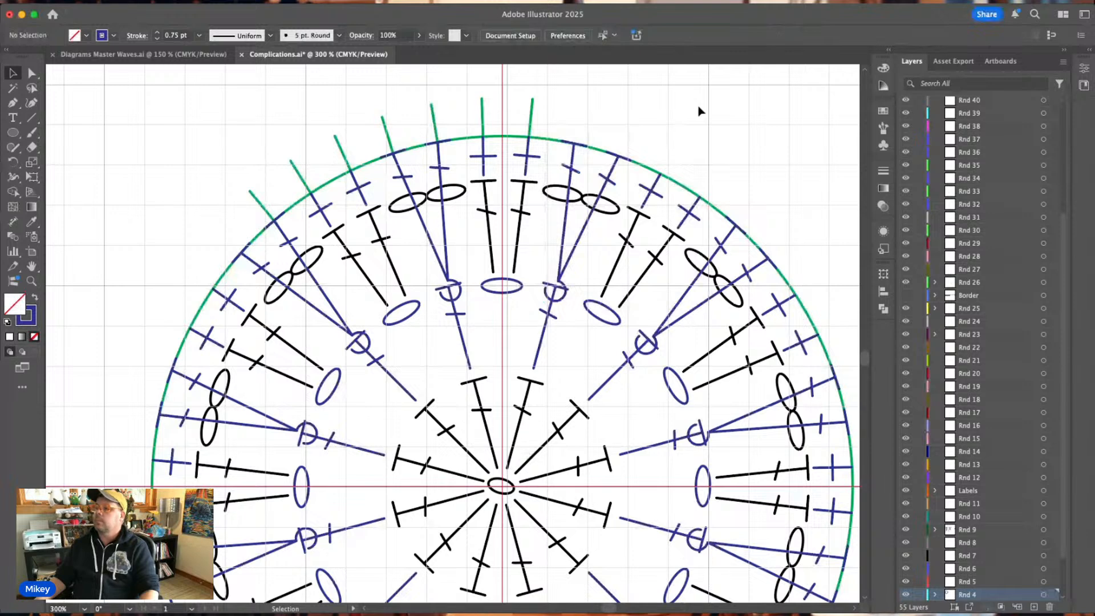
key(super+minus)
key(super+minus)
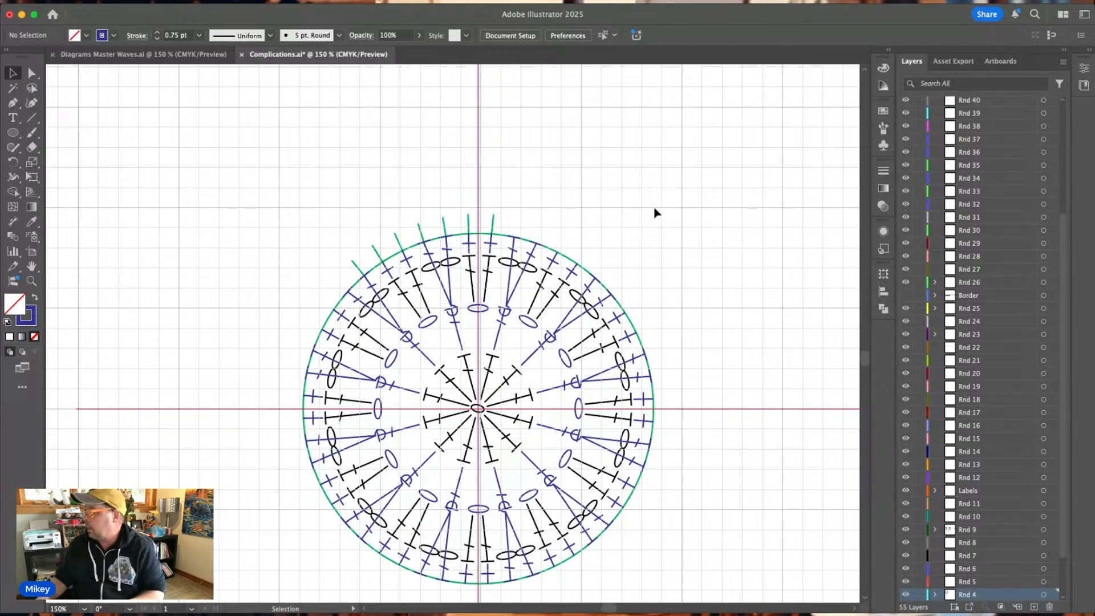
Activate the Rnd 5 layer and paste into it a black double crochet symbol copied from Diagrams Master Waves.ai.
click(980, 581)
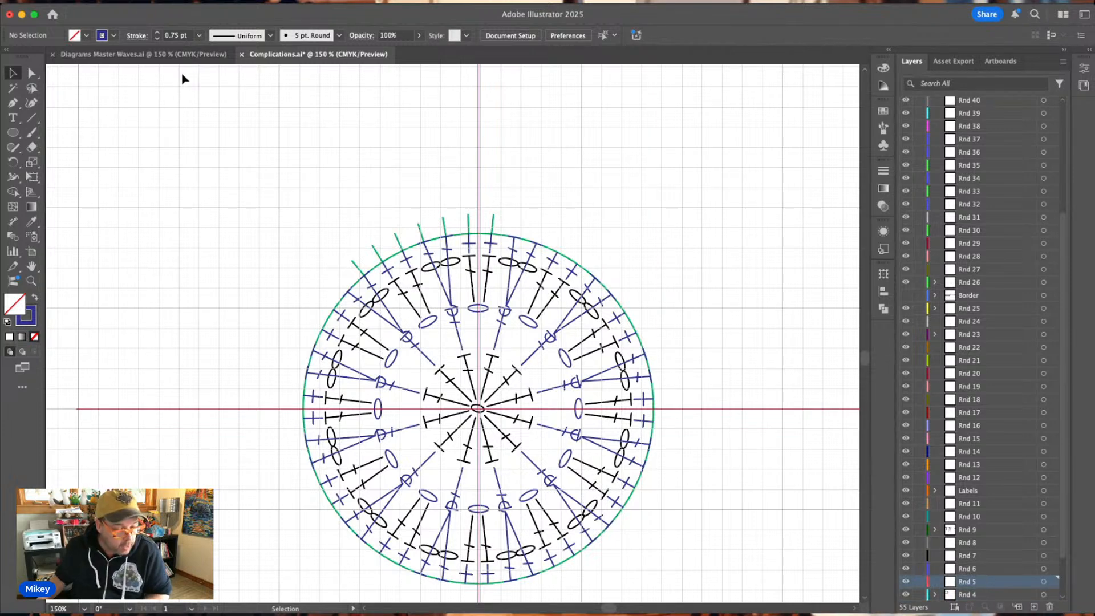
click(93, 55)
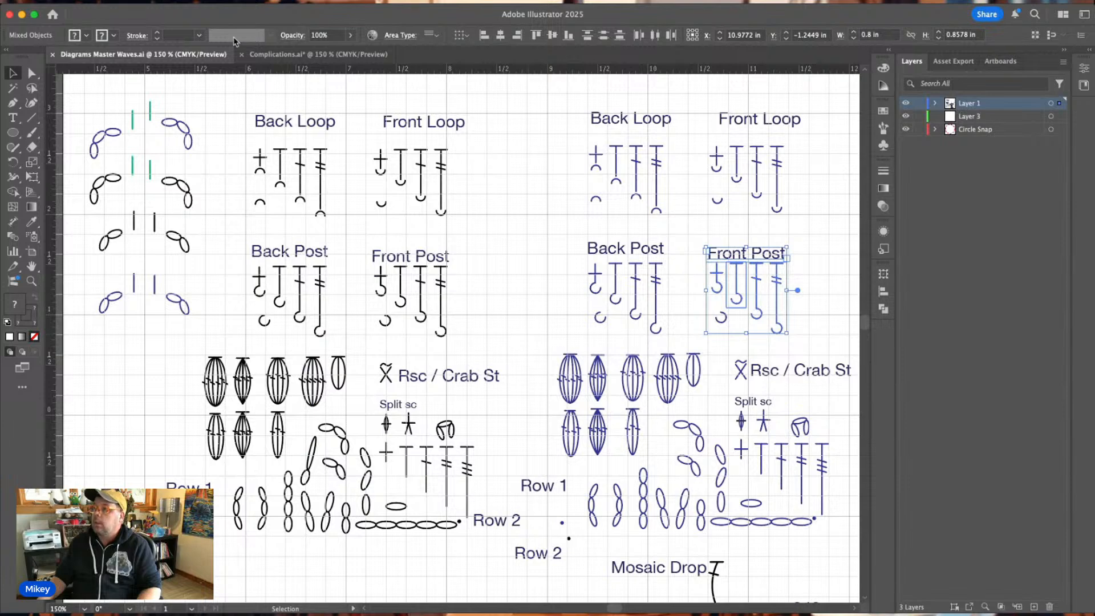
click(273, 55)
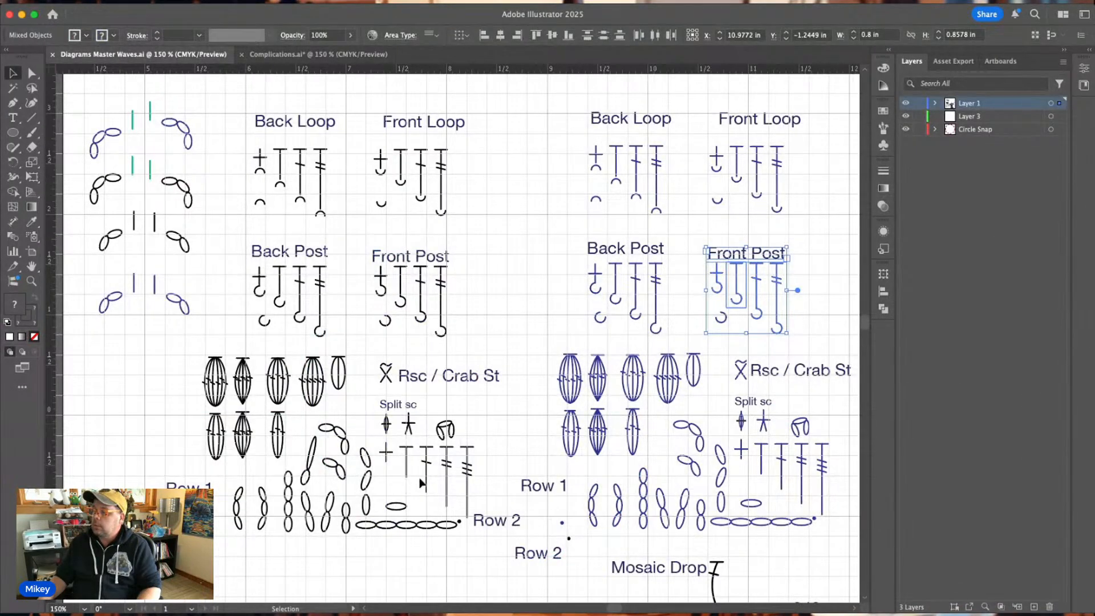
click(428, 468)
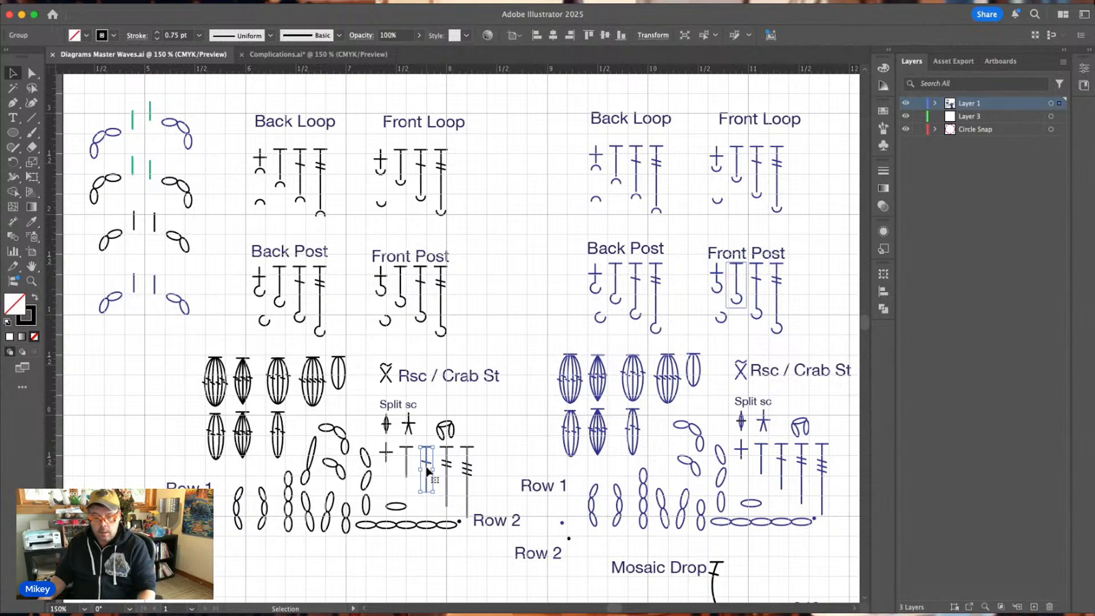
key(a)
key(super+c)
click(281, 56)
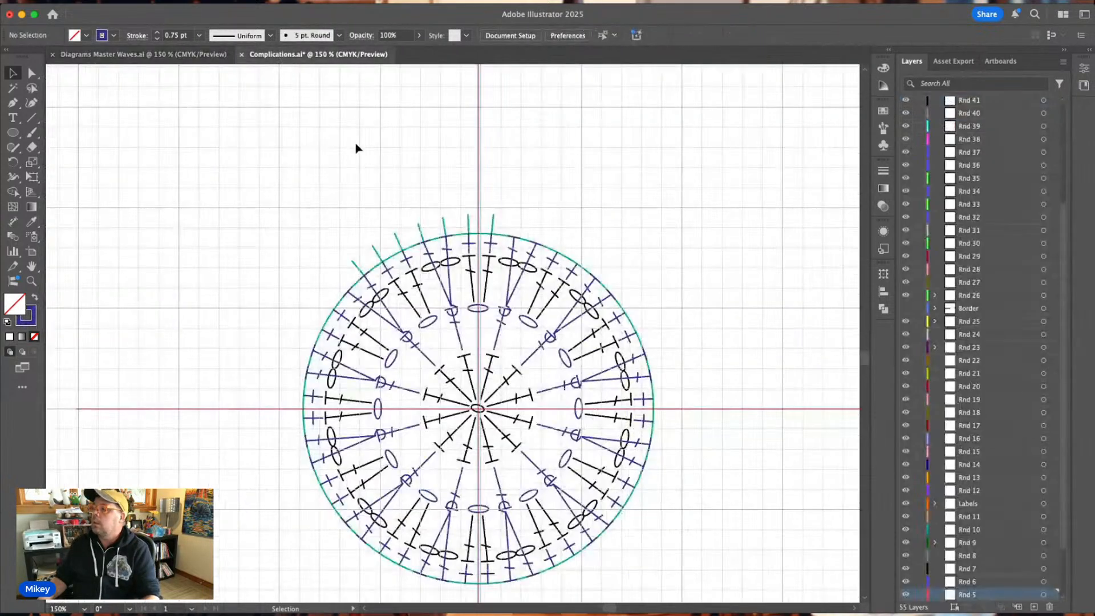
key(super+v)
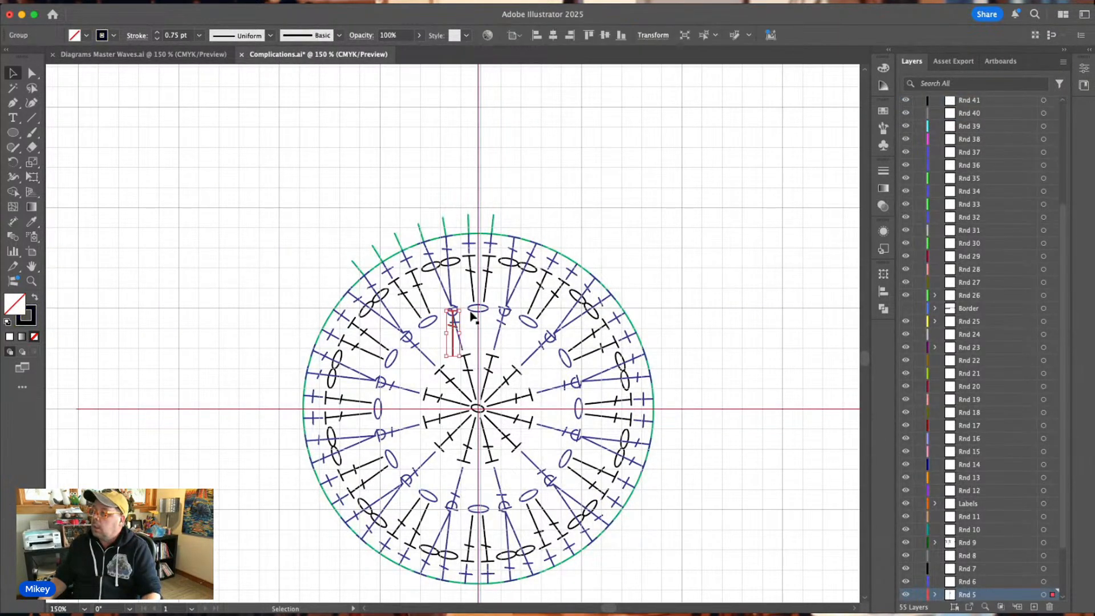
Stand the double crochet above Rnd 4 on the vertical centreline and enlarge the green guide circle from its centre to the stitch's top bar.
drag(456, 330, 479, 205)
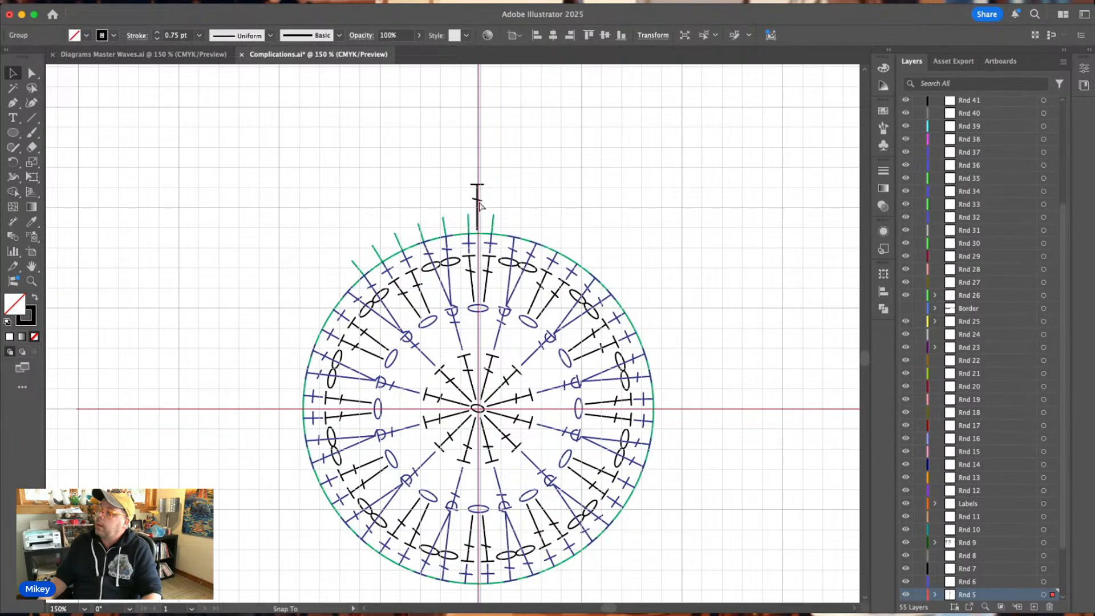
click(566, 259)
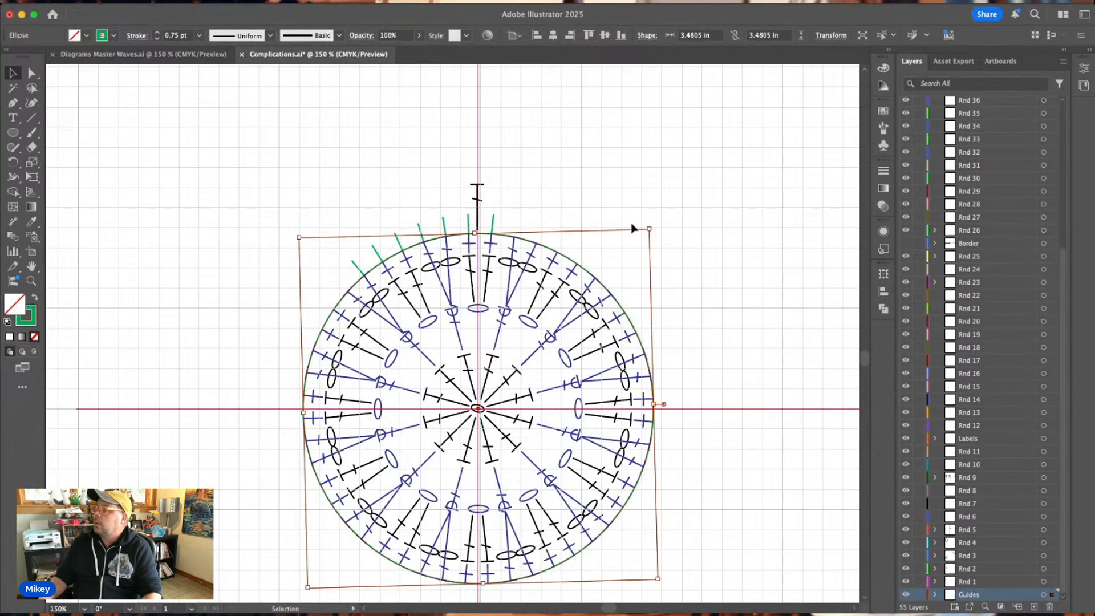
drag(649, 229, 699, 177)
click(505, 155)
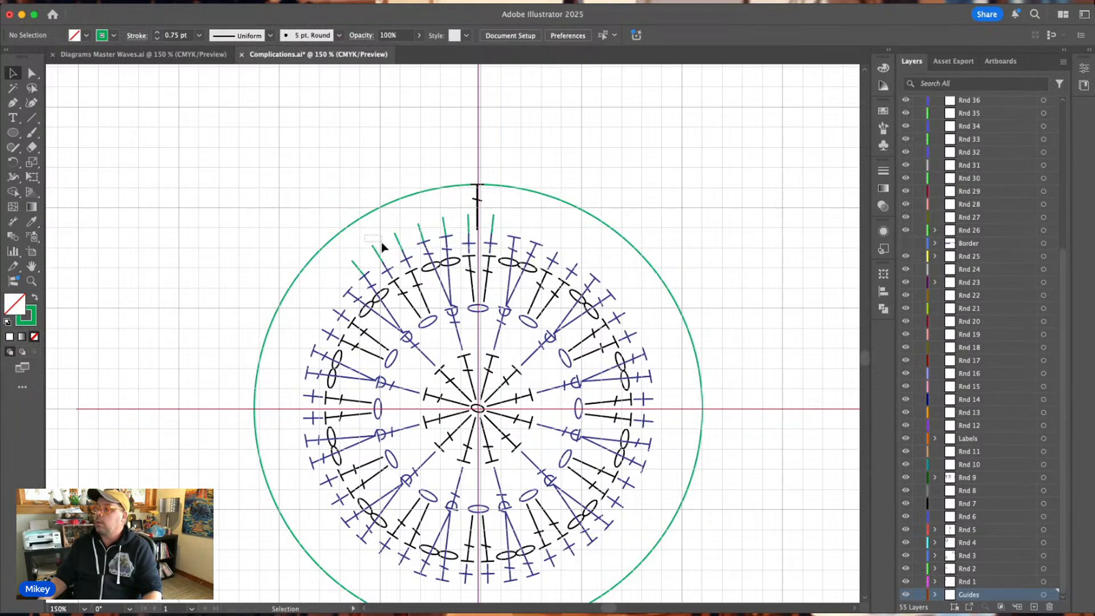
Set one green tick aside above the enlarged guide circle and delete the other old ticks.
drag(468, 223, 535, 144)
drag(398, 222, 499, 223)
key(Delete)
key(Delete)
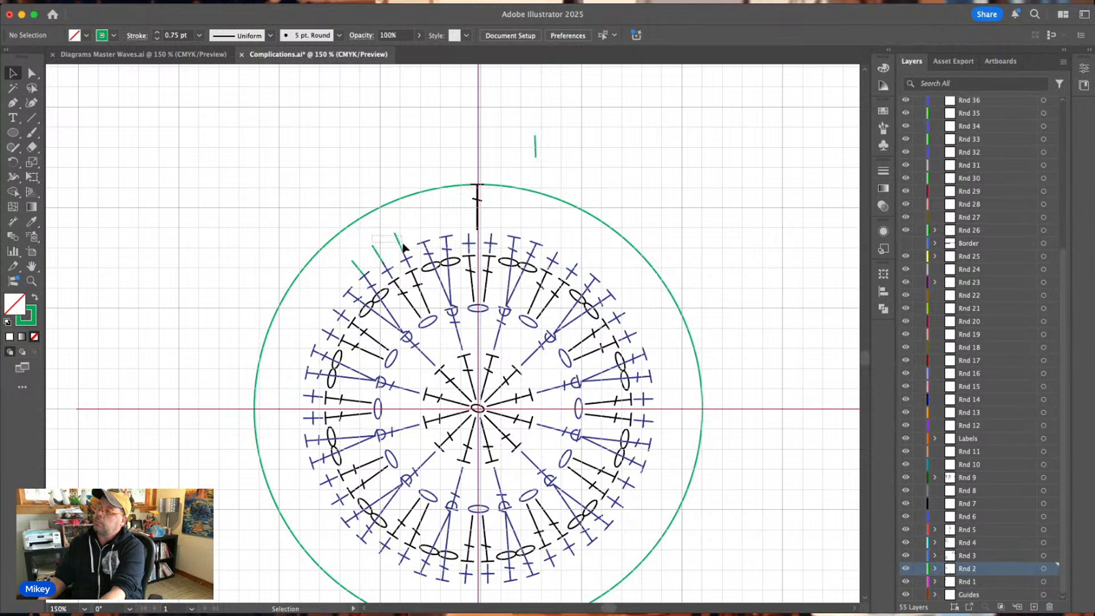
drag(403, 246, 362, 269)
key(Delete)
key(Delete)
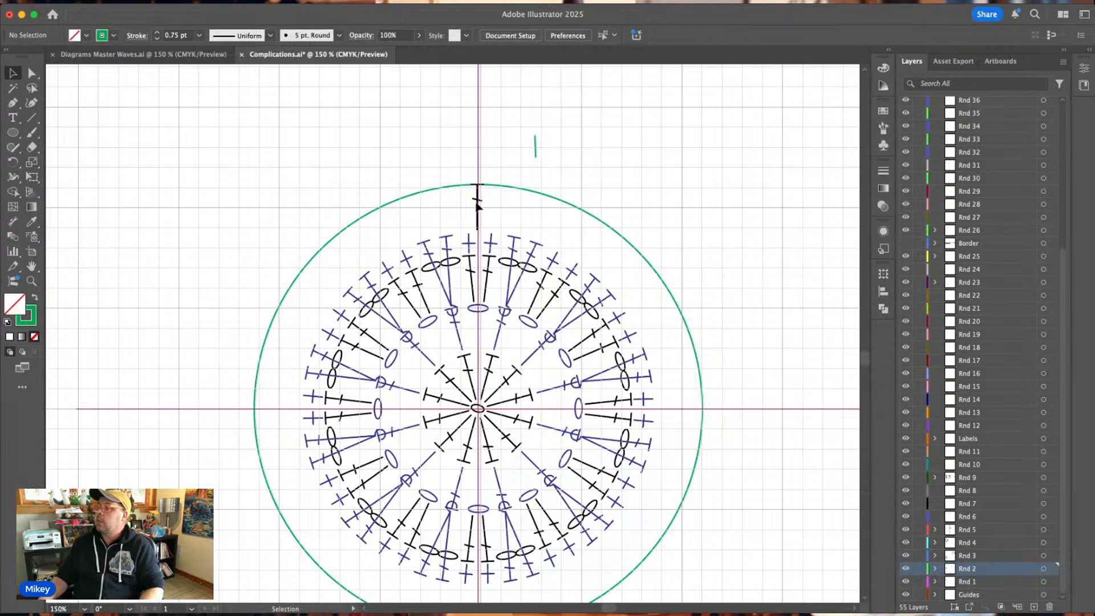
Rotate the four finished rounds until a blue V-shaped stitch pair centres on the vertical centreline, with the double crochet standing above it on the guide circle.
drag(477, 204, 680, 151)
drag(282, 237, 721, 390)
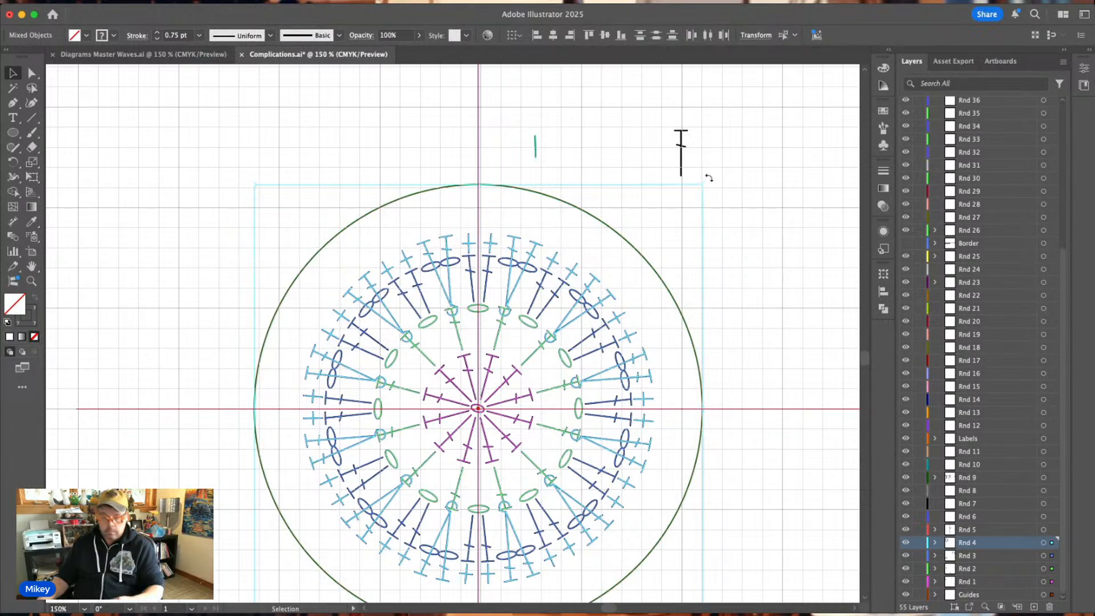
drag(717, 198, 744, 258)
click(781, 193)
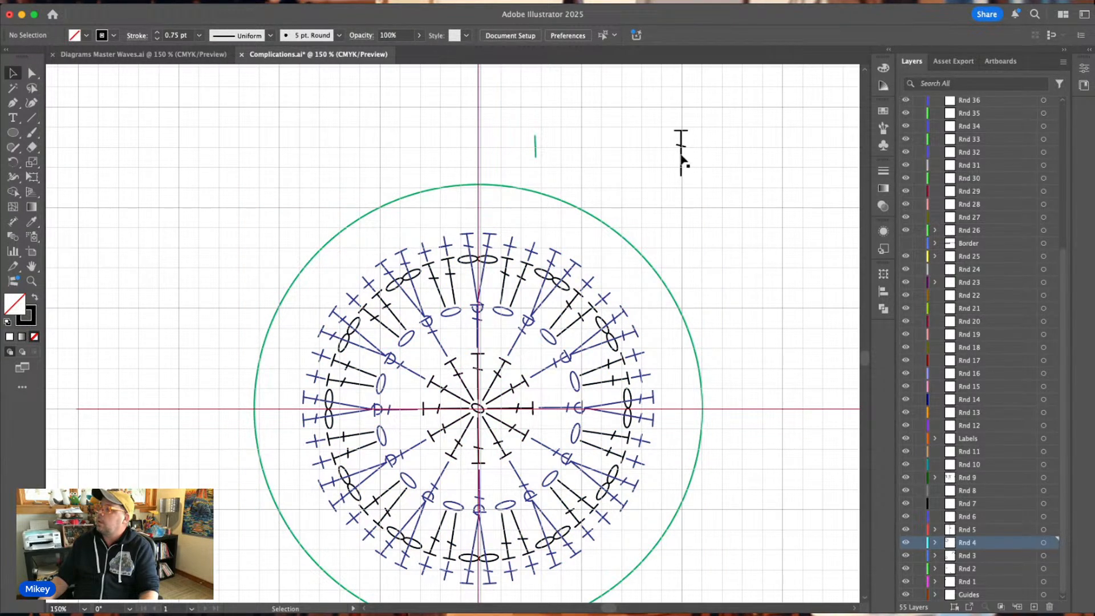
drag(680, 158, 479, 209)
click(509, 169)
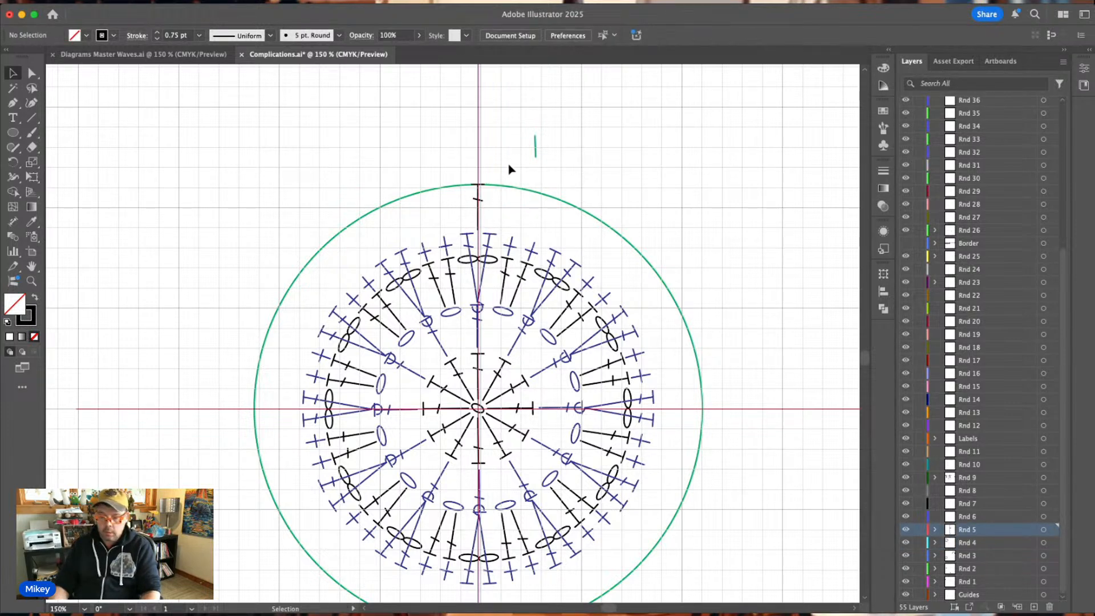
Place the spare green tick on the vertical centreline at the guide circle's top, directly above the double crochet.
key(super+equal)
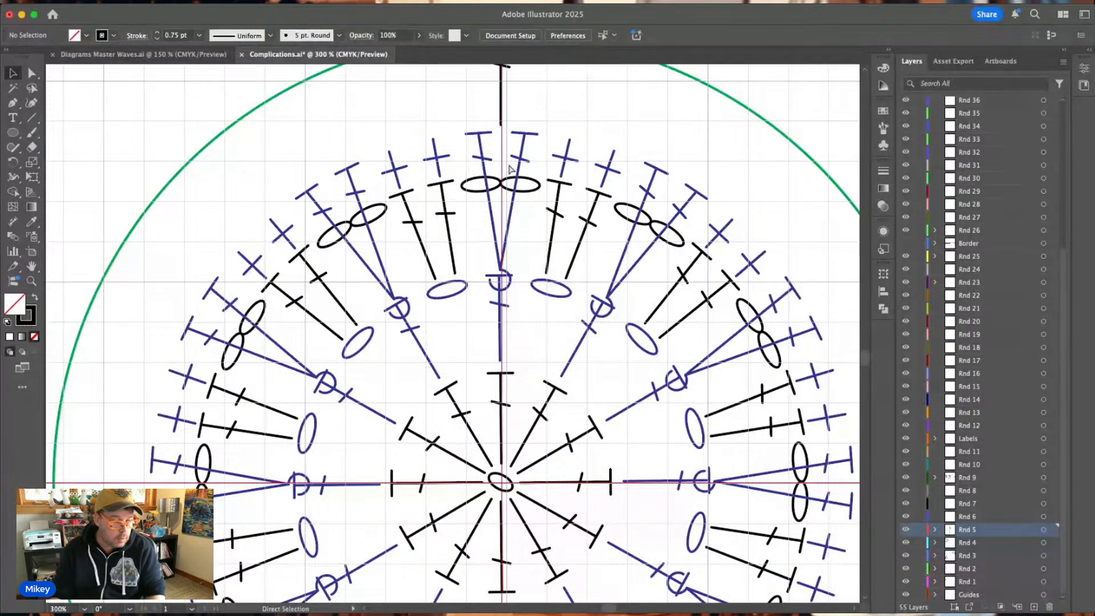
key(super+equal)
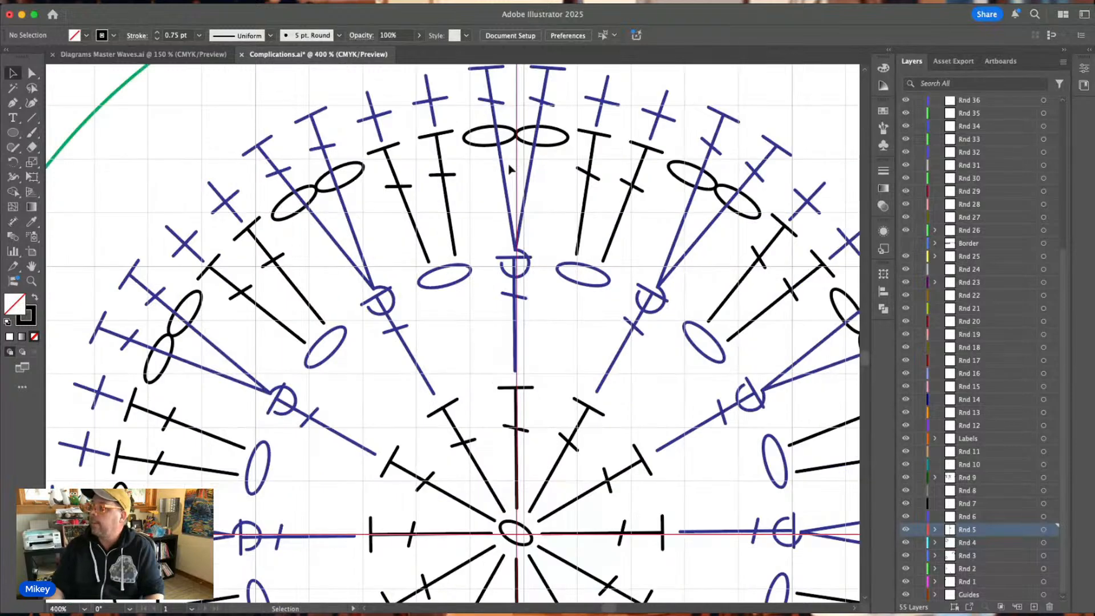
scroll(510, 168, up, 5)
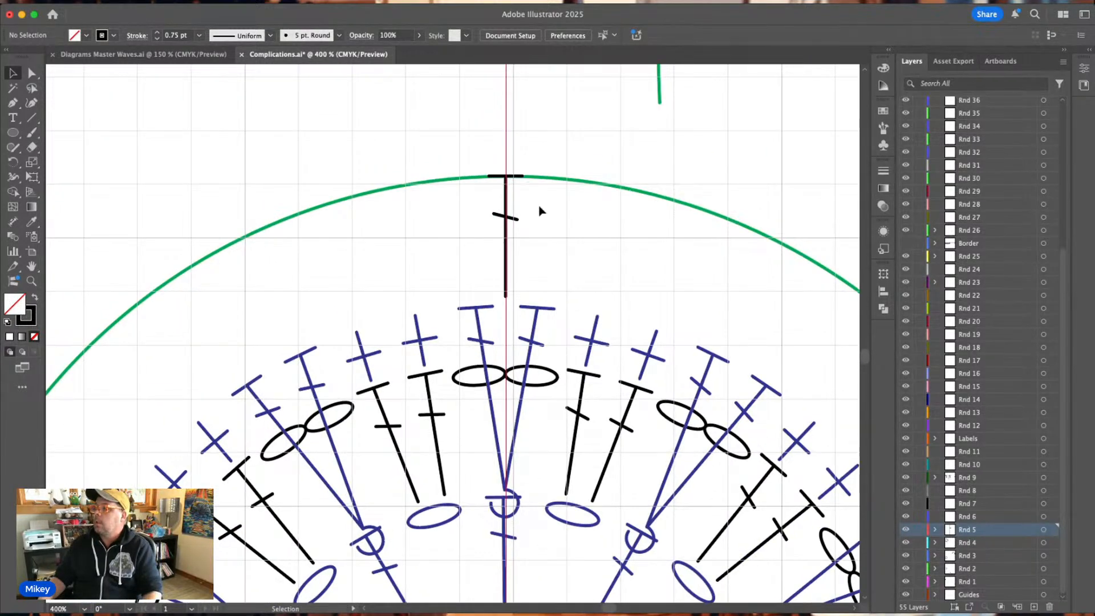
scroll(598, 176, up, 2)
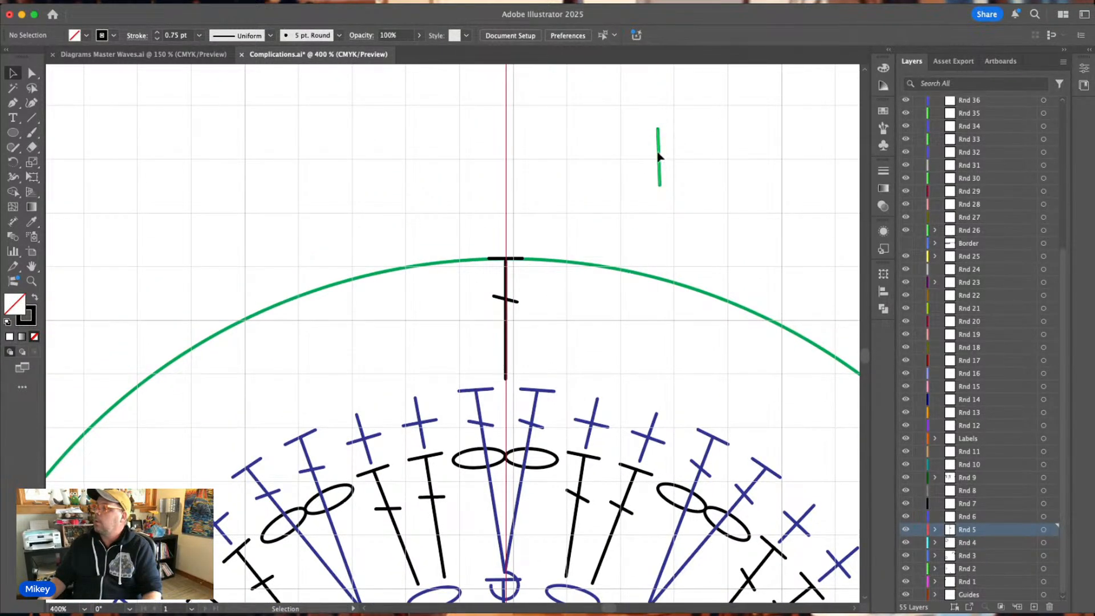
drag(657, 154, 505, 235)
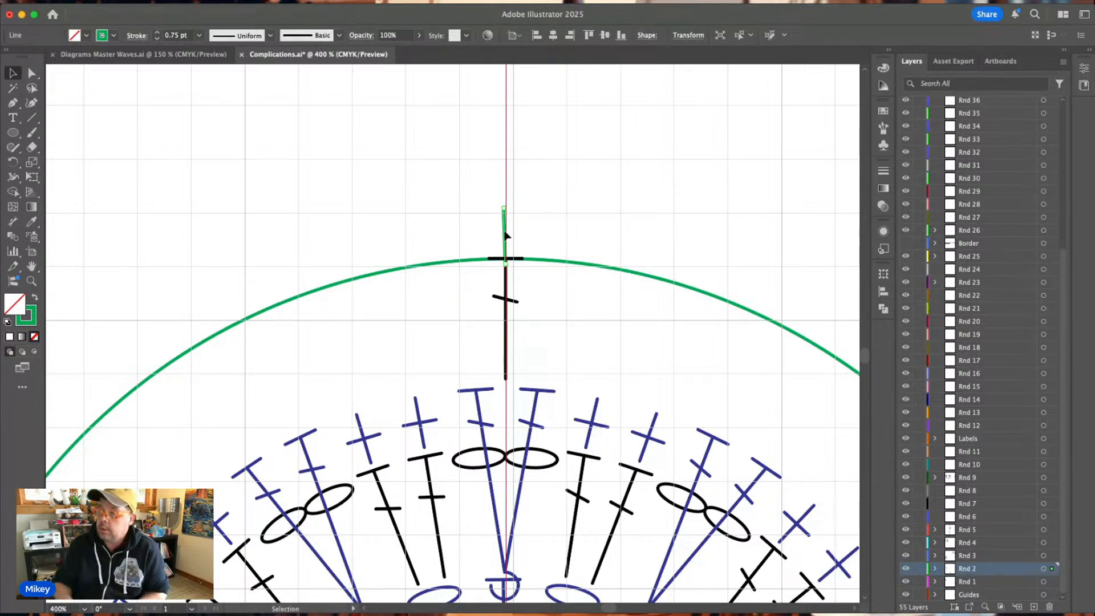
click(451, 237)
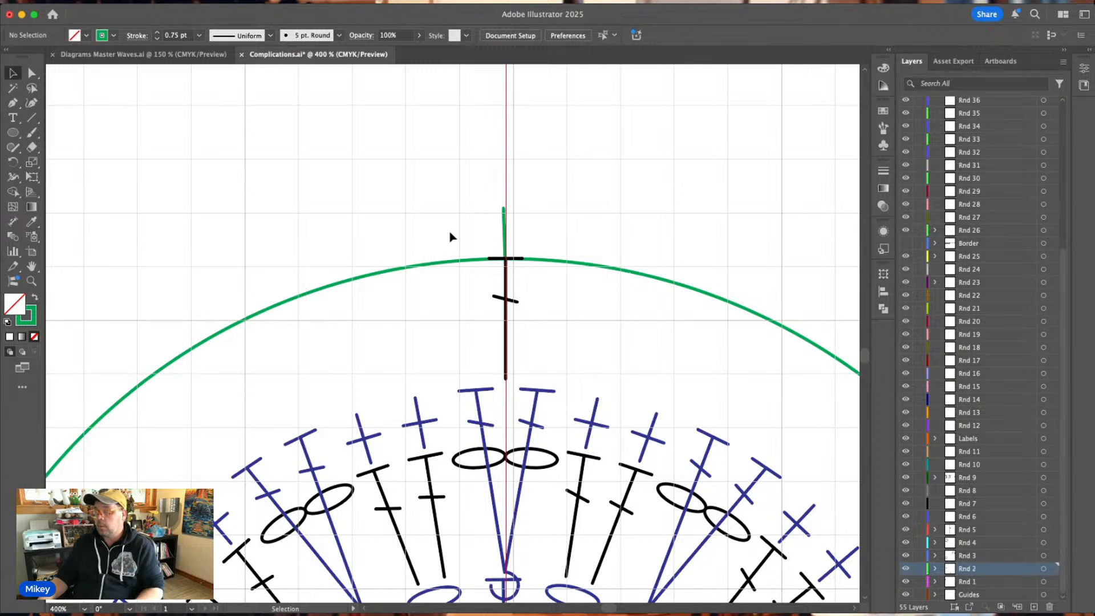
Rotate a copy of the green tick counterclockwise about the chart's centre, a short distance along the guide circle from the original.
key(a)
key(super+minus)
key(super+minus)
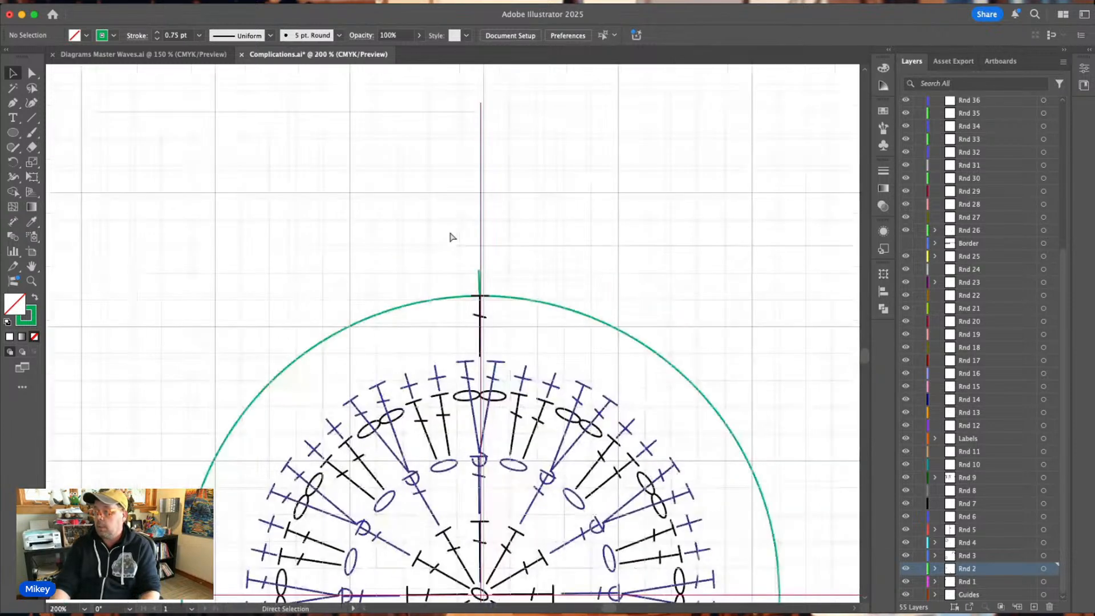
scroll(449, 237, down, 3)
click(479, 209)
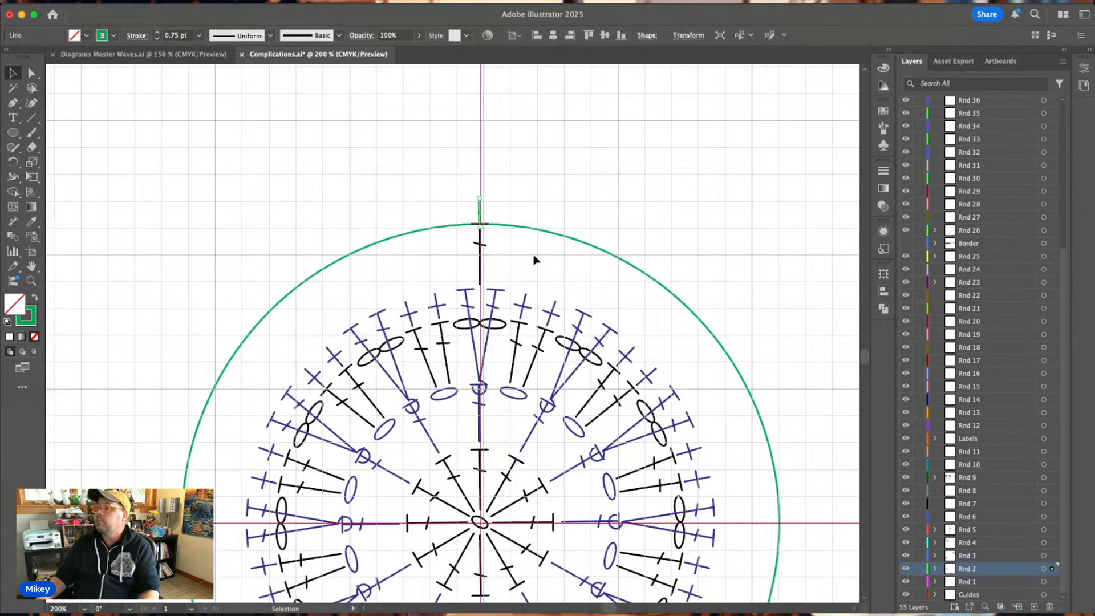
scroll(513, 251, down, 4)
click(12, 164)
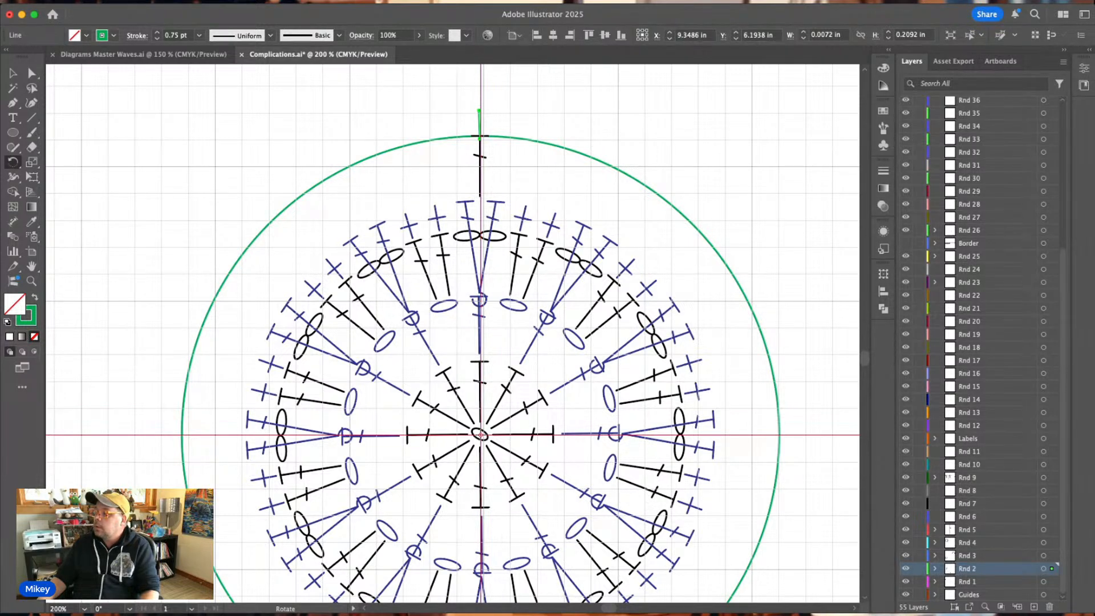
drag(479, 137, 331, 178)
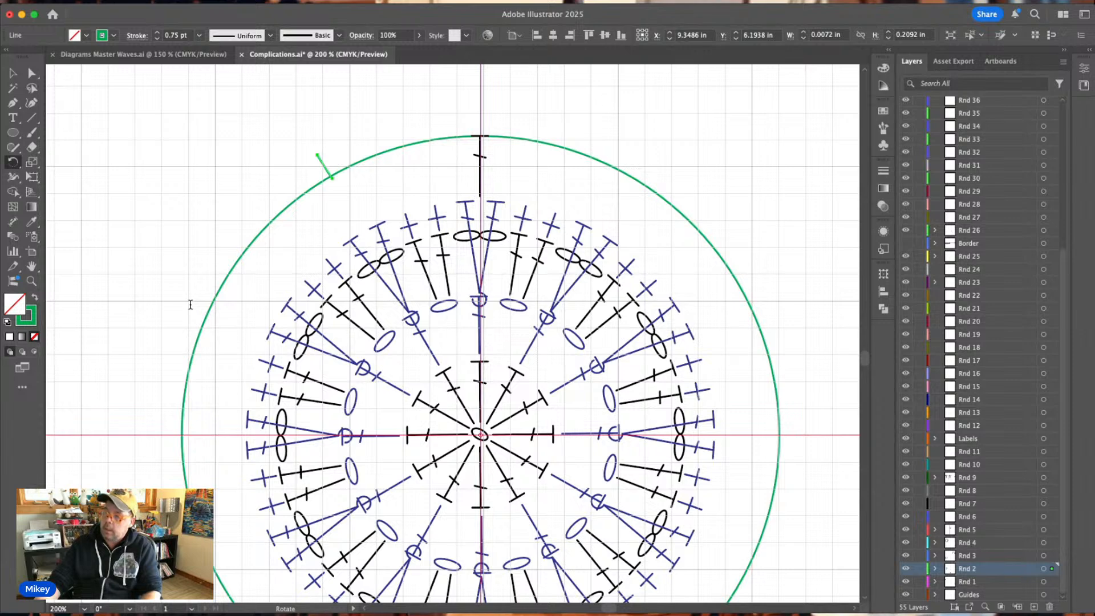
click(167, 387)
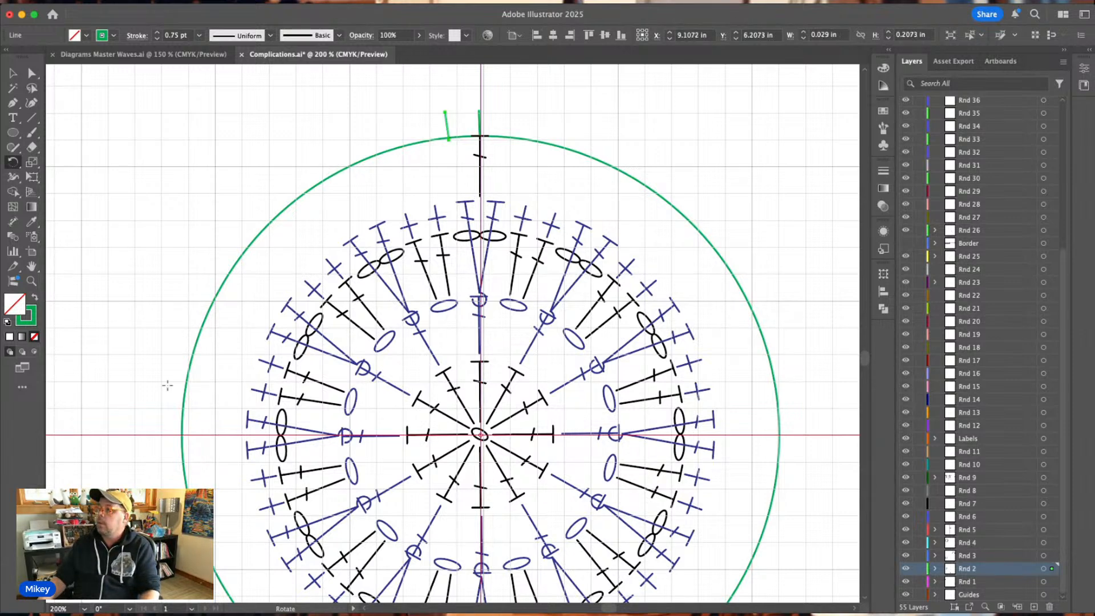
Repeat the rotated tick copy until nine evenly spaced ticks run along the guide circle's upper-left arc.
key(super+d)
key(super+d)
key(super+d)
key(super+d)
key(super+d)
key(super+d)
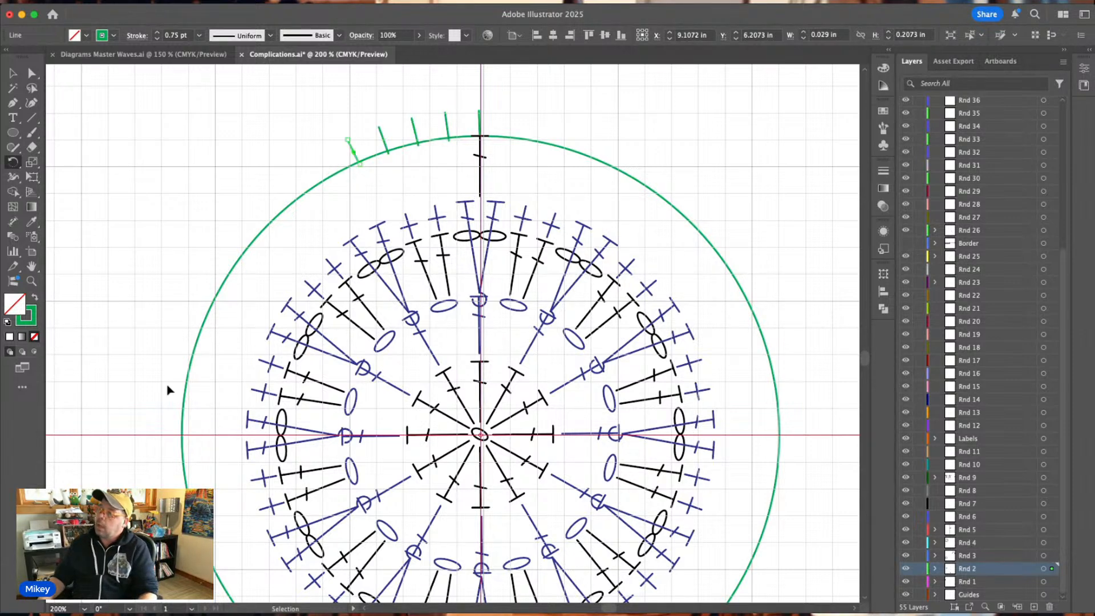
key(super+d)
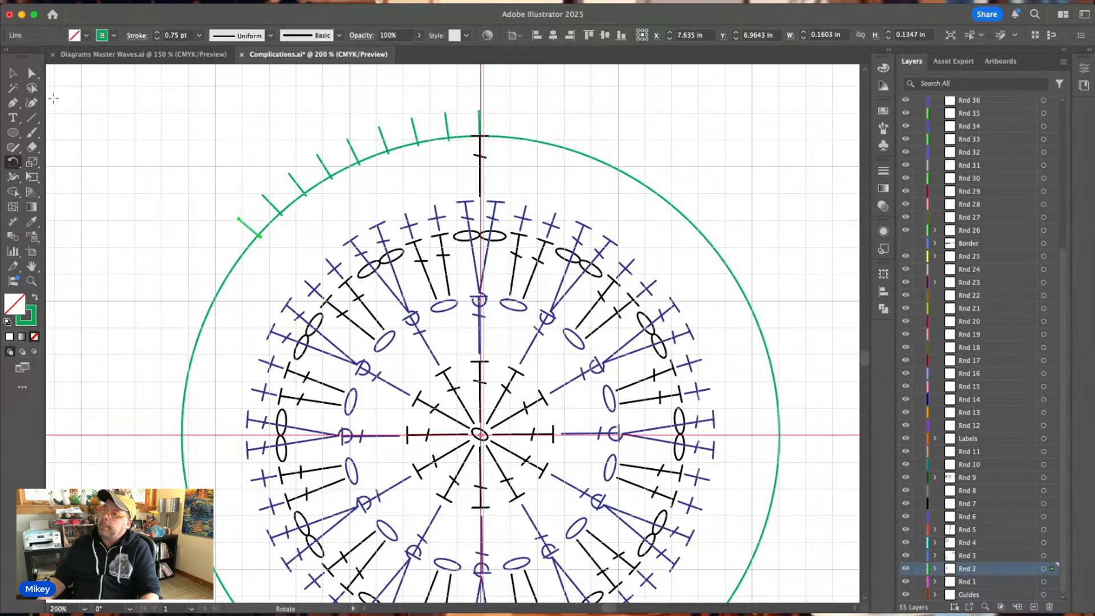
click(14, 76)
click(615, 112)
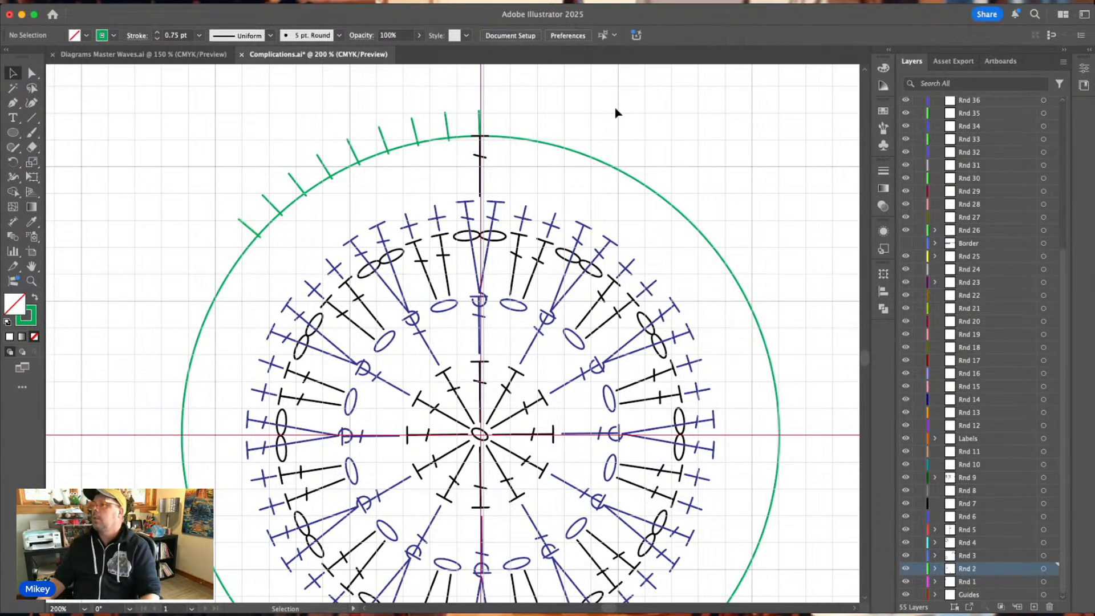
Activate the Rnd 5 layer and paste into it two black chain ovals copied from Diagrams Master Waves.ai.
key(super+equal)
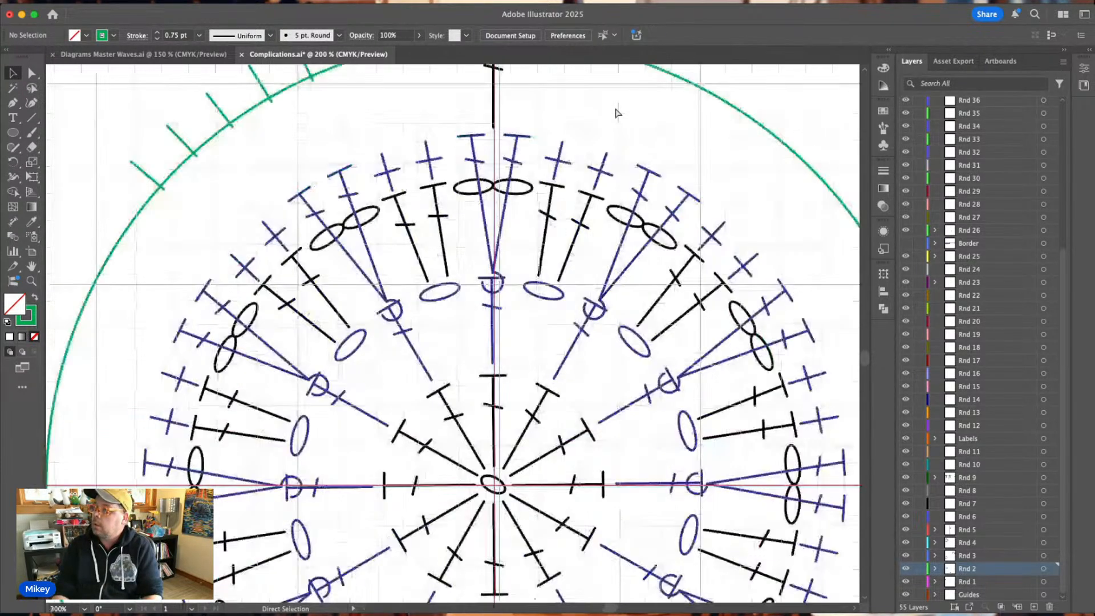
scroll(616, 112, up, 2)
scroll(615, 111, up, 4)
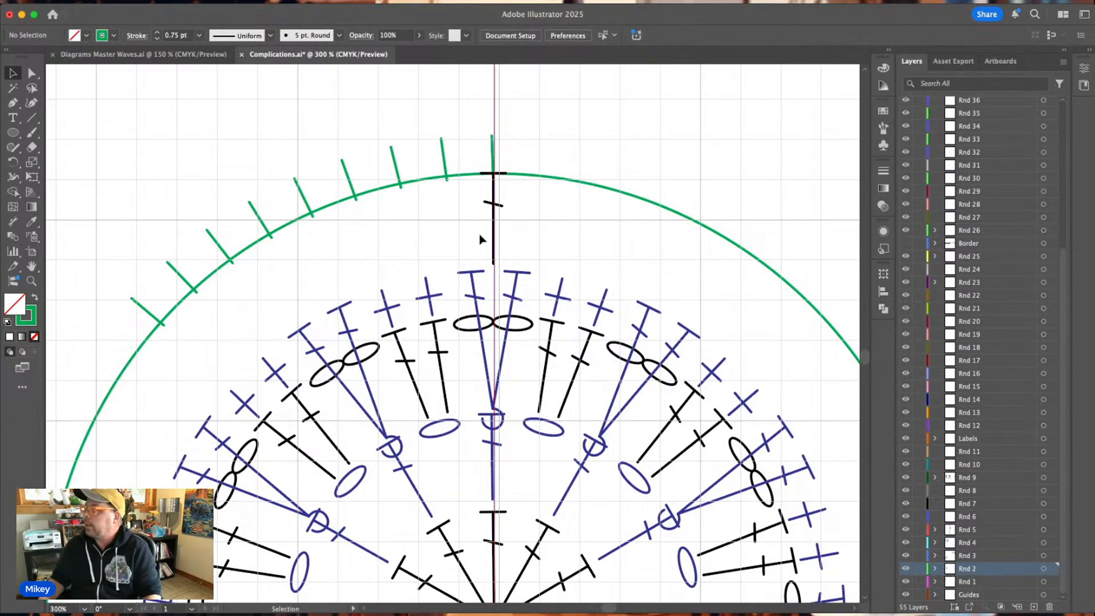
click(494, 228)
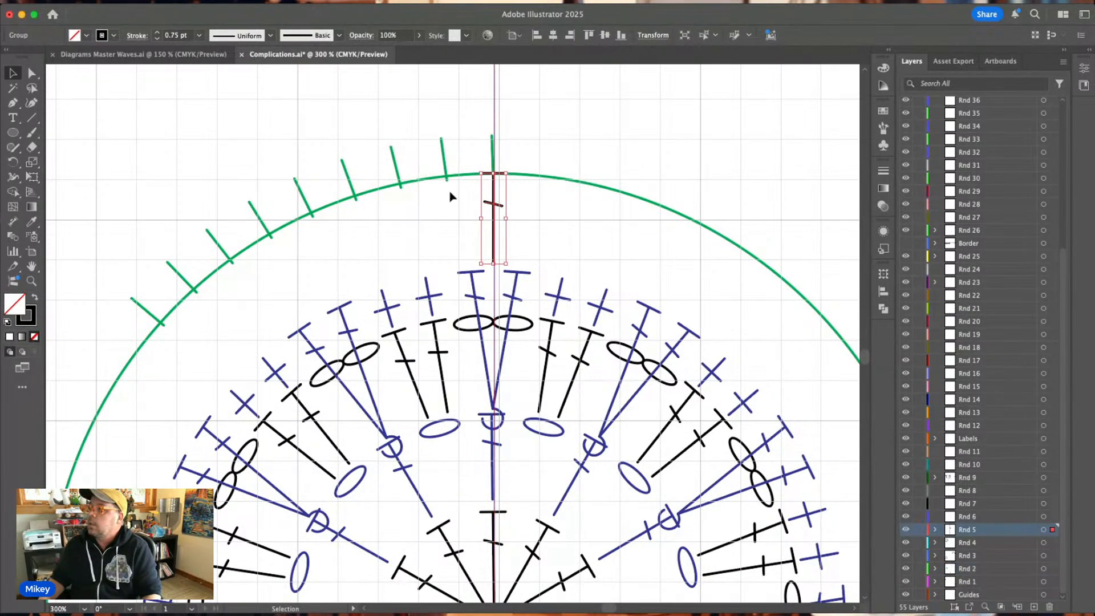
click(153, 58)
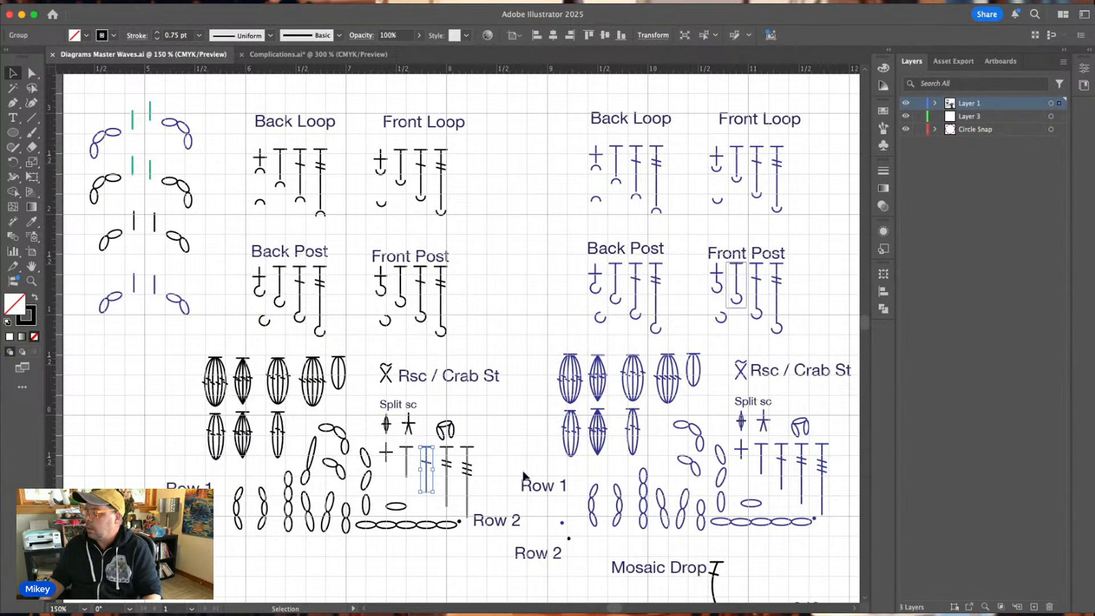
click(365, 525)
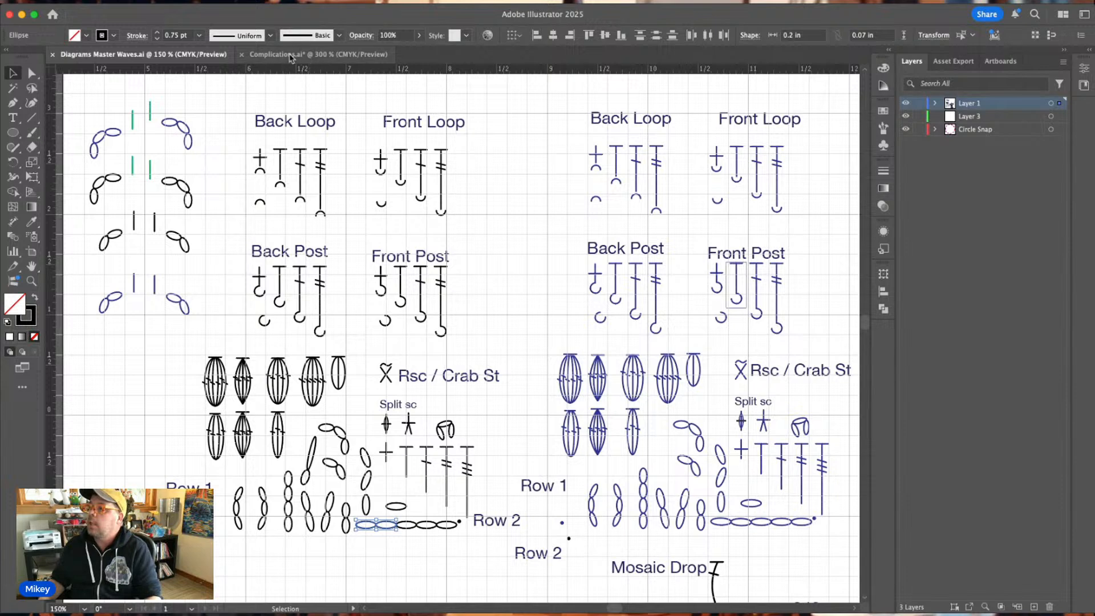
click(291, 57)
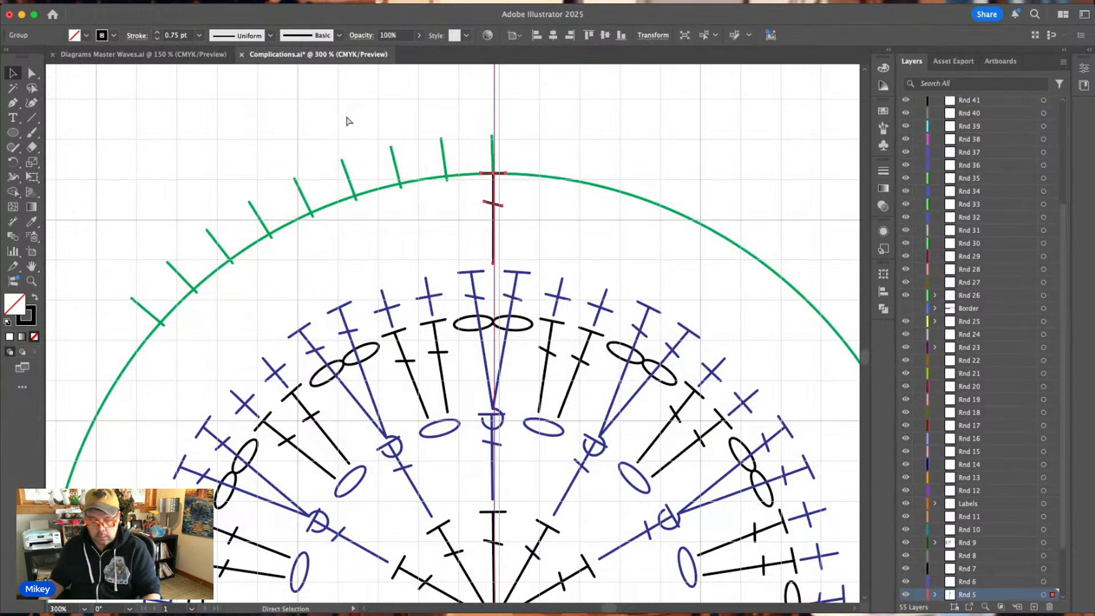
key(super+v)
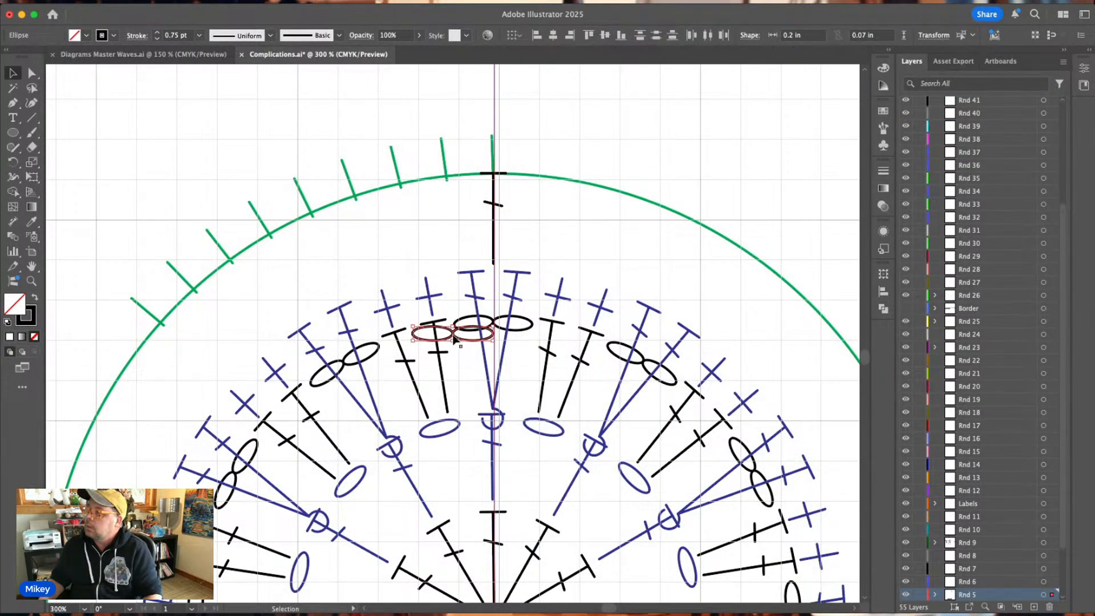
Tilt the chain pair along the guide circle under the two ticks beside the double crochet, and widen each oval to 0.2159 in.
drag(455, 339, 474, 196)
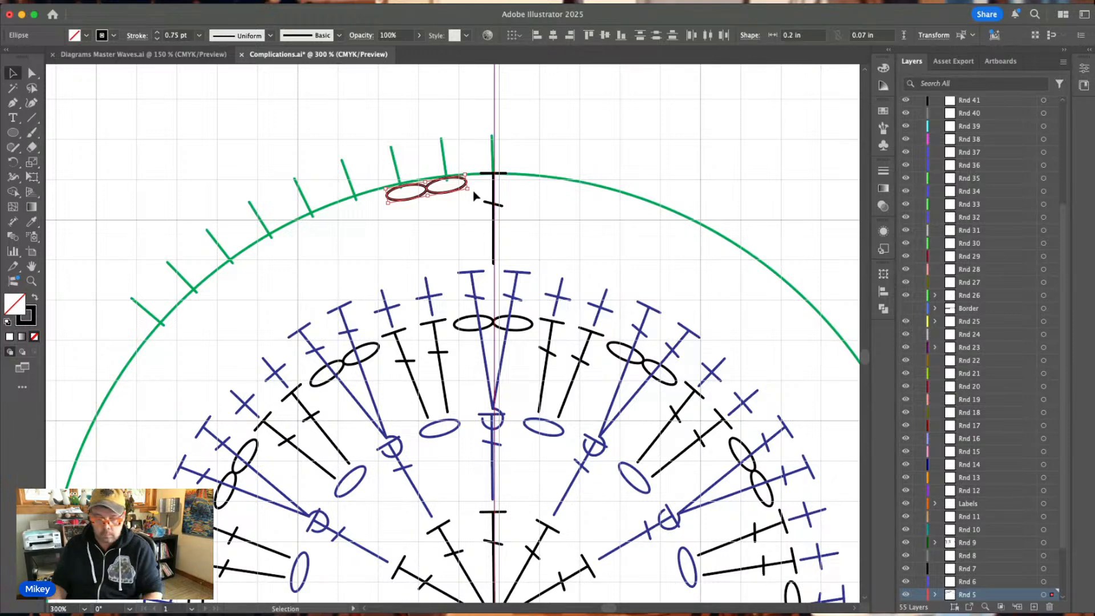
key(super+equal)
key(super+equal)
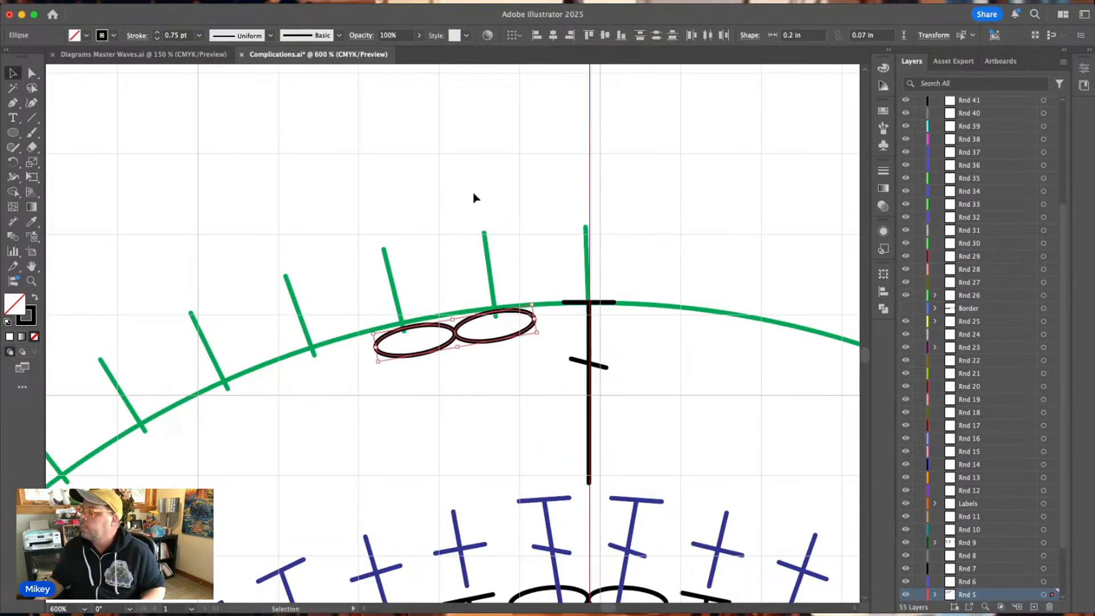
key(v)
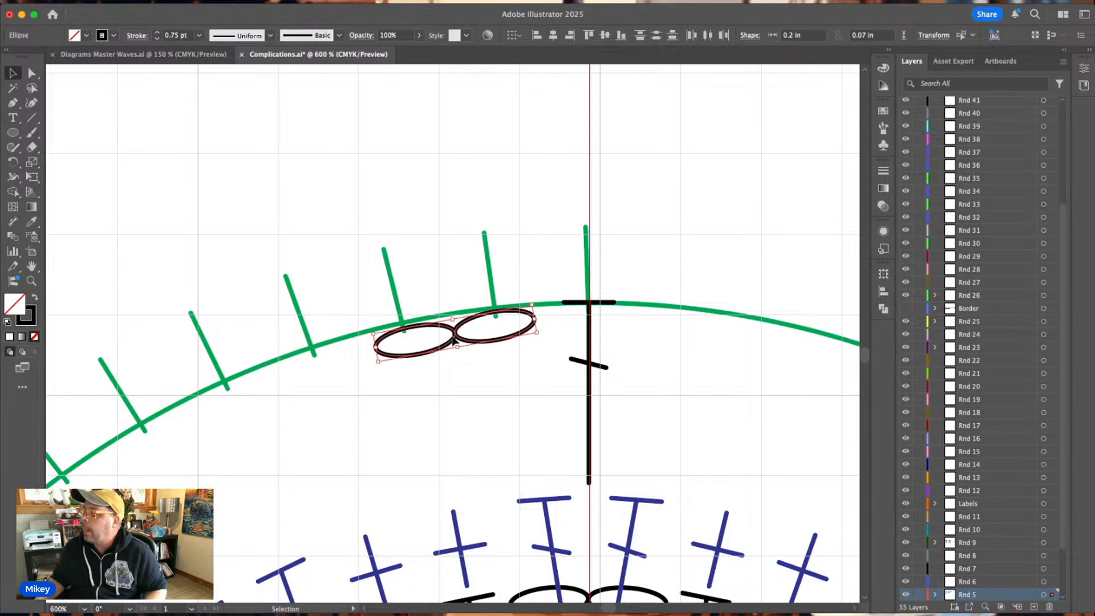
drag(453, 341, 446, 336)
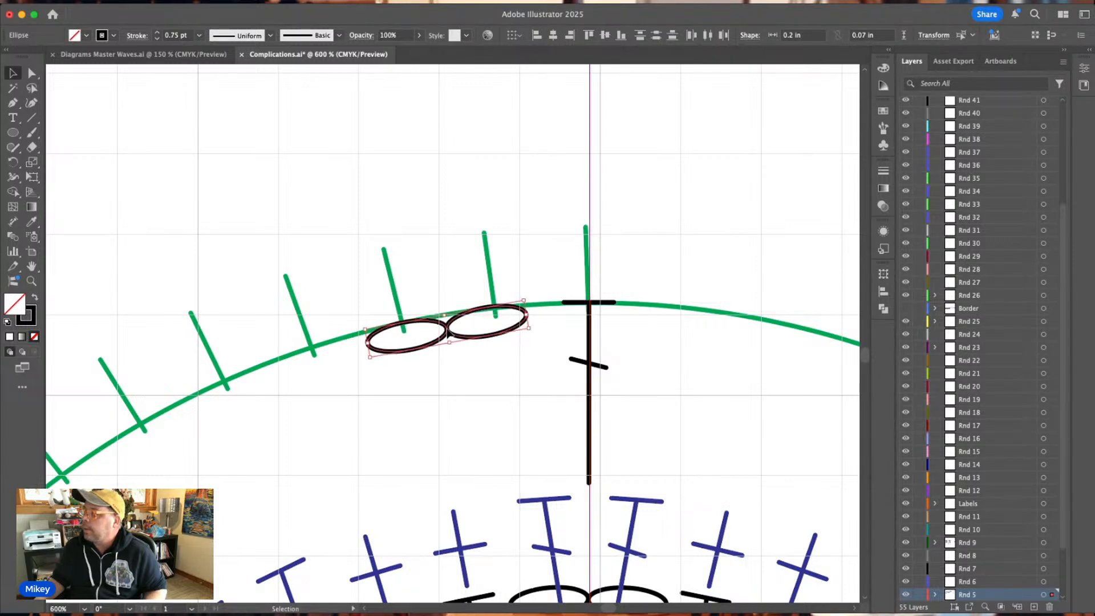
drag(526, 314, 541, 313)
click(516, 338)
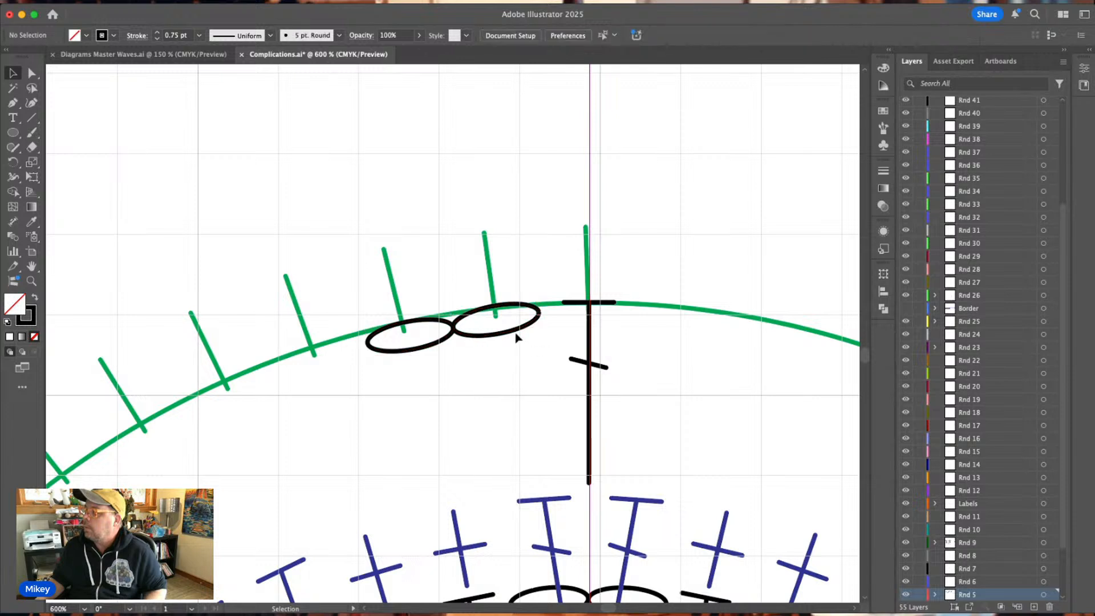
Rotate each chain oval individually to follow the guide circle's curve, and stretch the pair slightly away from the double crochet.
double_click(524, 332)
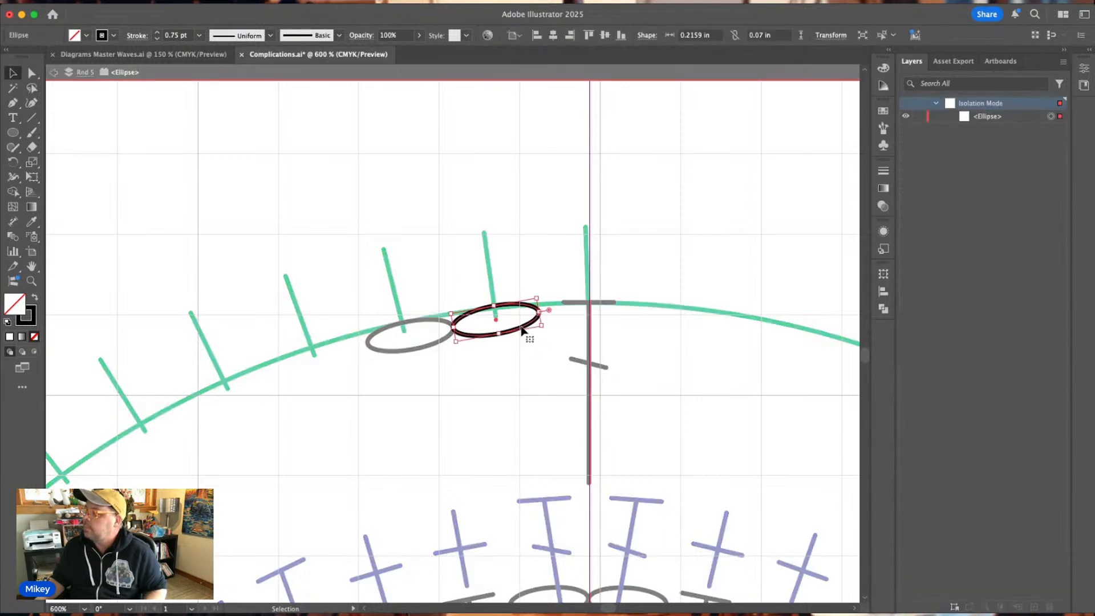
drag(544, 321, 497, 323)
click(432, 345)
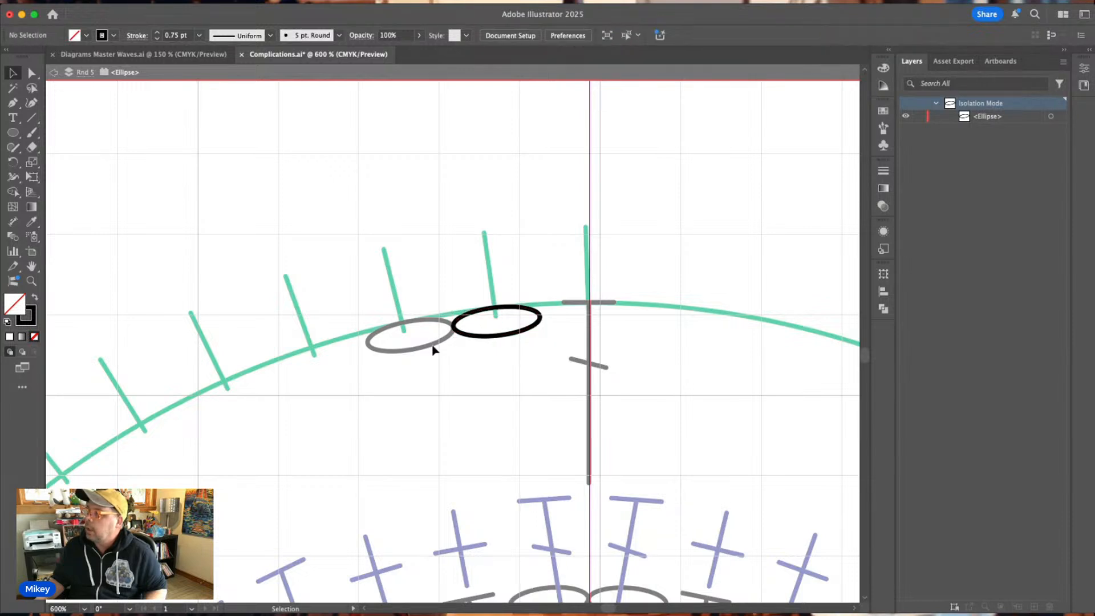
key(Escape)
click(432, 348)
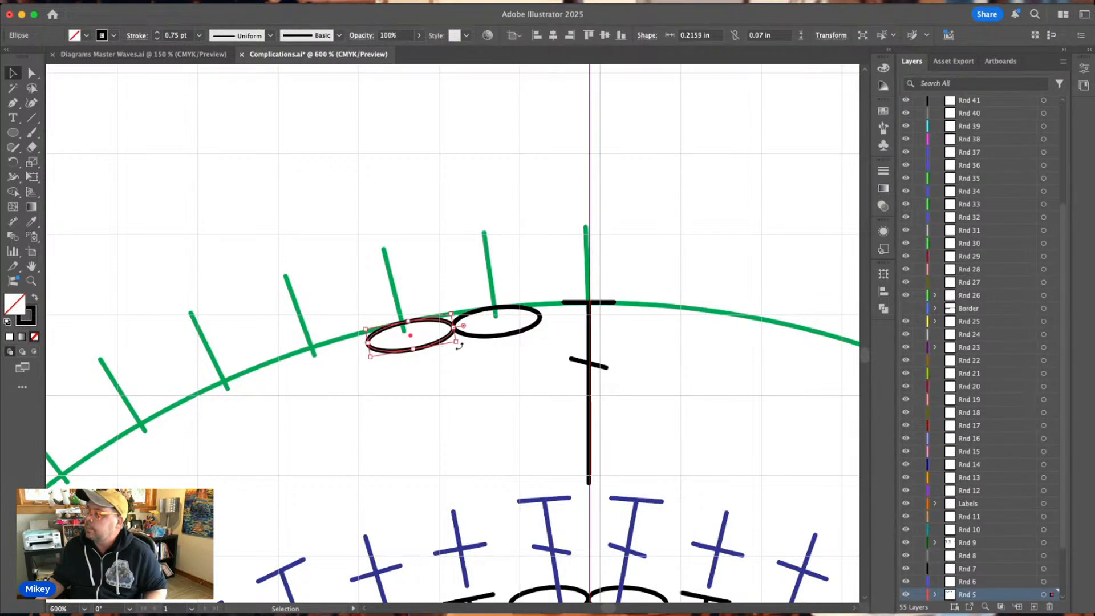
drag(459, 343, 410, 337)
click(453, 367)
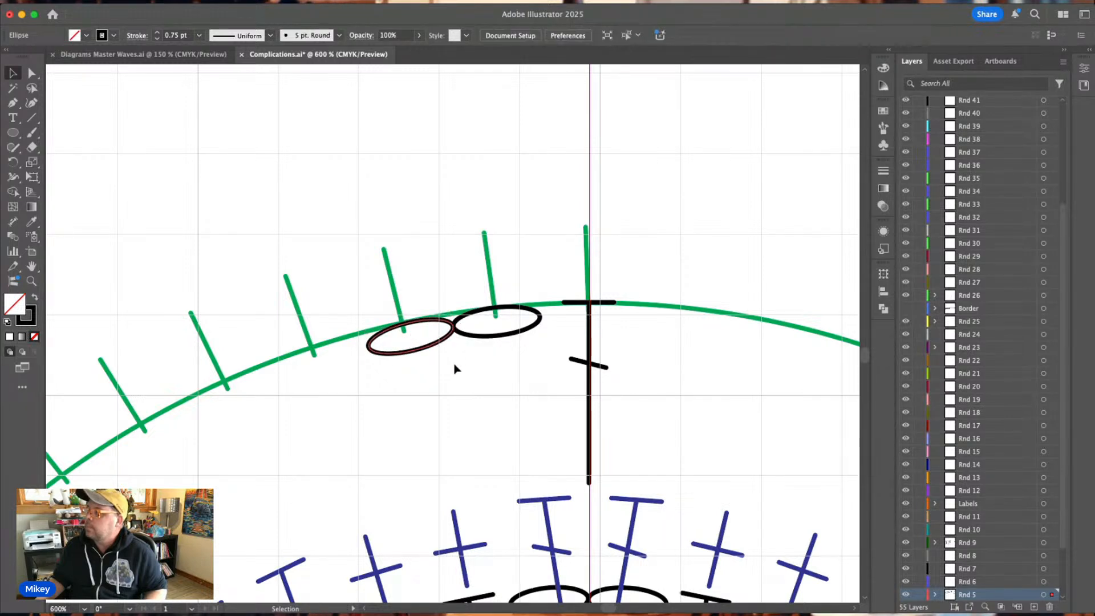
drag(475, 366, 446, 330)
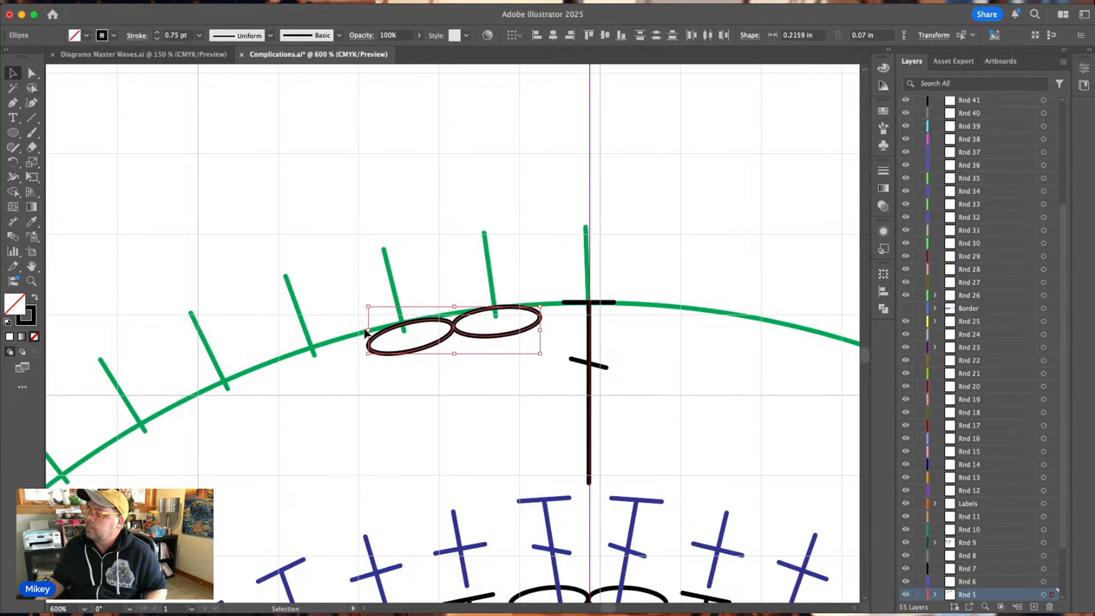
drag(367, 329, 364, 329)
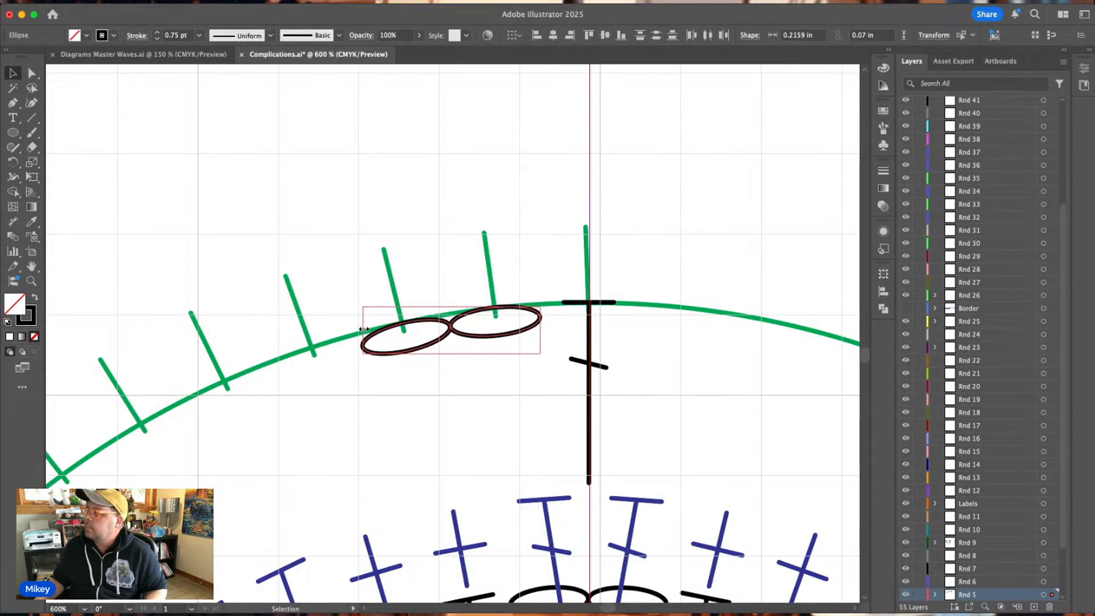
Move the double crochet from the top tick to the first tick past the chain ovals and tilt it toward the chart's centre.
click(443, 402)
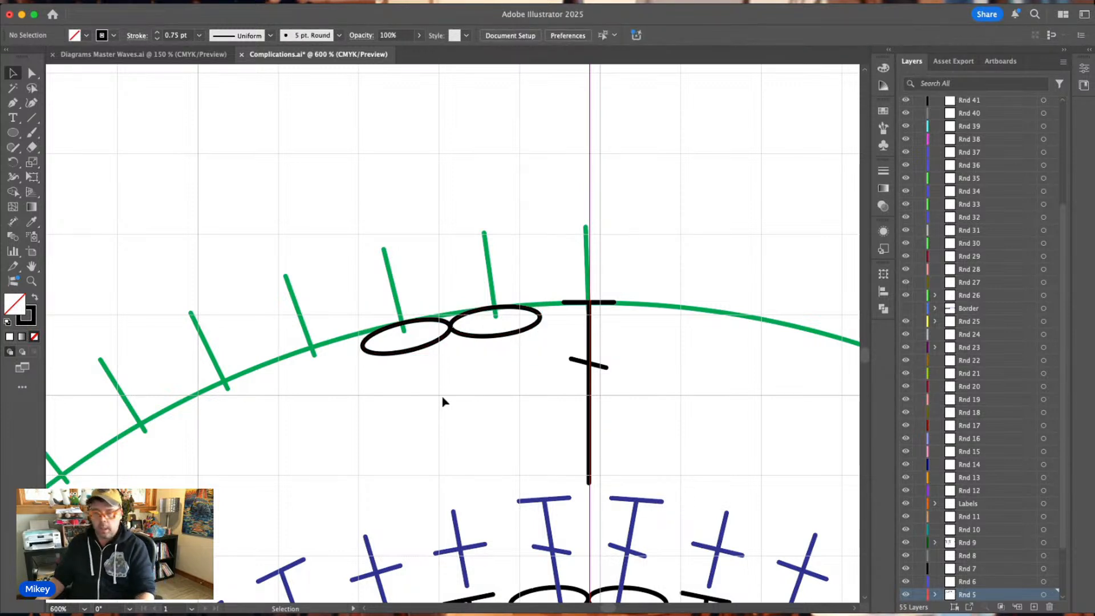
scroll(536, 475, down, 3)
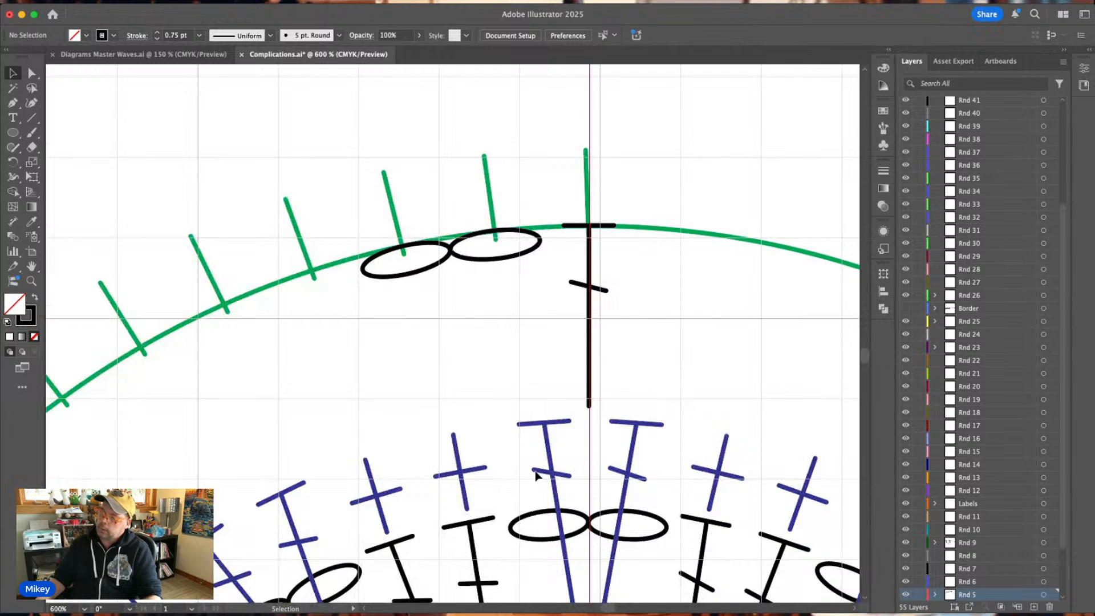
scroll(536, 475, down, 2)
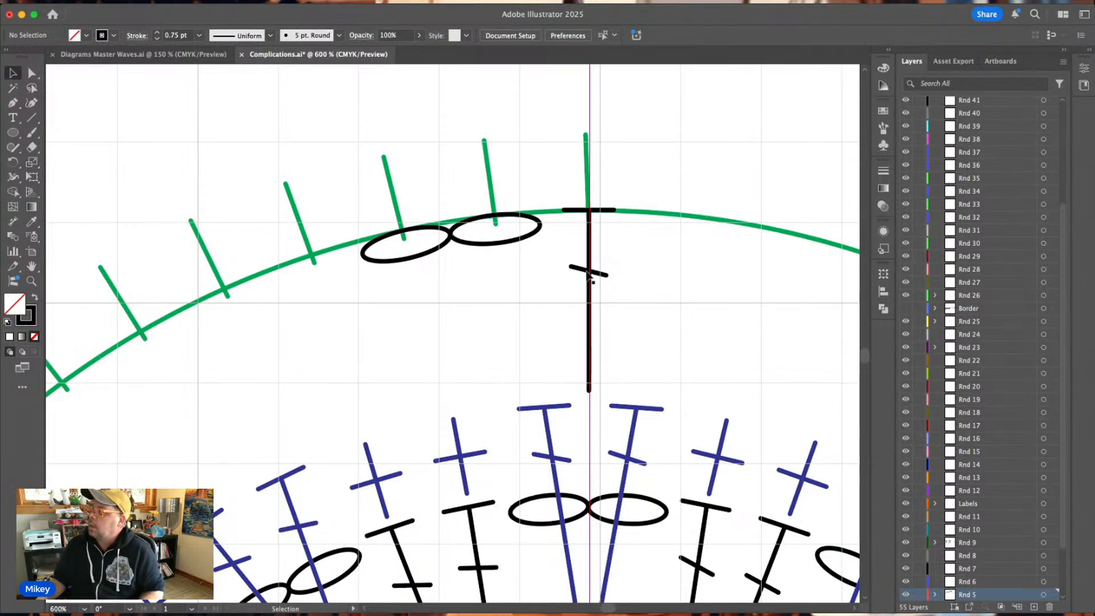
drag(591, 275, 317, 321)
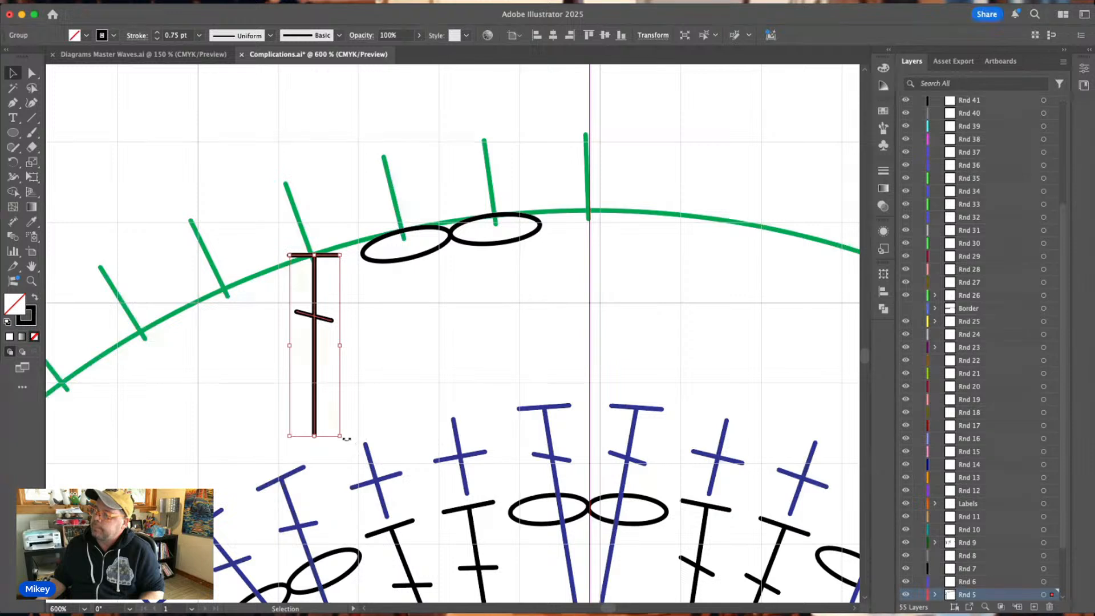
drag(342, 439, 372, 419)
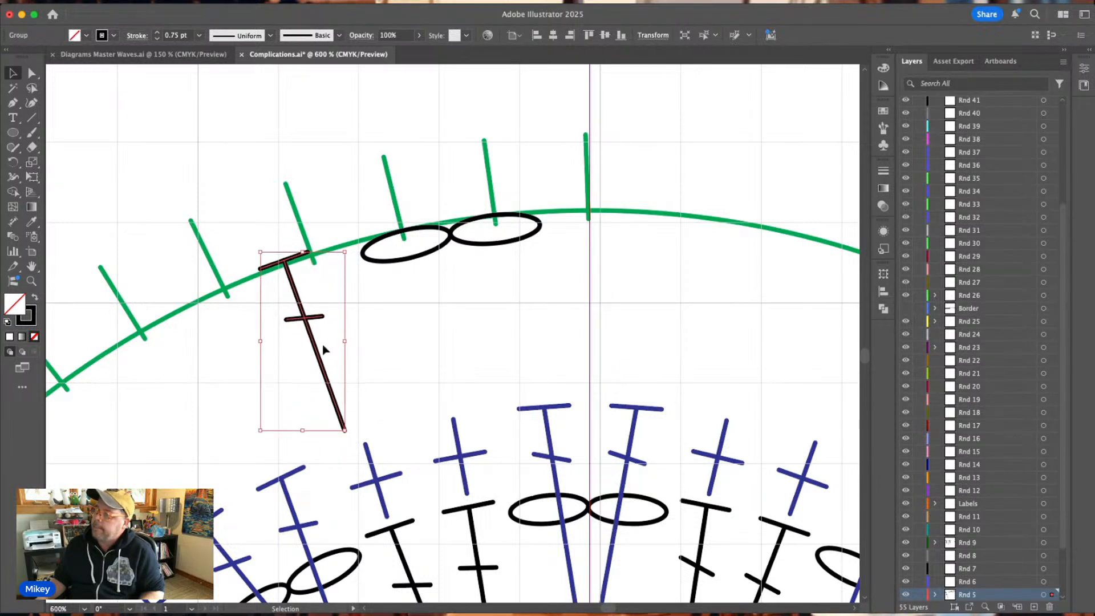
drag(309, 325, 333, 315)
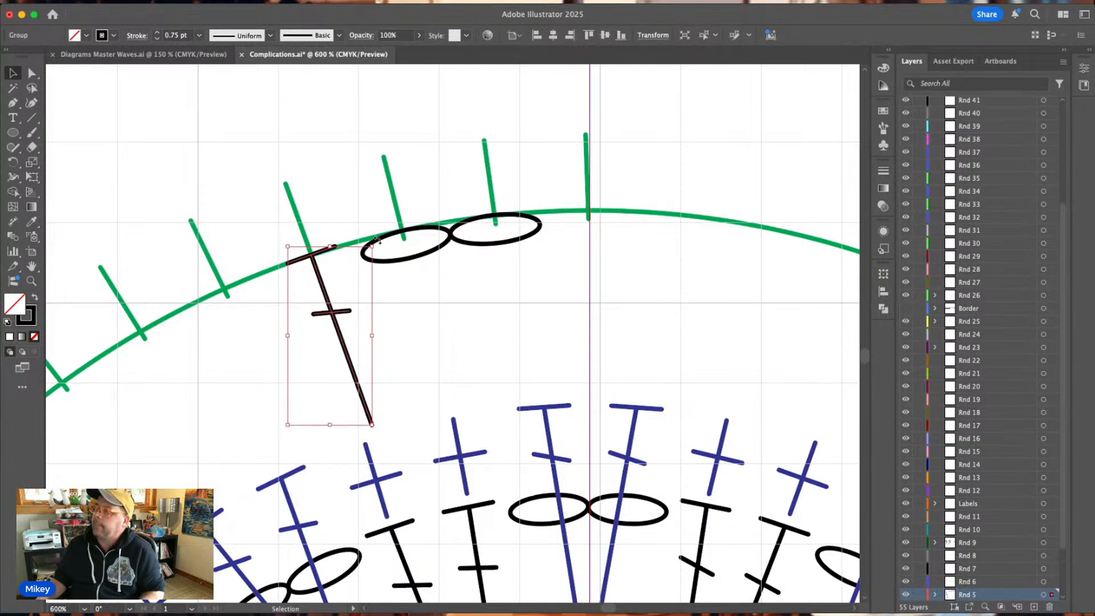
drag(377, 242, 379, 243)
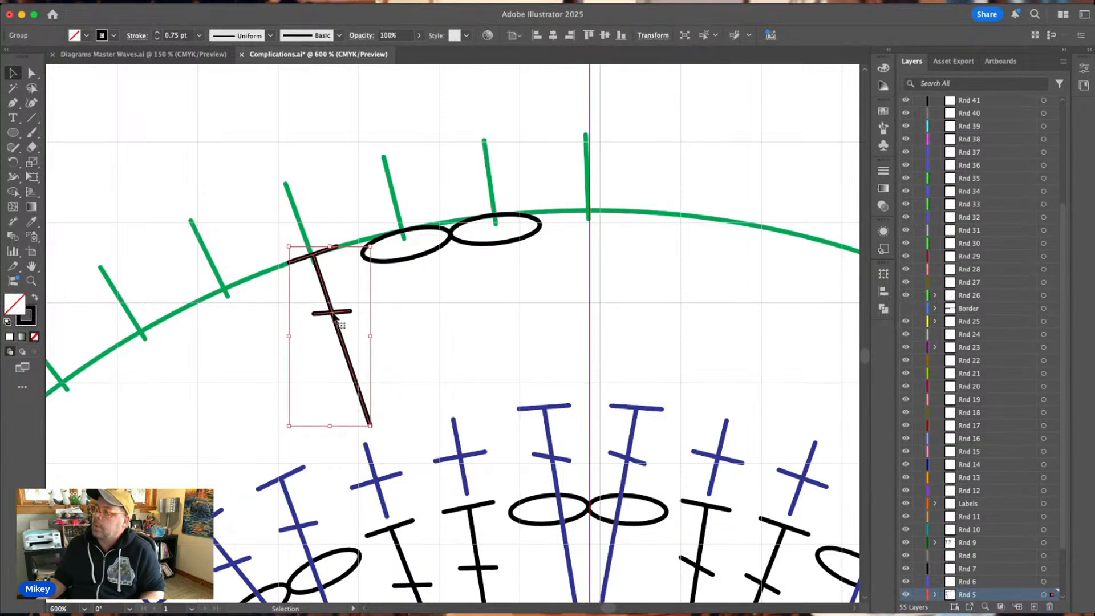
drag(334, 315, 333, 315)
click(400, 330)
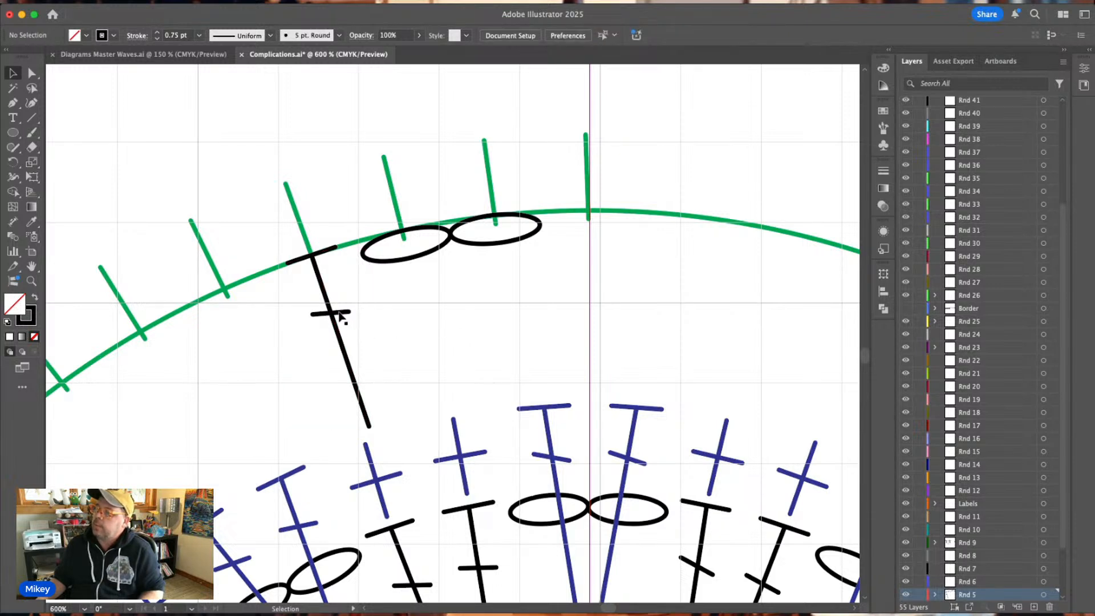
Duplicate the tilted double crochet onto the next tick along the guide circle and rotate the copy to line up with that tick.
drag(335, 318, 248, 352)
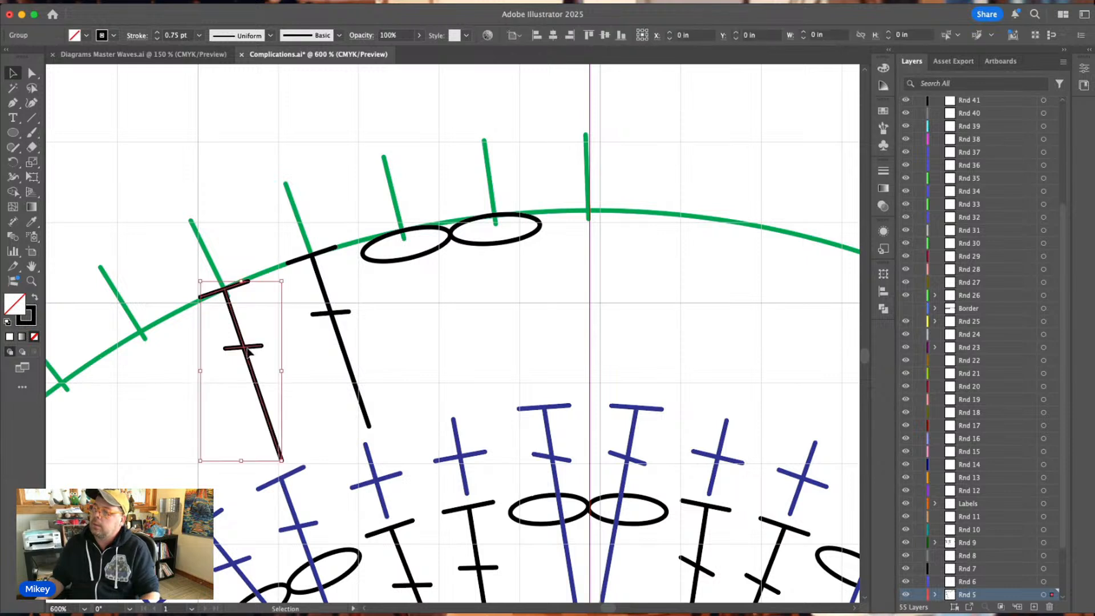
drag(288, 463, 299, 459)
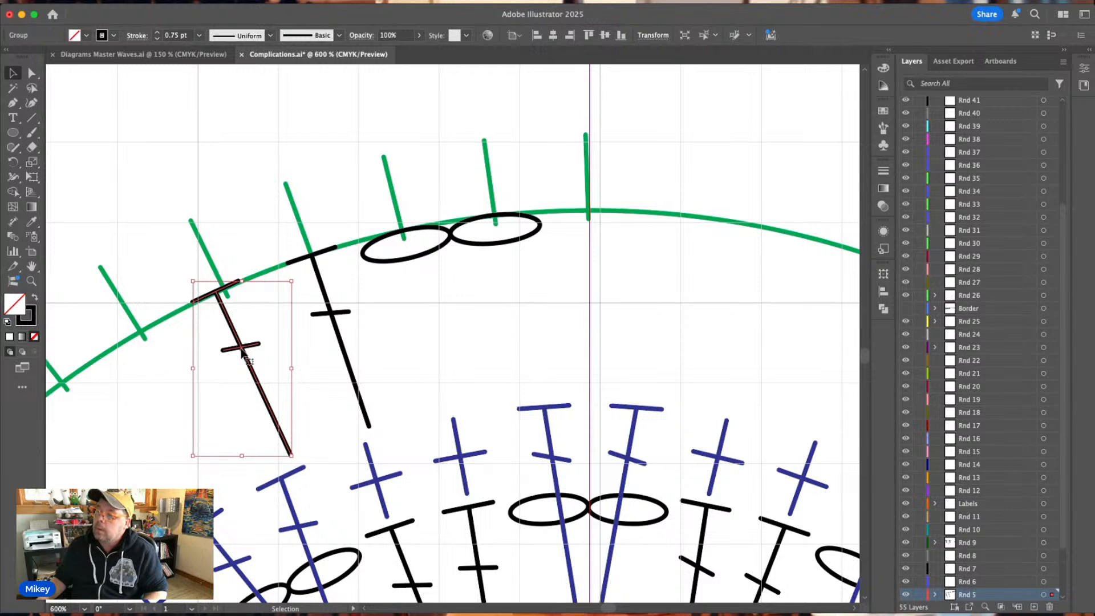
drag(246, 356, 249, 350)
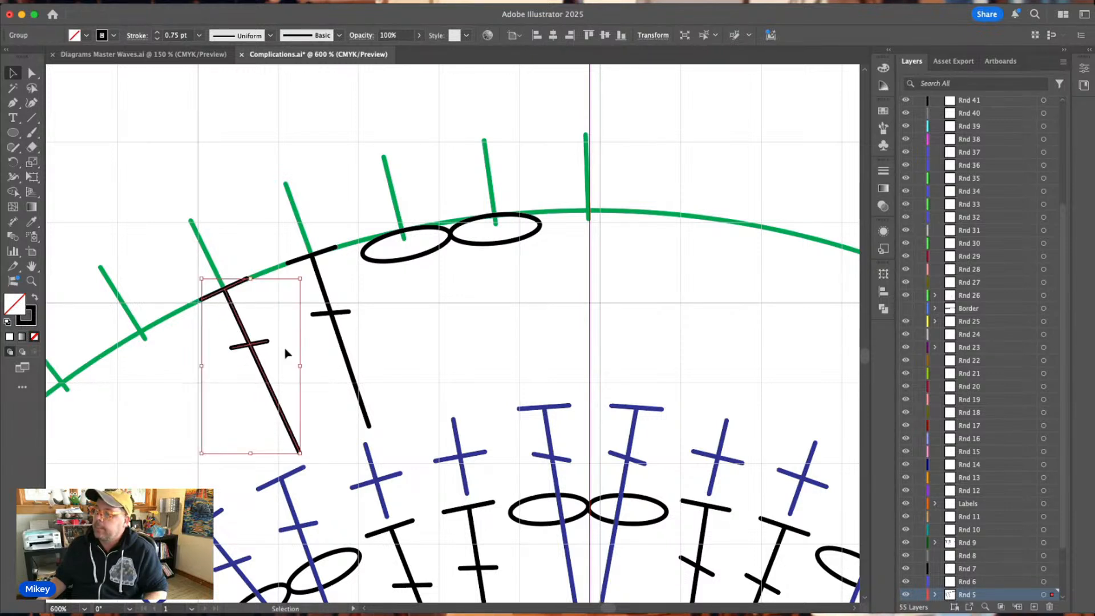
click(458, 346)
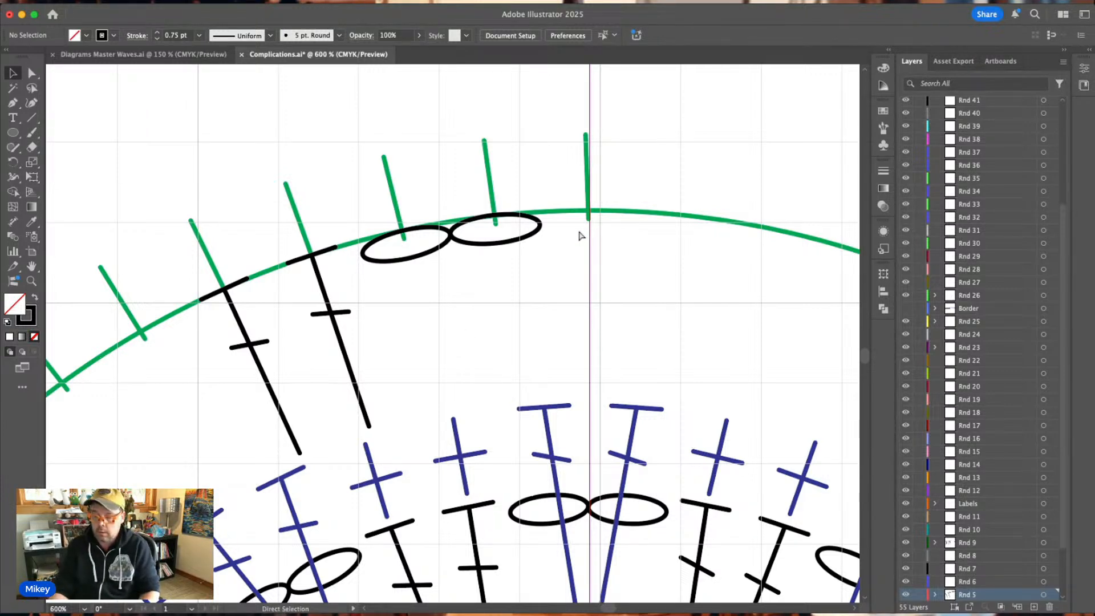
Move the second double crochet off its tick and park it outside the guide circle, above the chain pair.
key(super+minus)
key(super+minus)
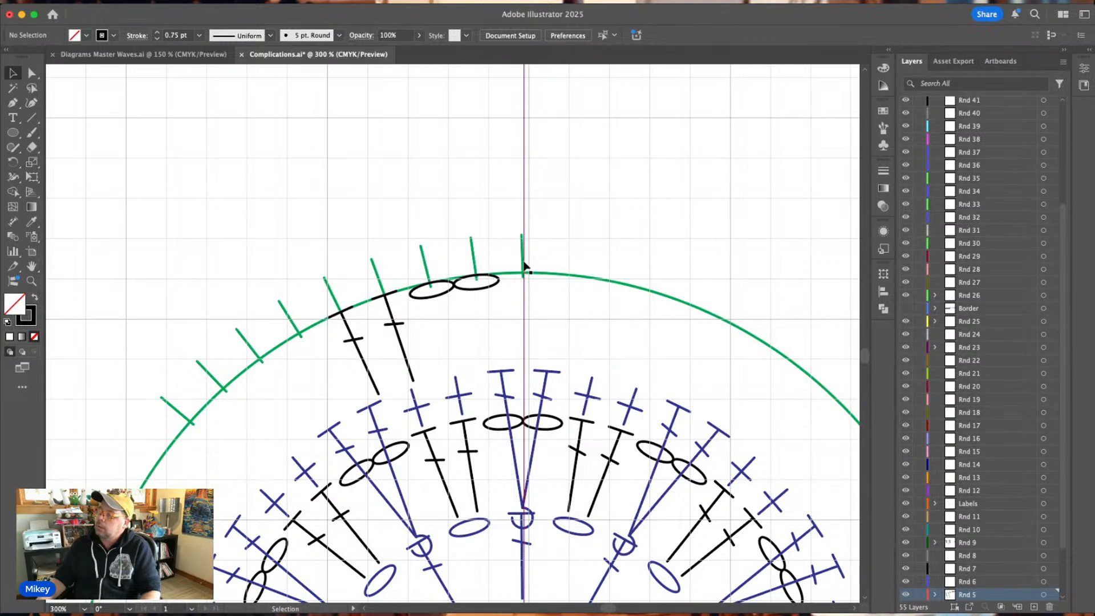
click(359, 334)
drag(359, 333, 419, 146)
click(493, 152)
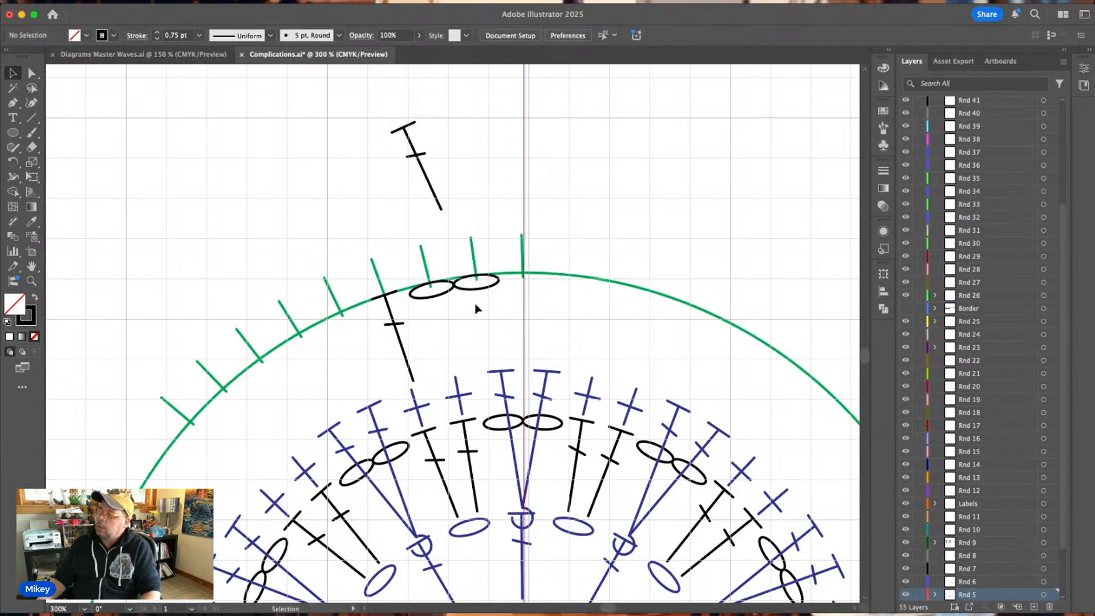
Duplicate the chain oval pair onto the two ticks beyond the remaining double crochet, and tilt it to follow the guide circle.
click(454, 292)
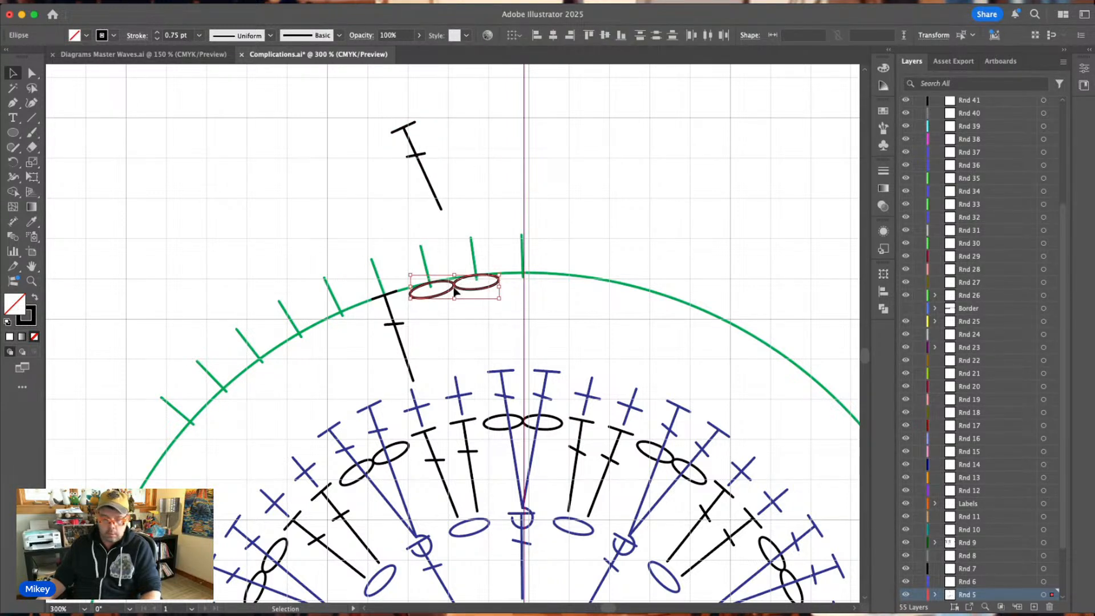
drag(454, 292, 374, 350)
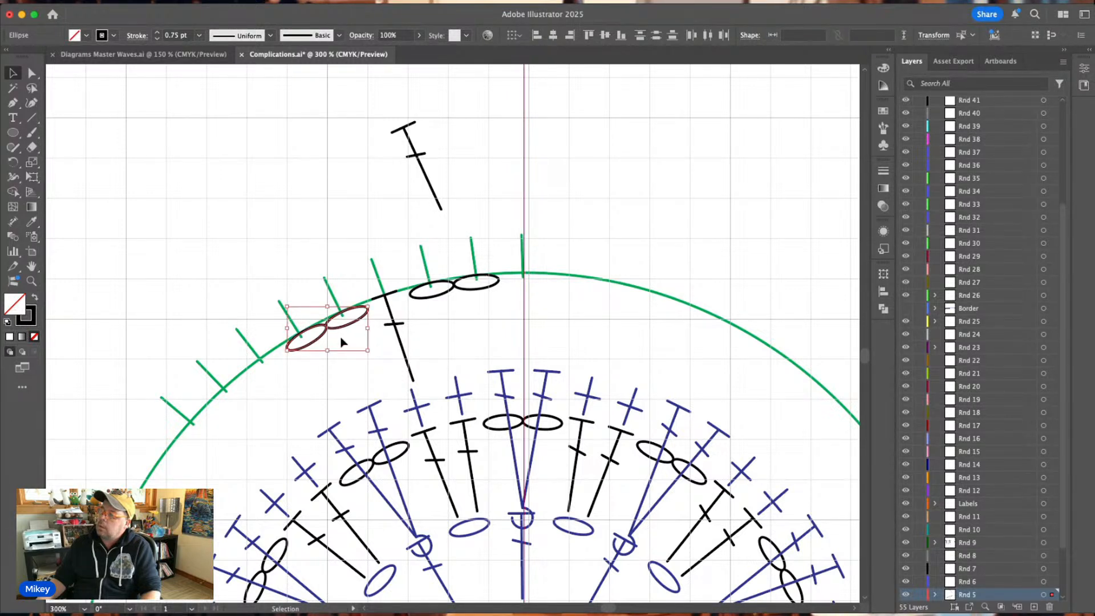
key(Right)
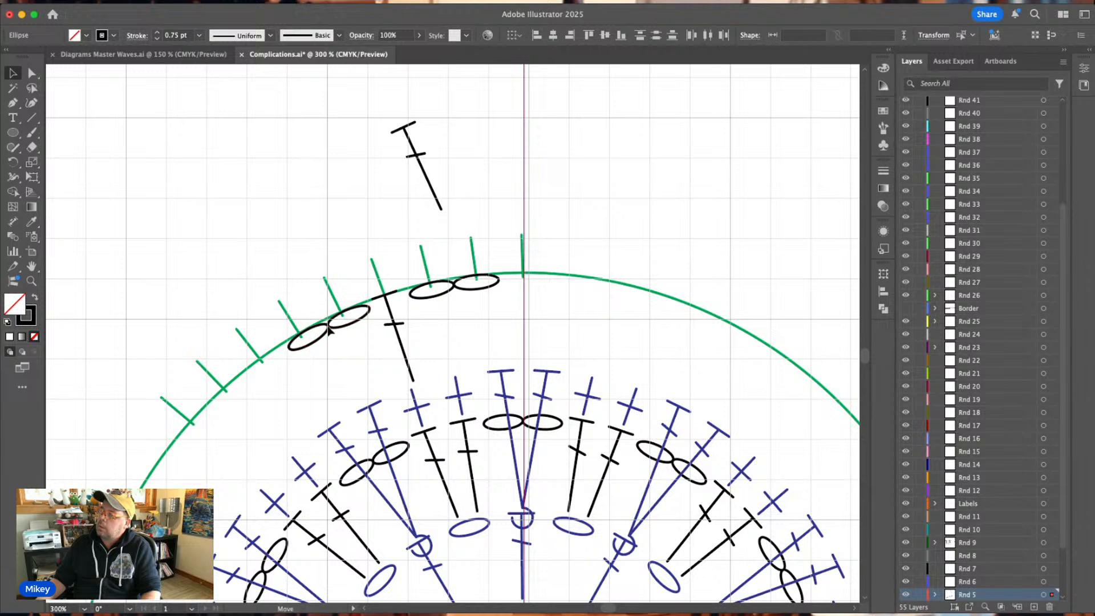
drag(329, 329, 324, 331)
click(288, 237)
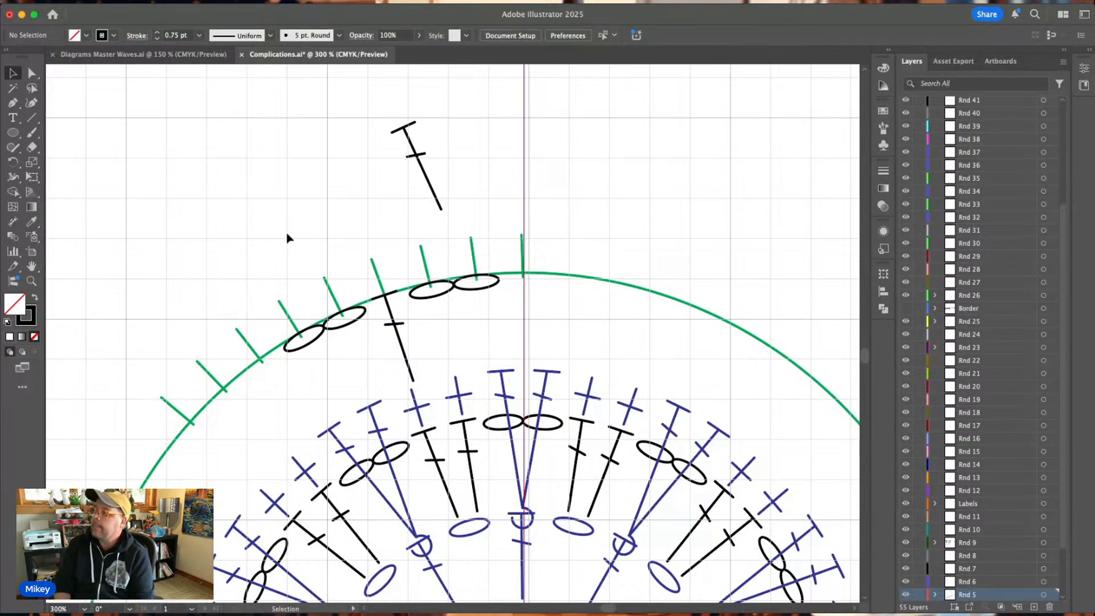
Copy the black front post double crochet from Diagrams Master Waves.ai into the chart and place it under the top tick on the centre line.
click(130, 56)
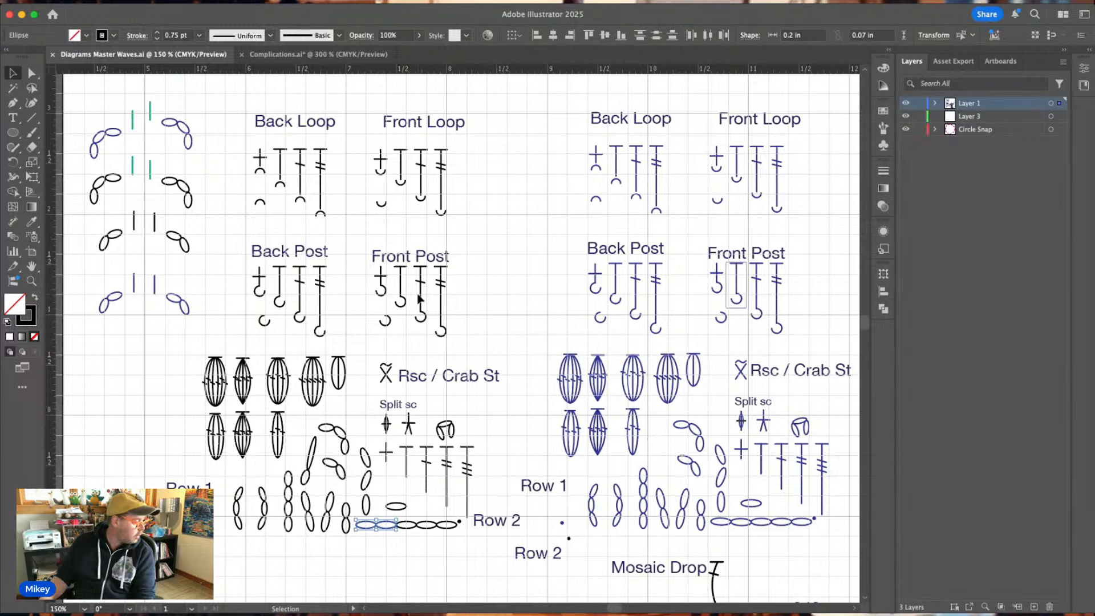
click(422, 297)
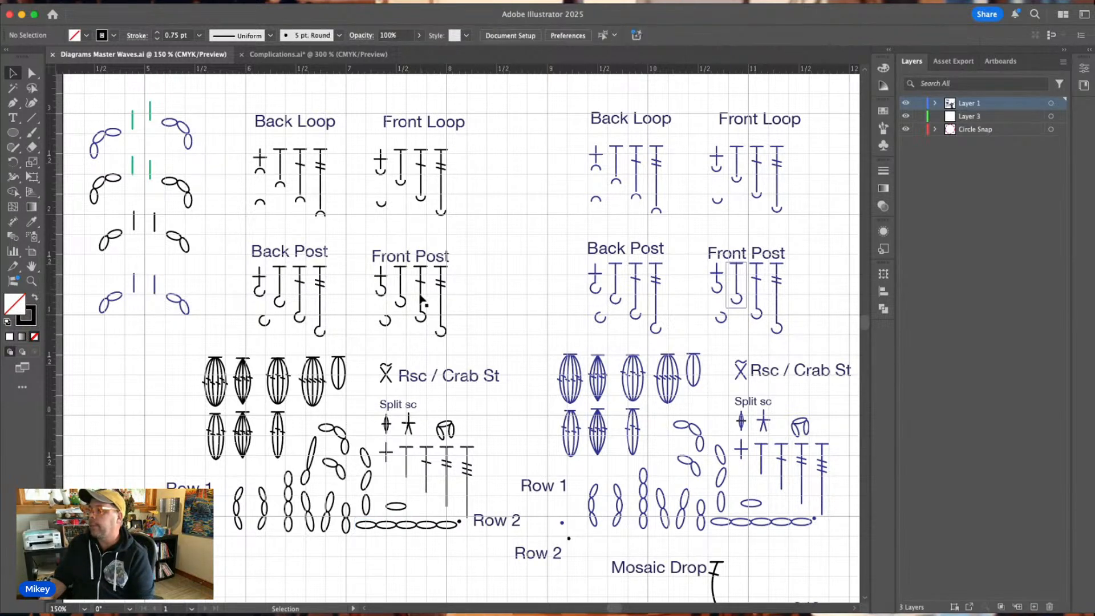
click(421, 298)
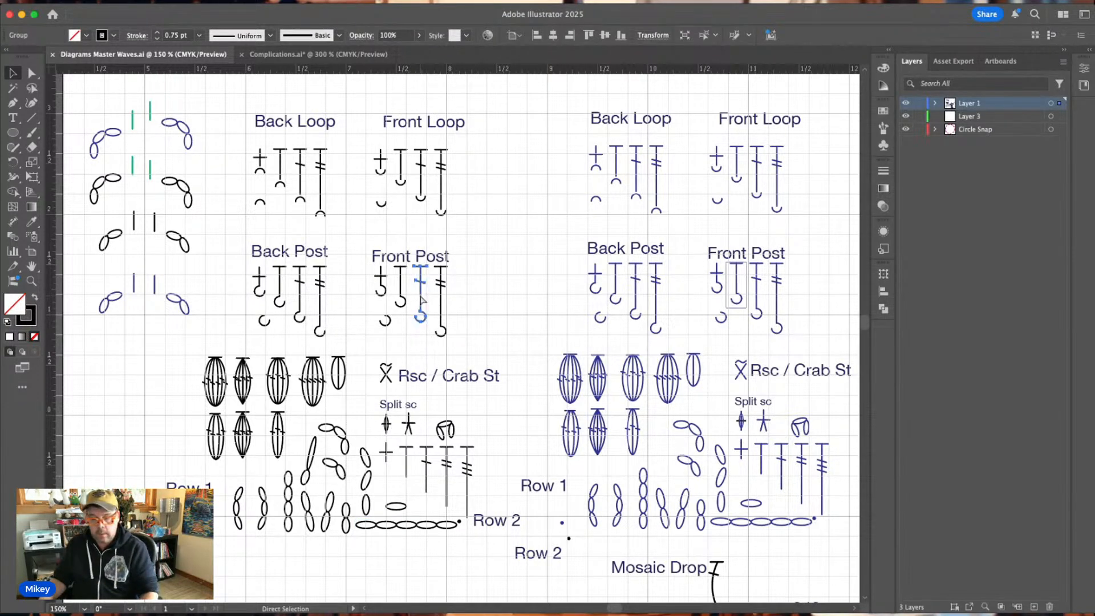
click(311, 54)
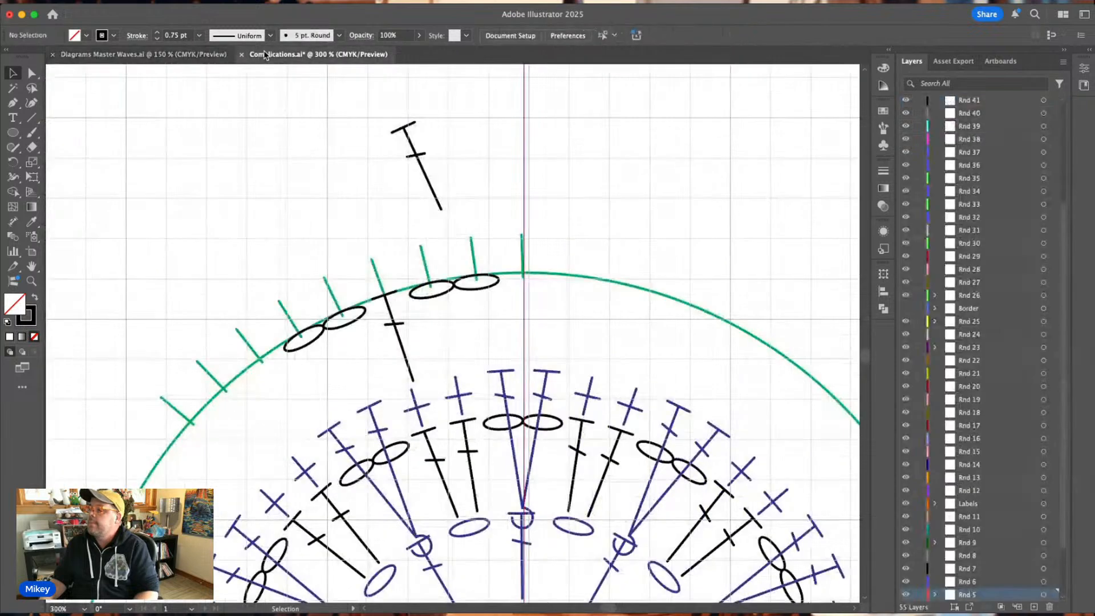
key(super+v)
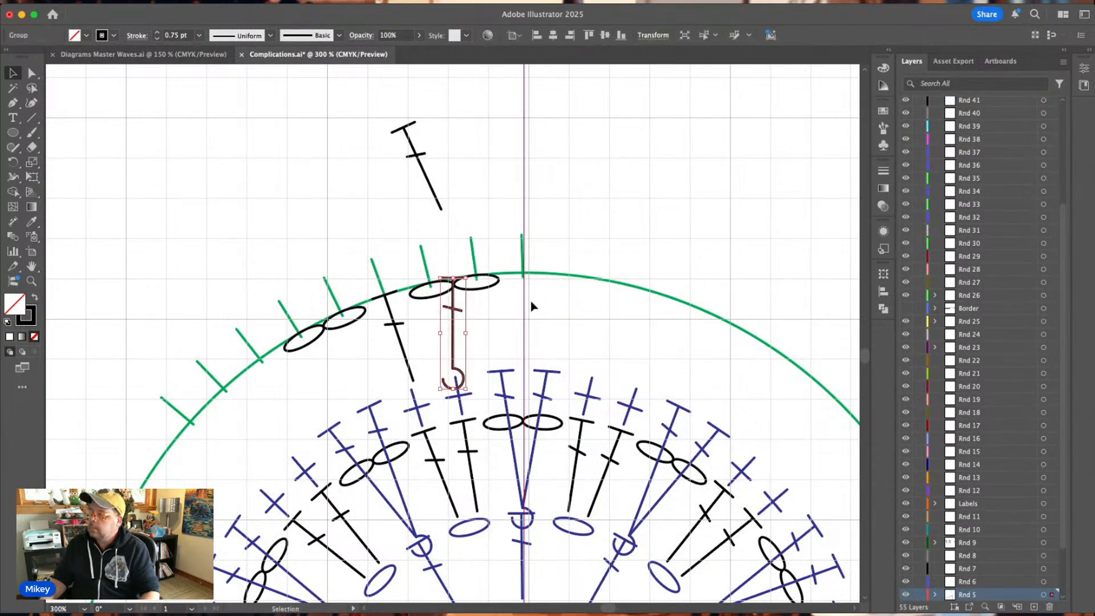
drag(460, 312, 524, 308)
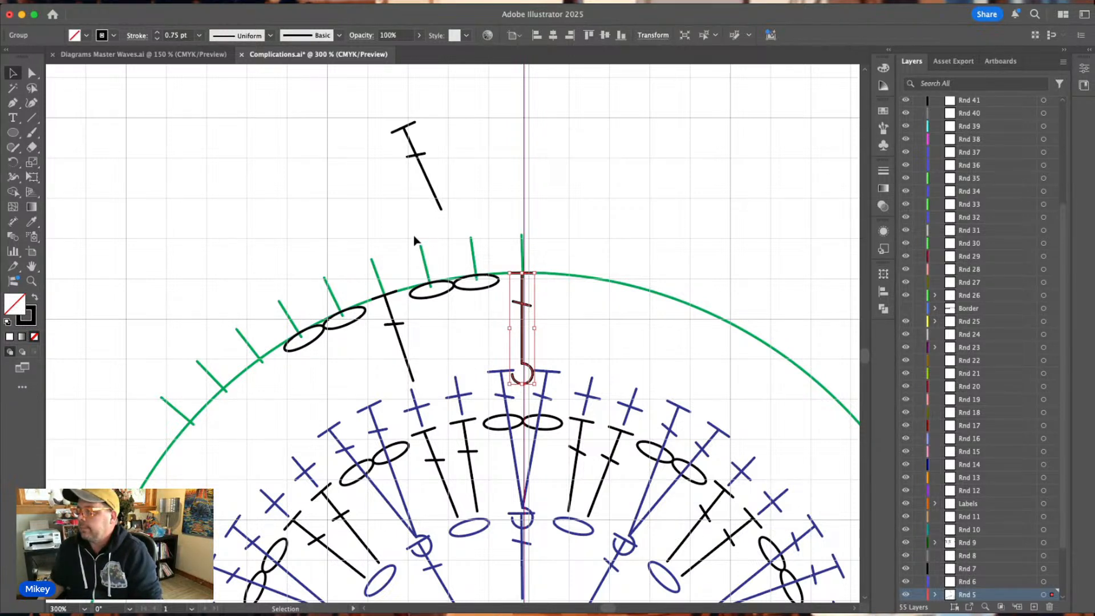
Delete all the green guide ticks along the guide circle except the one at the top centre.
click(381, 291)
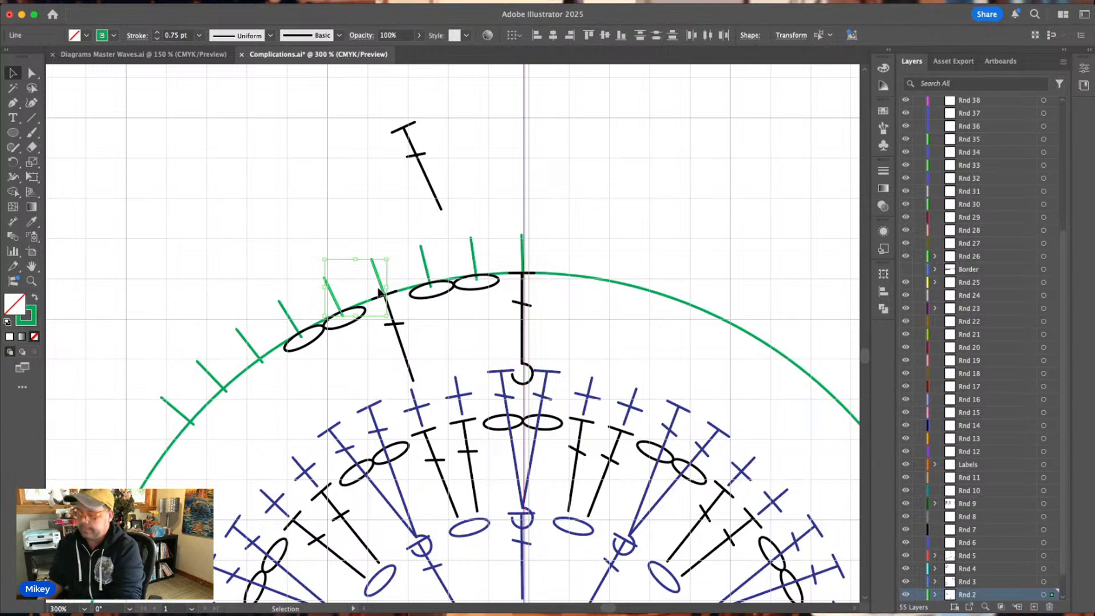
key(Delete)
drag(416, 249, 479, 261)
key(Delete)
scroll(254, 302, down, 1)
drag(239, 311, 295, 326)
key(Delete)
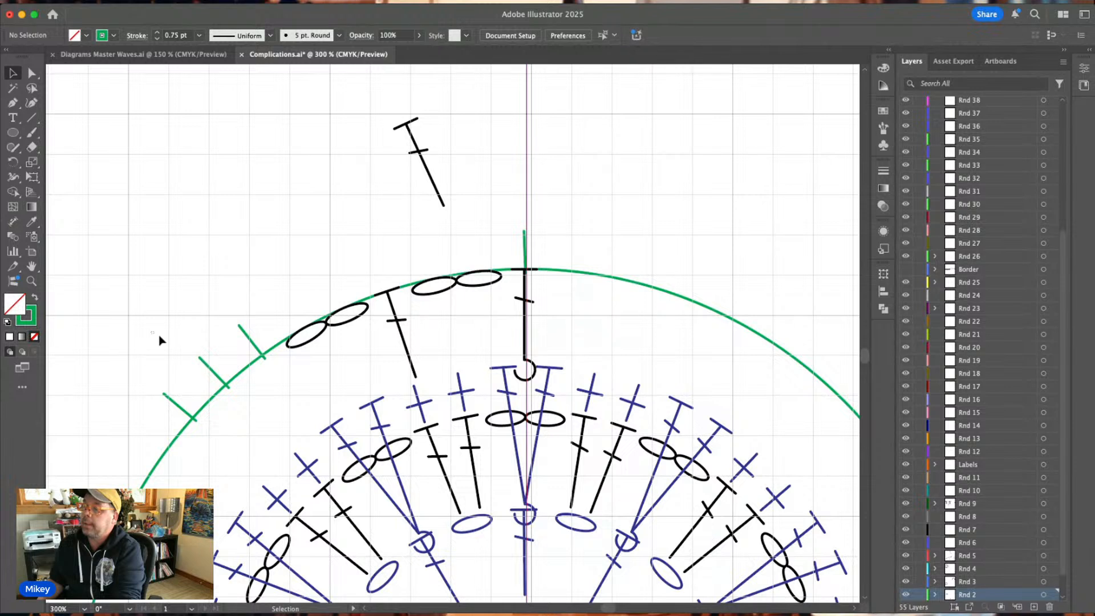
drag(159, 337, 159, 407)
key(Delete)
key(Delete)
key(Delete)
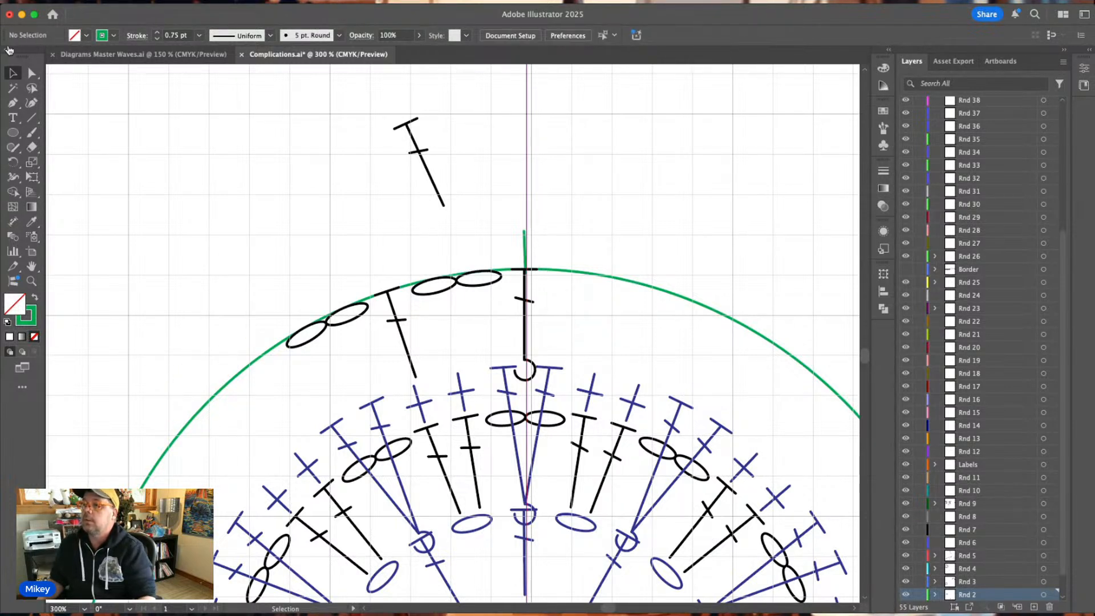
Rotate a copy of the top tick counterclockwise about the chart's centre, placing it over the nearest chain oval with slightly tighter spacing.
drag(501, 237, 555, 263)
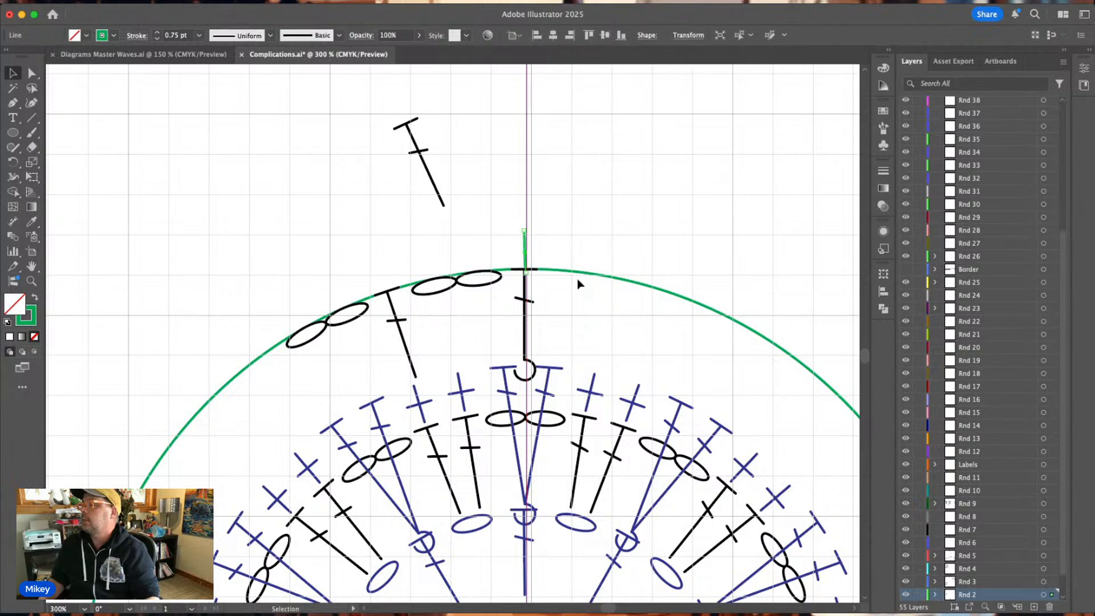
click(10, 166)
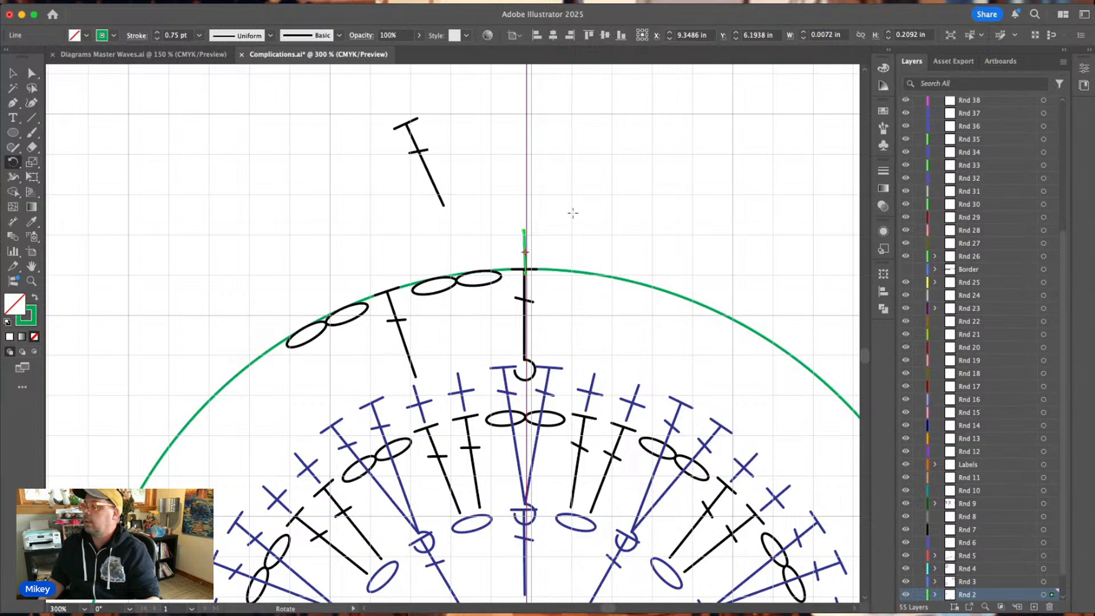
scroll(566, 213, down, 5)
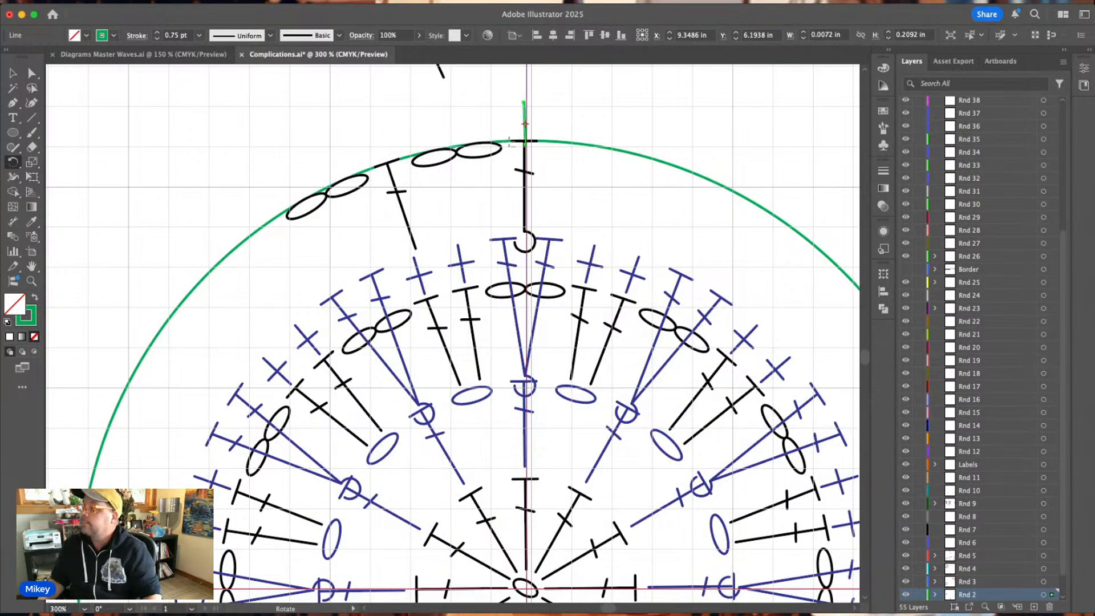
drag(525, 124, 524, 584)
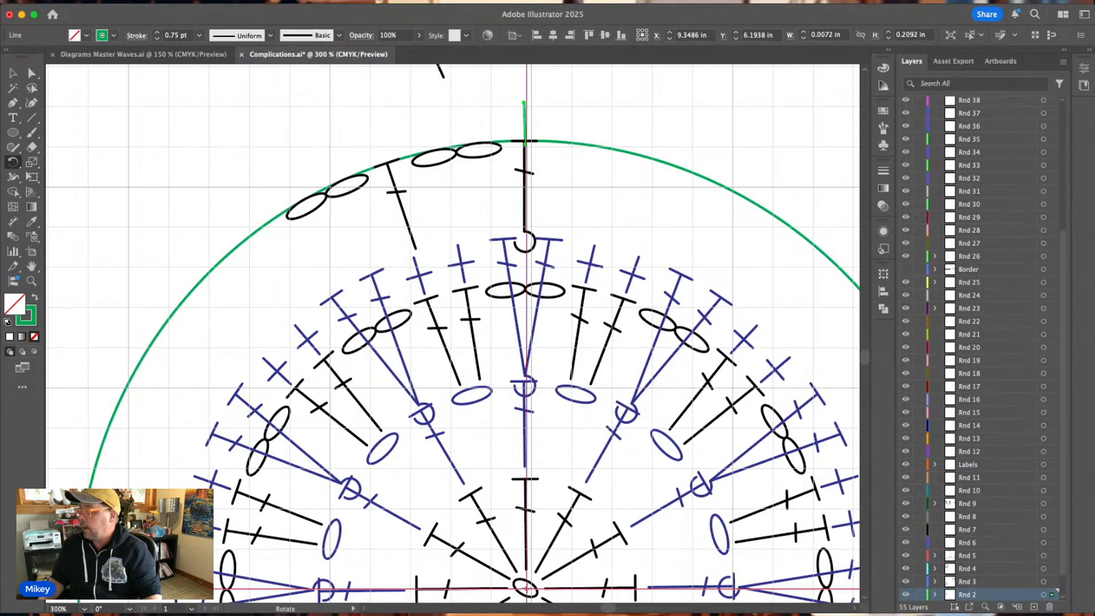
alt+click(527, 588)
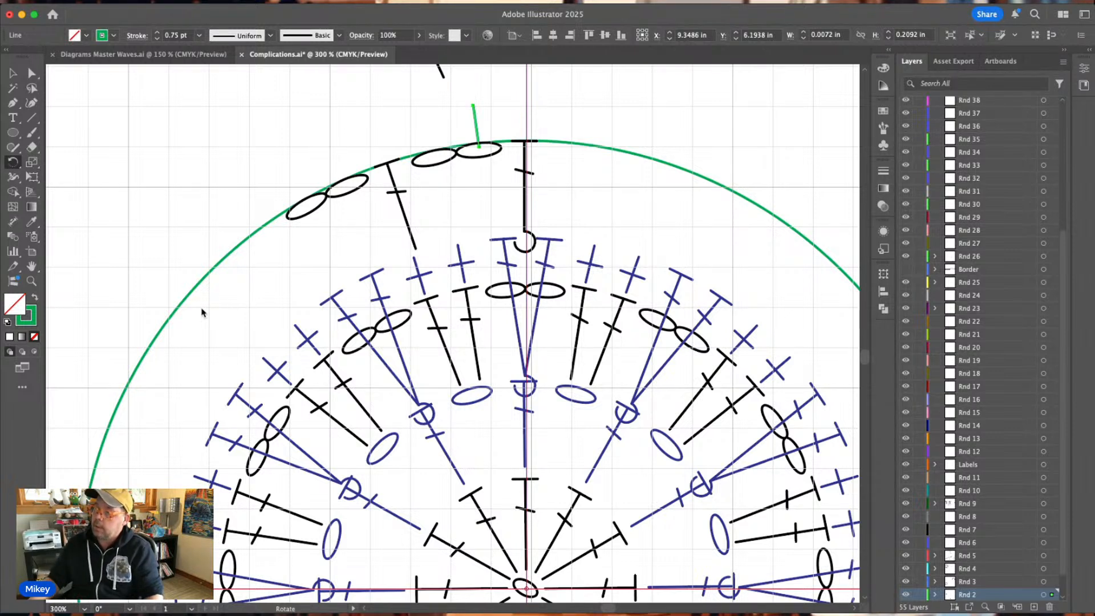
drag(158, 394, 157, 390)
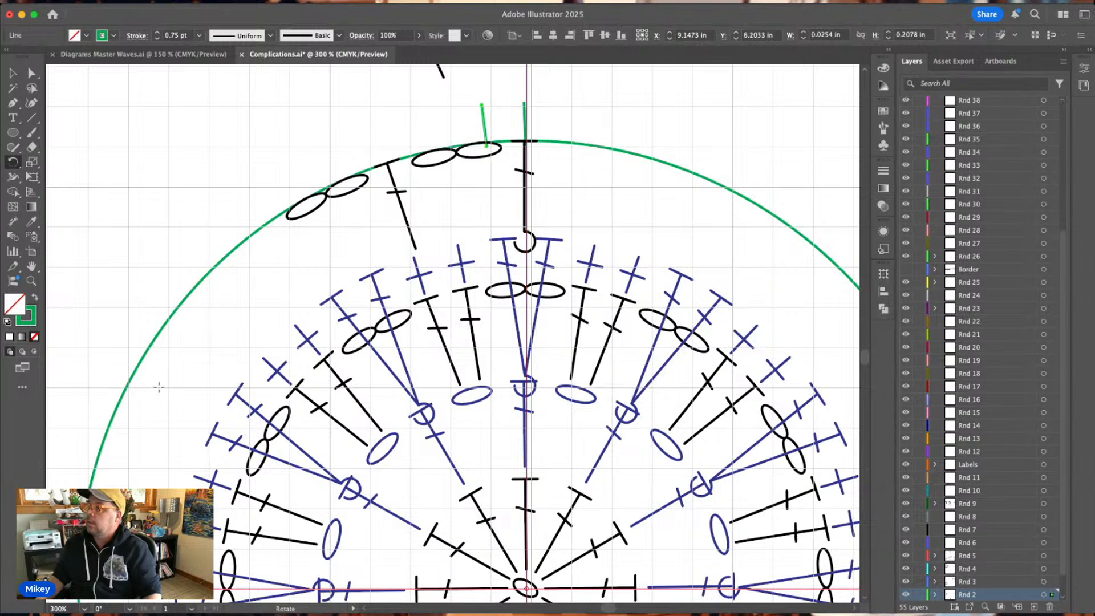
Repeat the tighter rotated tick copy until nine green ticks, including the top one, run counterclockwise along the guide circle.
key(super+d)
key(super+d)
key(super+d)
key(super+d)
key(super+d)
key(super+d)
key(super+d)
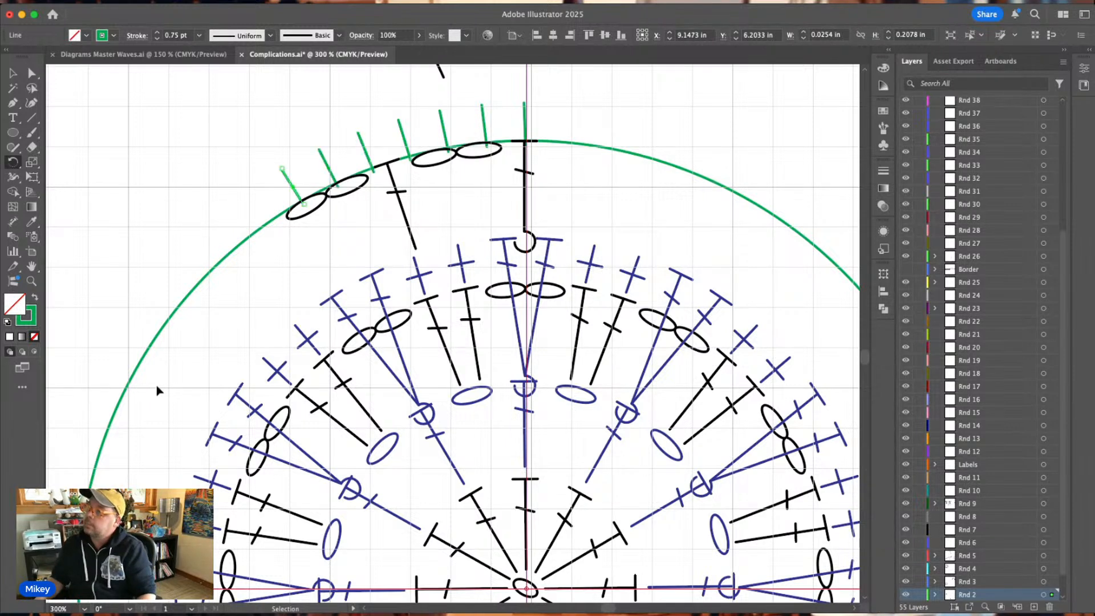
click(12, 73)
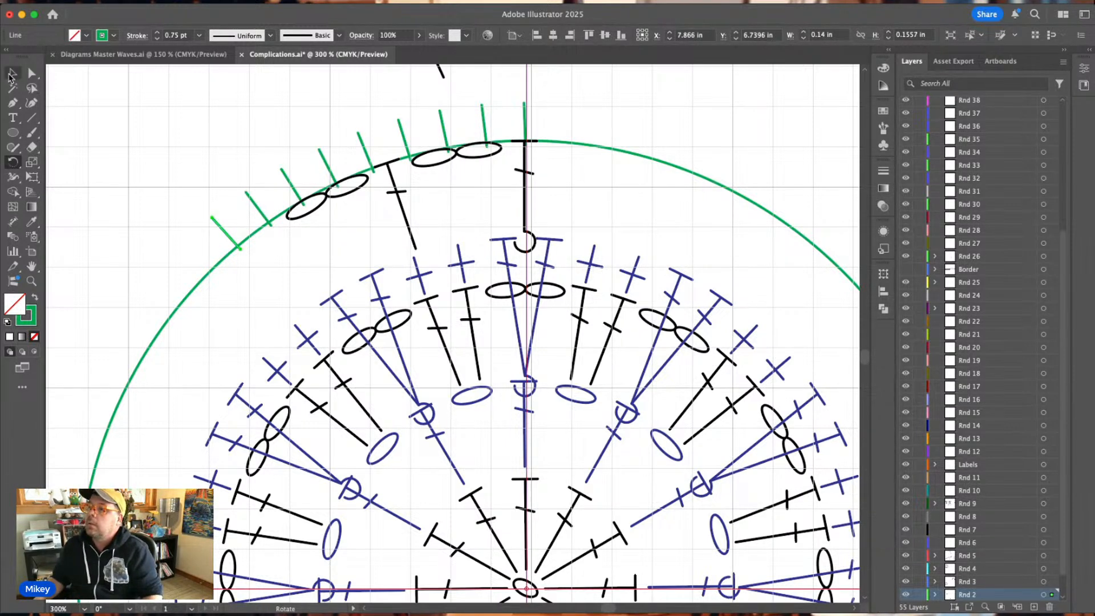
click(693, 117)
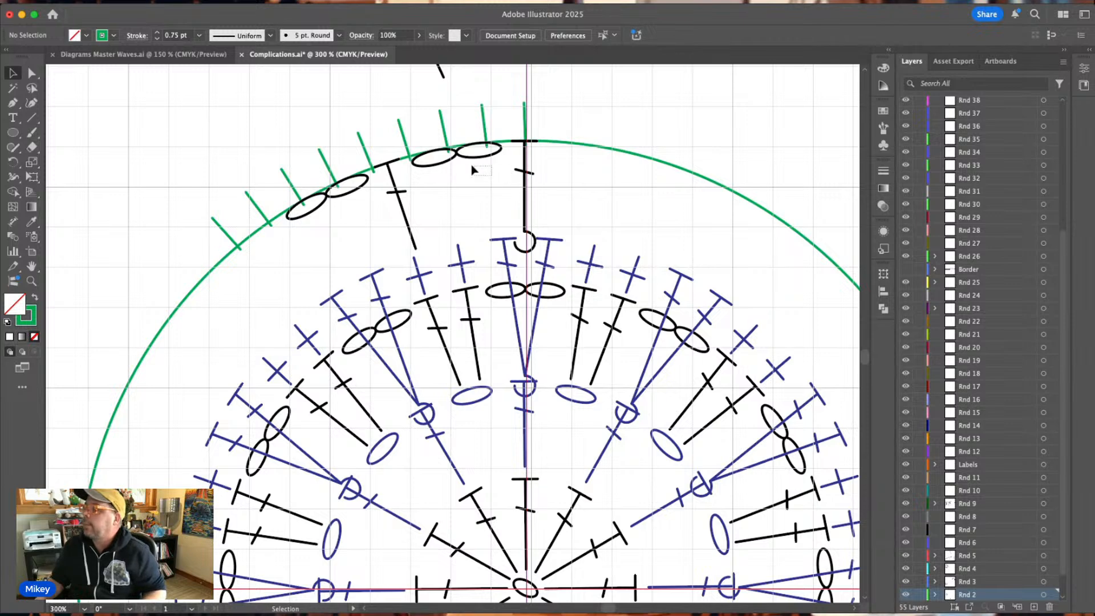
click(456, 154)
drag(415, 162, 428, 154)
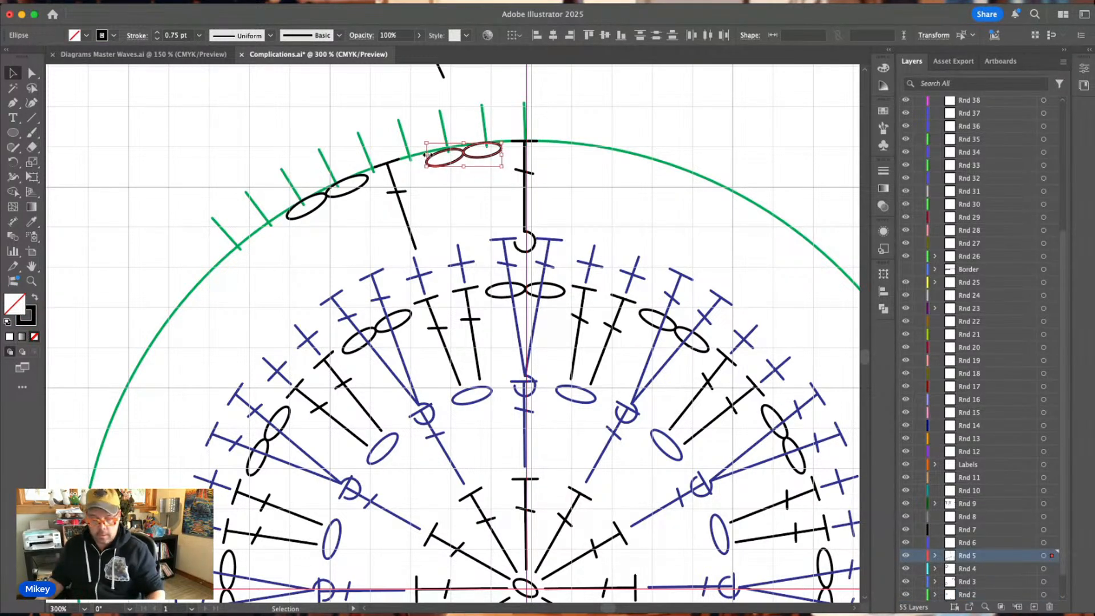
key(super+z)
click(463, 112)
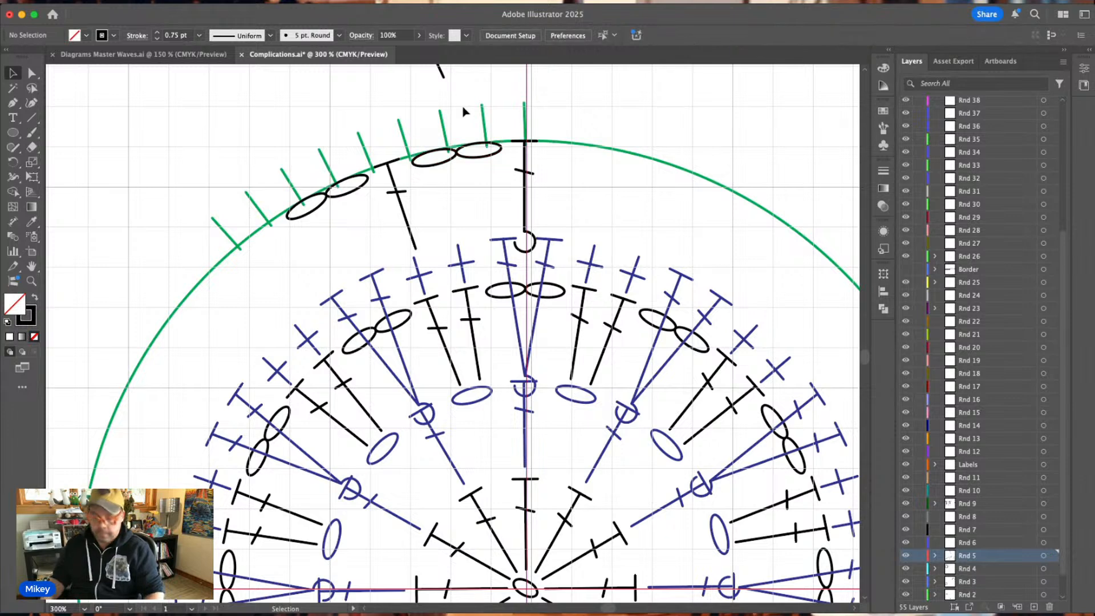
Shrink the chain oval nearest the centre line and position it on the guide circle under the second tick.
key(super+equal)
key(super+equal)
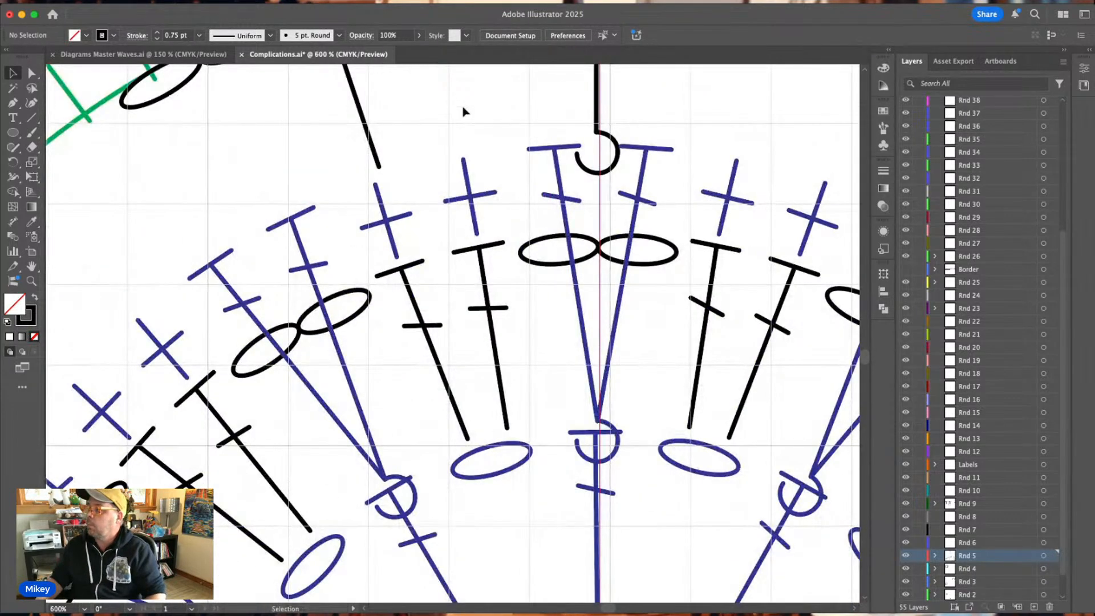
scroll(463, 111, up, 5)
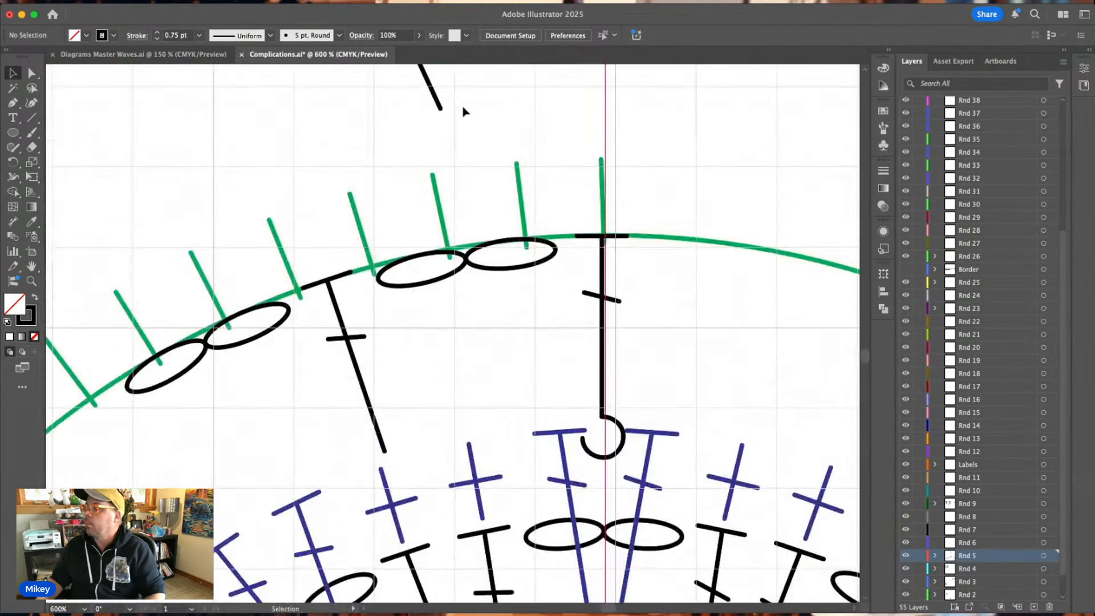
click(535, 268)
mouse_move(512, 257)
mouse_down()
mouse_move(570, 247)
mouse_move(527, 256)
mouse_up()
click(468, 273)
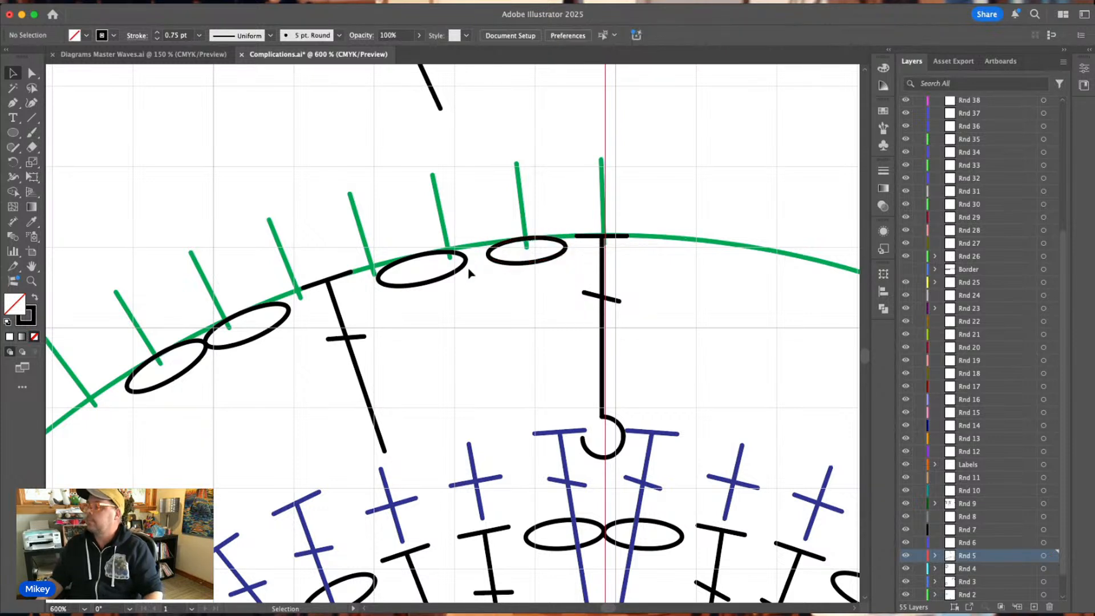
Delete the other three black chain ovals along the guide circle, keeping only the one under the second tick.
drag(442, 281, 443, 282)
key(Delete)
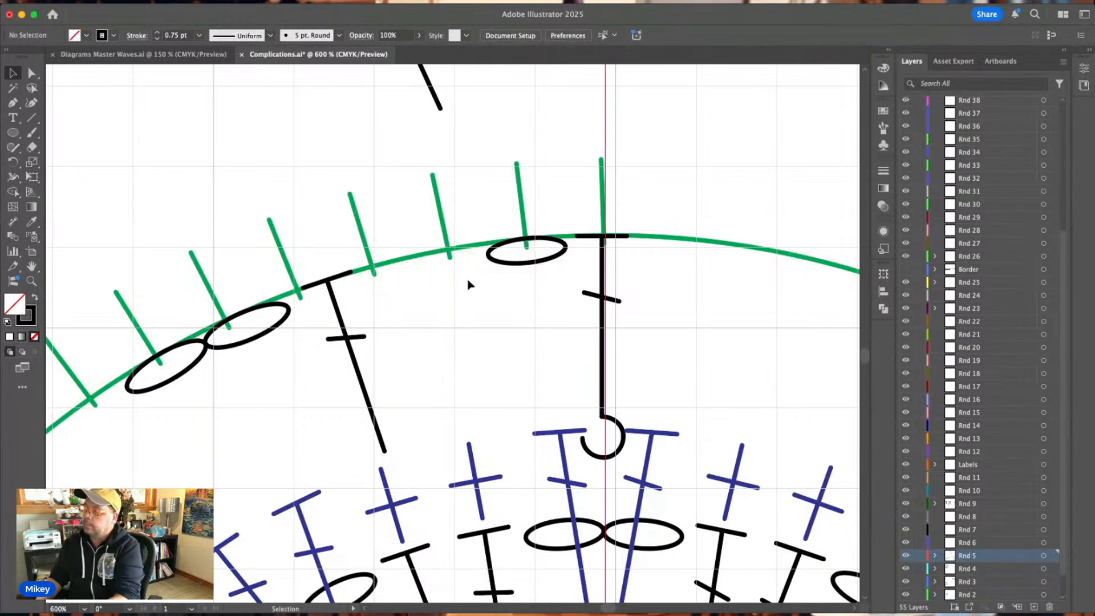
click(200, 349)
key(Delete)
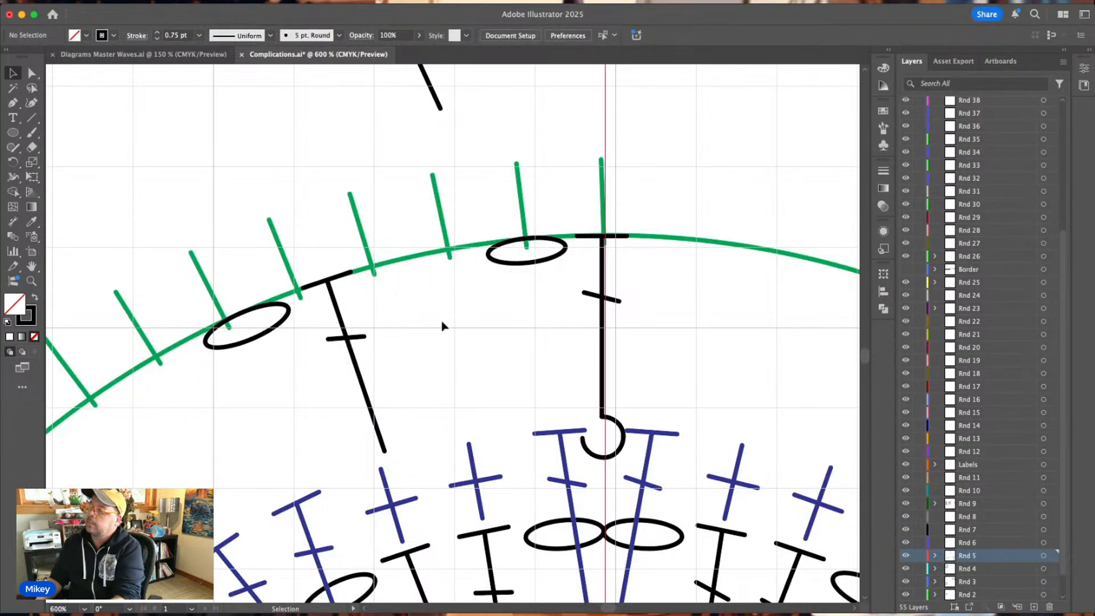
drag(270, 326, 270, 326)
key(Delete)
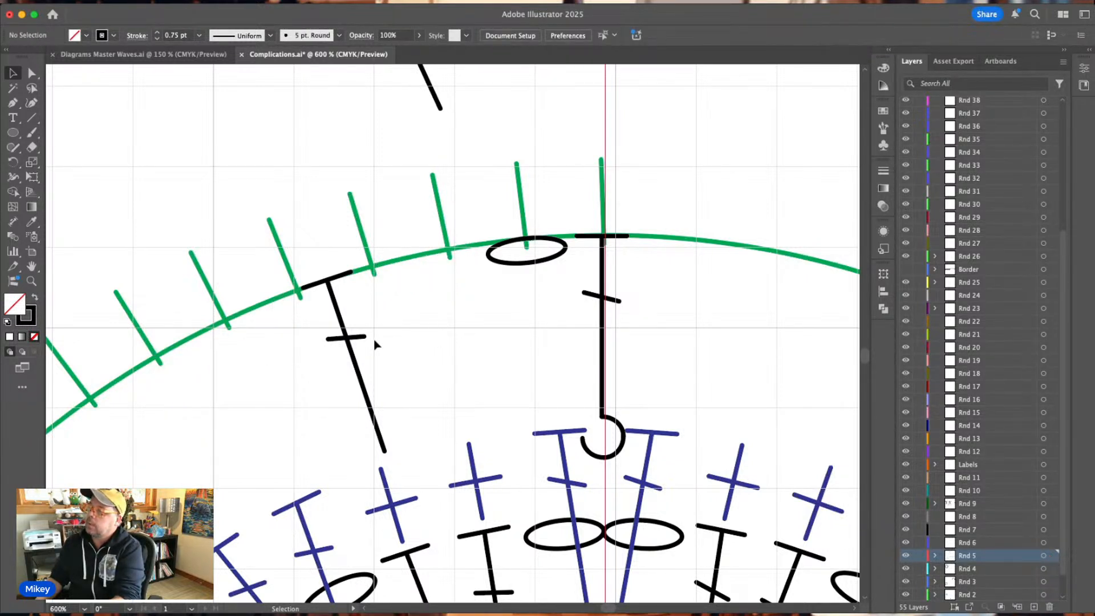
Move the black double crochet onto the fourth tick and rotate it to line up with that tick.
drag(348, 335, 390, 323)
drag(437, 256, 436, 264)
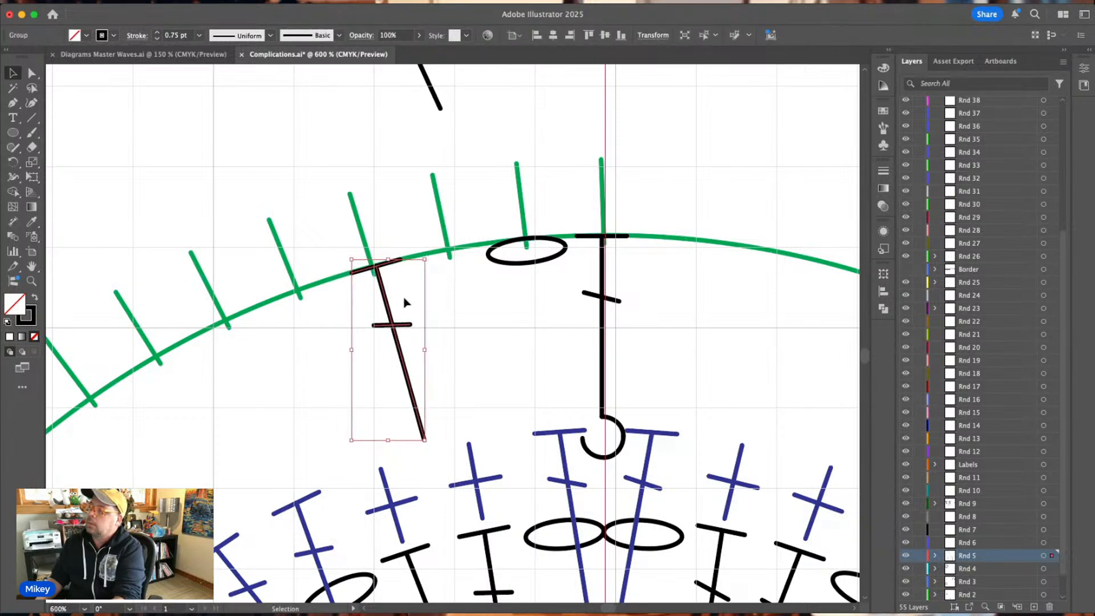
drag(394, 328, 390, 331)
click(467, 314)
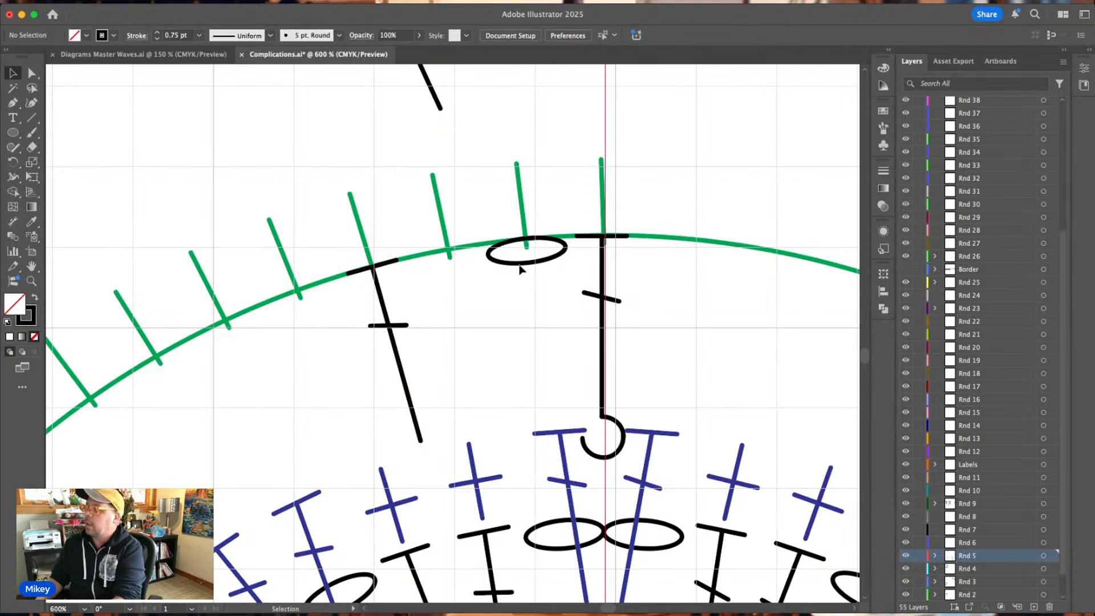
Copy the resized chain oval to the third tick, rotated to follow the guide circle and touching the first oval.
mouse_move(520, 269)
mouse_down()
mouse_move(447, 278)
mouse_move(502, 267)
mouse_up()
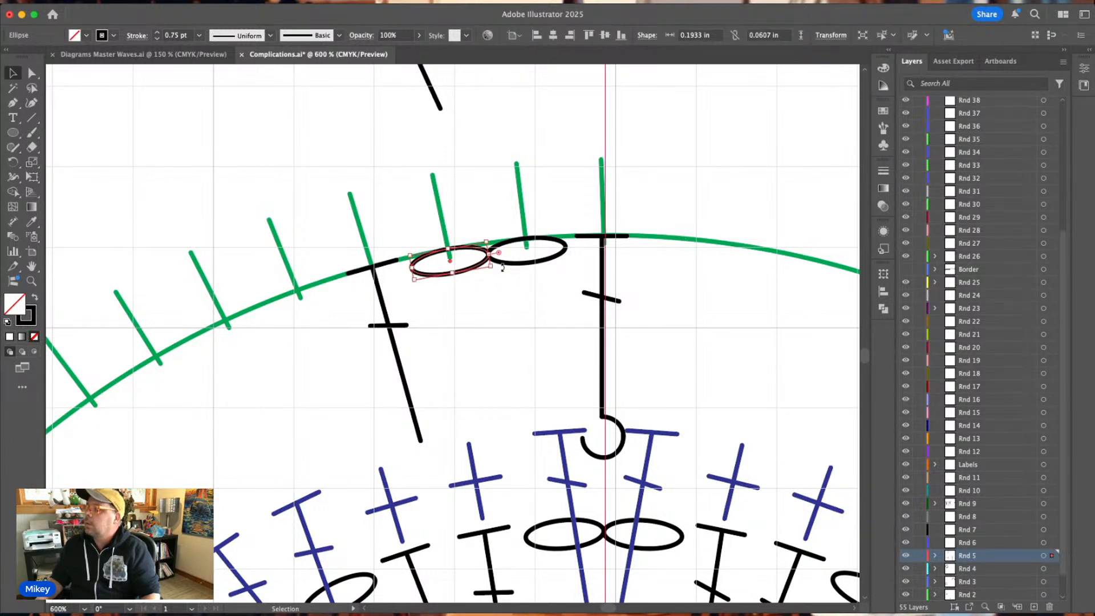
click(512, 268)
click(514, 266)
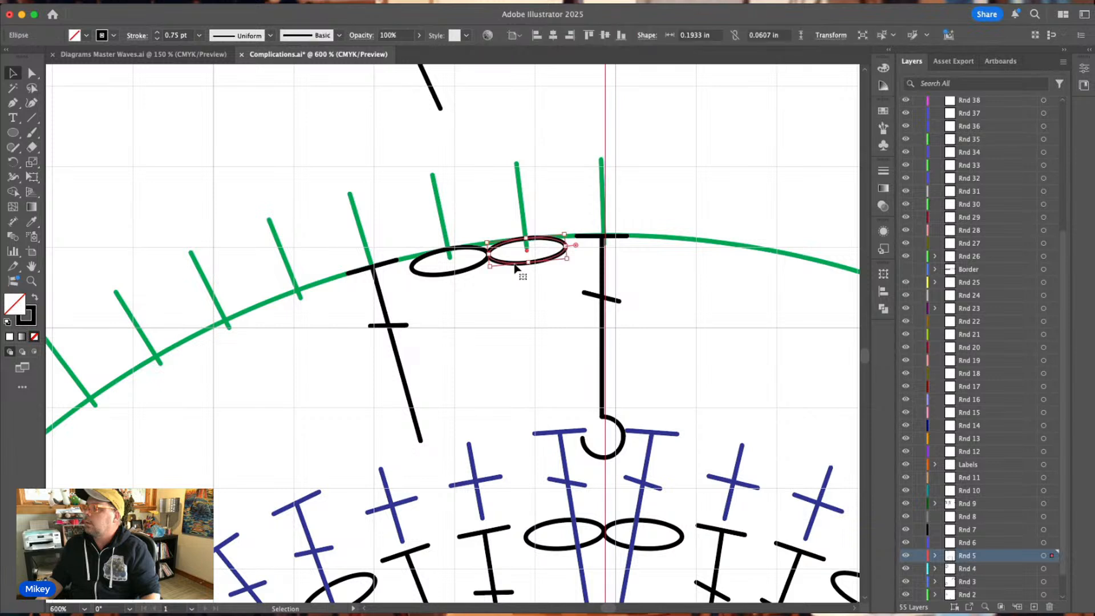
drag(571, 260, 574, 261)
click(578, 197)
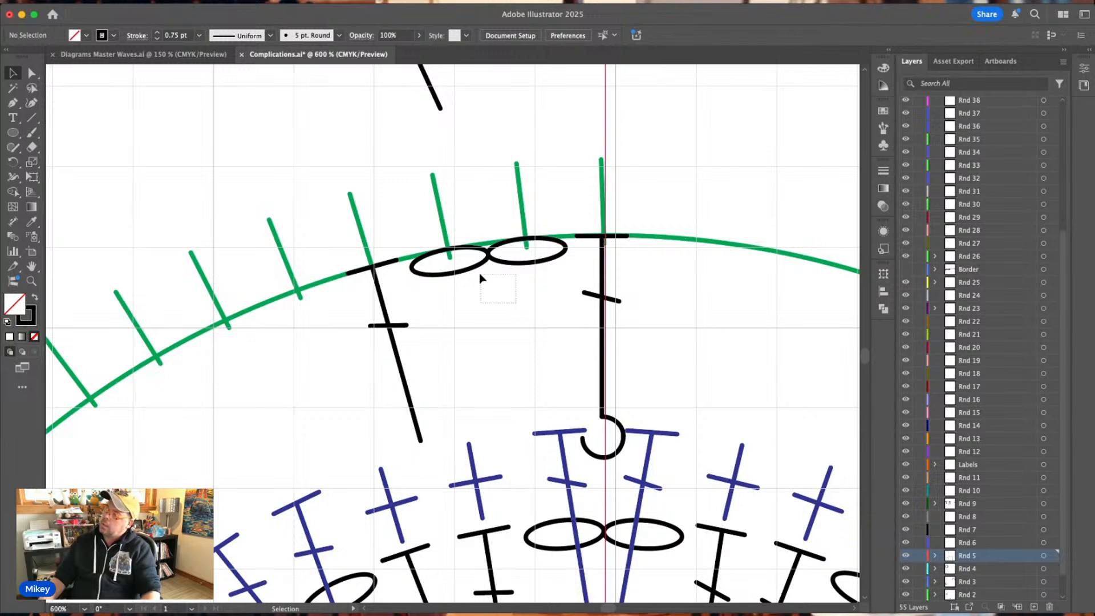
Copy the pair of chain ovals to the fifth and sixth ticks and rotate the copy to follow the guide circle.
click(498, 257)
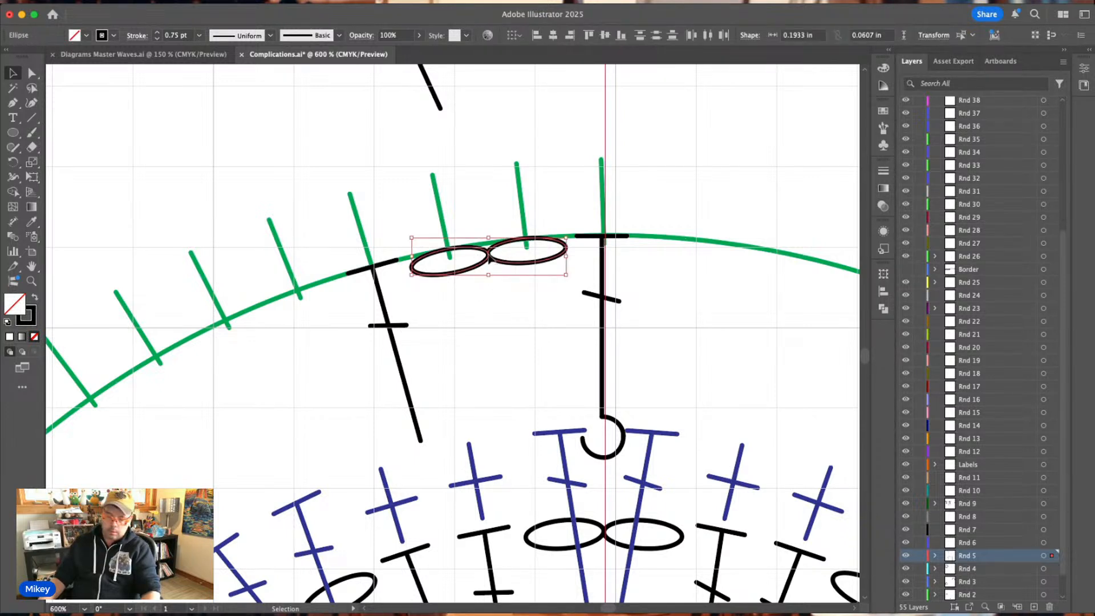
drag(489, 257, 269, 324)
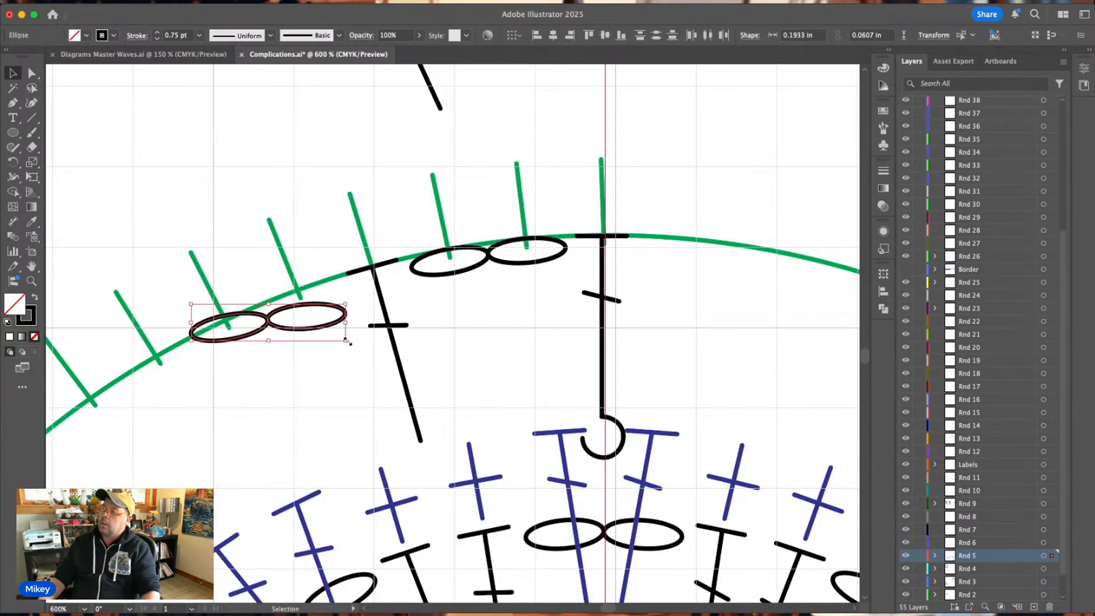
drag(349, 346, 362, 325)
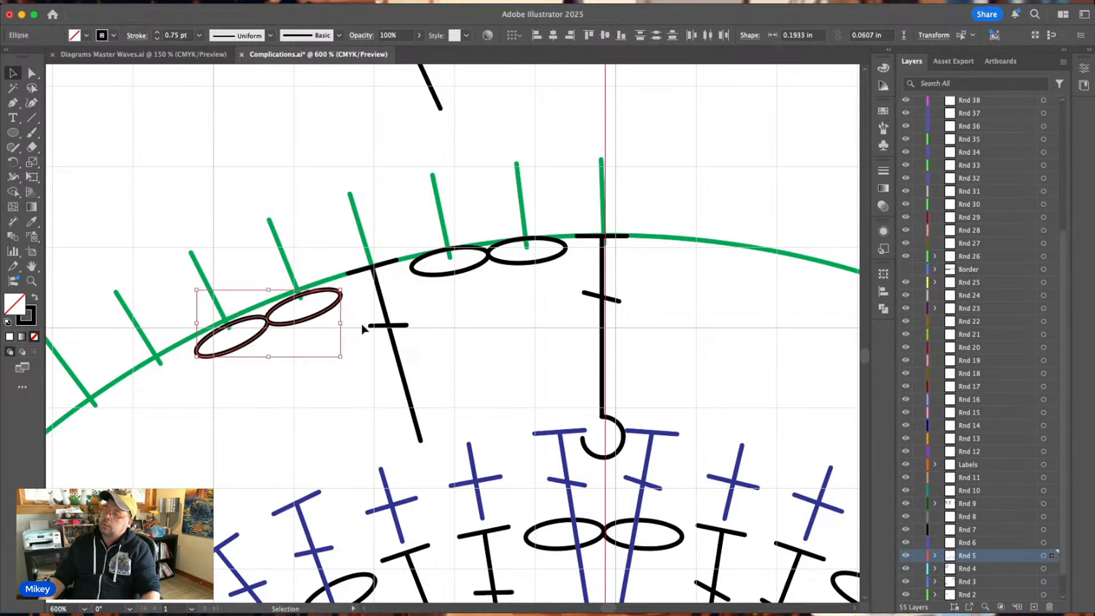
drag(274, 328, 270, 322)
click(311, 198)
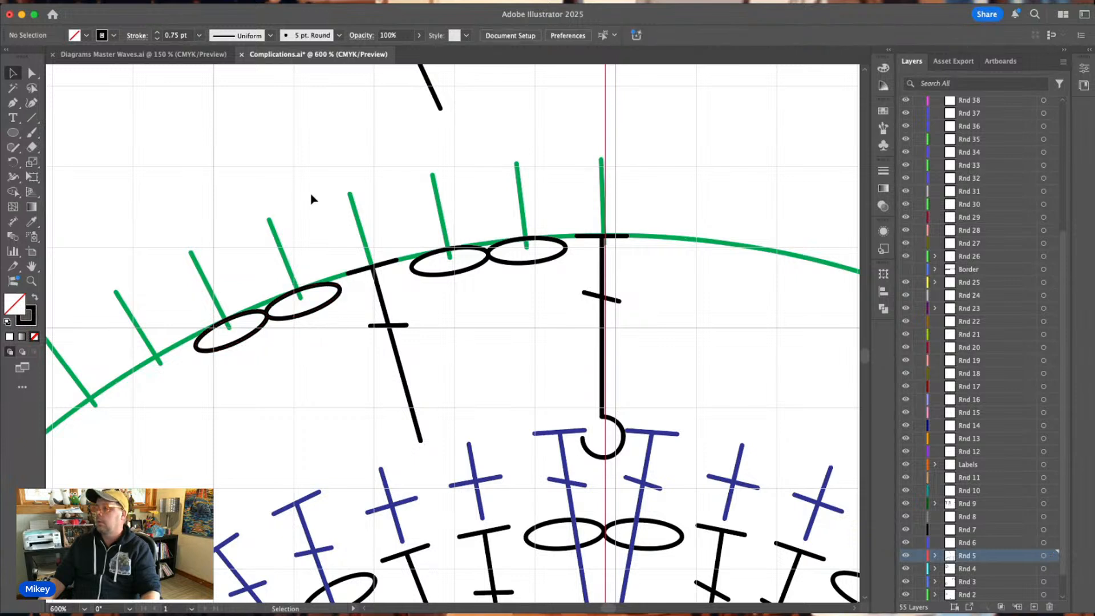
Within the double crochet group, duplicate the stem and angle both stems into an inverted V meeting at the fourth tick.
click(384, 324)
double_click(386, 317)
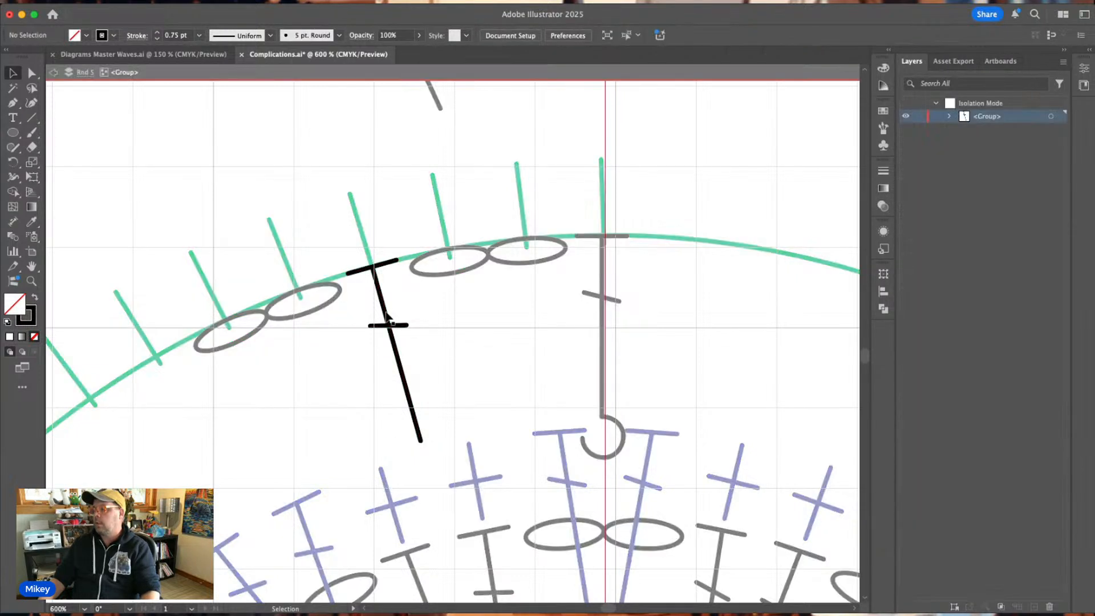
drag(386, 317, 427, 321)
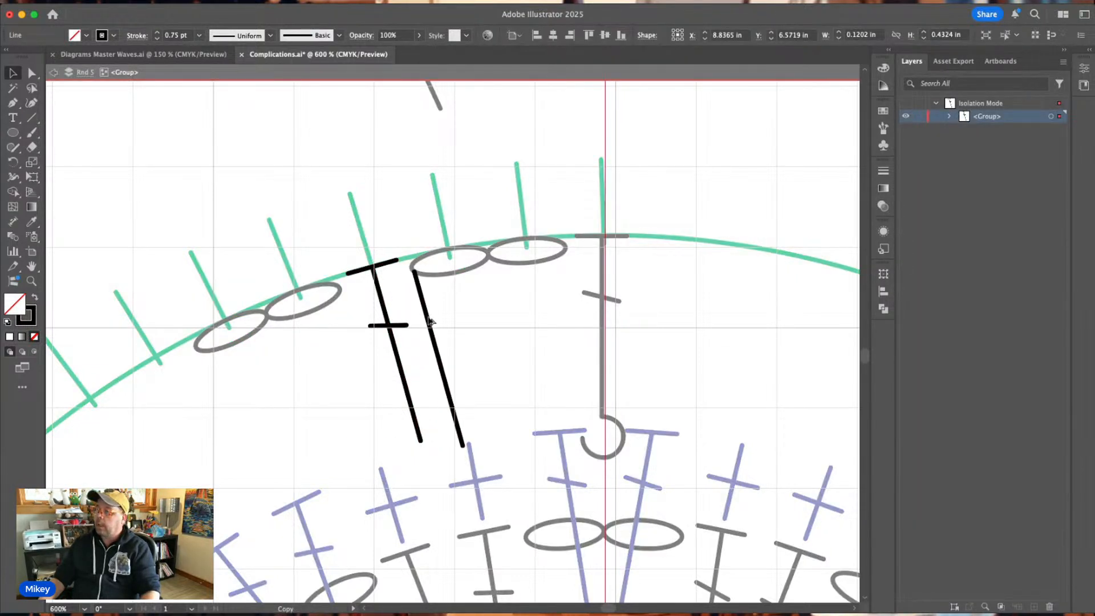
drag(416, 272, 374, 267)
drag(464, 447, 376, 453)
click(423, 414)
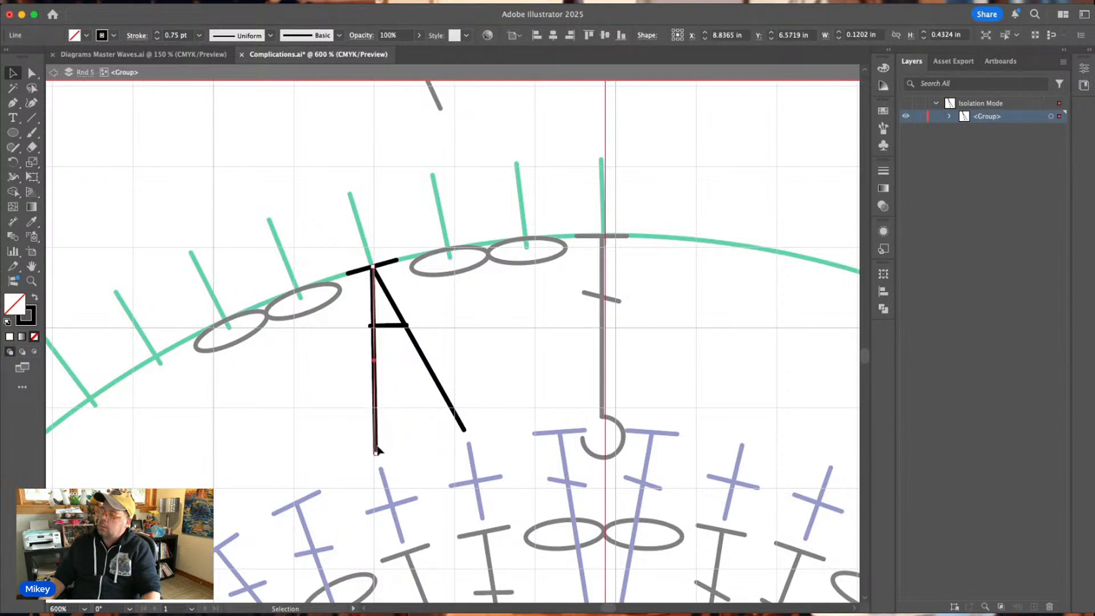
Place a short crossbar midway on each leg of the inverted V and leave the group's isolation.
click(389, 327)
drag(392, 334, 439, 334)
click(503, 305)
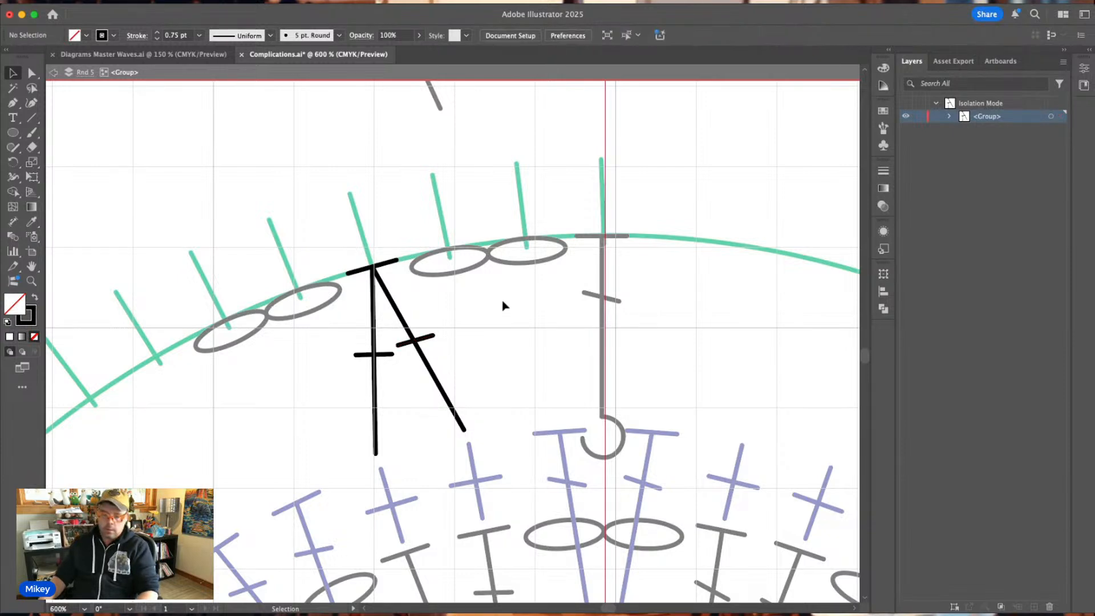
key(Escape)
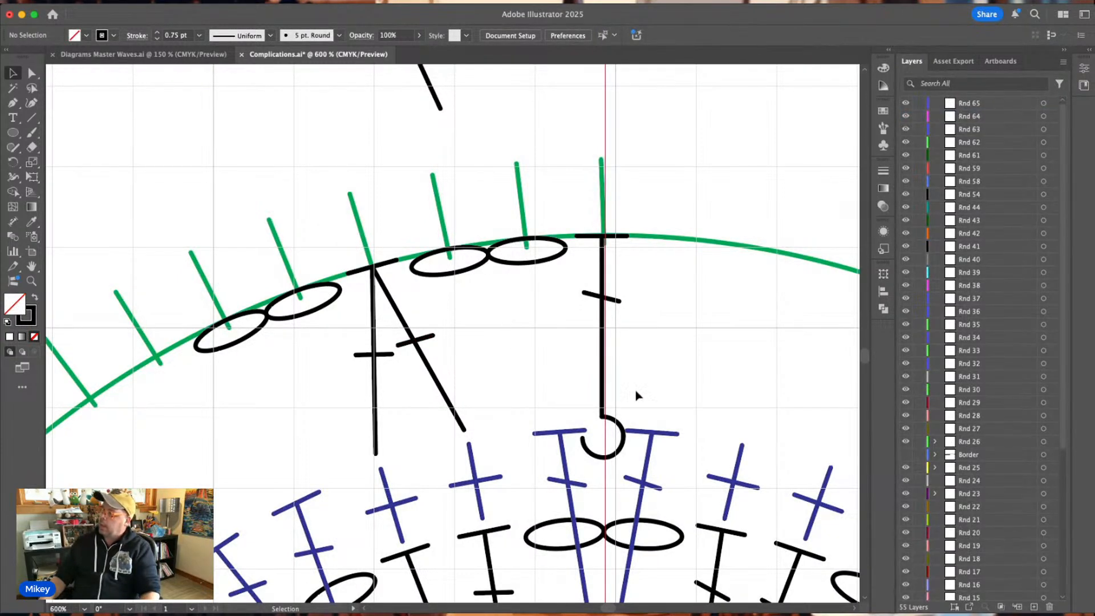
Stretch the post stitch's hook around both blue stitches below it, to about 0.35 in wide and 0.12 in high.
double_click(626, 435)
click(624, 435)
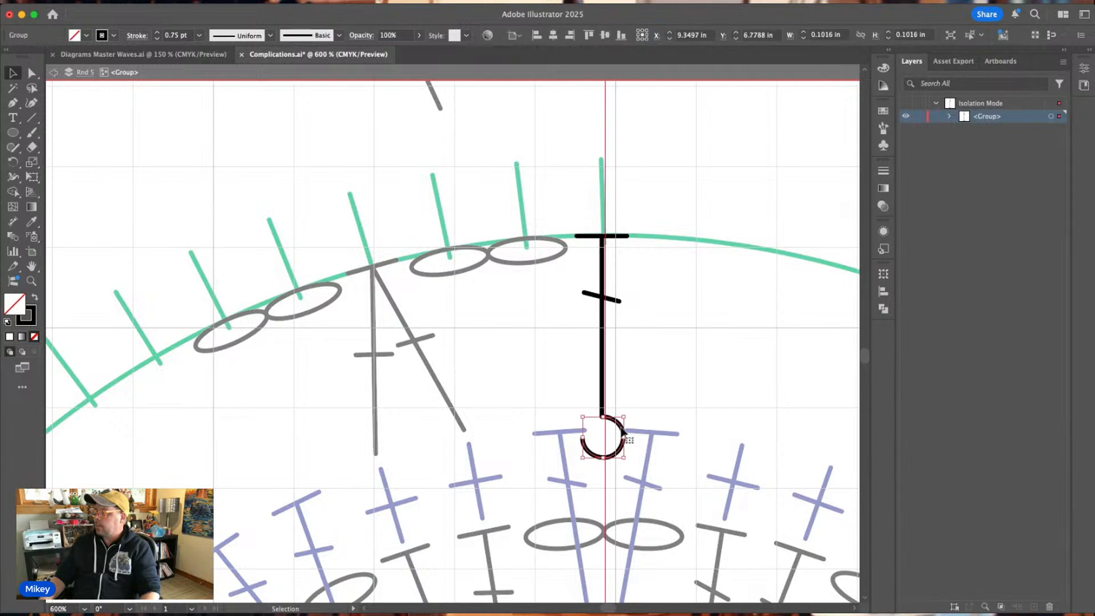
drag(625, 435, 675, 436)
drag(582, 437, 534, 440)
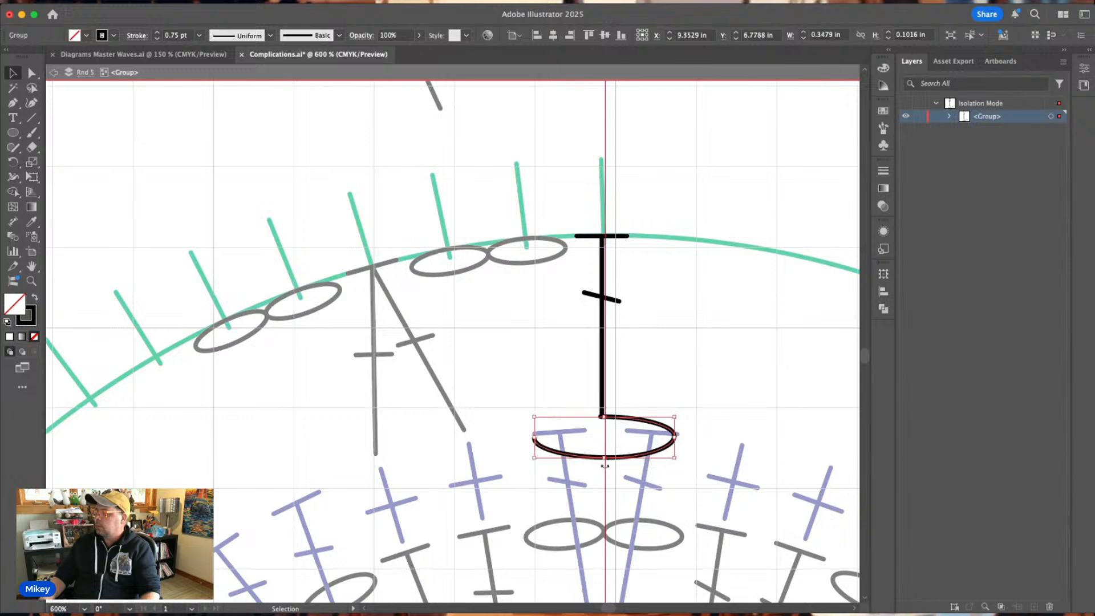
drag(605, 459, 606, 466)
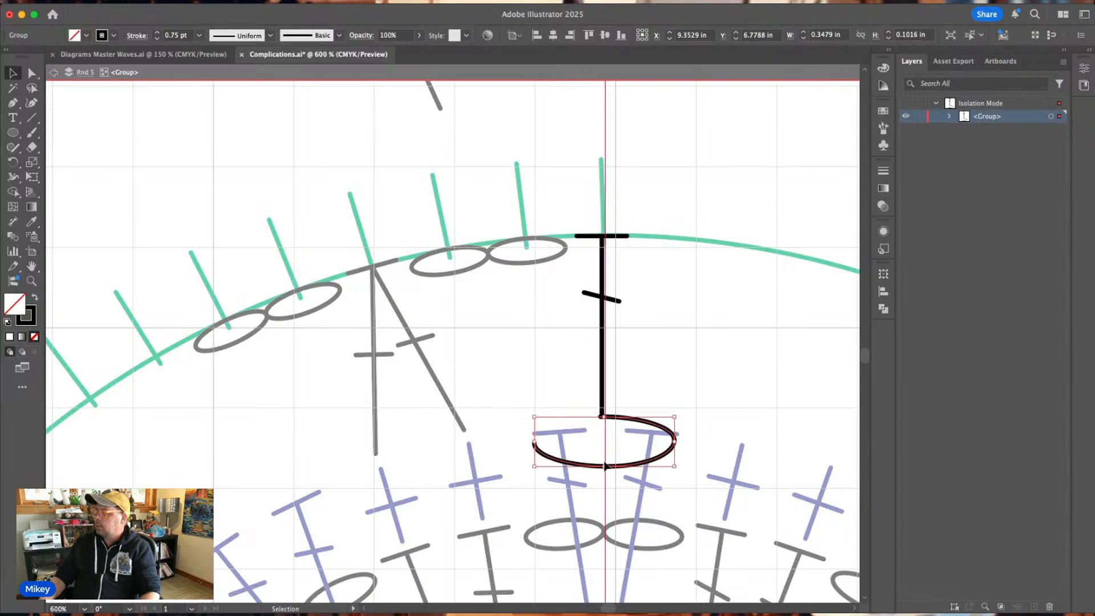
Adjust the post stitch's stem so it runs from the top tick to the start of the widened hook.
click(602, 401)
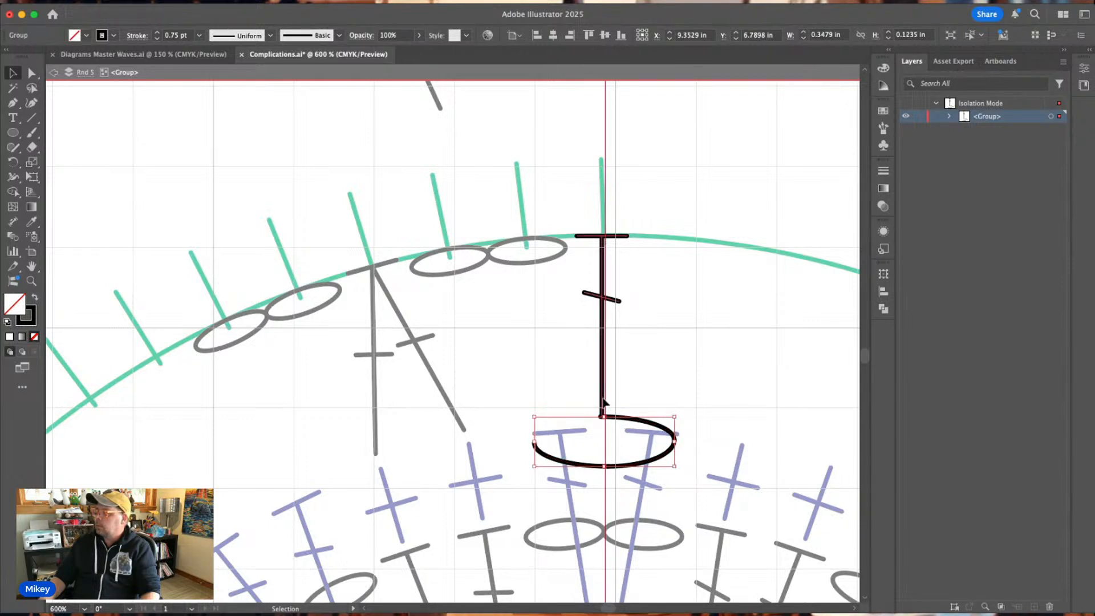
drag(603, 398, 600, 417)
double_click(605, 406)
click(606, 407)
click(671, 335)
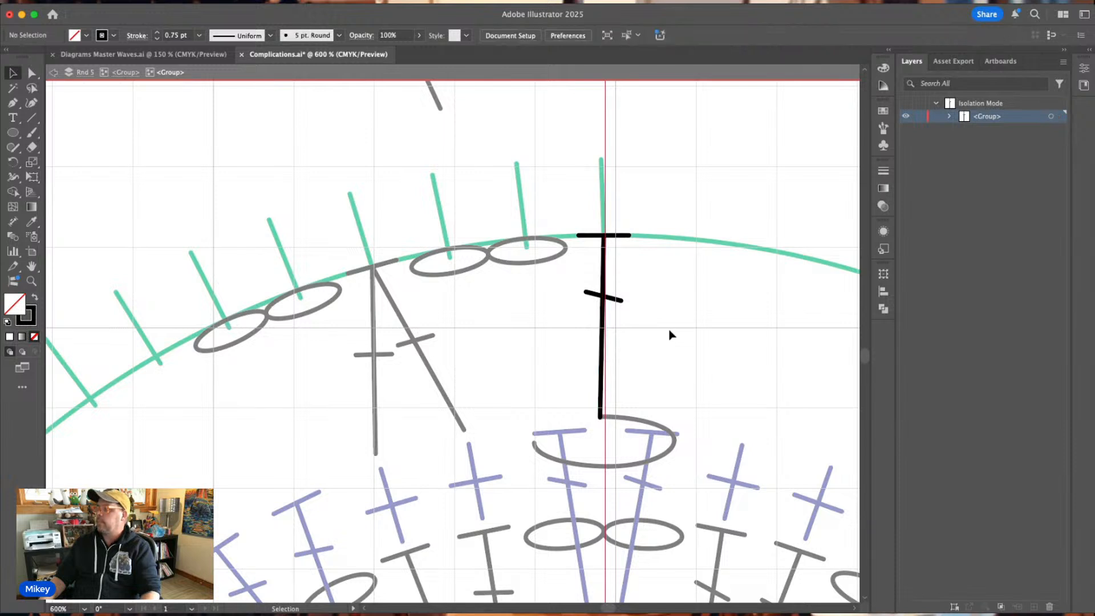
double_click(671, 334)
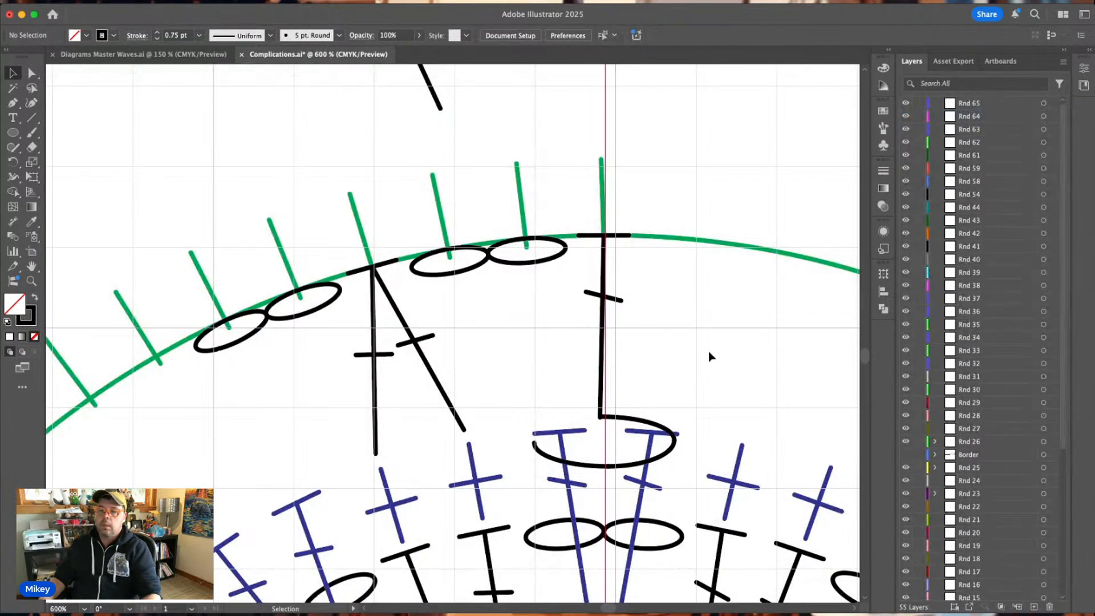
Rotate a copy of Rnd 5's post stitch, both chain pairs and double crochet cluster counterclockwise about the chart's centre to the next repeat.
scroll(663, 362, down, 2)
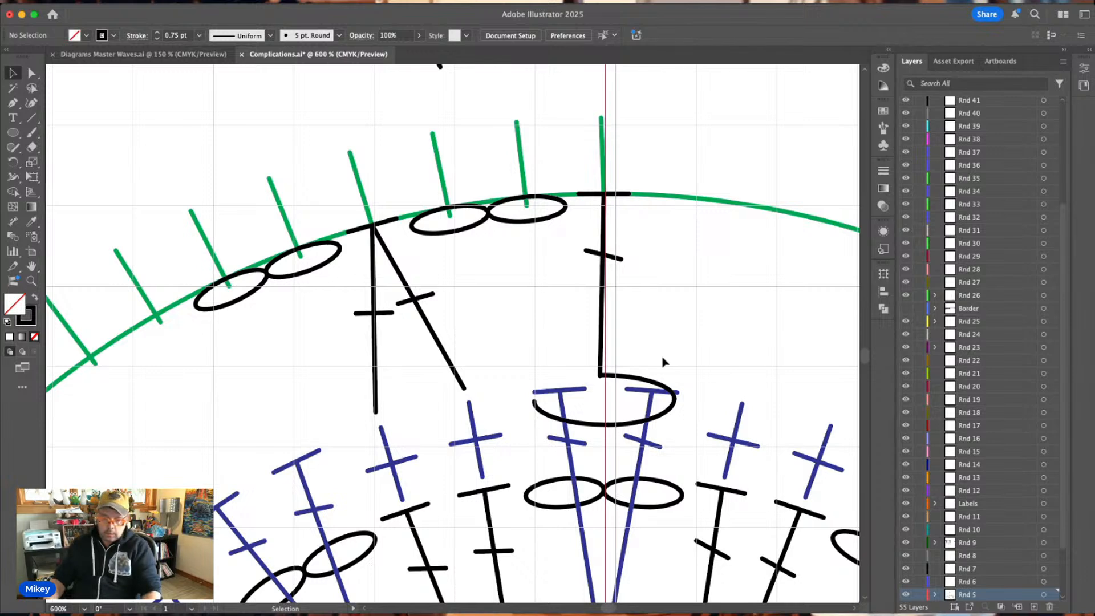
key(super+minus)
key(super+minus)
key(v)
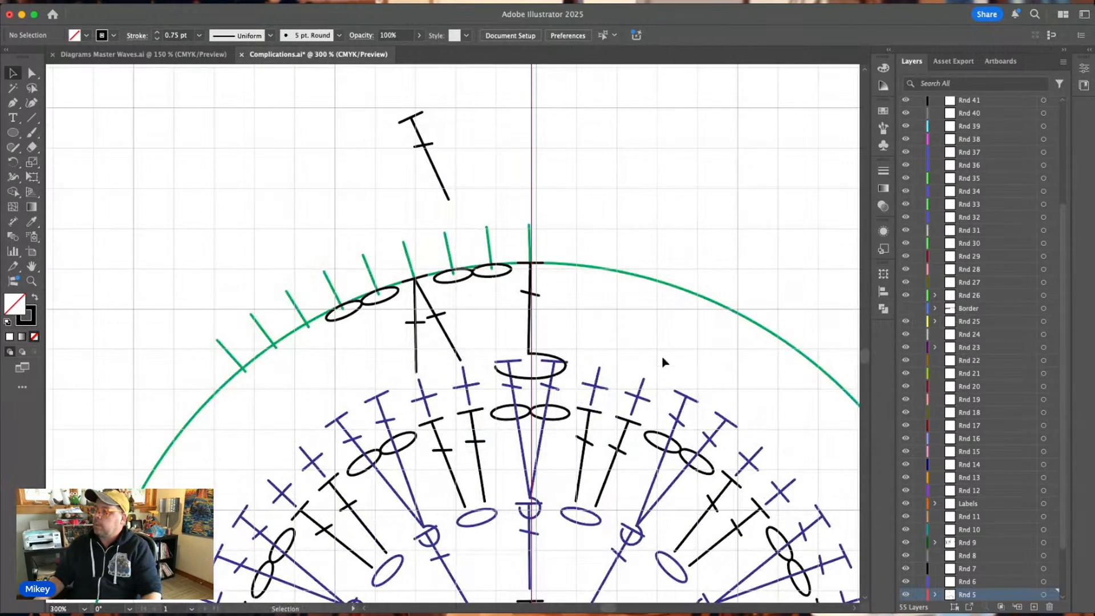
drag(467, 332, 358, 307)
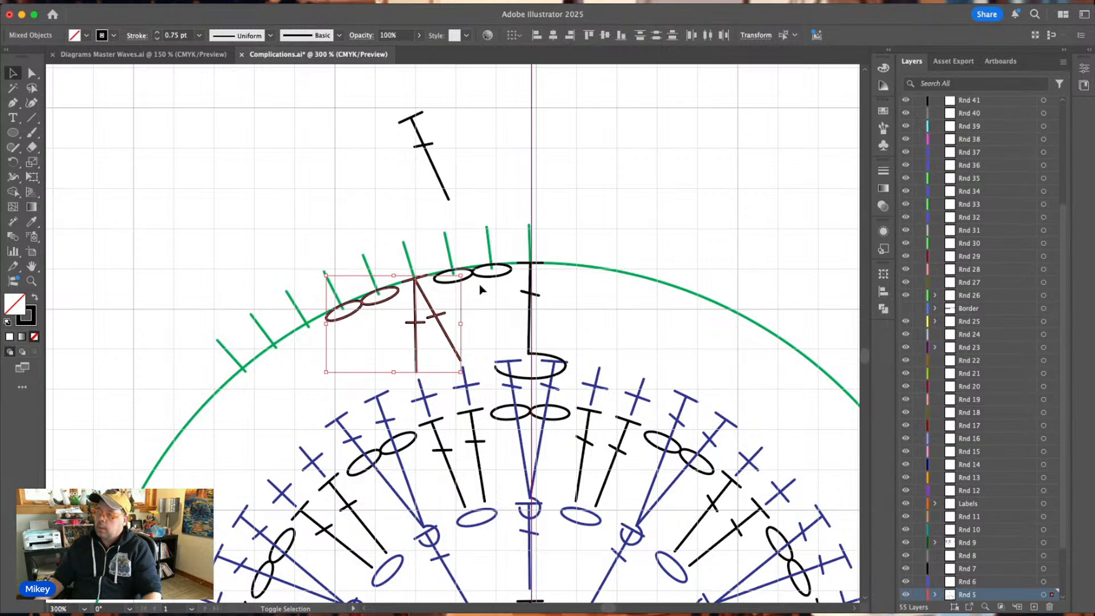
drag(466, 277, 467, 278)
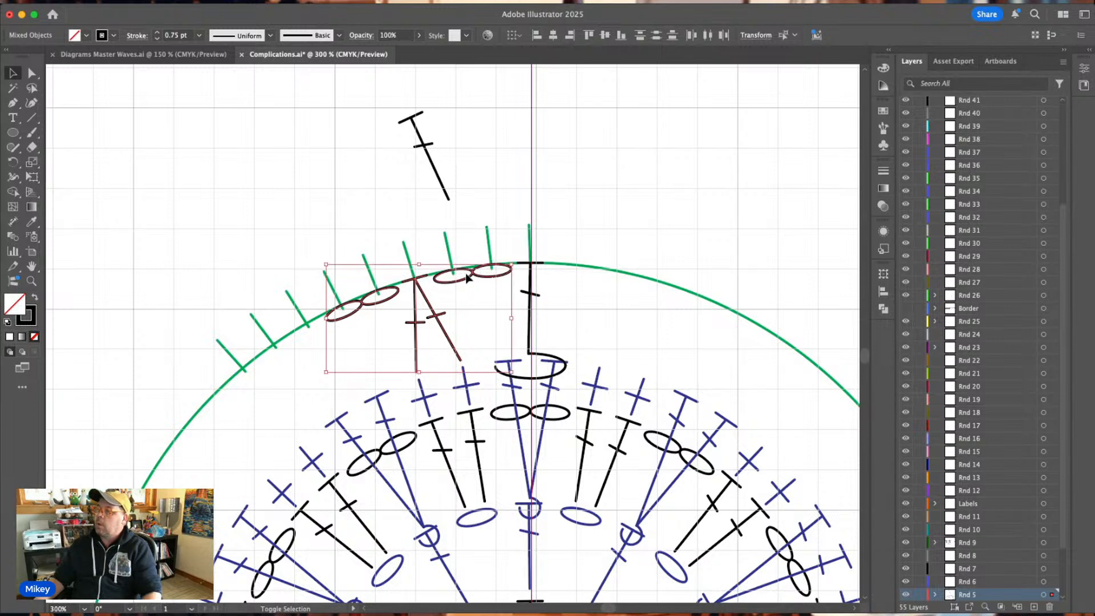
shift+click(525, 293)
scroll(542, 317, down, 2)
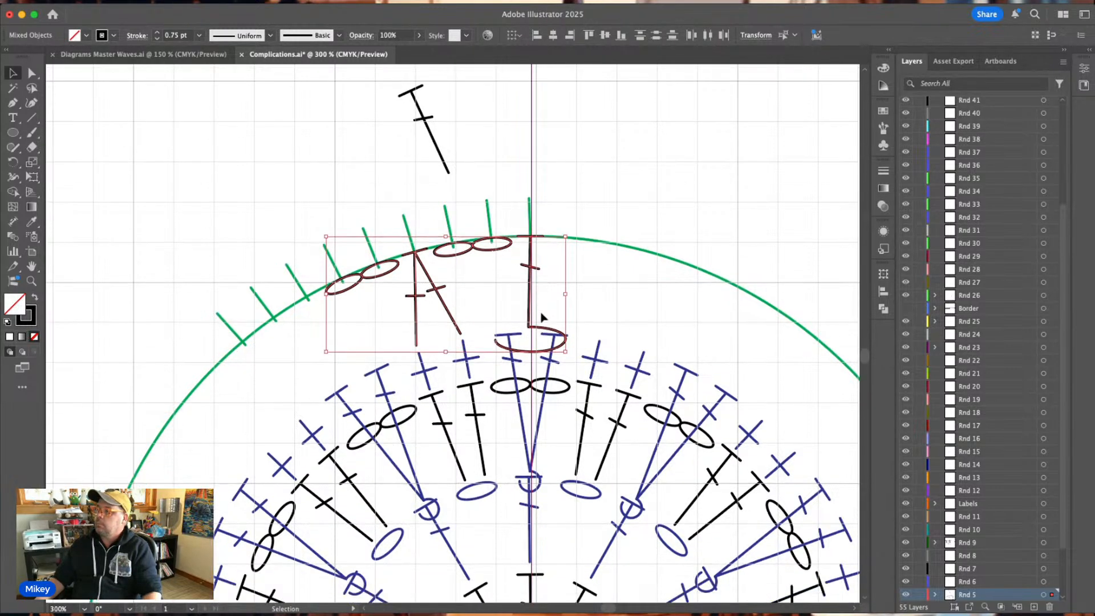
scroll(542, 317, down, 4)
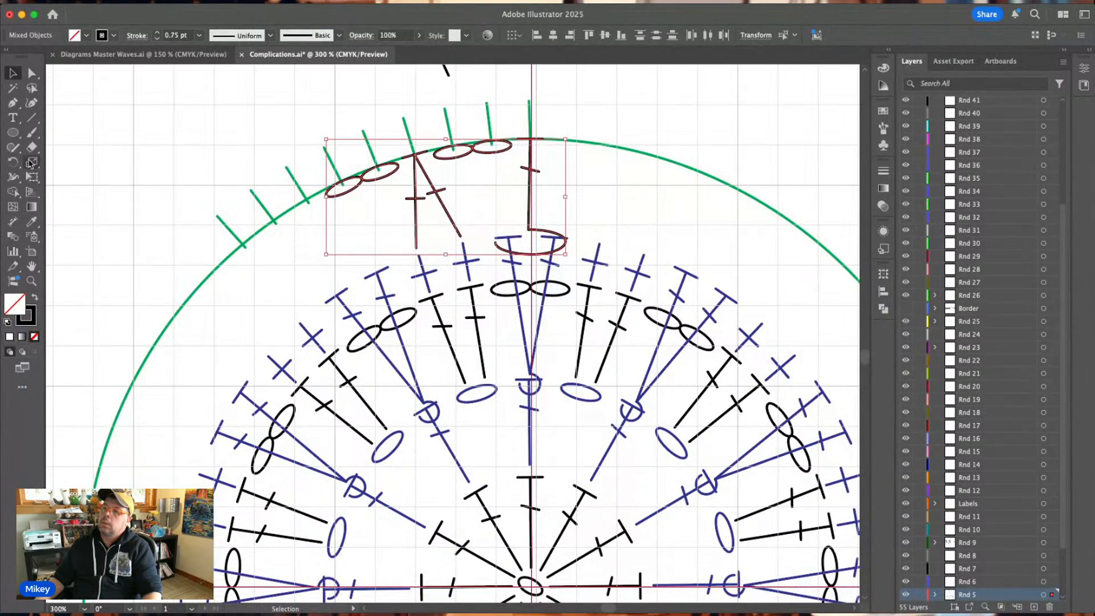
click(16, 163)
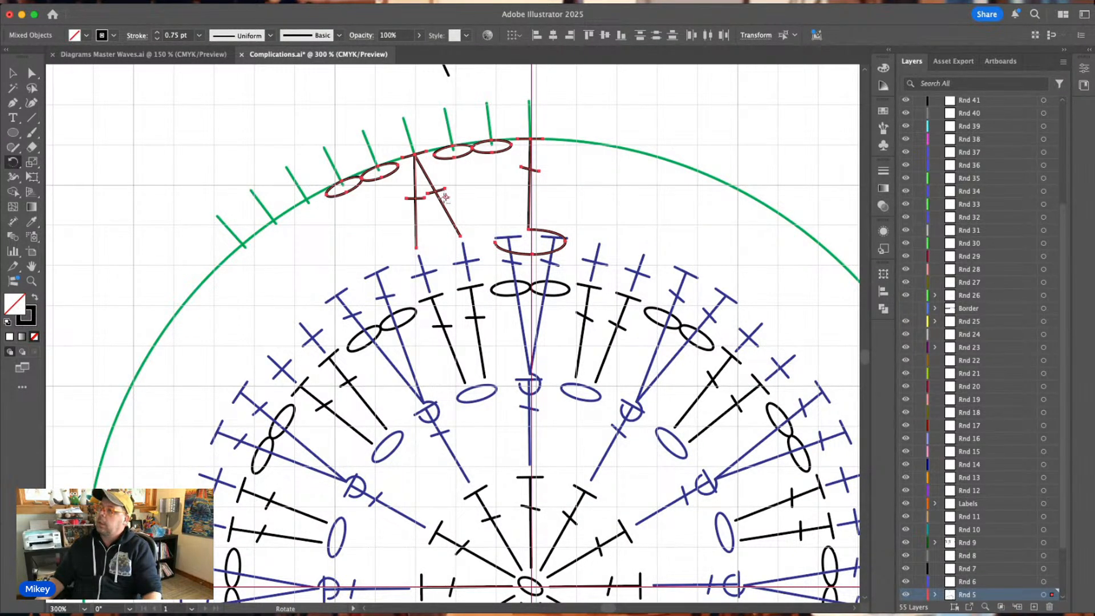
drag(445, 197, 531, 586)
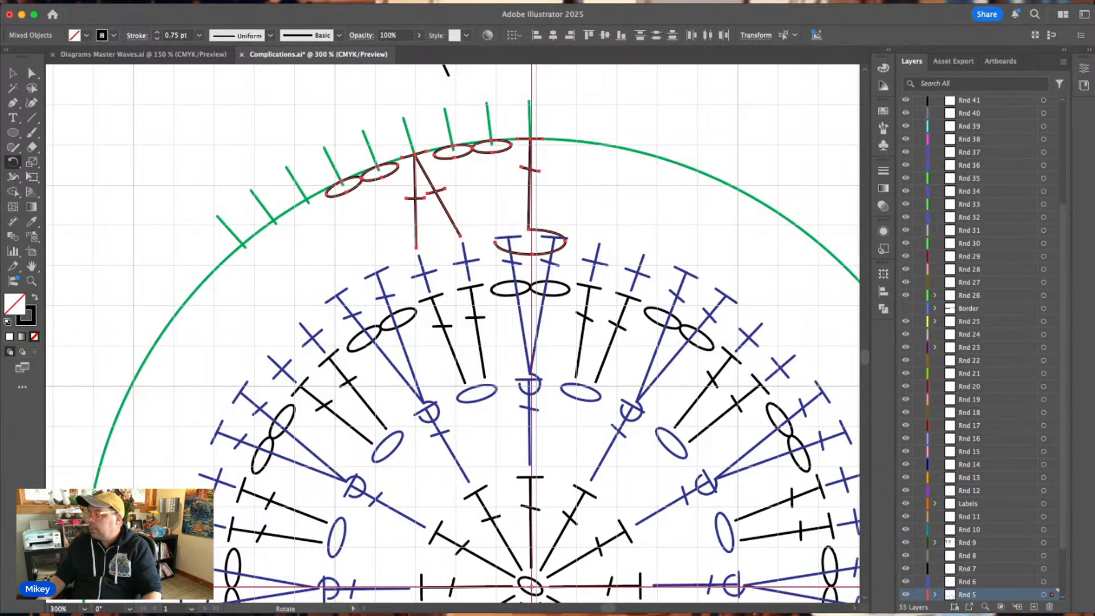
key(Return)
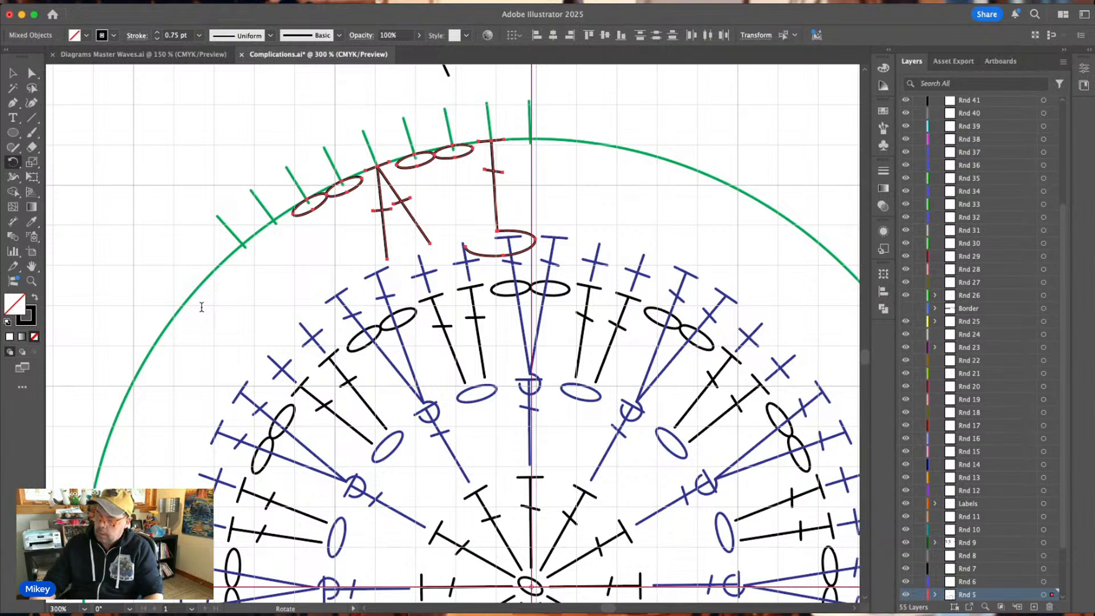
click(175, 385)
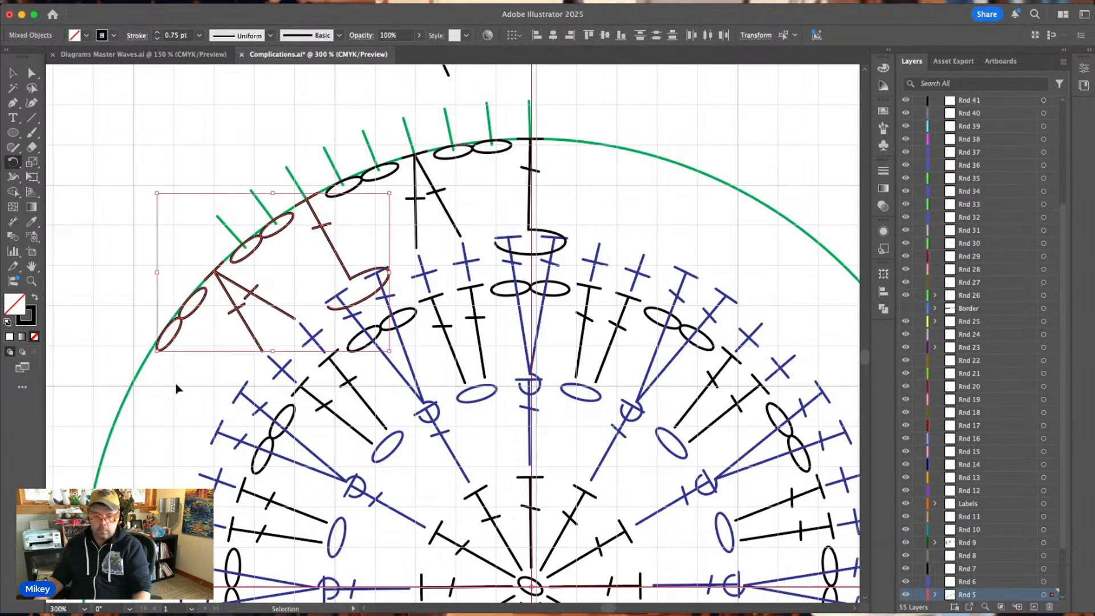
Repeat the rotated copy until the Rnd 5 repeats fill the whole circle.
key(super+d)
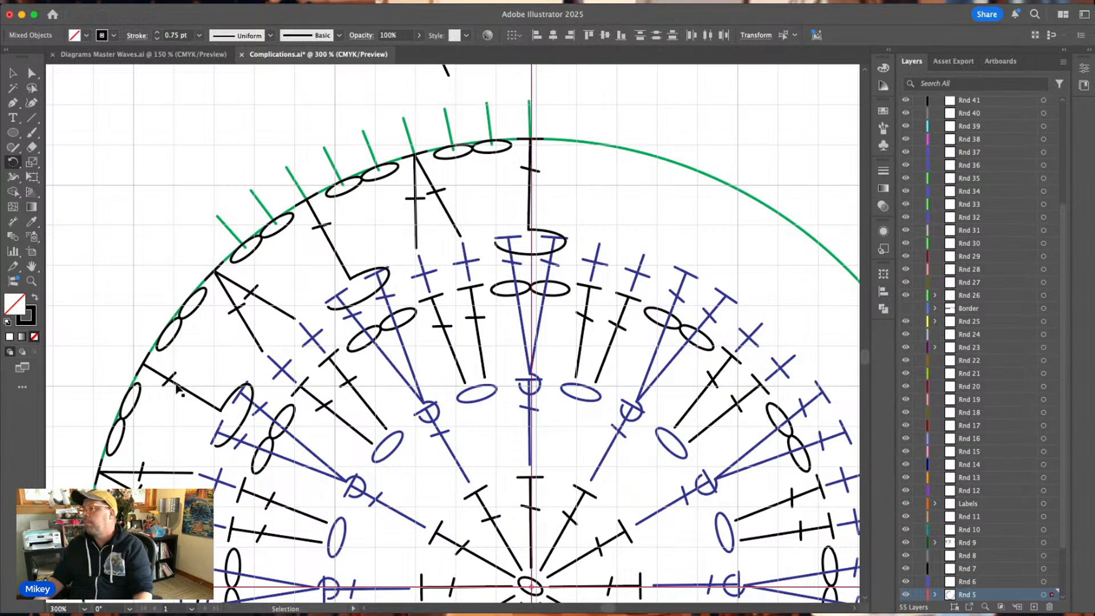
key(super+d)
key(super+d)
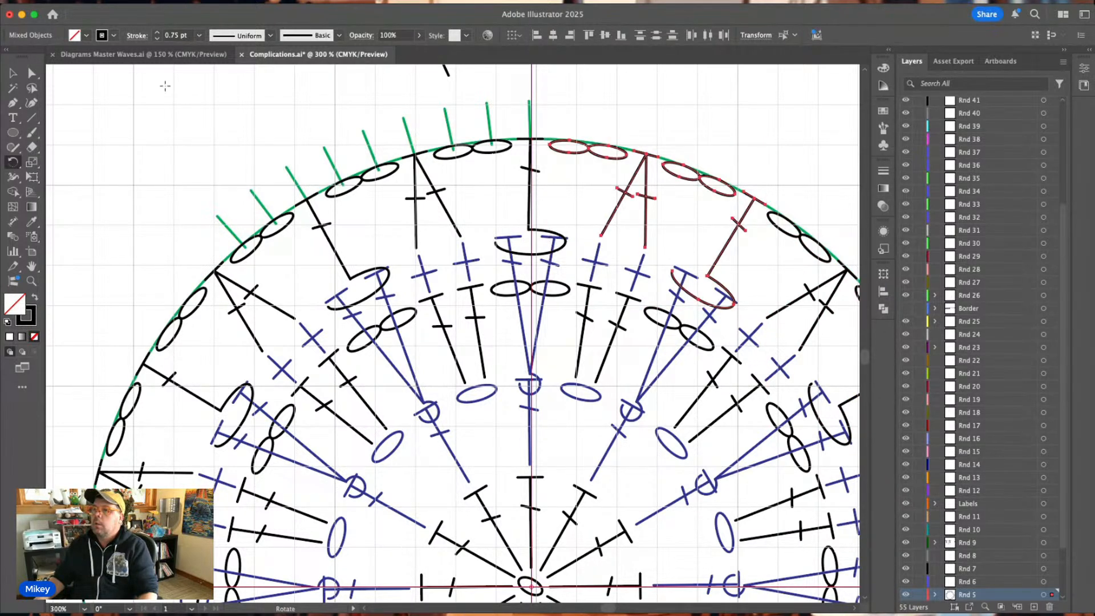
Add a text label reading 72 over the top post stitch of Rnd 5, enlarging its text frame to fit.
click(13, 117)
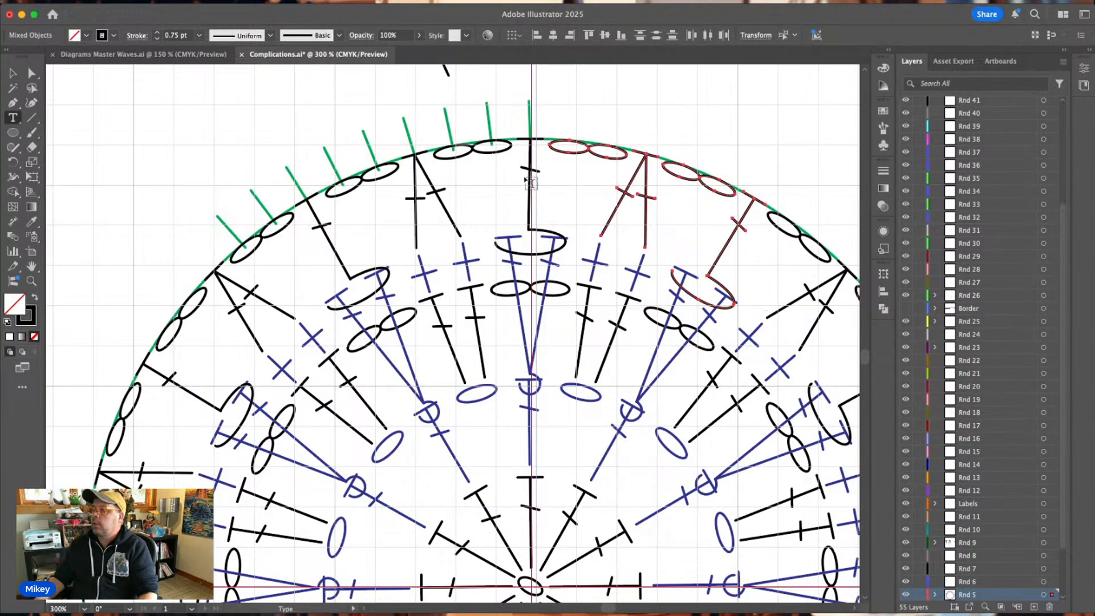
drag(548, 186, 580, 206)
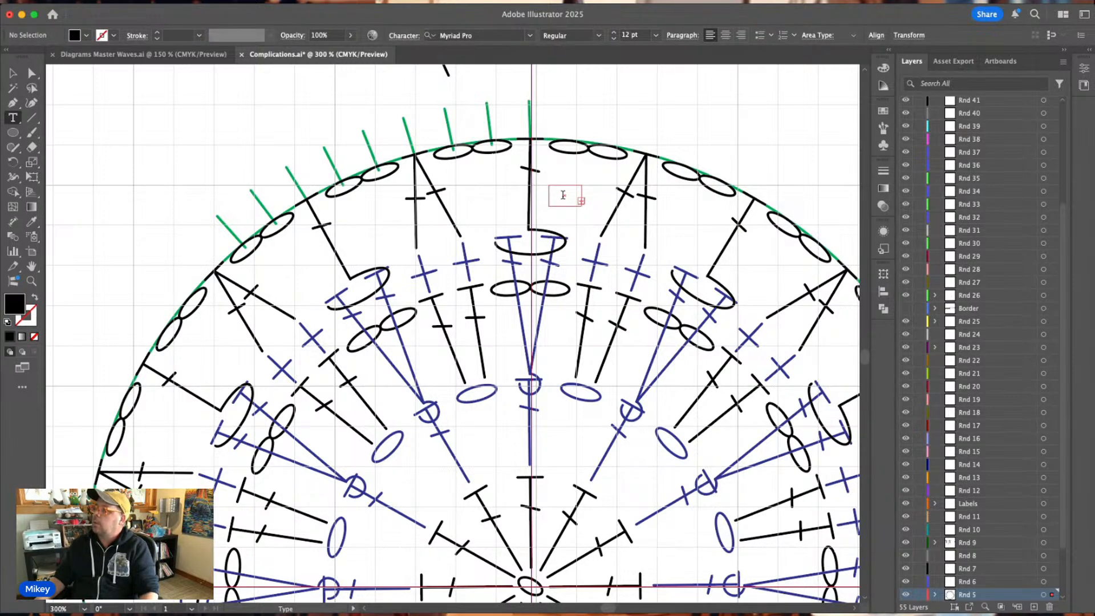
click(12, 73)
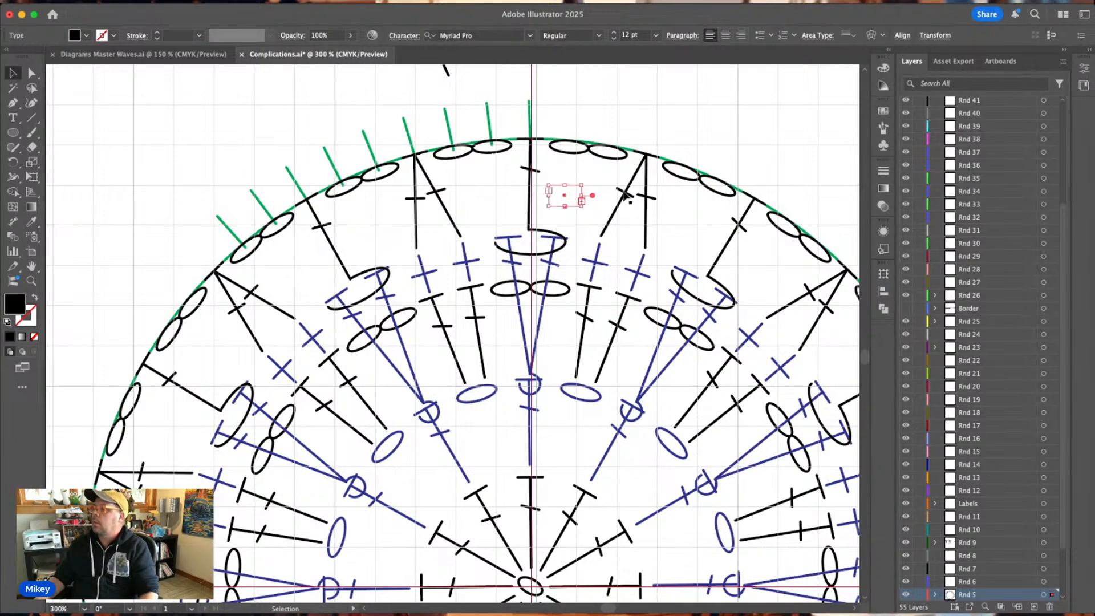
drag(549, 207, 509, 220)
double_click(536, 205)
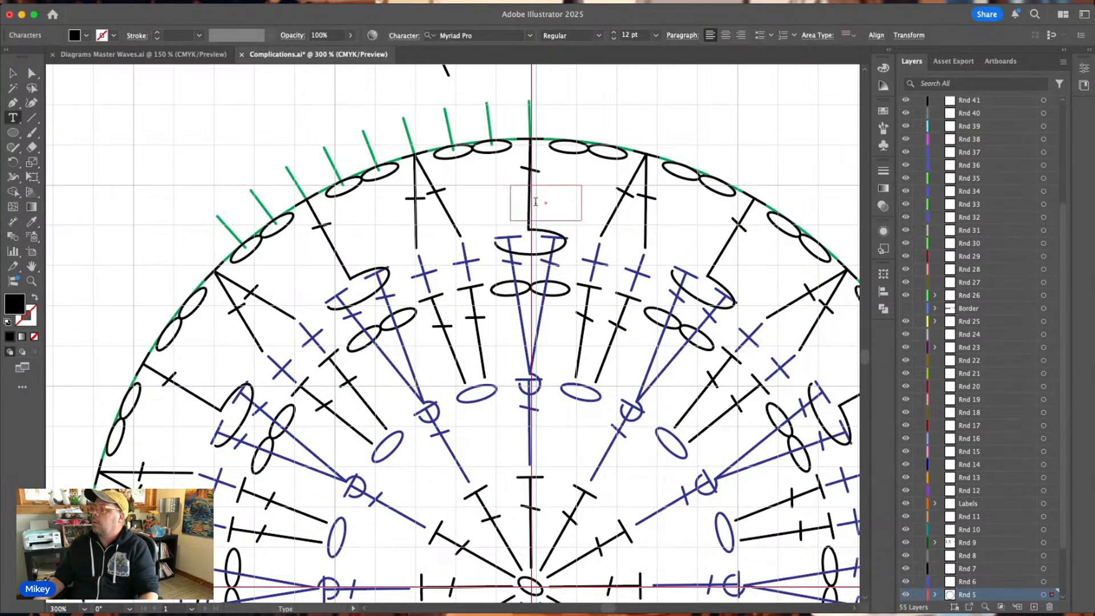
text(72)
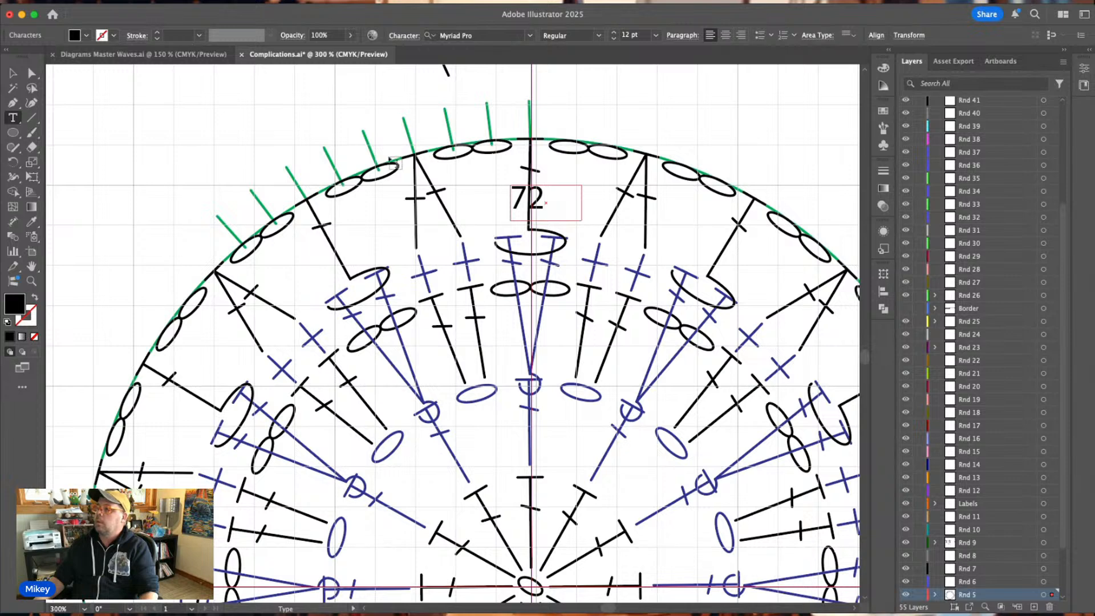
Colour the 72 label red and move it into the gap just right of the top post stitch.
drag(547, 199, 502, 199)
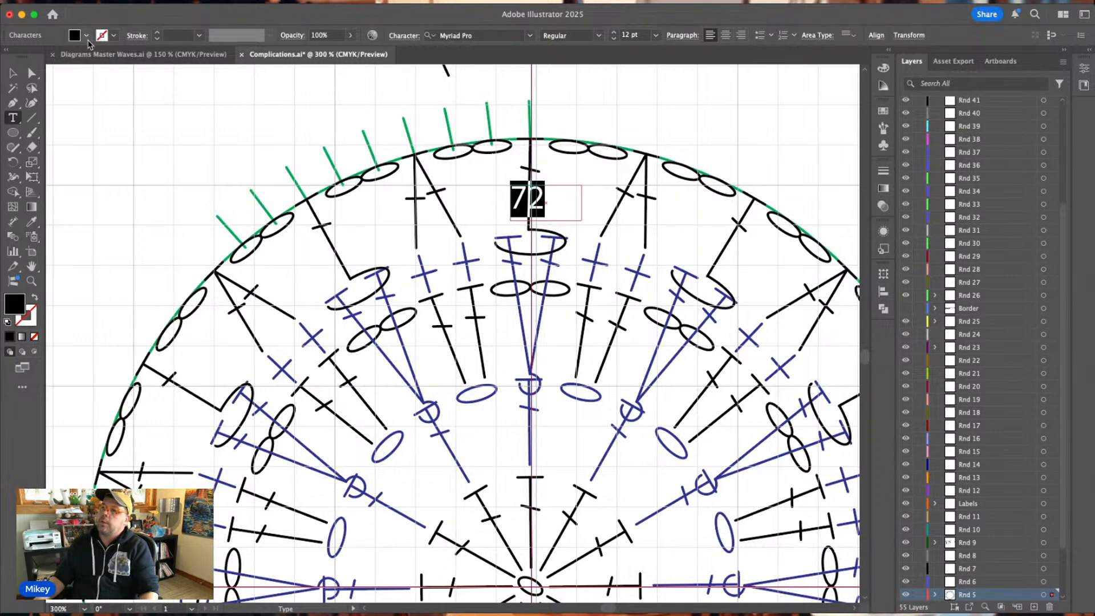
click(87, 37)
click(5, 80)
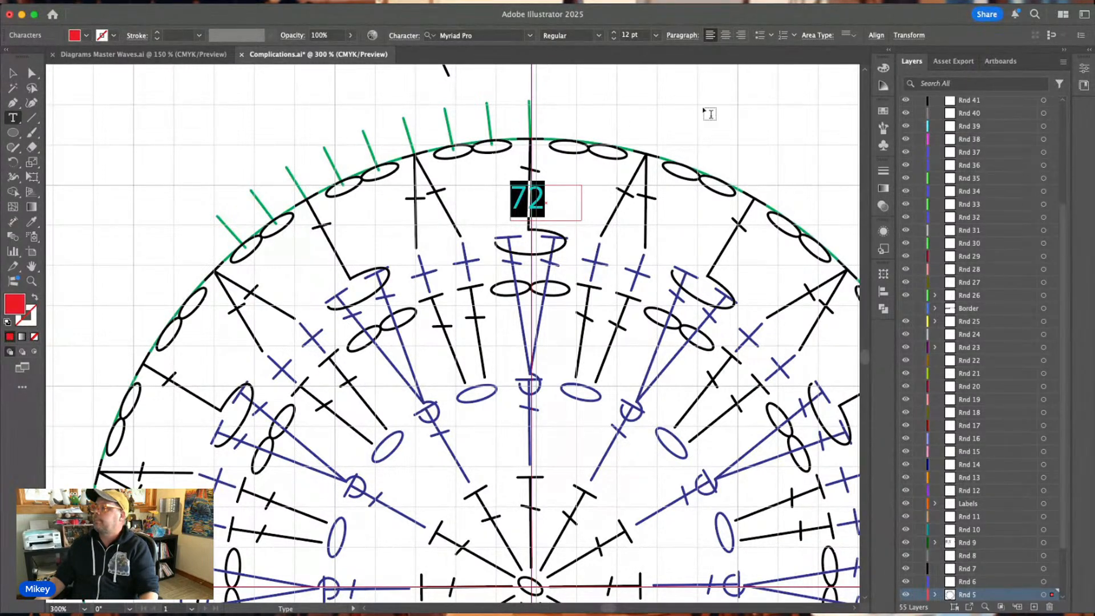
click(13, 73)
drag(541, 206, 585, 196)
click(696, 86)
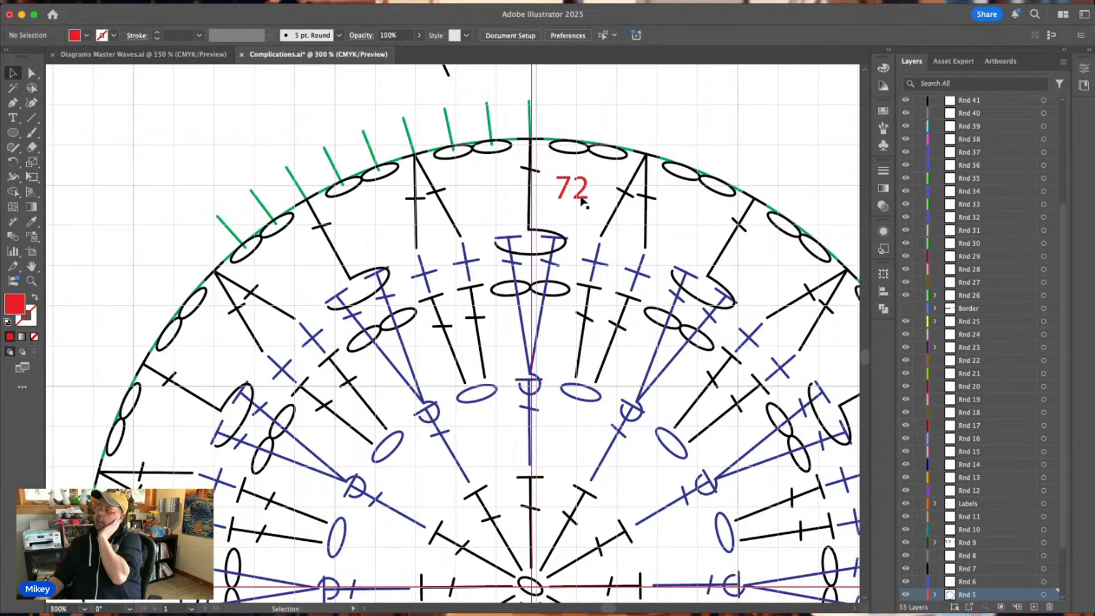
Duplicate the red 72 label straight down onto the blue round below and change the copy's text to 48.
drag(582, 200, 582, 278)
double_click(582, 276)
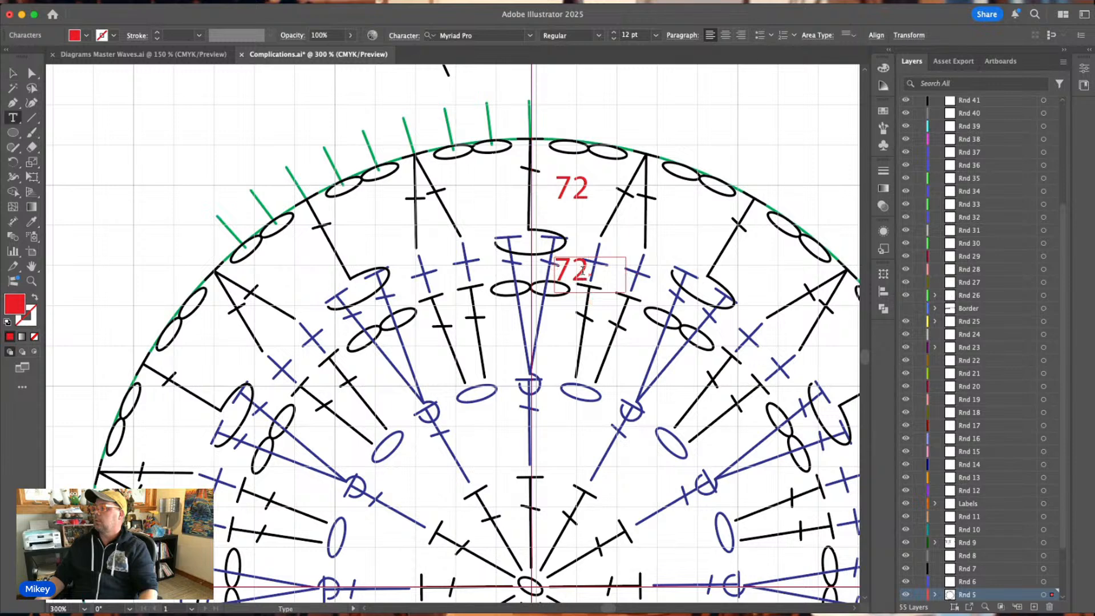
double_click(582, 271)
text(48)
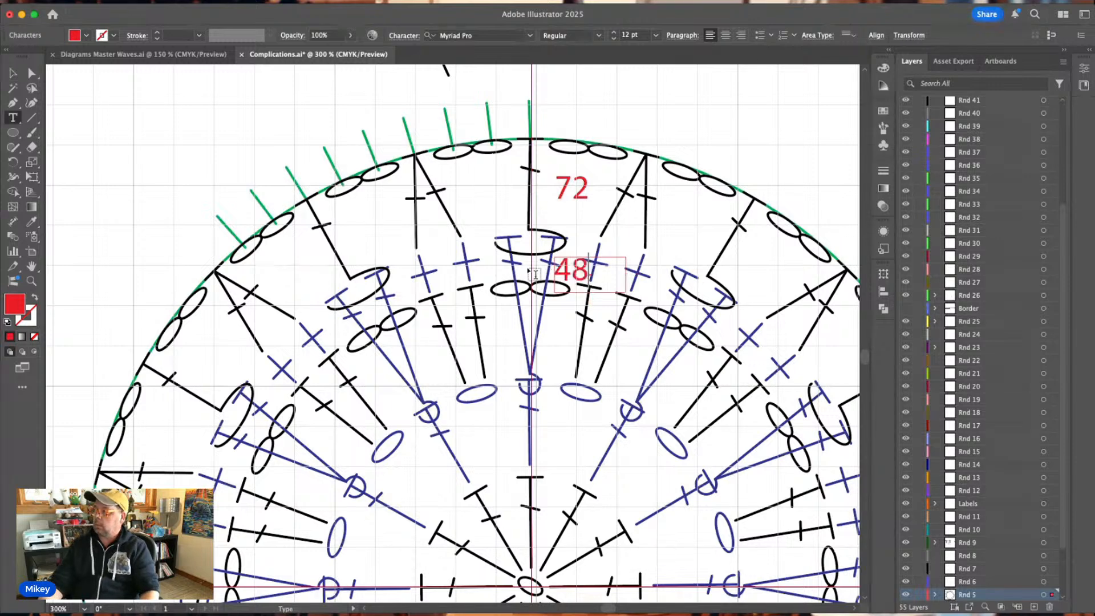
click(14, 73)
click(637, 122)
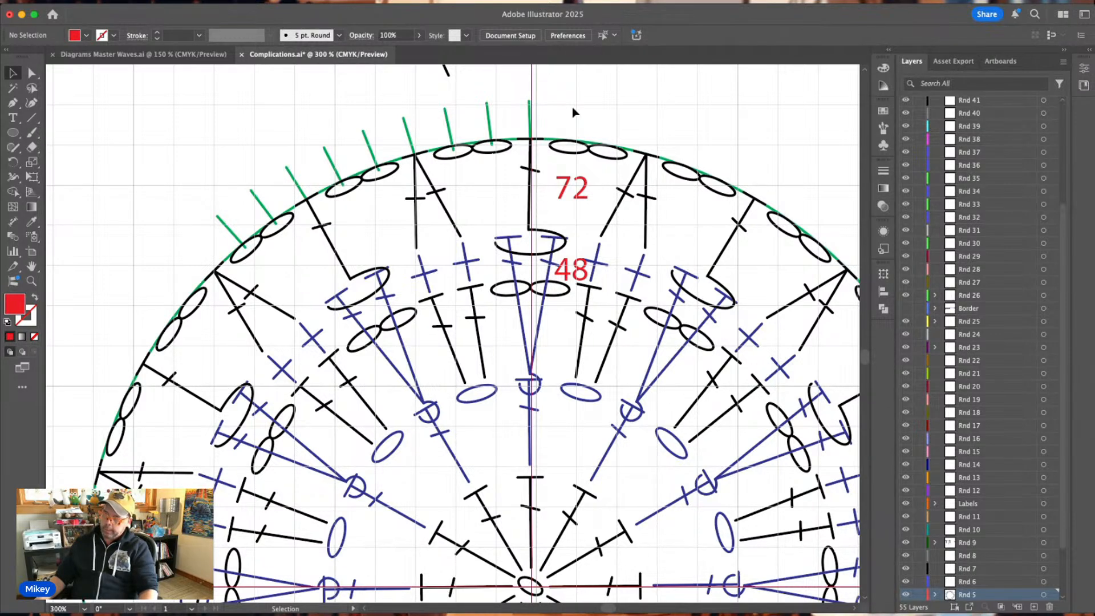
Delete the spare black double crochet stitch above the circle.
click(986, 582)
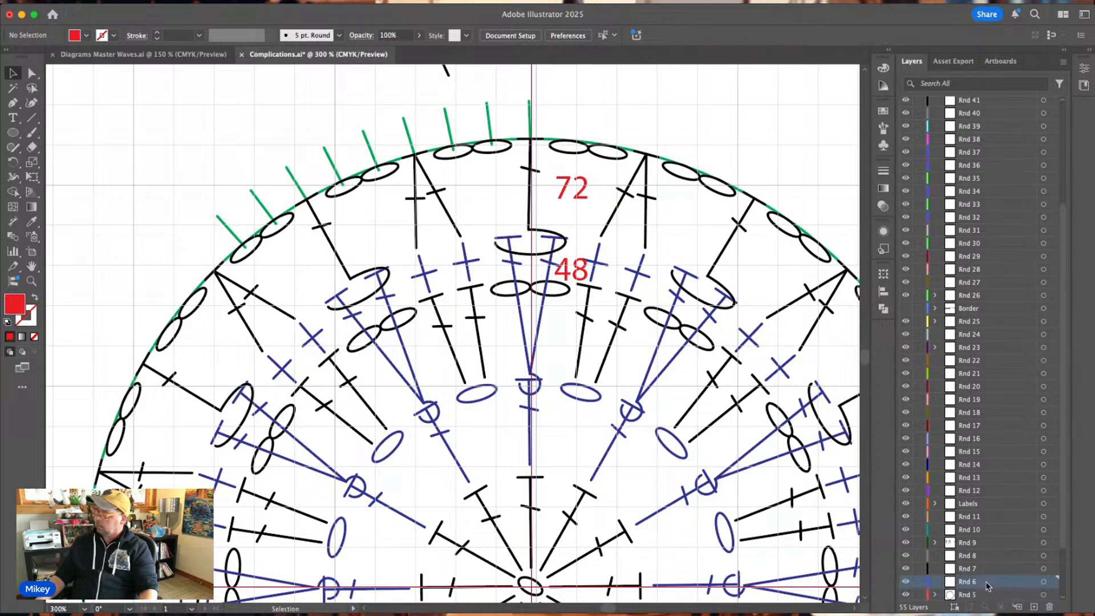
key(super+minus)
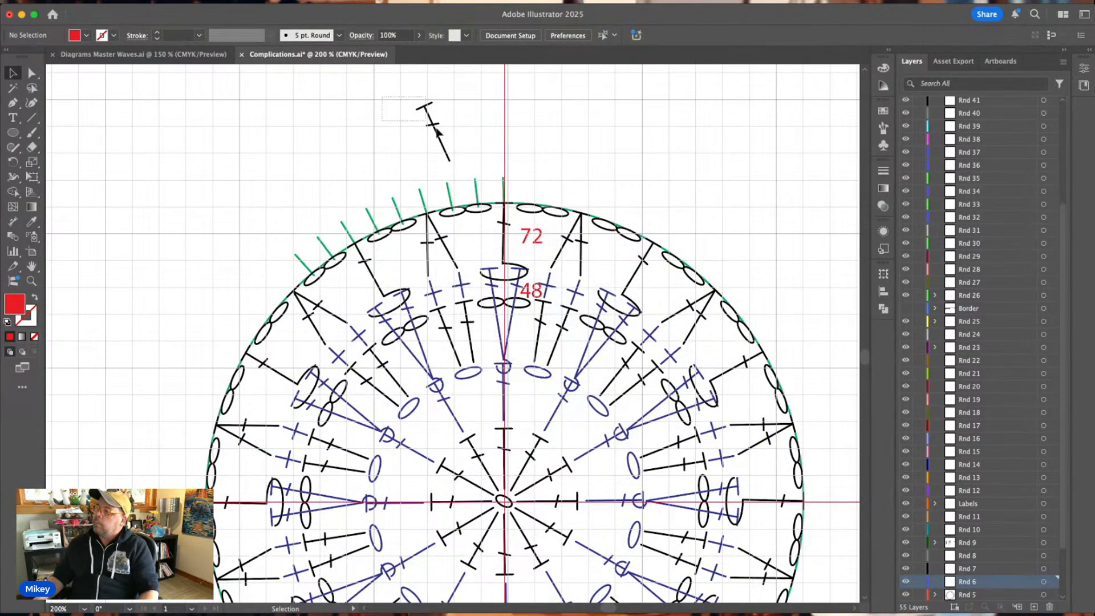
drag(384, 102, 488, 160)
key(Delete)
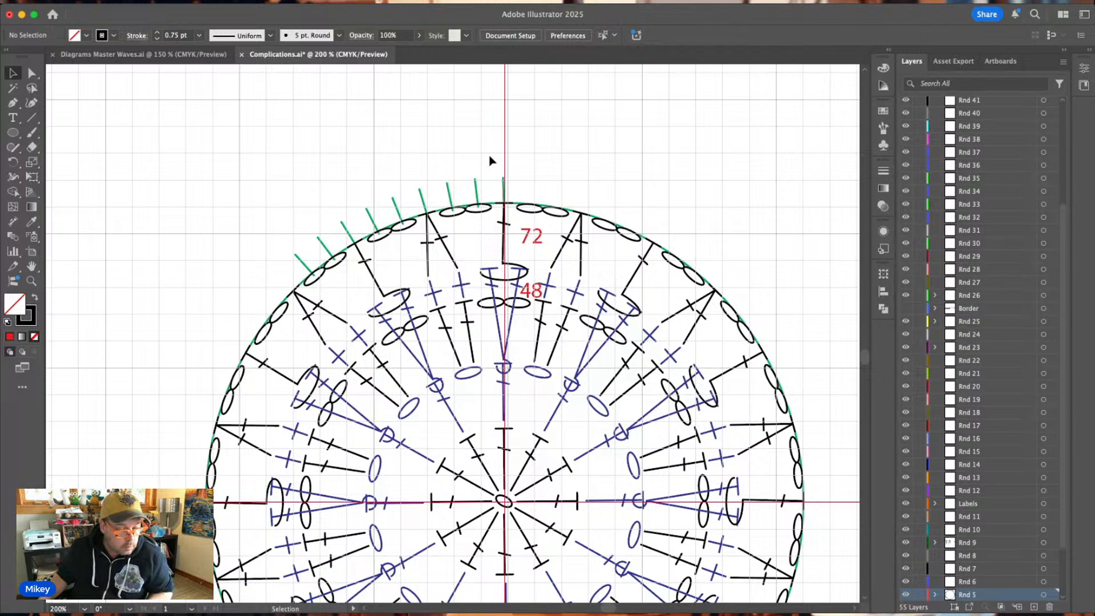
Copy the blue double crochet from Diagrams Master Waves.ai into Complications.ai and stand it on the top post stitch at the vertical centre guide.
click(131, 55)
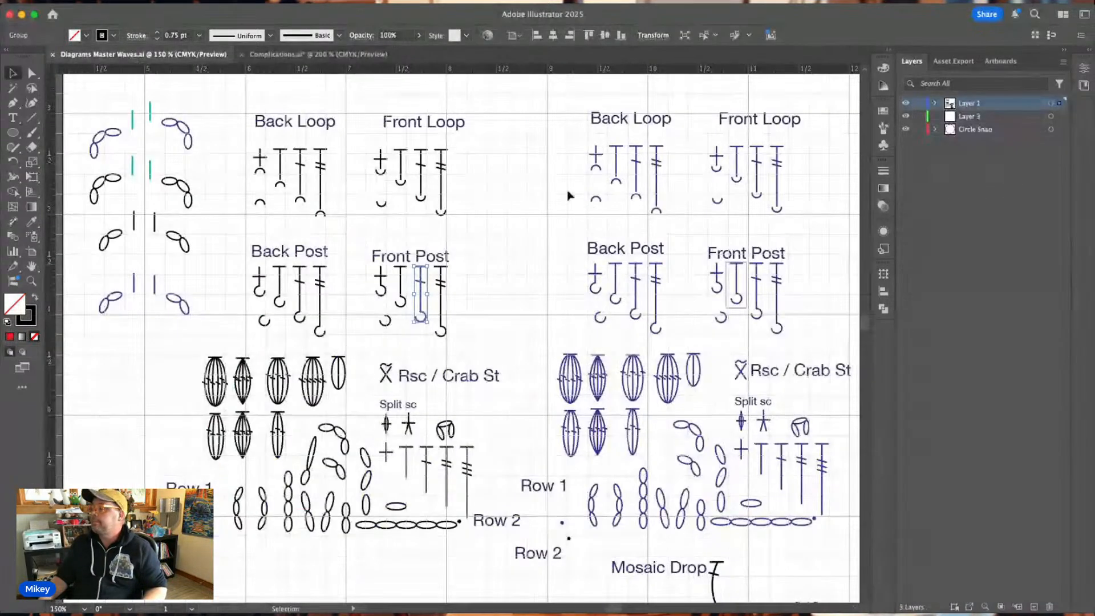
key(a)
click(781, 469)
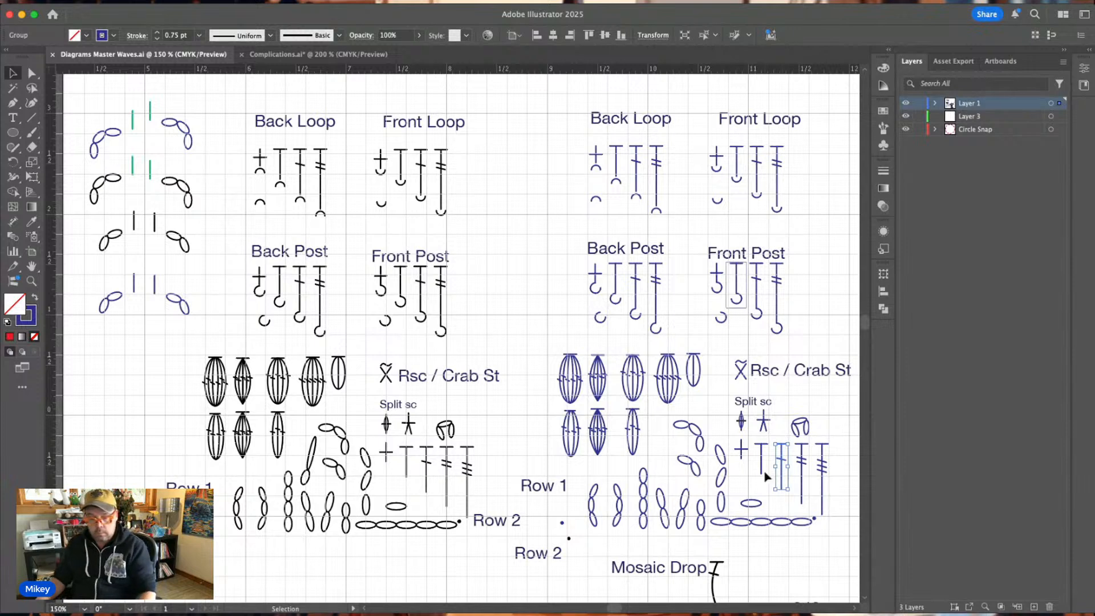
click(333, 55)
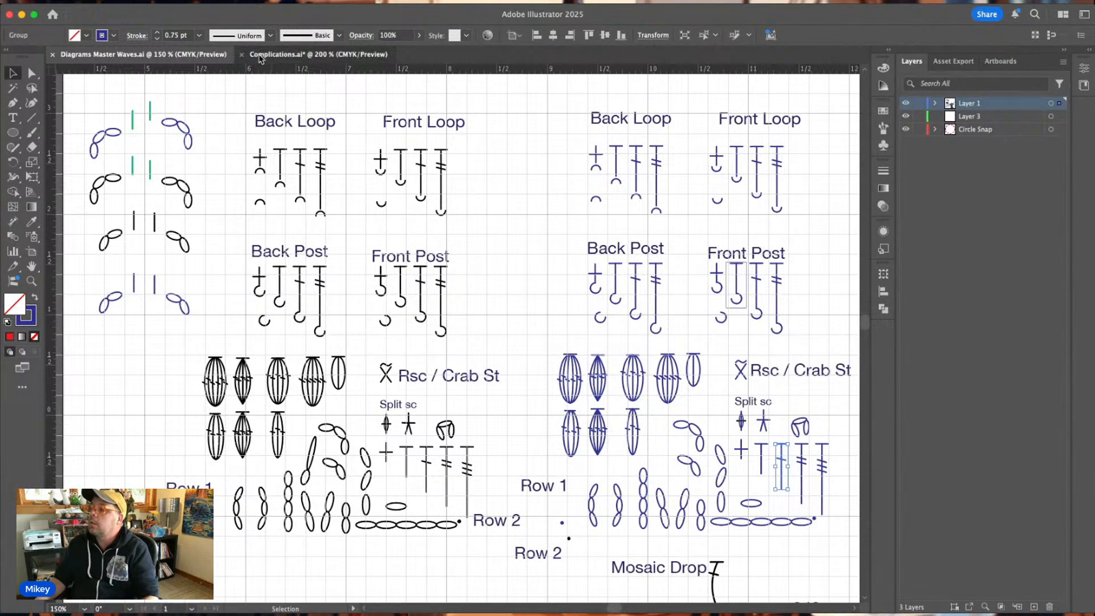
click(453, 320)
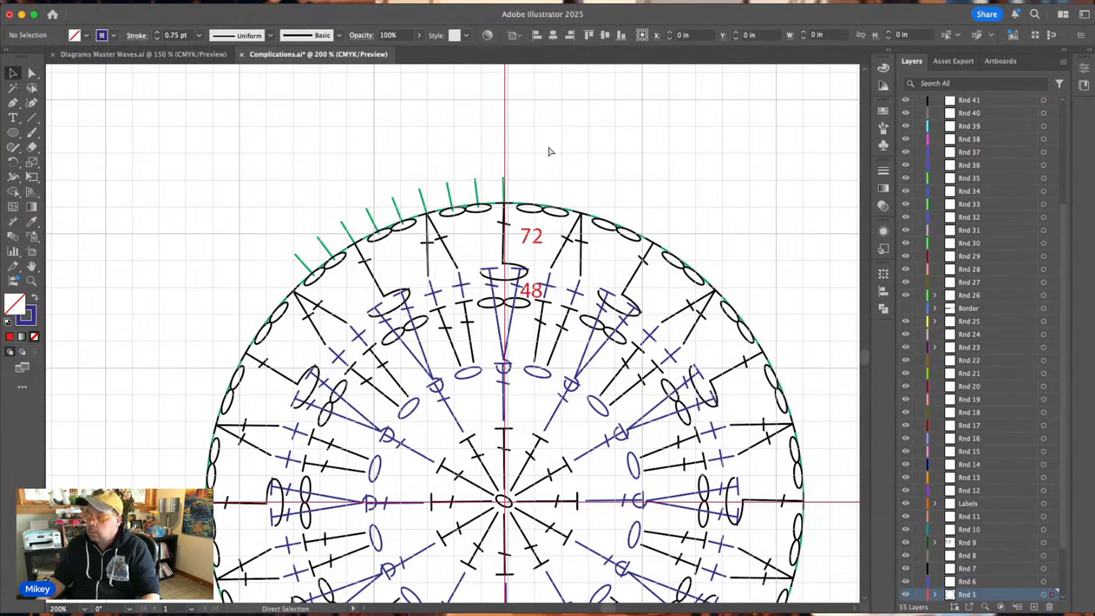
drag(454, 330, 507, 164)
click(562, 191)
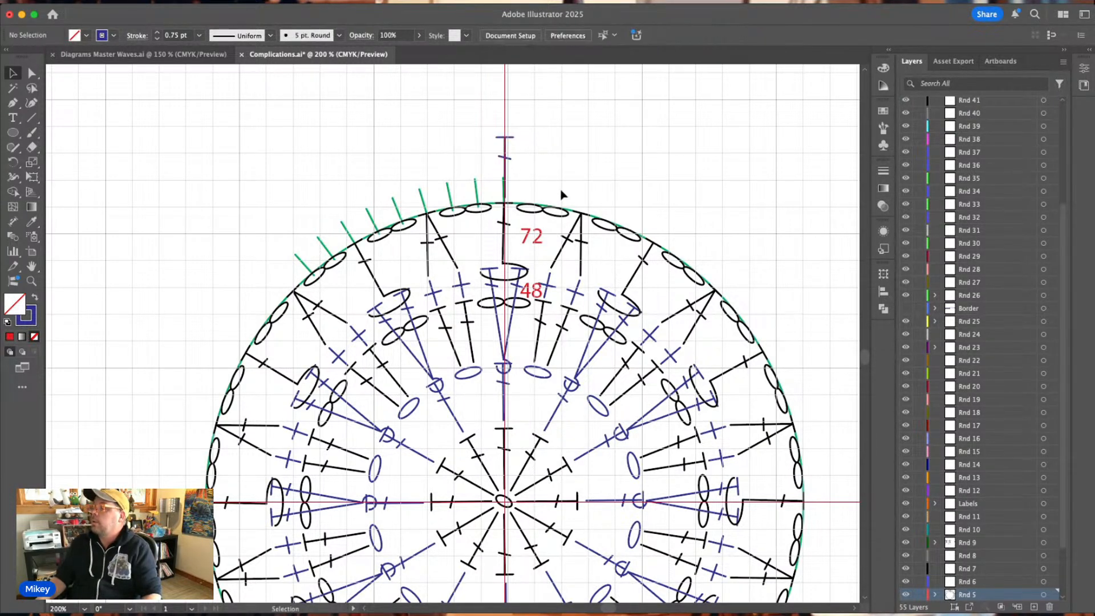
Enlarge the green guide circle to about 5.44 in to meet the blue double crochet's top, and move that stitch outside the circle.
click(598, 221)
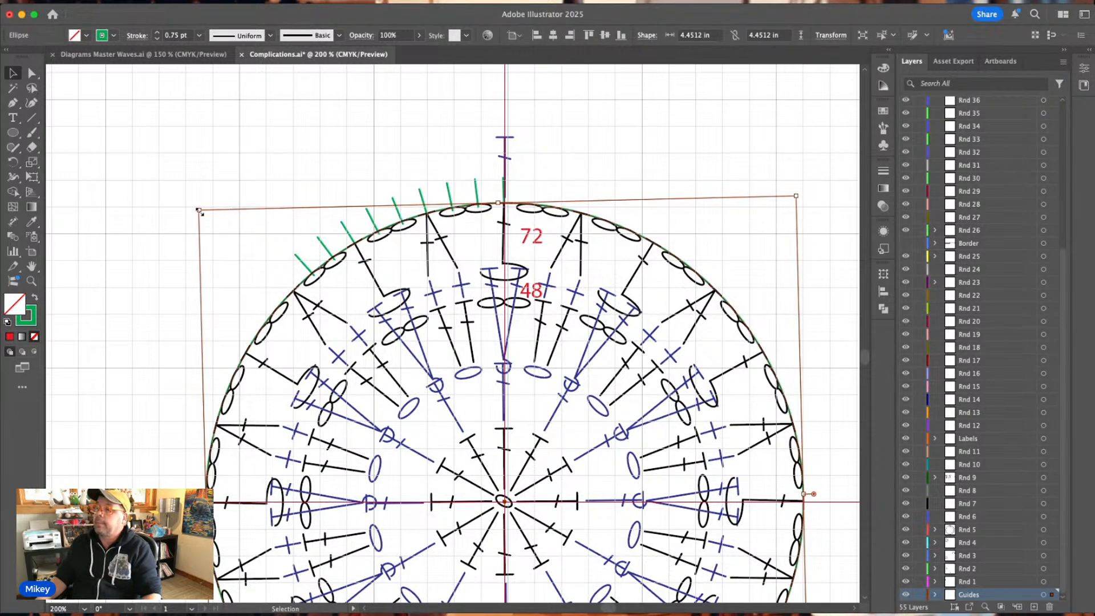
drag(199, 211, 130, 89)
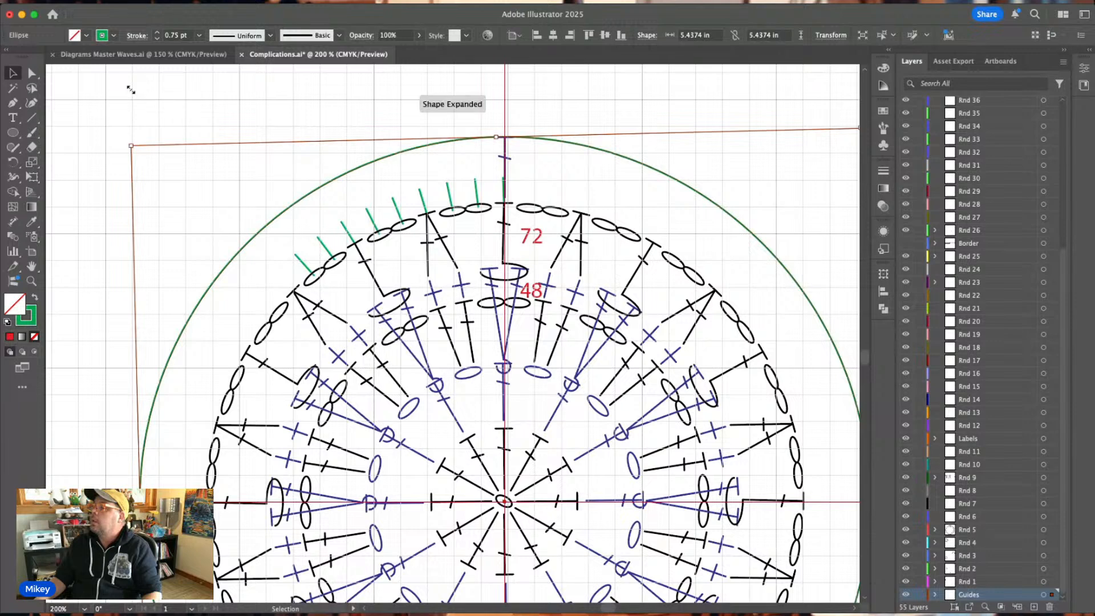
click(559, 123)
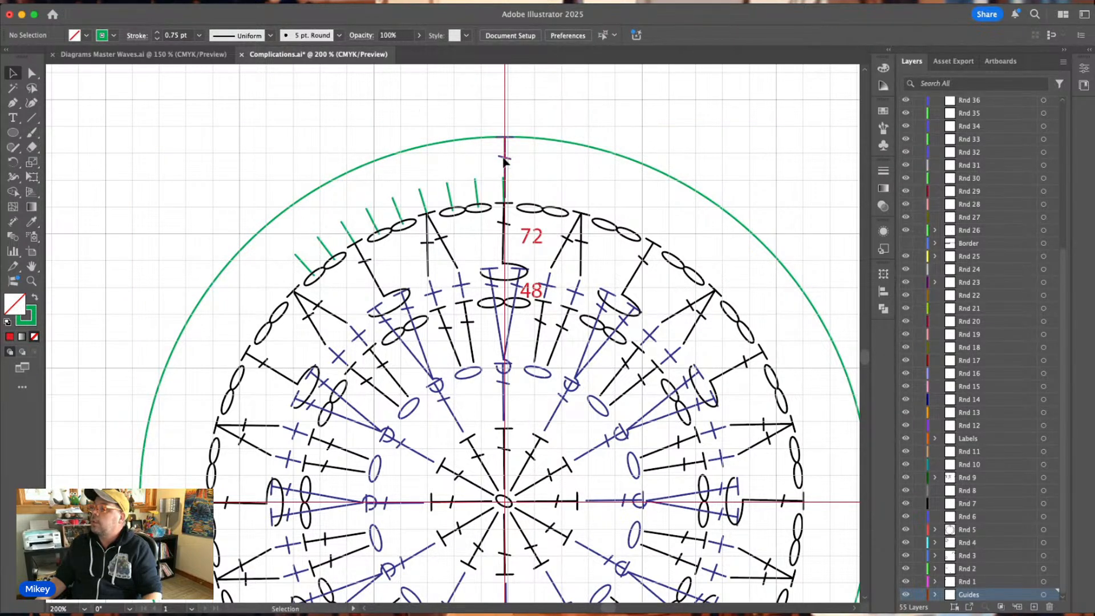
drag(512, 157, 698, 117)
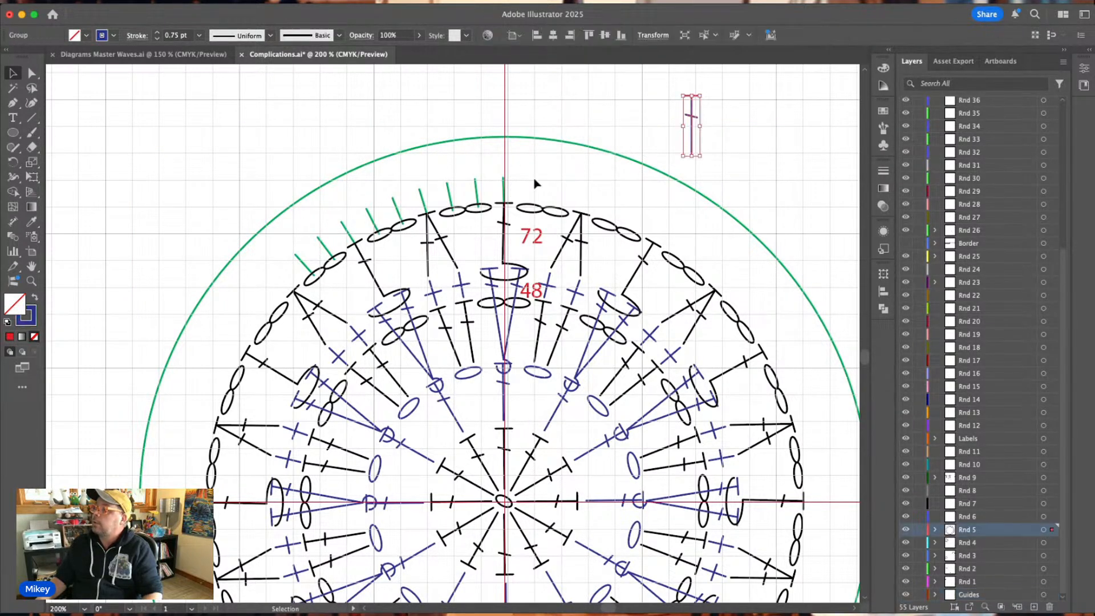
Move the top green tick up onto the enlarged guide circle and delete the remaining old green ticks above Rnd 5.
drag(504, 188, 506, 124)
drag(475, 174, 293, 260)
key(Delete)
key(Delete)
key(Delete)
key(Delete)
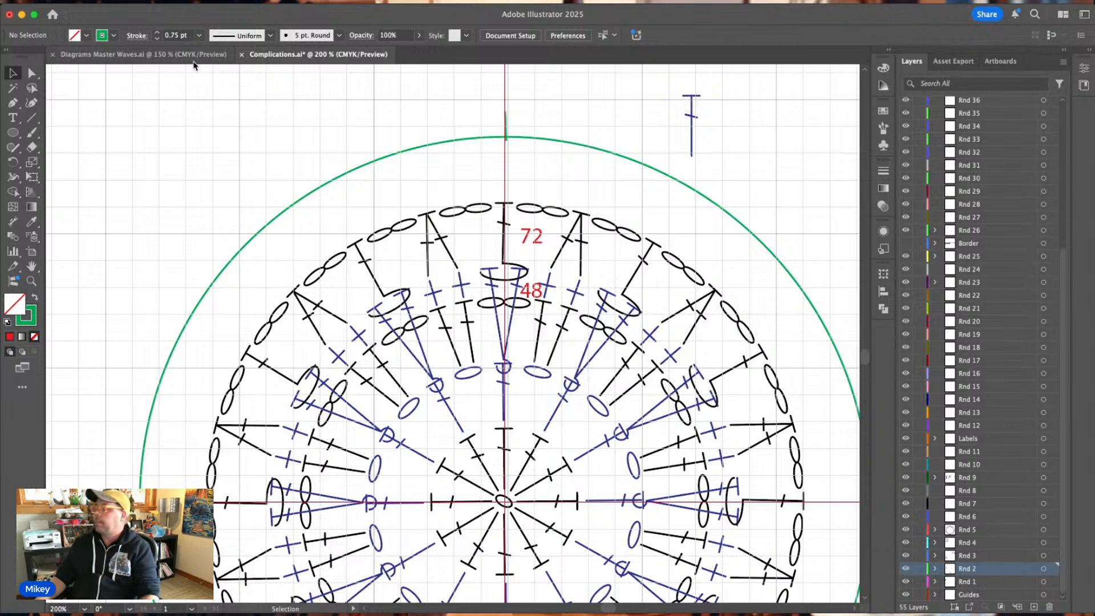
On the Rnd 6 layer, paste the blue horizontal chain oval from Diagrams Master Waves.ai and place it under the guide circle's top at the centre guide.
click(984, 518)
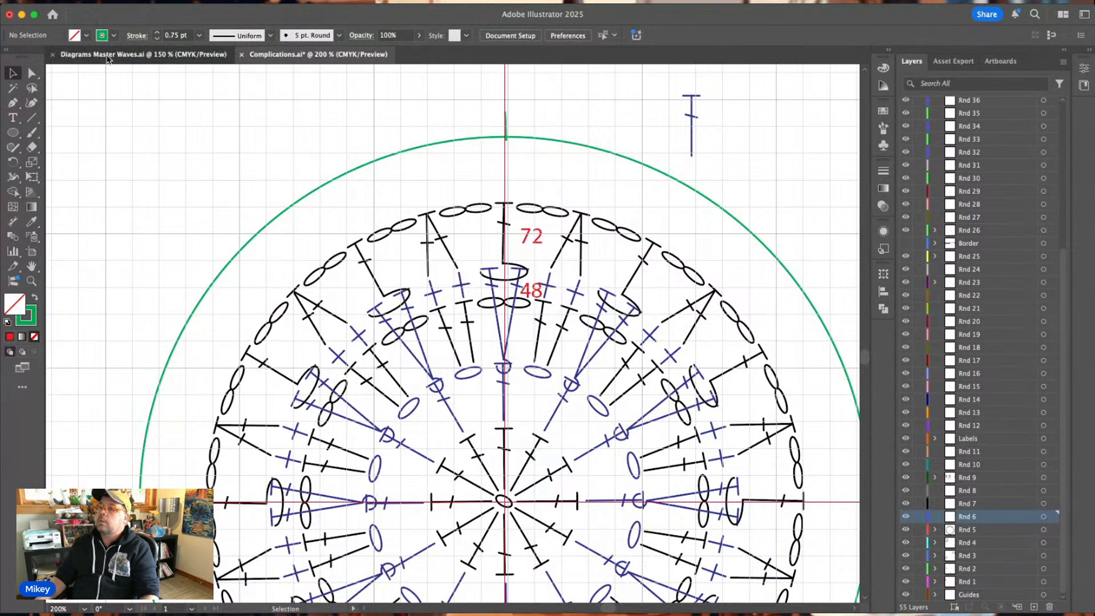
click(171, 54)
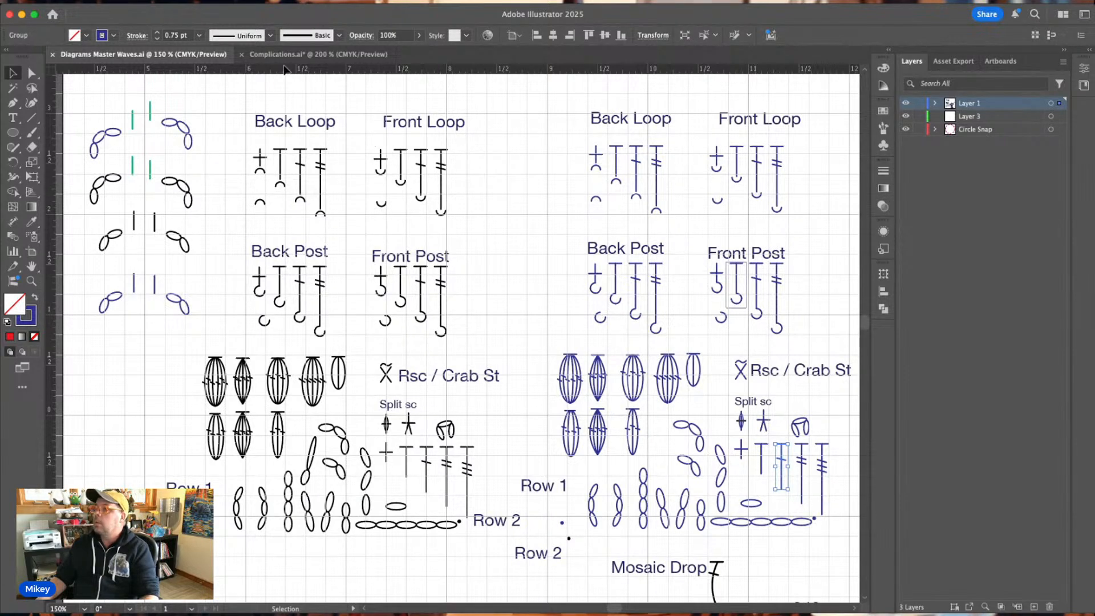
click(254, 56)
click(152, 55)
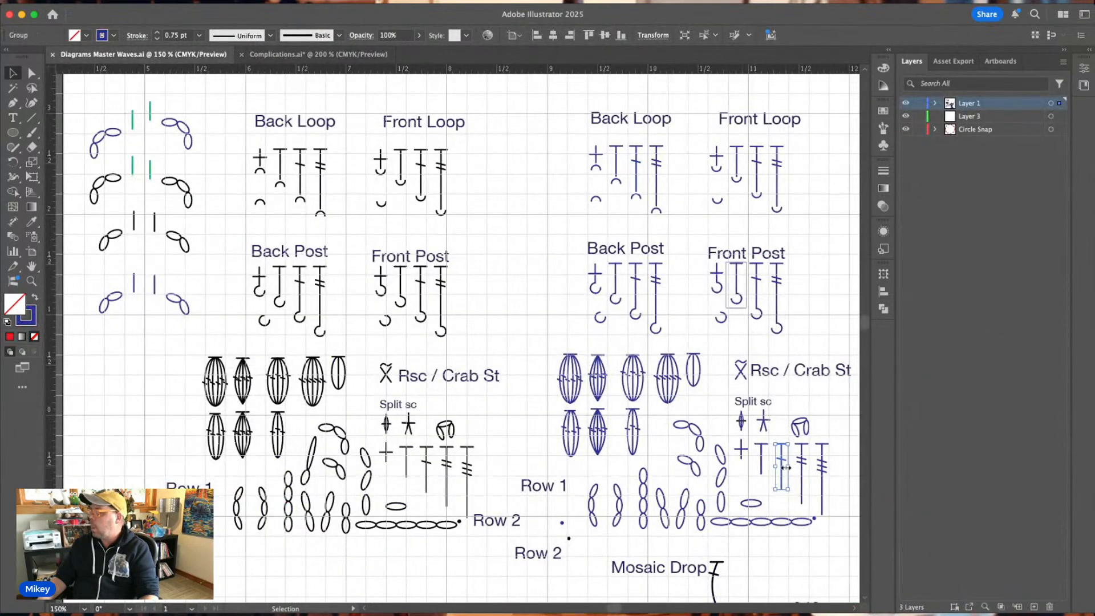
click(753, 505)
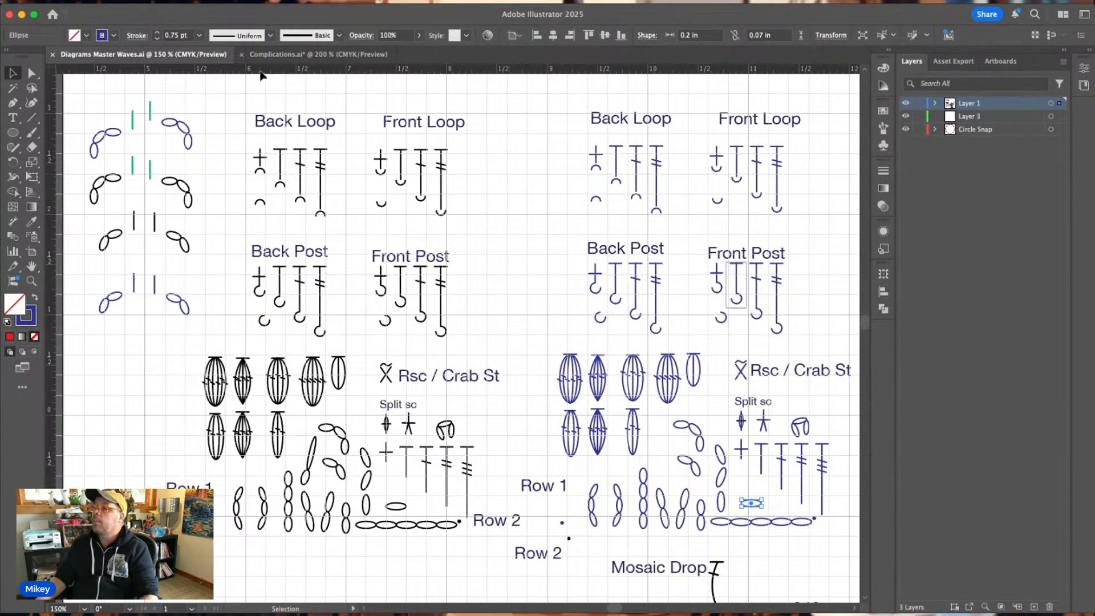
click(285, 54)
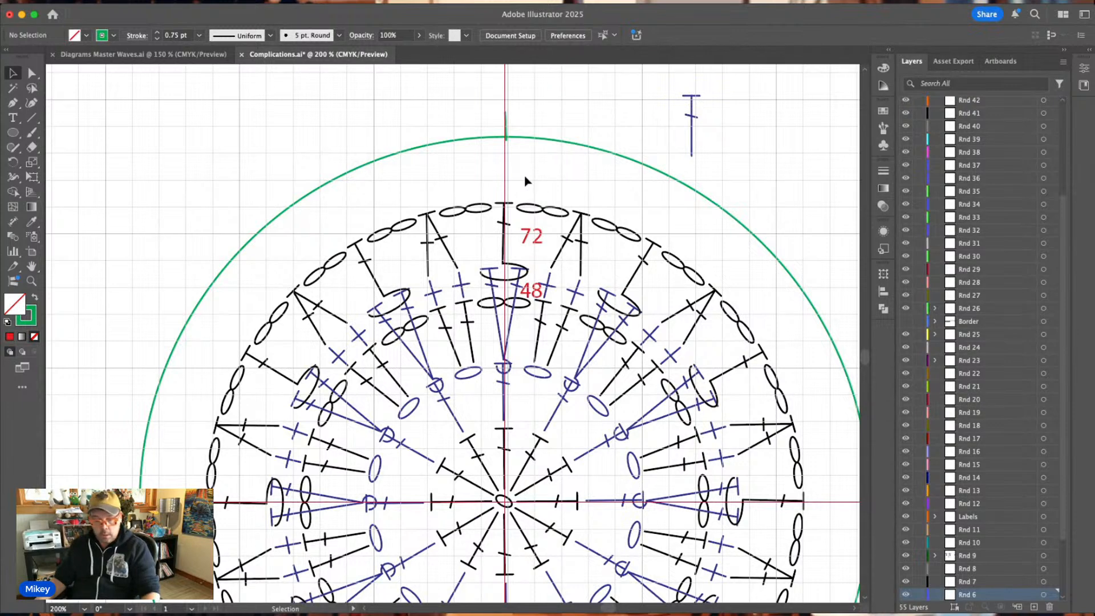
key(super+v)
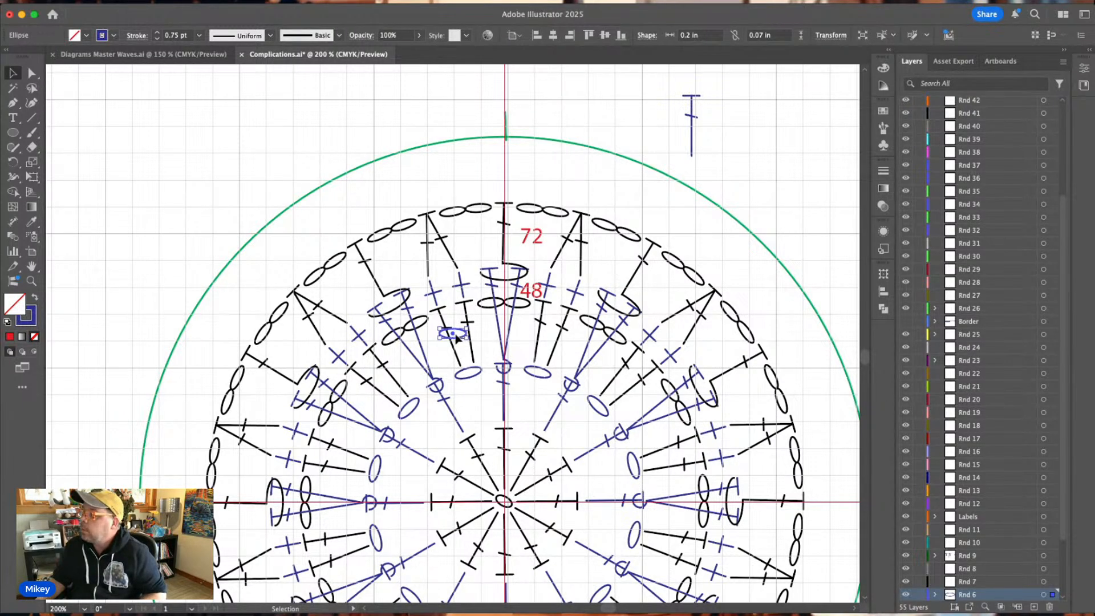
drag(456, 337, 508, 145)
click(564, 171)
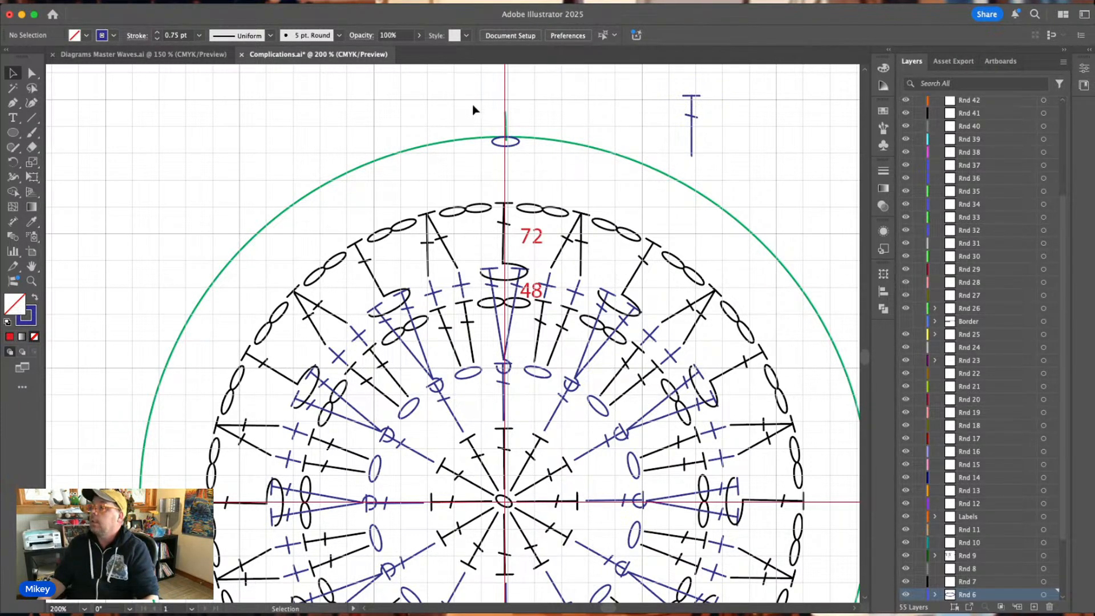
Rotate a copy of the green tick about the chart's centre and repeat it until eight copies run counterclockwise from the top tick.
drag(472, 105, 535, 122)
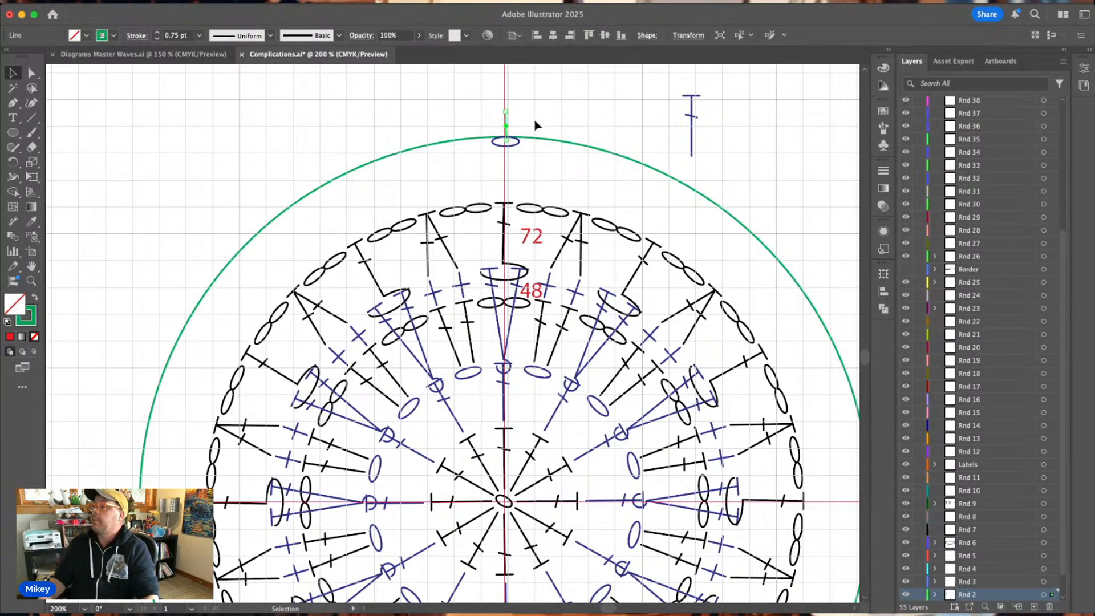
click(14, 164)
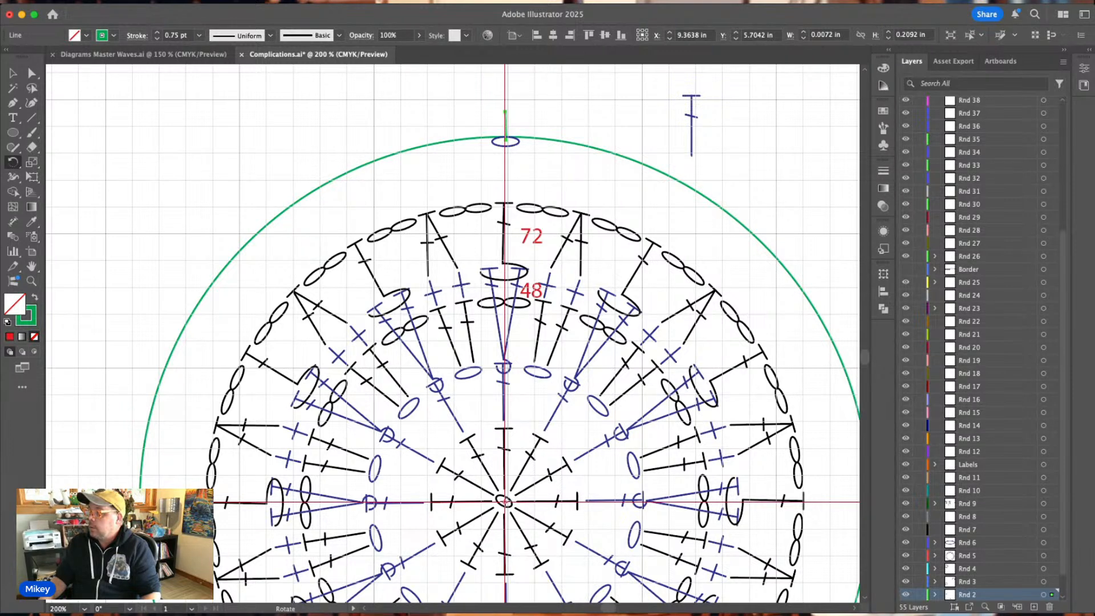
alt+click(504, 502)
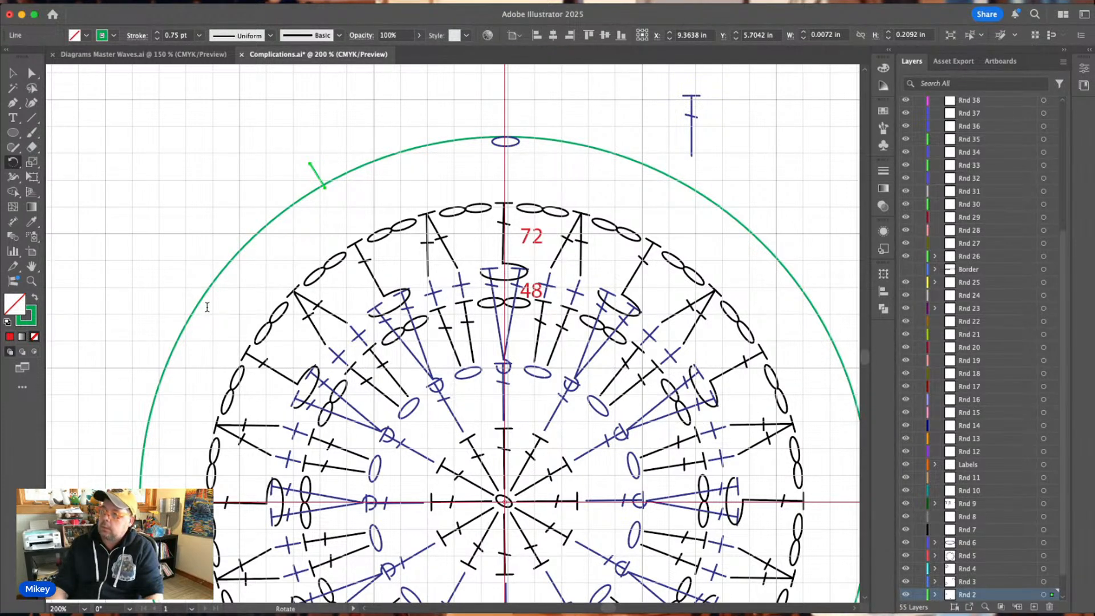
click(169, 386)
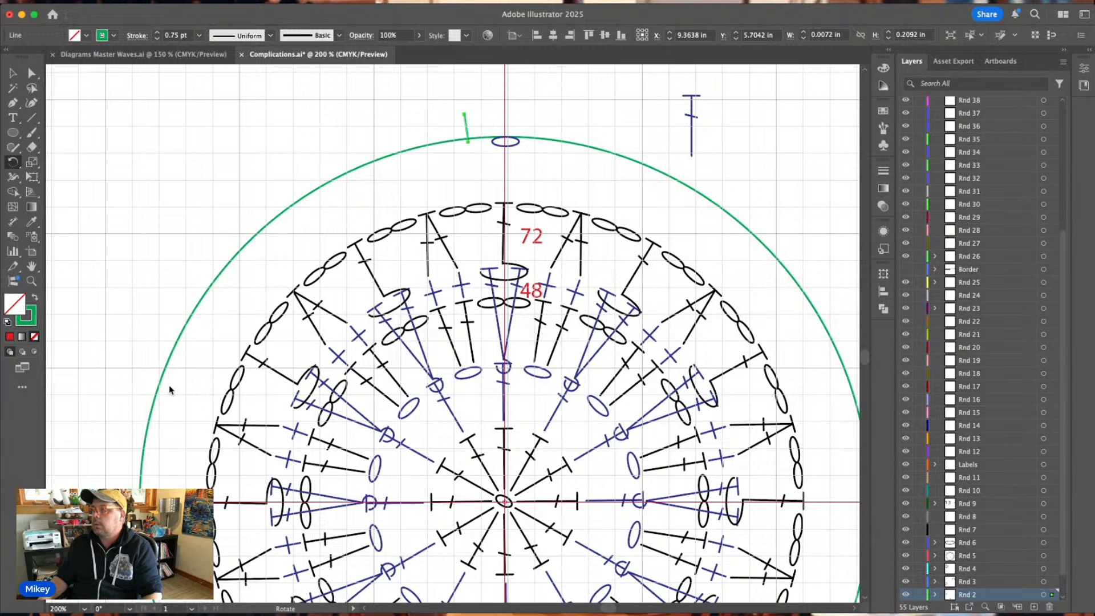
key(super)
key(super+d)
key(super+d)
key(super+d)
key(super+d)
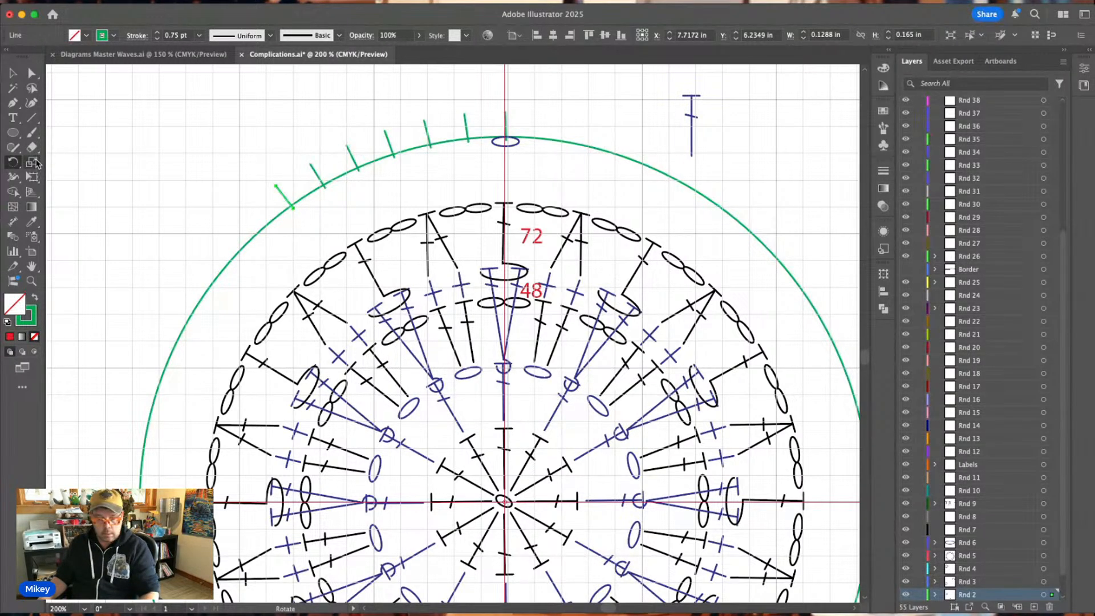
key(super+d)
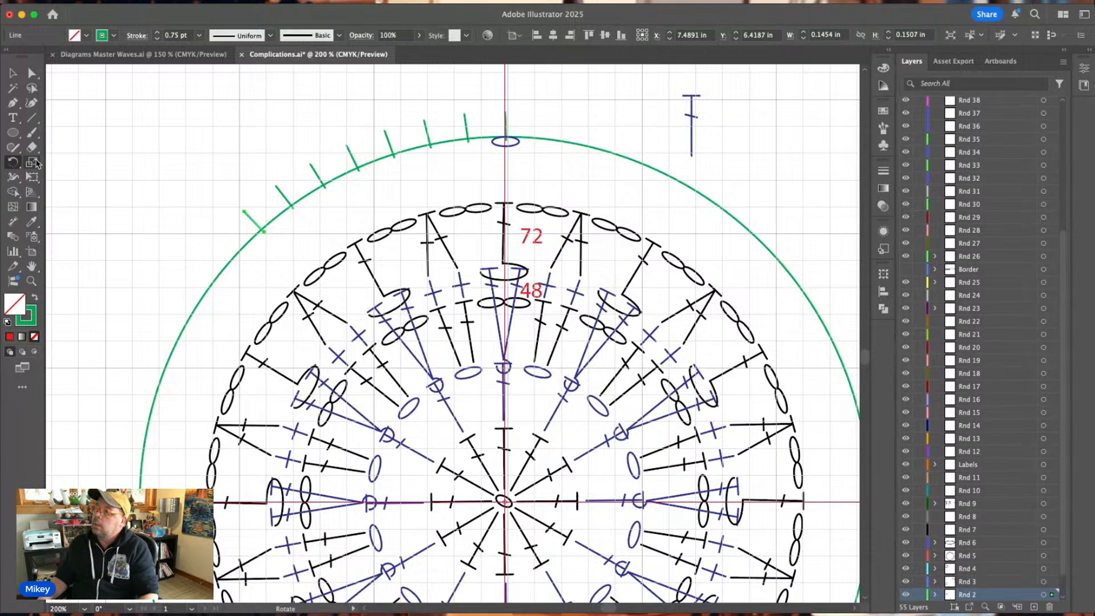
key(super+d)
click(13, 73)
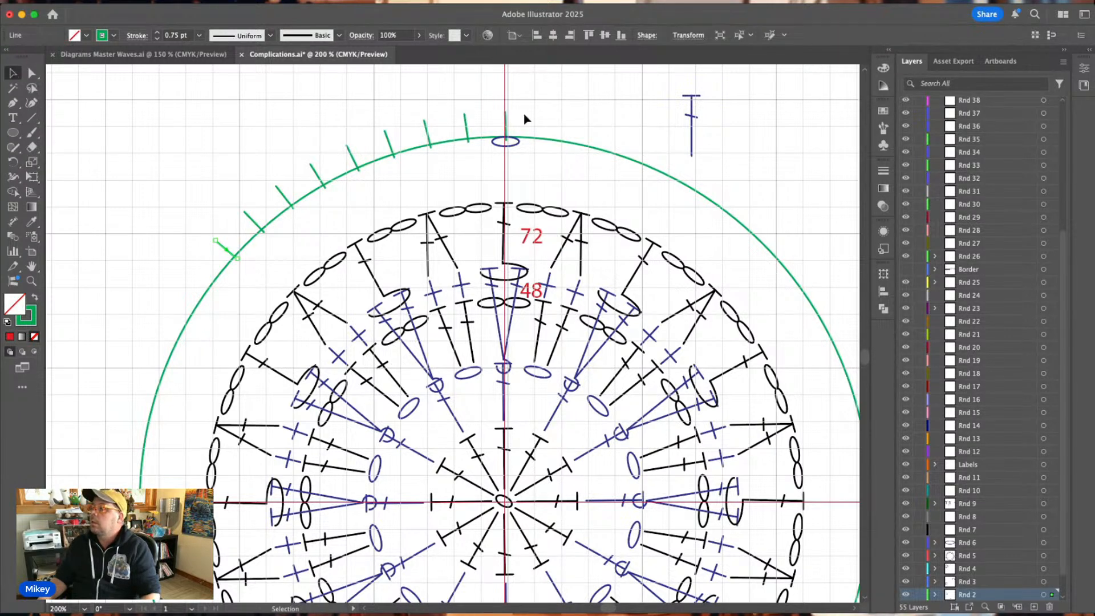
click(559, 111)
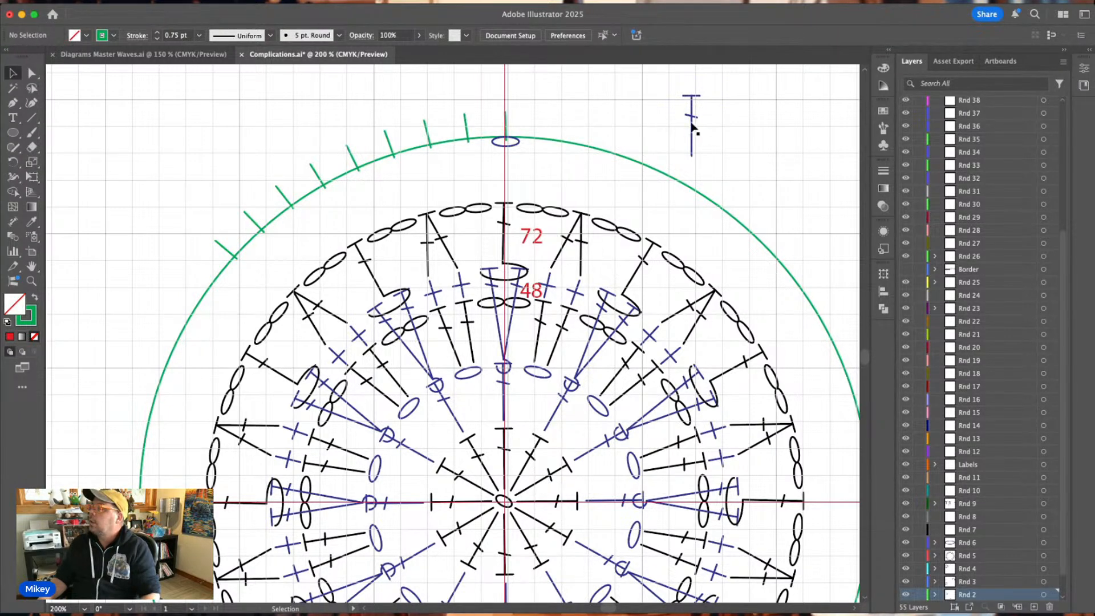
Move the spare blue double crochet closer to the guide circle and transfer it to the Rnd 6 layer.
drag(695, 124, 664, 138)
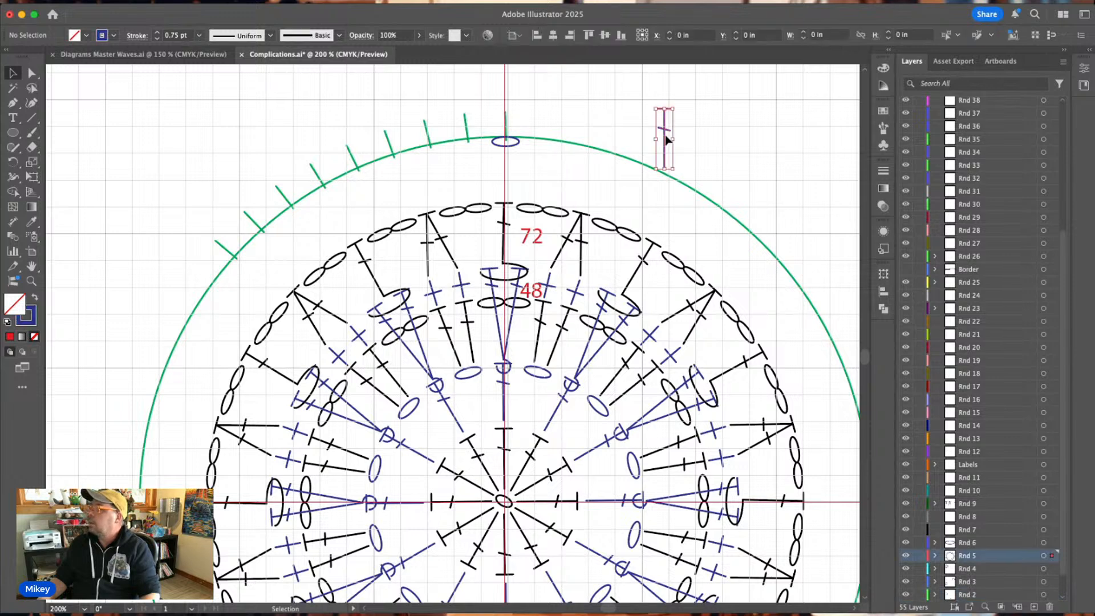
click(989, 543)
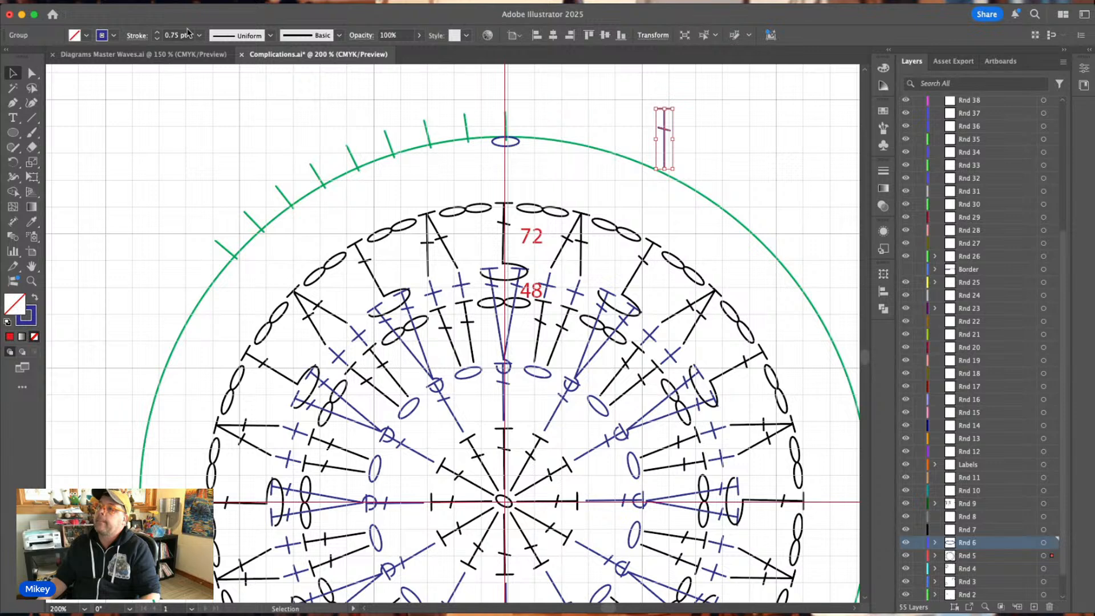
click(286, 90)
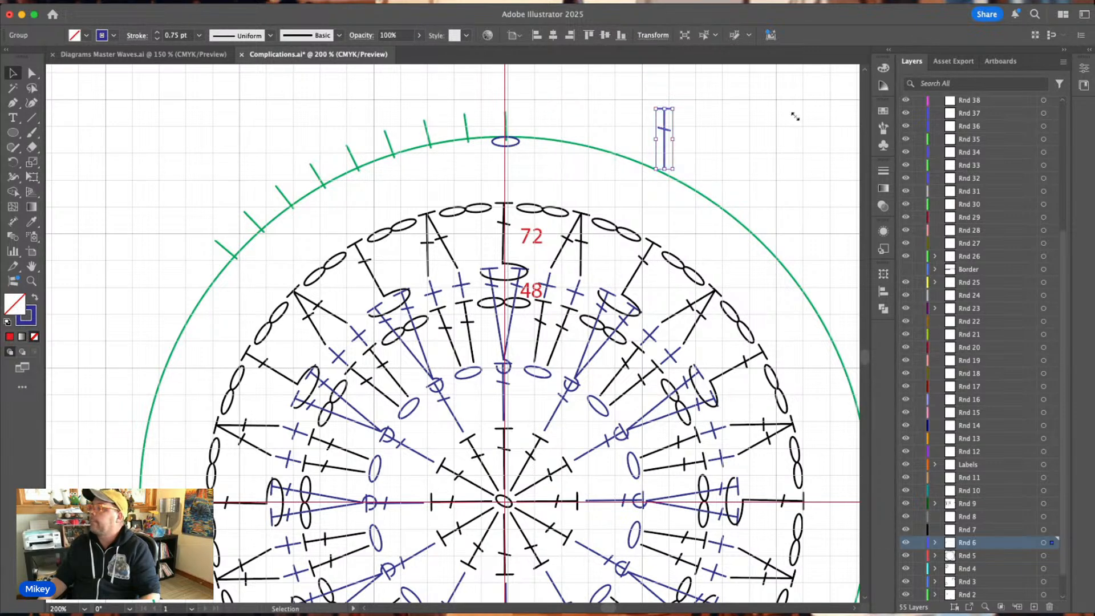
click(795, 116)
Place upright blue double crochets under the first and second green ticks counterclockwise from the top chain oval.
drag(666, 134, 431, 168)
click(469, 164)
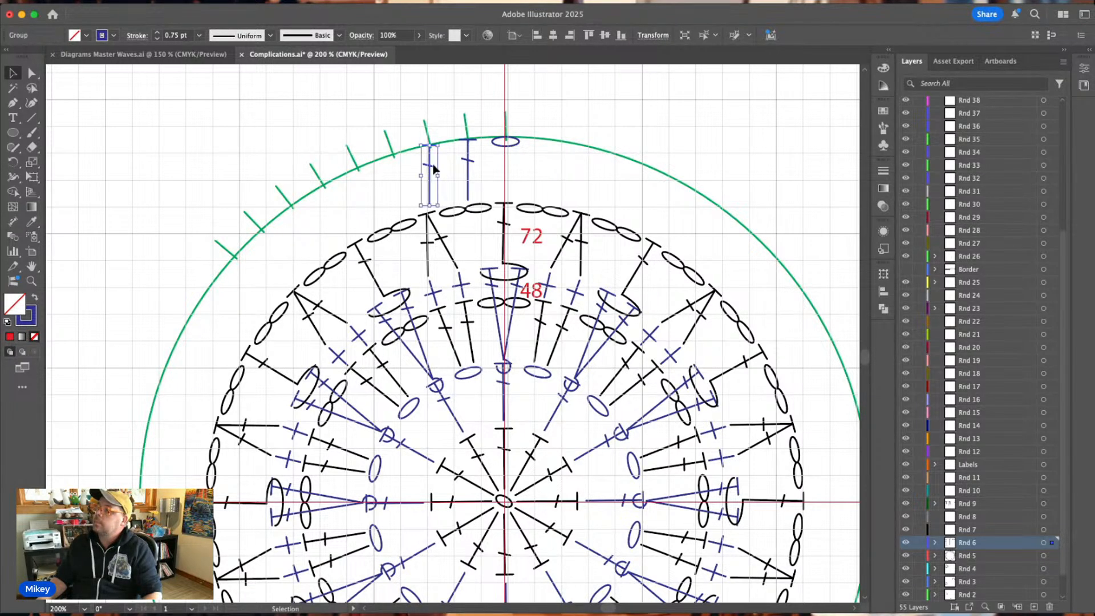
click(463, 101)
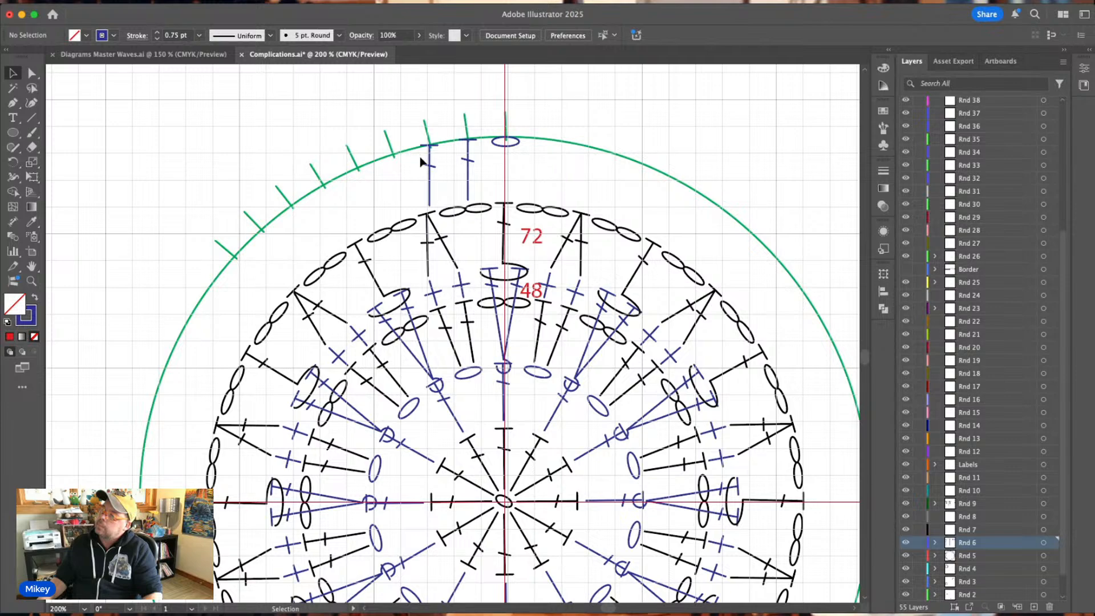
Duplicate the two blue double crochets to the fourth and fifth ticks and rotate the pair to follow the guide circle.
scroll(497, 219, left, 3)
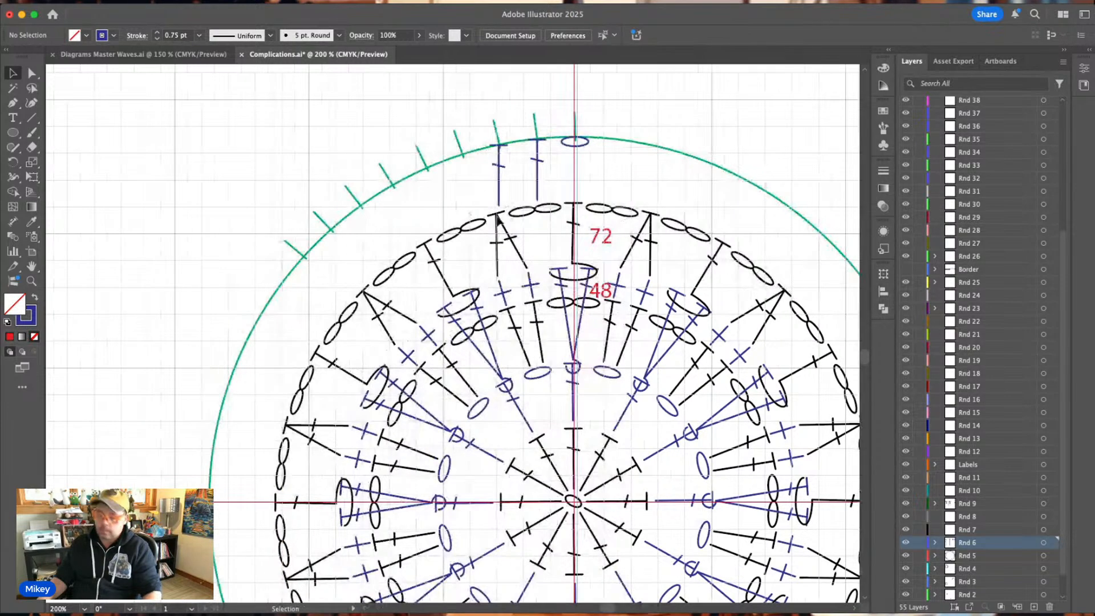
key(super+equal)
key(super+equal)
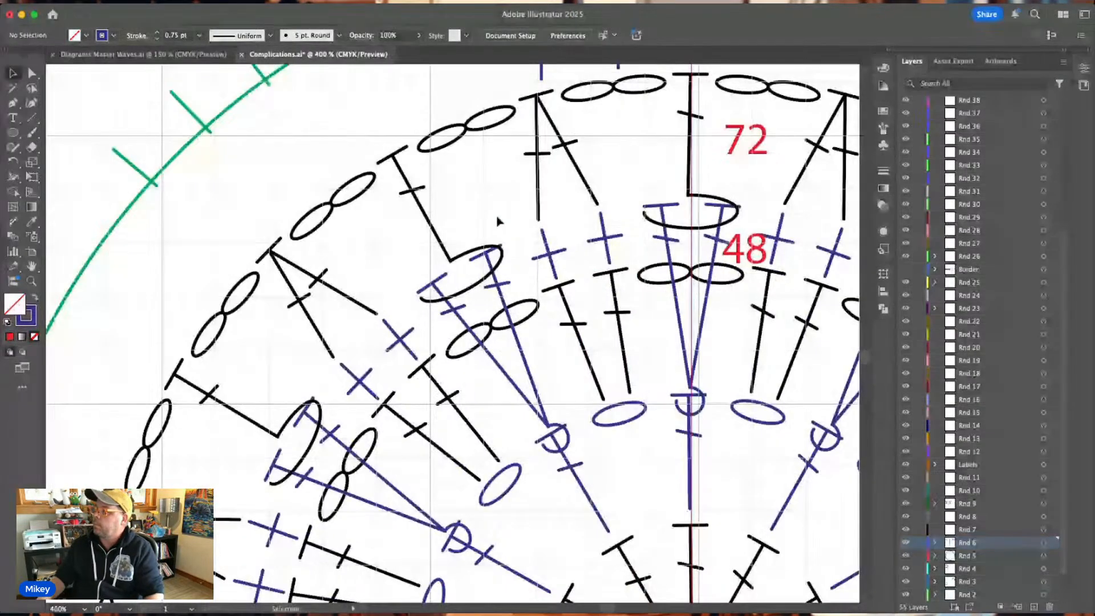
scroll(497, 221, up, 3)
scroll(497, 222, up, 3)
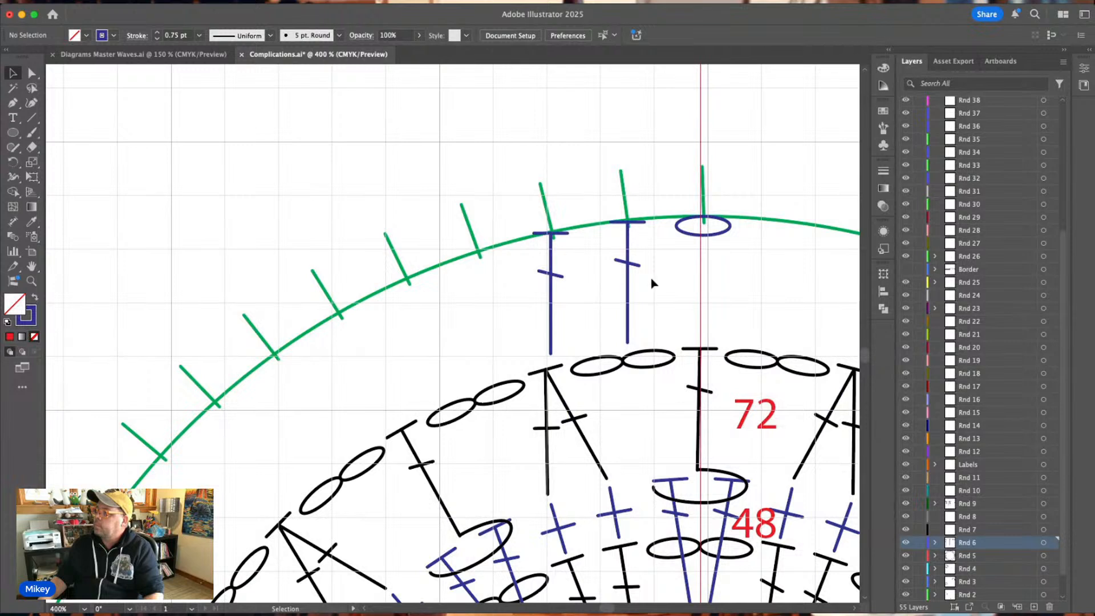
drag(651, 279, 333, 382)
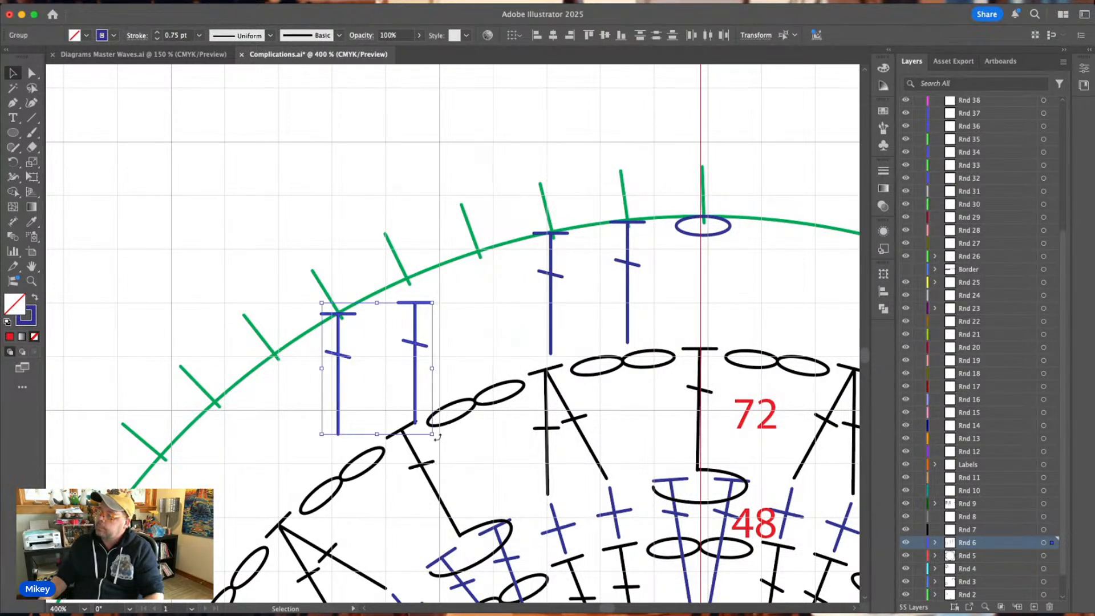
drag(438, 436, 427, 319)
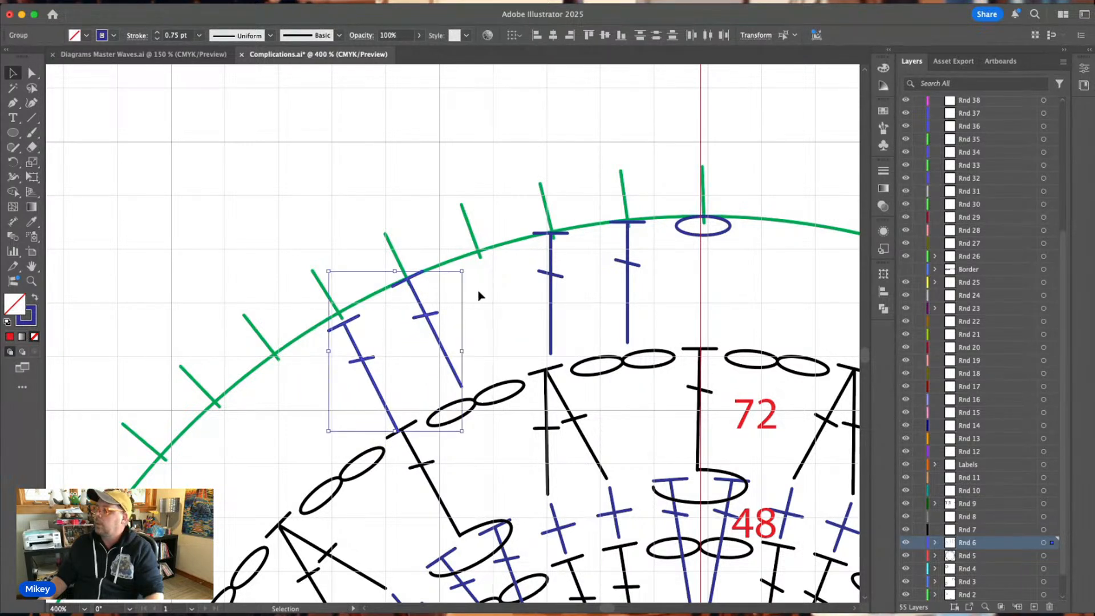
click(505, 283)
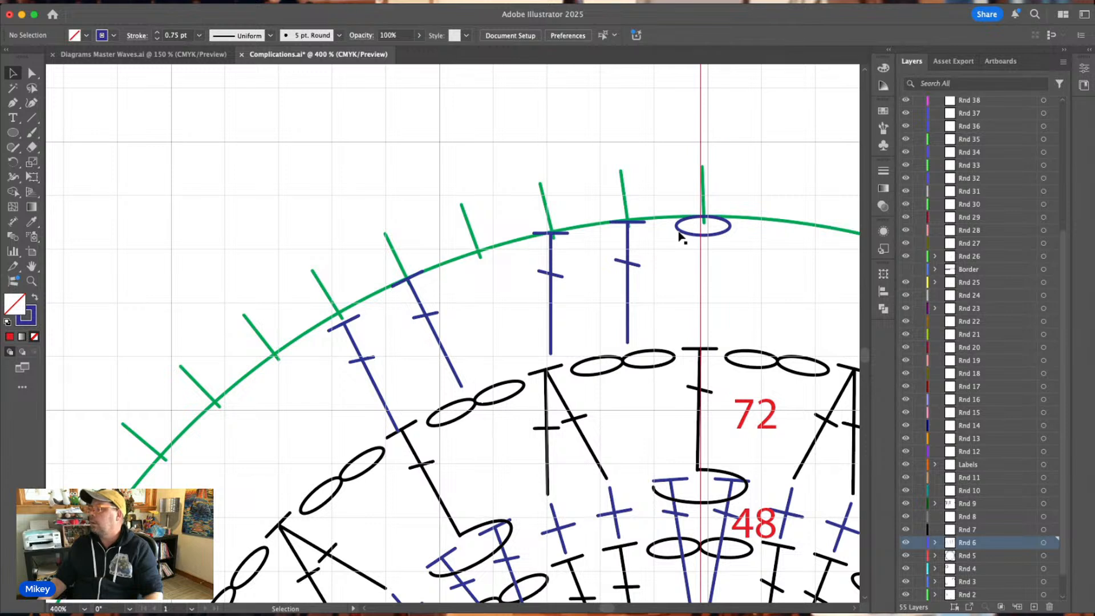
Duplicate the blue chain oval to the third tick, tilted to follow the guide circle.
click(705, 235)
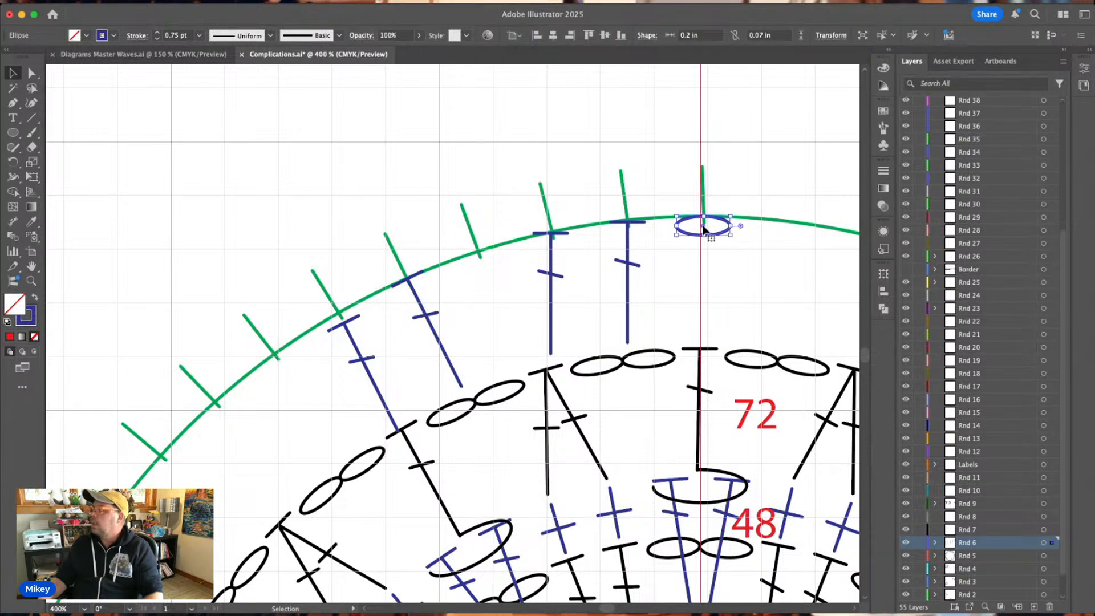
drag(706, 230, 482, 263)
click(496, 217)
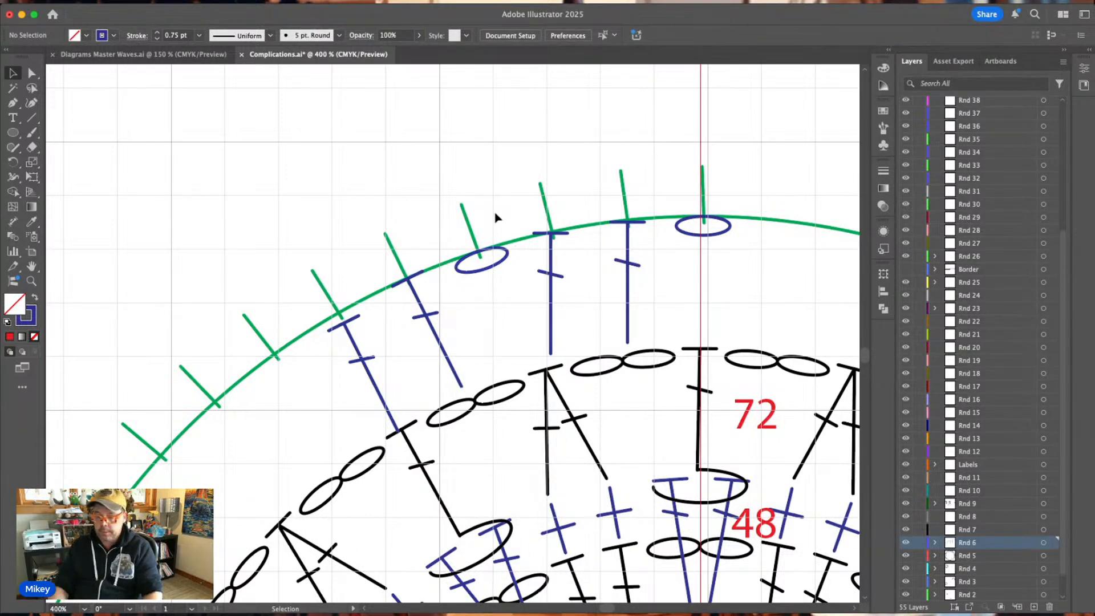
Tilt the blue double crochet at the second tick to match the tick's angle and realign its top with that tick.
key(super+minus)
scroll(495, 218, down, 2)
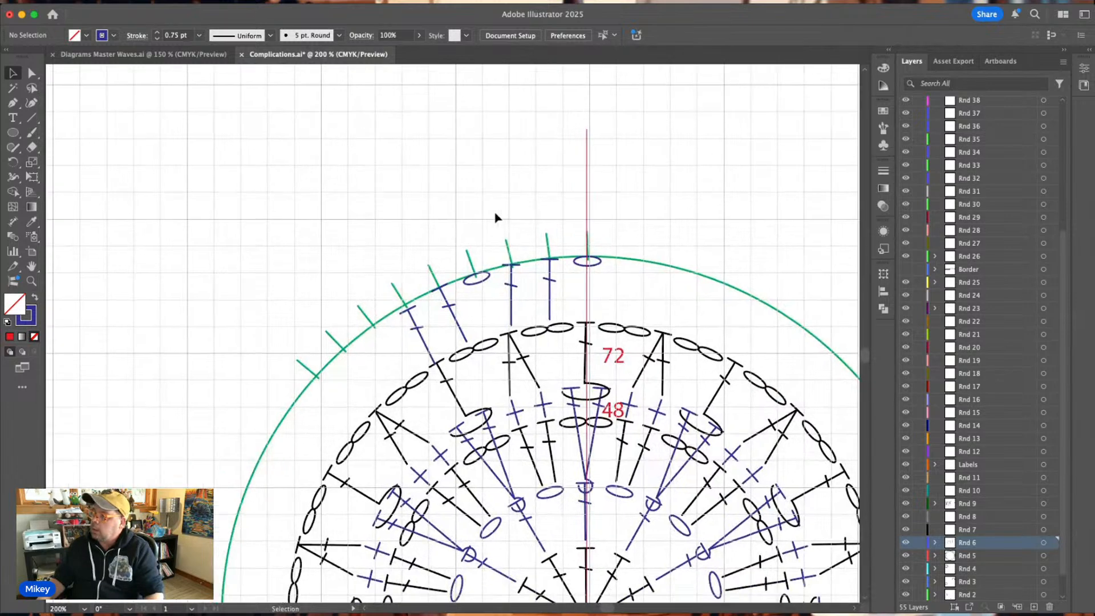
scroll(495, 217, down, 1)
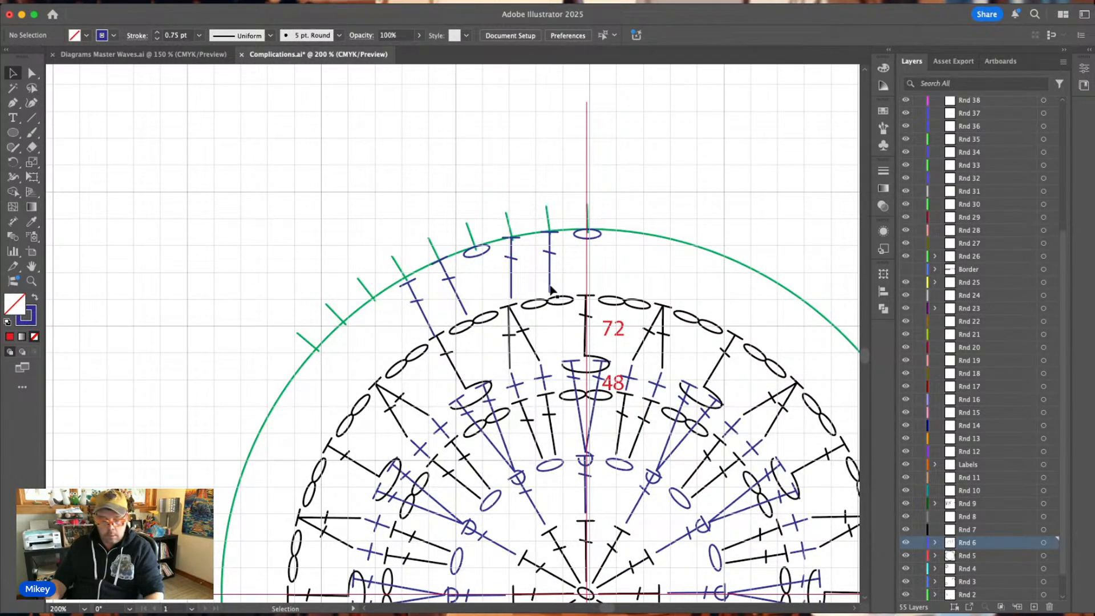
key(super+equal)
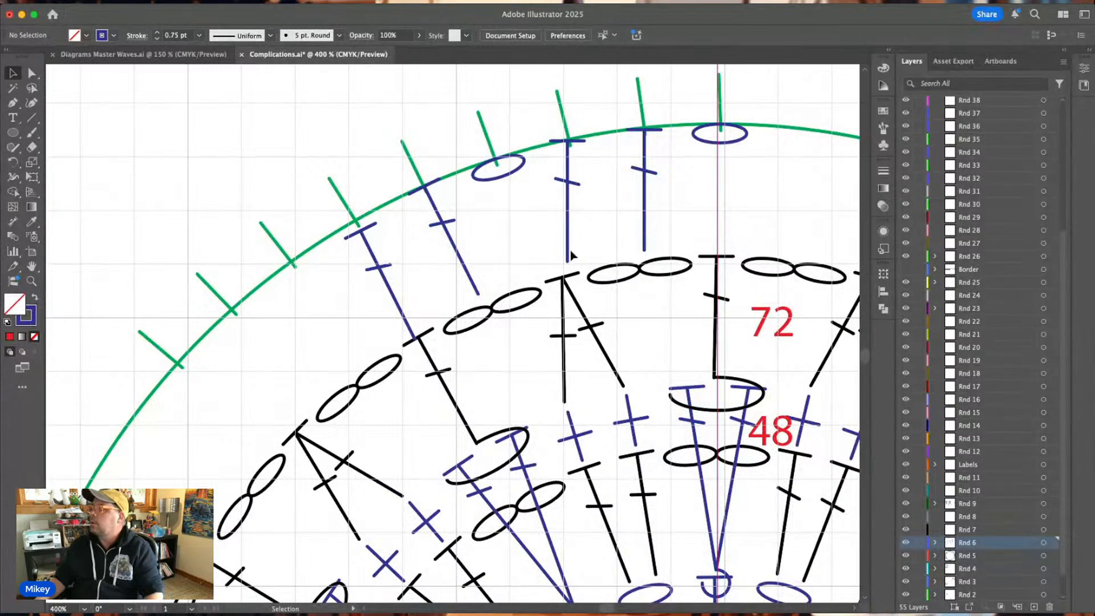
click(568, 258)
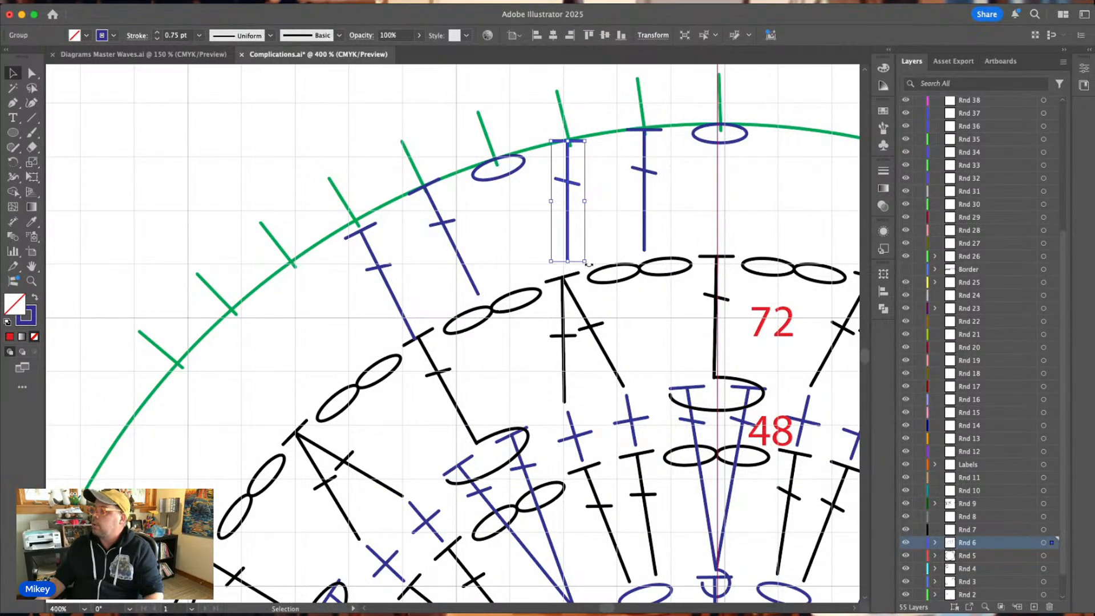
drag(588, 264, 592, 233)
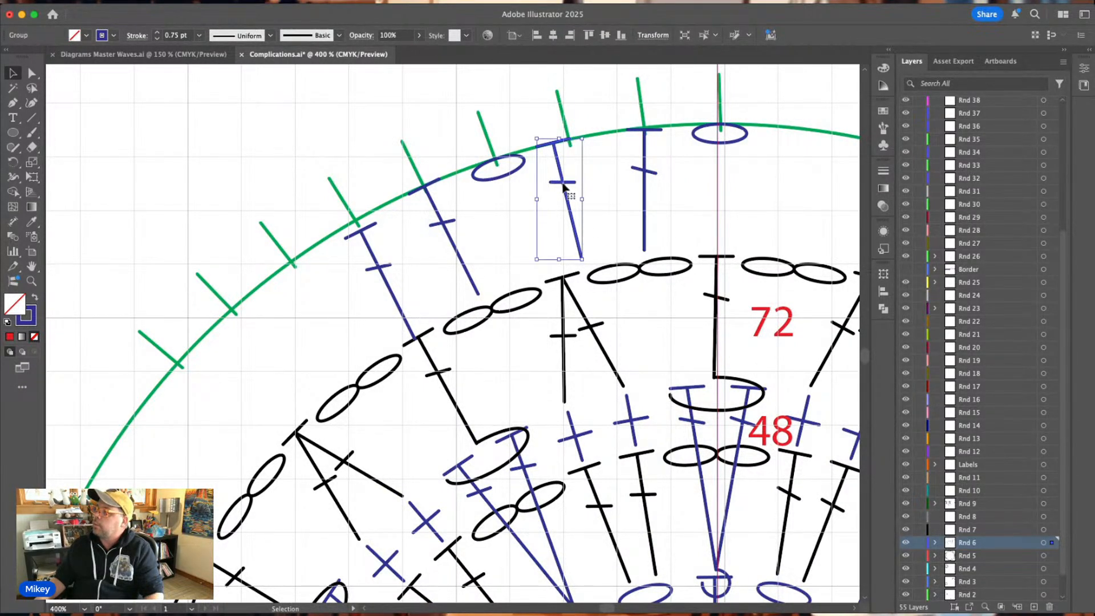
drag(563, 184, 578, 181)
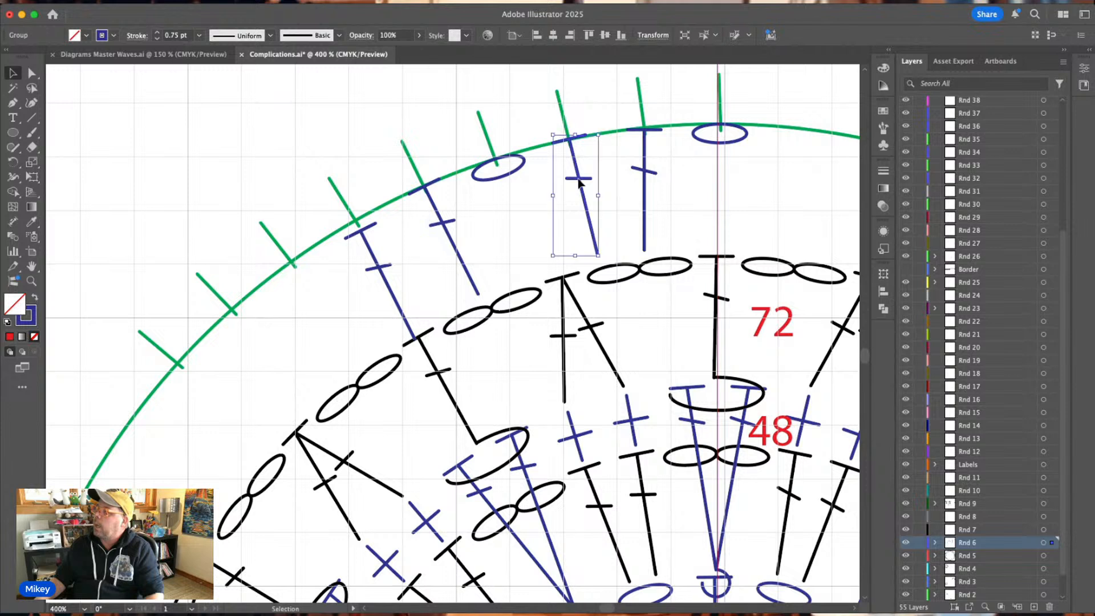
Tilt the blue double crochets at the first and second ticks to follow their ticks and realign both tops on the guide circle.
click(646, 175)
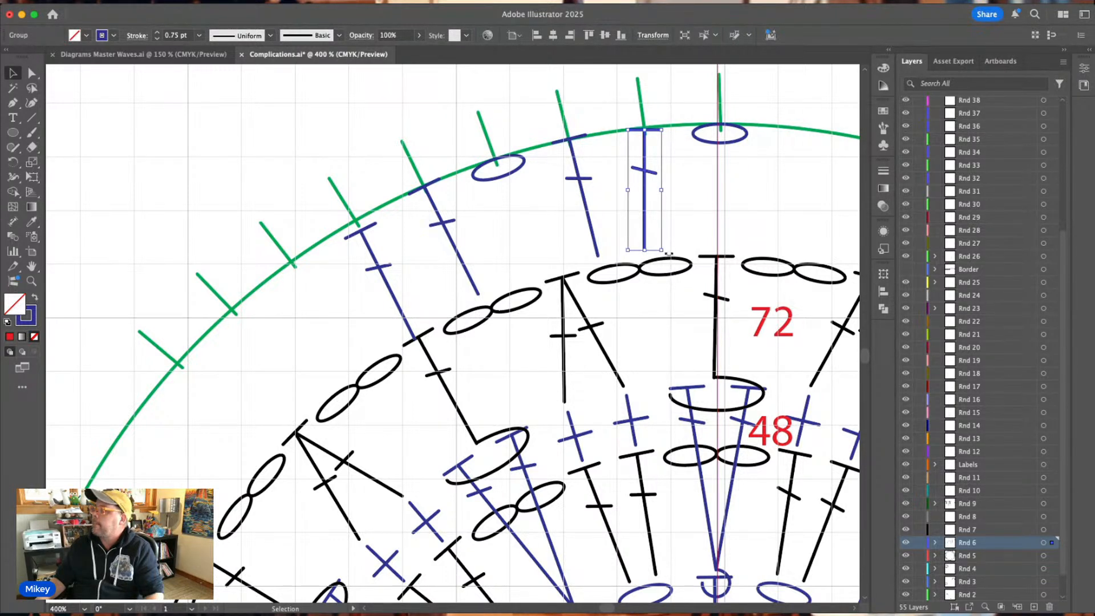
drag(669, 253, 652, 226)
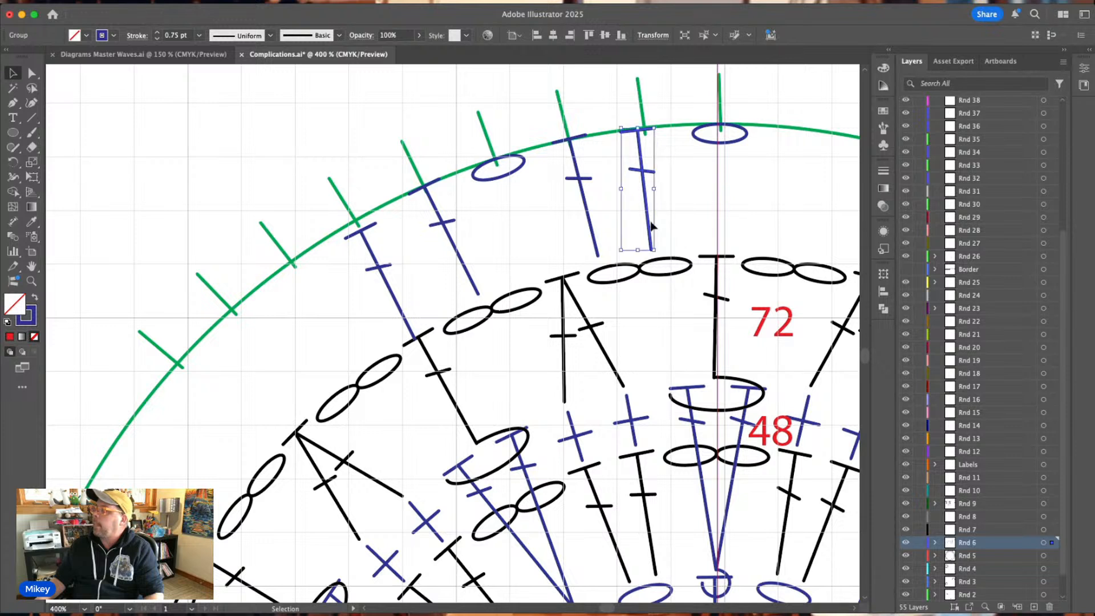
drag(643, 171, 649, 171)
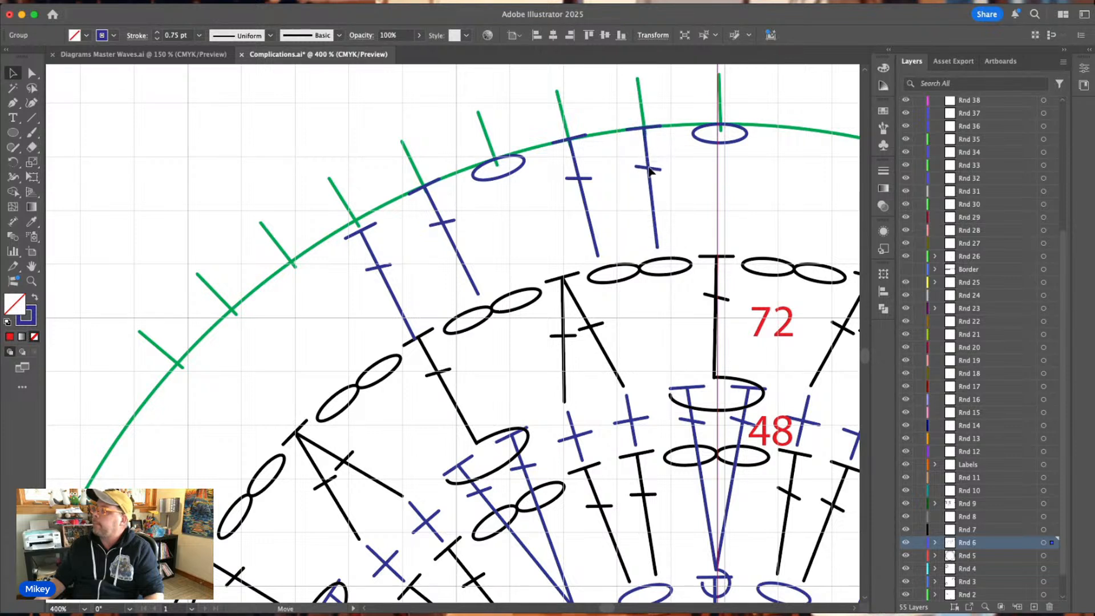
click(584, 179)
drag(603, 130, 609, 134)
drag(582, 180, 578, 181)
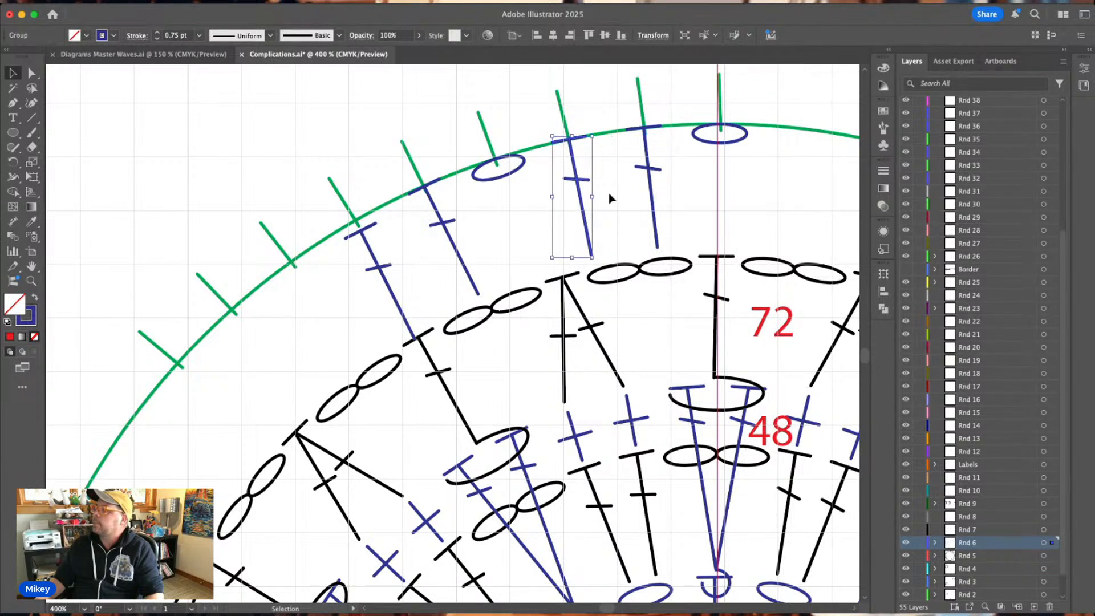
click(612, 199)
Swing the foot of the second tick's blue double crochet to the black chain pair beneath the first two ticks and recentre its crossbar on the post.
double_click(591, 254)
drag(591, 253, 617, 255)
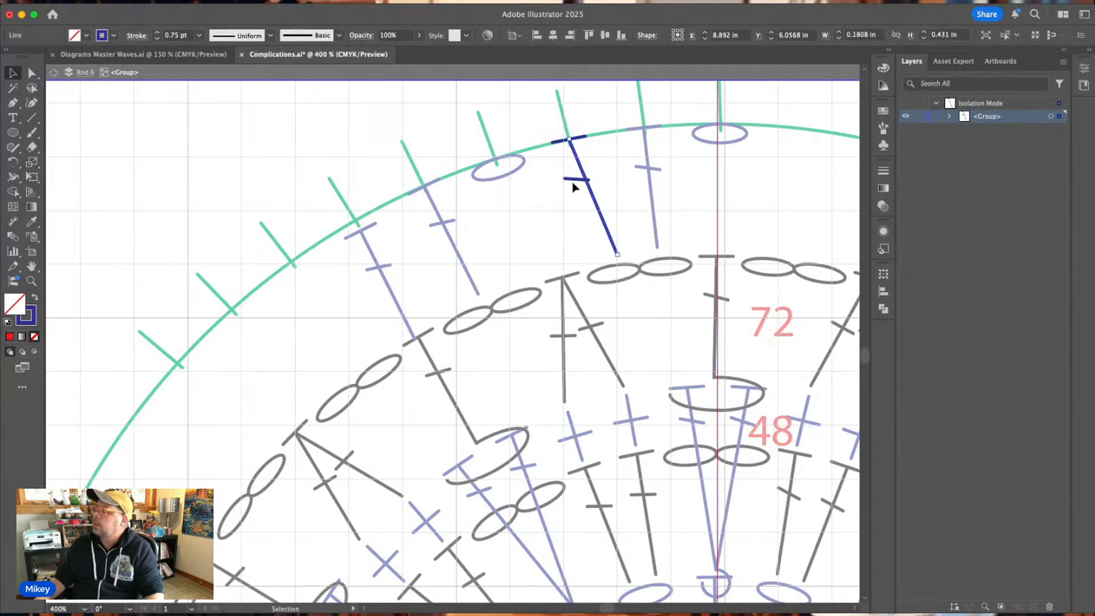
click(577, 182)
click(577, 180)
drag(578, 182, 586, 184)
key(Escape)
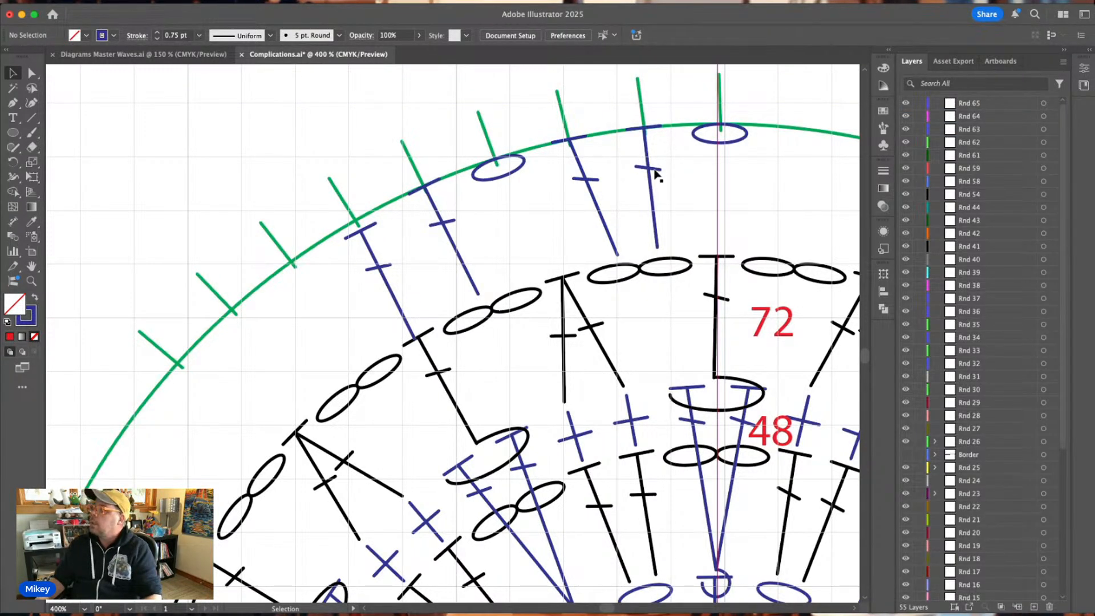
Swing the foot of the first tick's blue double crochet to the middle of the chain pair below and recentre its crossbar.
click(657, 235)
double_click(656, 236)
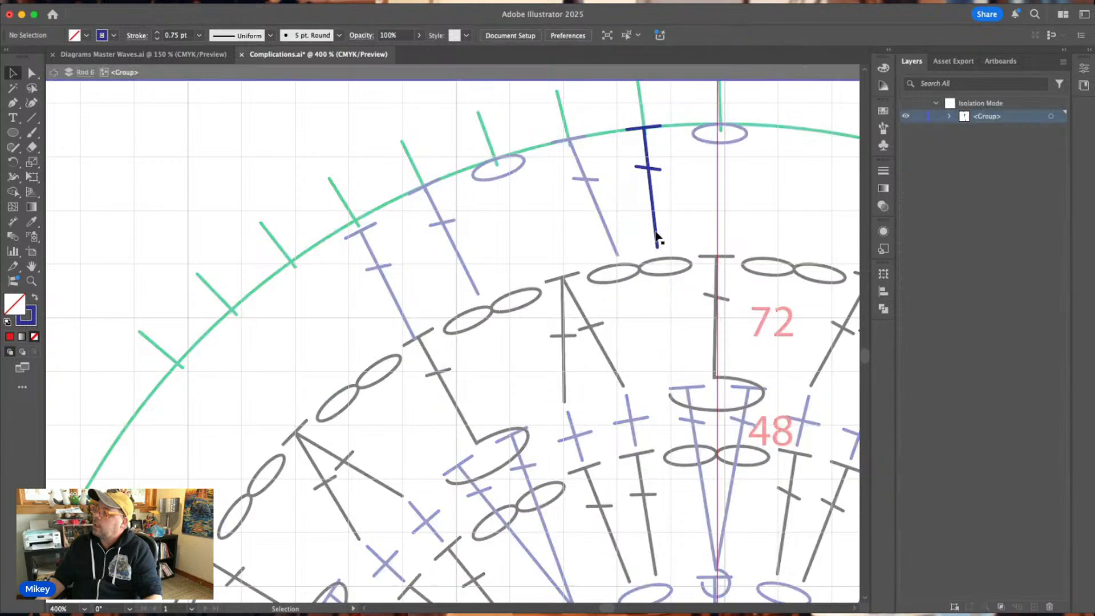
drag(657, 249, 647, 249)
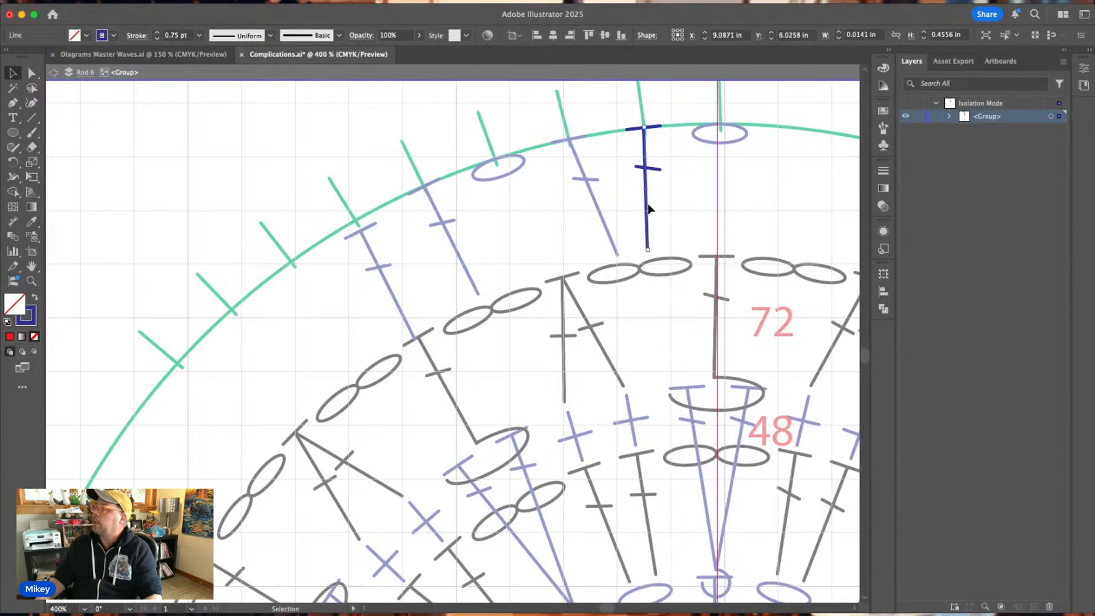
click(651, 172)
drag(650, 168, 647, 172)
click(680, 191)
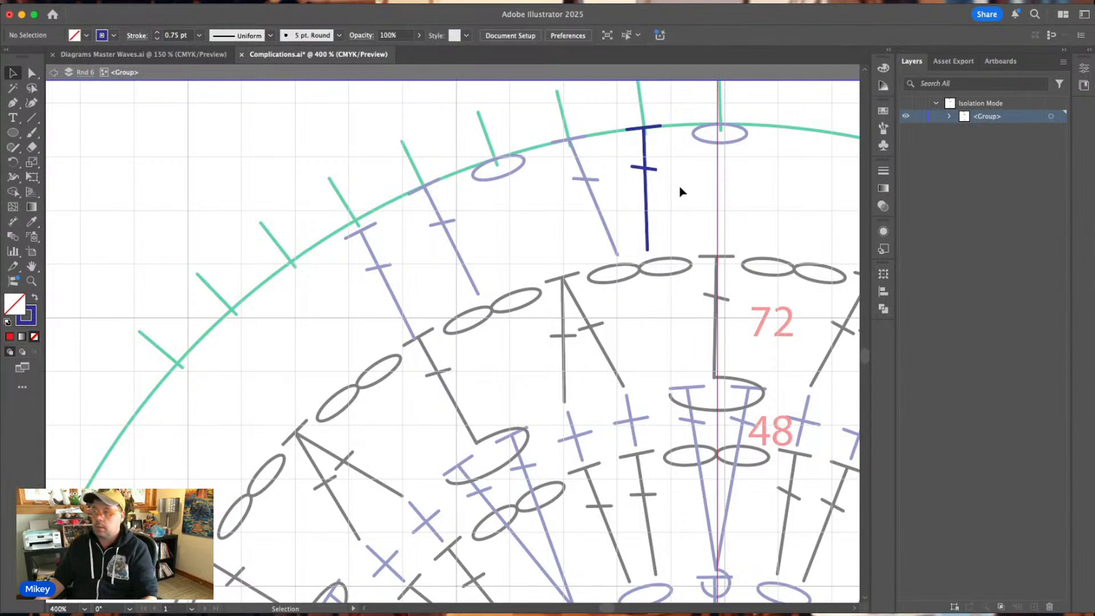
key(Escape)
Angle the post of the fourth tick's blue double crochet to the next black chain pair counterclockwise and slide its crossbar back onto the post.
double_click(473, 285)
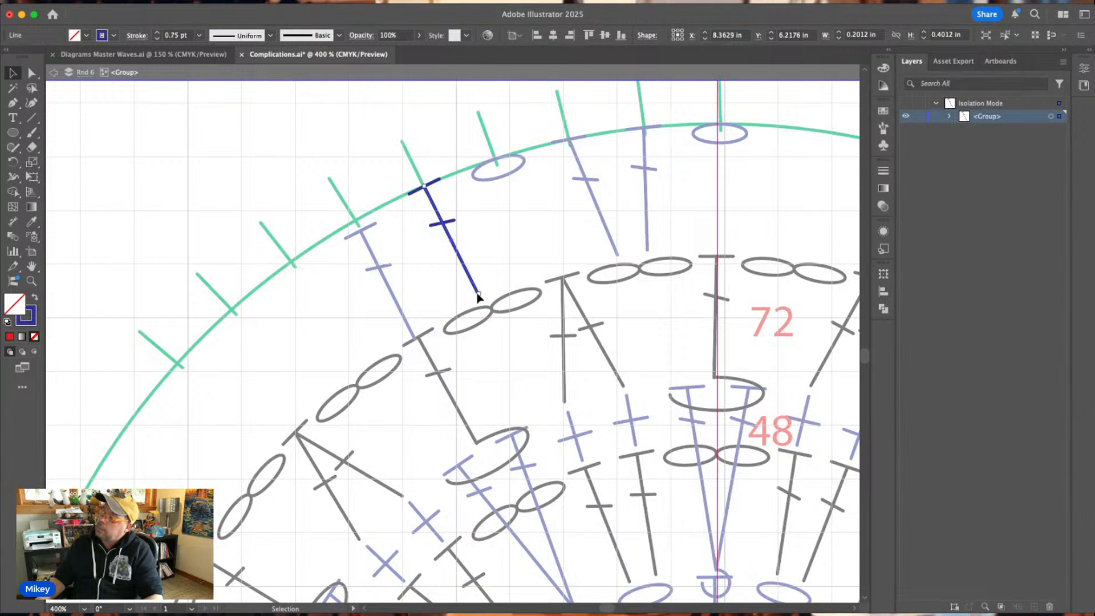
drag(478, 296, 497, 287)
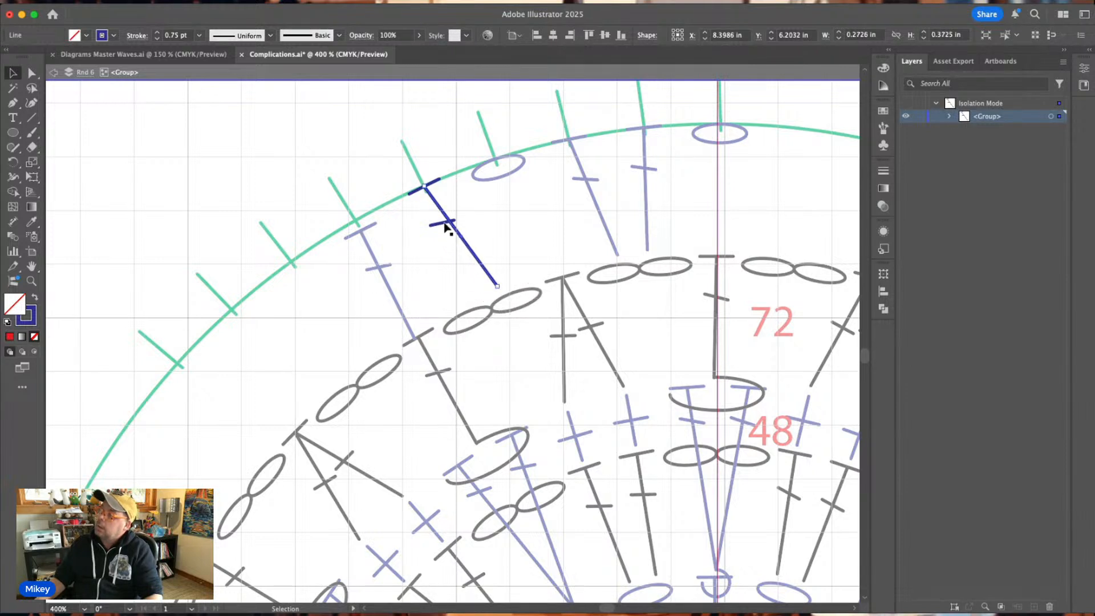
click(445, 228)
drag(444, 229, 450, 226)
click(526, 217)
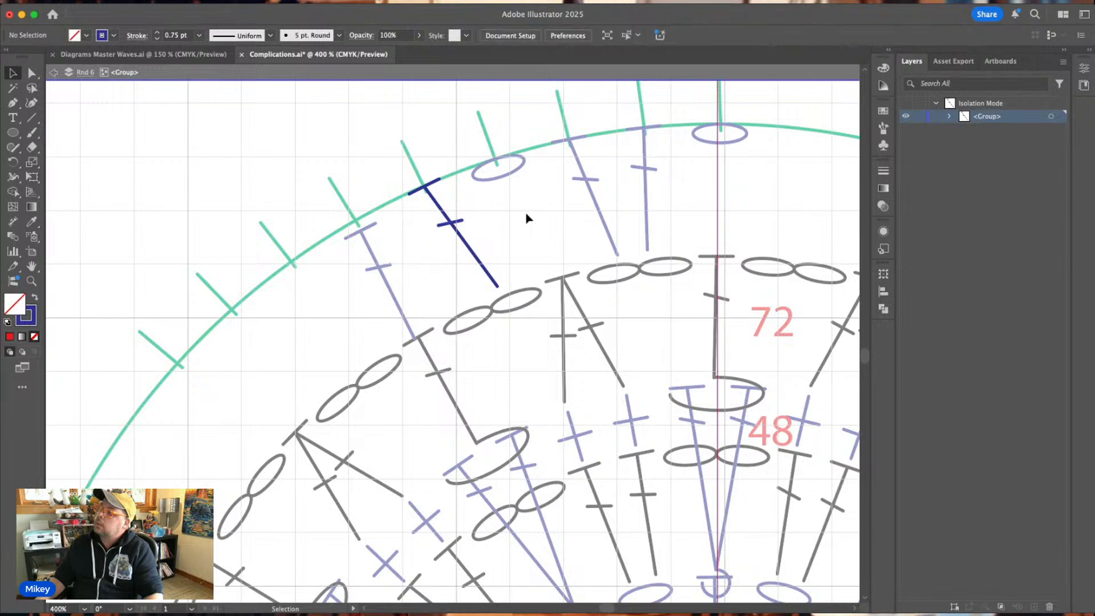
double_click(387, 269)
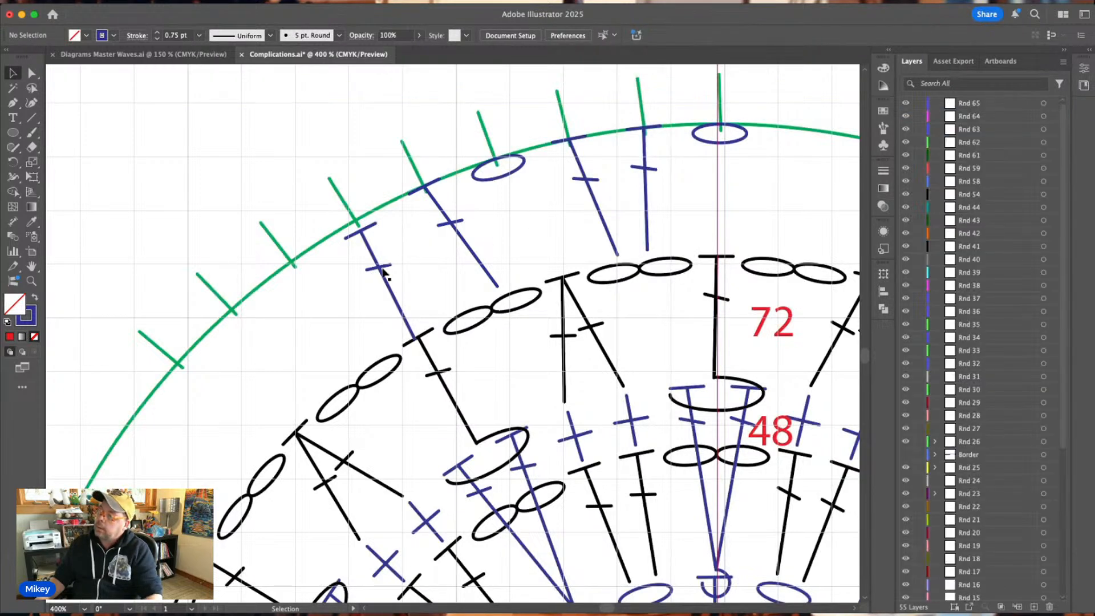
Move the last blue double crochet up to the fifth tick on the guide circle and rotate it slightly to match that tick.
drag(387, 270, 374, 262)
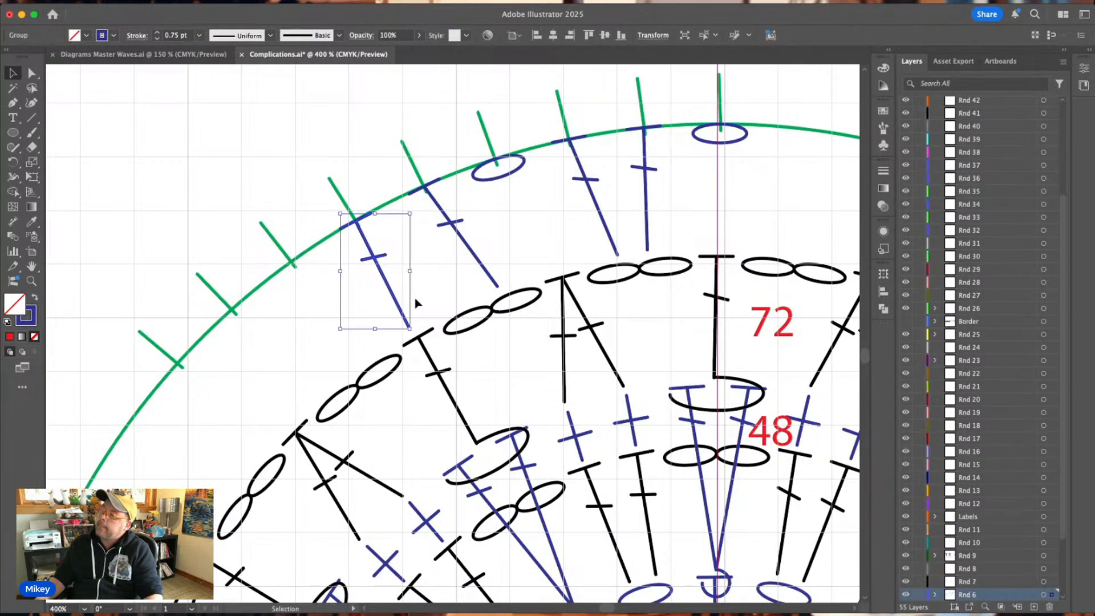
drag(414, 209, 409, 221)
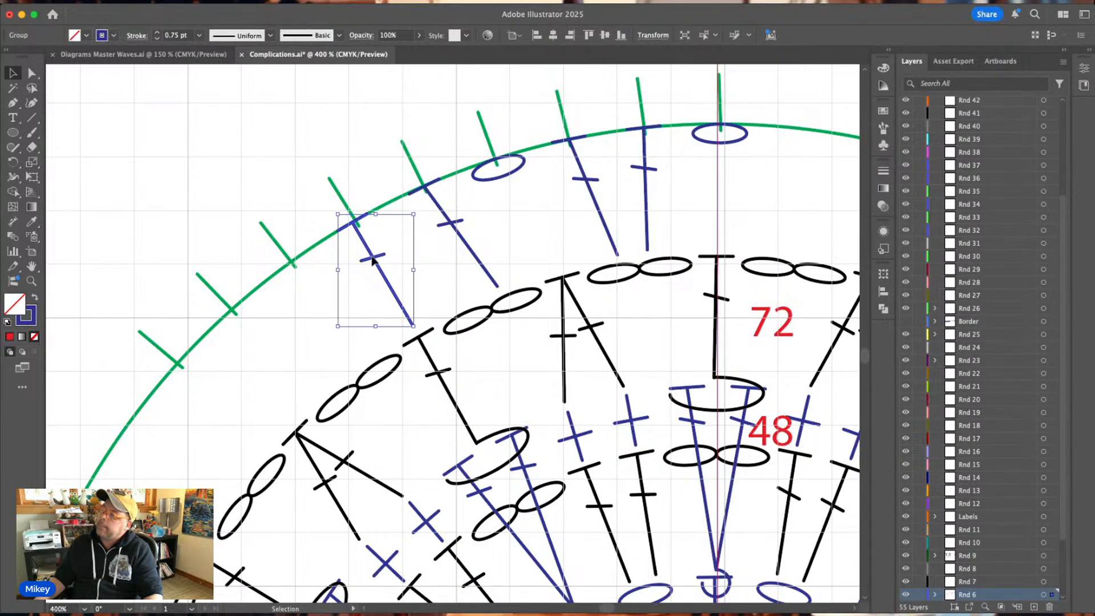
drag(374, 260, 375, 258)
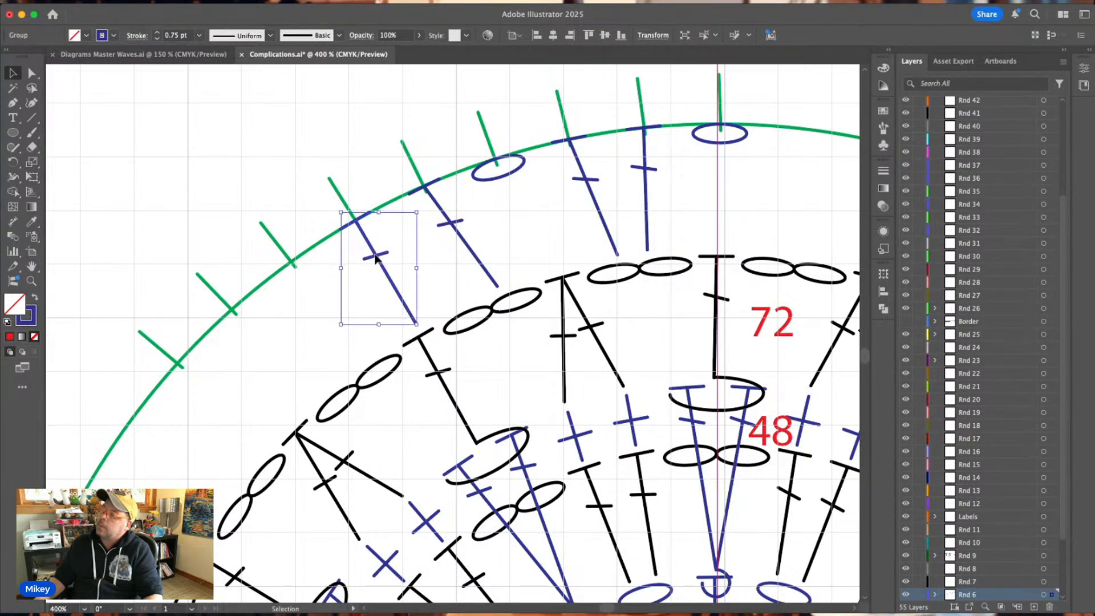
click(440, 264)
Pull the foot of the fifth tick's blue double crochet to the same chain pair as its neighbour and move its crossbar onto the post.
click(410, 316)
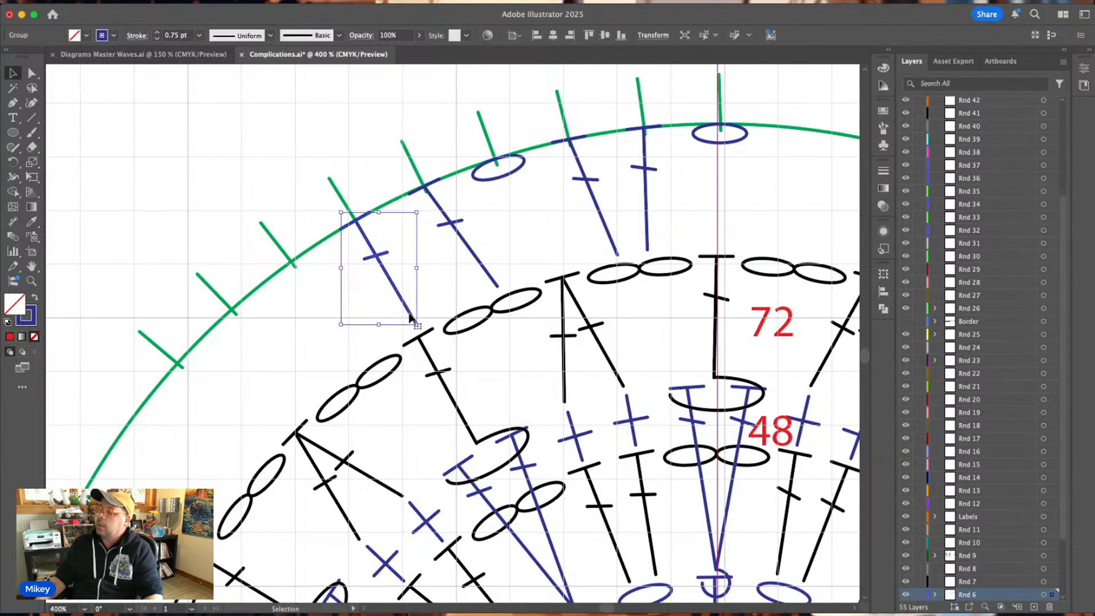
double_click(410, 317)
drag(417, 330, 463, 301)
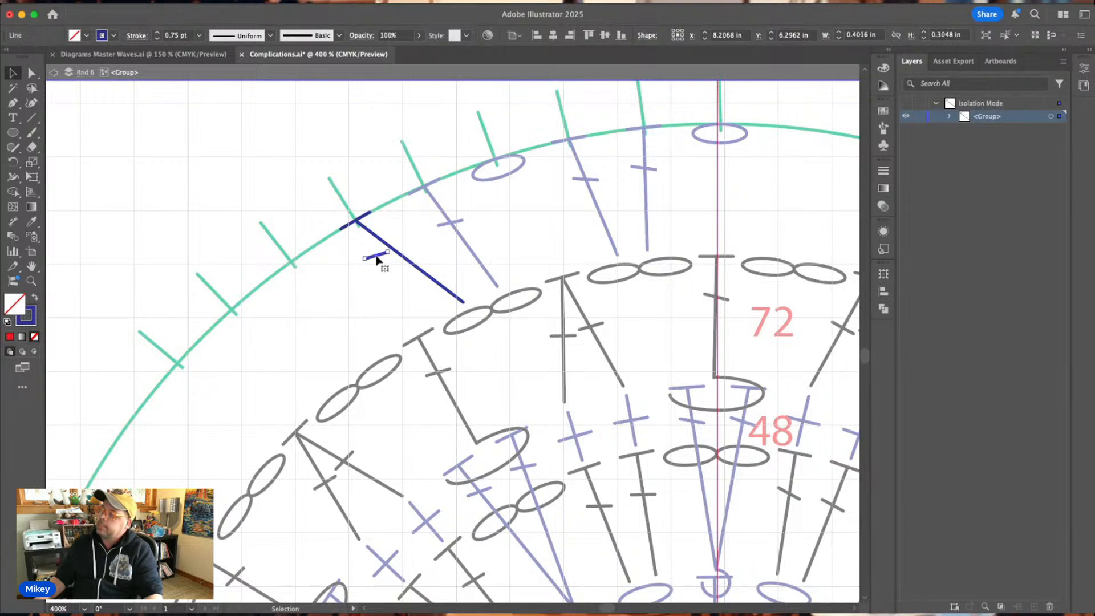
drag(376, 258, 403, 256)
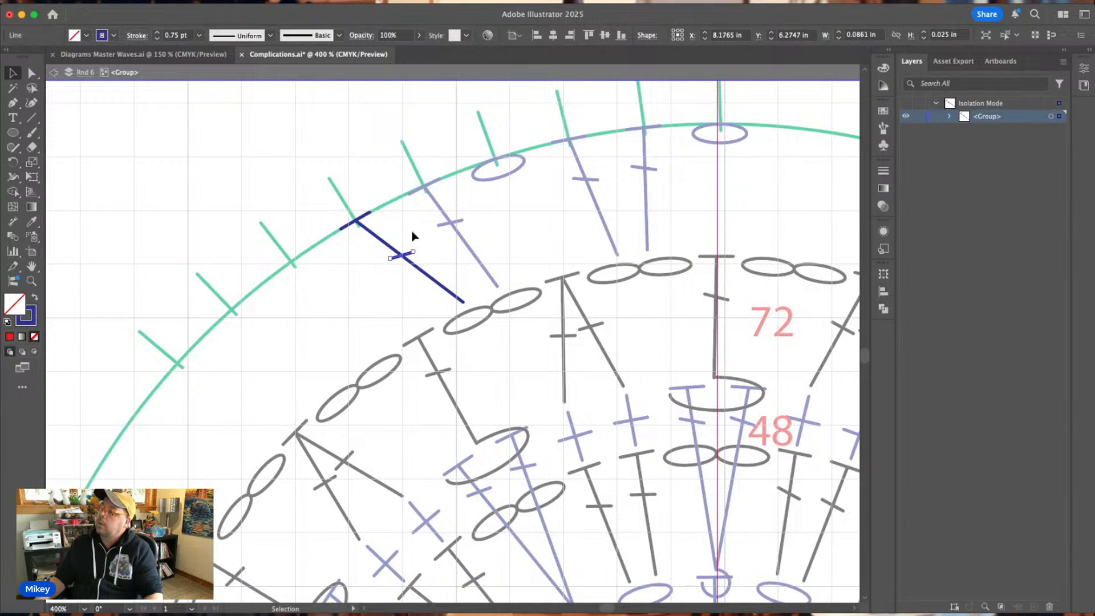
click(416, 231)
double_click(414, 230)
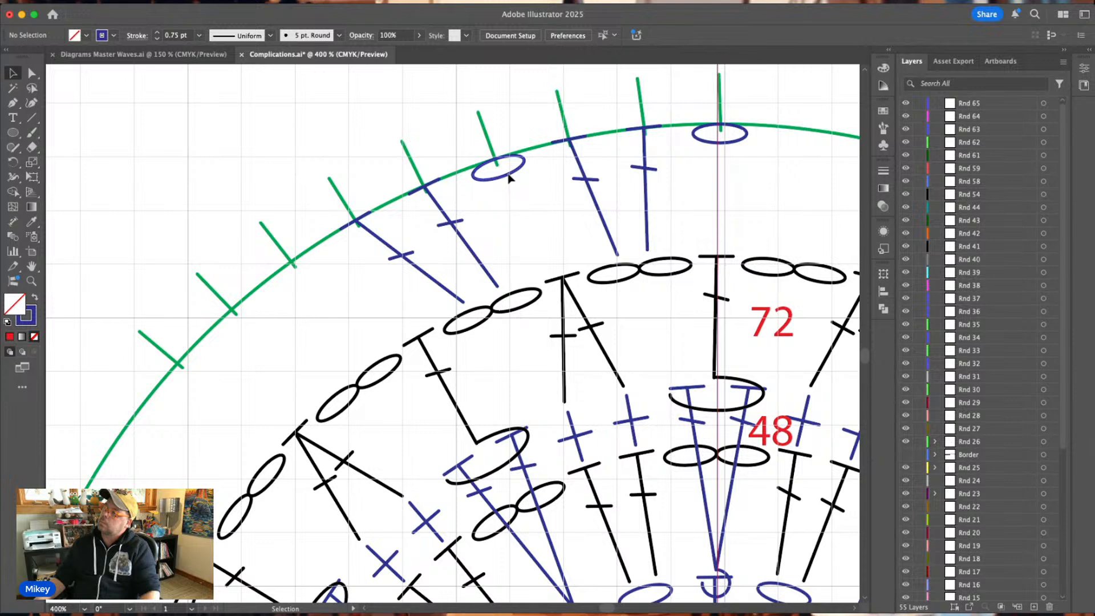
Try placing a tilted copy of the blue chain oval at the sixth tick and delete the copy.
drag(509, 178, 345, 264)
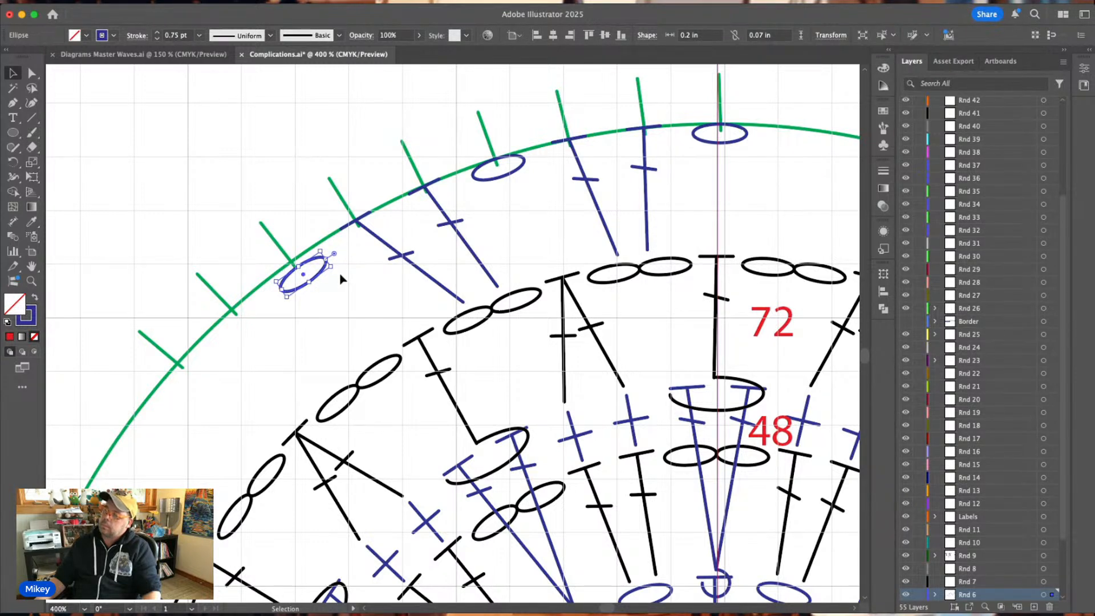
key(Delete)
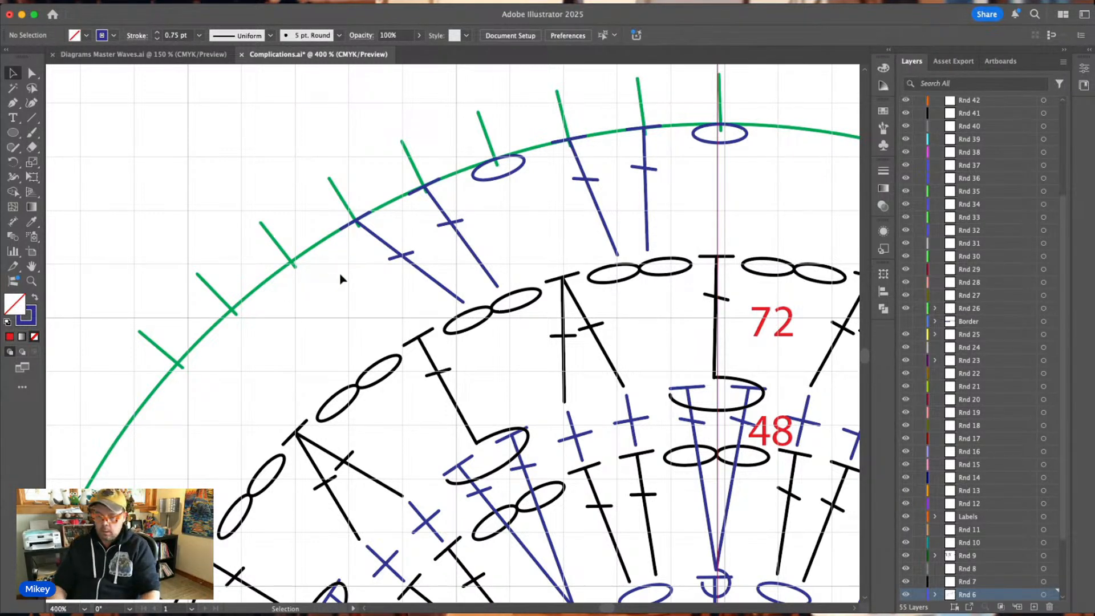
Rotate a copy of the two blue double crochets at the fourth and fifth ticks around the chart's centre to the seventh and eighth ticks.
key(super+minus)
key(super+minus)
key(v)
scroll(340, 279, down, 4)
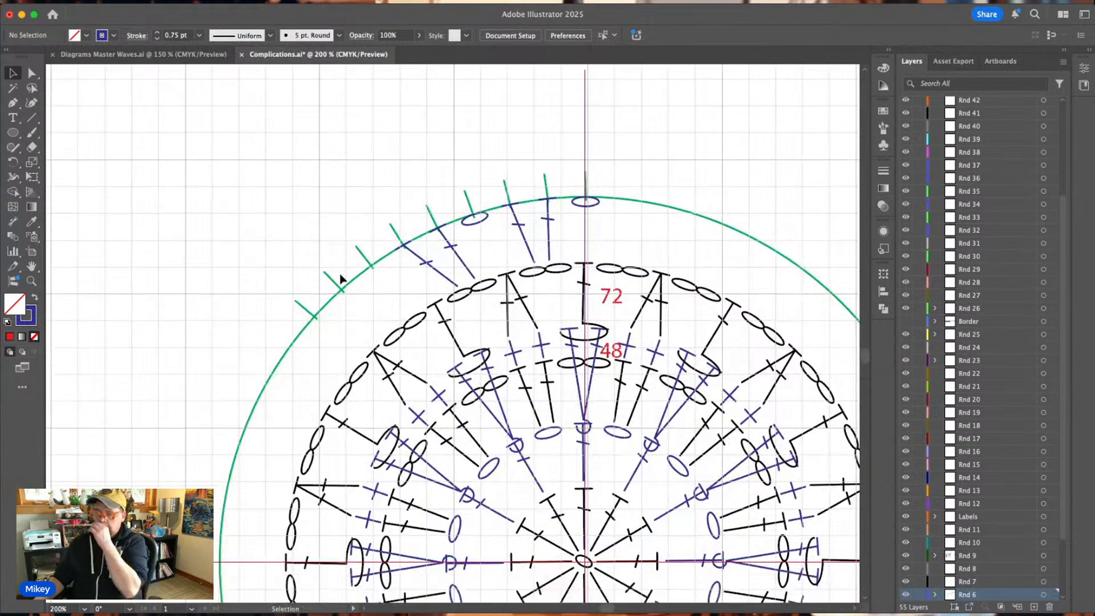
scroll(340, 279, down, 1)
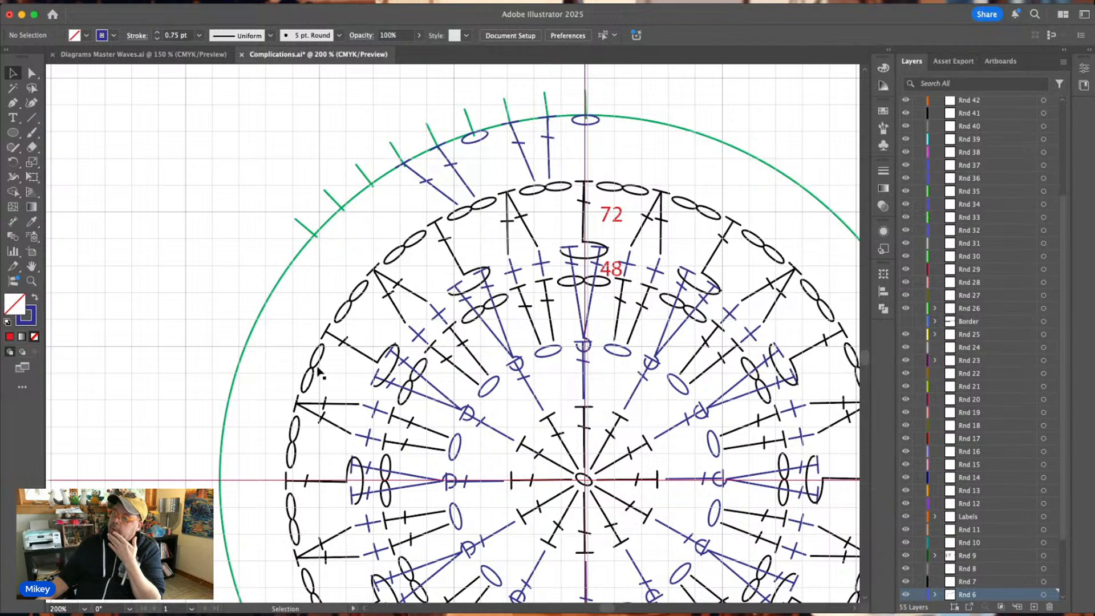
scroll(318, 370, down, 3)
key(super+minus)
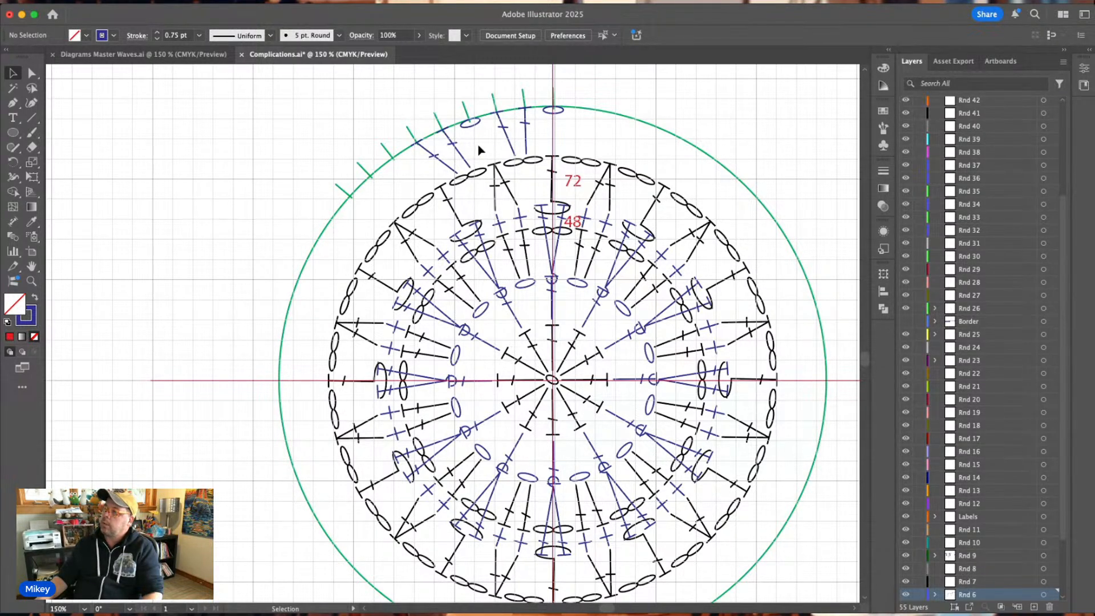
click(438, 166)
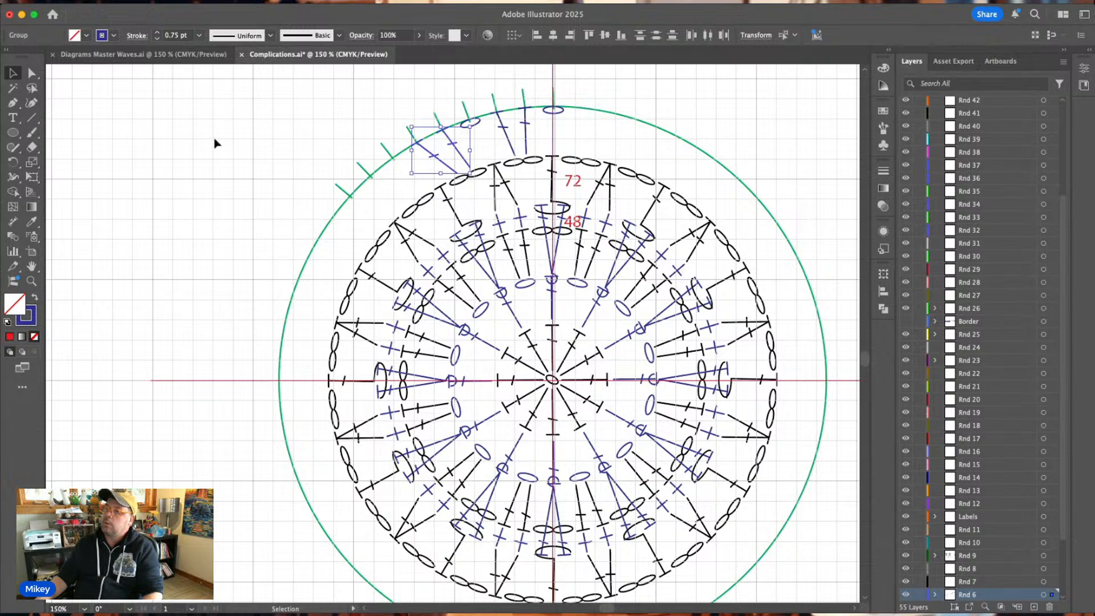
click(16, 163)
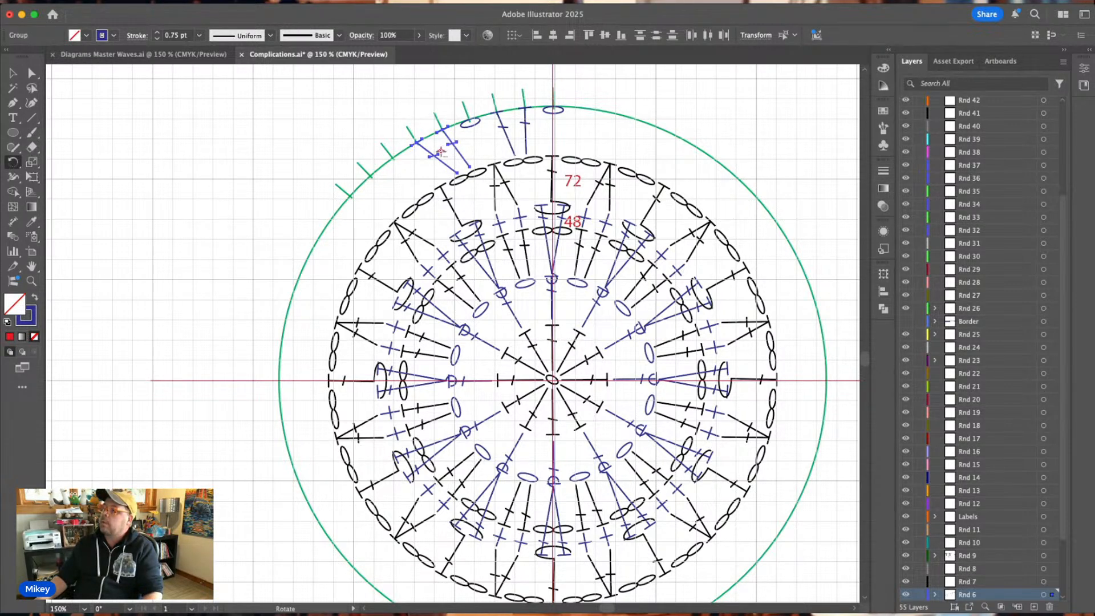
alt+click(552, 380)
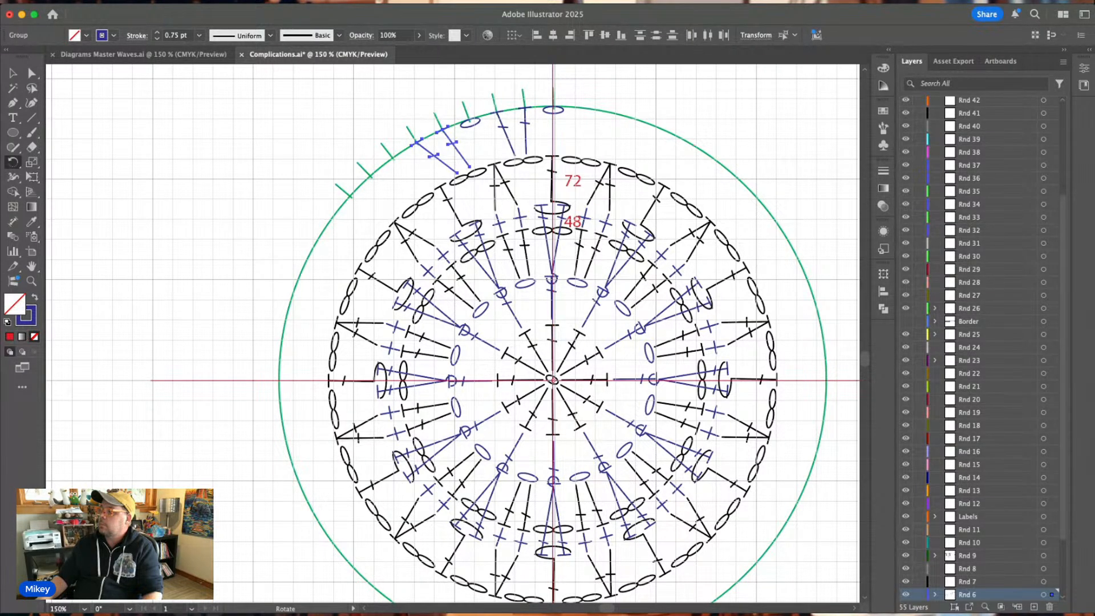
key(Return)
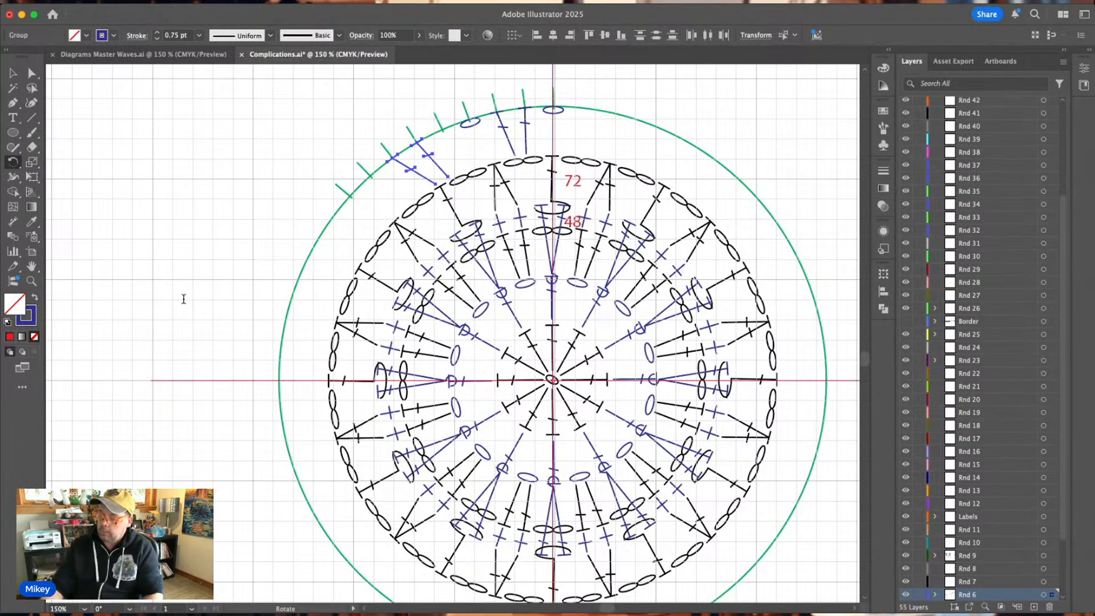
key(super+d)
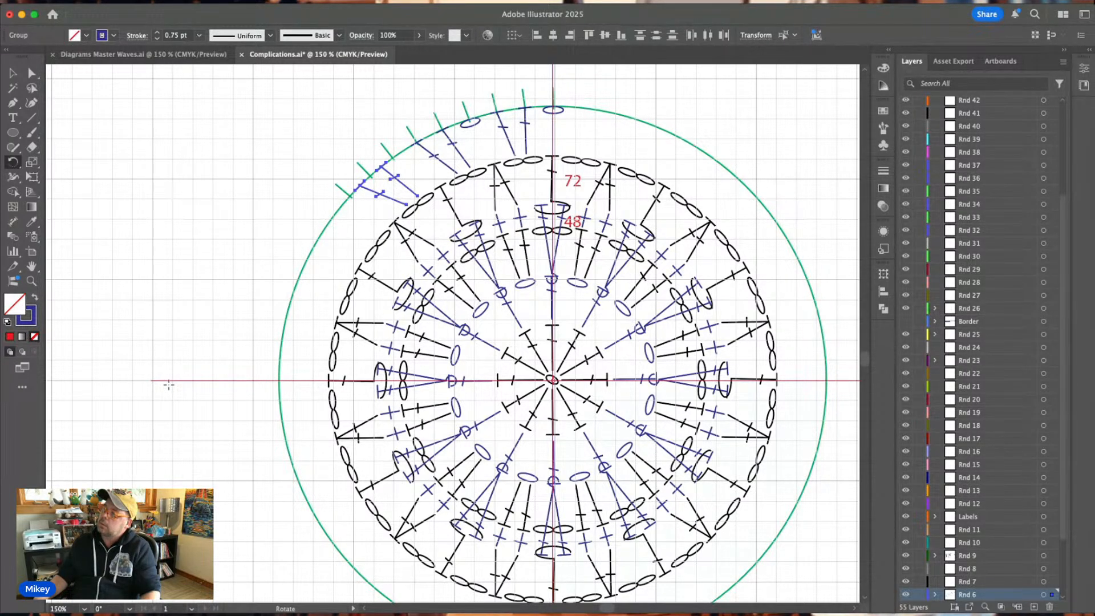
key(v)
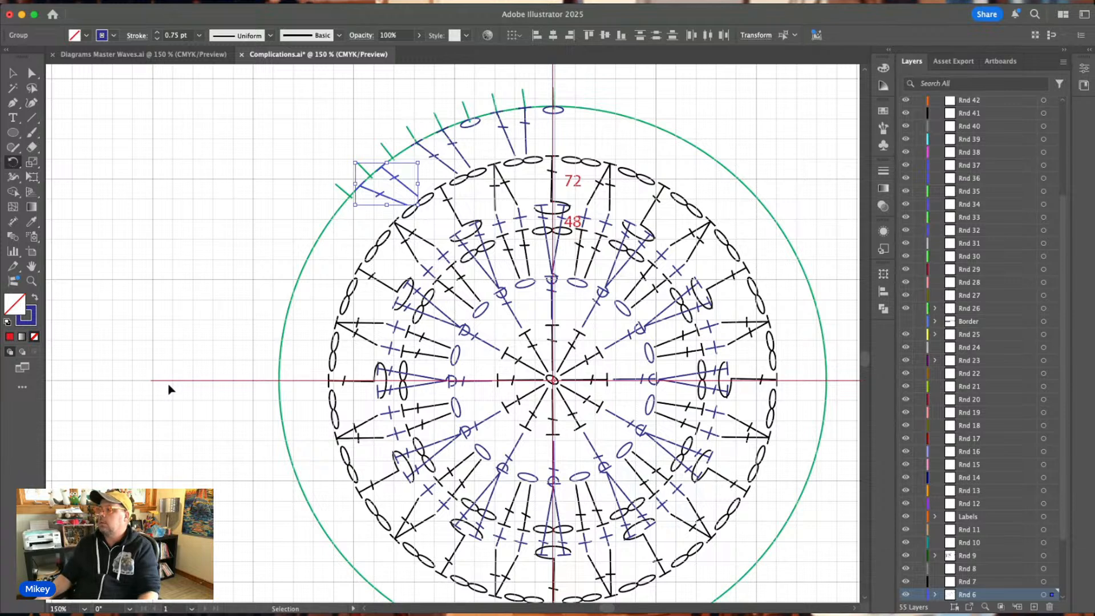
key(r)
scroll(627, 263, down, 3)
scroll(579, 222, up, 3)
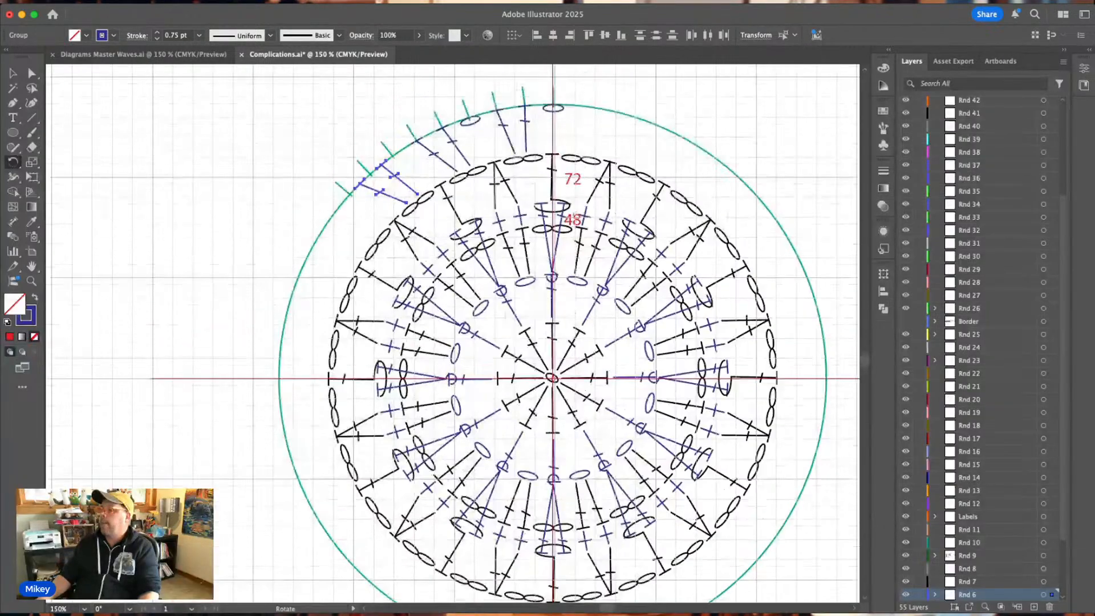
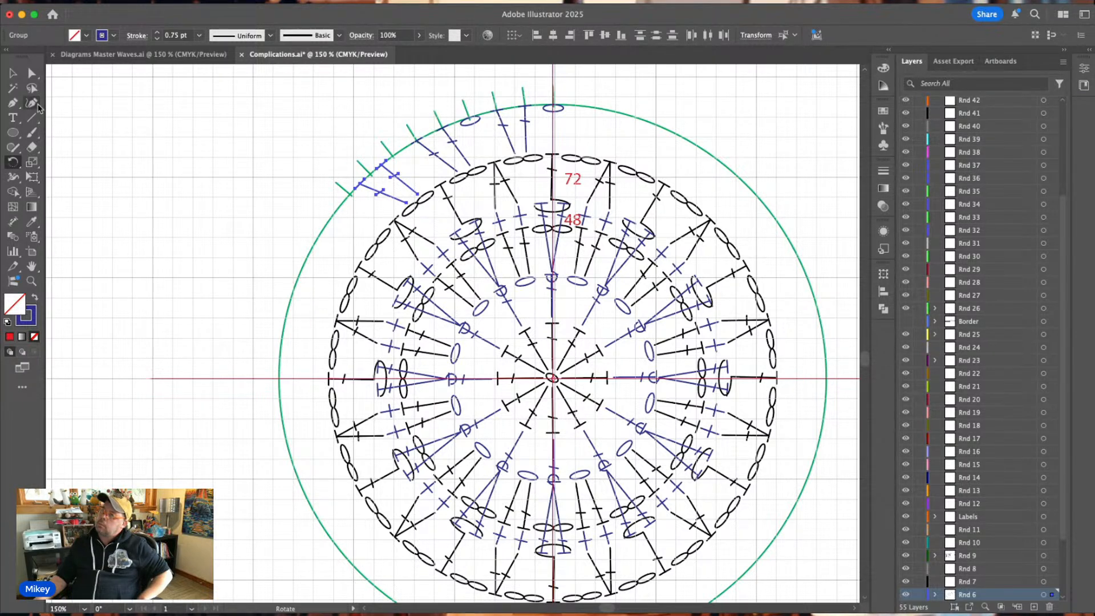
Rotate a copy of the last green tick around the chart's centre to continue the even tick spacing along the guide circle.
click(12, 73)
click(302, 147)
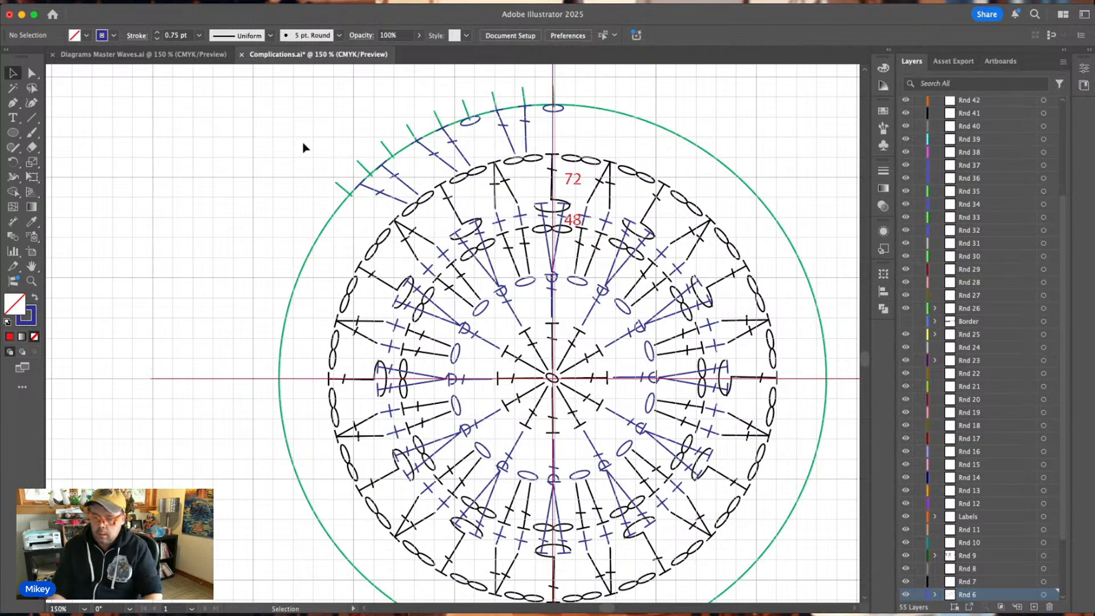
key(super+equal)
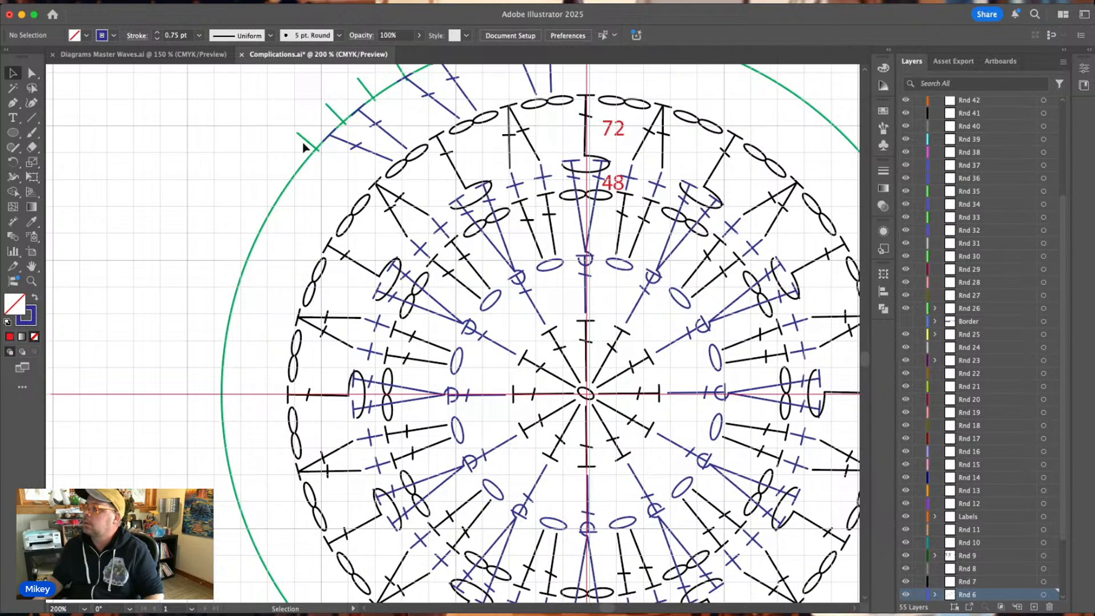
scroll(303, 147, up, 4)
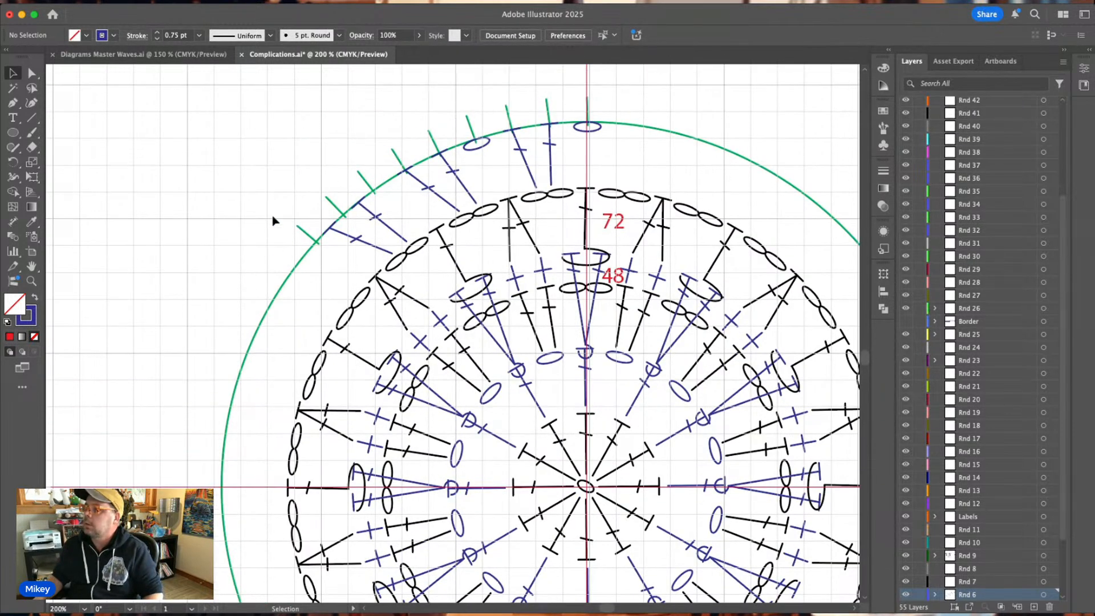
click(299, 230)
scroll(289, 234, down, 4)
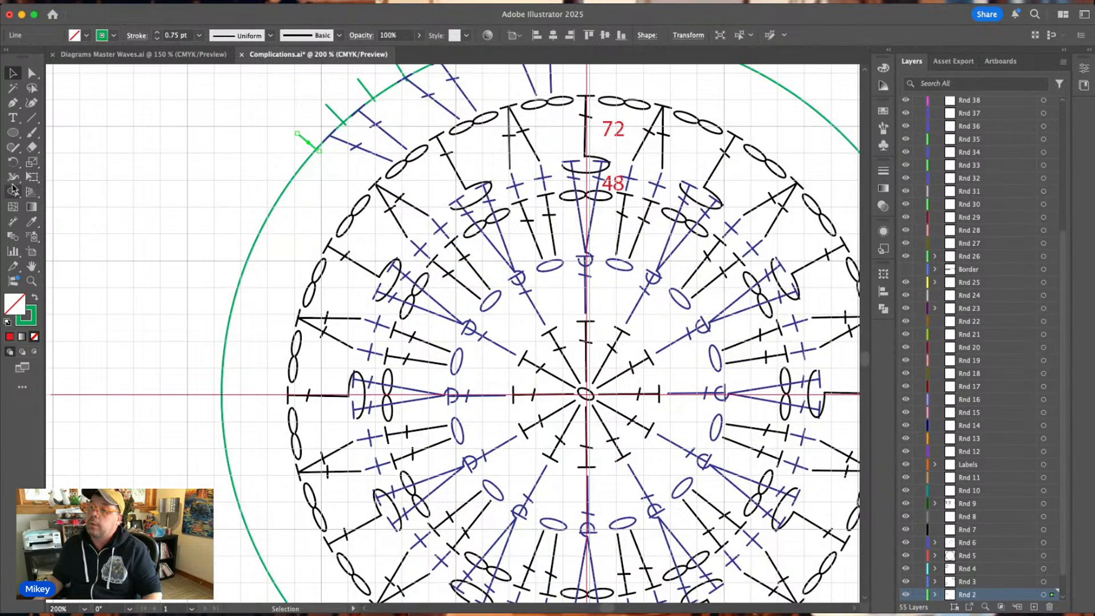
click(12, 162)
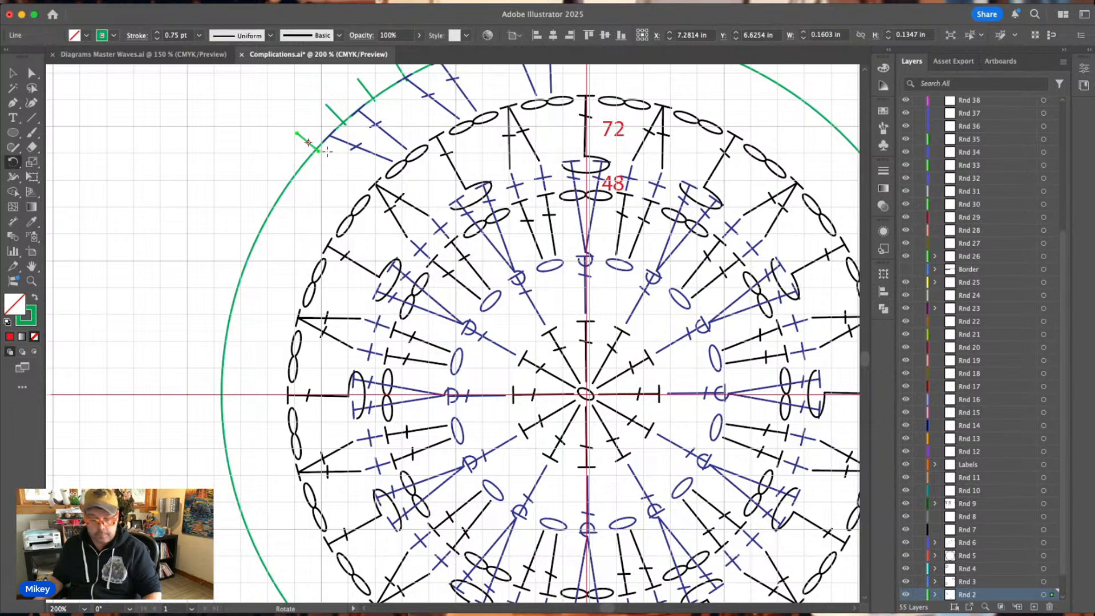
click(500, 330)
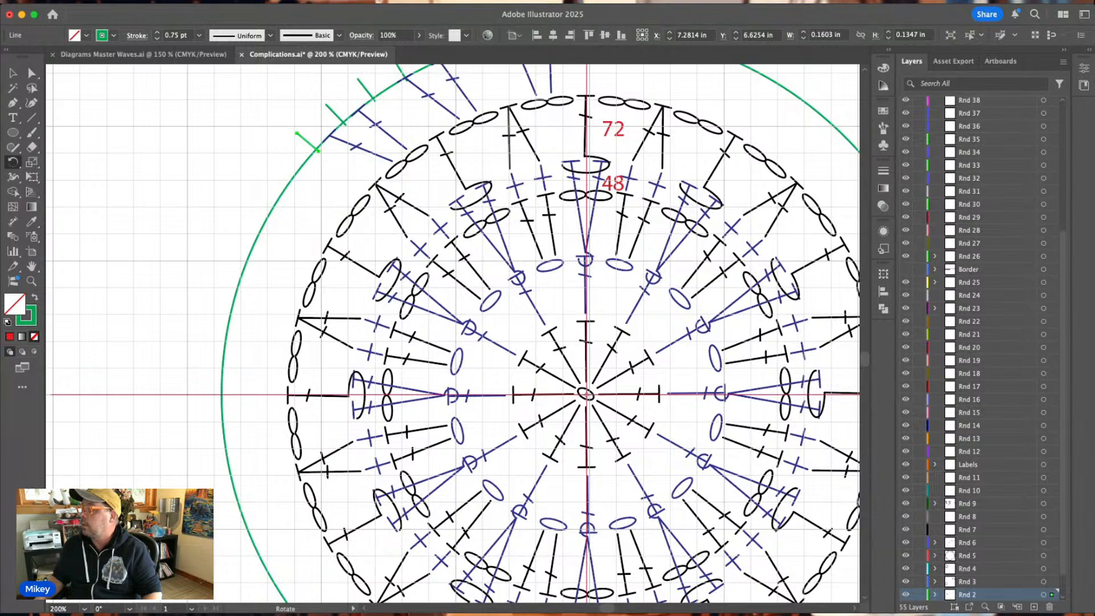
drag(317, 150, 264, 228)
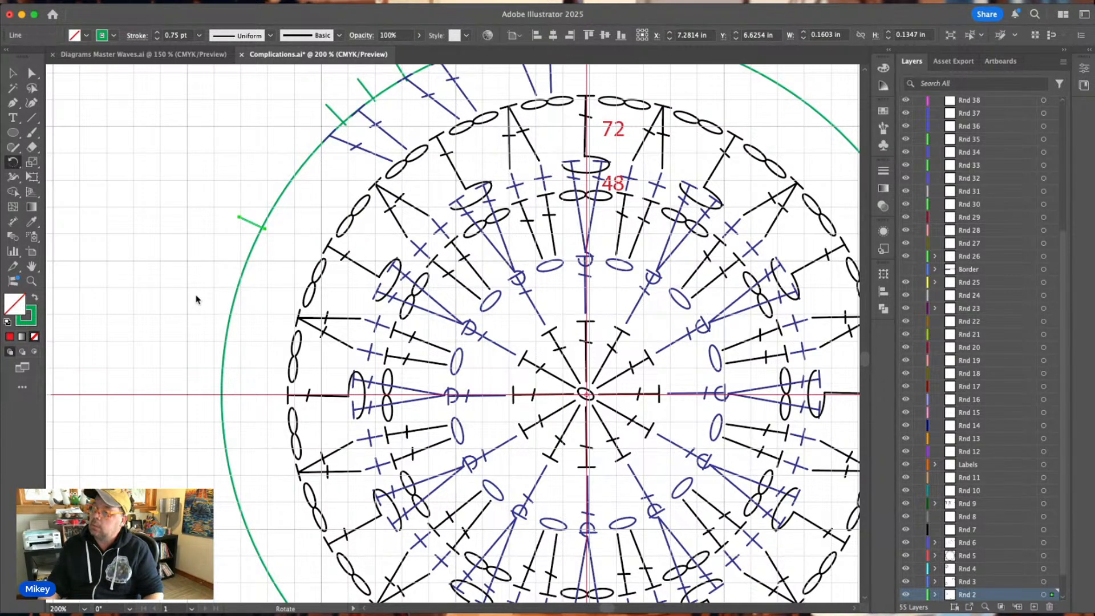
key(ctrl+z)
key(ctrl+d)
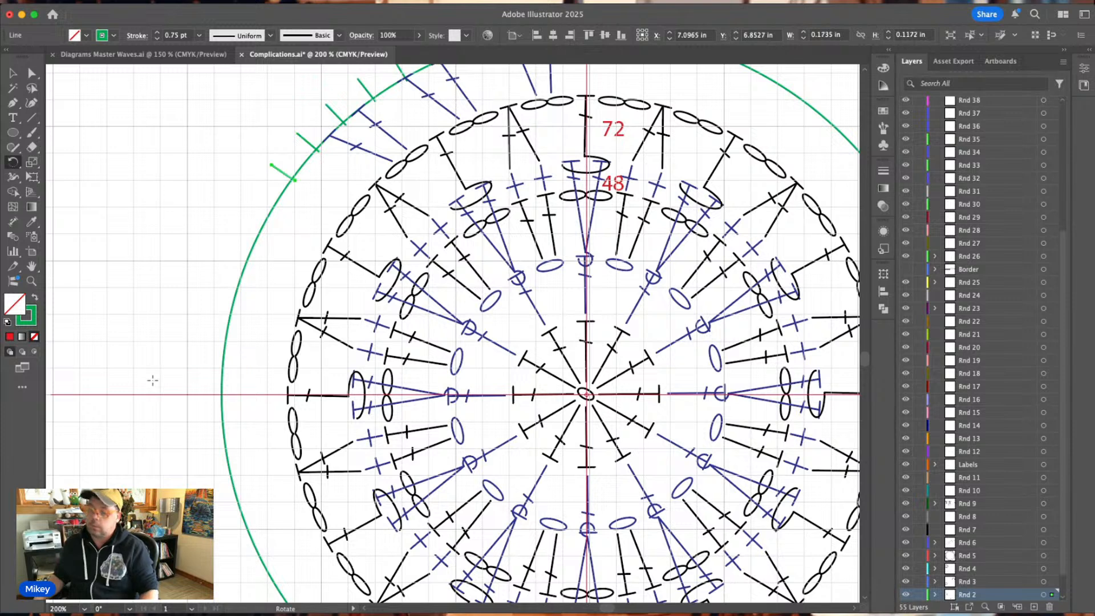
Repeat the rotated tick copy along the guide circle until one tick lies past the horizontal guide line.
key(ctrl+d)
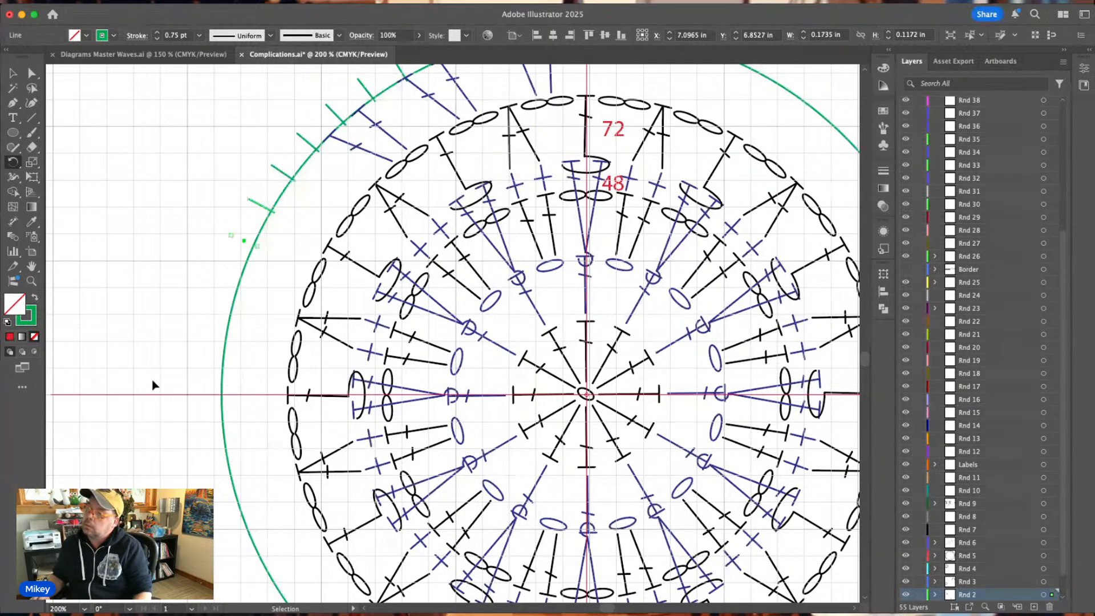
key(ctrl+d)
key(ctrl+d)
key(ctrl+d)
key(ctrl+d)
key(ctrl+d)
key(ctrl+d)
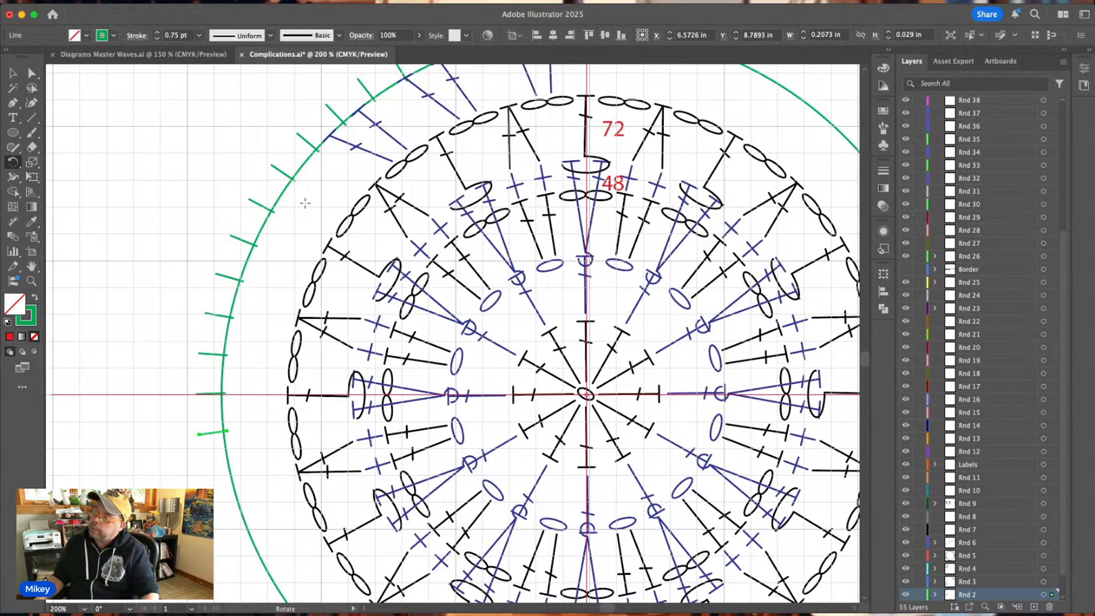
Place copies of the third tick's blue chain oval at the sixth, ninth and twelfth ticks.
scroll(308, 203, up, 2)
scroll(309, 202, up, 1)
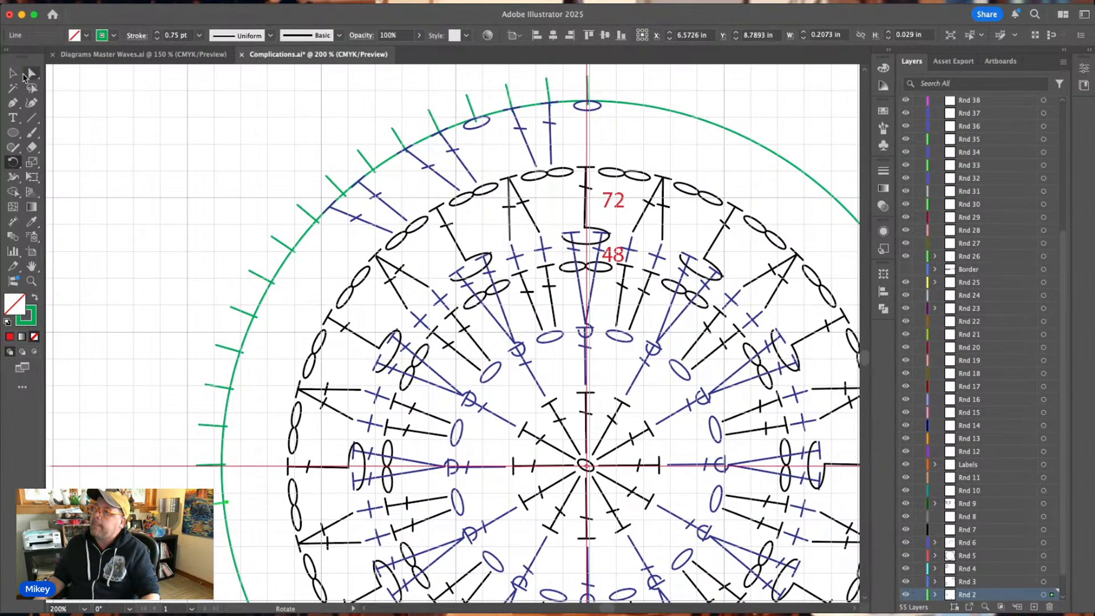
click(17, 73)
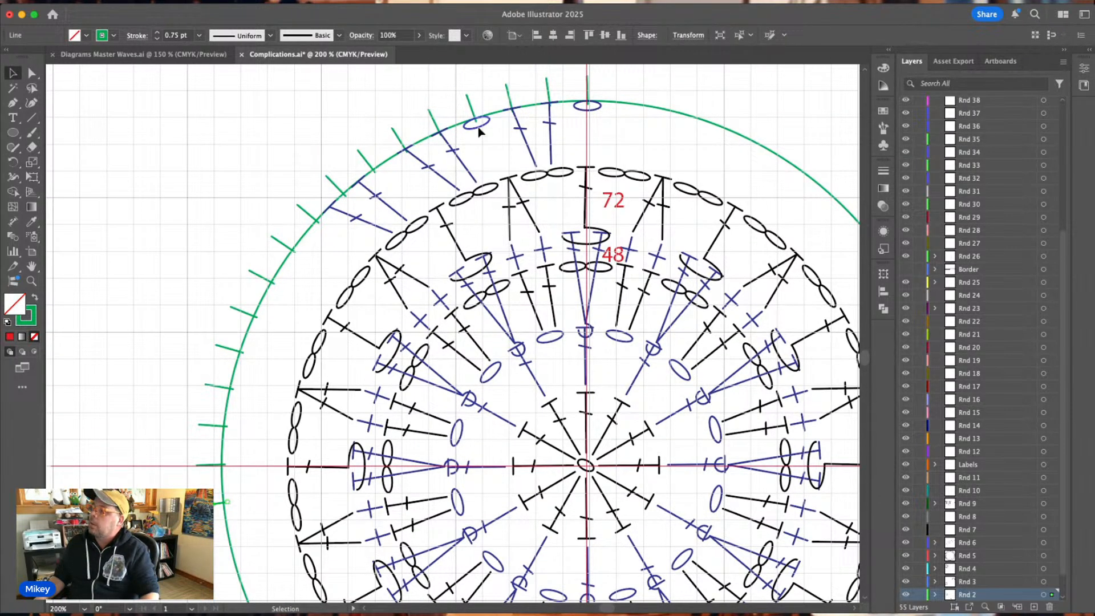
alt+drag(479, 131, 251, 361)
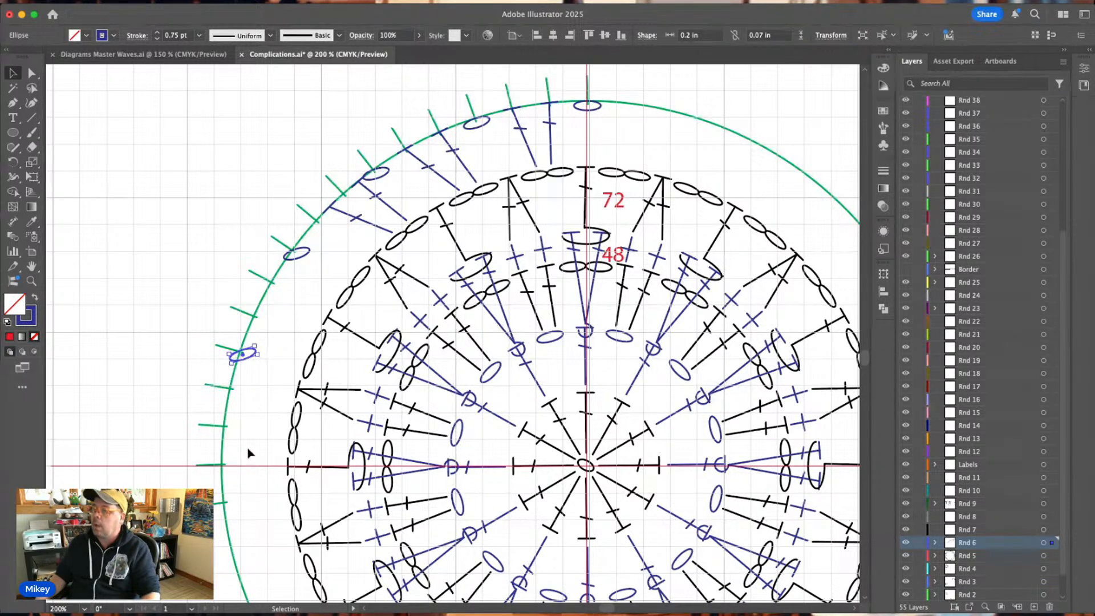
Shift the blue double crochets onto the seventh and eighth ticks and place copies near the tenth, eleventh, thirteenth and fourteenth ticks.
click(365, 222)
drag(368, 223, 275, 418)
click(281, 152)
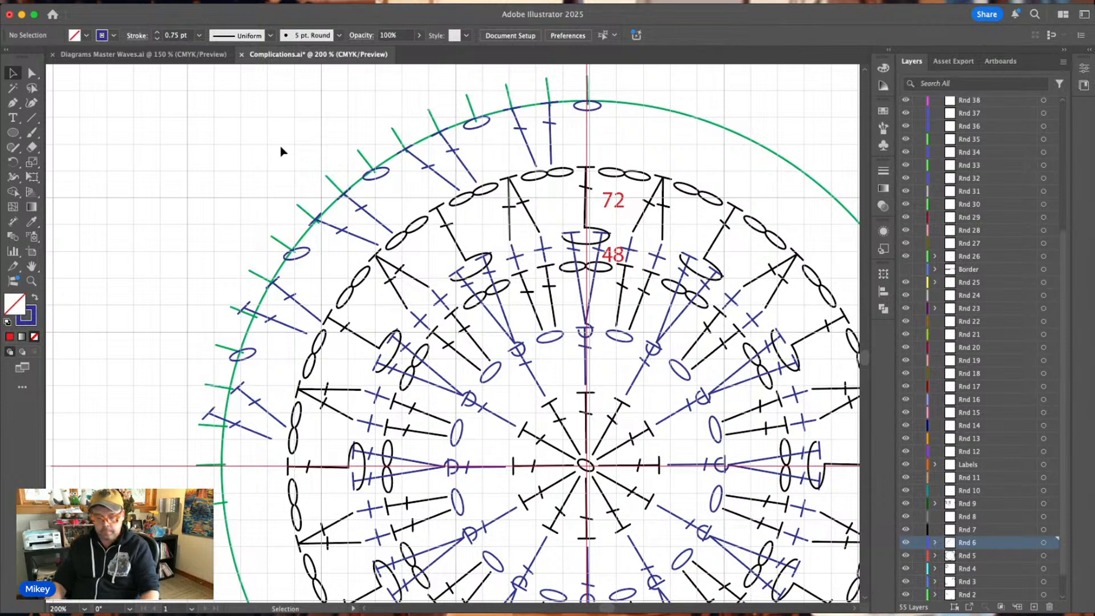
Pull the foot of the seventh tick's blue double crochet towards the adjacent chain pair and move its crossbar onto the post.
key(super+minus)
key(super+minus)
key(super+equal)
key(super+equal)
key(super+equal)
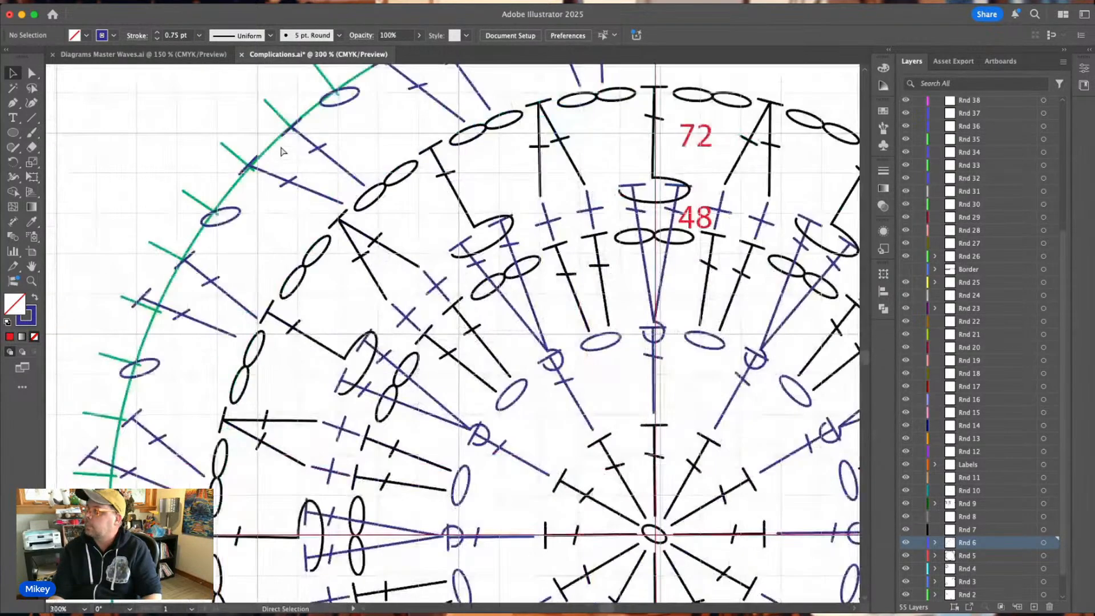
scroll(287, 151, up, 4)
scroll(288, 151, left, 2)
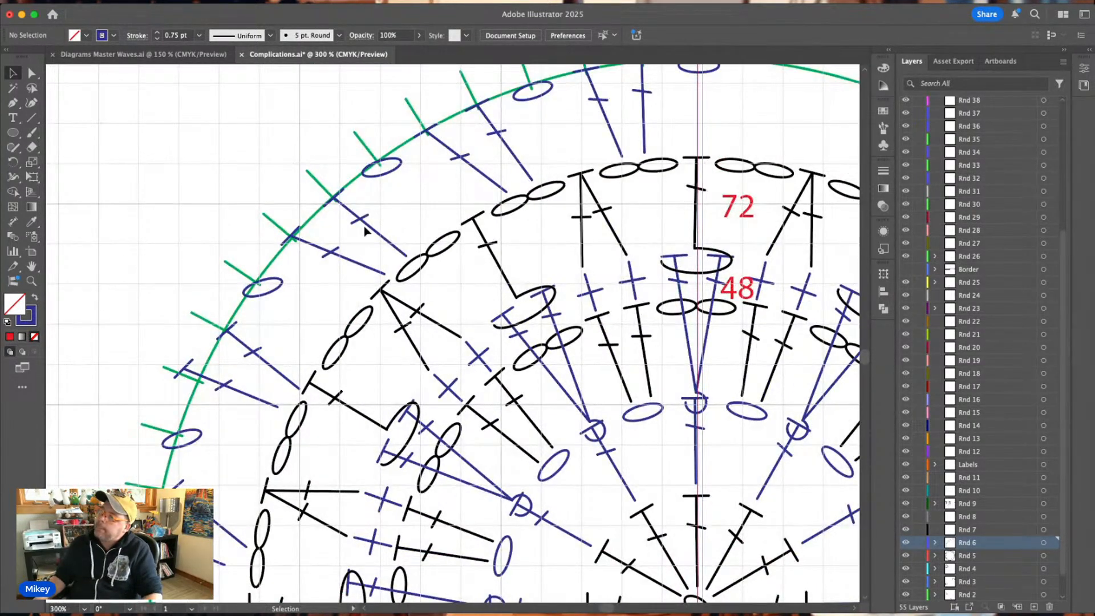
double_click(381, 239)
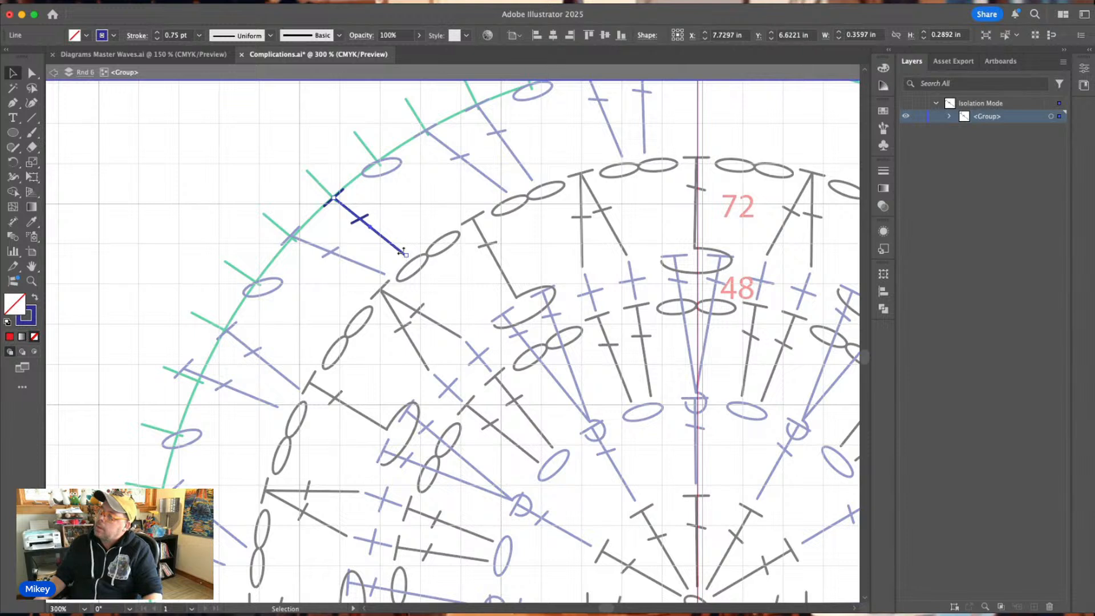
drag(408, 259, 426, 236)
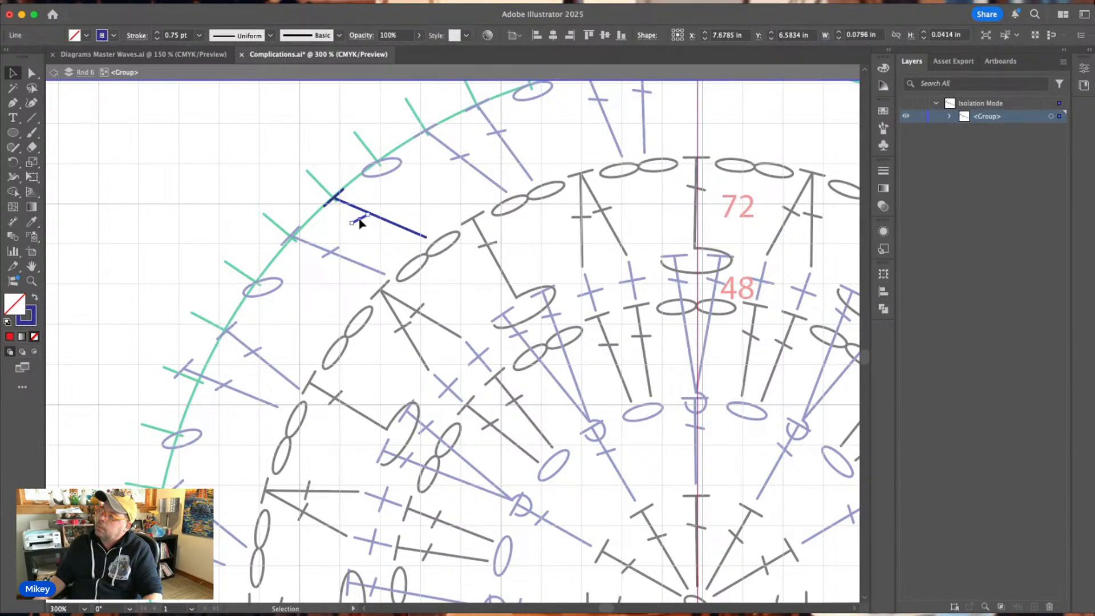
click(359, 222)
drag(360, 223, 368, 215)
click(386, 203)
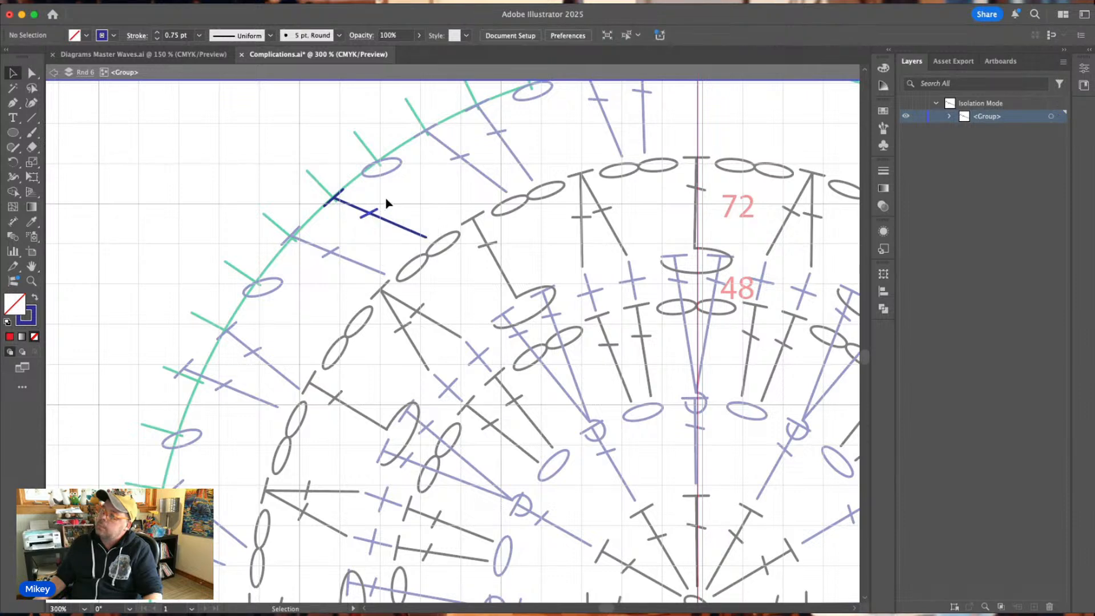
double_click(386, 203)
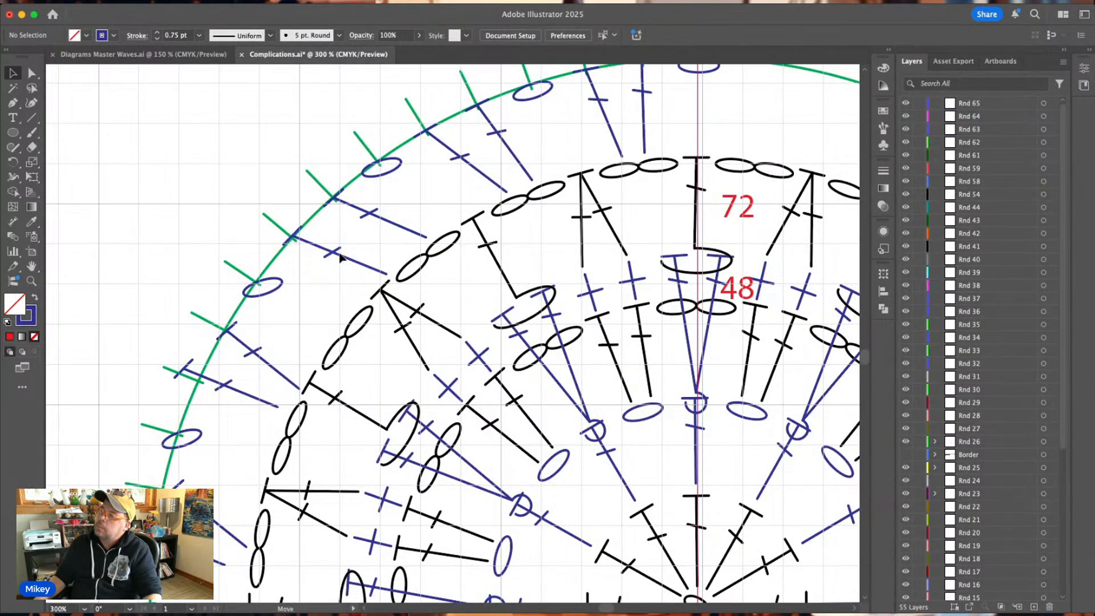
Tilt the eighth tick's blue double crochet slightly, pull its foot to the same chain pair and move its crossbar onto the post.
click(341, 258)
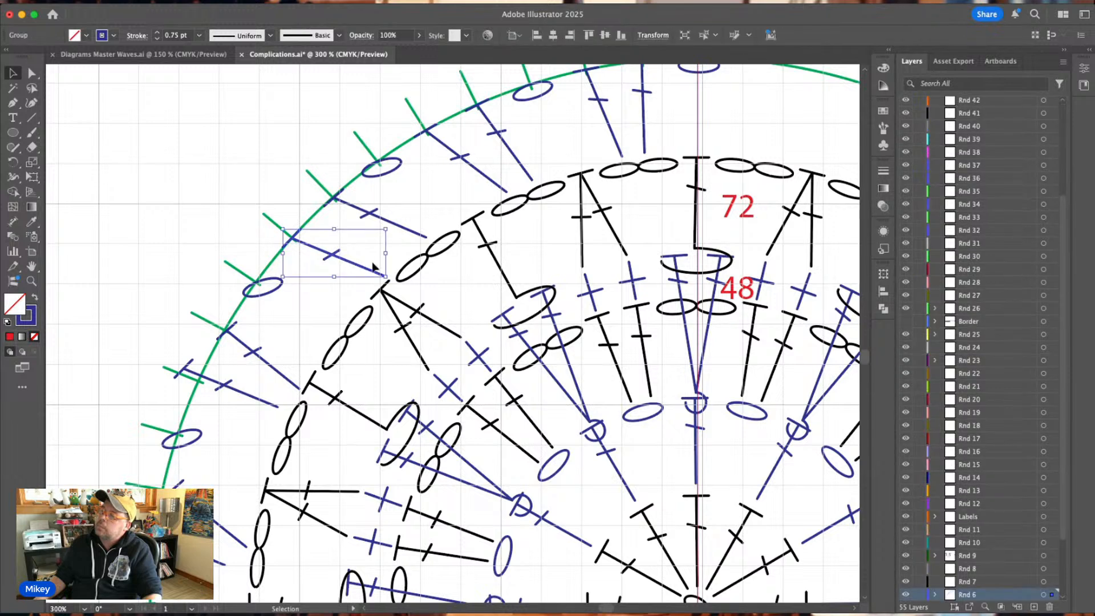
drag(388, 225, 388, 223)
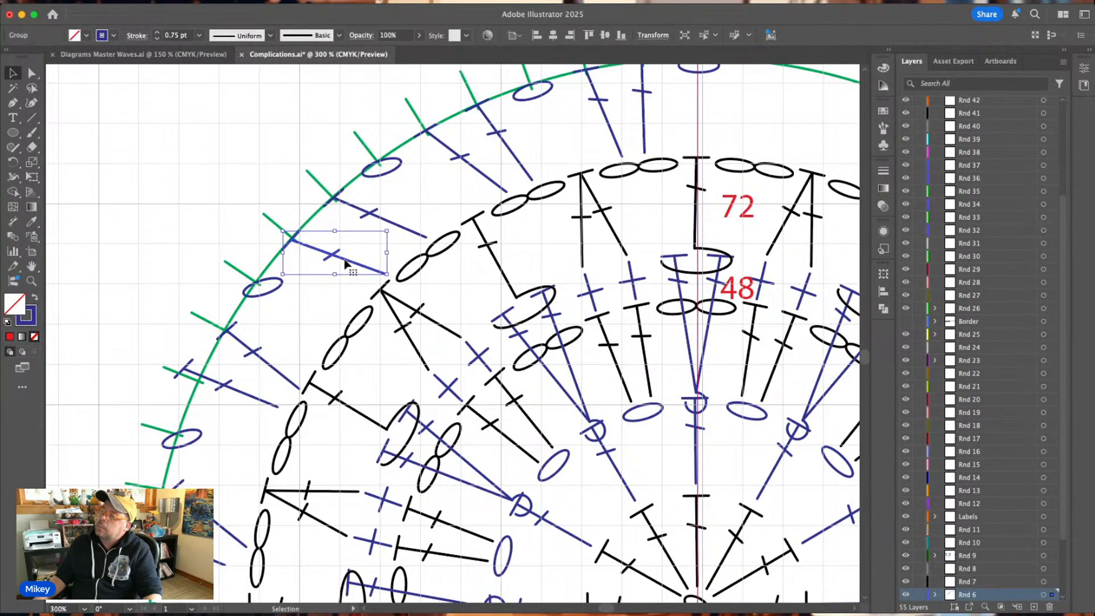
drag(344, 260, 407, 252)
double_click(372, 273)
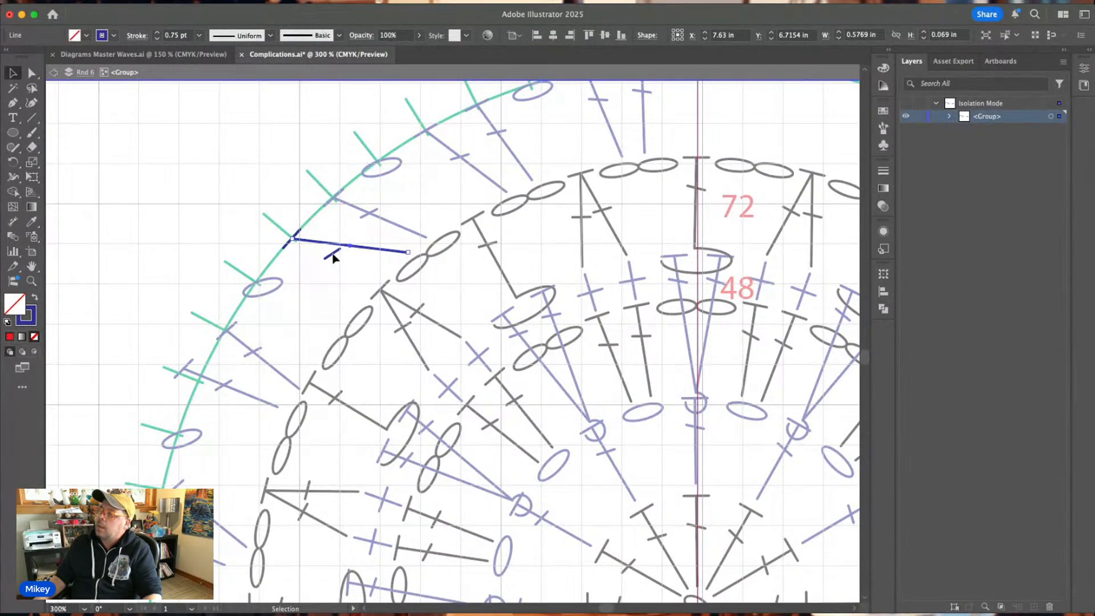
click(331, 254)
click(334, 257)
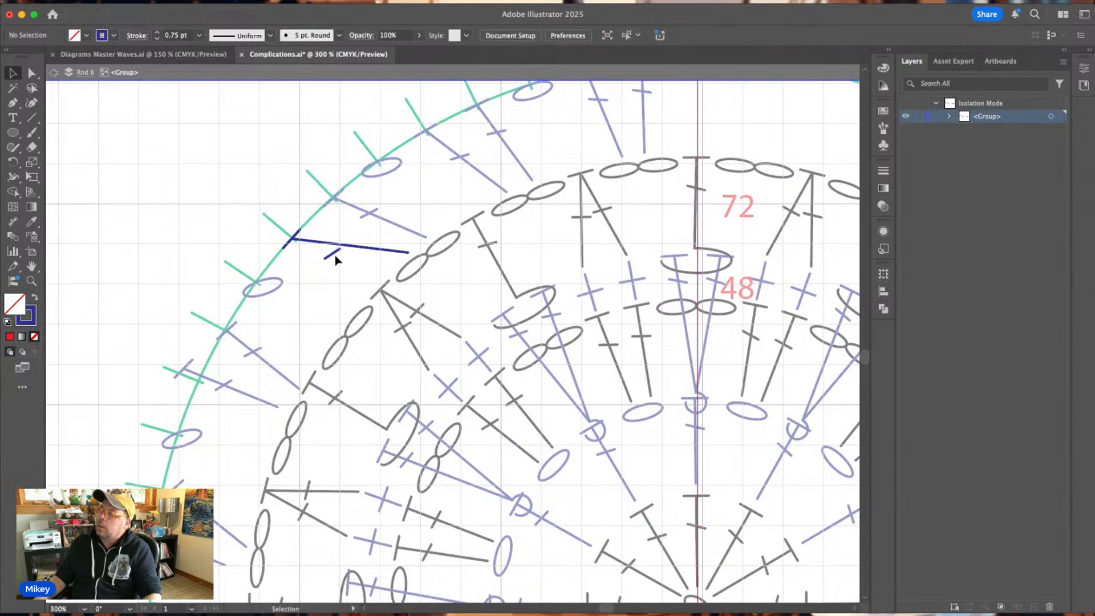
drag(334, 256, 340, 247)
click(335, 228)
double_click(335, 230)
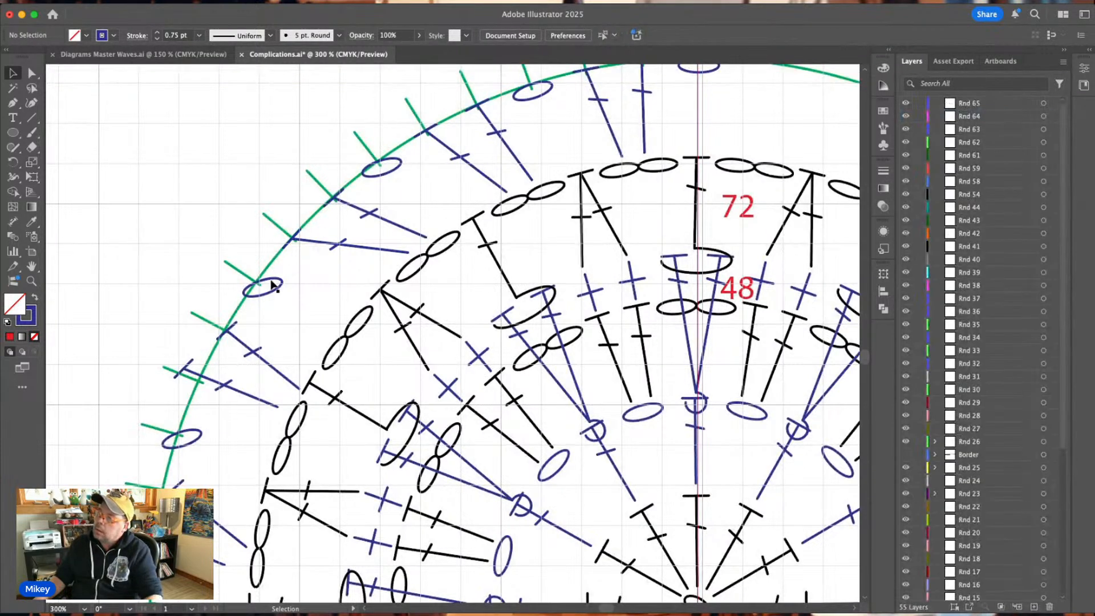
Delete the blue chain ovals at the sixth, ninth and twelfth ticks.
click(399, 169)
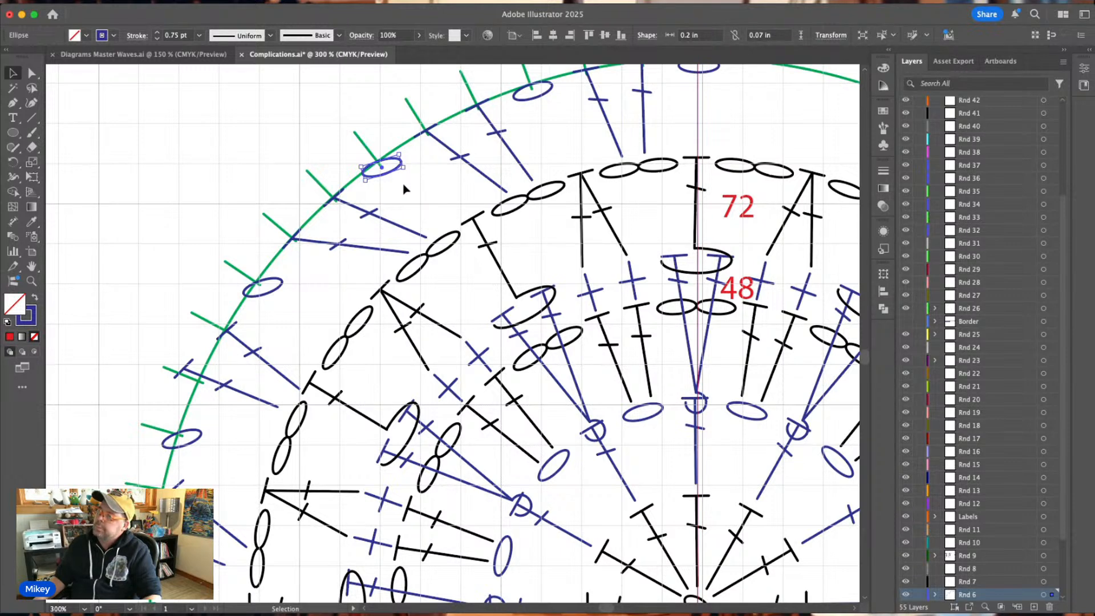
scroll(404, 189, up, 1)
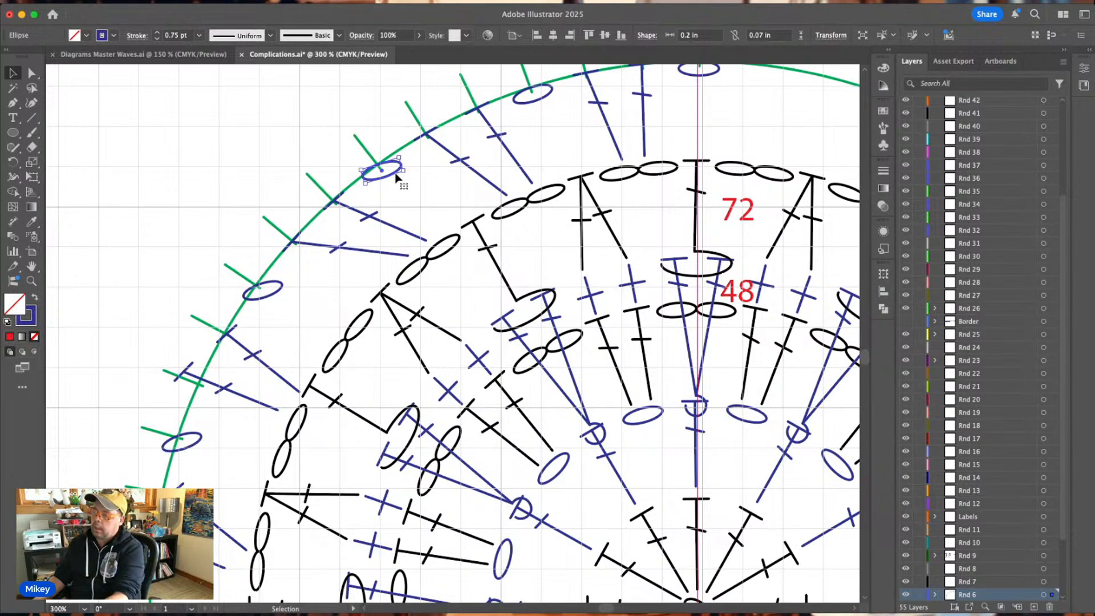
key(Delete)
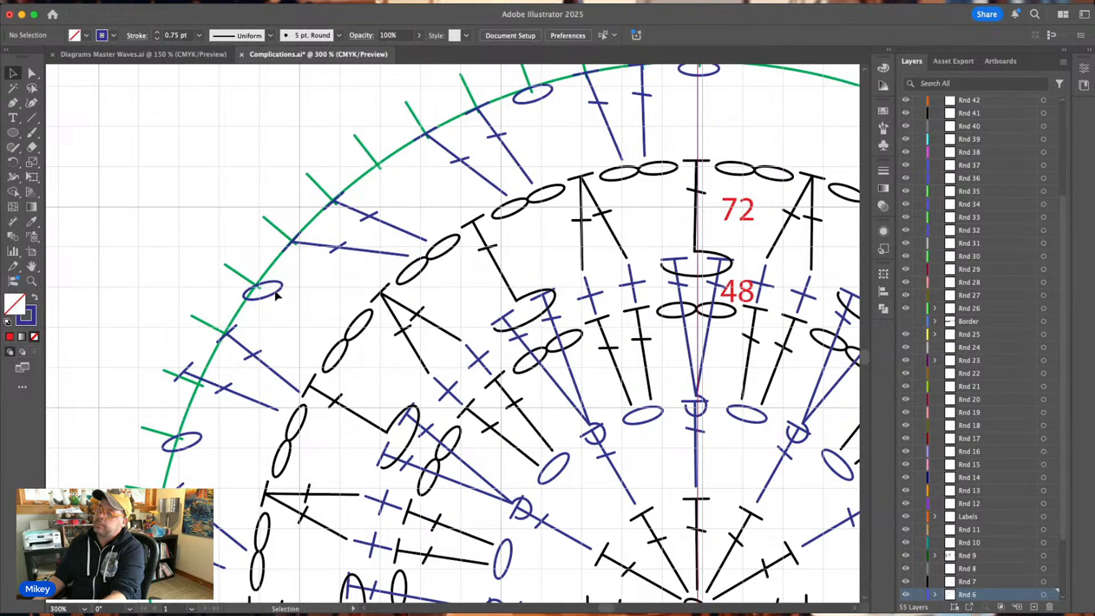
click(277, 296)
key(Delete)
click(199, 445)
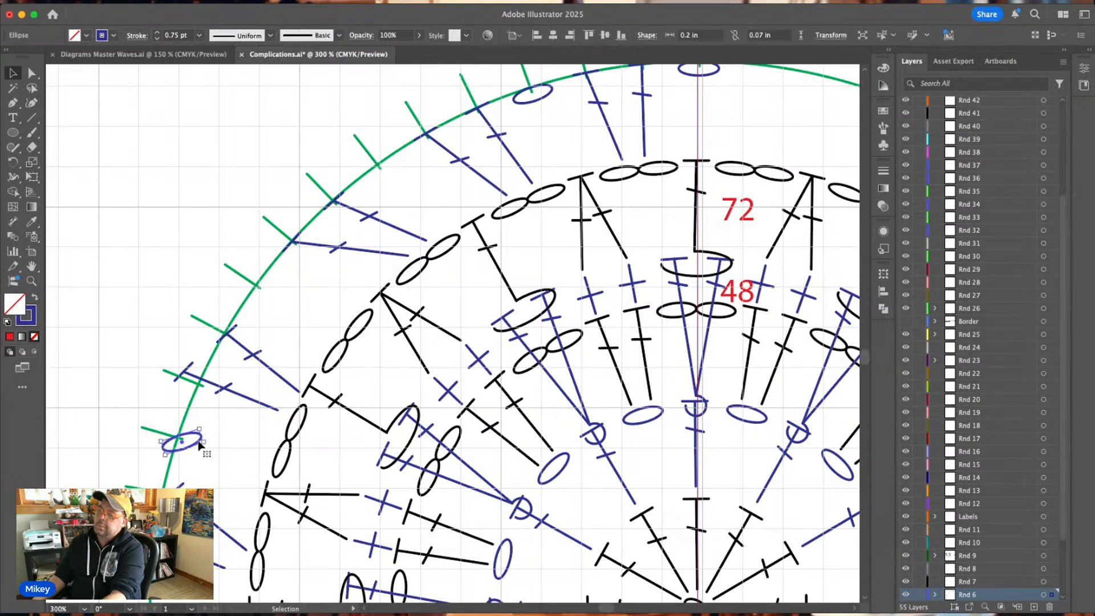
key(Delete)
Try rotating a copy of the third tick's blue chain oval around the chart's centre and undo it.
click(532, 102)
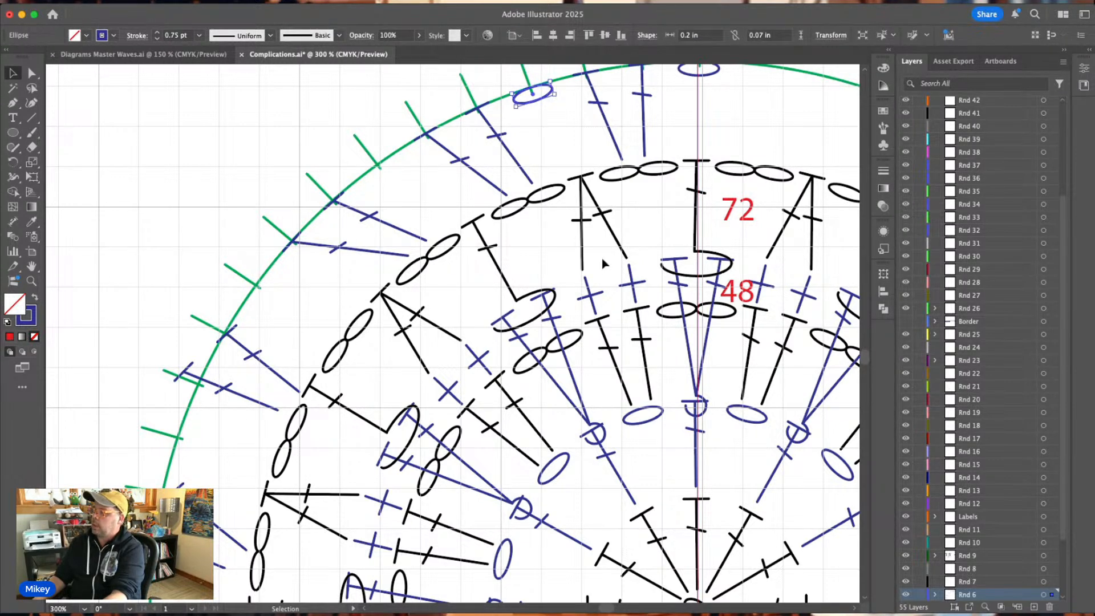
scroll(604, 266, down, 2)
scroll(605, 267, down, 1)
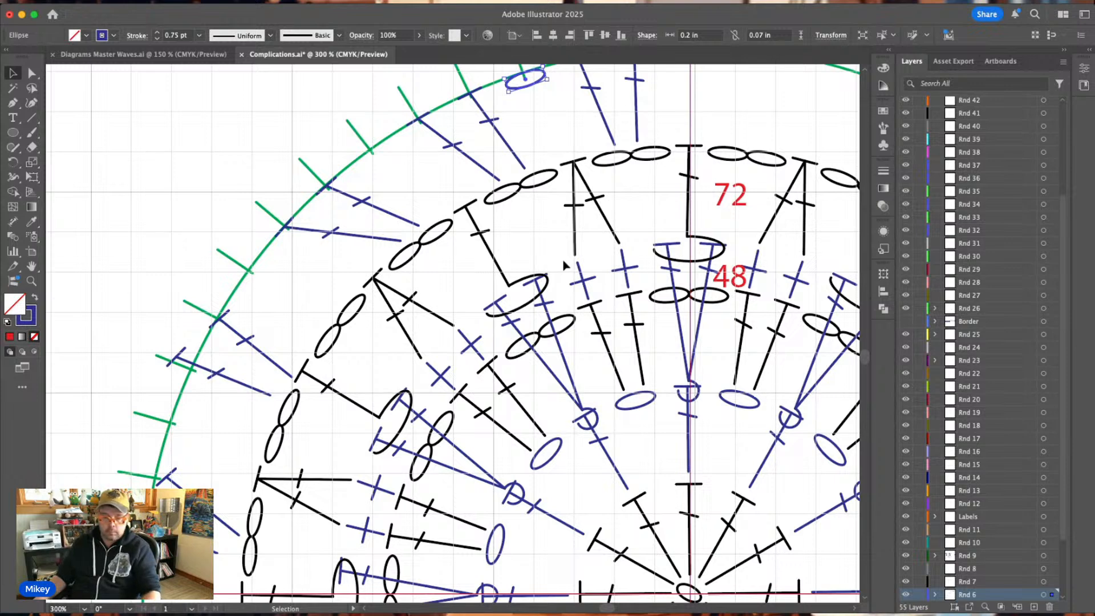
click(17, 163)
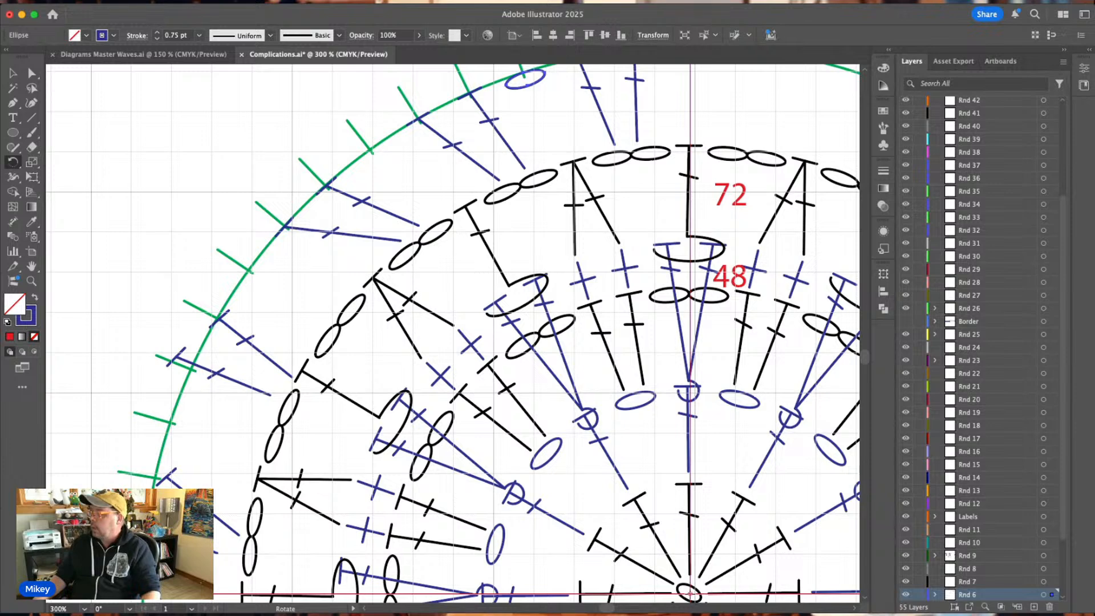
alt+click(690, 594)
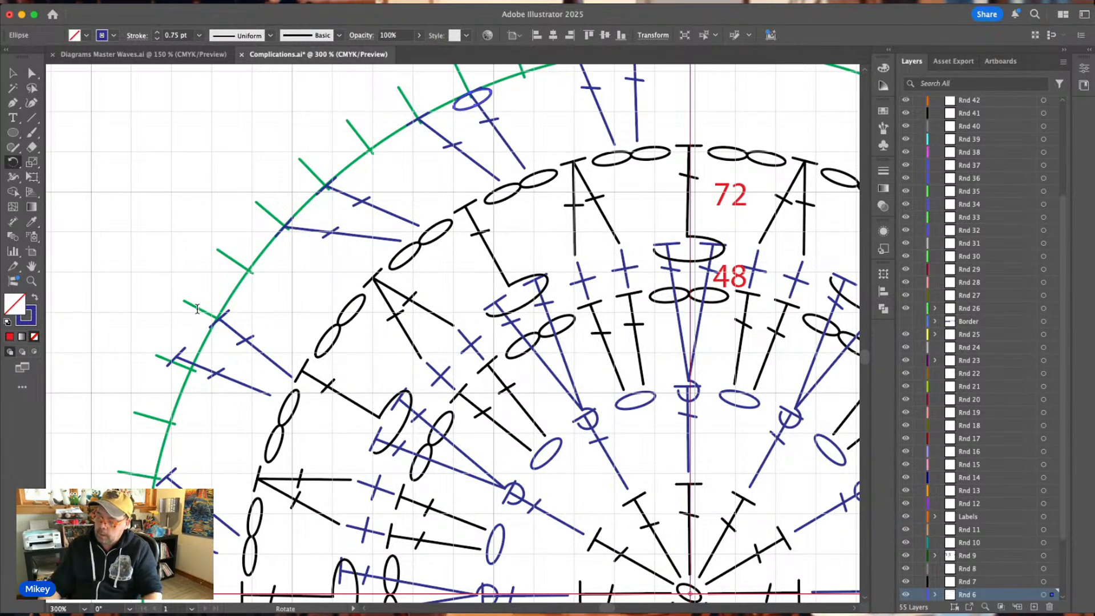
click(171, 386)
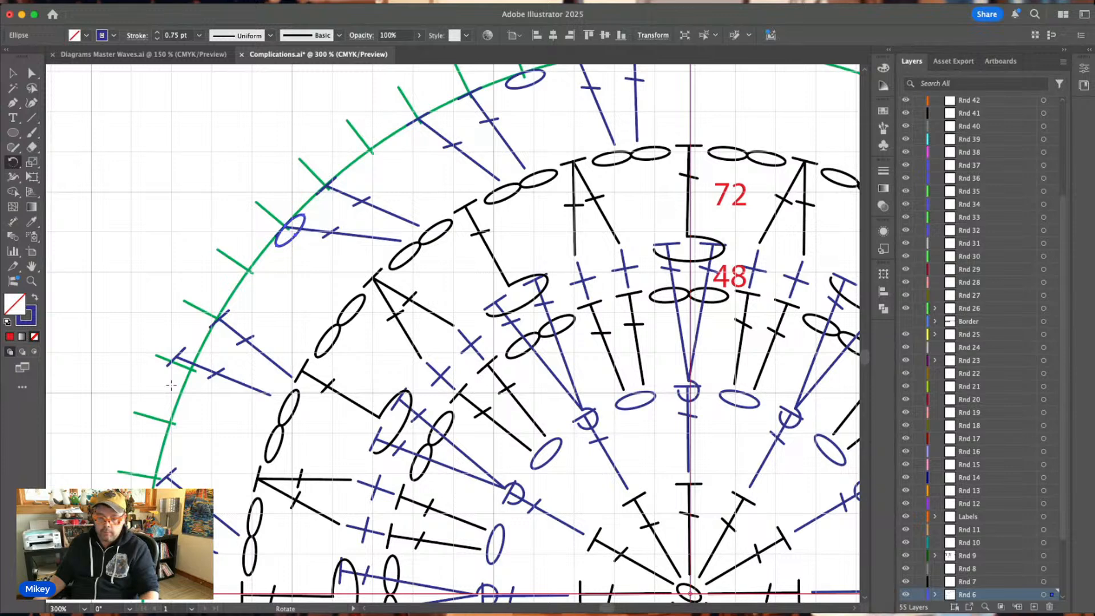
key(super+z)
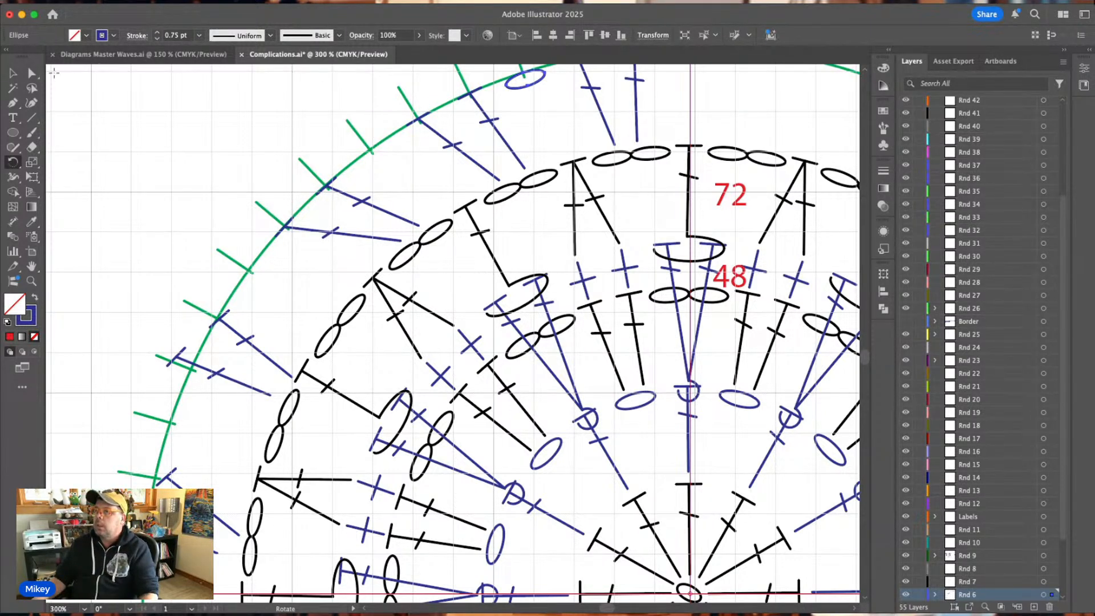
click(12, 72)
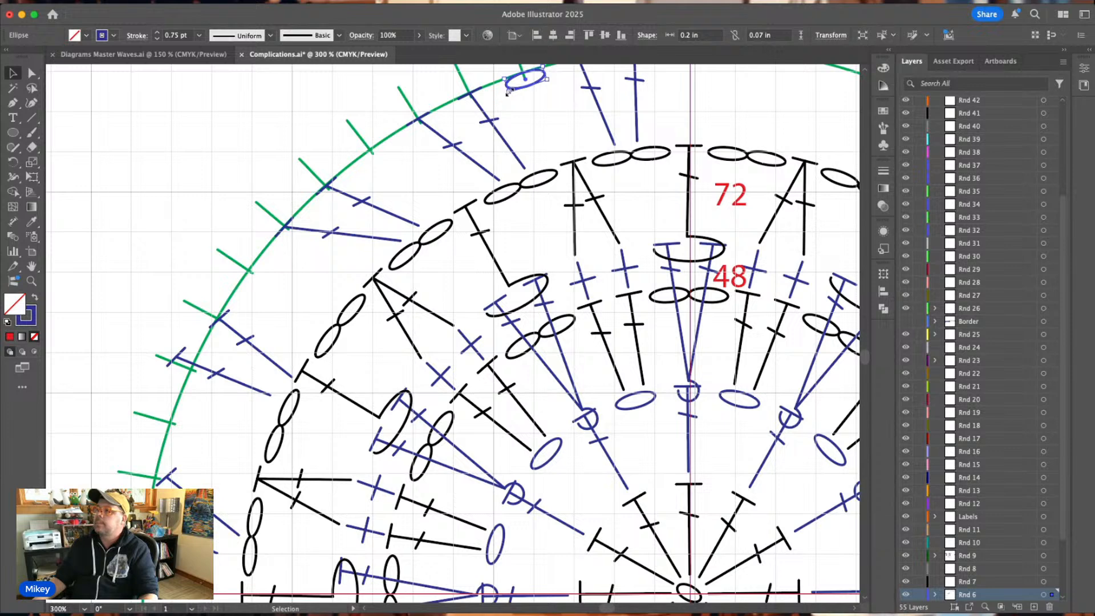
key(r)
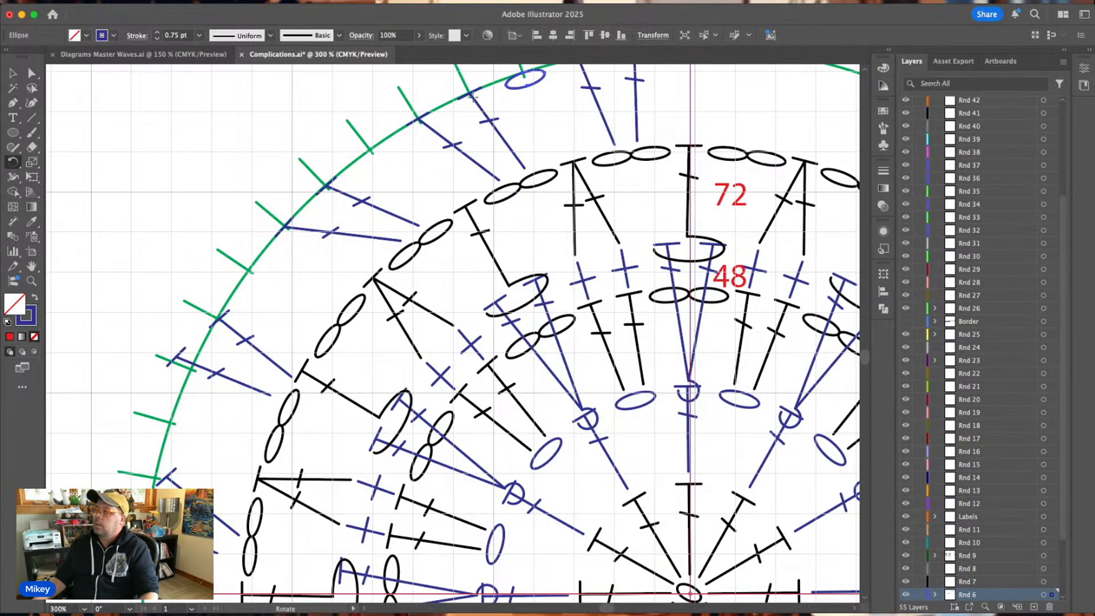
click(12, 73)
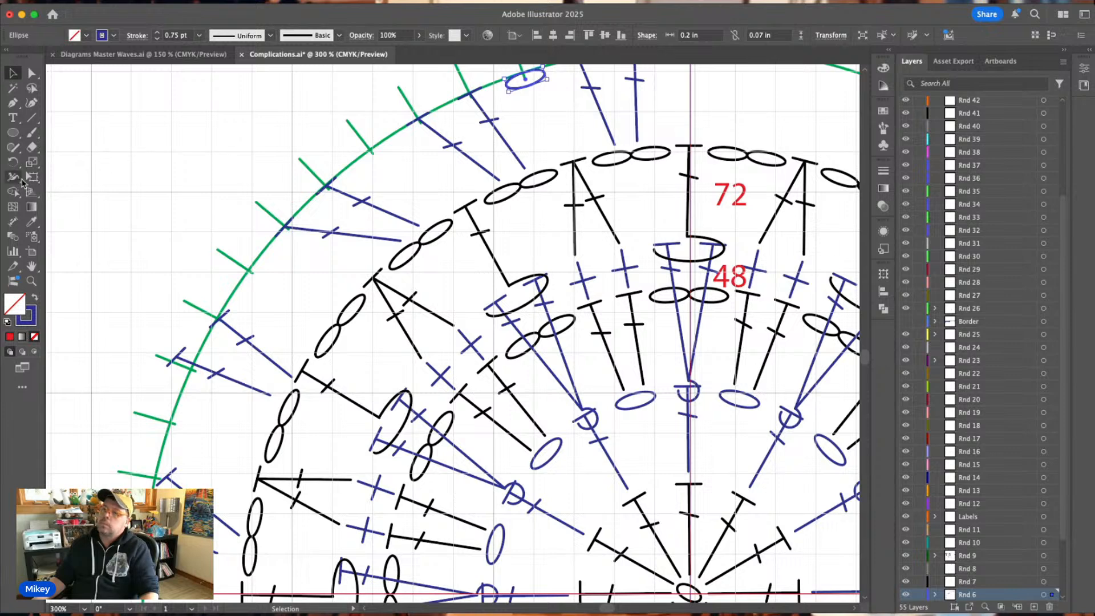
click(12, 163)
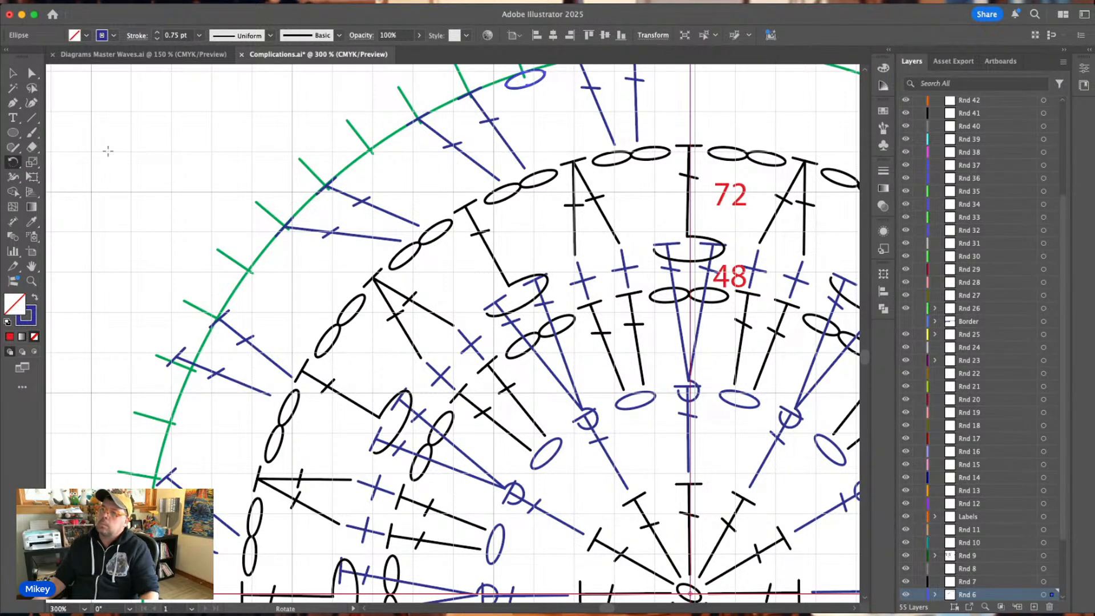
scroll(456, 106, up, 3)
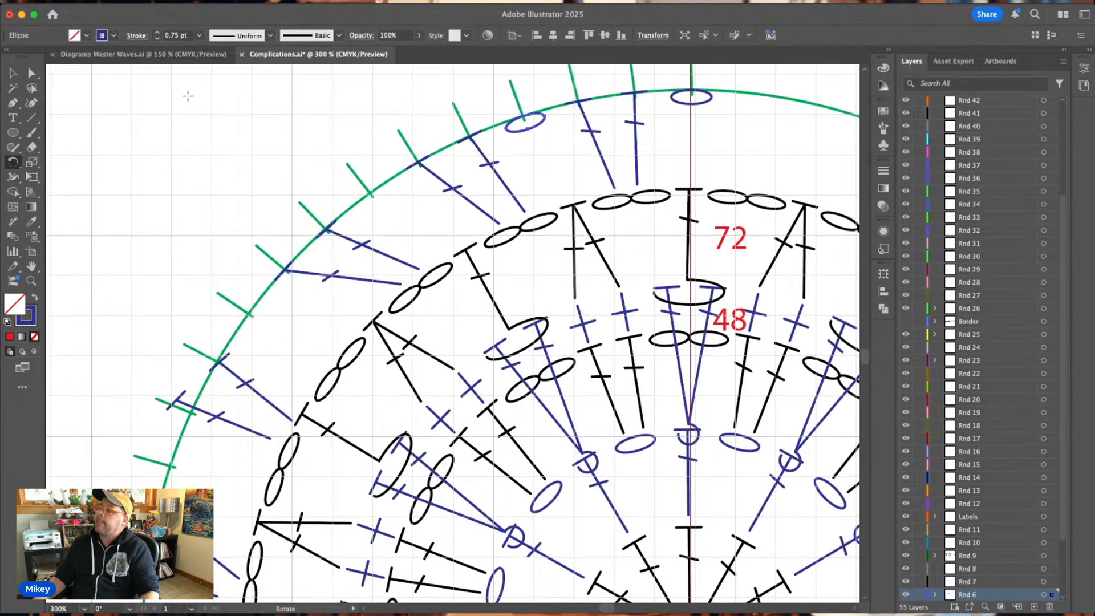
click(13, 74)
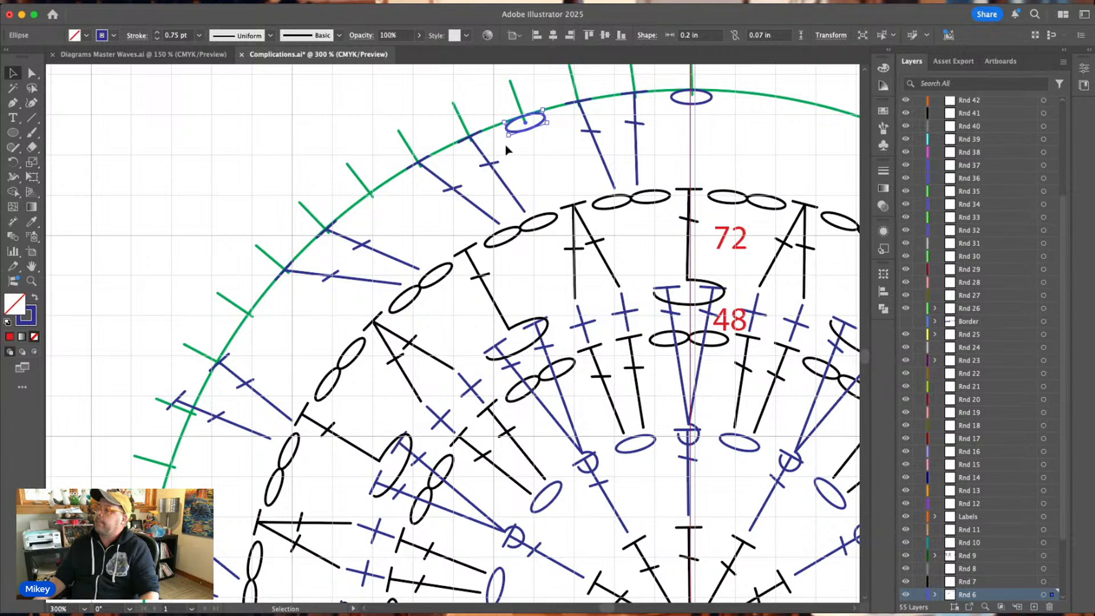
click(13, 164)
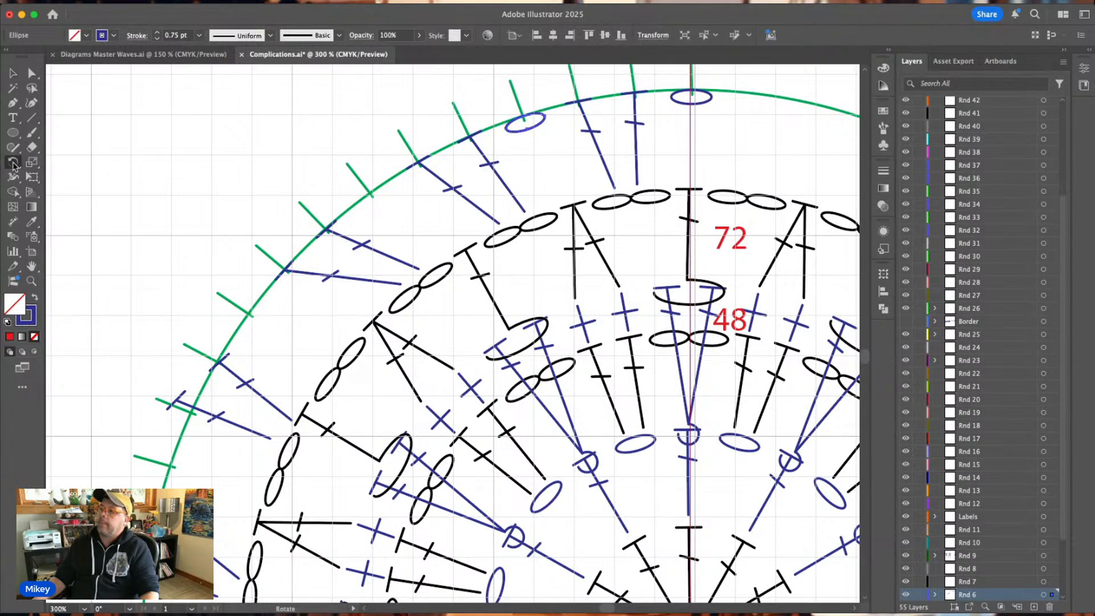
scroll(634, 414, down, 2)
scroll(634, 414, down, 1)
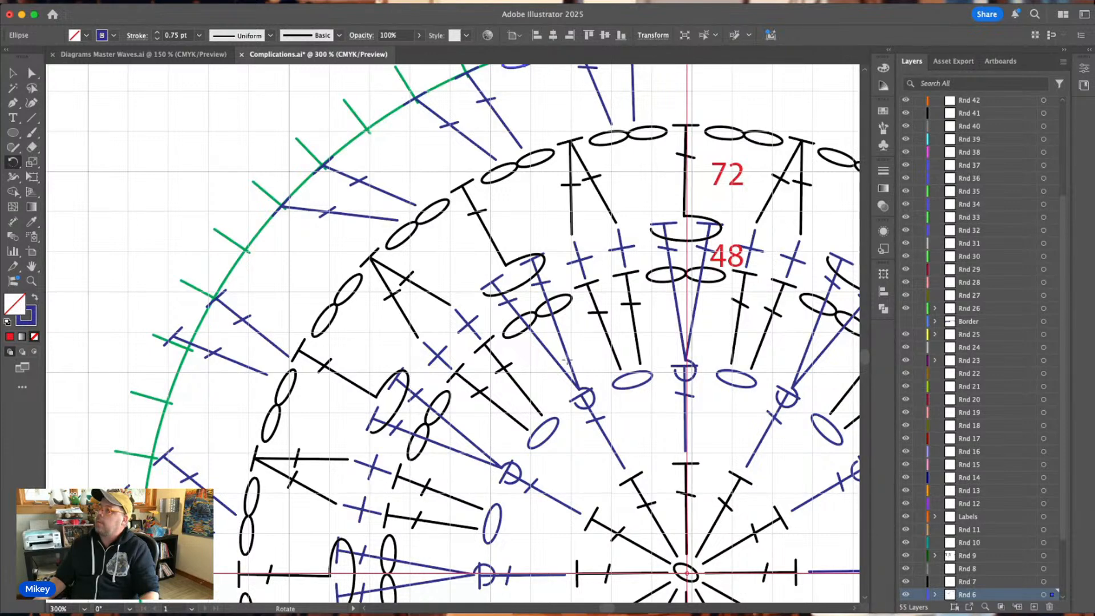
scroll(553, 377, up, 2)
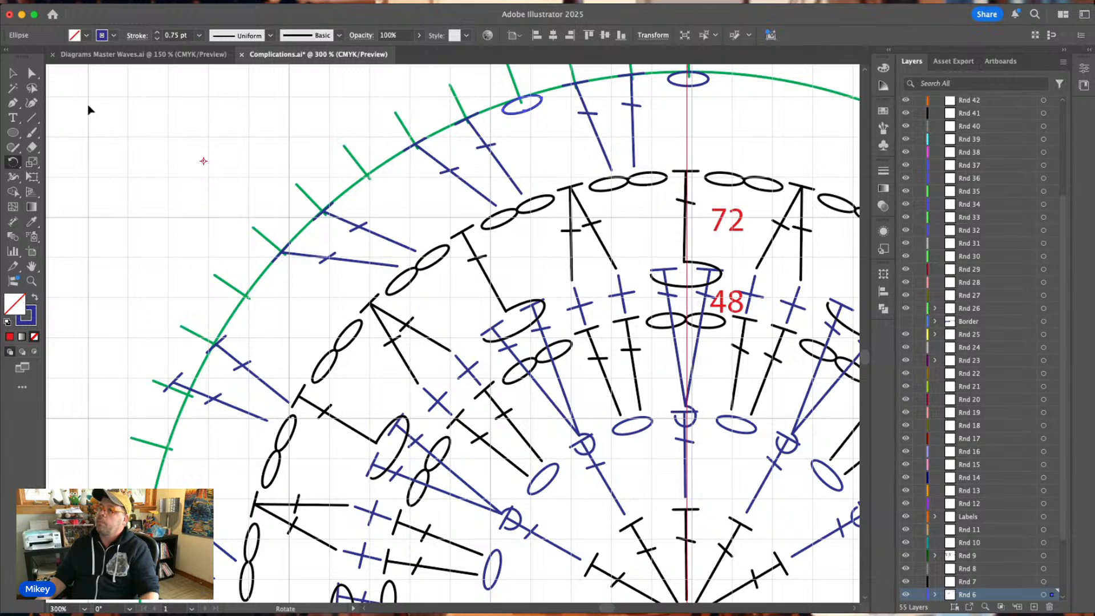
key(v)
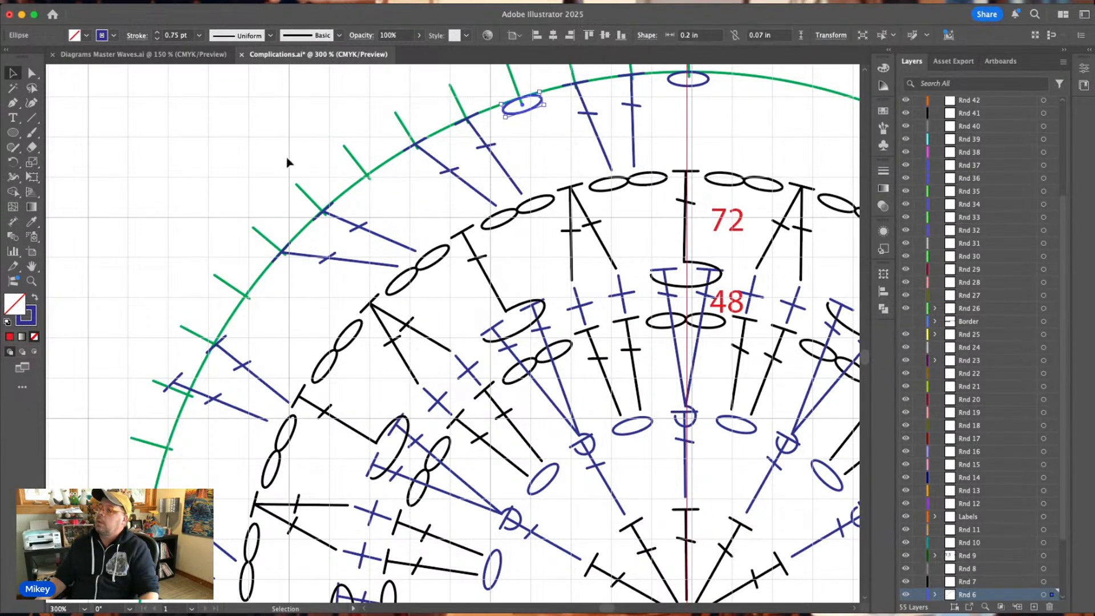
Try rotating the third tick's blue chain oval along the guide circle about the chart's central ring and undo it.
click(13, 163)
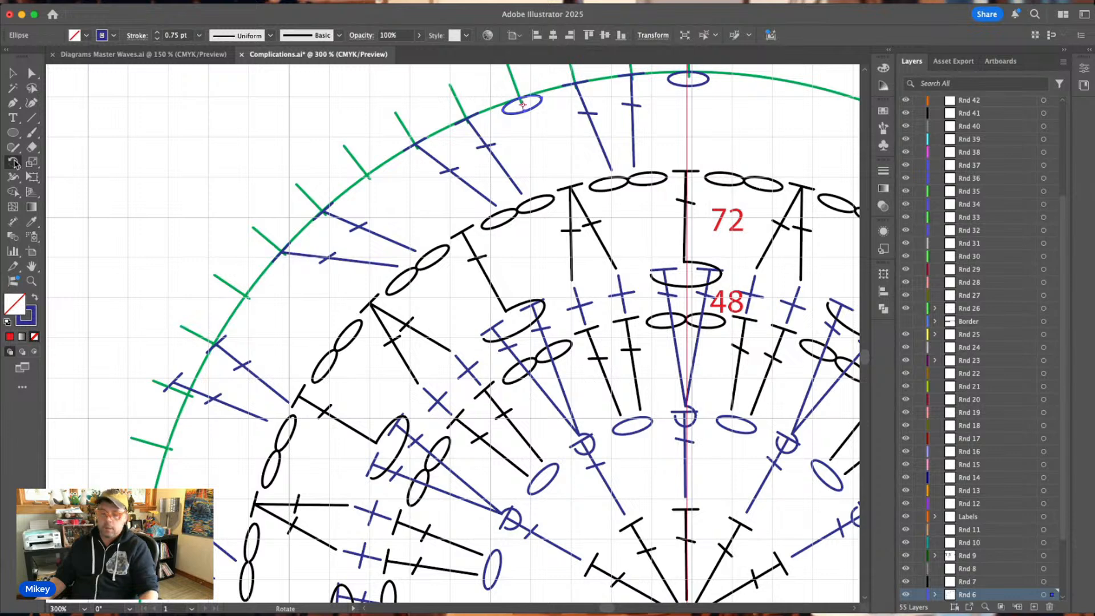
scroll(324, 248, down, 1)
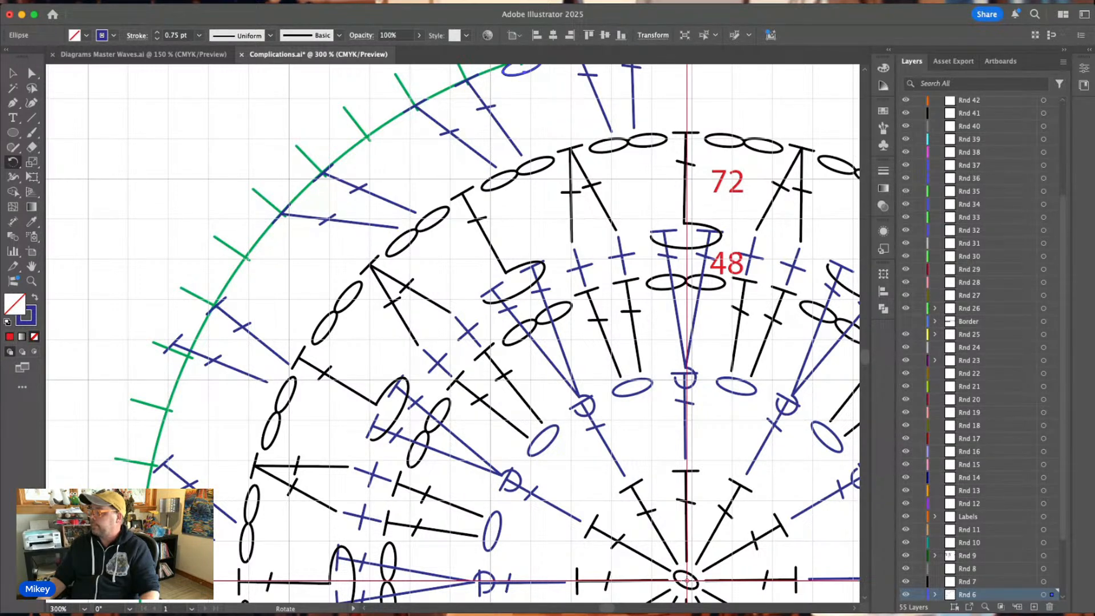
alt+click(686, 580)
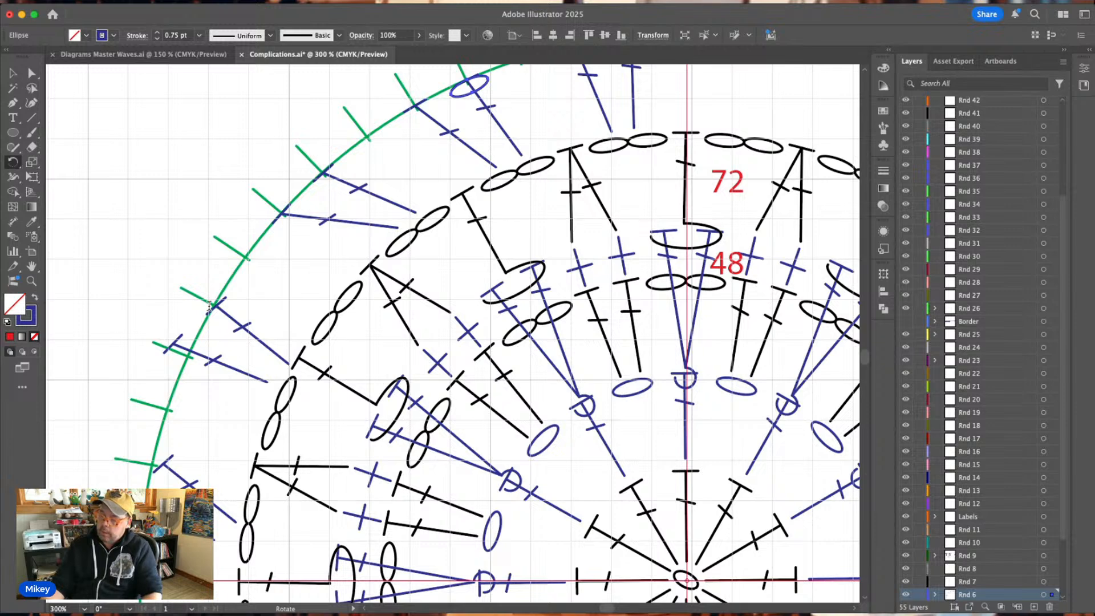
drag(192, 352, 179, 385)
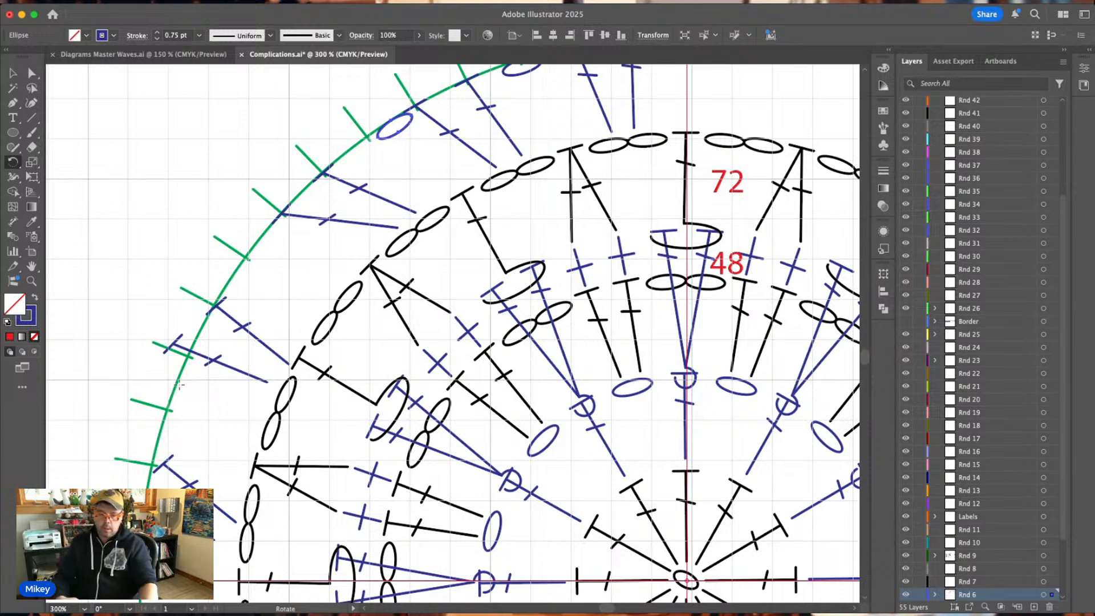
key(v)
key(super+z)
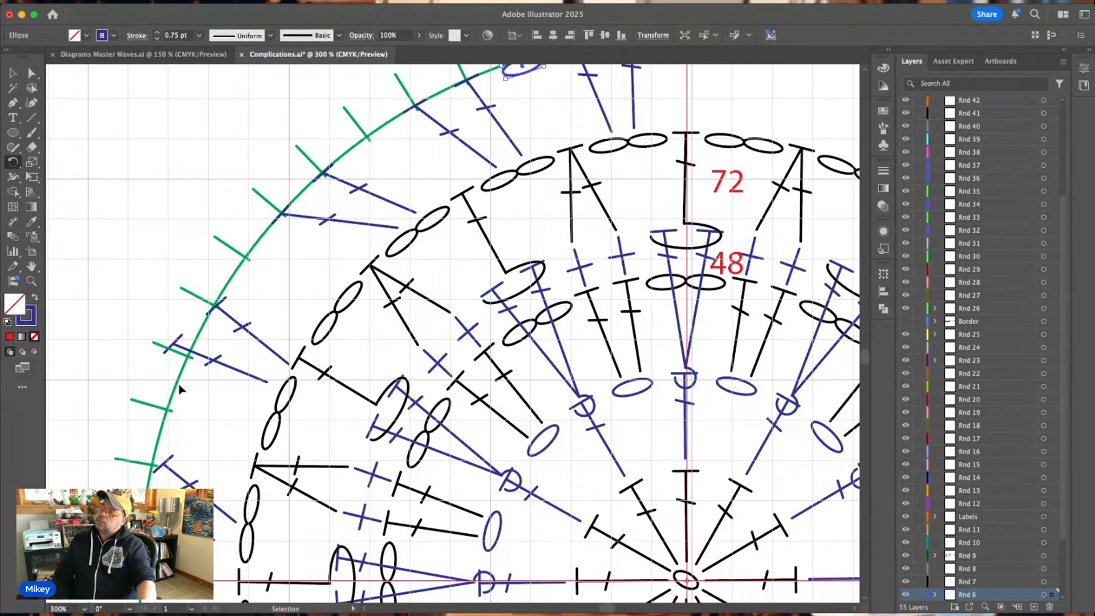
key(r)
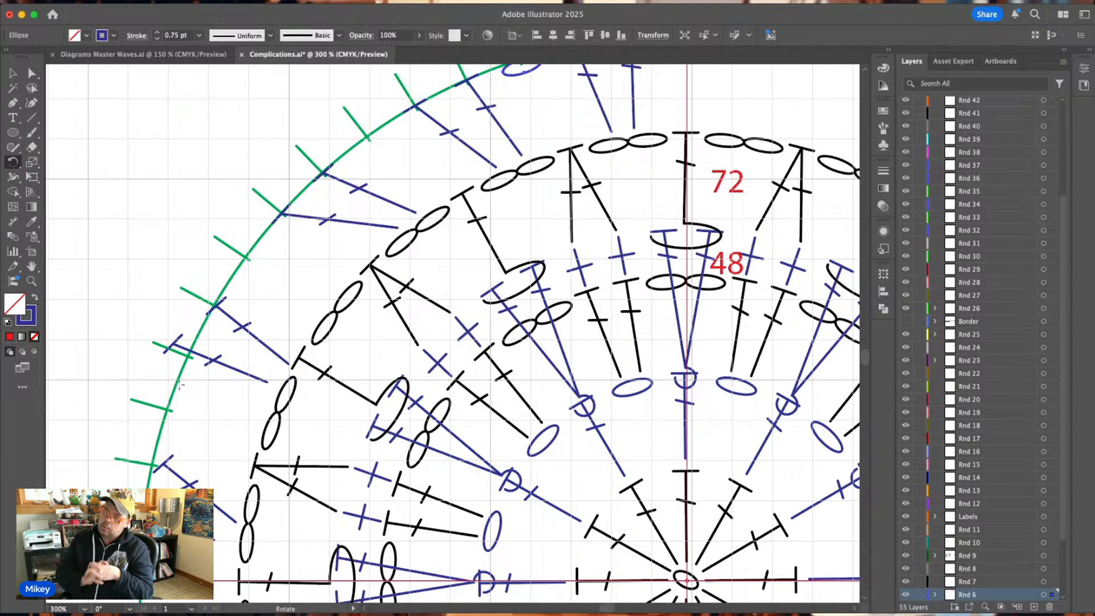
key(super+minus)
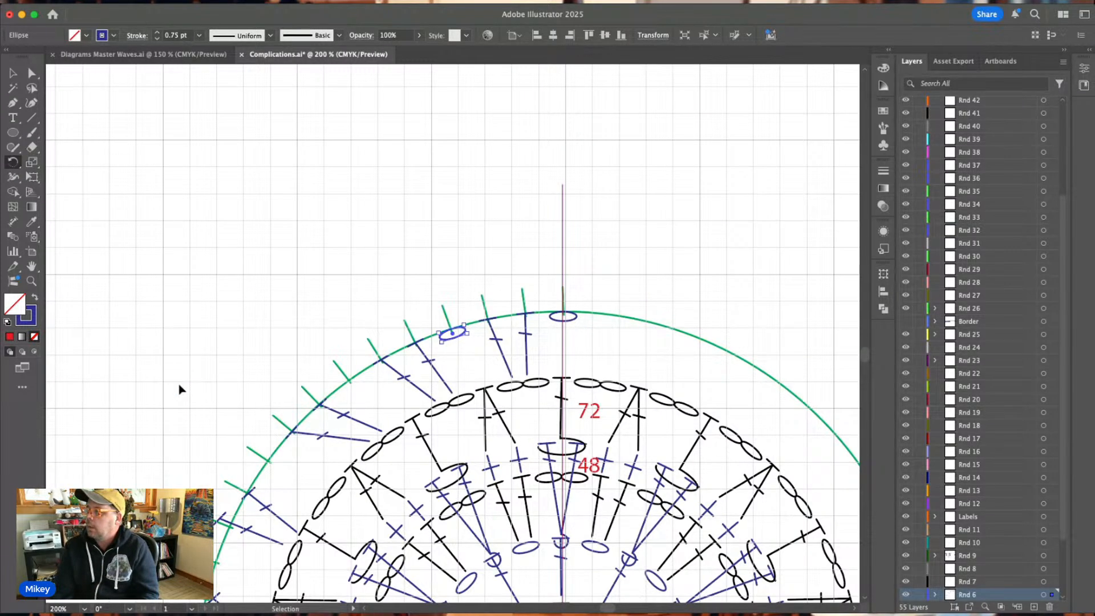
key(super+plus)
key(super+plus)
key(r)
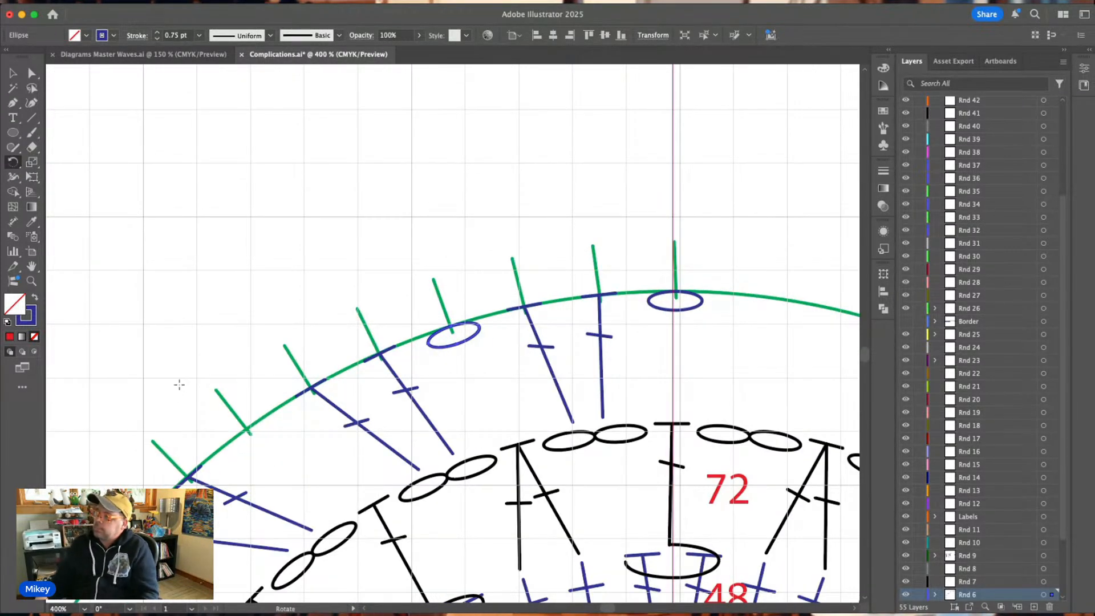
Place a copy of the third tick's blue chain oval under the sixth tick, tilted to follow the guide circle.
key(v)
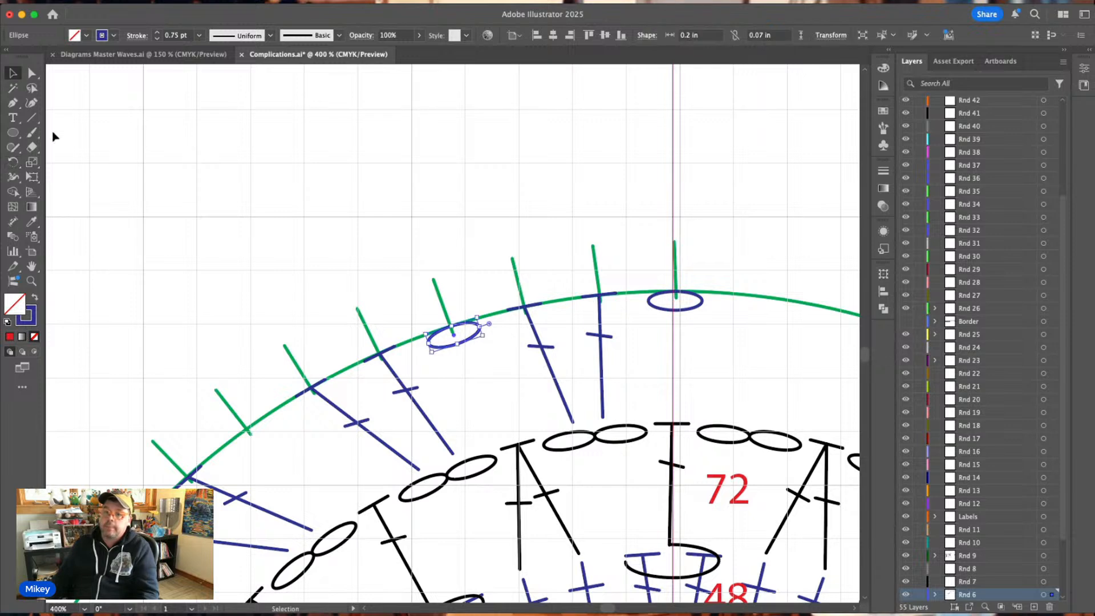
scroll(361, 253, down, 2)
scroll(361, 252, down, 2)
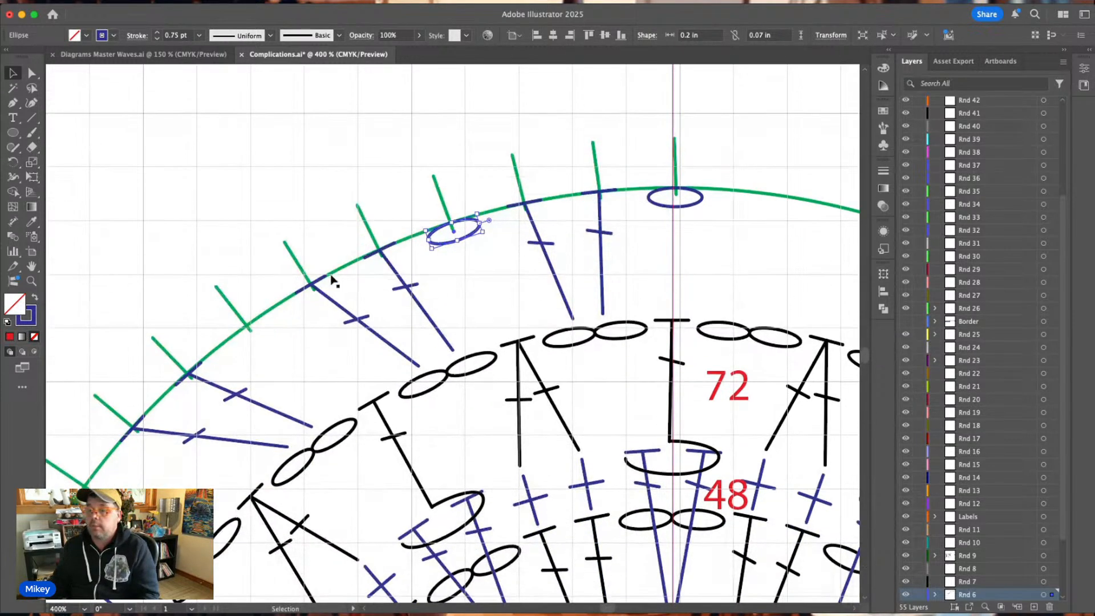
scroll(327, 260, down, 1)
scroll(327, 260, down, 1)
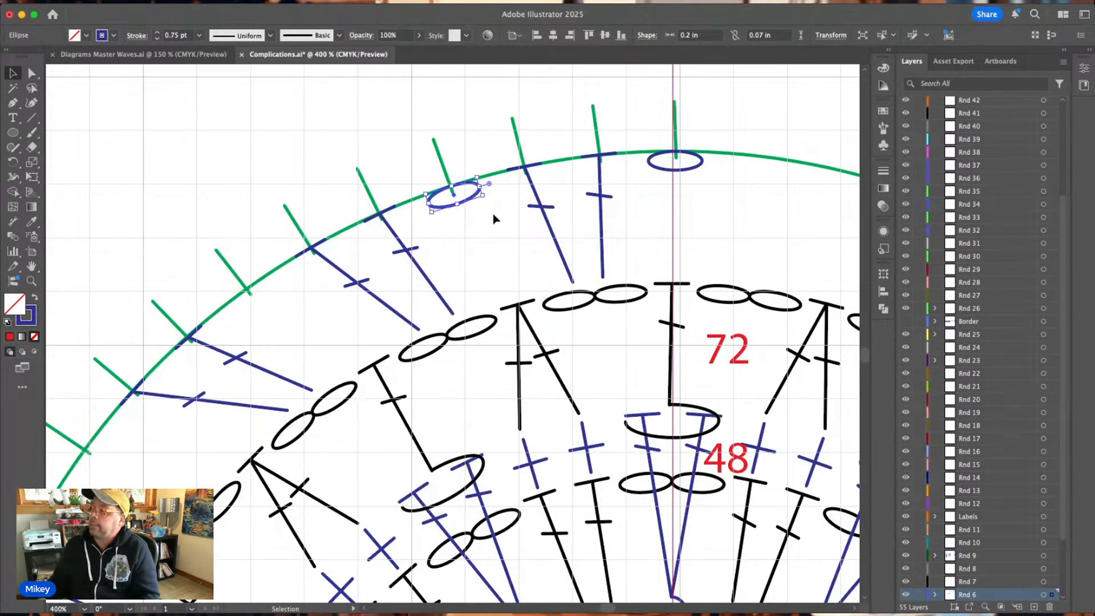
click(474, 203)
drag(471, 203, 253, 300)
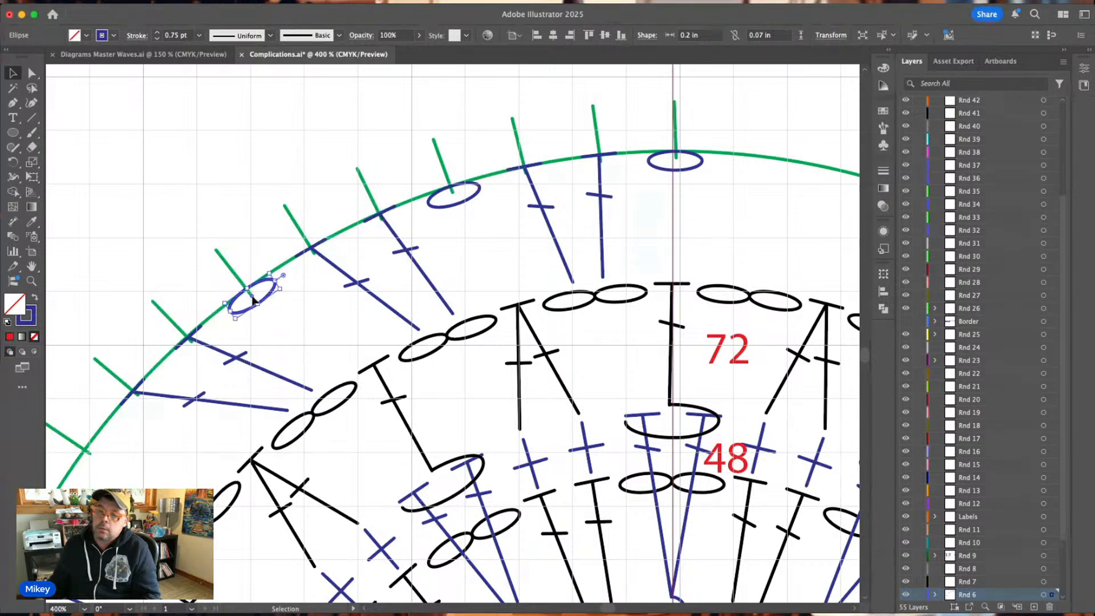
click(282, 170)
Copy the sixth tick's chain oval to the ninth tick, tilt it steeper along the guide circle and nudge it against the line.
scroll(281, 171, down, 2)
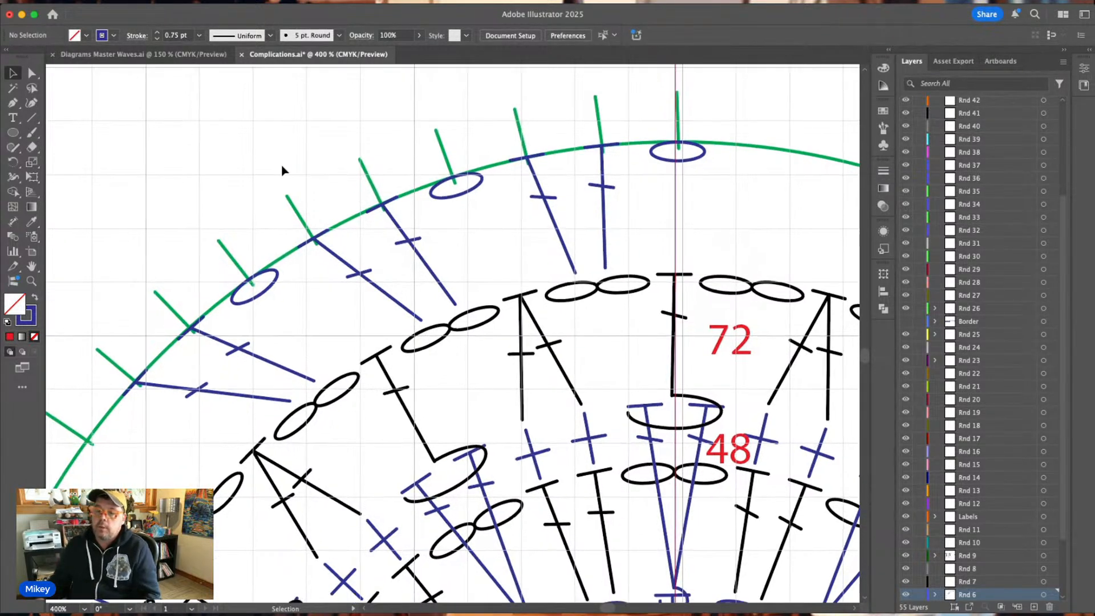
scroll(282, 171, left, 5)
scroll(317, 232, left, 5)
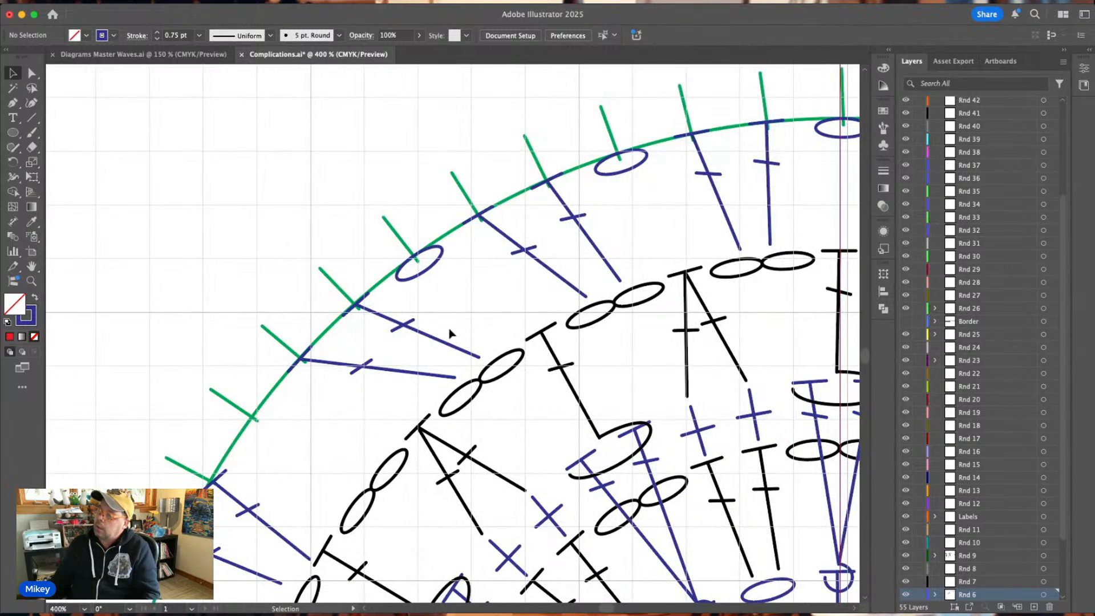
scroll(309, 334, down, 3)
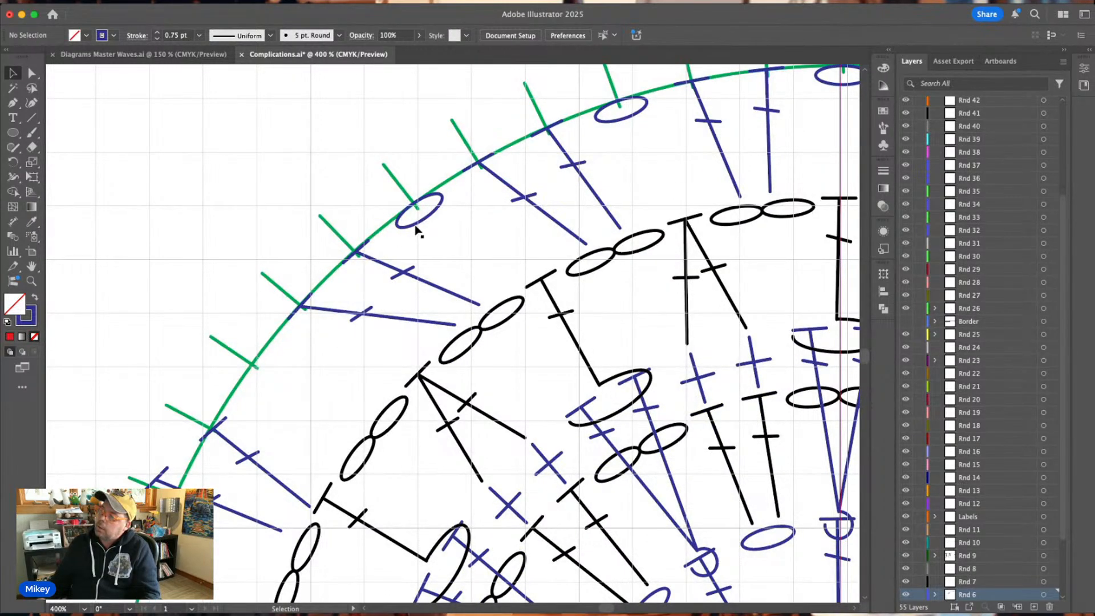
drag(416, 228, 294, 345)
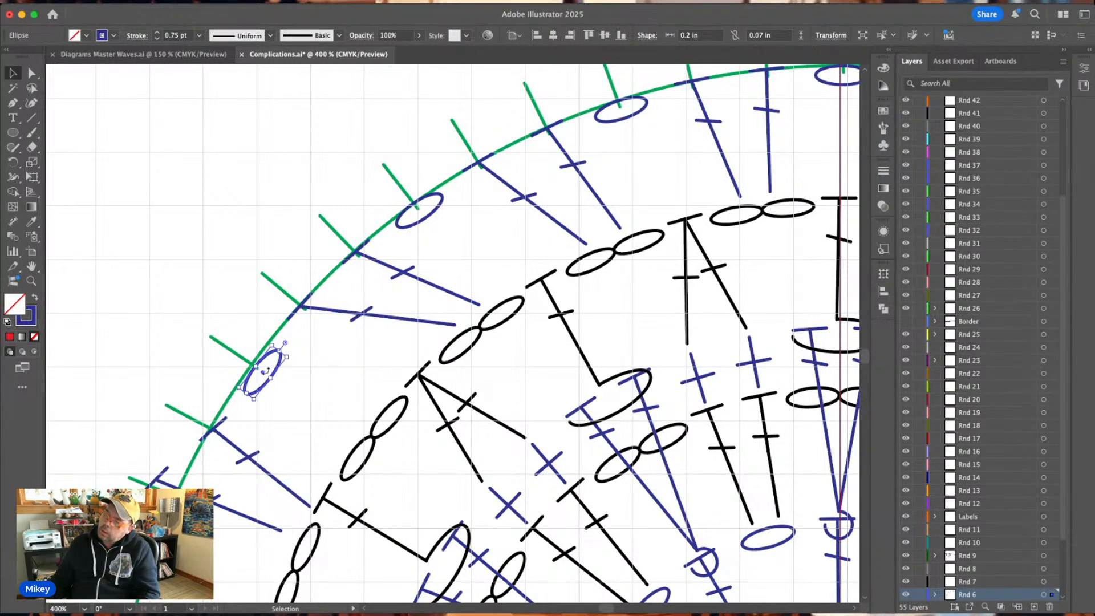
key(Left)
key(Left)
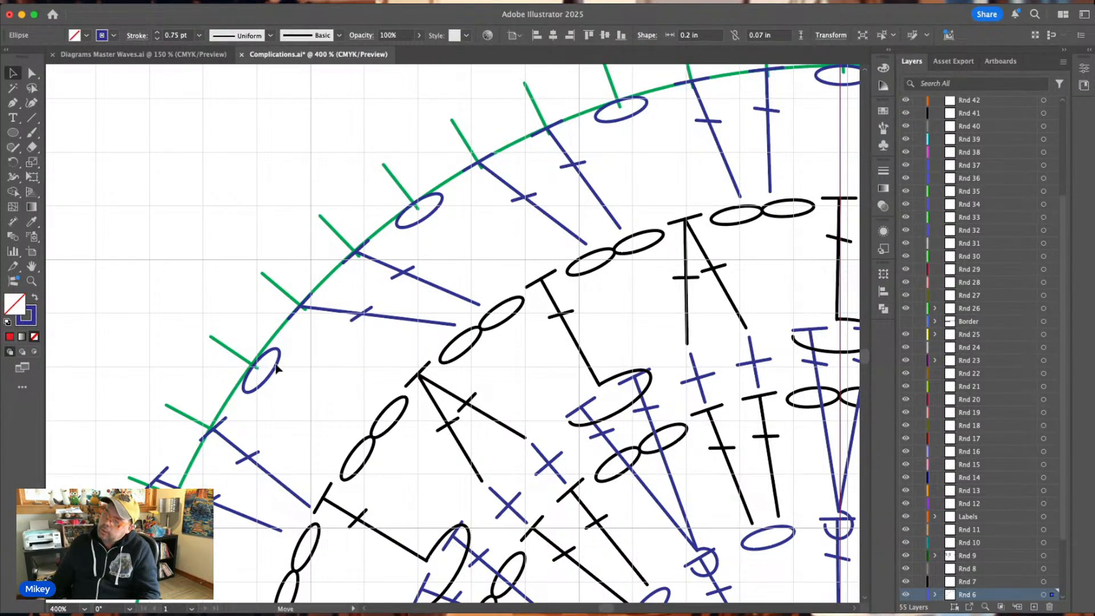
key(Up)
key(Up)
click(338, 358)
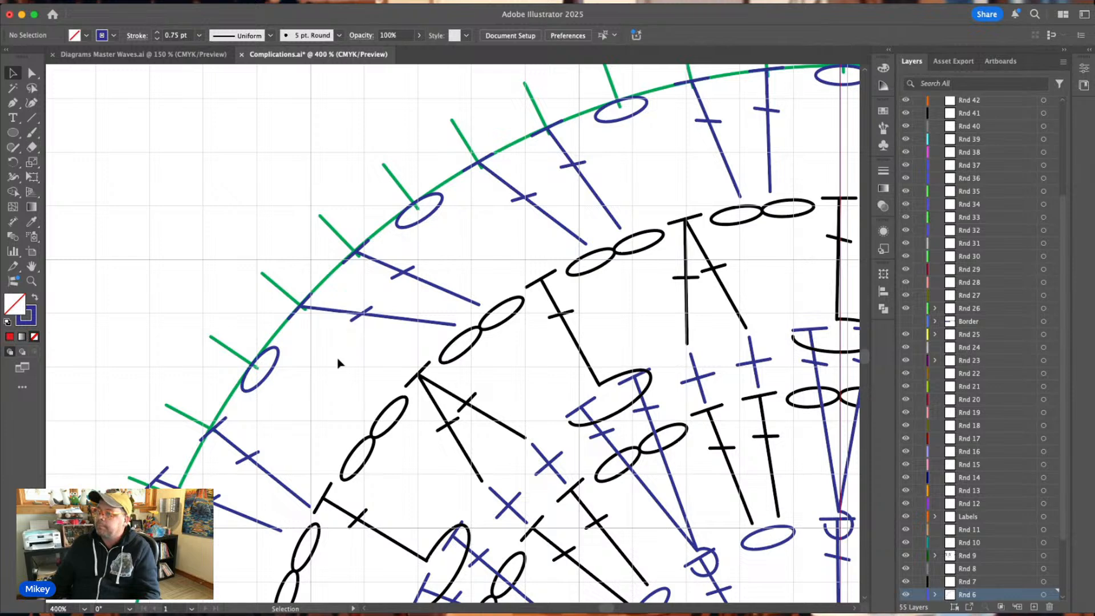
Rotate the tenth tick's blue double crochet so its foot swings up towards the adjacent chain pair, and align its top with the tick.
scroll(338, 363, down, 5)
click(271, 360)
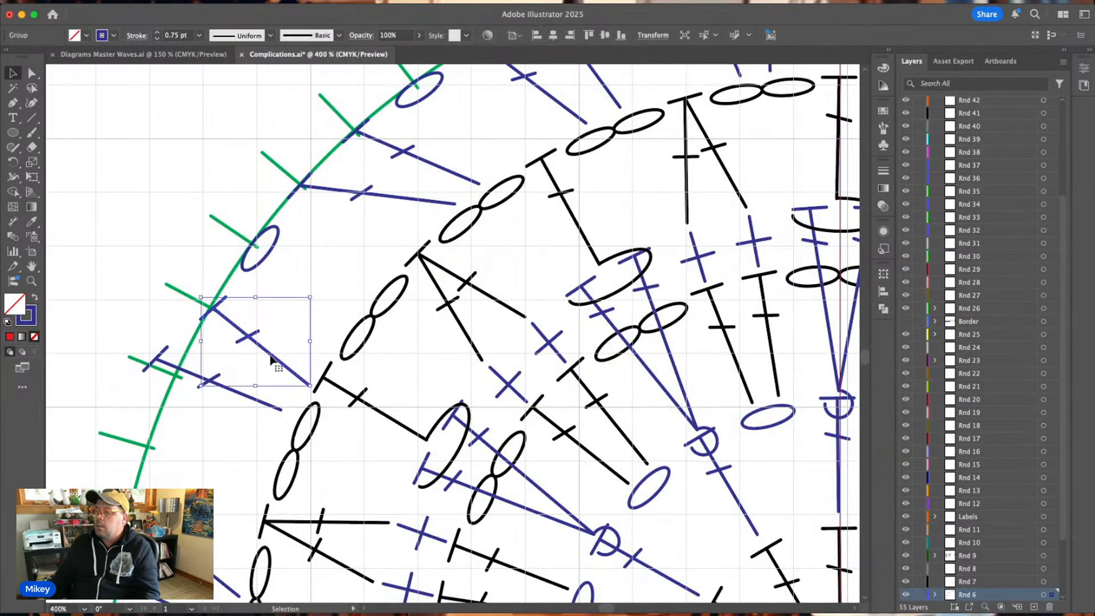
drag(311, 390, 332, 368)
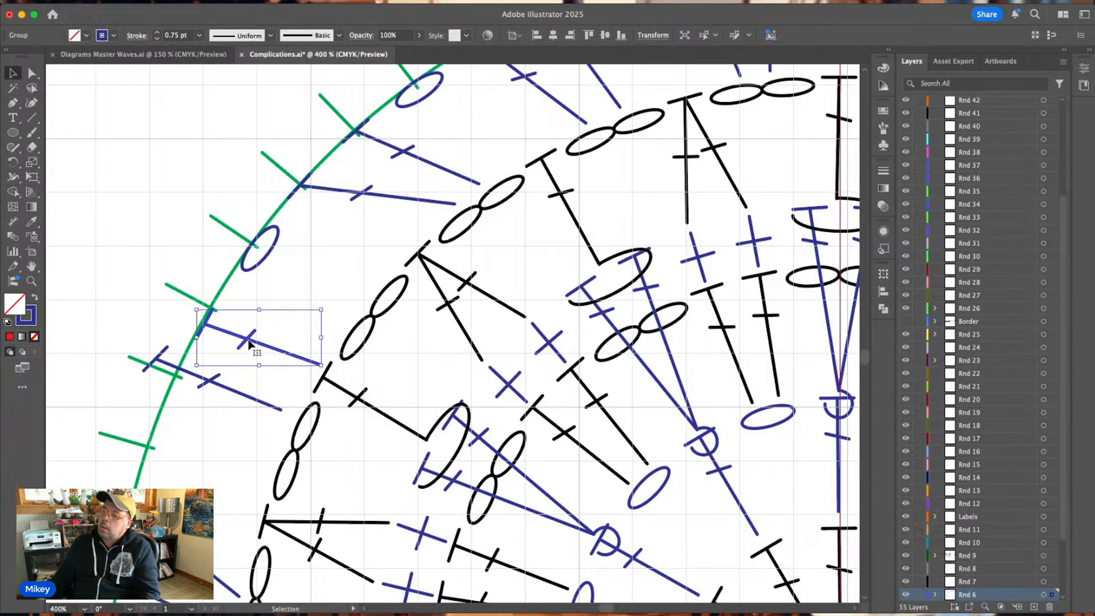
drag(244, 343, 254, 326)
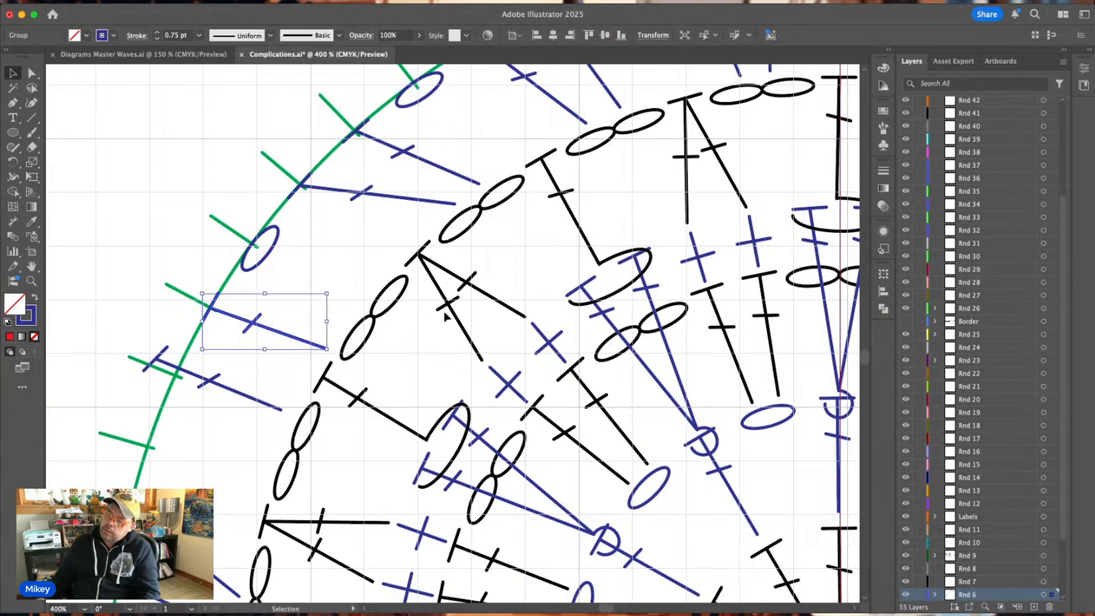
Rotate the eleventh tick's blue double crochet to nearly horizontal and move its top onto the guide circle at the tick.
click(252, 388)
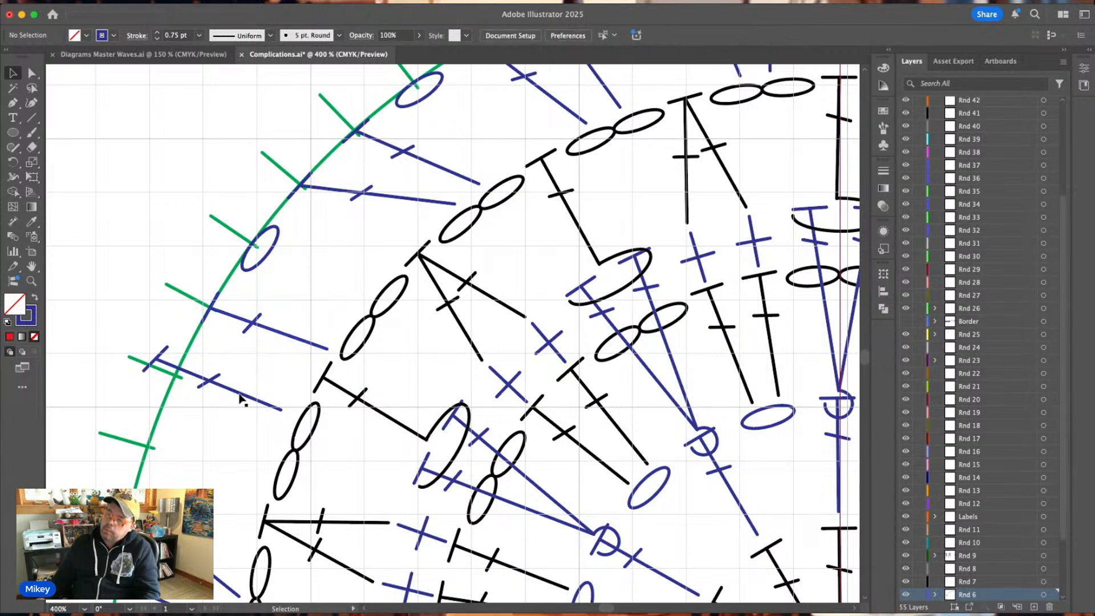
click(241, 397)
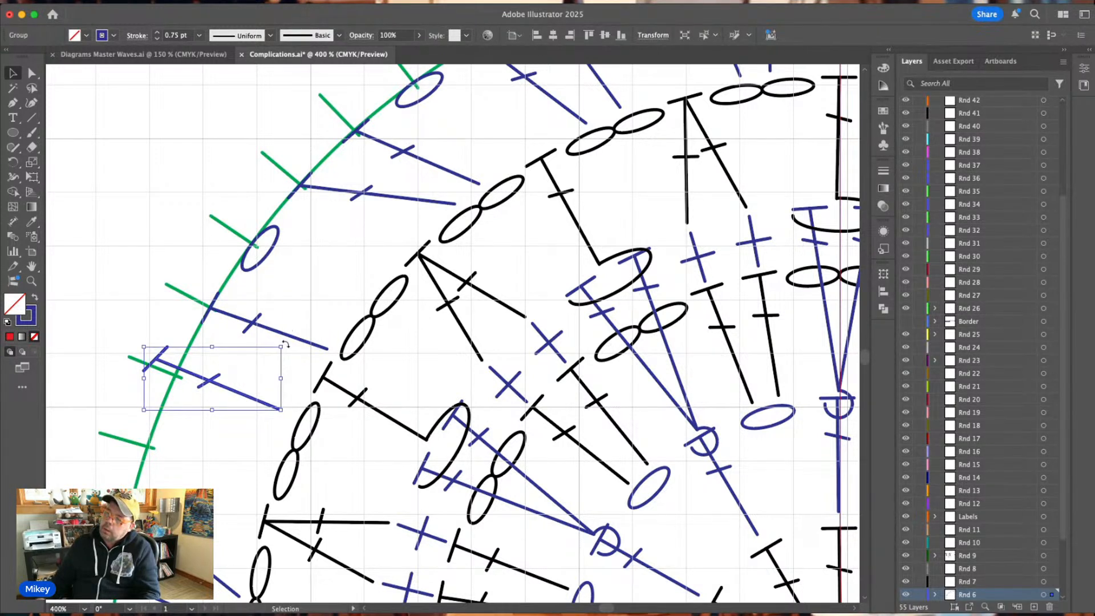
drag(285, 344, 281, 311)
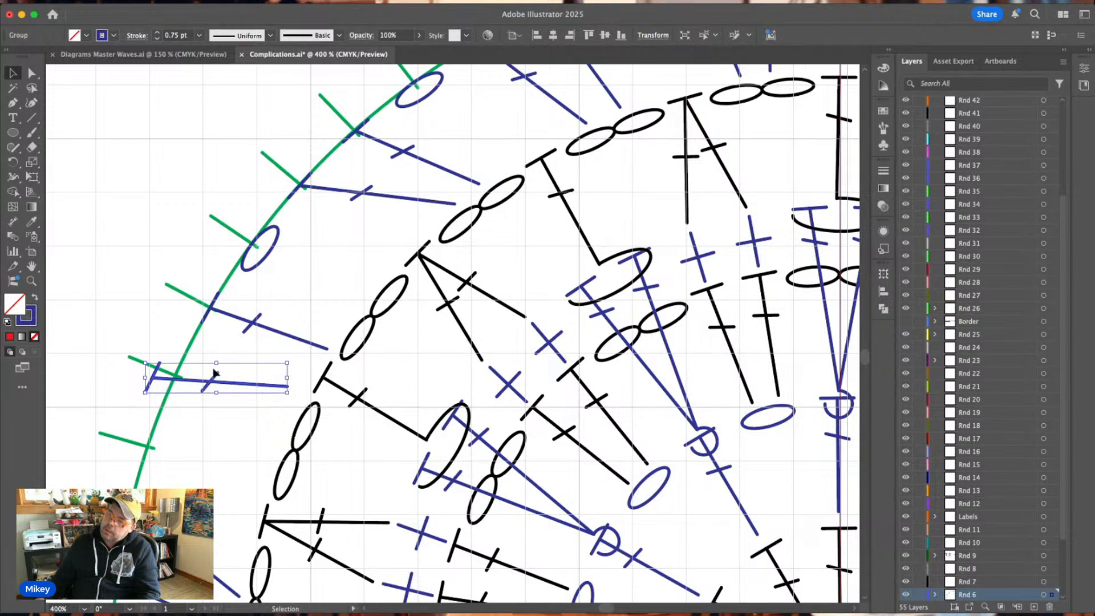
drag(210, 385, 233, 382)
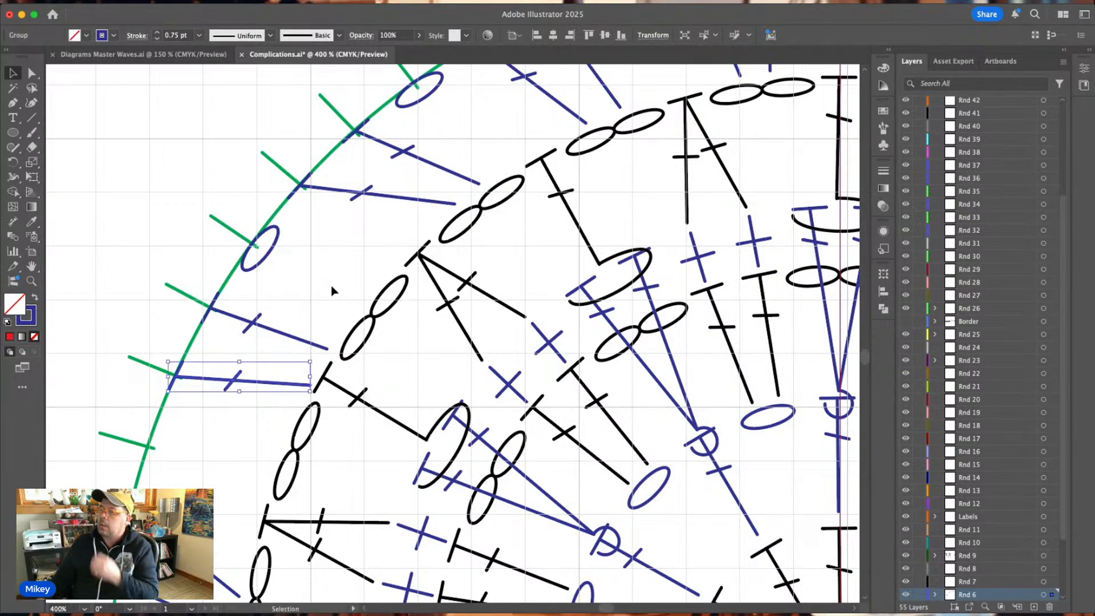
Stretch the foot of the tenth tick's double crochet up to the adjacent black chain pair and move its crossbar back onto the stem.
click(332, 289)
double_click(319, 349)
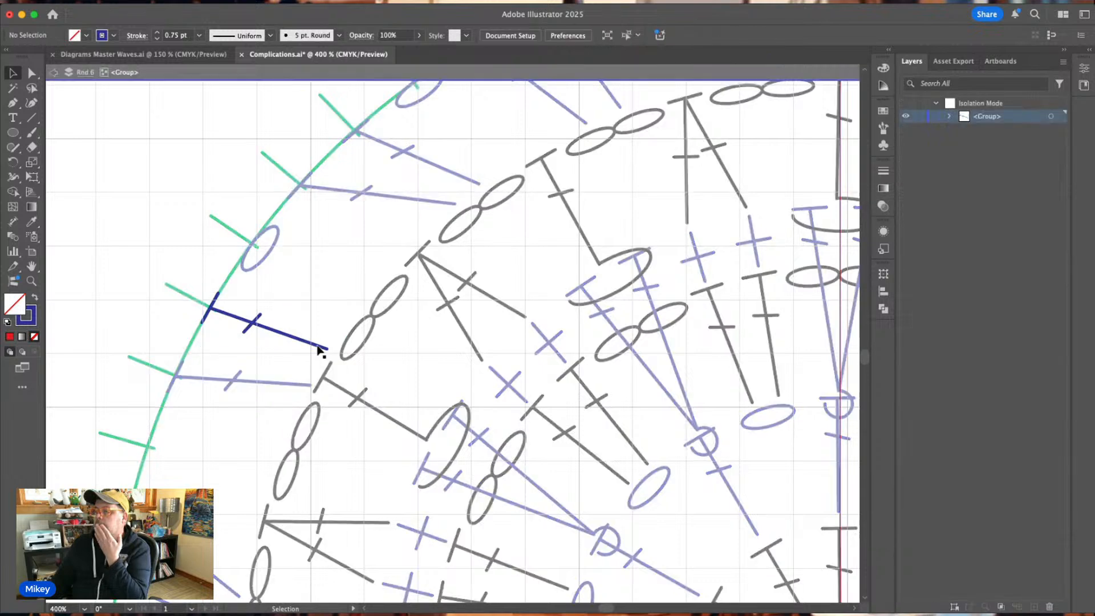
drag(326, 348, 363, 292)
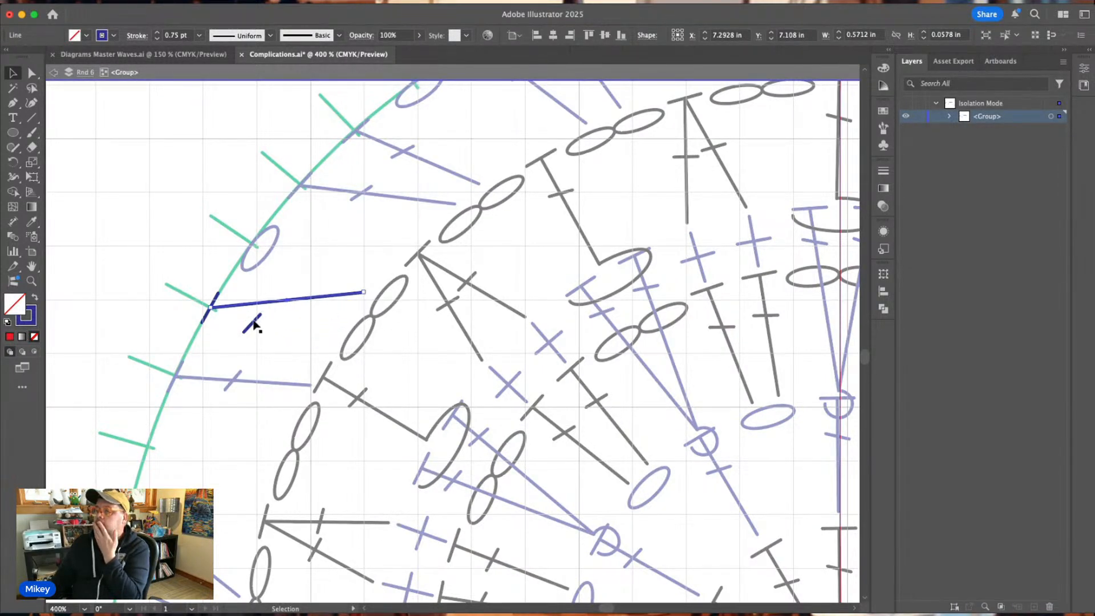
drag(255, 325, 267, 305)
double_click(301, 278)
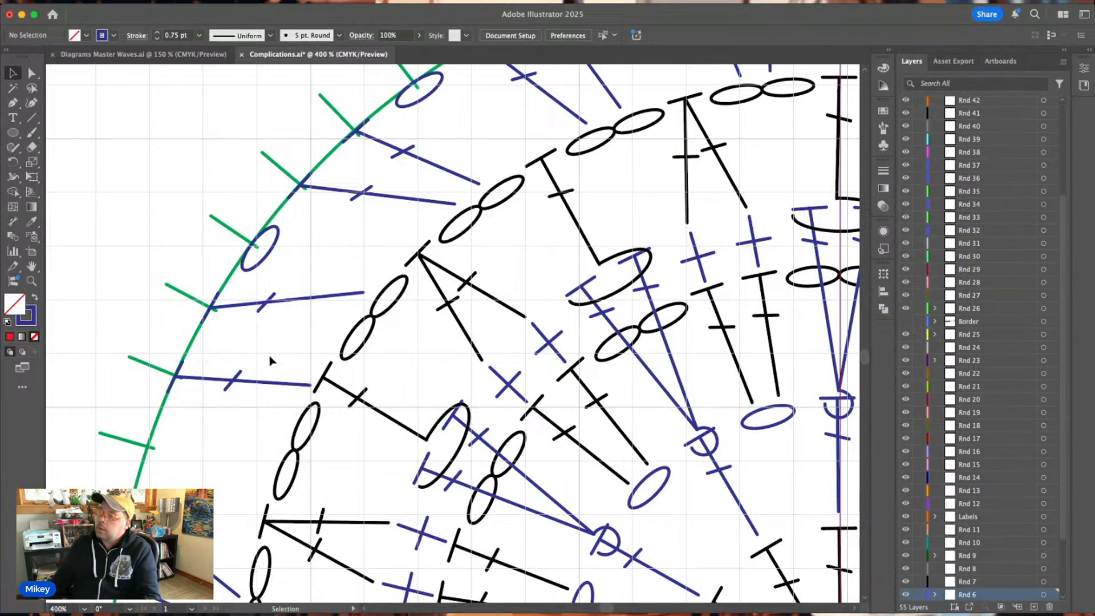
Stretch the foot of the eleventh tick's double crochet up to the same chain pair and move its crossbar onto the stem.
click(255, 384)
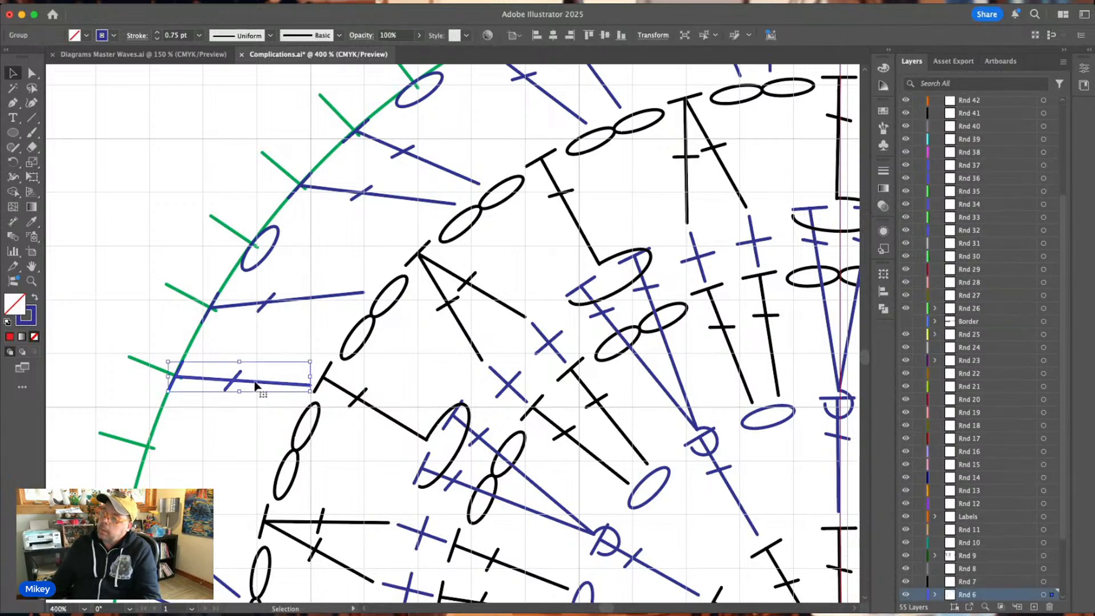
double_click(293, 390)
click(310, 385)
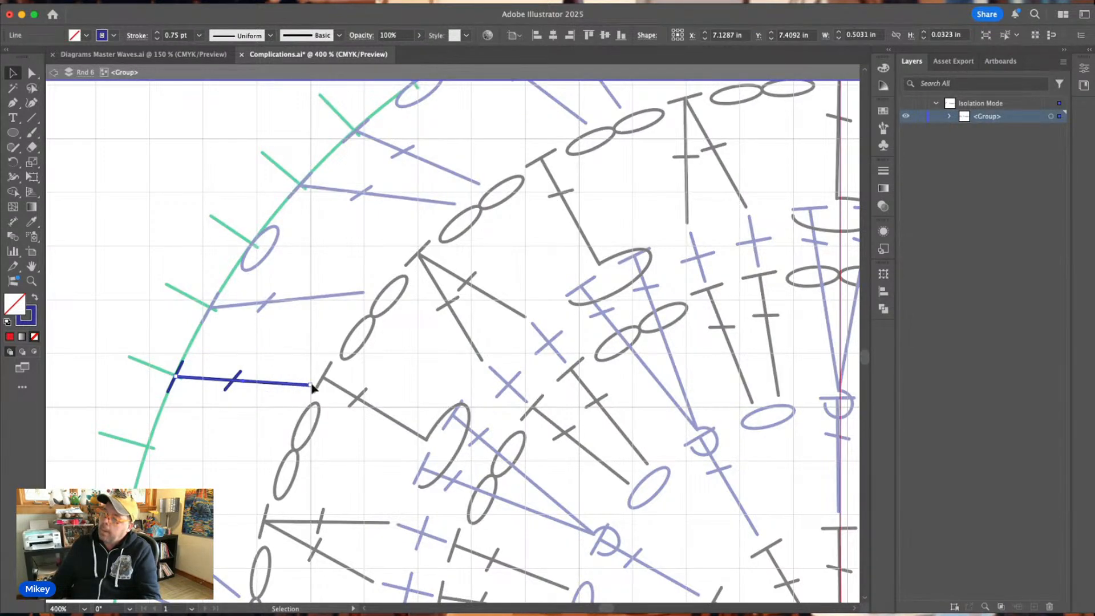
drag(311, 385, 341, 331)
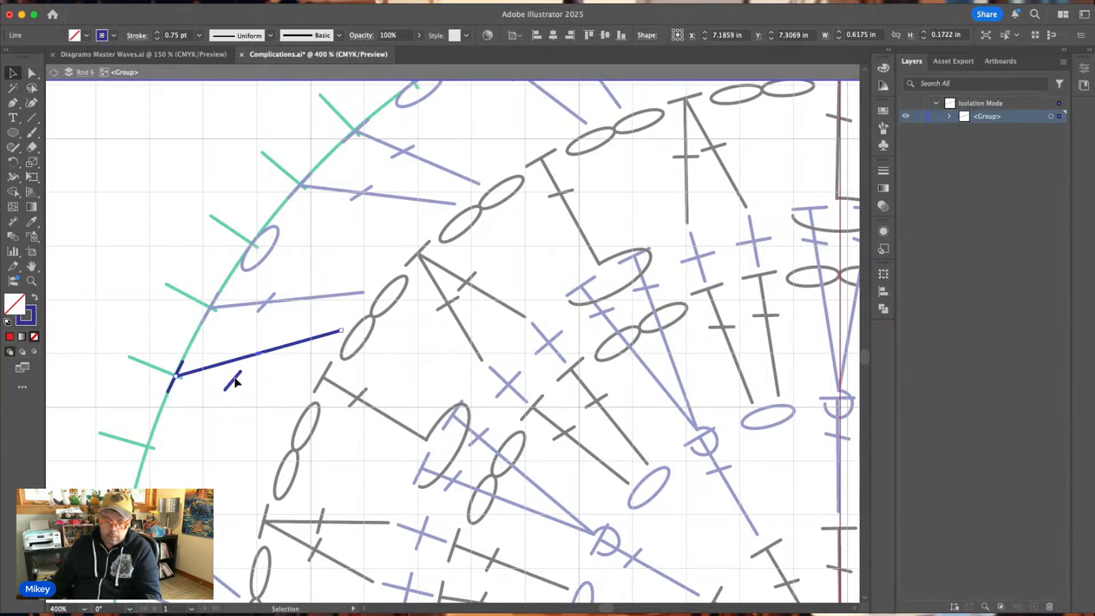
drag(236, 382, 245, 359)
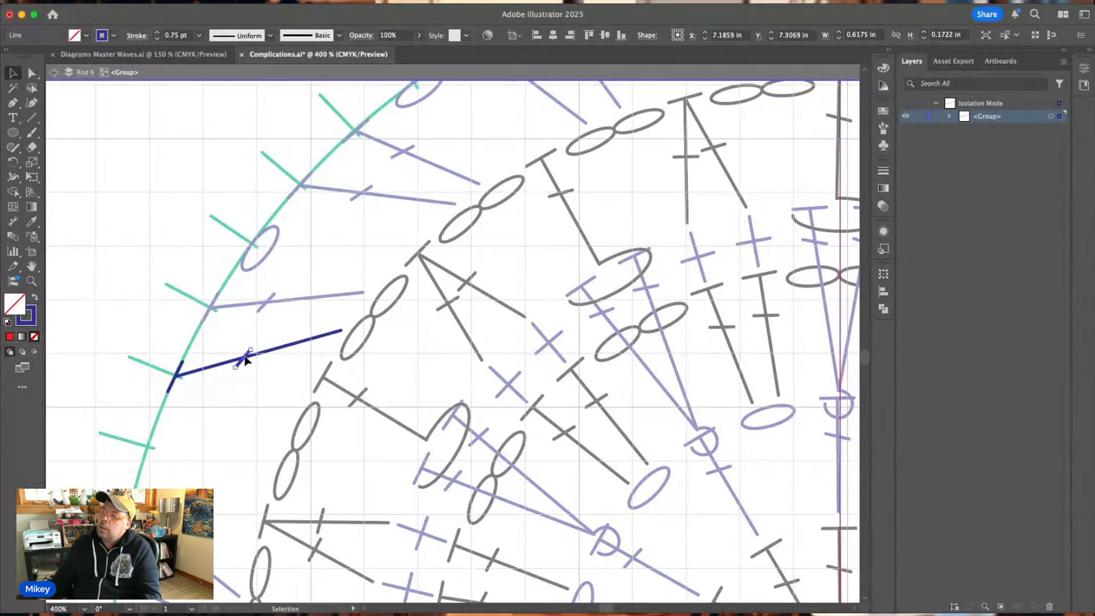
double_click(269, 334)
Copy the ninth tick's blue chain oval to the twelfth tick, rotate it steeper to follow the guide circle and centre it there.
scroll(294, 306, down, 2)
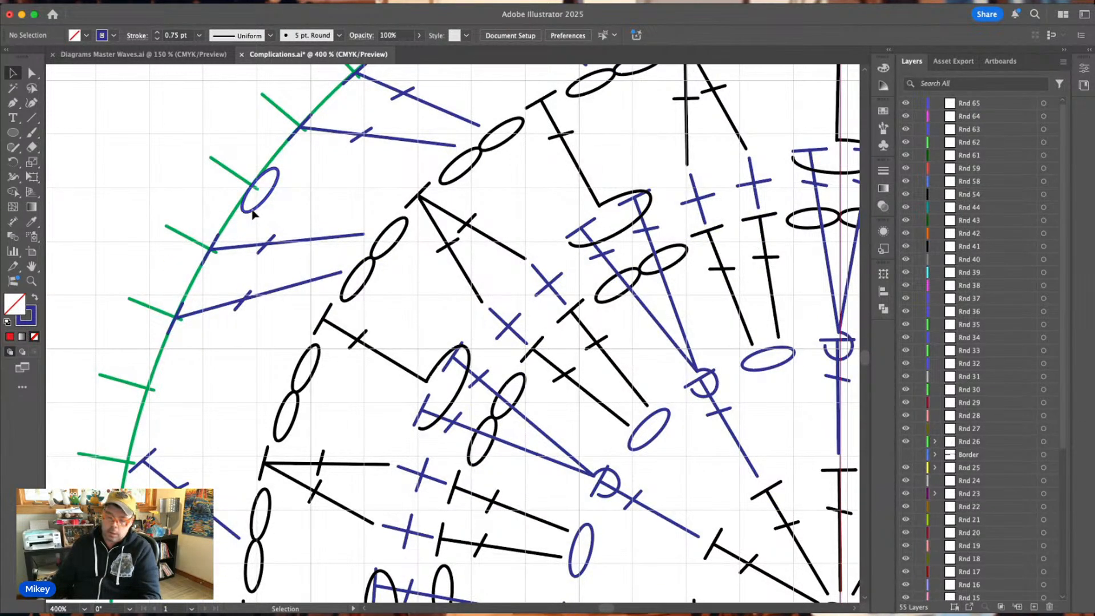
drag(255, 214, 170, 406)
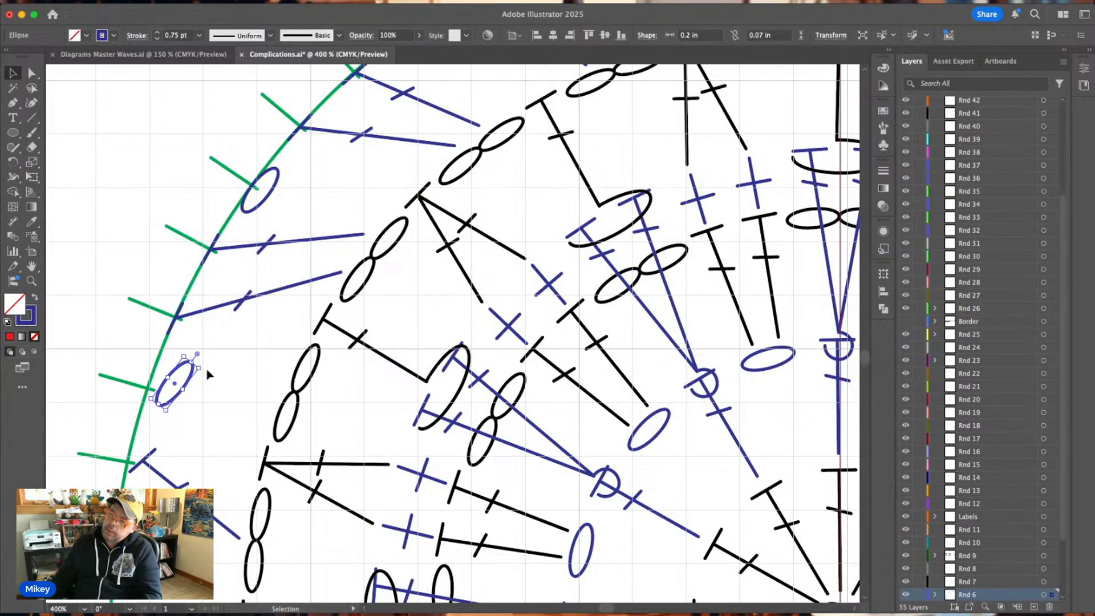
drag(202, 365, 199, 356)
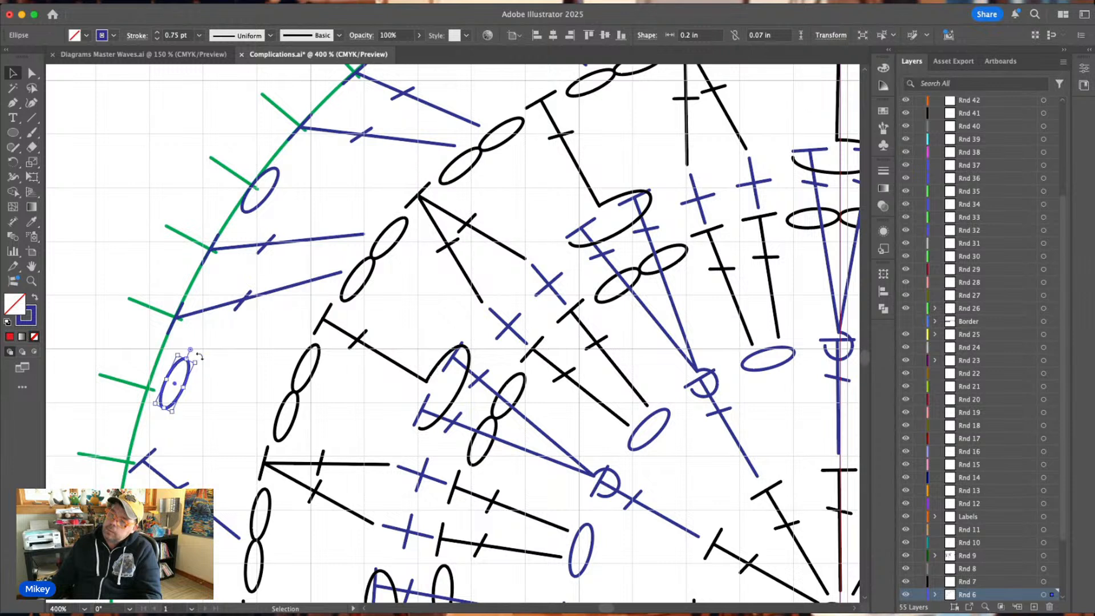
click(183, 382)
drag(182, 381, 183, 358)
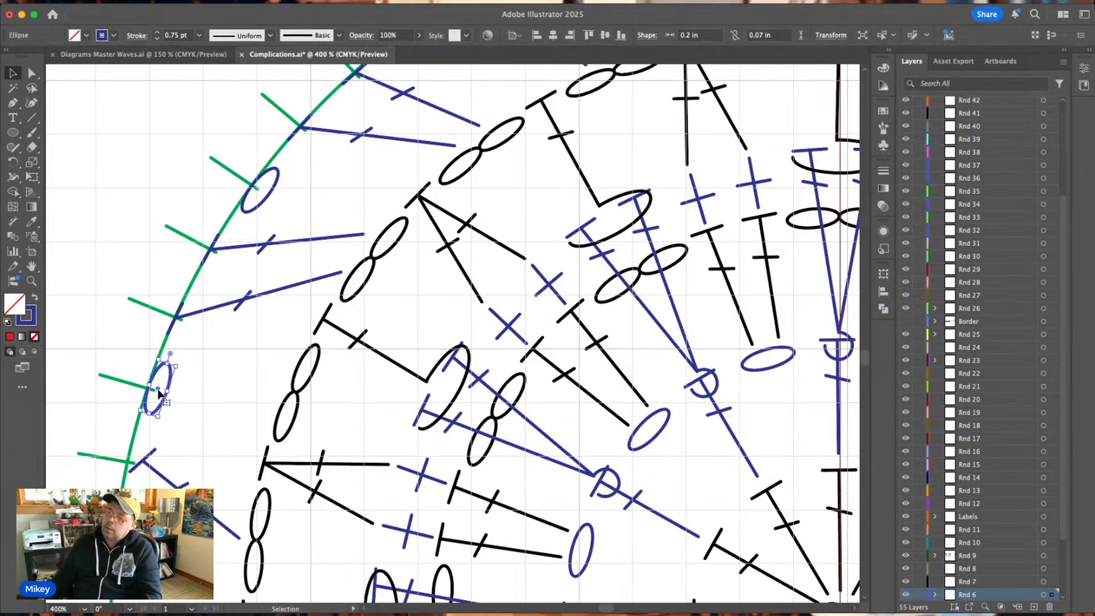
drag(158, 393, 159, 395)
click(216, 378)
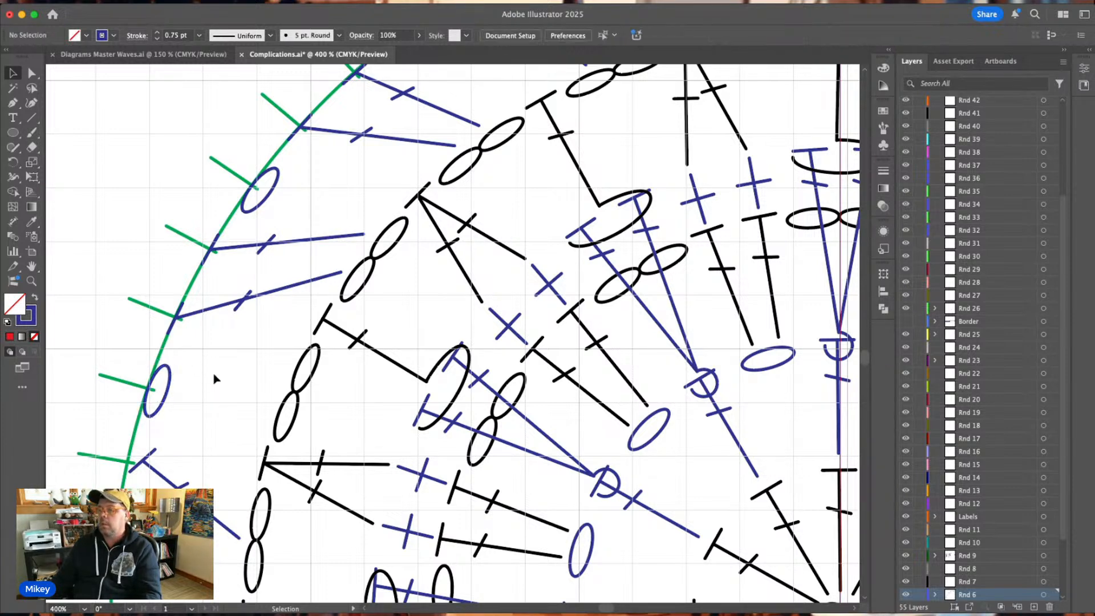
Rotate the thirteenth tick's blue double crochet to nearly horizontal and align its top with the guide circle at the tick.
scroll(217, 385, down, 3)
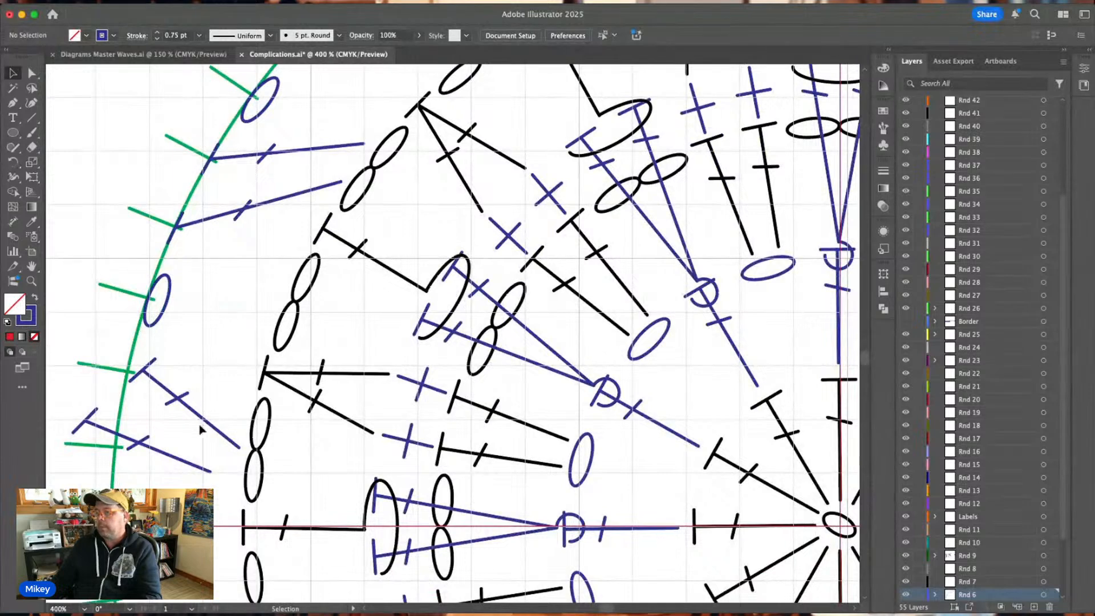
click(228, 440)
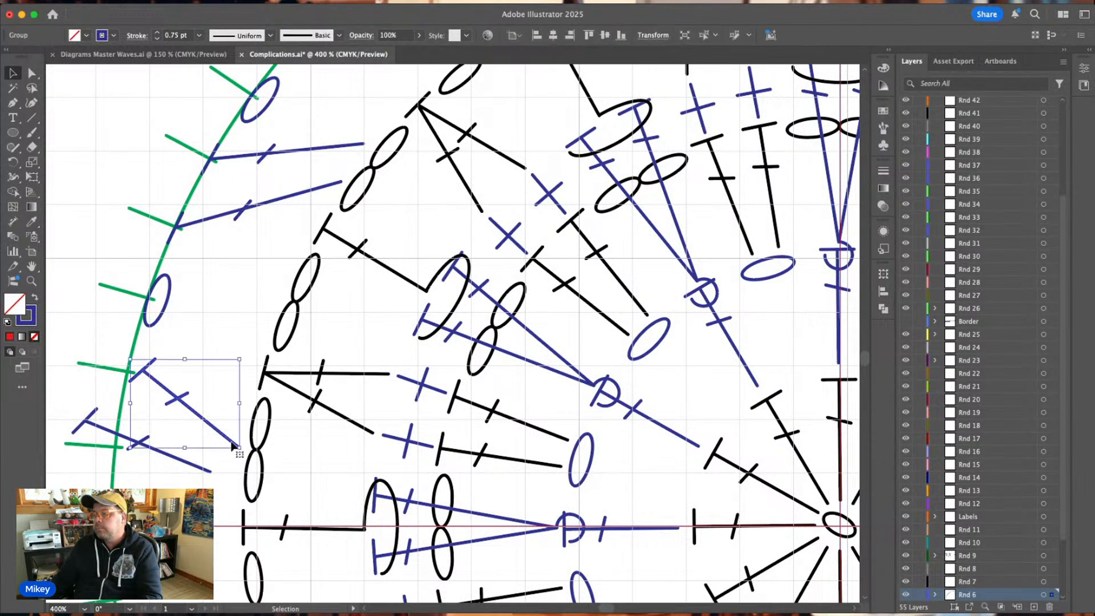
drag(230, 444, 264, 404)
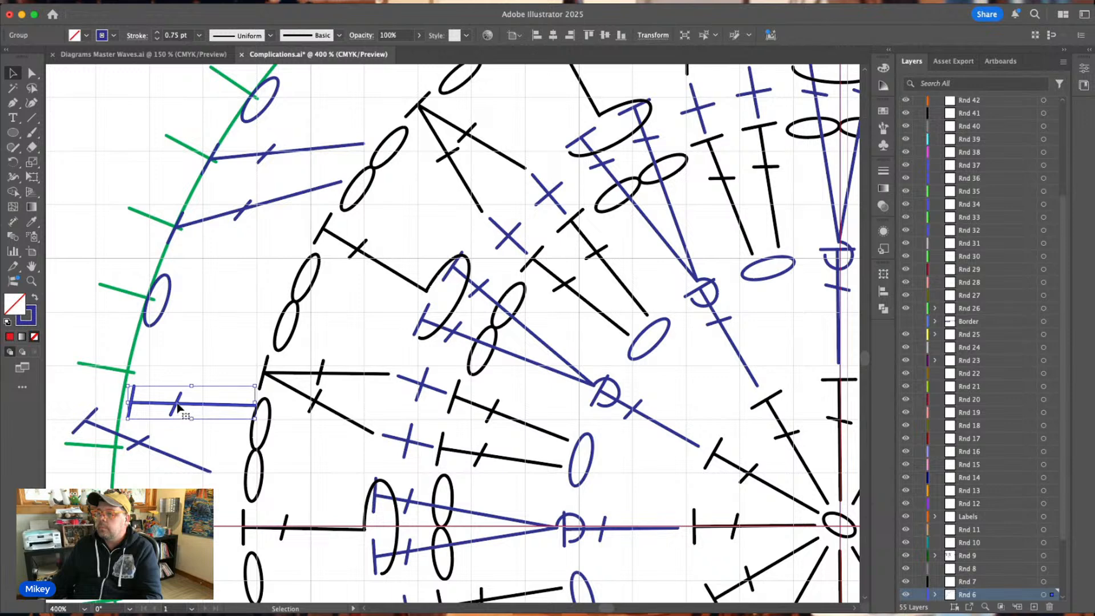
drag(177, 408, 174, 376)
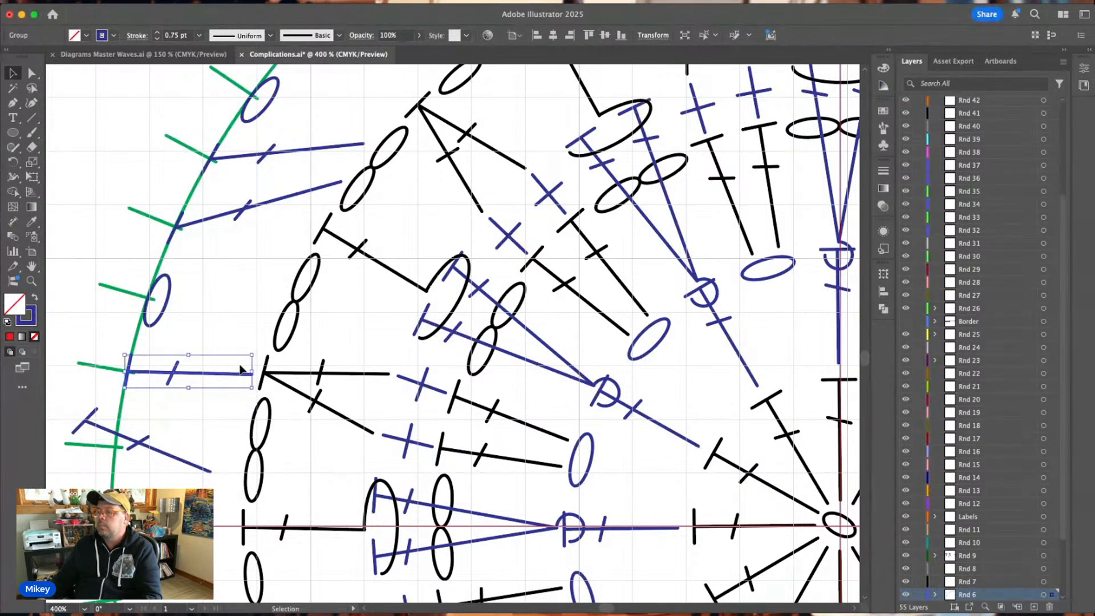
drag(254, 351, 255, 353)
drag(171, 373, 174, 379)
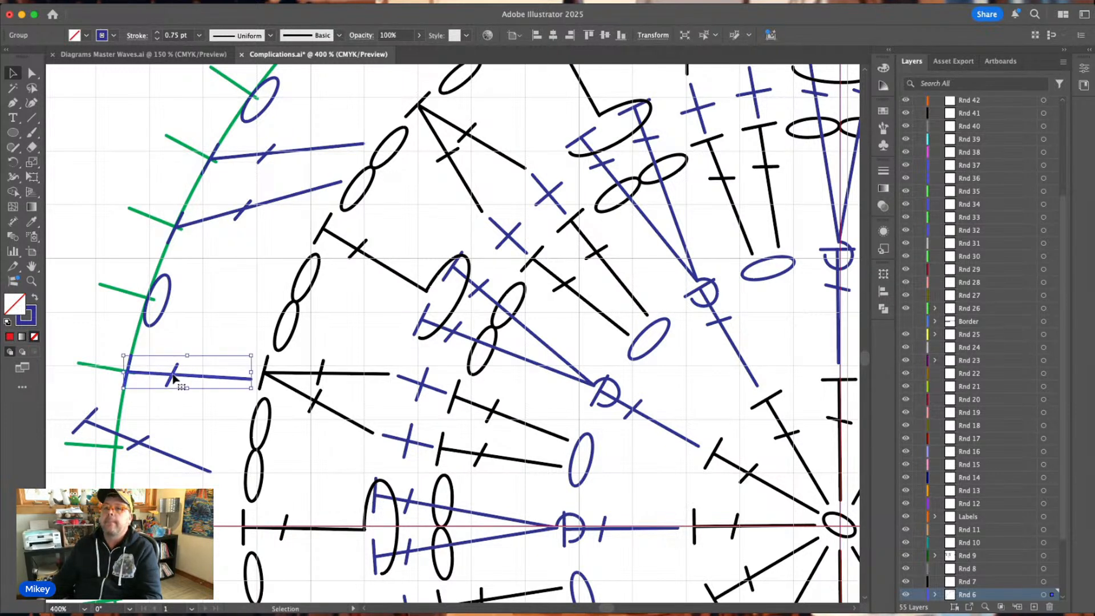
Swing the foot of the thirteenth tick's double crochet up to the neighbouring black chain pair and reposition its crossbar on the stem.
double_click(242, 379)
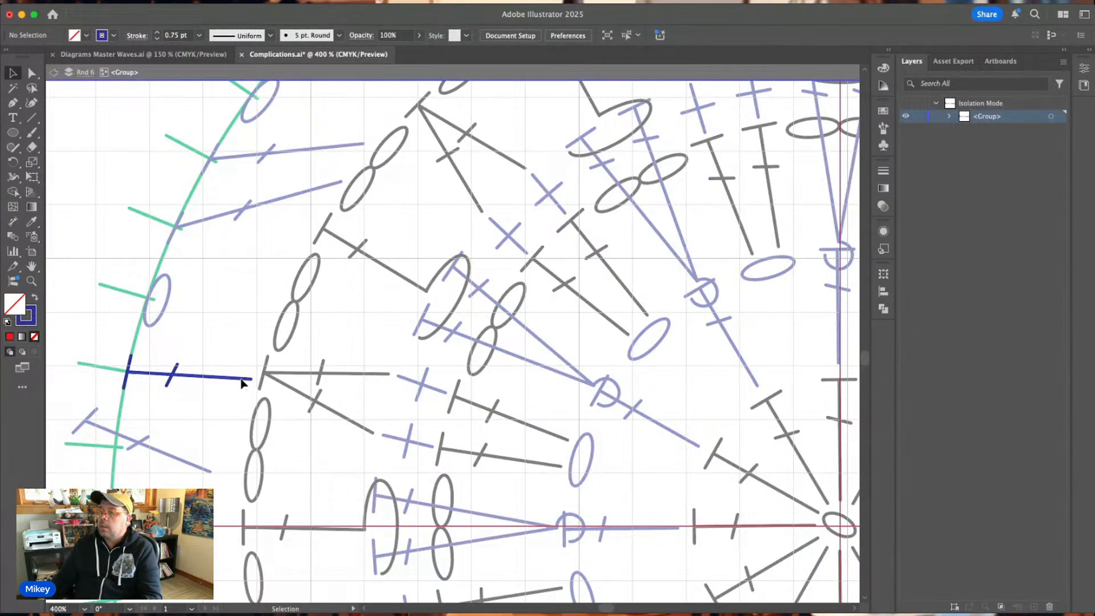
drag(251, 378, 278, 288)
drag(173, 378, 180, 342)
double_click(242, 297)
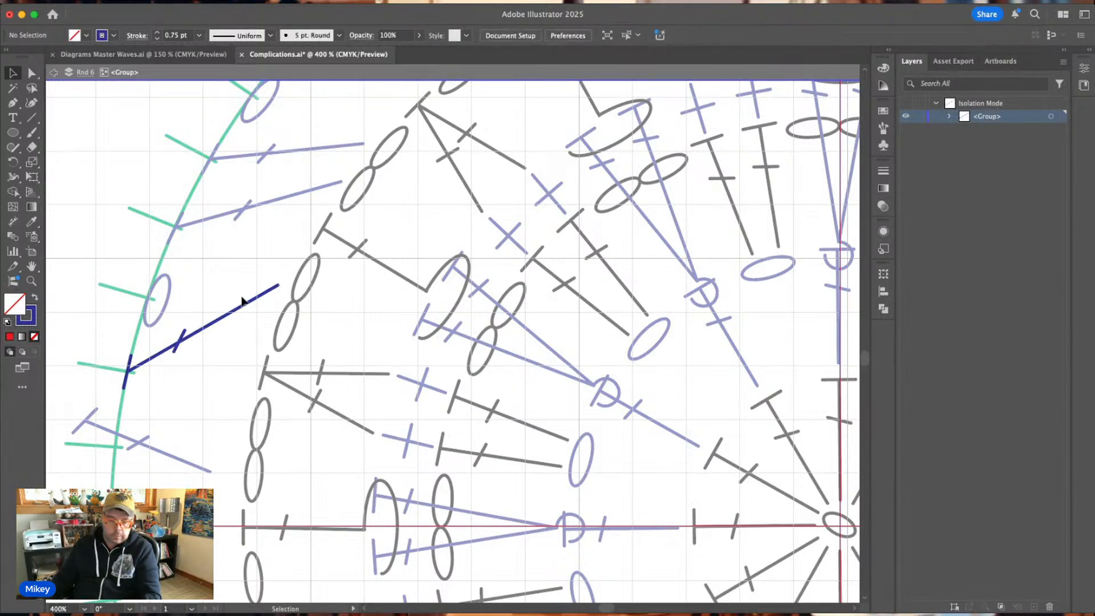
Rotate the fourteenth tick's blue double crochet so its foot tilts upwards, and move its top onto the guide circle at the tick.
click(171, 457)
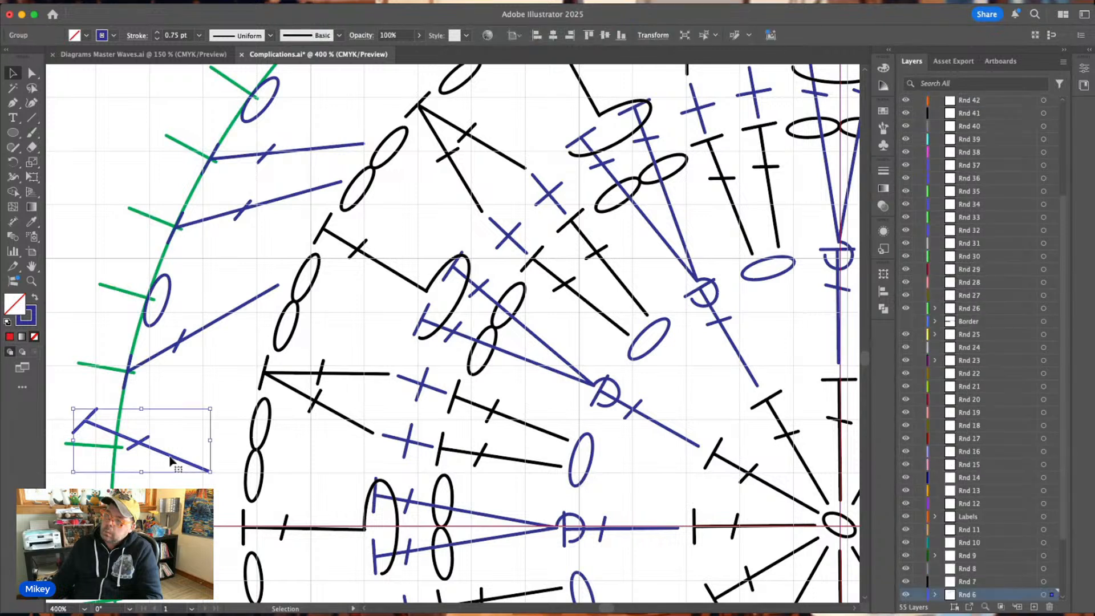
drag(216, 476, 242, 427)
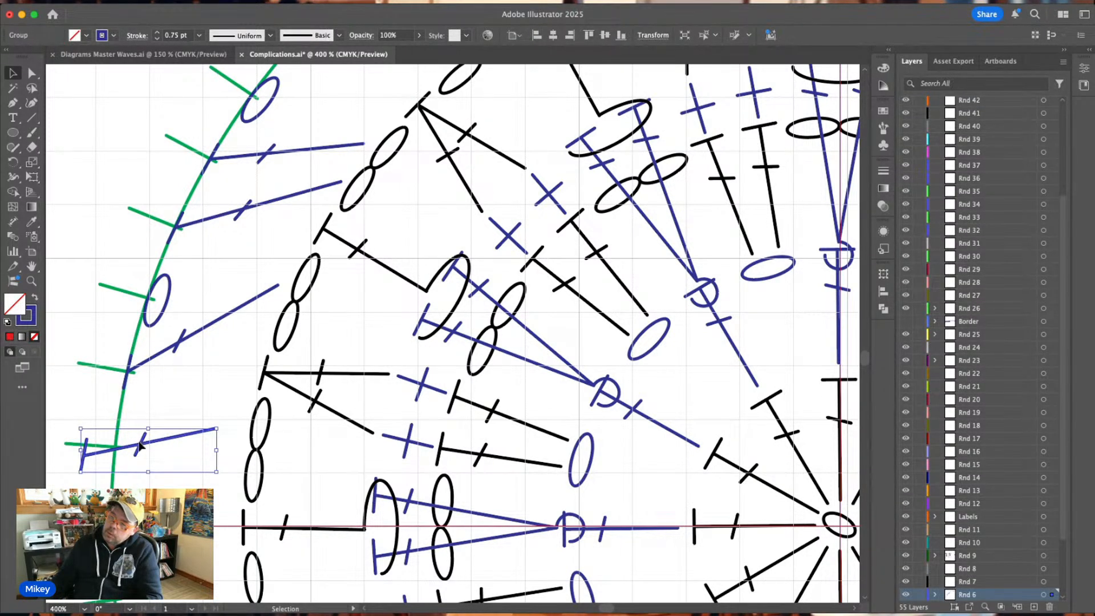
drag(145, 447, 181, 438)
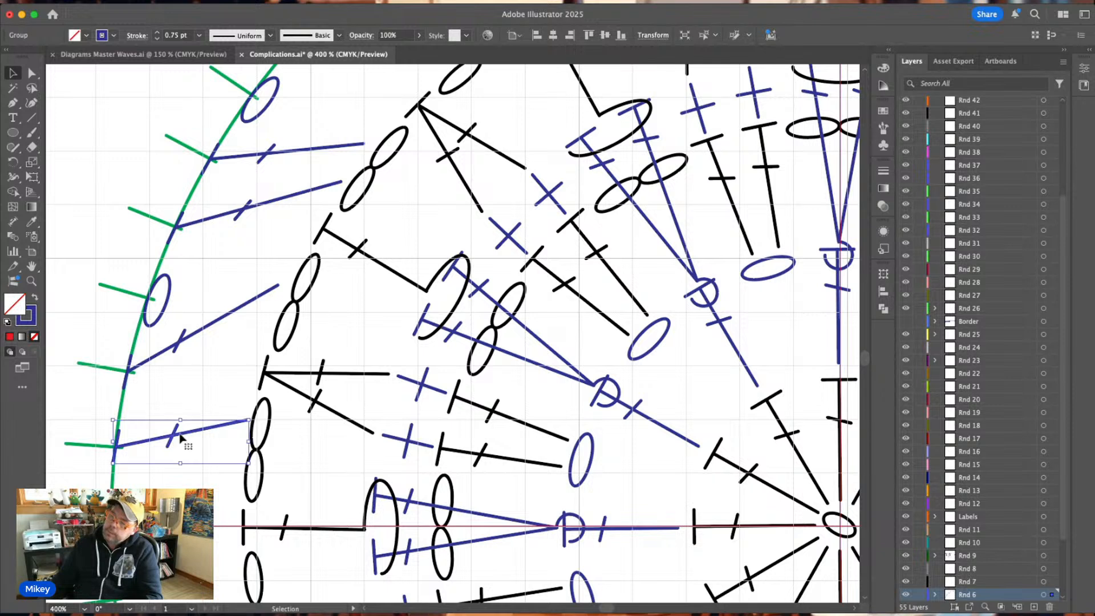
drag(251, 411, 249, 406)
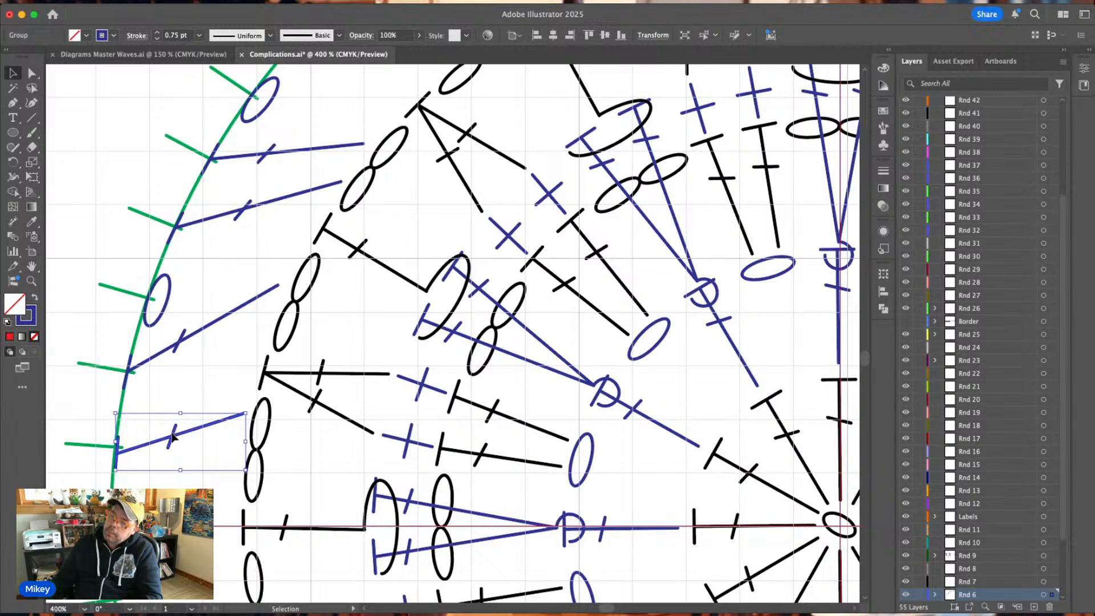
click(175, 434)
drag(171, 436, 172, 432)
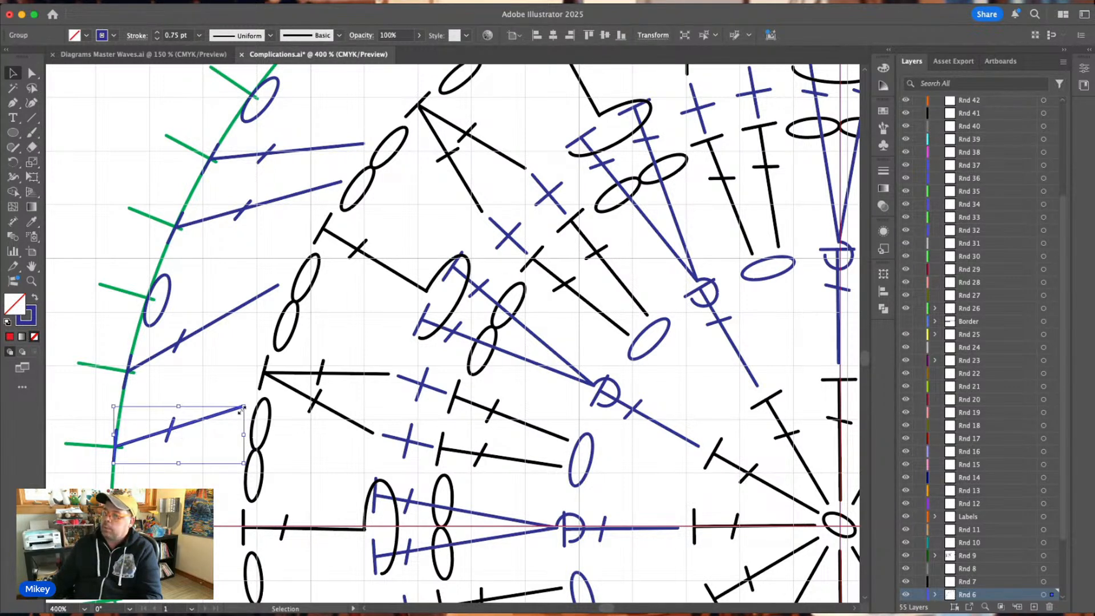
key(super+shift+a)
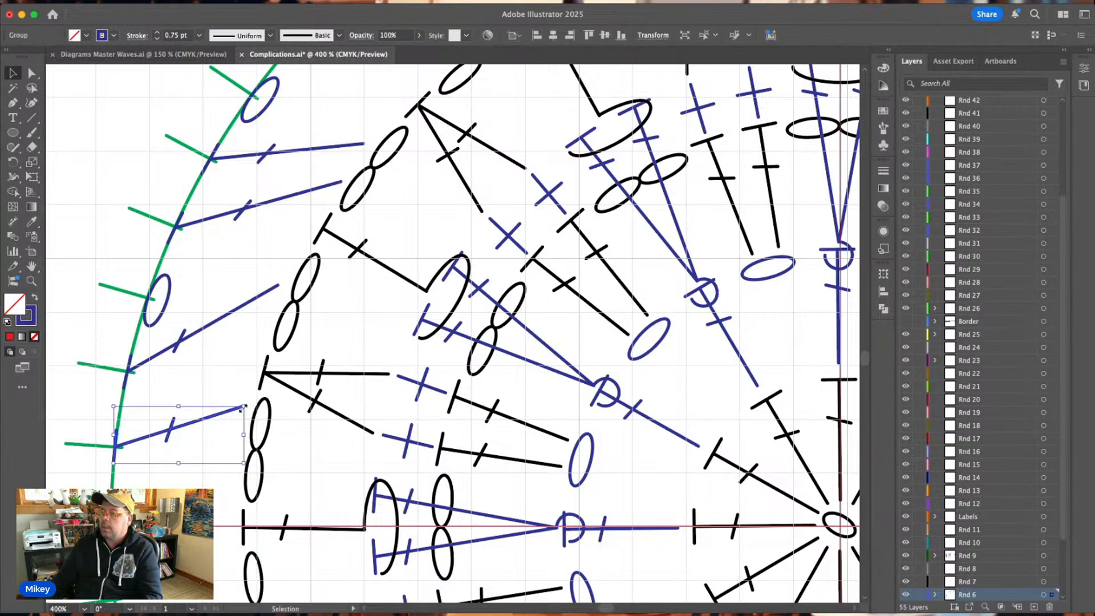
Stretch the foot of the fourteenth tick's double crochet up to the black chain pair and set its crossbar on the stem.
double_click(240, 409)
drag(240, 409, 268, 327)
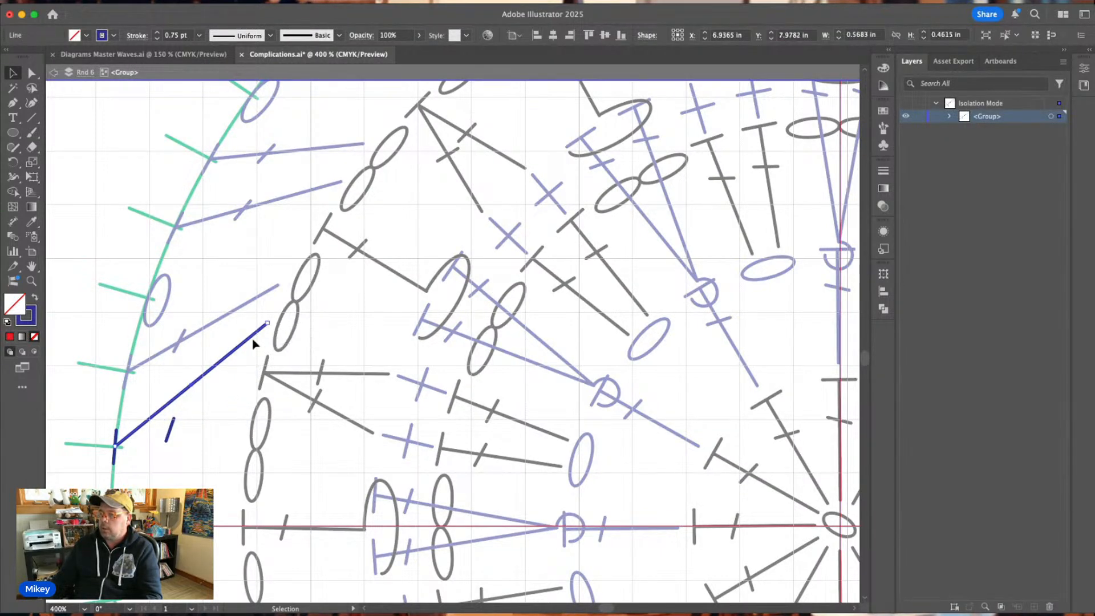
drag(172, 435, 173, 404)
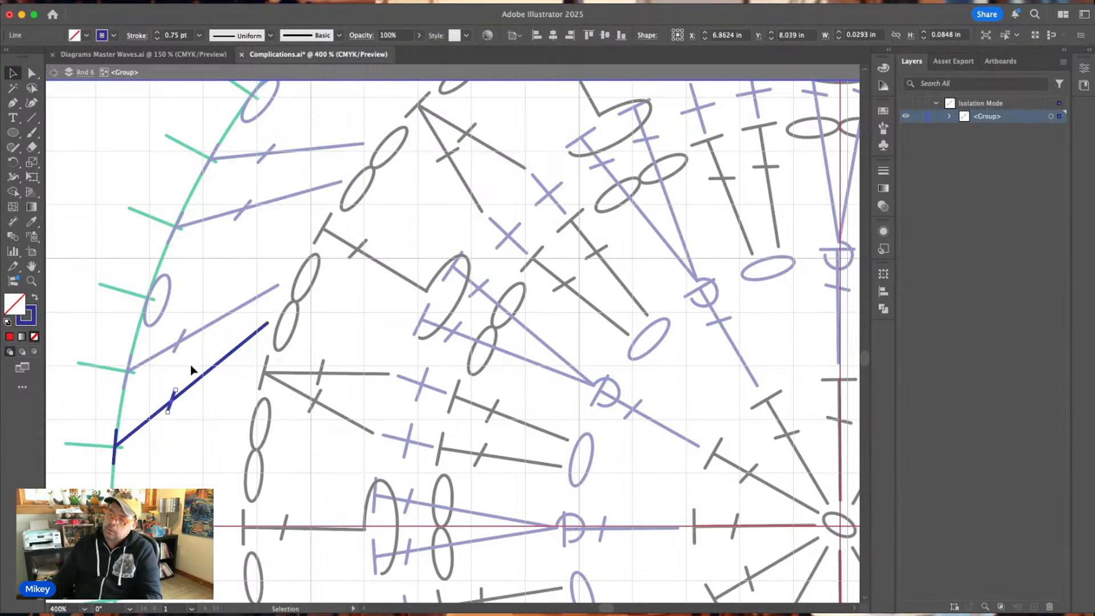
click(191, 367)
double_click(191, 369)
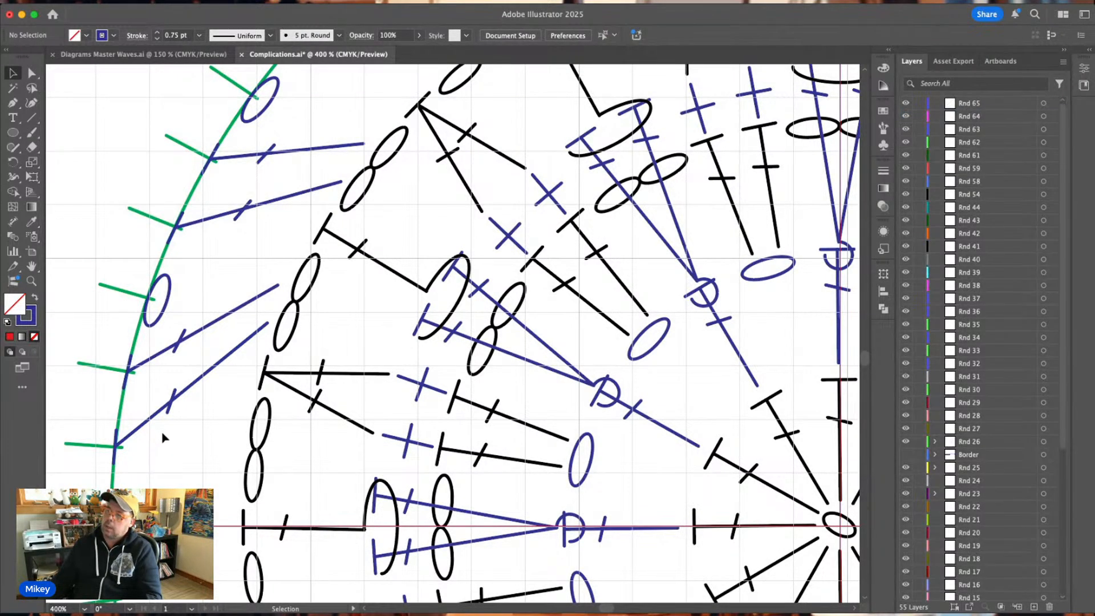
Delete the green guide ticks along the circle's left side, from below the horizontal axis up to the tenth tick.
scroll(163, 436, up, 2)
key(super+minus)
key(super+minus)
key(super+minus)
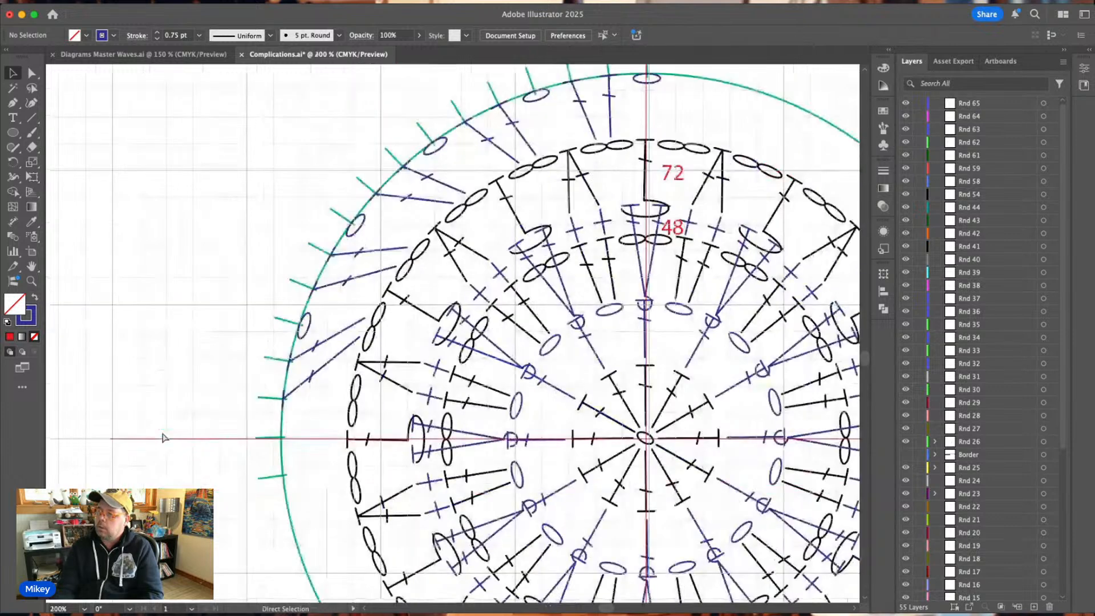
scroll(162, 437, right, 3)
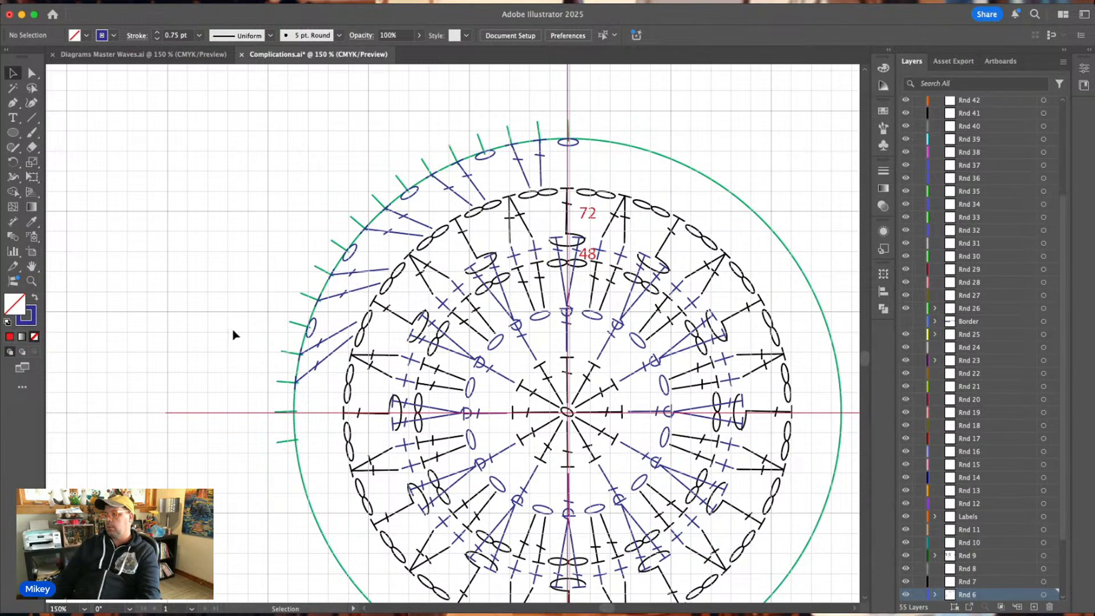
drag(232, 330, 281, 454)
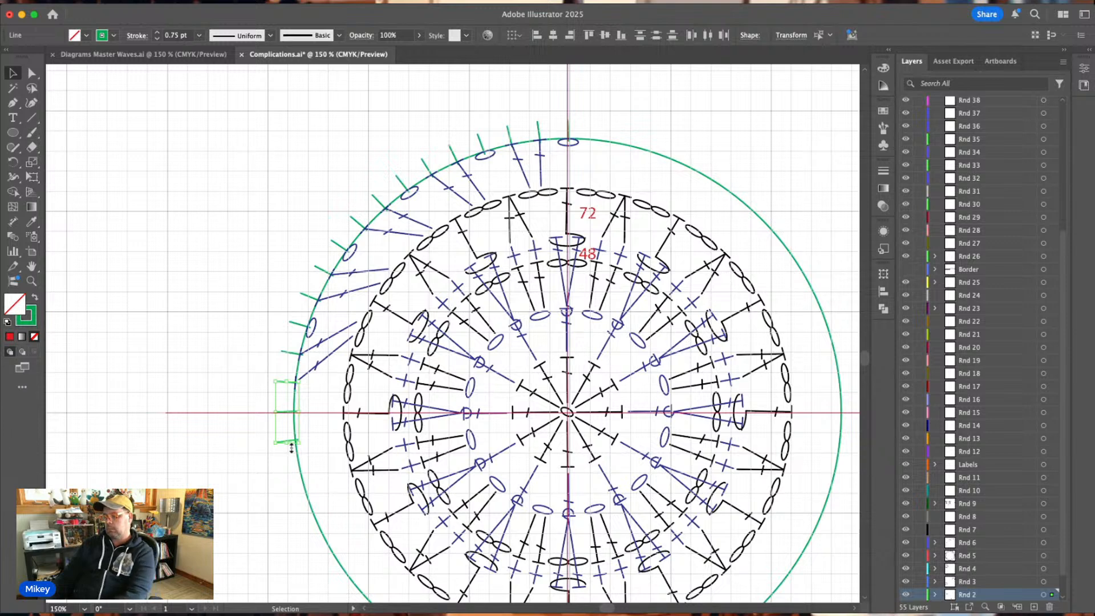
key(Delete)
drag(259, 285, 288, 355)
key(Delete)
drag(298, 262, 323, 308)
key(Delete)
Delete the other green guide ticks along the upper-left arc, keeping only the one at the circle's top.
drag(328, 208, 354, 232)
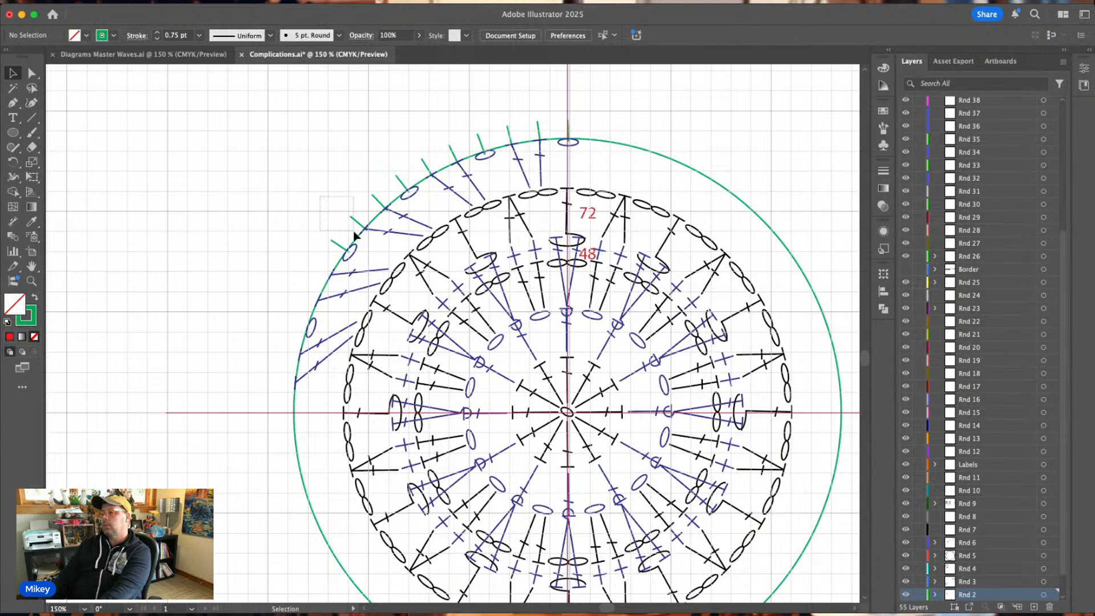
key(Delete)
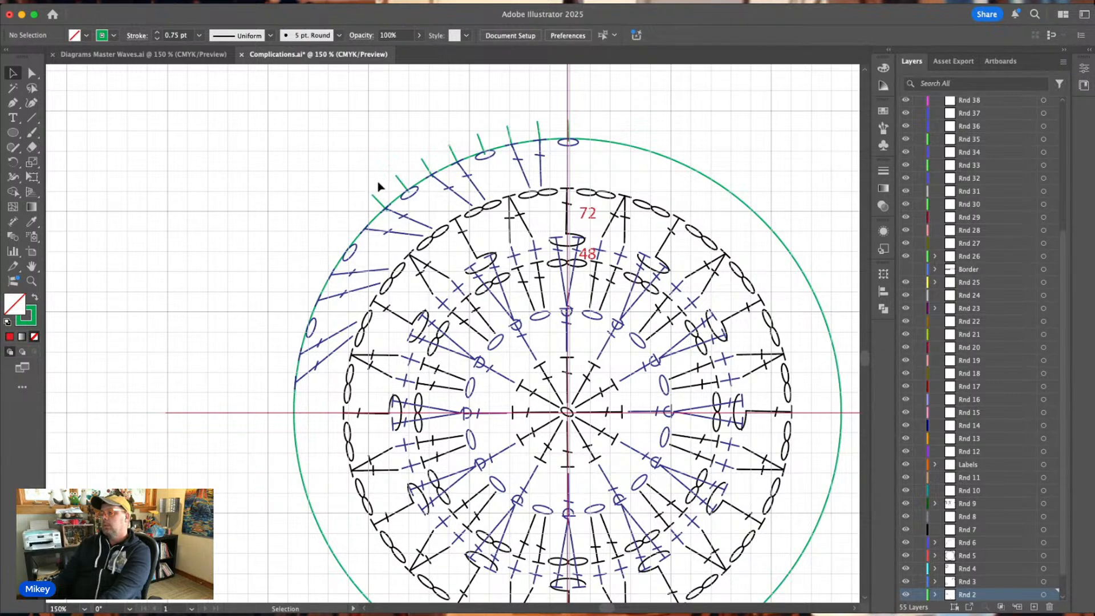
mouse_move(400, 164)
mouse_down()
mouse_move(390, 177)
mouse_move(411, 166)
mouse_up()
key(Delete)
key(Delete)
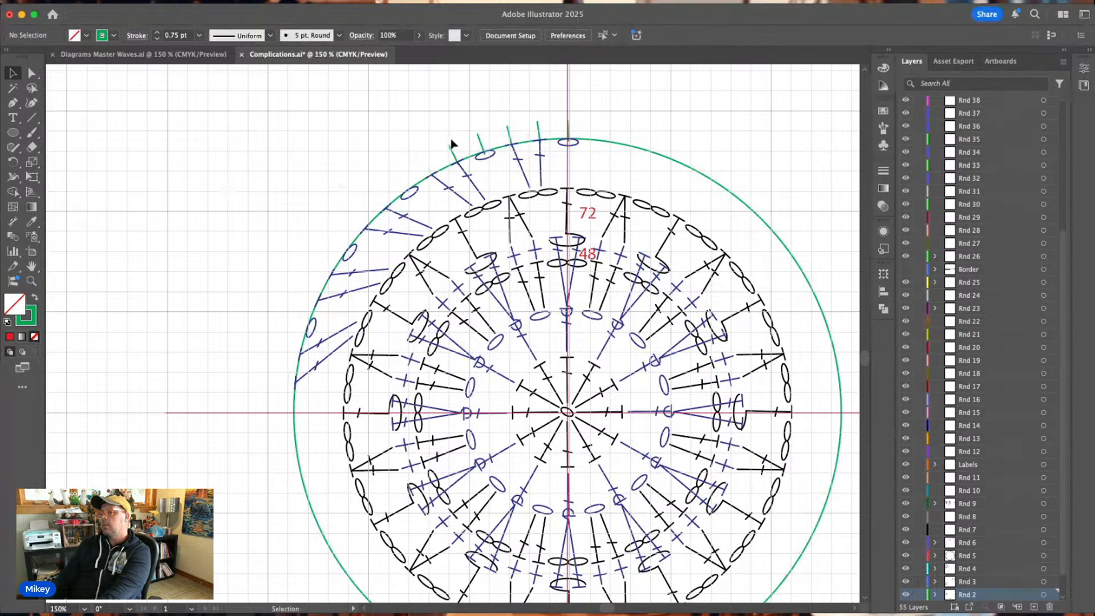
drag(456, 139, 570, 135)
key(Delete)
key(Delete)
key(Delete)
key(Delete)
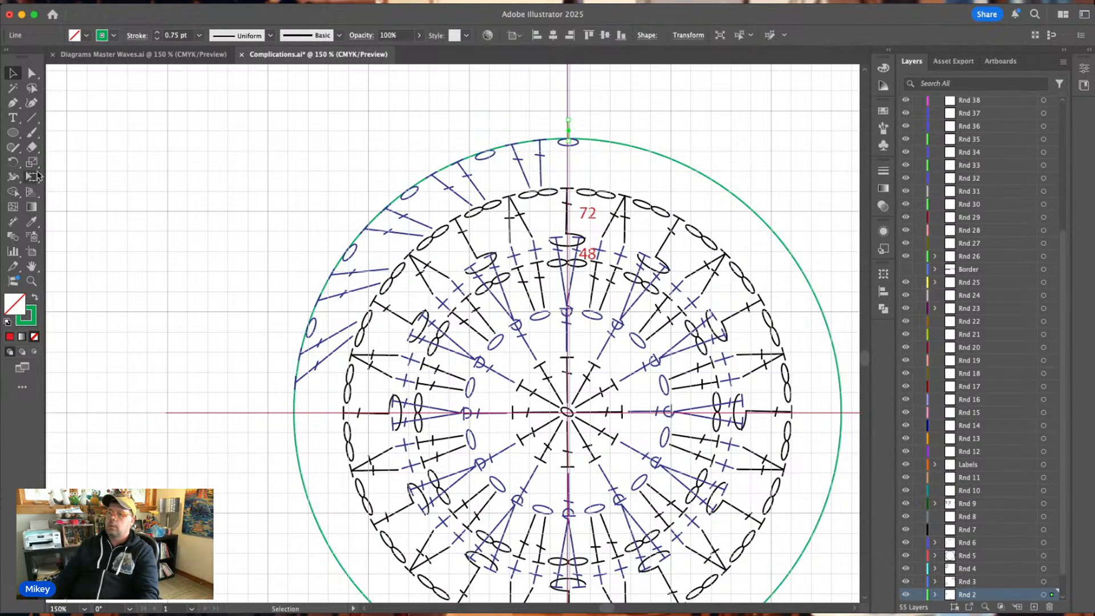
Rotate copies of the top green guide tick about the chart's centre, evenly spaced along the upper-left arc down to the horizontal axis.
click(14, 163)
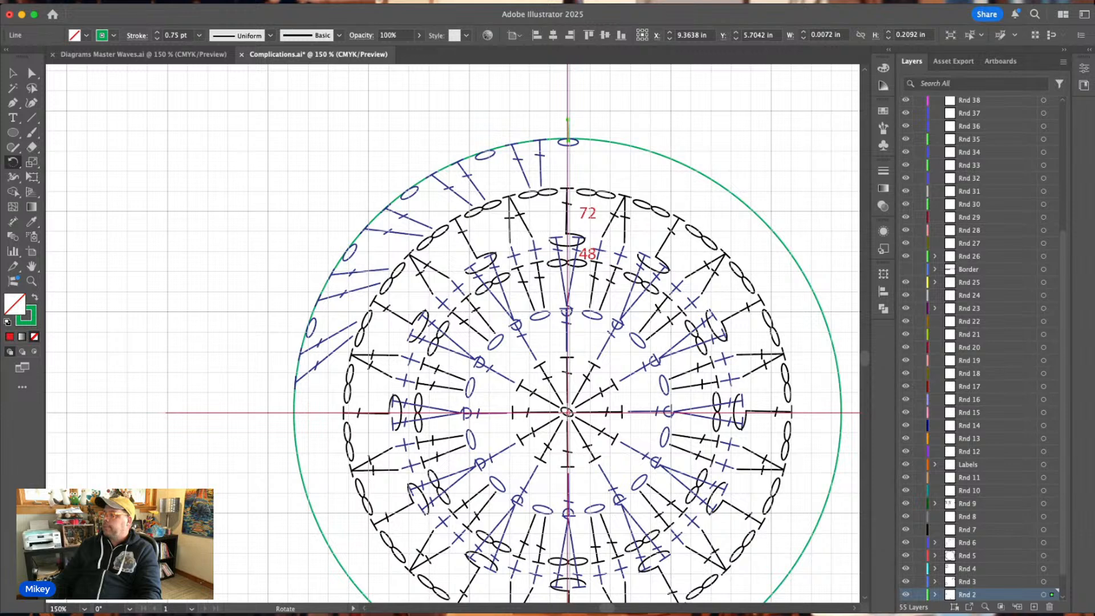
alt+click(568, 412)
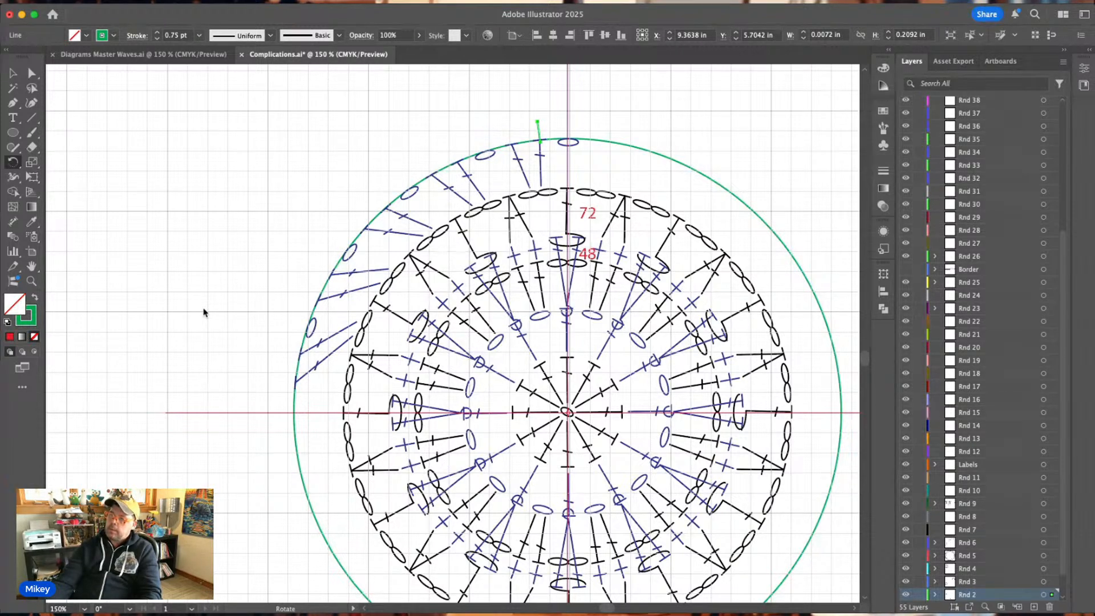
click(173, 385)
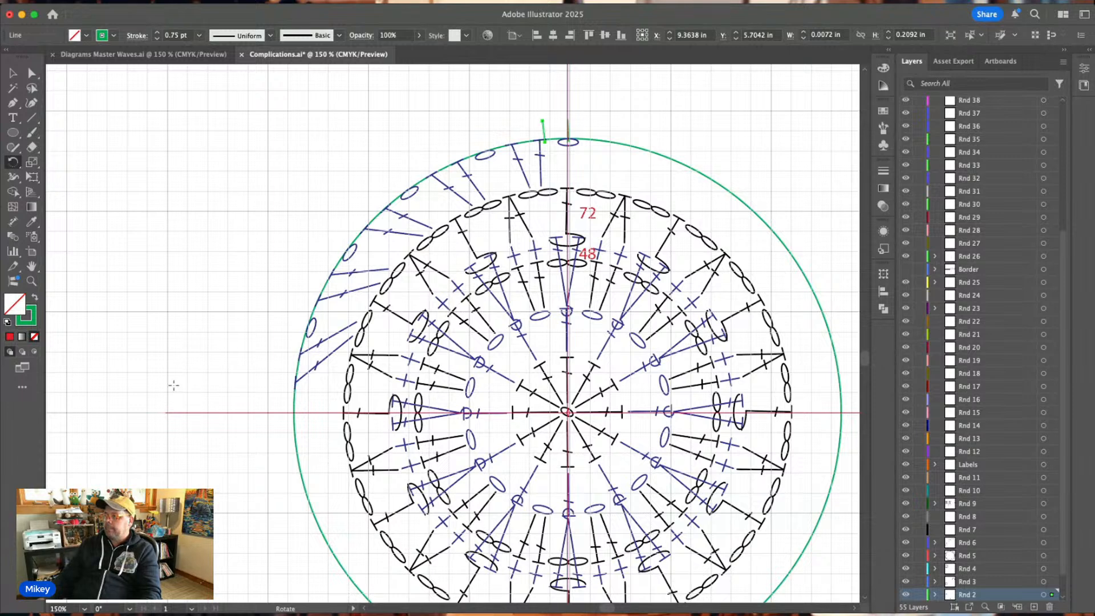
key(super+d)
key(super+d)
key(super+d)
key(super+d)
key(super+d)
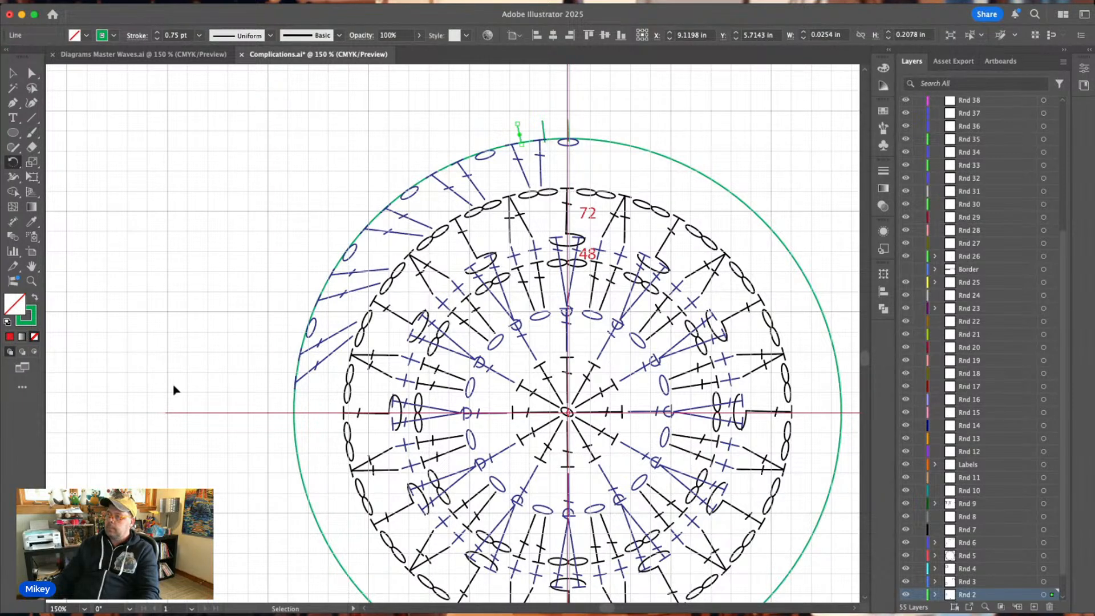
key(super+d)
key(super+d)
key(super+d)
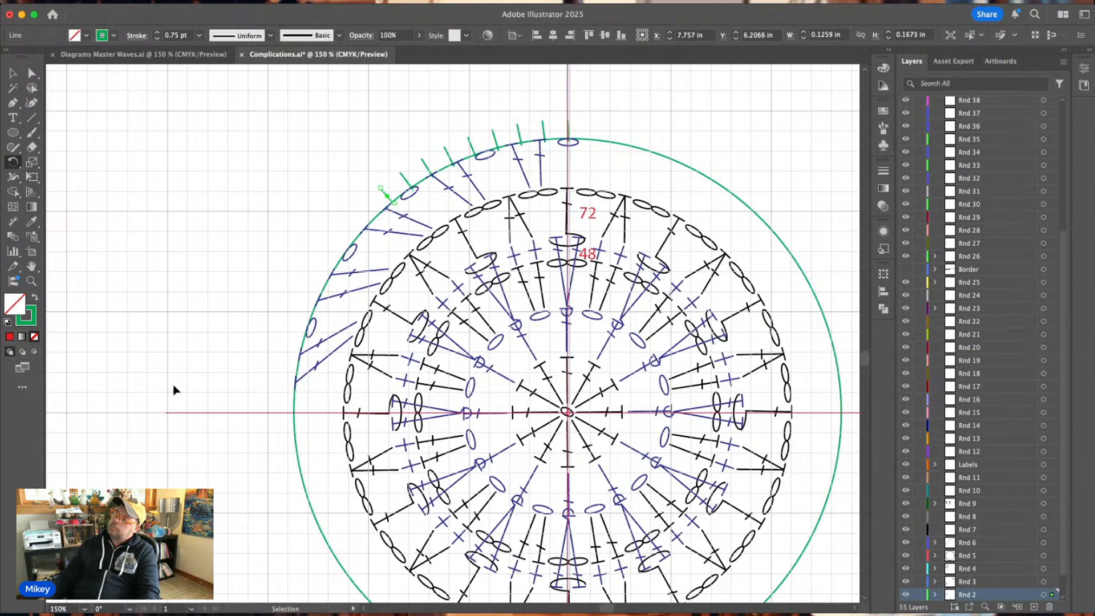
key(super+d)
key(super+d)
key(super+d)
key(super+d)
key(super+d)
key(super+d)
key(super+d)
key(super+d)
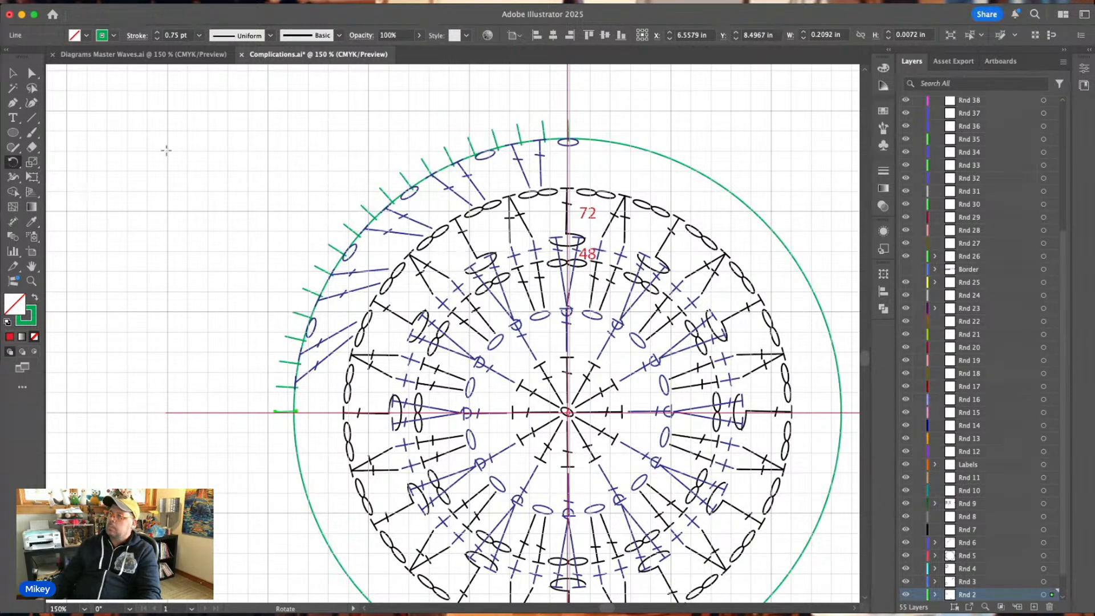
Duplicate the red 72 stitch-count label into the space between the green guide circle and the outer black round.
key(v)
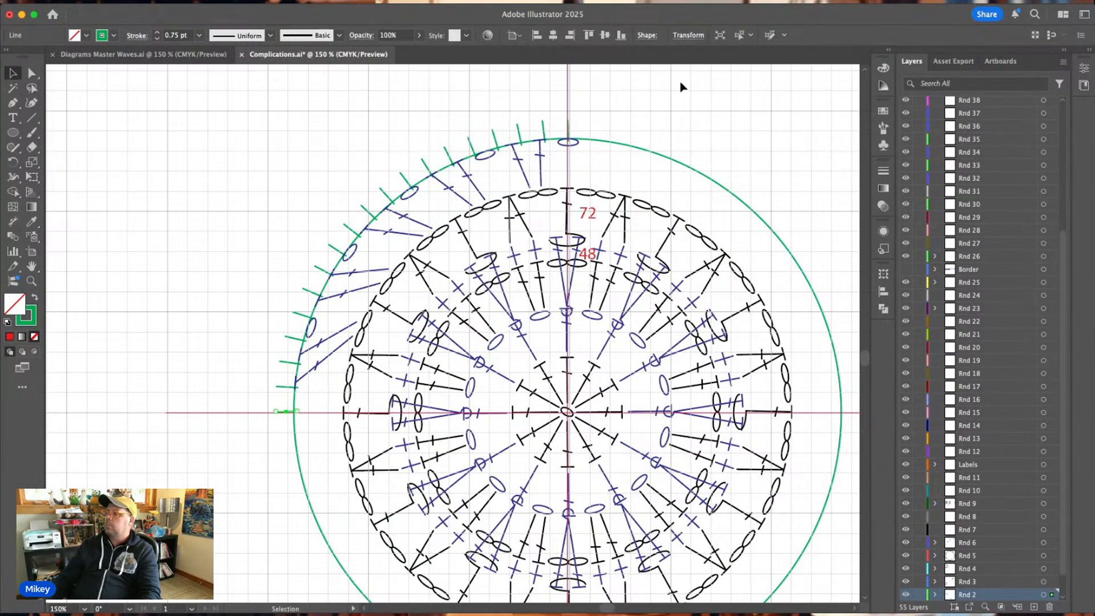
click(681, 87)
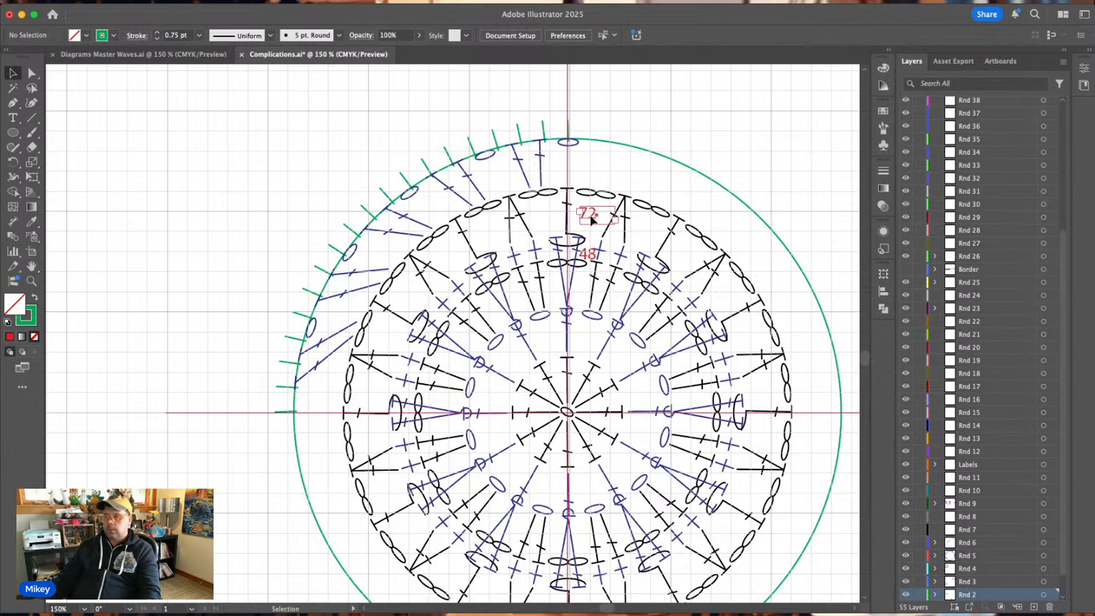
drag(592, 220, 562, 174)
click(619, 98)
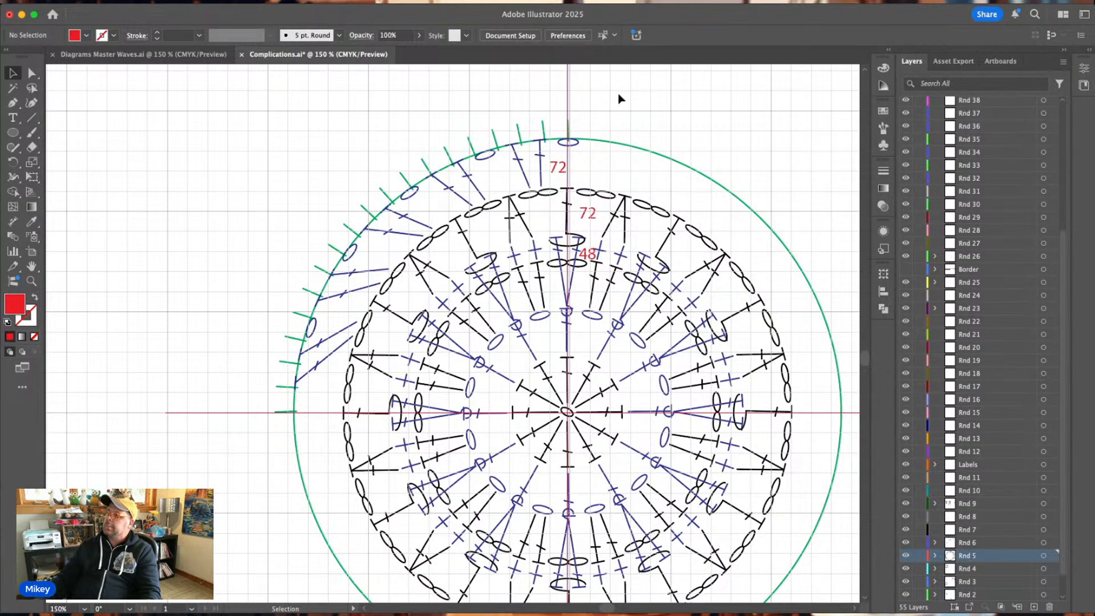
Delete the four blue chain ovals along the upper-left arc, keeping only the one at the circle's top.
click(483, 159)
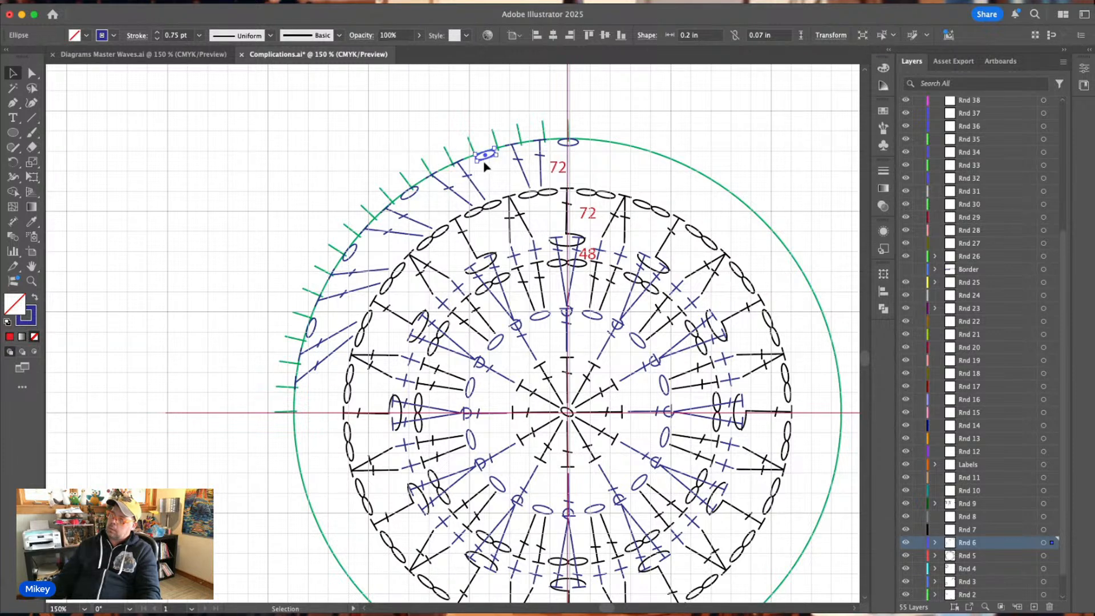
key(Delete)
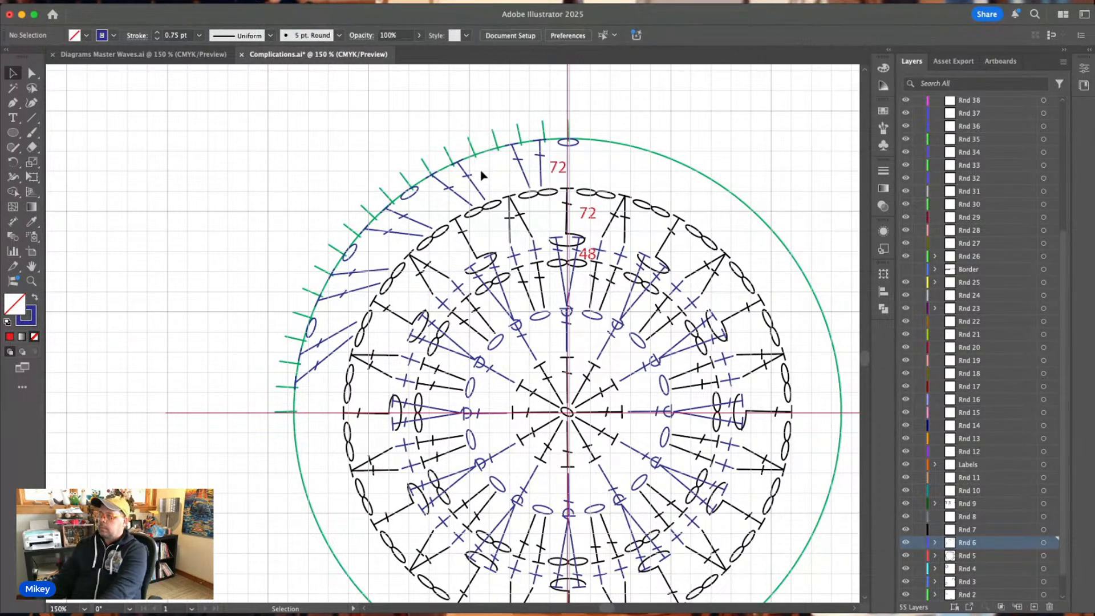
click(409, 192)
key(Delete)
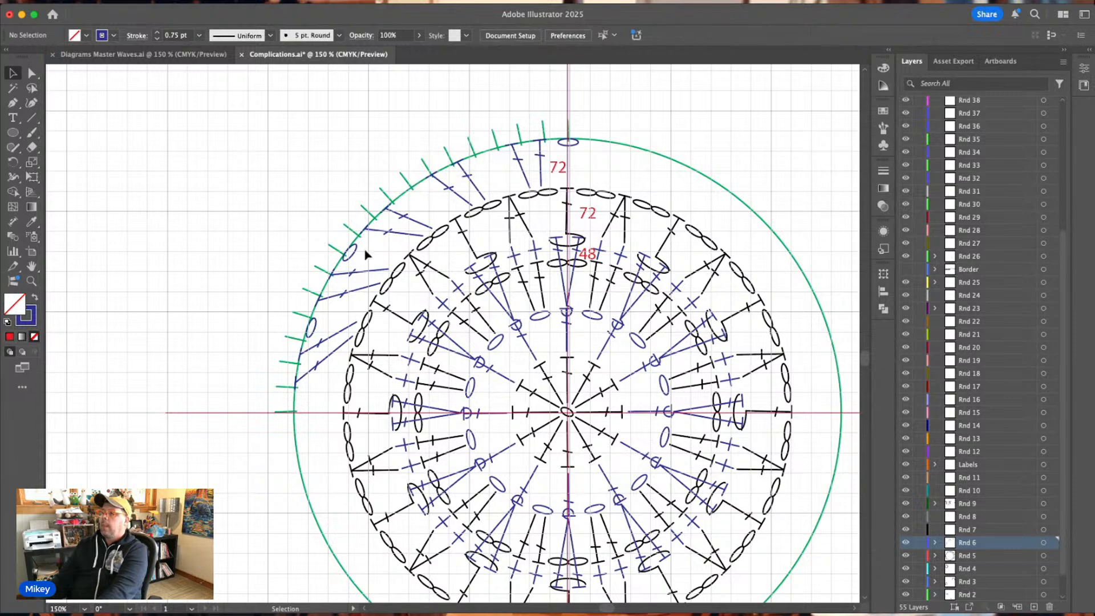
click(350, 251)
key(Delete)
click(315, 329)
key(Delete)
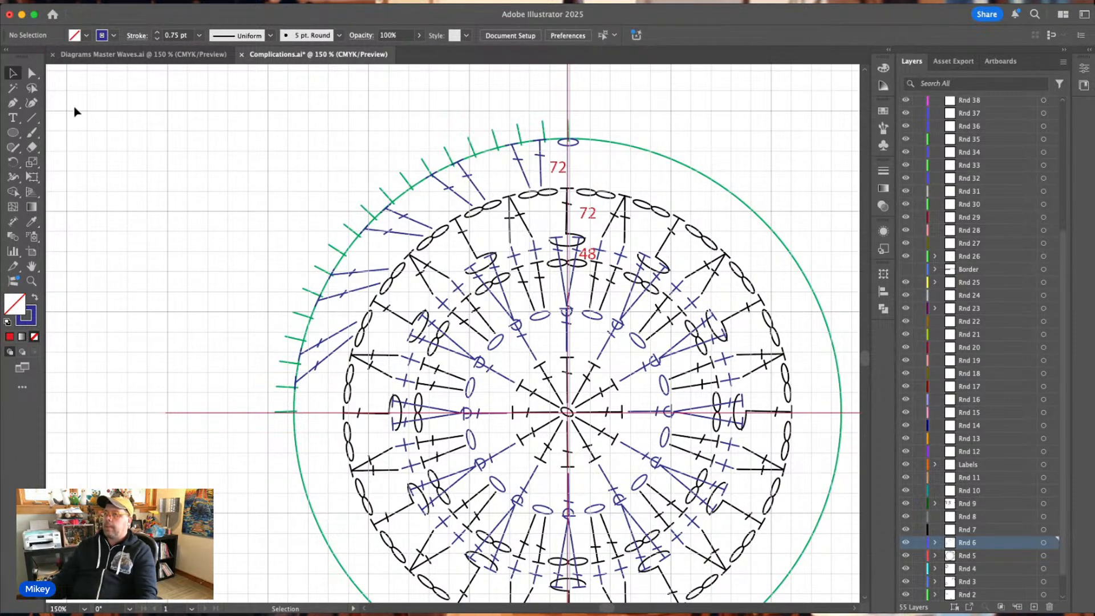
Rotate copies of the top blue chain oval about the chart's centre all around the guide circle, one at every third tick.
click(12, 74)
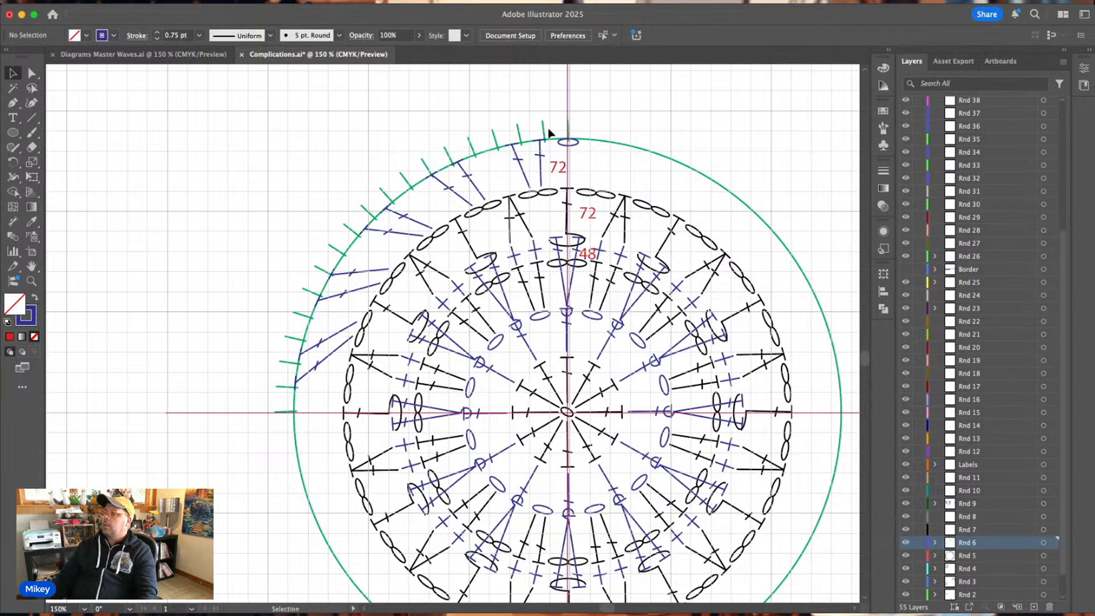
click(568, 142)
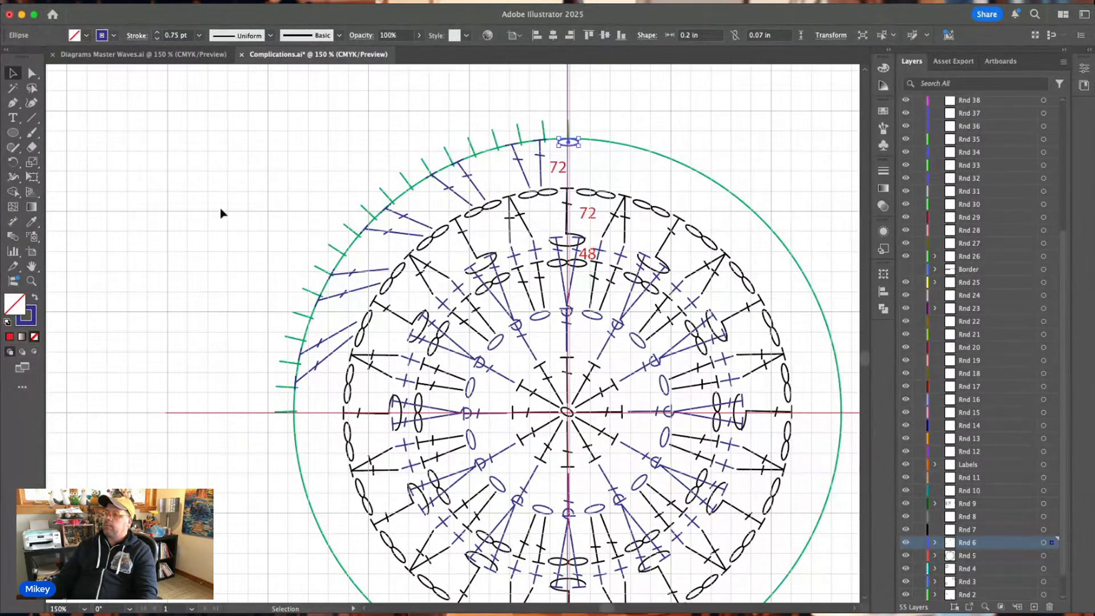
click(13, 163)
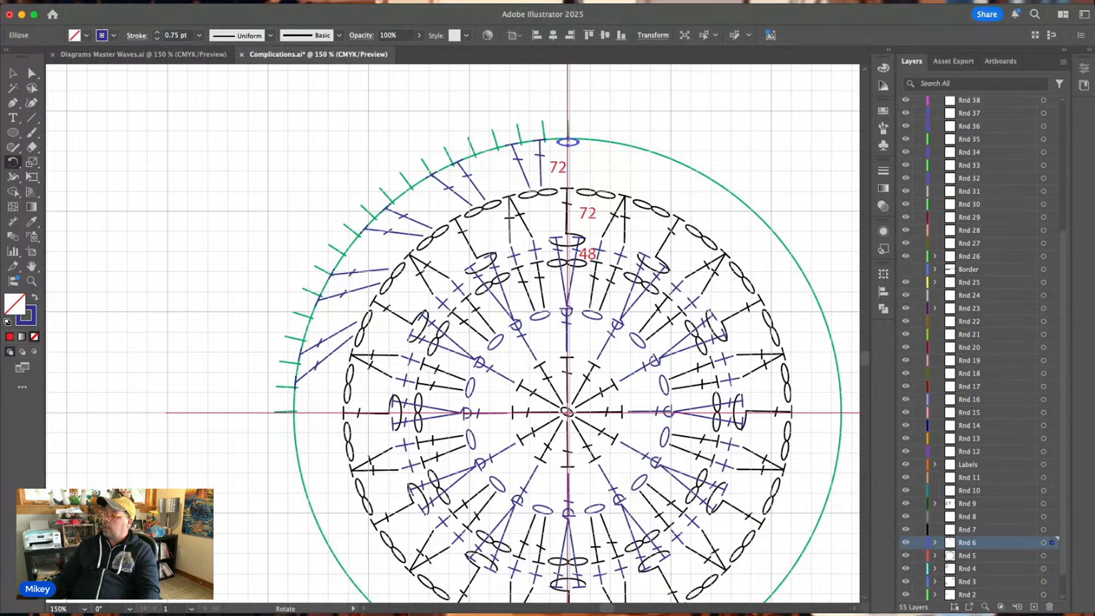
drag(569, 142, 546, 142)
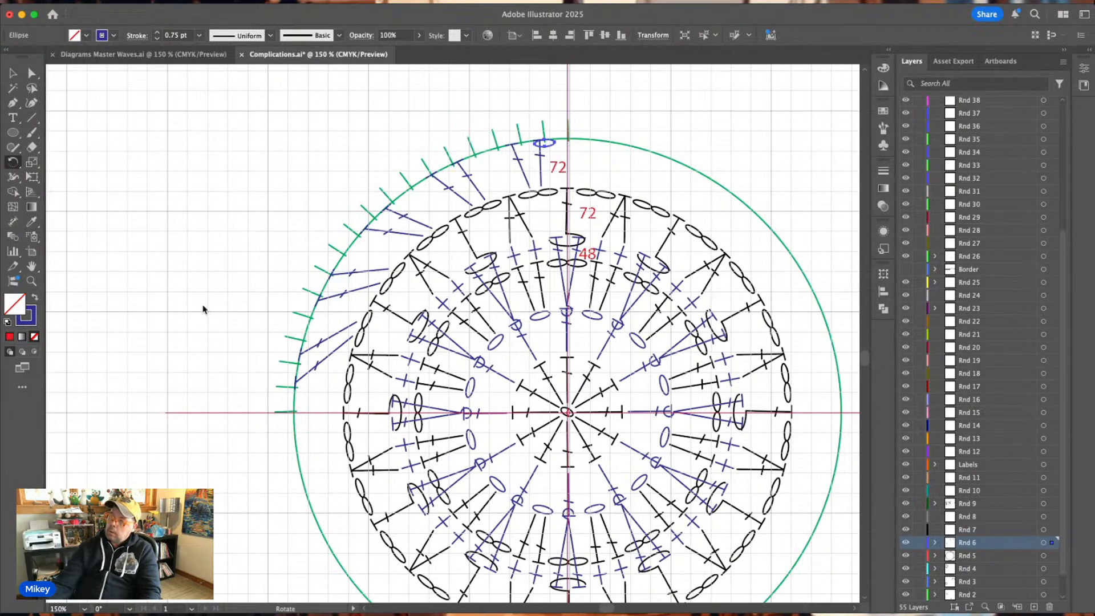
click(179, 384)
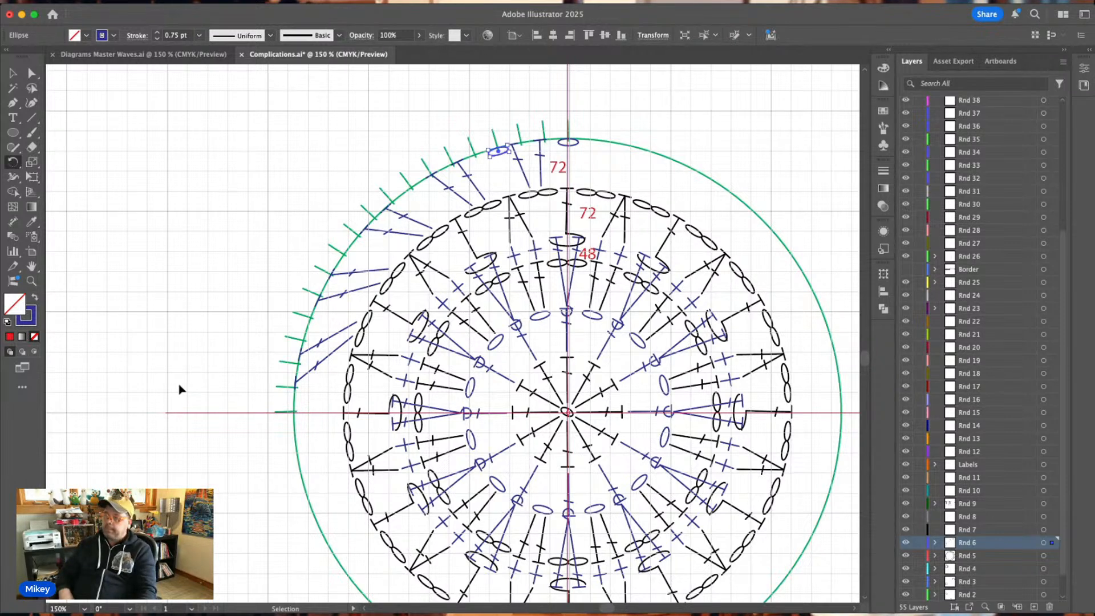
key(ctrl+d)
key(ctrl+d)
key(ctrl+d)
key(ctrl+d)
key(ctrl+d)
key(ctrl+d)
key(ctrl+d)
key(ctrl+d)
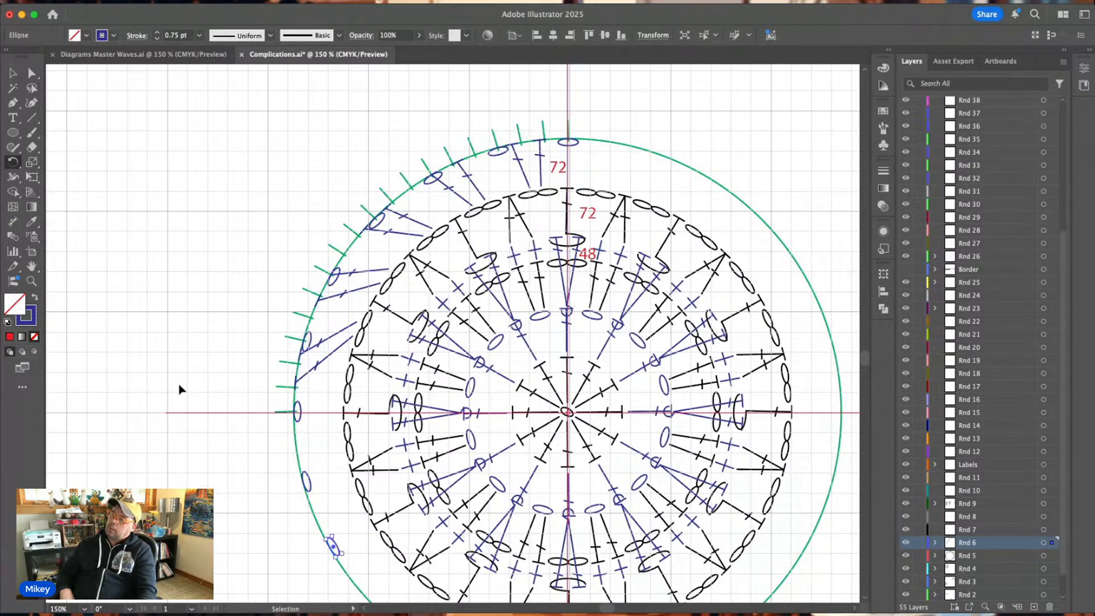
key(ctrl+d)
key(ctrl+d)
key(ctrl+d)
key(ctrl+d)
key(ctrl+d)
key(ctrl+d)
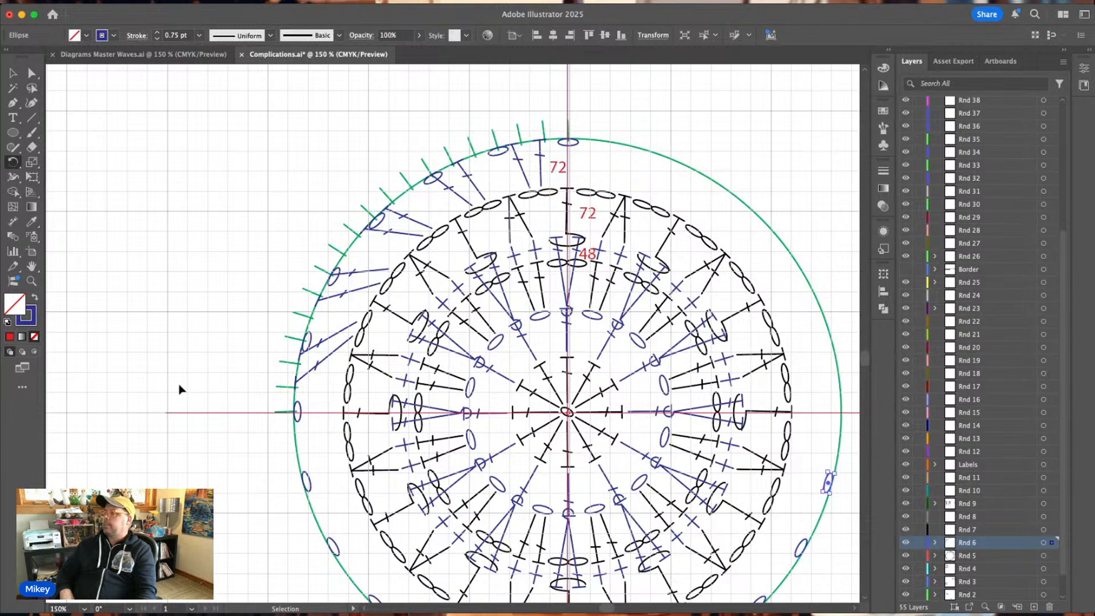
key(ctrl+d)
key(ctrl+d)
key(ctrl+d)
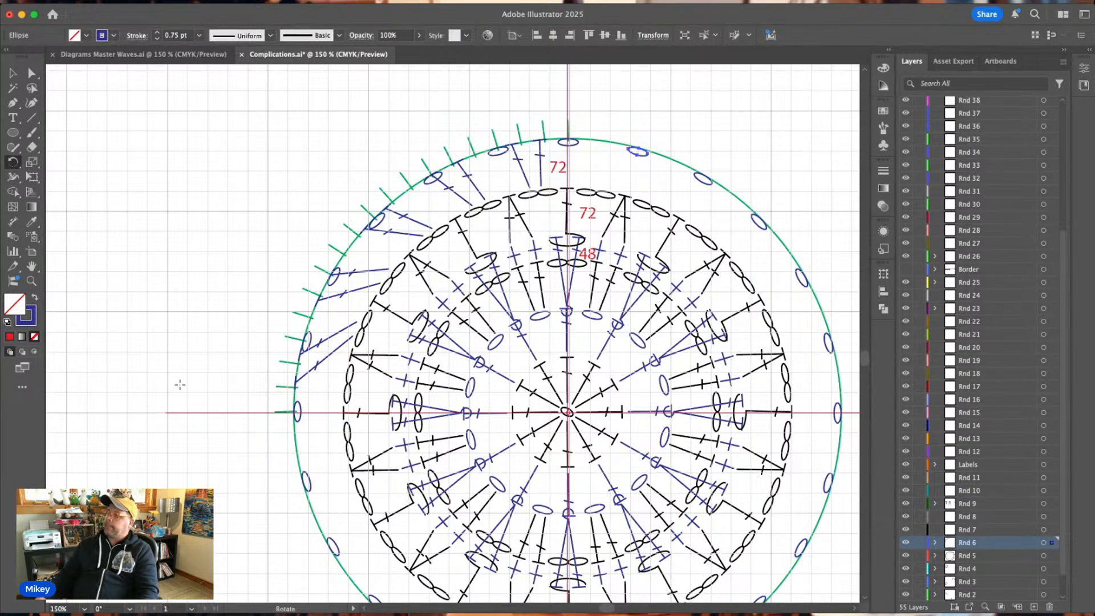
click(12, 72)
click(574, 110)
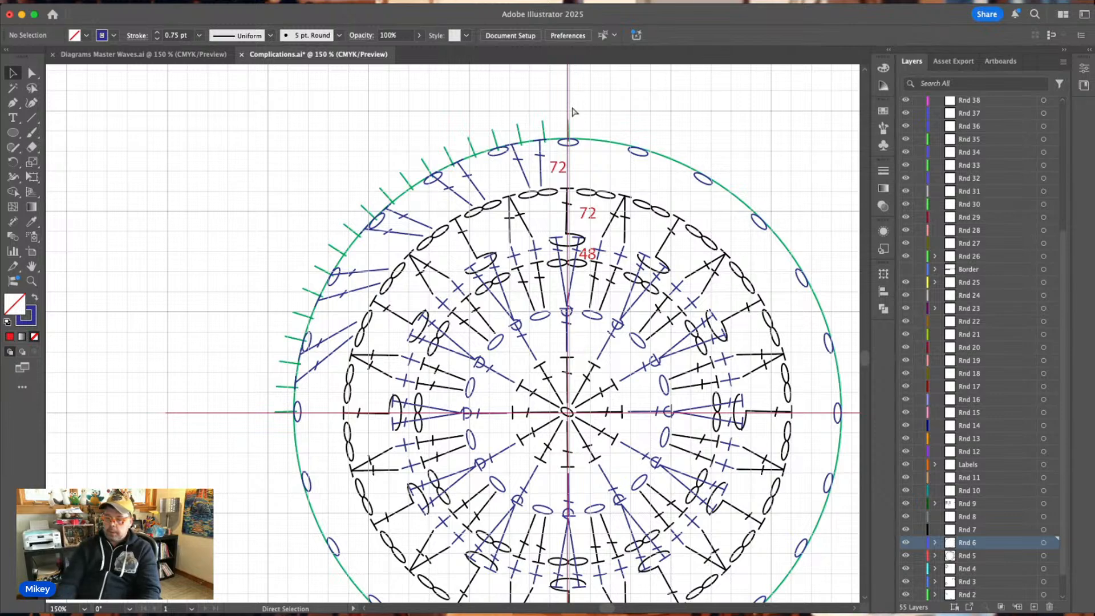
Move the second blue double crochet from the top so its head sits on the guide circle at the second tick.
key(super+equal)
key(super+equal)
key(super+equal)
scroll(573, 112, up, 10)
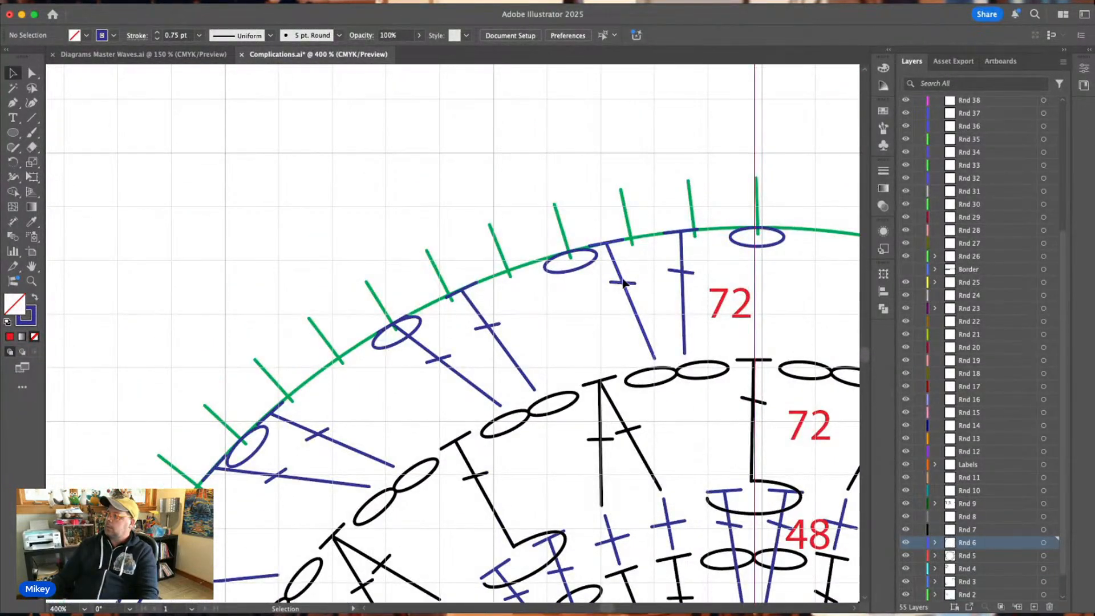
drag(622, 283, 647, 279)
drag(685, 233, 686, 233)
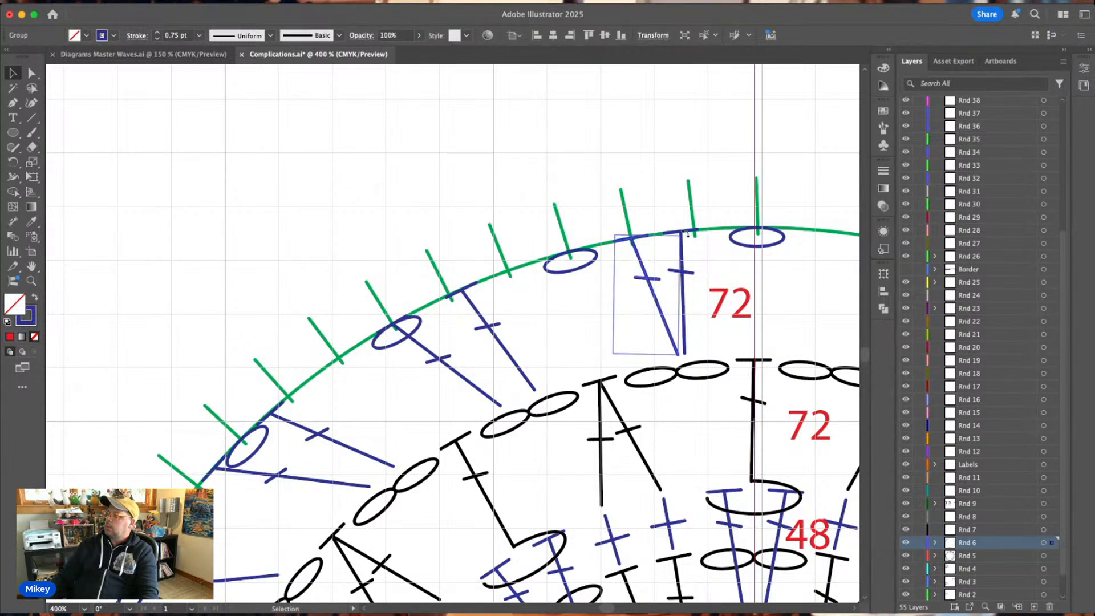
Move the first blue double crochet's head onto the first tick beside the top and rotate the stitch until its stem stands vertical.
drag(648, 278, 697, 275)
click(687, 276)
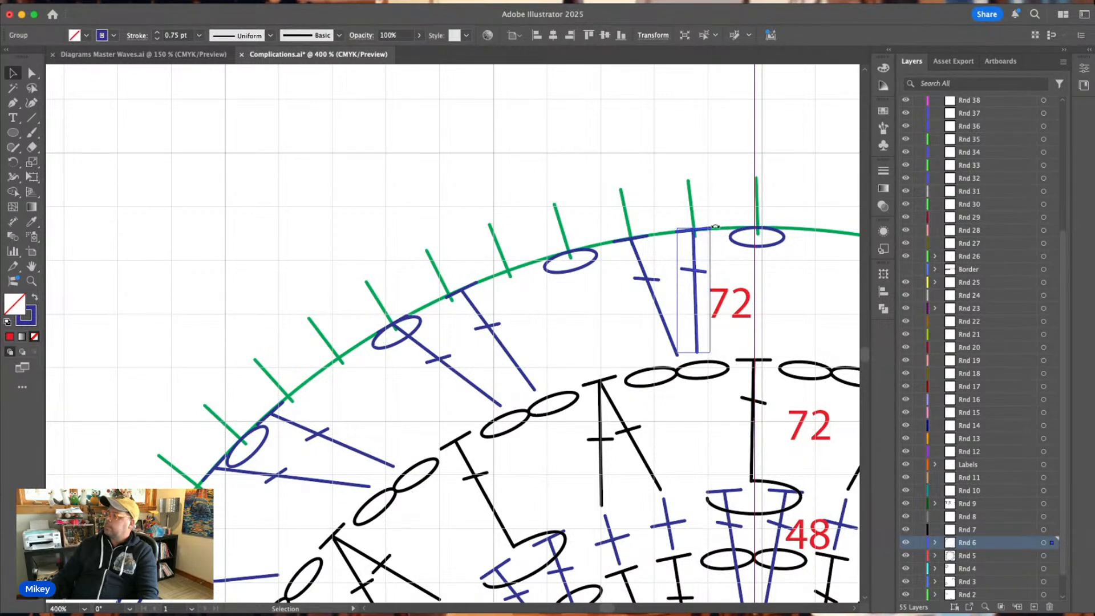
drag(716, 227, 719, 231)
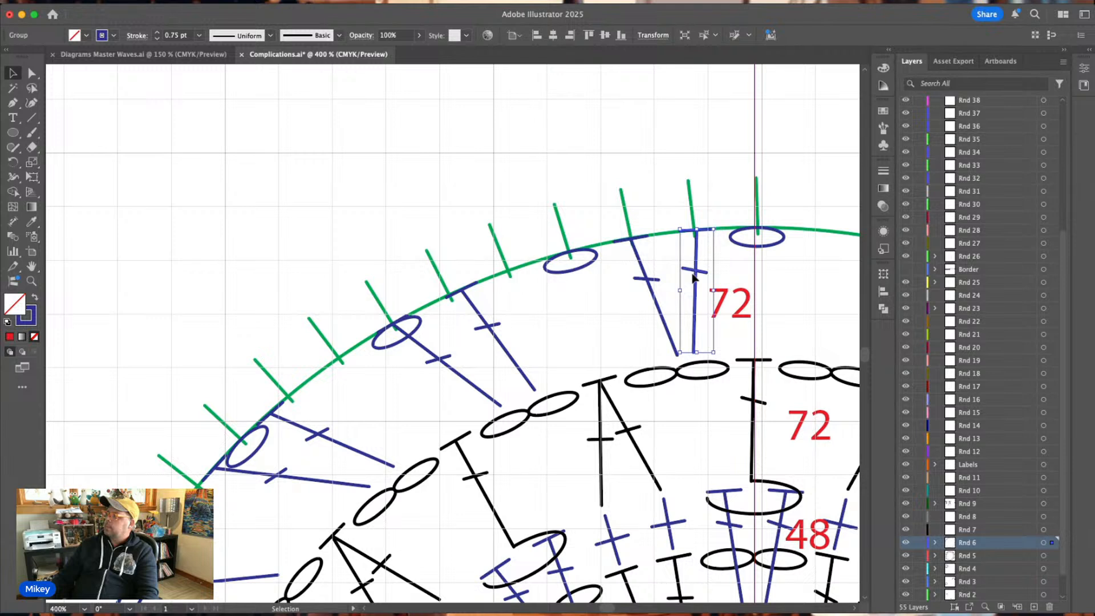
drag(692, 275, 694, 275)
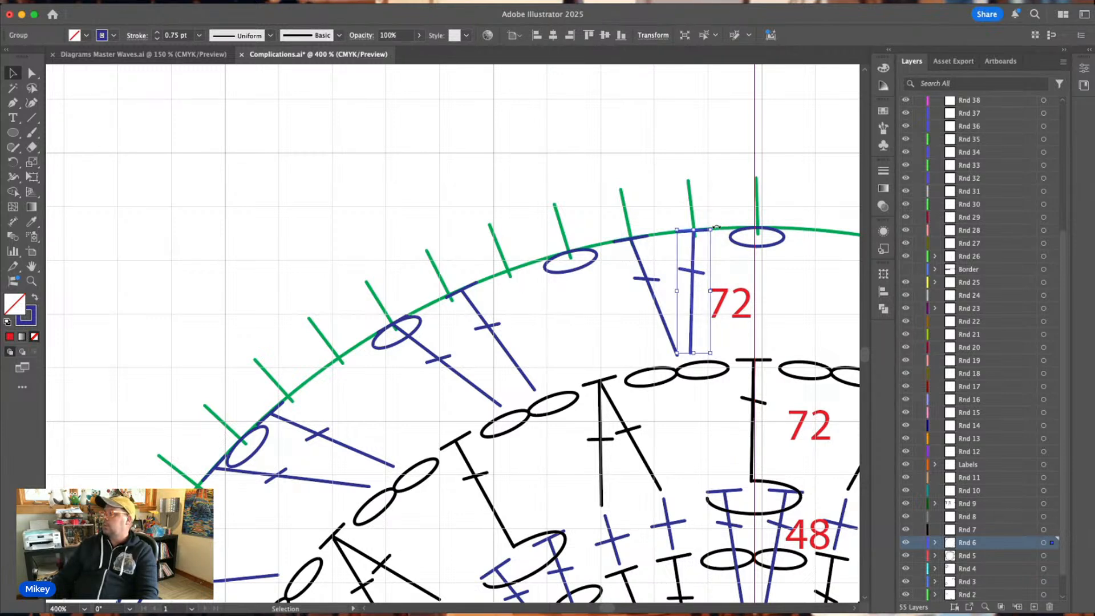
drag(716, 226, 715, 226)
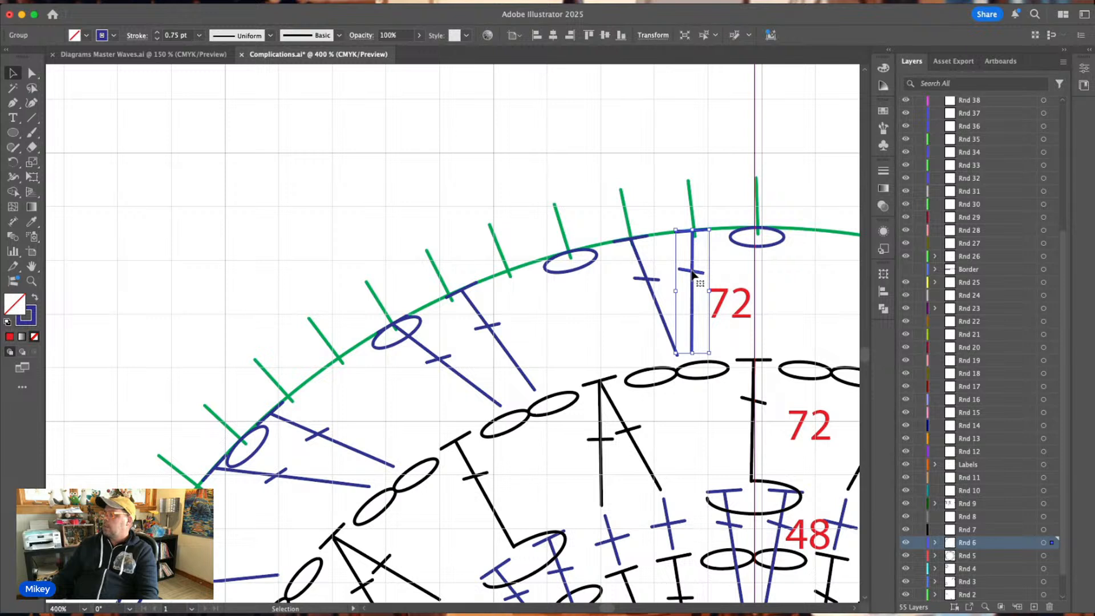
drag(693, 275, 696, 274)
click(727, 187)
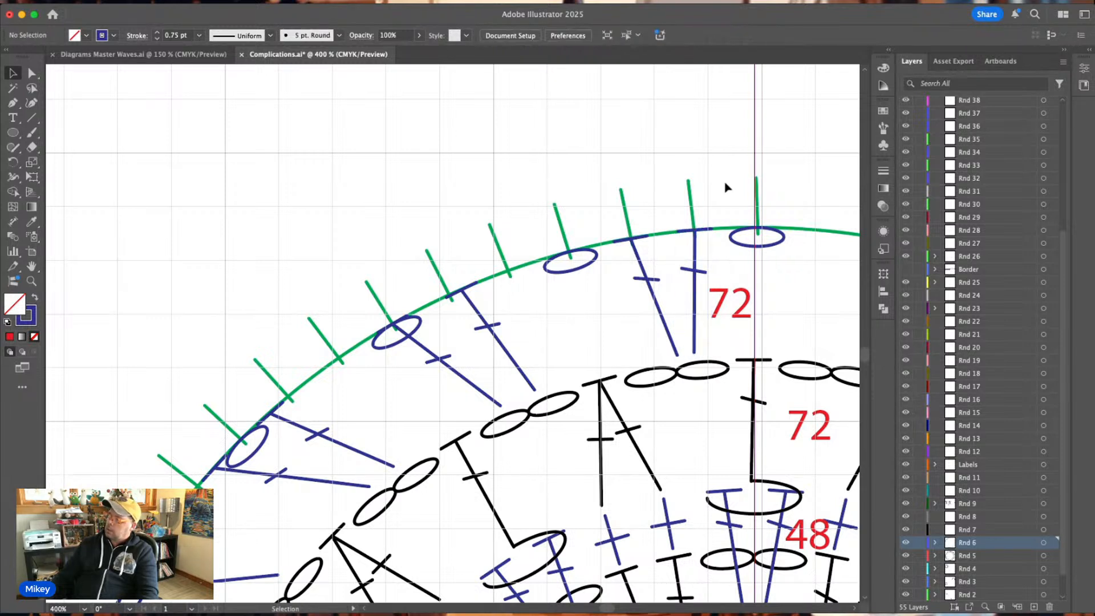
Shift the second double crochet's foot towards the middle of the black chain pair and set its crossbar back on the stem.
double_click(674, 352)
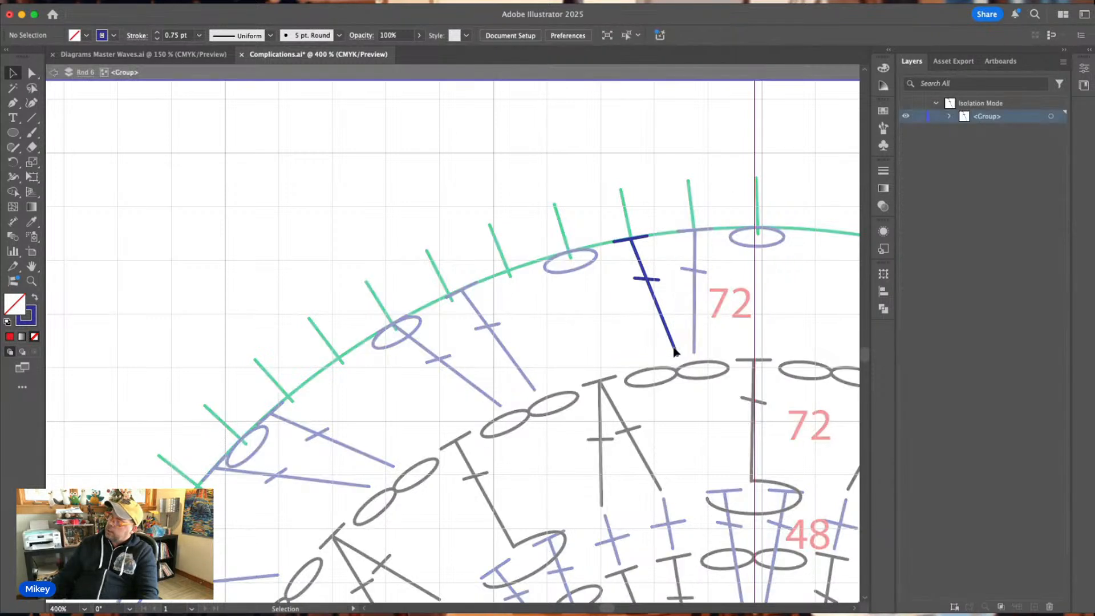
drag(675, 355, 653, 357)
drag(648, 281, 639, 282)
click(590, 171)
double_click(590, 171)
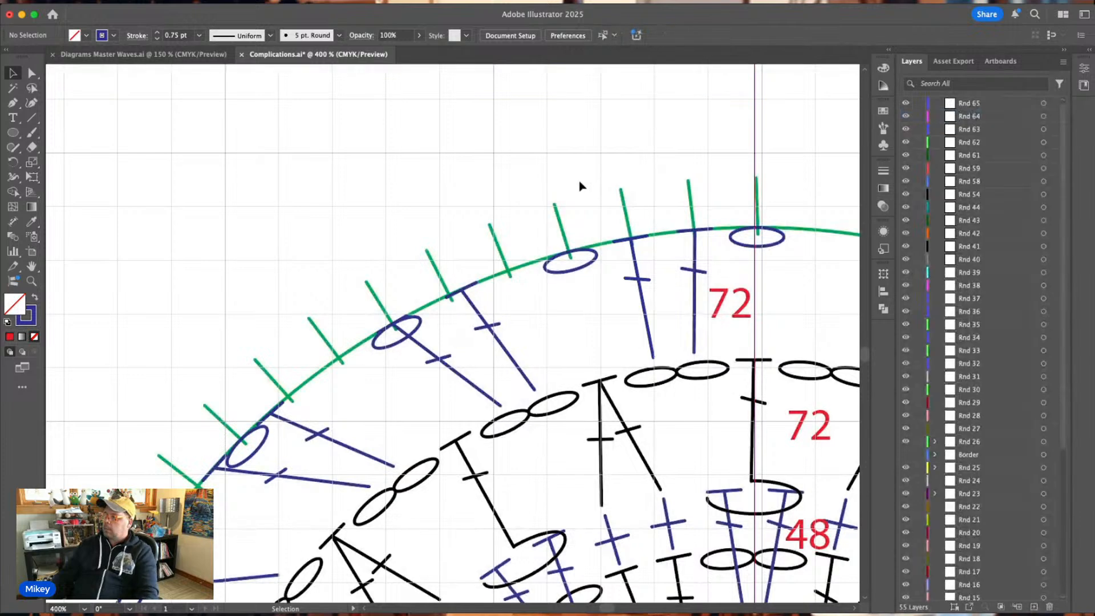
Delete the other blue double crochets along the left arc, keeping only the two adjusted ones near the circle's top.
scroll(570, 183, down, 3)
drag(541, 279, 448, 345)
key(Delete)
key(Delete)
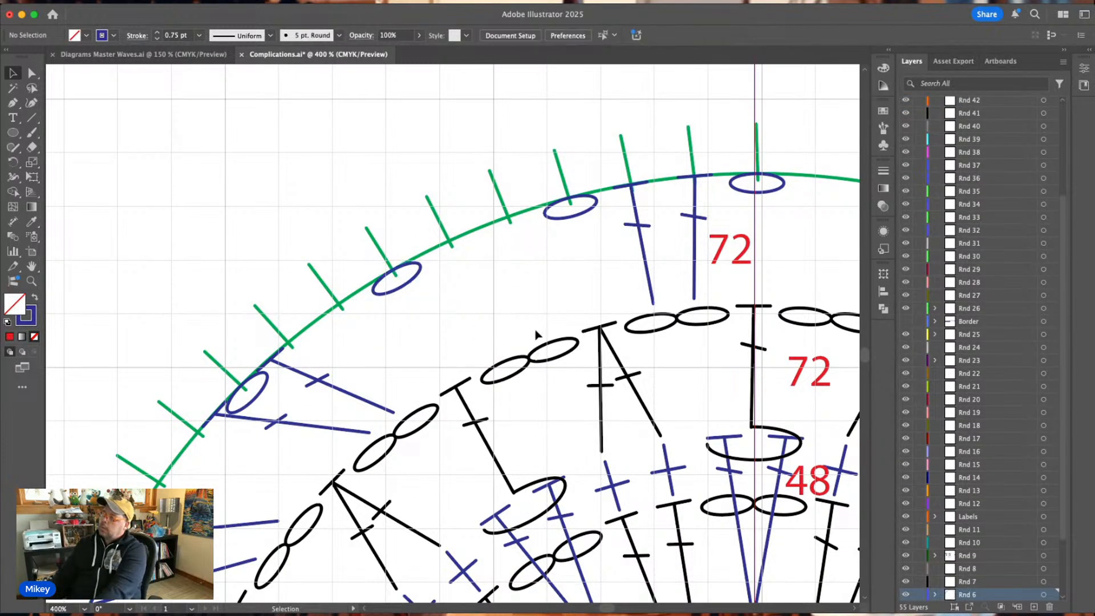
scroll(386, 286, down, 5)
key(Delete)
drag(339, 318, 318, 347)
key(Delete)
scroll(297, 325, down, 4)
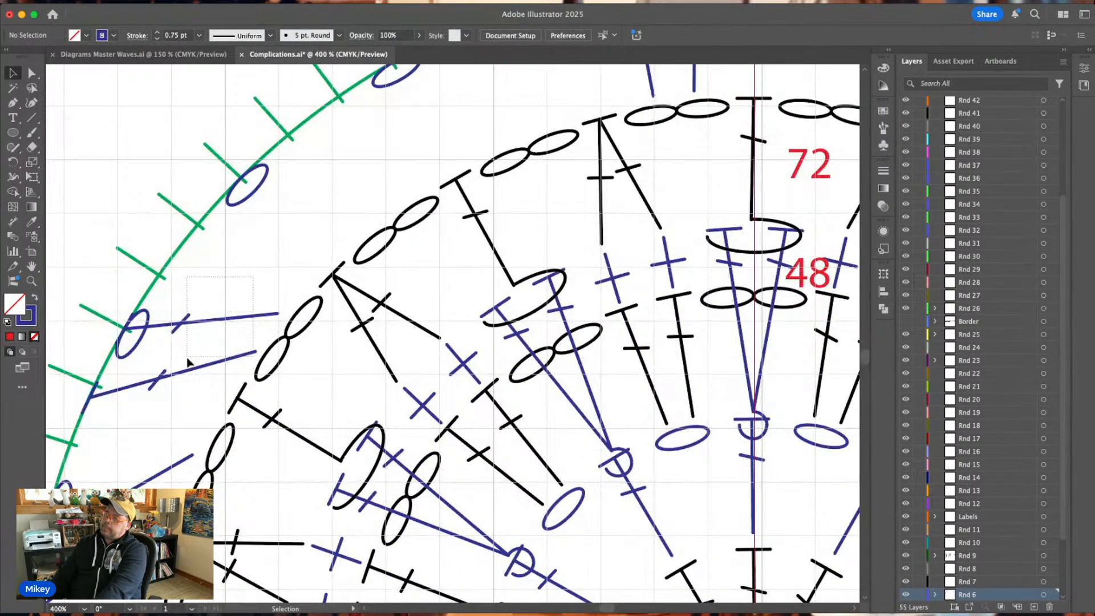
drag(224, 311, 190, 369)
key(Delete)
scroll(209, 359, down, 3)
scroll(208, 358, down, 1)
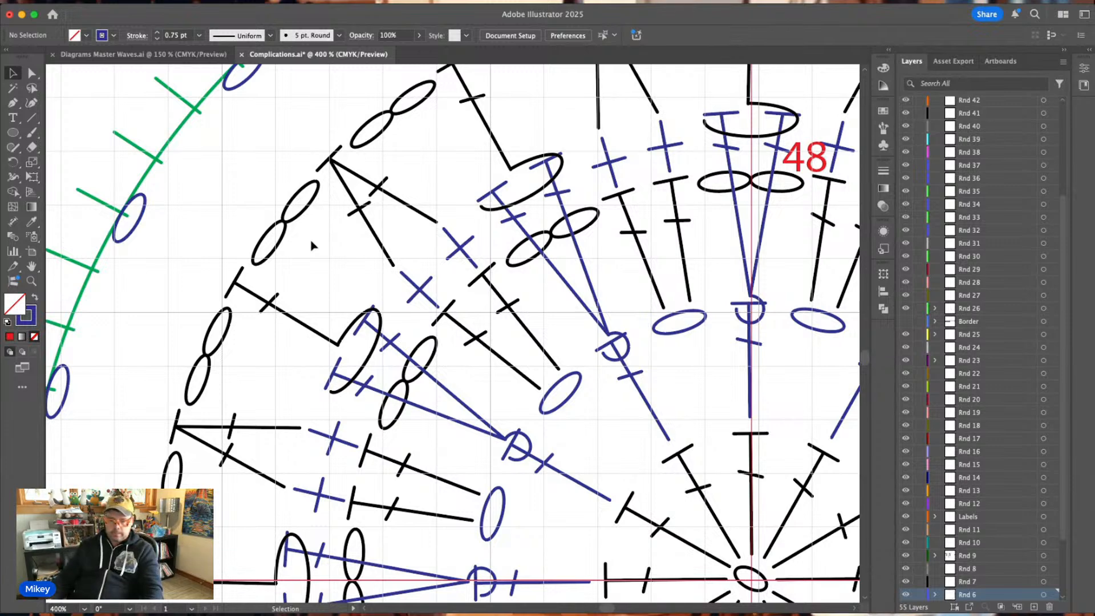
Save the Complications.ai file.
key(super+minus)
key(super+minus)
key(super+minus)
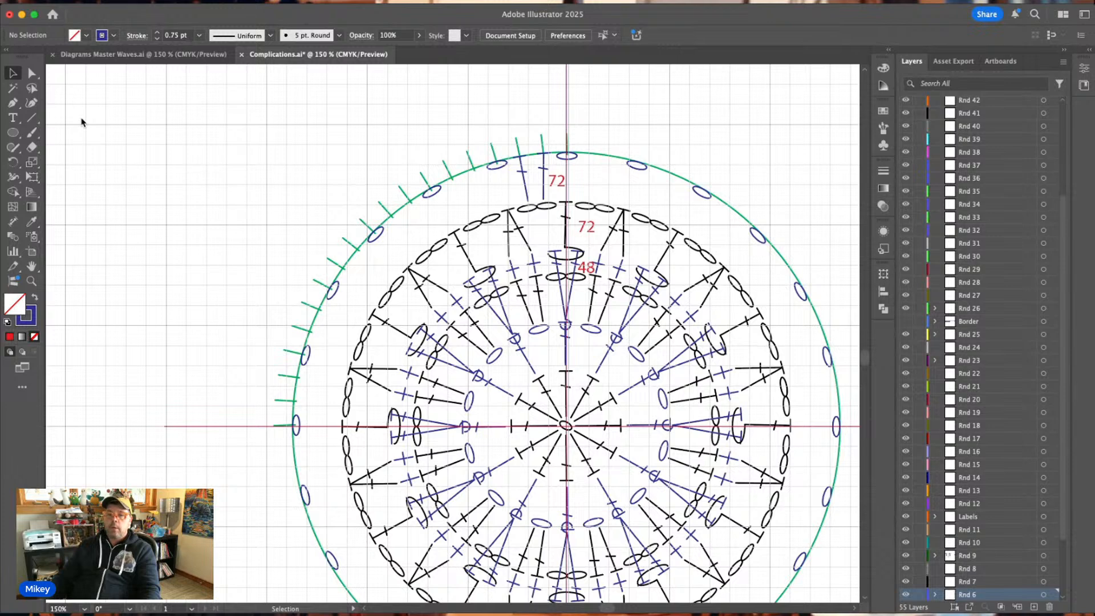
key(super+s)
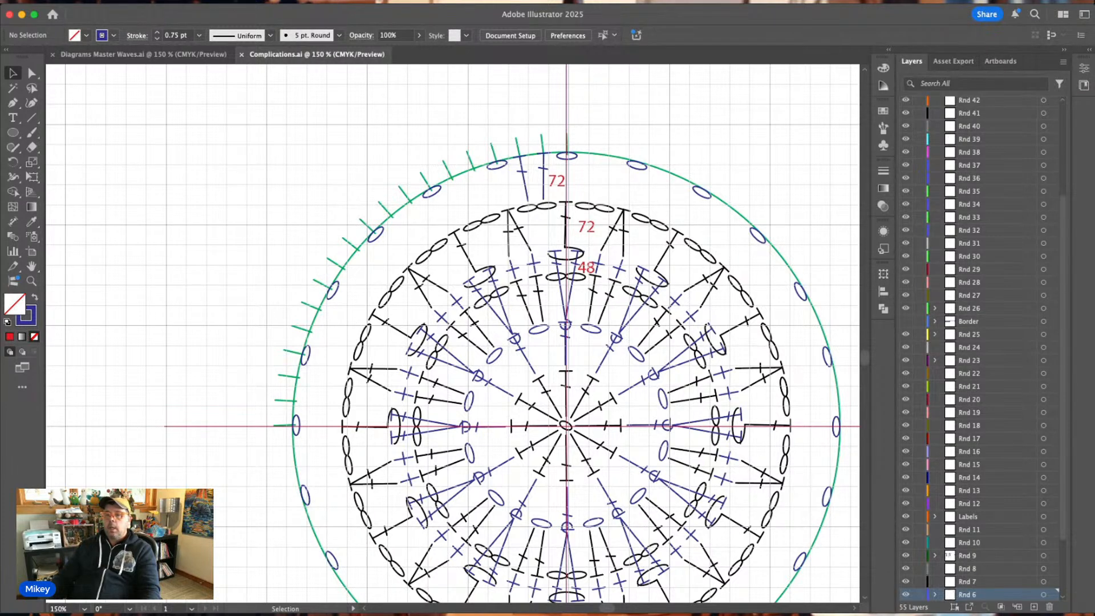